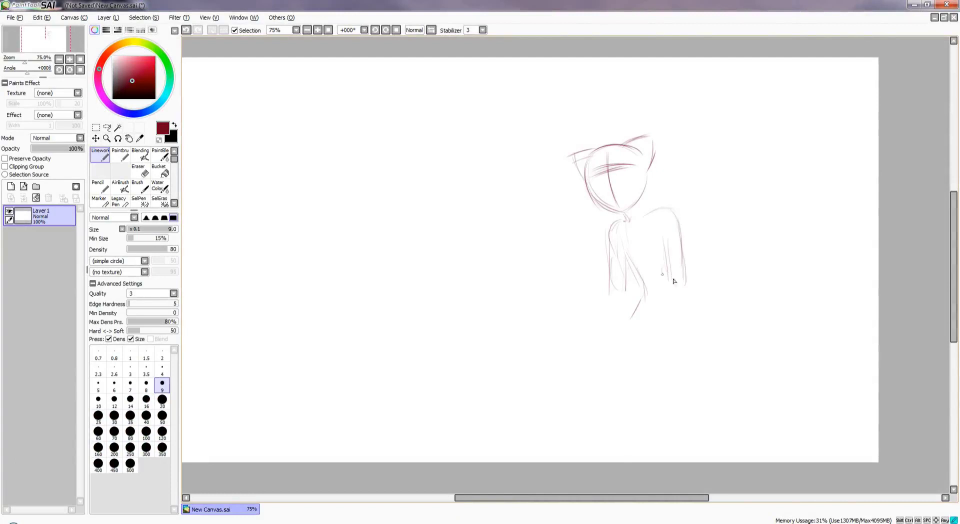
Erase stray lines from the girl's torso sketch
{"action": "left_click_drag", "start_coordinate": [580, 324], "coordinate": [685, 282]}
Sketch more of the torso, then the upper and lower legs
{"action": "left_click_drag", "start_coordinate": [600, 344], "coordinate": [660, 316]}
{"action": "key", "text": "e"}
{"action": "left_click_drag", "start_coordinate": [625, 280], "coordinate": [604, 307]}
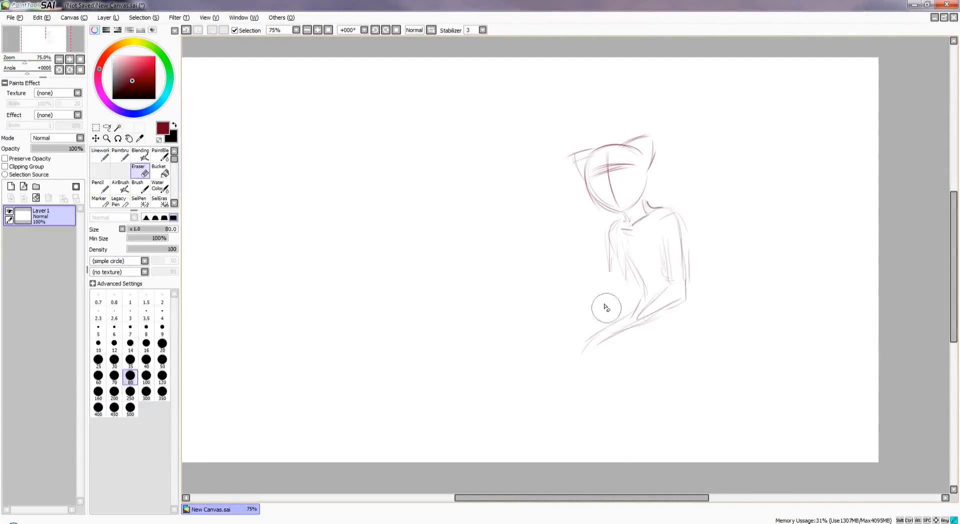
{"action": "key", "text": "b"}
{"action": "mouse_move", "coordinate": [620, 240]}
{"action": "left_mouse_down"}
{"action": "mouse_move", "coordinate": [615, 287]}
{"action": "mouse_move", "coordinate": [609, 239]}
{"action": "left_mouse_up"}
{"action": "left_click_drag", "start_coordinate": [691, 302], "coordinate": [618, 368]}
{"action": "mouse_move", "coordinate": [595, 353]}
{"action": "left_mouse_down"}
{"action": "mouse_move", "coordinate": [609, 399]}
{"action": "mouse_move", "coordinate": [583, 446]}
{"action": "left_mouse_up"}
{"action": "left_click_drag", "start_coordinate": [585, 353], "coordinate": [565, 428]}
Finish the lower legs from the knee down and add spiky grass around the feet
{"action": "key", "text": "minus"}
{"action": "mouse_move", "coordinate": [629, 306]}
{"action": "left_mouse_down"}
{"action": "mouse_move", "coordinate": [601, 335]}
{"action": "mouse_move", "coordinate": [522, 323]}
{"action": "left_mouse_up"}
{"action": "left_click_drag", "start_coordinate": [493, 326], "coordinate": [515, 334]}
{"action": "left_click_drag", "start_coordinate": [500, 299], "coordinate": [528, 339]}
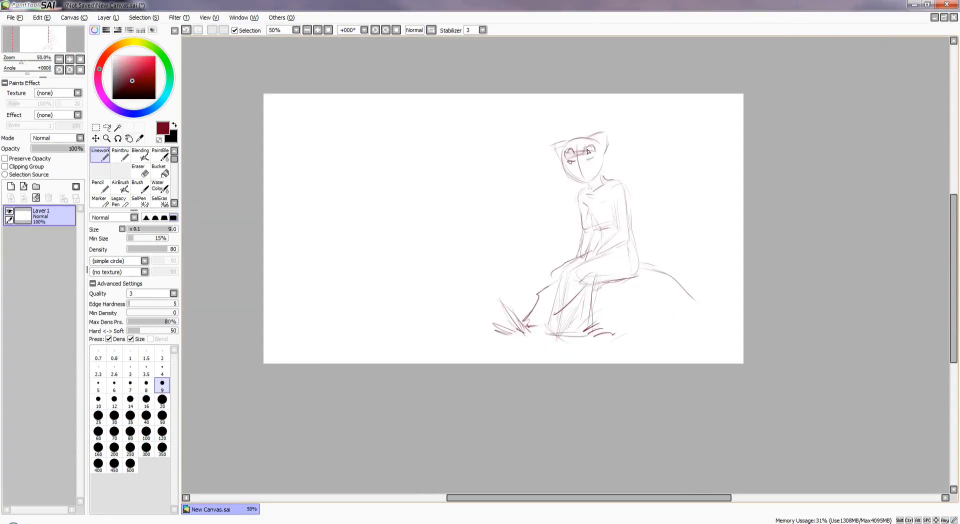
Sketch the ground lines, right-hand tree trunk, hills, grass and dark river banks
{"action": "scroll", "coordinate": [631, 250], "scroll_direction": "down", "scroll_amount": 1}
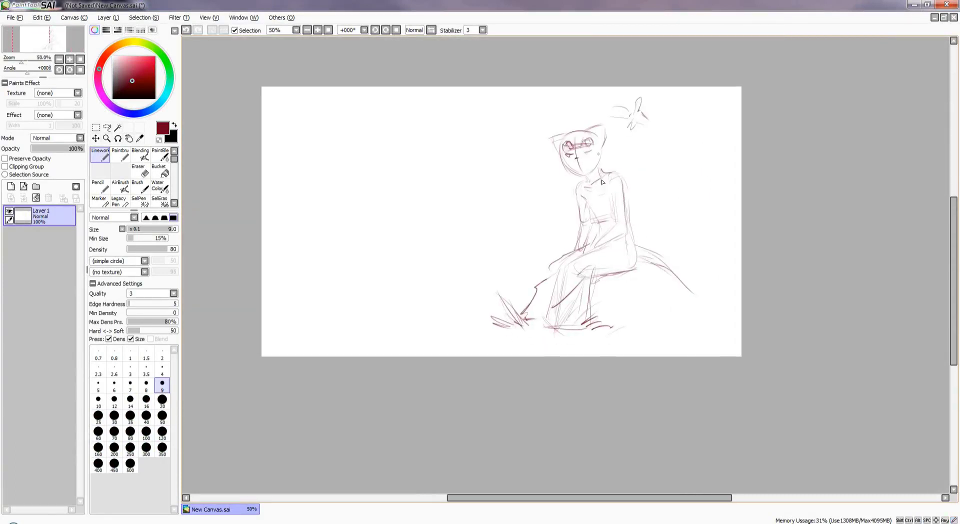
{"action": "left_click_drag", "start_coordinate": [326, 330], "coordinate": [681, 350]}
{"action": "mouse_move", "coordinate": [701, 285]}
{"action": "left_mouse_down"}
{"action": "mouse_move", "coordinate": [718, 172]}
{"action": "mouse_move", "coordinate": [546, 253]}
{"action": "left_mouse_up"}
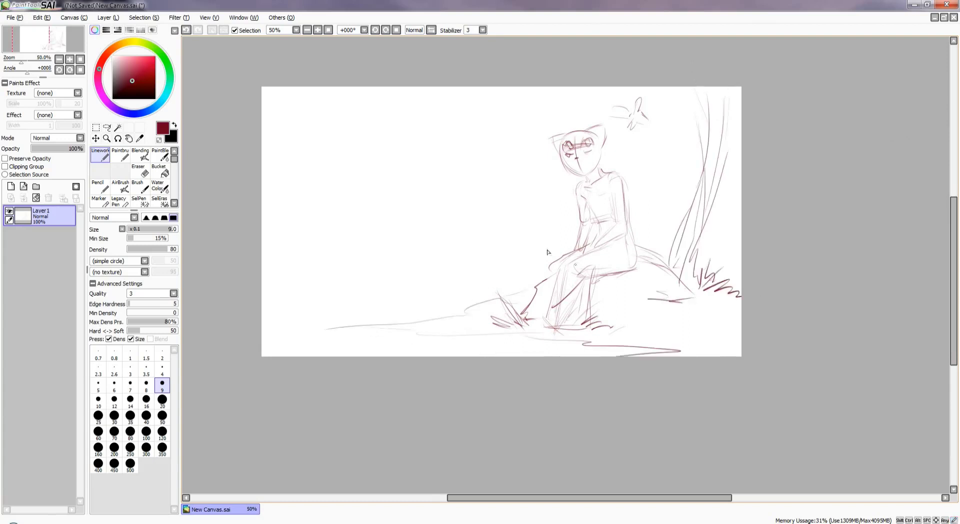
{"action": "left_click_drag", "start_coordinate": [284, 238], "coordinate": [360, 209]}
{"action": "mouse_move", "coordinate": [425, 228]}
{"action": "left_mouse_down"}
{"action": "mouse_move", "coordinate": [486, 253]}
{"action": "mouse_move", "coordinate": [569, 248]}
{"action": "left_mouse_up"}
{"action": "left_click_drag", "start_coordinate": [265, 234], "coordinate": [359, 253]}
{"action": "left_click_drag", "start_coordinate": [270, 261], "coordinate": [393, 259]}
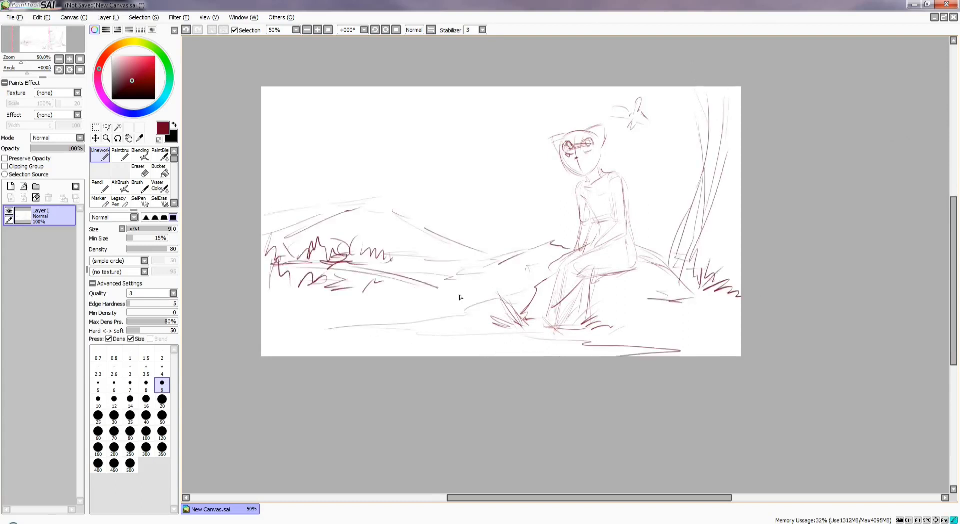
{"action": "mouse_move", "coordinate": [295, 275]}
{"action": "left_mouse_down"}
{"action": "mouse_move", "coordinate": [412, 278]}
{"action": "mouse_move", "coordinate": [290, 285]}
{"action": "mouse_move", "coordinate": [449, 295]}
{"action": "left_mouse_up"}
{"action": "left_click_drag", "start_coordinate": [366, 317], "coordinate": [483, 357]}
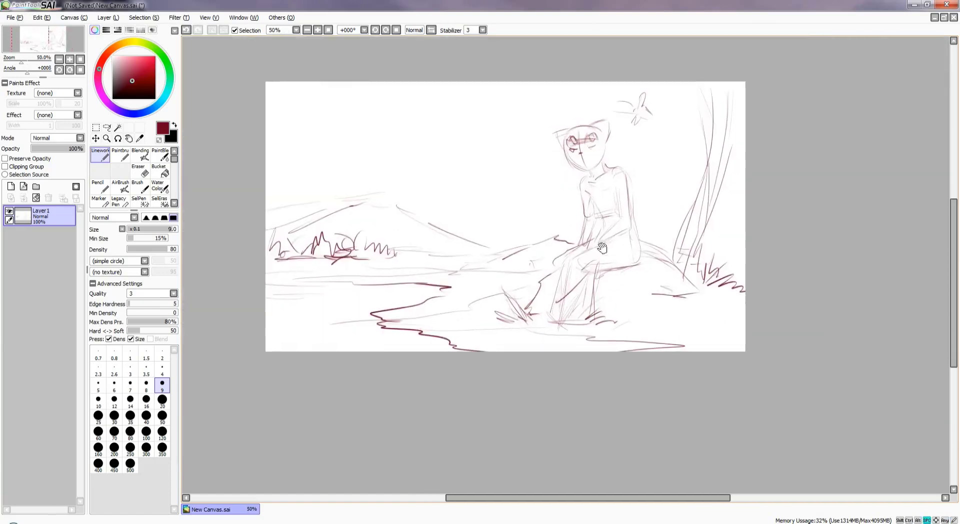
Move the selected lower-left area down and add grass and ground strokes at the right
{"action": "key", "text": "m"}
{"action": "left_click_drag", "start_coordinate": [345, 245], "coordinate": [346, 300]}
{"action": "key", "text": "ctrl+d"}
{"action": "left_click_drag", "start_coordinate": [422, 346], "coordinate": [549, 343]}
{"action": "left_click_drag", "start_coordinate": [668, 305], "coordinate": [724, 330]}
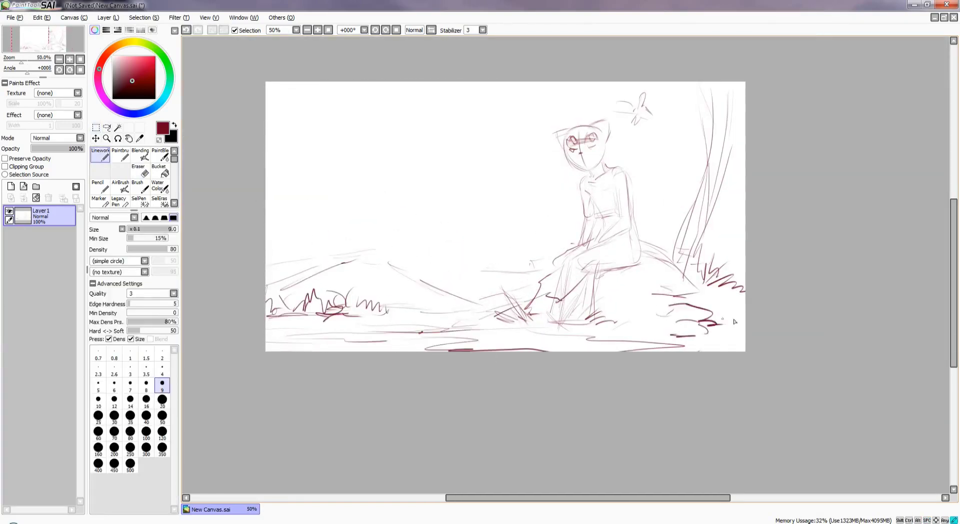
{"action": "left_click_drag", "start_coordinate": [614, 320], "coordinate": [665, 303]}
{"action": "left_click_drag", "start_coordinate": [639, 249], "coordinate": [648, 267]}
Ink the eyes, head outline and ear in bold dark lines
{"action": "scroll", "coordinate": [648, 268], "scroll_direction": "up", "scroll_amount": 2}
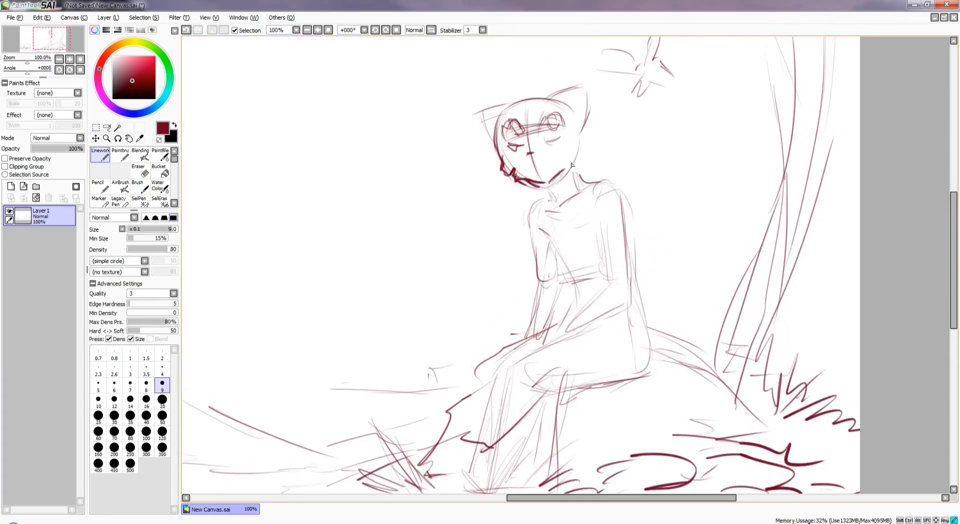
{"action": "left_click_drag", "start_coordinate": [521, 142], "coordinate": [516, 127]}
{"action": "left_click_drag", "start_coordinate": [547, 122], "coordinate": [566, 129]}
{"action": "mouse_move", "coordinate": [498, 135]}
{"action": "left_mouse_down"}
{"action": "mouse_move", "coordinate": [550, 93]}
{"action": "mouse_move", "coordinate": [590, 90]}
{"action": "left_mouse_up"}
{"action": "left_click_drag", "start_coordinate": [590, 96], "coordinate": [580, 140]}
{"action": "left_click_drag", "start_coordinate": [505, 103], "coordinate": [480, 109]}
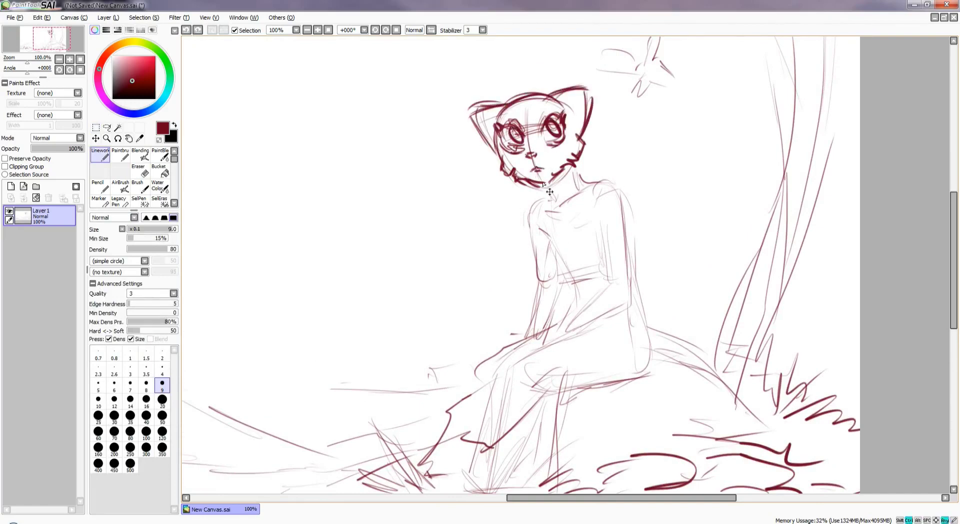
Ink the collar, neck, right side, arm, sleeve and lap line
{"action": "left_click_drag", "start_coordinate": [549, 192], "coordinate": [560, 198]}
{"action": "left_click_drag", "start_coordinate": [585, 166], "coordinate": [559, 220]}
{"action": "left_click_drag", "start_coordinate": [575, 161], "coordinate": [613, 178]}
{"action": "left_click_drag", "start_coordinate": [614, 184], "coordinate": [570, 214]}
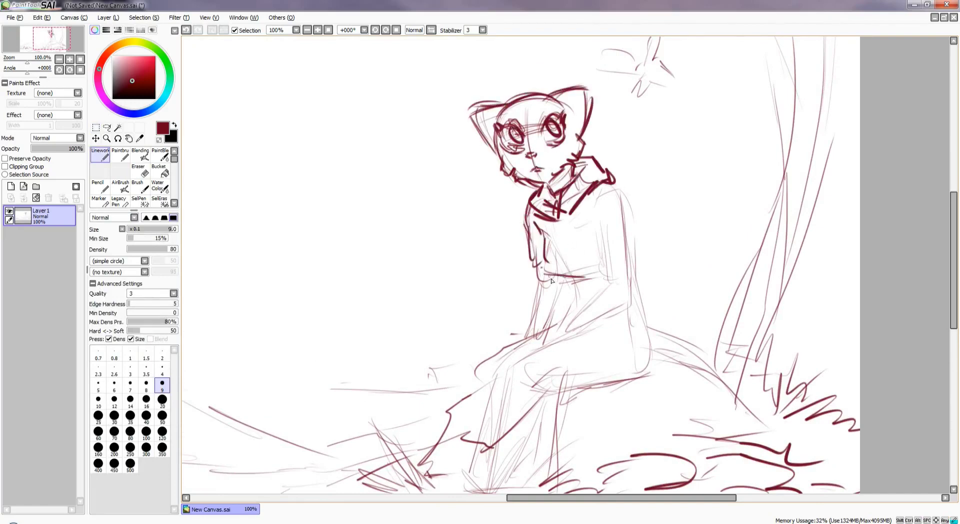
{"action": "left_click_drag", "start_coordinate": [615, 185], "coordinate": [634, 270]}
{"action": "left_click_drag", "start_coordinate": [553, 275], "coordinate": [623, 272]}
{"action": "left_click_drag", "start_coordinate": [607, 215], "coordinate": [595, 245]}
{"action": "left_click_drag", "start_coordinate": [601, 260], "coordinate": [560, 315]}
Redraw the hands in her lap in thin lines, shift them up-left and add arm strokes
{"action": "key", "text": "ctrl+z"}
{"action": "mouse_move", "coordinate": [628, 245]}
{"action": "left_mouse_down"}
{"action": "mouse_move", "coordinate": [638, 321]}
{"action": "mouse_move", "coordinate": [586, 345]}
{"action": "left_mouse_up"}
{"action": "left_click_drag", "start_coordinate": [523, 300], "coordinate": [553, 286]}
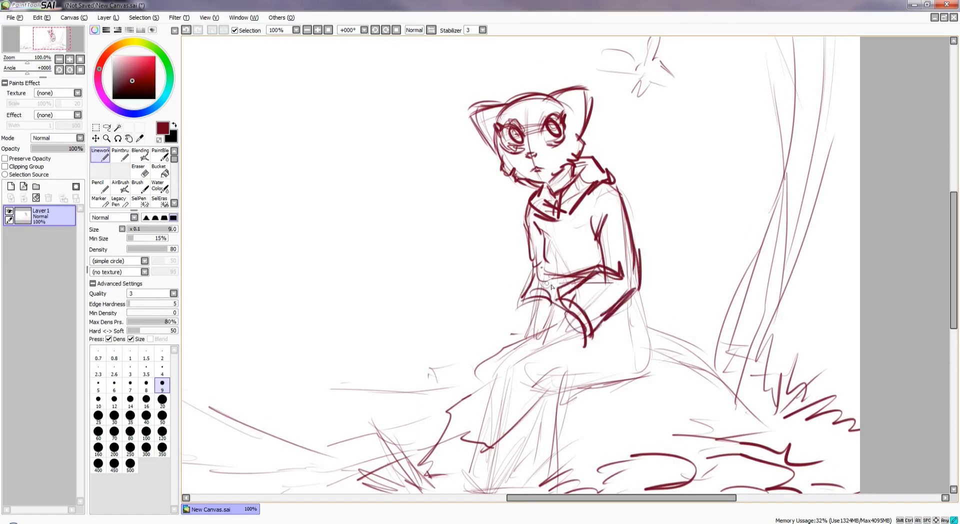
{"action": "key", "text": "ctrl+z"}
{"action": "key", "text": "ctrl+z"}
{"action": "left_click_drag", "start_coordinate": [544, 346], "coordinate": [552, 312]}
{"action": "left_click_drag", "start_coordinate": [557, 317], "coordinate": [548, 328]}
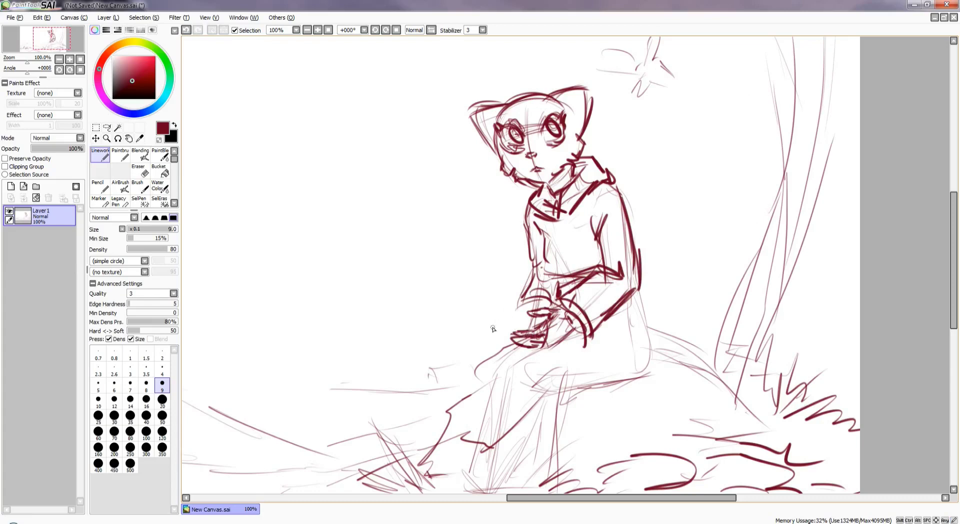
{"action": "mouse_move", "coordinate": [577, 345]}
{"action": "left_mouse_down"}
{"action": "mouse_move", "coordinate": [555, 320]}
{"action": "mouse_move", "coordinate": [463, 285]}
{"action": "mouse_move", "coordinate": [550, 301]}
{"action": "mouse_move", "coordinate": [620, 273]}
{"action": "left_mouse_up"}
{"action": "mouse_move", "coordinate": [628, 220]}
{"action": "left_mouse_down"}
{"action": "mouse_move", "coordinate": [629, 289]}
{"action": "mouse_move", "coordinate": [580, 335]}
{"action": "left_mouse_up"}
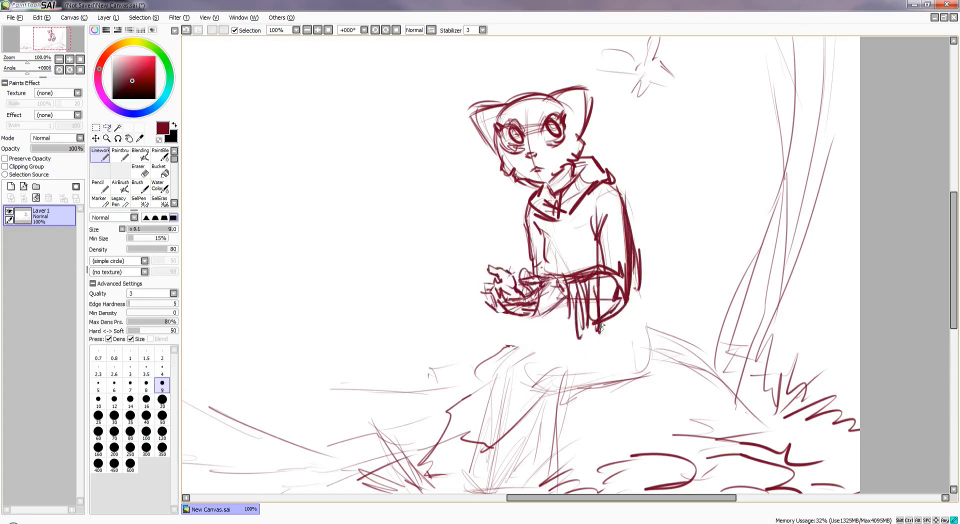
{"action": "scroll", "coordinate": [601, 275], "scroll_direction": "down", "scroll_amount": 2}
Lasso the girl's upper body, enlarge it with a transform and deselect
{"action": "key", "text": "l"}
{"action": "left_click_drag", "start_coordinate": [595, 240], "coordinate": [598, 248]}
{"action": "key", "text": "ctrl+t"}
{"action": "left_click_drag", "start_coordinate": [491, 135], "coordinate": [470, 133]}
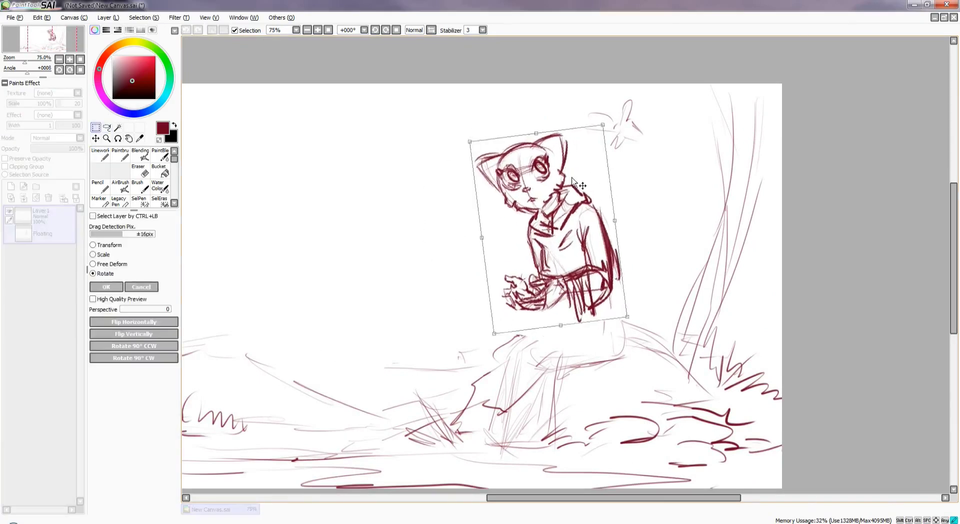
{"action": "key", "text": "Return"}
{"action": "key", "text": "ctrl+d"}
{"action": "key", "text": "b"}
{"action": "left_click_drag", "start_coordinate": [626, 288], "coordinate": [555, 320]}
Ink the body below the arms, the lap, both legs, the stool and the feet
{"action": "left_click_drag", "start_coordinate": [510, 350], "coordinate": [615, 358]}
{"action": "mouse_move", "coordinate": [500, 300]}
{"action": "left_mouse_down"}
{"action": "mouse_move", "coordinate": [616, 318]}
{"action": "mouse_move", "coordinate": [523, 345]}
{"action": "left_mouse_up"}
{"action": "mouse_move", "coordinate": [521, 341]}
{"action": "left_mouse_down"}
{"action": "mouse_move", "coordinate": [508, 419]}
{"action": "mouse_move", "coordinate": [484, 427]}
{"action": "left_mouse_up"}
{"action": "key", "text": "ctrl+z"}
{"action": "left_click_drag", "start_coordinate": [549, 345], "coordinate": [530, 431]}
{"action": "left_click_drag", "start_coordinate": [563, 356], "coordinate": [545, 431]}
{"action": "left_click_drag", "start_coordinate": [516, 344], "coordinate": [470, 432]}
{"action": "mouse_move", "coordinate": [550, 373]}
{"action": "left_mouse_down"}
{"action": "mouse_move", "coordinate": [542, 423]}
{"action": "mouse_move", "coordinate": [514, 465]}
{"action": "left_mouse_up"}
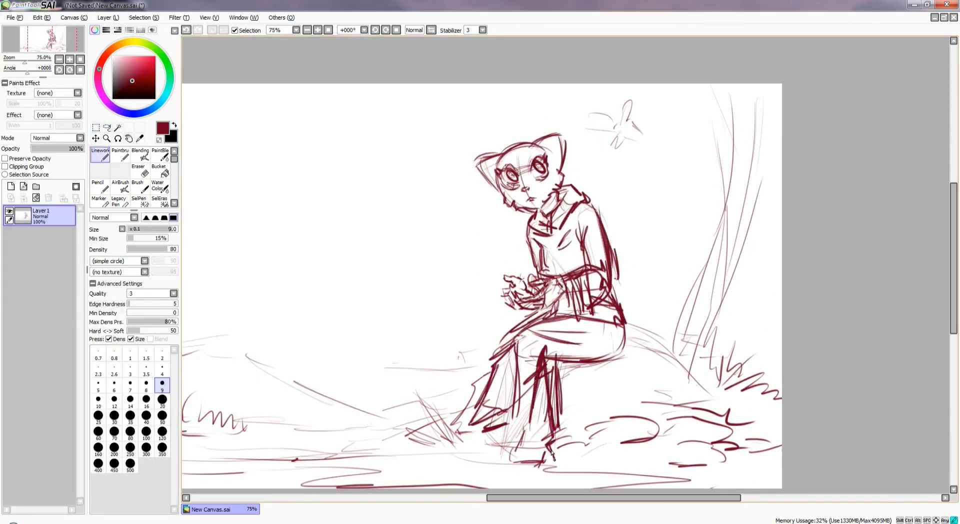
{"action": "left_click_drag", "start_coordinate": [556, 403], "coordinate": [537, 463]}
{"action": "left_click_drag", "start_coordinate": [511, 418], "coordinate": [483, 447]}
Transform the head, then the head and torso together
{"action": "left_click_drag", "start_coordinate": [350, 300], "coordinate": [357, 313]}
{"action": "left_click", "coordinate": [94, 128]}
{"action": "key", "text": "ctrl+t"}
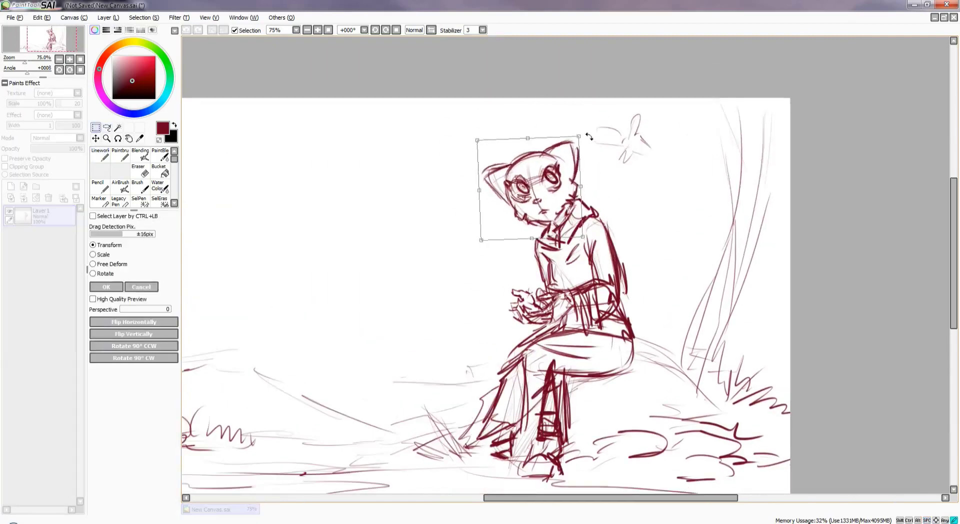
{"action": "key", "text": "Escape"}
{"action": "left_click_drag", "start_coordinate": [430, 135], "coordinate": [587, 305]}
{"action": "key", "text": "ctrl+t"}
{"action": "key", "text": "Return"}
Sketch two flying creatures with wings in the upper right
{"action": "scroll", "coordinate": [595, 128], "scroll_direction": "down", "scroll_amount": 2}
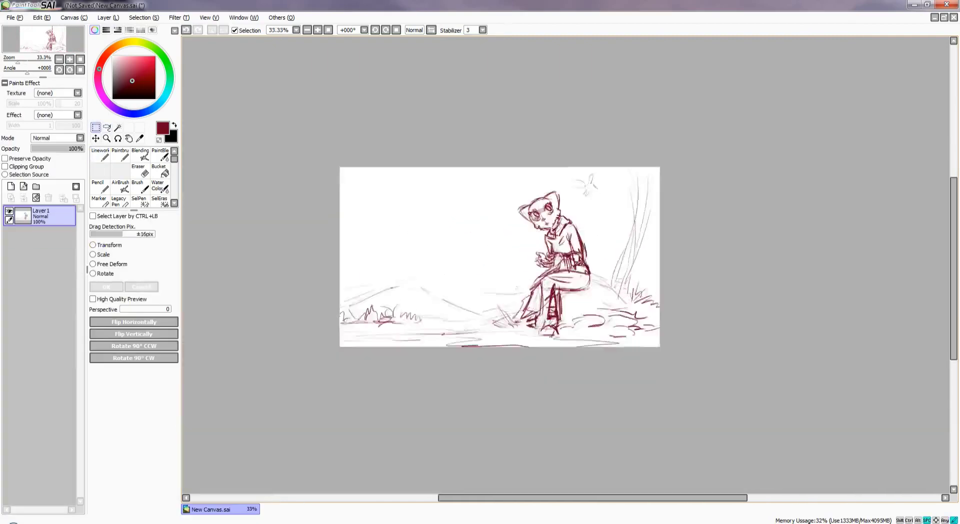
{"action": "scroll", "coordinate": [495, 183], "scroll_direction": "up", "scroll_amount": 2}
{"action": "left_click_drag", "start_coordinate": [611, 140], "coordinate": [630, 185]}
{"action": "mouse_move", "coordinate": [631, 125]}
{"action": "left_mouse_down"}
{"action": "mouse_move", "coordinate": [660, 173]}
{"action": "mouse_move", "coordinate": [707, 194]}
{"action": "left_mouse_up"}
{"action": "scroll", "coordinate": [635, 150], "scroll_direction": "down", "scroll_amount": 1}
{"action": "left_click_drag", "start_coordinate": [641, 205], "coordinate": [668, 168]}
Darken and rework the rock's right edge, erasing and redrawing part of it
{"action": "scroll", "coordinate": [637, 165], "scroll_direction": "down", "scroll_amount": 1}
{"action": "left_click_drag", "start_coordinate": [608, 295], "coordinate": [641, 323]}
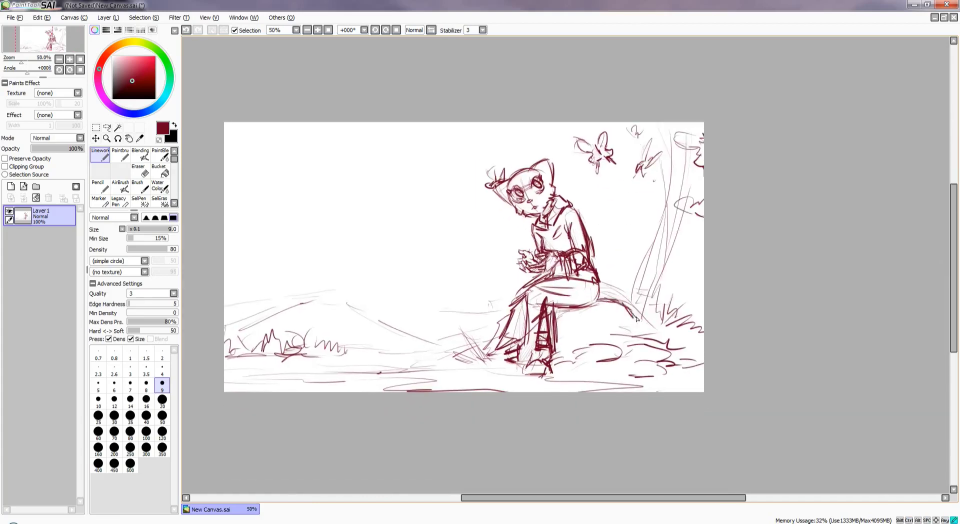
{"action": "scroll", "coordinate": [501, 300], "scroll_direction": "up", "scroll_amount": 1}
{"action": "scroll", "coordinate": [500, 301], "scroll_direction": "down", "scroll_amount": 1}
{"action": "scroll", "coordinate": [501, 357], "scroll_direction": "up", "scroll_amount": 1}
{"action": "scroll", "coordinate": [501, 356], "scroll_direction": "down", "scroll_amount": 1}
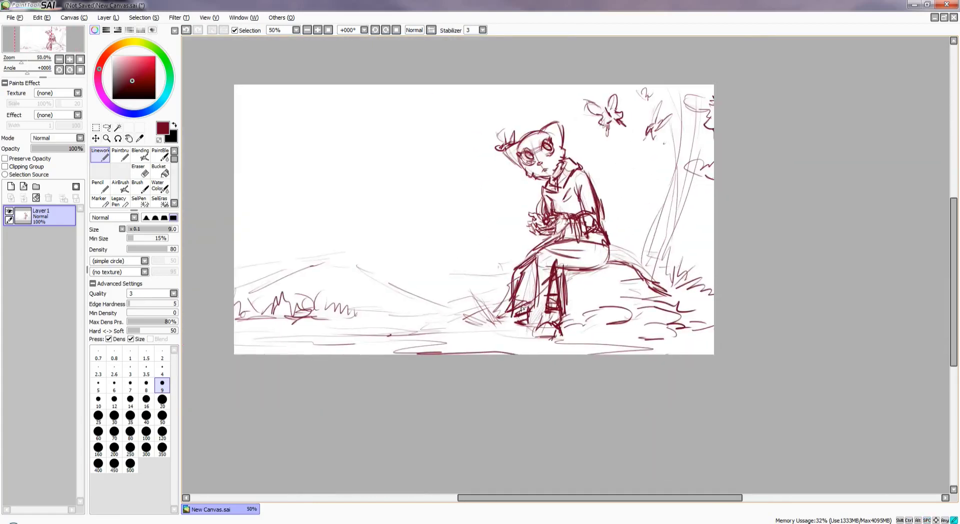
{"action": "left_click_drag", "start_coordinate": [634, 280], "coordinate": [575, 329]}
{"action": "mouse_move", "coordinate": [650, 264]}
{"action": "left_mouse_down"}
{"action": "mouse_move", "coordinate": [603, 309]}
{"action": "mouse_move", "coordinate": [617, 283]}
{"action": "mouse_move", "coordinate": [624, 293]}
{"action": "left_mouse_up"}
{"action": "key", "text": "e"}
{"action": "key", "text": "e"}
Add grass near her feet and strokes along the bottom
{"action": "scroll", "coordinate": [474, 355], "scroll_direction": "up", "scroll_amount": 1}
{"action": "scroll", "coordinate": [474, 355], "scroll_direction": "down", "scroll_amount": 1}
{"action": "mouse_move", "coordinate": [473, 356]}
{"action": "left_mouse_down"}
{"action": "mouse_move", "coordinate": [510, 345]}
{"action": "mouse_move", "coordinate": [540, 377]}
{"action": "left_mouse_up"}
{"action": "scroll", "coordinate": [473, 355], "scroll_direction": "up", "scroll_amount": 1}
{"action": "left_click_drag", "start_coordinate": [571, 360], "coordinate": [602, 385]}
Draw a small long-stemmed plant with a face beside her leg
{"action": "scroll", "coordinate": [583, 210], "scroll_direction": "down", "scroll_amount": 1}
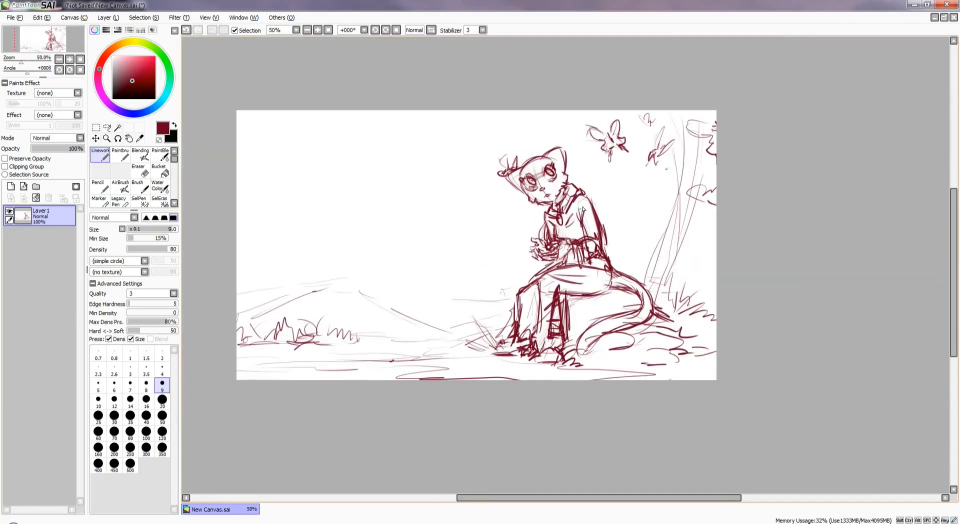
{"action": "left_click_drag", "start_coordinate": [457, 285], "coordinate": [462, 345]}
{"action": "mouse_move", "coordinate": [504, 282]}
{"action": "left_mouse_down"}
{"action": "mouse_move", "coordinate": [512, 297]}
{"action": "mouse_move", "coordinate": [486, 283]}
{"action": "left_mouse_up"}
{"action": "left_click_drag", "start_coordinate": [385, 325], "coordinate": [443, 320]}
{"action": "left_click_drag", "start_coordinate": [450, 310], "coordinate": [493, 325]}
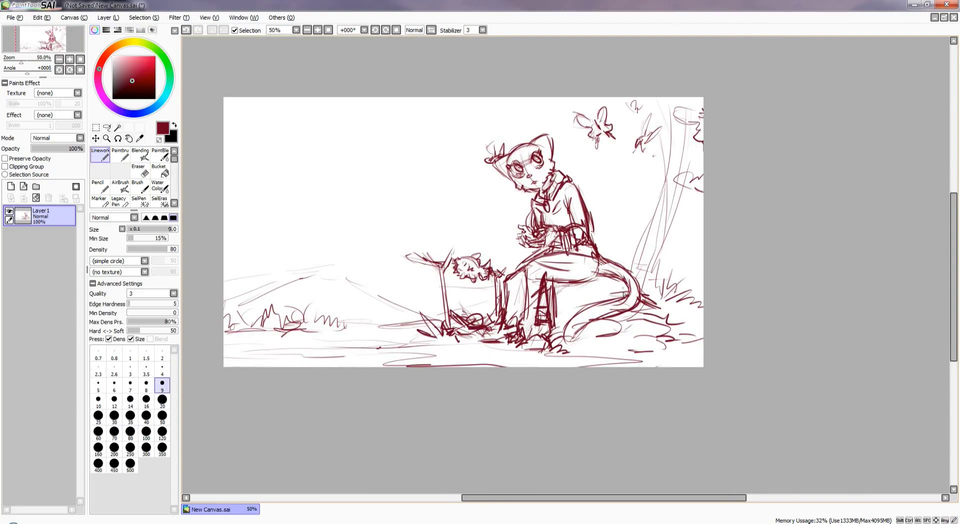
Sketch ground strokes across the bottom and zigzag grass on the left
{"action": "left_click_drag", "start_coordinate": [228, 339], "coordinate": [345, 340]}
{"action": "left_click_drag", "start_coordinate": [240, 359], "coordinate": [411, 367]}
{"action": "left_click_drag", "start_coordinate": [270, 356], "coordinate": [330, 346]}
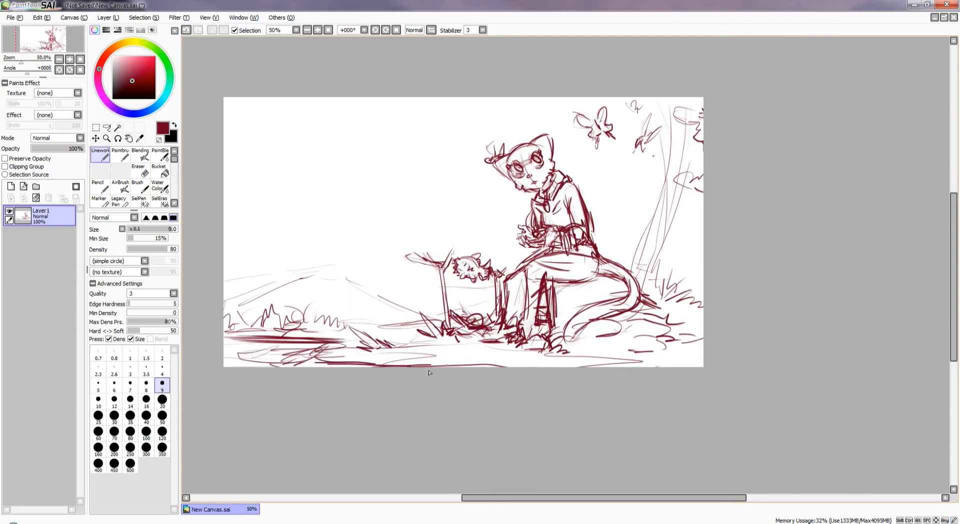
{"action": "left_click_drag", "start_coordinate": [422, 345], "coordinate": [500, 367]}
{"action": "mouse_move", "coordinate": [621, 360]}
{"action": "left_mouse_down"}
{"action": "mouse_move", "coordinate": [650, 332]}
{"action": "mouse_move", "coordinate": [700, 341]}
{"action": "left_mouse_up"}
{"action": "left_click_drag", "start_coordinate": [670, 361], "coordinate": [601, 340]}
{"action": "left_click_drag", "start_coordinate": [665, 350], "coordinate": [695, 367]}
{"action": "left_click_drag", "start_coordinate": [573, 352], "coordinate": [593, 343]}
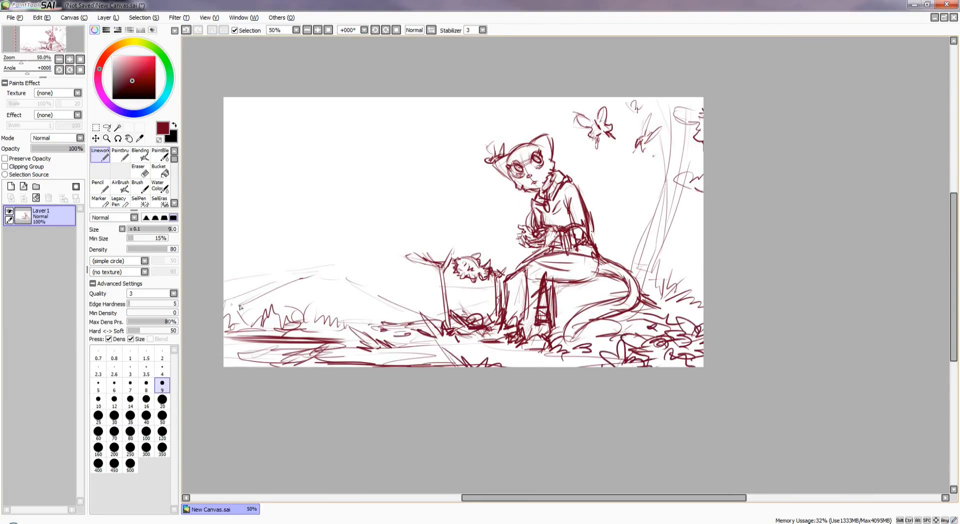
{"action": "mouse_move", "coordinate": [228, 320]}
{"action": "left_mouse_down"}
{"action": "mouse_move", "coordinate": [283, 306]}
{"action": "mouse_move", "coordinate": [390, 330]}
{"action": "left_mouse_up"}
Sketch a long hill line, extend the tree trunk and scribble foliage in the canopy
{"action": "mouse_move", "coordinate": [251, 303]}
{"action": "left_mouse_down"}
{"action": "mouse_move", "coordinate": [374, 286]}
{"action": "mouse_move", "coordinate": [502, 310]}
{"action": "left_mouse_up"}
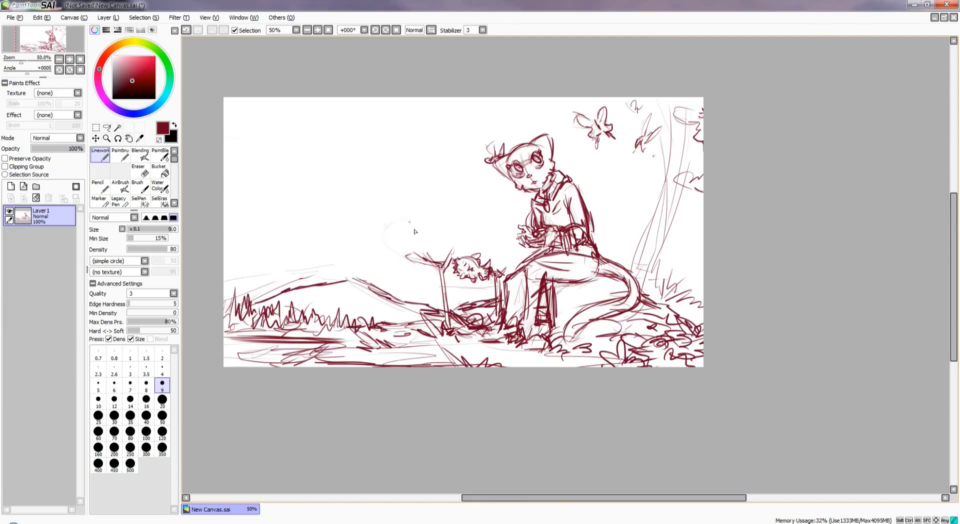
{"action": "left_click_drag", "start_coordinate": [680, 129], "coordinate": [657, 293]}
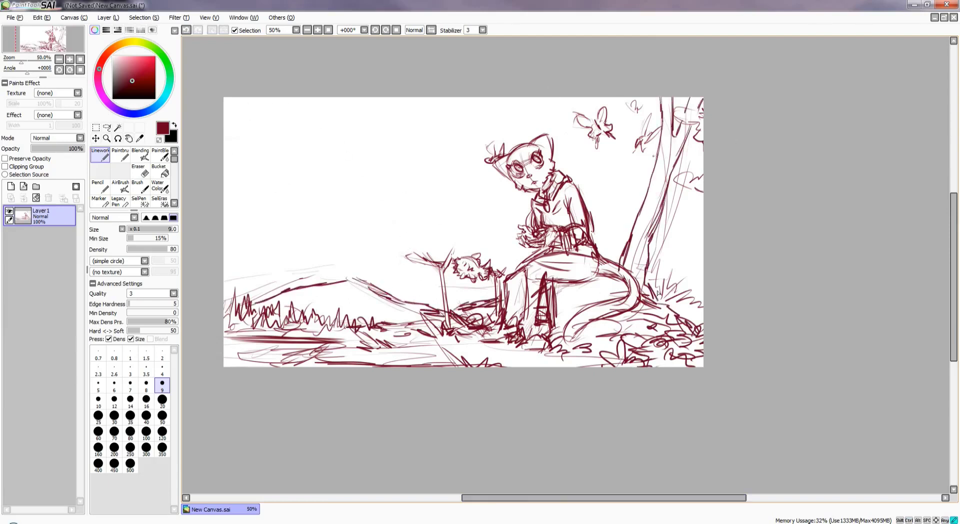
{"action": "left_click_drag", "start_coordinate": [671, 229], "coordinate": [691, 295]}
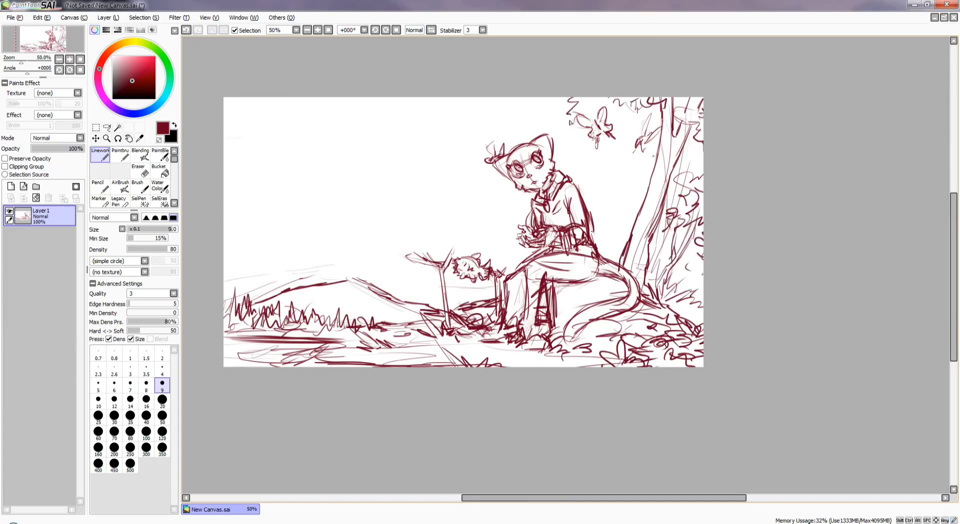
{"action": "left_click_drag", "start_coordinate": [570, 122], "coordinate": [645, 175]}
{"action": "left_click_drag", "start_coordinate": [580, 100], "coordinate": [650, 145]}
{"action": "mouse_move", "coordinate": [640, 100]}
{"action": "left_mouse_down"}
{"action": "mouse_move", "coordinate": [695, 145]}
{"action": "mouse_move", "coordinate": [645, 135]}
{"action": "left_mouse_up"}
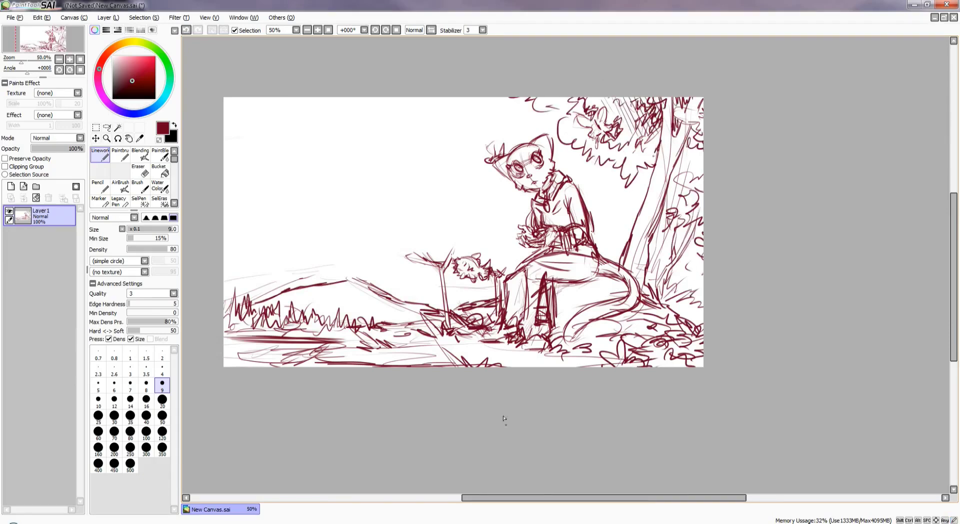
Sketch arcing hills above the grass, a wavy sky line and faint cloud outlines
{"action": "left_click_drag", "start_coordinate": [225, 298], "coordinate": [324, 277]}
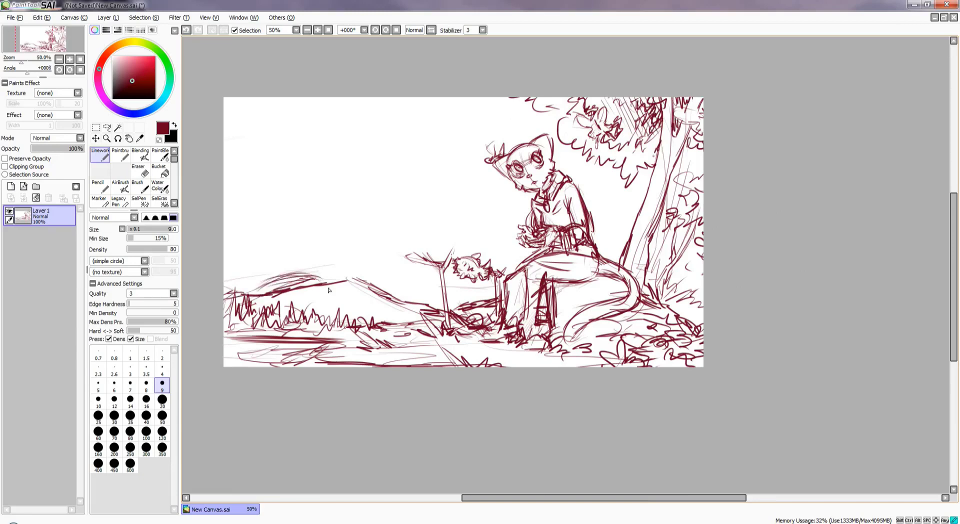
{"action": "left_click_drag", "start_coordinate": [289, 221], "coordinate": [365, 214]}
{"action": "left_click_drag", "start_coordinate": [240, 107], "coordinate": [439, 100]}
{"action": "left_click_drag", "start_coordinate": [320, 190], "coordinate": [506, 248]}
{"action": "left_click_drag", "start_coordinate": [231, 190], "coordinate": [286, 171]}
{"action": "left_click_drag", "start_coordinate": [240, 102], "coordinate": [388, 123]}
{"action": "left_click_drag", "start_coordinate": [434, 173], "coordinate": [510, 165]}
With a thinner brush, draw three straight perspective lines across the sky
{"action": "key", "text": "bracketleft"}
{"action": "key", "text": "bracketleft"}
{"action": "key", "text": "bracketleft"}
{"action": "key", "text": "bracketleft"}
{"action": "key", "text": "bracketleft"}
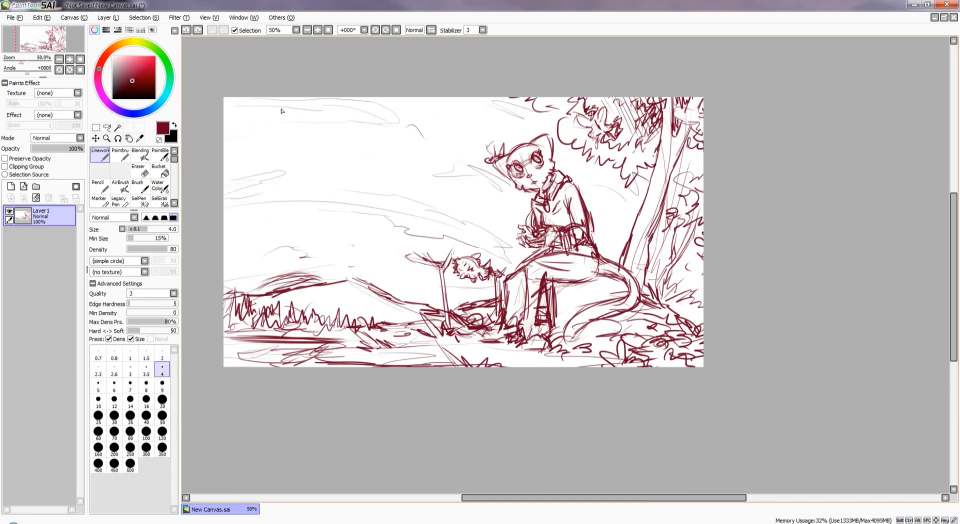
{"action": "left_click", "coordinate": [282, 110]}
{"action": "left_click", "coordinate": [279, 270], "text": "shift"}
{"action": "left_click", "coordinate": [396, 121]}
{"action": "left_click", "coordinate": [312, 265], "text": "shift"}
{"action": "left_click", "coordinate": [516, 137]}
{"action": "left_click", "coordinate": [364, 273], "text": "shift"}
Add horizontal sky strokes and faint wavy cloud shapes across the canvas
{"action": "left_click_drag", "start_coordinate": [280, 228], "coordinate": [399, 235]}
{"action": "left_click_drag", "start_coordinate": [225, 200], "coordinate": [520, 168]}
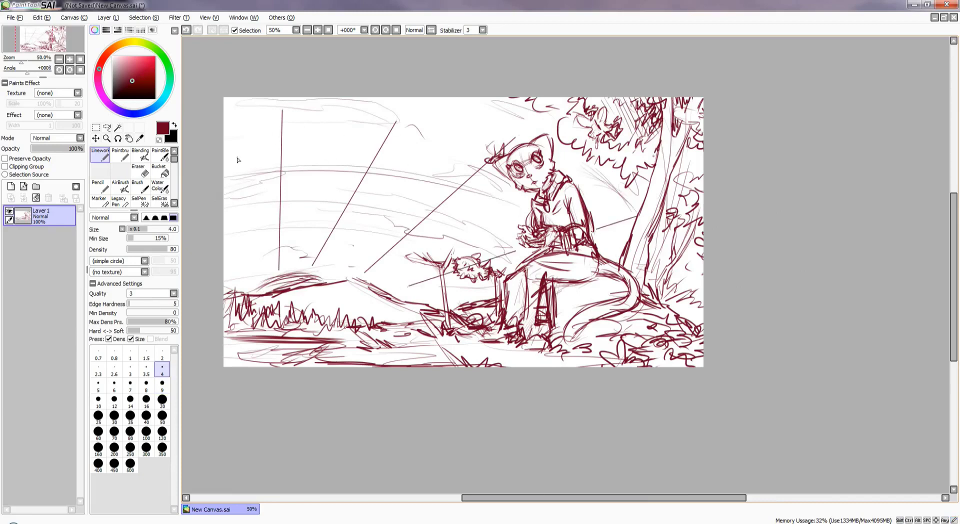
{"action": "left_click_drag", "start_coordinate": [238, 161], "coordinate": [372, 181]}
{"action": "left_click_drag", "start_coordinate": [295, 150], "coordinate": [455, 140]}
{"action": "left_click_drag", "start_coordinate": [382, 255], "coordinate": [508, 205]}
{"action": "mouse_move", "coordinate": [225, 215]}
{"action": "left_mouse_down"}
{"action": "mouse_move", "coordinate": [249, 238]}
{"action": "mouse_move", "coordinate": [310, 233]}
{"action": "left_mouse_up"}
{"action": "left_click_drag", "start_coordinate": [436, 100], "coordinate": [582, 143]}
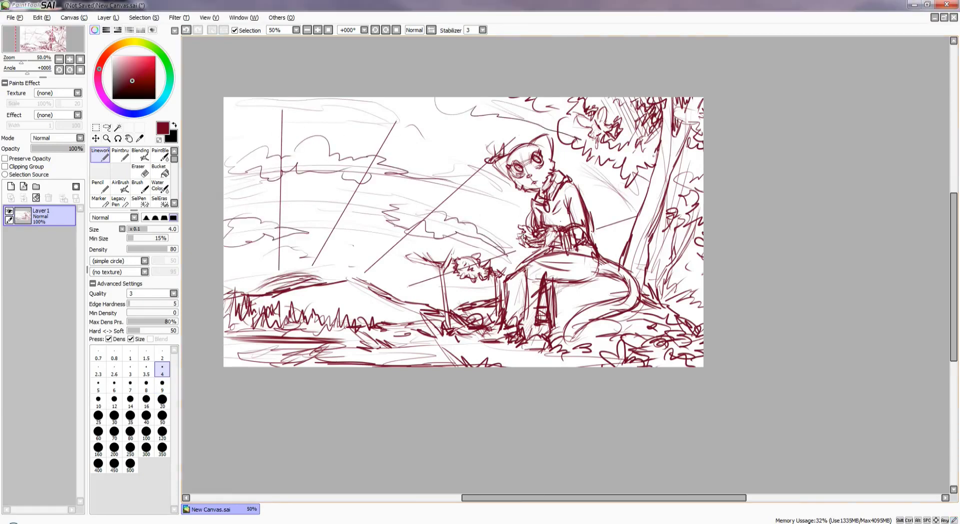
With a larger brush, hatch diagonal strokes across the hill toward the tail
{"action": "key", "text": "bracketright"}
{"action": "key", "text": "bracketright"}
{"action": "key", "text": "bracketright"}
{"action": "left_click_drag", "start_coordinate": [293, 295], "coordinate": [320, 320]}
{"action": "left_click_drag", "start_coordinate": [330, 289], "coordinate": [365, 321]}
{"action": "left_click_drag", "start_coordinate": [381, 295], "coordinate": [410, 322]}
{"action": "key", "text": "bracketright"}
{"action": "key", "text": "bracketright"}
{"action": "left_click_drag", "start_coordinate": [622, 290], "coordinate": [570, 341]}
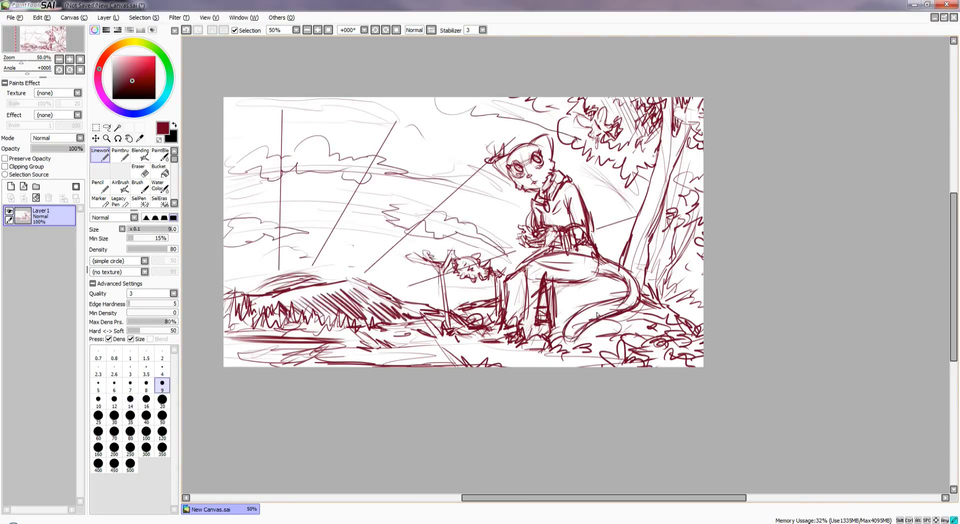
Hatch the sky along the top edge, then undo the top-edge hatching strokes
{"action": "left_click_drag", "start_coordinate": [225, 115], "coordinate": [306, 129]}
{"action": "key", "text": "ctrl+z"}
{"action": "left_click_drag", "start_coordinate": [225, 180], "coordinate": [488, 118]}
{"action": "key", "text": "bracketright"}
{"action": "key", "text": "bracketright"}
{"action": "key", "text": "bracketright"}
{"action": "key", "text": "bracketright"}
{"action": "key", "text": "bracketright"}
{"action": "key", "text": "bracketright"}
{"action": "left_click_drag", "start_coordinate": [225, 140], "coordinate": [372, 98]}
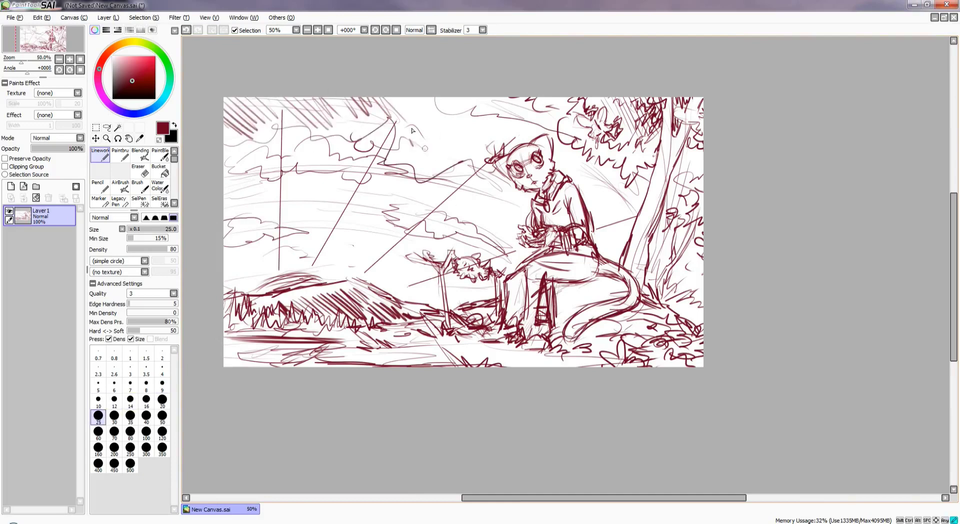
{"action": "left_click_drag", "start_coordinate": [408, 133], "coordinate": [561, 131]}
{"action": "key", "text": "bracketleft"}
{"action": "key", "text": "bracketleft"}
{"action": "key", "text": "bracketleft"}
{"action": "key", "text": "bracketleft"}
{"action": "key", "text": "ctrl+z"}
{"action": "key", "text": "ctrl+z"}
Set the brush to size 16 and draw hair down the right of the head to the shoulder
{"action": "key", "text": "bracketright"}
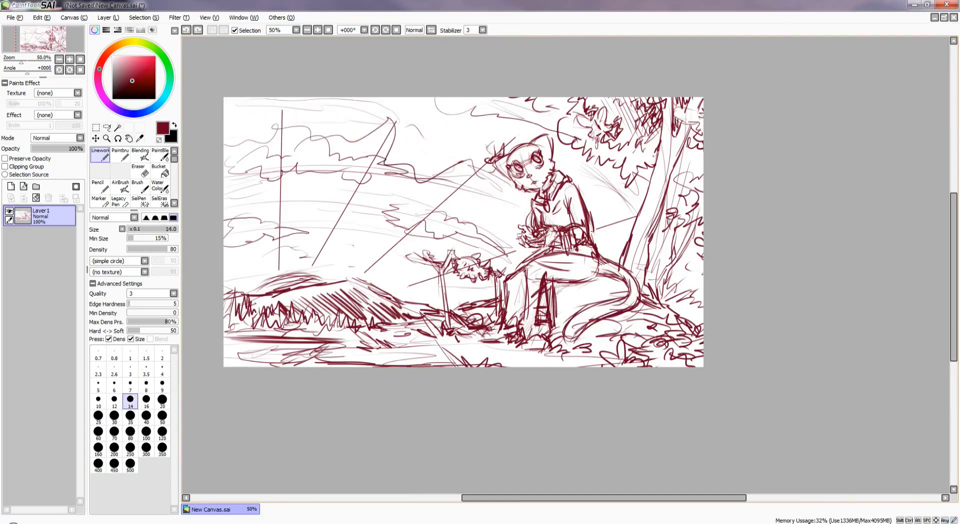
{"action": "key", "text": "bracketright"}
{"action": "left_click_drag", "start_coordinate": [560, 170], "coordinate": [597, 220]}
{"action": "left_click_drag", "start_coordinate": [558, 159], "coordinate": [585, 200]}
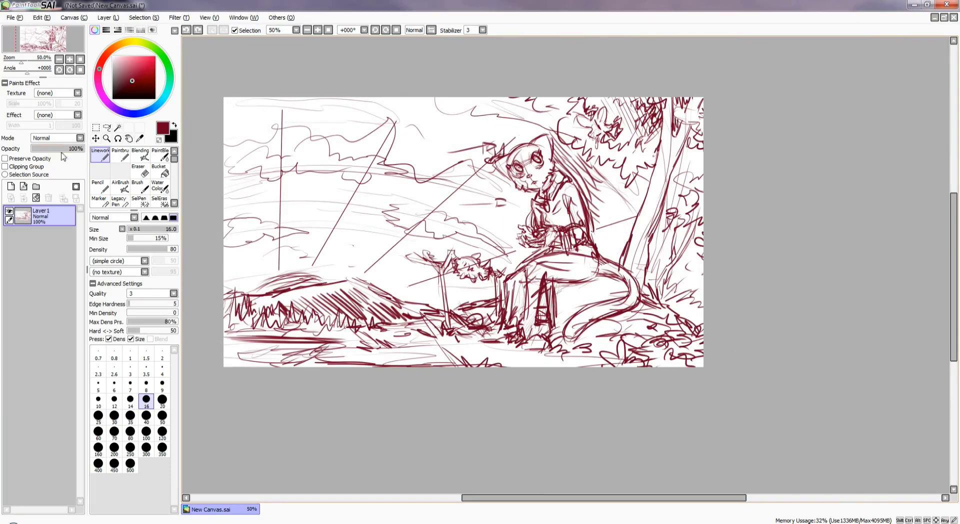
Fade the sketch layer to 27% opacity
{"action": "left_click_drag", "start_coordinate": [64, 148], "coordinate": [45, 149]}
{"action": "left_click", "coordinate": [10, 186]}
{"action": "scroll", "coordinate": [530, 165], "scroll_direction": "up", "scroll_amount": 2}
On the new line-art layer, ink the outlines of both eyes in dark red
{"action": "key", "text": "bracketleft"}
{"action": "key", "text": "bracketleft"}
{"action": "key", "text": "bracketleft"}
{"action": "left_click_drag", "start_coordinate": [495, 180], "coordinate": [524, 153]}
{"action": "mouse_move", "coordinate": [433, 186]}
{"action": "left_mouse_down"}
{"action": "mouse_move", "coordinate": [468, 214]}
{"action": "mouse_move", "coordinate": [436, 196]}
{"action": "left_mouse_up"}
{"action": "left_click_drag", "start_coordinate": [505, 150], "coordinate": [525, 176]}
{"action": "left_click_drag", "start_coordinate": [448, 187], "coordinate": [475, 208]}
With a thinner brush, ink the top of the head, ears, cheek and jaw outline
{"action": "key", "text": "bracketleft"}
{"action": "key", "text": "bracketleft"}
{"action": "key", "text": "bracketleft"}
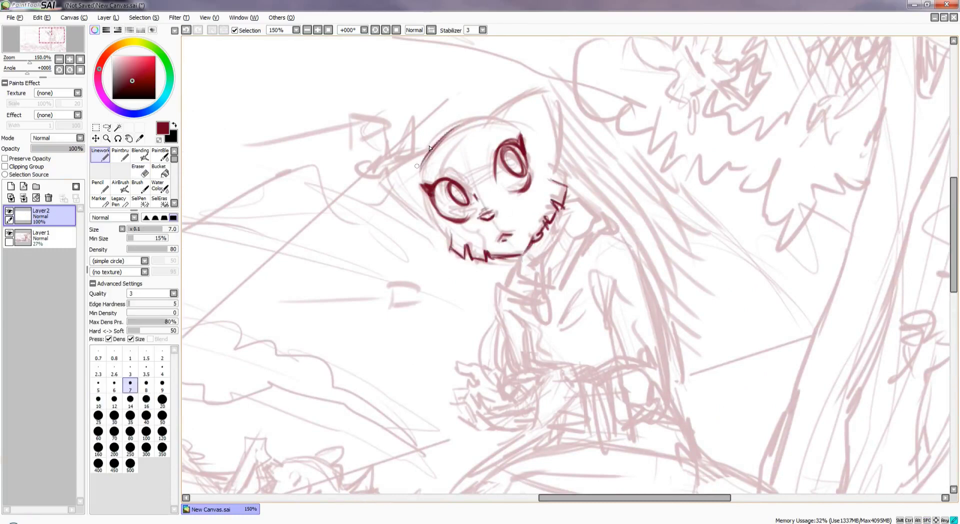
{"action": "left_click_drag", "start_coordinate": [503, 116], "coordinate": [417, 168]}
{"action": "mouse_move", "coordinate": [424, 156]}
{"action": "left_mouse_down"}
{"action": "mouse_move", "coordinate": [387, 220]}
{"action": "mouse_move", "coordinate": [452, 238]}
{"action": "left_mouse_up"}
{"action": "left_click_drag", "start_coordinate": [538, 85], "coordinate": [557, 167]}
{"action": "key", "text": "l"}
{"action": "left_click_drag", "start_coordinate": [653, 220], "coordinate": [662, 223]}
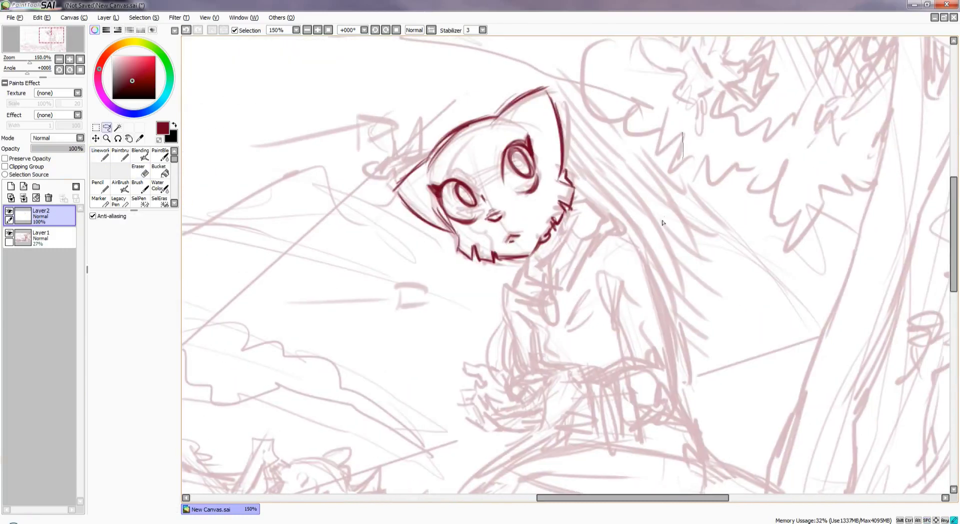
Darken the left eye and mouth lines while checking the face on a mirrored canvas
{"action": "key", "text": "h"}
{"action": "key", "text": "n"}
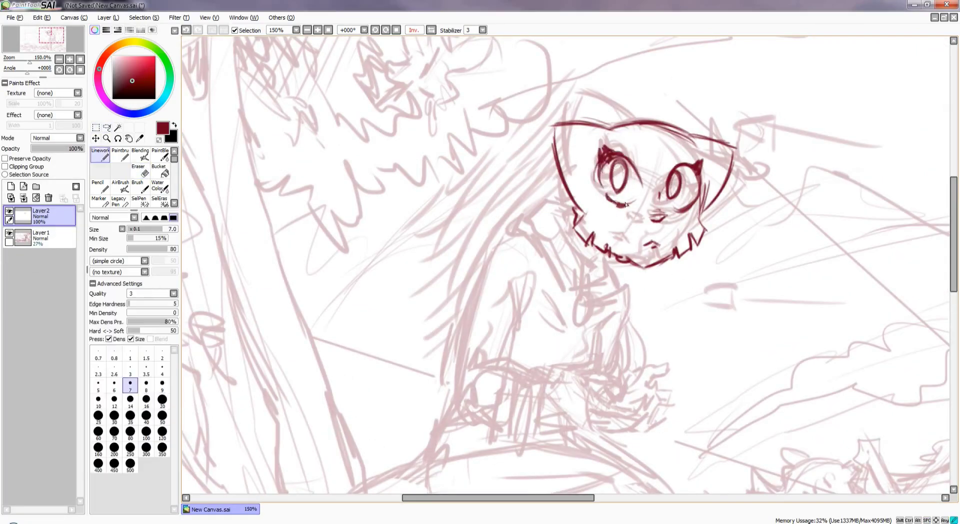
{"action": "left_click_drag", "start_coordinate": [608, 165], "coordinate": [620, 193]}
{"action": "left_click_drag", "start_coordinate": [643, 243], "coordinate": [658, 241]}
{"action": "key", "text": "l"}
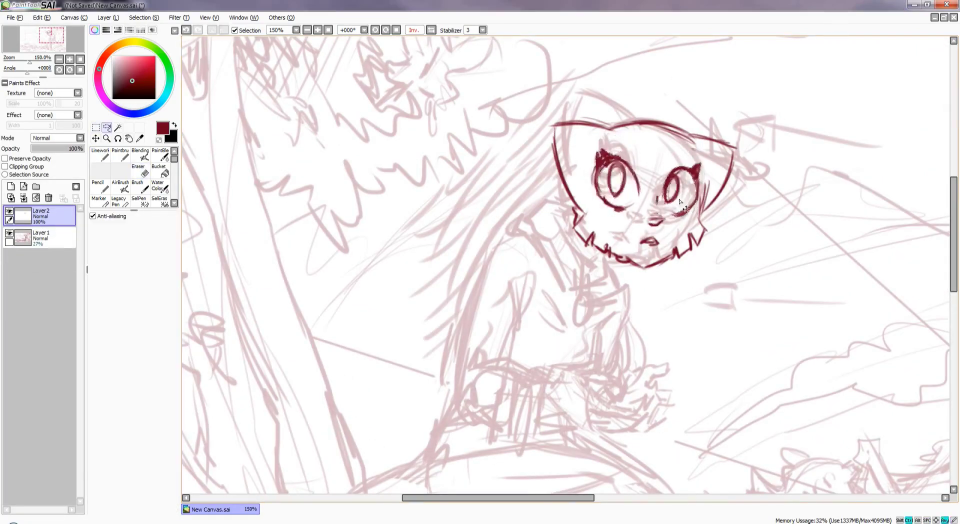
{"action": "key", "text": "h"}
{"action": "key", "text": "n"}
Ink the sweater collar around the neck, redoing one stroke
{"action": "left_click_drag", "start_coordinate": [551, 251], "coordinate": [529, 271]}
{"action": "left_click_drag", "start_coordinate": [602, 206], "coordinate": [553, 272]}
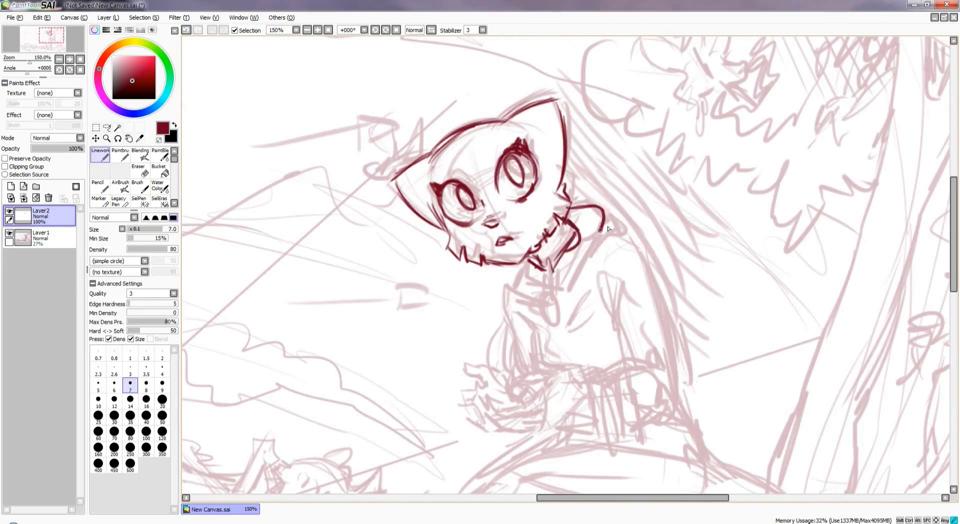
{"action": "key", "text": "ctrl+z"}
{"action": "key", "text": "ctrl+z"}
{"action": "left_click_drag", "start_coordinate": [608, 200], "coordinate": [557, 260]}
{"action": "left_click_drag", "start_coordinate": [620, 220], "coordinate": [560, 297]}
{"action": "left_click_drag", "start_coordinate": [515, 260], "coordinate": [535, 286]}
{"action": "mouse_move", "coordinate": [624, 238]}
{"action": "left_mouse_down"}
{"action": "mouse_move", "coordinate": [606, 213]}
{"action": "mouse_move", "coordinate": [662, 350]}
{"action": "left_mouse_up"}
Ink the shoulder, arm, sleeve cuff, hand and torso lines below the collar
{"action": "mouse_move", "coordinate": [599, 248]}
{"action": "left_mouse_down"}
{"action": "mouse_move", "coordinate": [640, 345]}
{"action": "mouse_move", "coordinate": [576, 351]}
{"action": "left_mouse_up"}
{"action": "left_click_drag", "start_coordinate": [563, 358], "coordinate": [585, 423]}
{"action": "left_click_drag", "start_coordinate": [665, 325], "coordinate": [586, 428]}
{"action": "left_click_drag", "start_coordinate": [515, 295], "coordinate": [523, 345]}
{"action": "mouse_move", "coordinate": [500, 252]}
{"action": "left_mouse_down"}
{"action": "mouse_move", "coordinate": [493, 295]}
{"action": "mouse_move", "coordinate": [512, 313]}
{"action": "mouse_move", "coordinate": [595, 304]}
{"action": "left_mouse_up"}
{"action": "scroll", "coordinate": [493, 296], "scroll_direction": "down", "scroll_amount": 3}
Ink the hand and fingers with a short stroke beside them
{"action": "left_click_drag", "start_coordinate": [593, 300], "coordinate": [611, 267]}
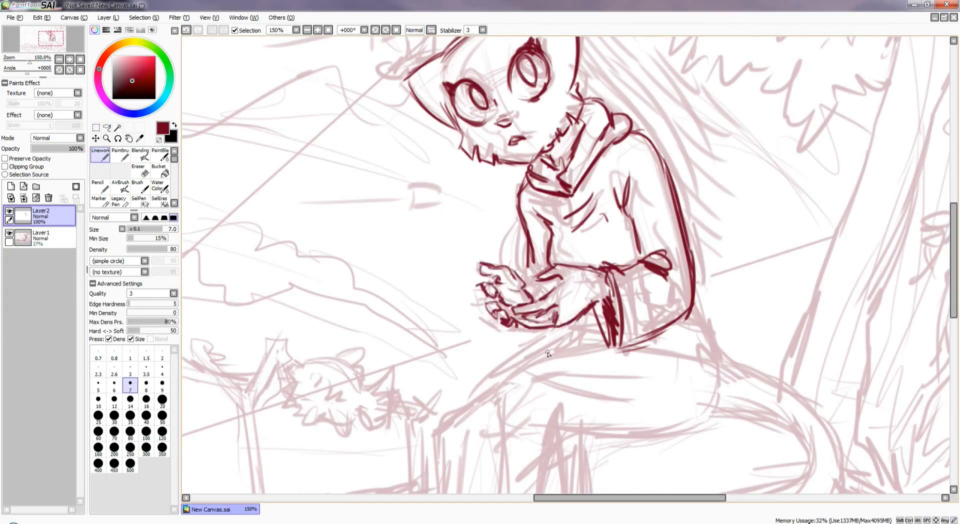
{"action": "left_click_drag", "start_coordinate": [520, 278], "coordinate": [537, 306]}
{"action": "scroll", "coordinate": [548, 353], "scroll_direction": "down", "scroll_amount": 2}
{"action": "scroll", "coordinate": [548, 354], "scroll_direction": "up", "scroll_amount": 2}
Ink the lap line and the line of the back
{"action": "left_click_drag", "start_coordinate": [645, 277], "coordinate": [680, 323]}
{"action": "left_click_drag", "start_coordinate": [615, 345], "coordinate": [688, 325]}
{"action": "scroll", "coordinate": [534, 303], "scroll_direction": "down", "scroll_amount": 2}
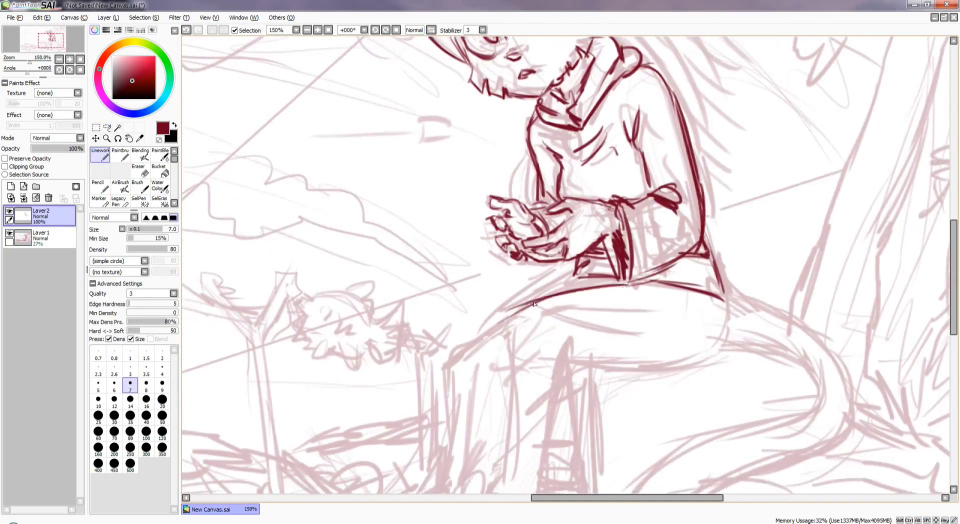
{"action": "left_click_drag", "start_coordinate": [534, 304], "coordinate": [660, 277]}
{"action": "scroll", "coordinate": [660, 278], "scroll_direction": "down", "scroll_amount": 1}
Ink the seated leg: upper leg, knee and lower leg lines
{"action": "left_click_drag", "start_coordinate": [528, 285], "coordinate": [480, 396]}
{"action": "left_click_drag", "start_coordinate": [570, 300], "coordinate": [552, 402]}
{"action": "mouse_move", "coordinate": [569, 288]}
{"action": "left_mouse_down"}
{"action": "mouse_move", "coordinate": [595, 400]}
{"action": "mouse_move", "coordinate": [669, 303]}
{"action": "left_mouse_up"}
{"action": "mouse_move", "coordinate": [671, 301]}
{"action": "left_mouse_down"}
{"action": "mouse_move", "coordinate": [633, 276]}
{"action": "mouse_move", "coordinate": [583, 299]}
{"action": "left_mouse_up"}
{"action": "scroll", "coordinate": [636, 278], "scroll_direction": "down", "scroll_amount": 1}
{"action": "scroll", "coordinate": [582, 299], "scroll_direction": "up", "scroll_amount": 1}
{"action": "scroll", "coordinate": [582, 299], "scroll_direction": "down", "scroll_amount": 1}
Ink the long tail curving behind the figure
{"action": "left_click_drag", "start_coordinate": [630, 254], "coordinate": [551, 346]}
{"action": "scroll", "coordinate": [550, 345], "scroll_direction": "up", "scroll_amount": 1}
{"action": "left_click_drag", "start_coordinate": [706, 220], "coordinate": [586, 309]}
{"action": "left_click_drag", "start_coordinate": [635, 282], "coordinate": [571, 352]}
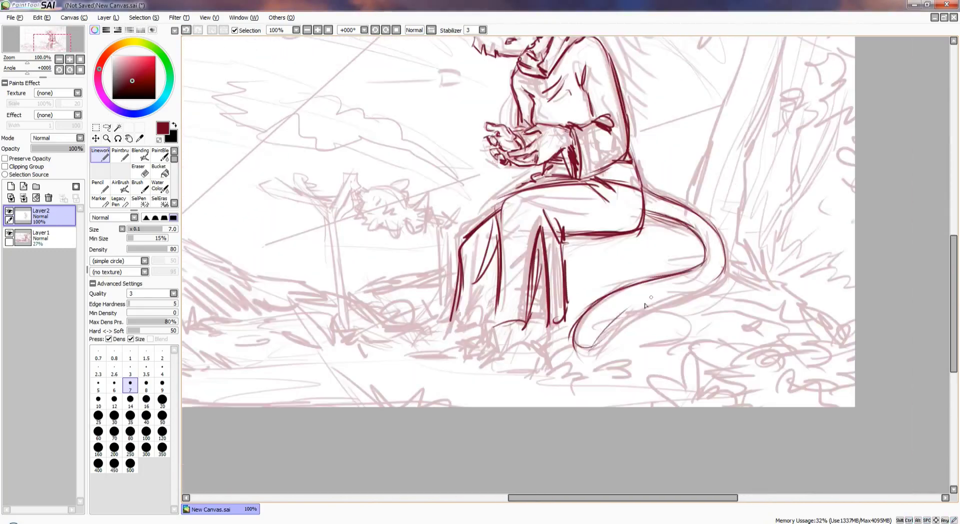
{"action": "scroll", "coordinate": [645, 305], "scroll_direction": "down", "scroll_amount": 1}
{"action": "scroll", "coordinate": [550, 340], "scroll_direction": "up", "scroll_amount": 1}
Outline the shoe under the leg with its toe, sole and detail lines
{"action": "left_click_drag", "start_coordinate": [563, 285], "coordinate": [520, 307]}
{"action": "mouse_move", "coordinate": [575, 300]}
{"action": "left_mouse_down"}
{"action": "mouse_move", "coordinate": [555, 332]}
{"action": "mouse_move", "coordinate": [598, 331]}
{"action": "left_mouse_up"}
{"action": "left_click_drag", "start_coordinate": [575, 300], "coordinate": [613, 329]}
{"action": "left_click_drag", "start_coordinate": [594, 275], "coordinate": [600, 325]}
{"action": "left_click_drag", "start_coordinate": [572, 290], "coordinate": [569, 306]}
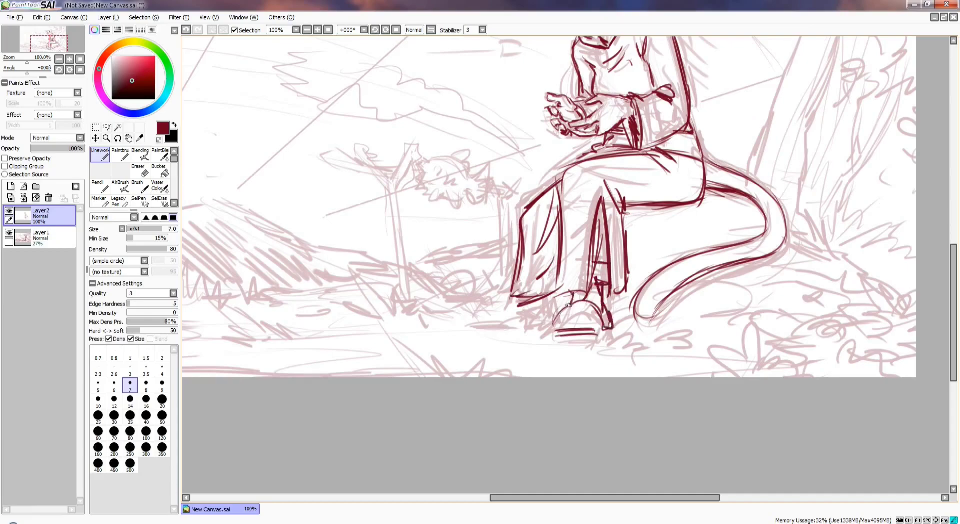
{"action": "scroll", "coordinate": [550, 150], "scroll_direction": "up", "scroll_amount": 1}
Select the inked head and reshape it with a free transform
{"action": "left_click_drag", "start_coordinate": [470, 86], "coordinate": [662, 260]}
{"action": "key", "text": "ctrl+t"}
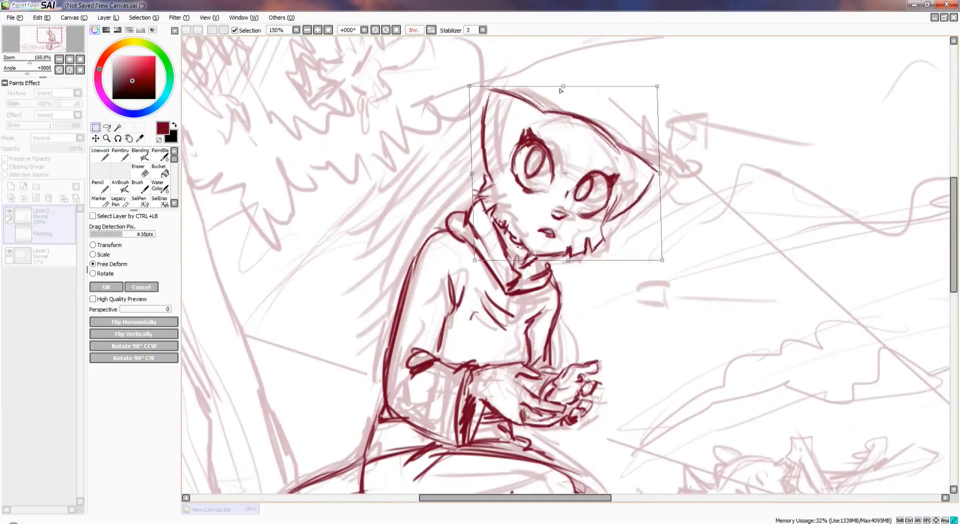
{"action": "key", "text": "Return"}
{"action": "scroll", "coordinate": [561, 150], "scroll_direction": "down", "scroll_amount": 2}
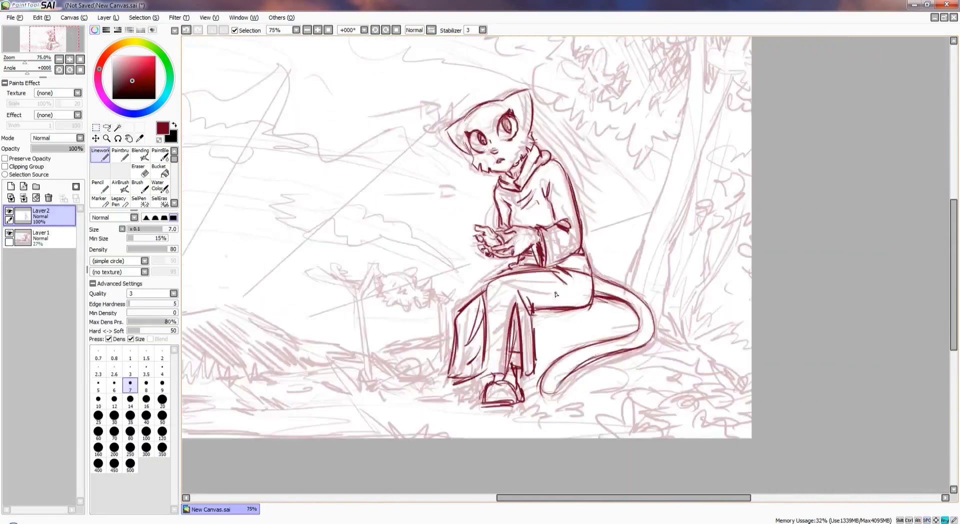
{"action": "scroll", "coordinate": [498, 348], "scroll_direction": "up", "scroll_amount": 1}
Add strokes around the foot and shoe, then undo the lower-leg and shoe lines
{"action": "mouse_move", "coordinate": [456, 350]}
{"action": "left_mouse_down"}
{"action": "mouse_move", "coordinate": [498, 346]}
{"action": "mouse_move", "coordinate": [478, 350]}
{"action": "left_mouse_up"}
{"action": "left_click_drag", "start_coordinate": [529, 325], "coordinate": [459, 347]}
{"action": "scroll", "coordinate": [554, 329], "scroll_direction": "down", "scroll_amount": 1}
{"action": "scroll", "coordinate": [580, 228], "scroll_direction": "up", "scroll_amount": 1}
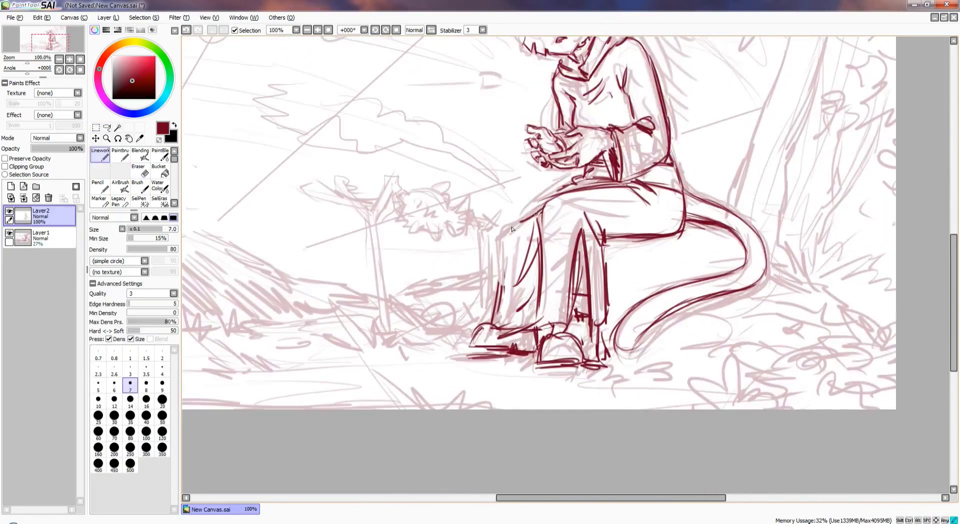
{"action": "scroll", "coordinate": [580, 228], "scroll_direction": "down", "scroll_amount": 1}
{"action": "key", "text": "ctrl+z"}
{"action": "key", "text": "ctrl+z"}
{"action": "key", "text": "ctrl+z"}
Retry the front of the leg and lower-leg lines, undoing unsatisfactory strokes
{"action": "left_click_drag", "start_coordinate": [513, 253], "coordinate": [487, 298]}
{"action": "key", "text": "ctrl+z"}
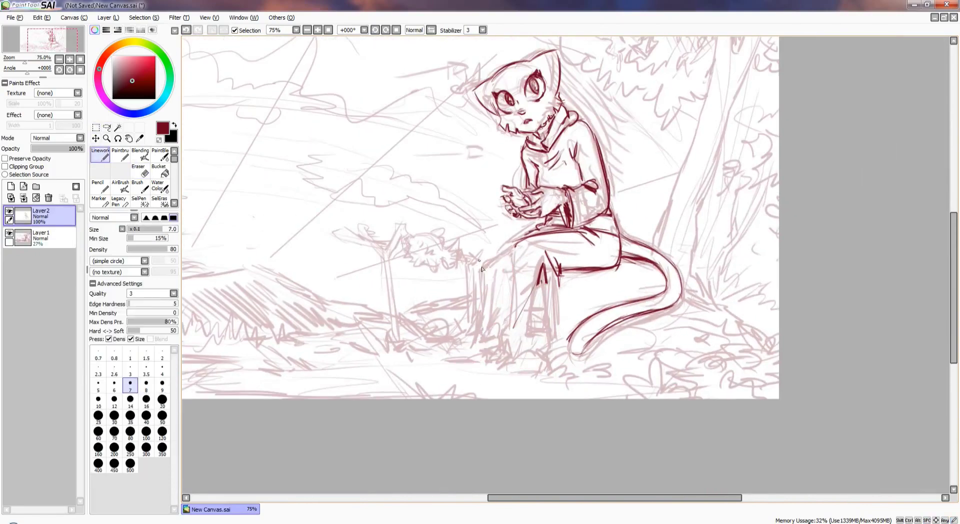
{"action": "left_click_drag", "start_coordinate": [541, 248], "coordinate": [488, 341]}
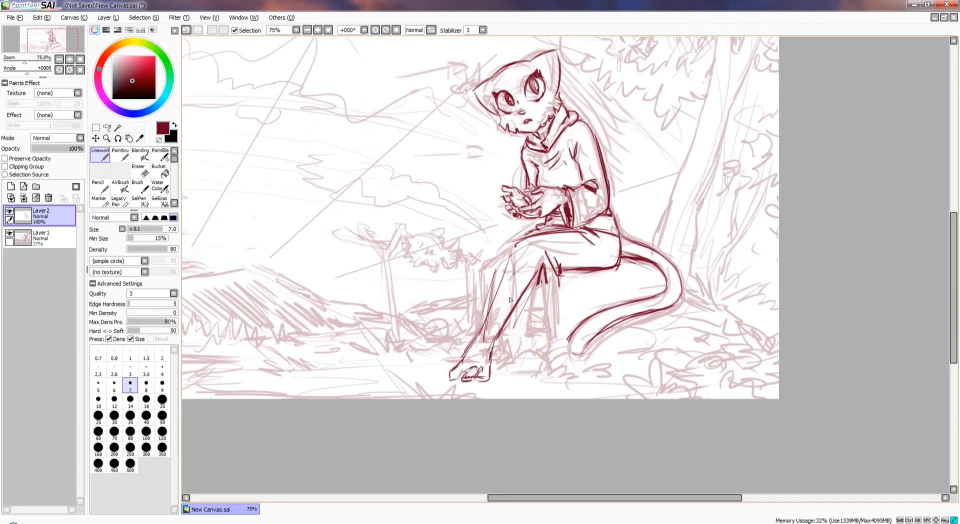
{"action": "left_click_drag", "start_coordinate": [525, 258], "coordinate": [528, 363]}
{"action": "mouse_move", "coordinate": [544, 268]}
{"action": "left_mouse_down"}
{"action": "mouse_move", "coordinate": [545, 325]}
{"action": "mouse_move", "coordinate": [531, 365]}
{"action": "left_mouse_up"}
{"action": "key", "text": "ctrl+z"}
{"action": "left_click_drag", "start_coordinate": [568, 245], "coordinate": [555, 290]}
{"action": "left_click_drag", "start_coordinate": [509, 326], "coordinate": [528, 348]}
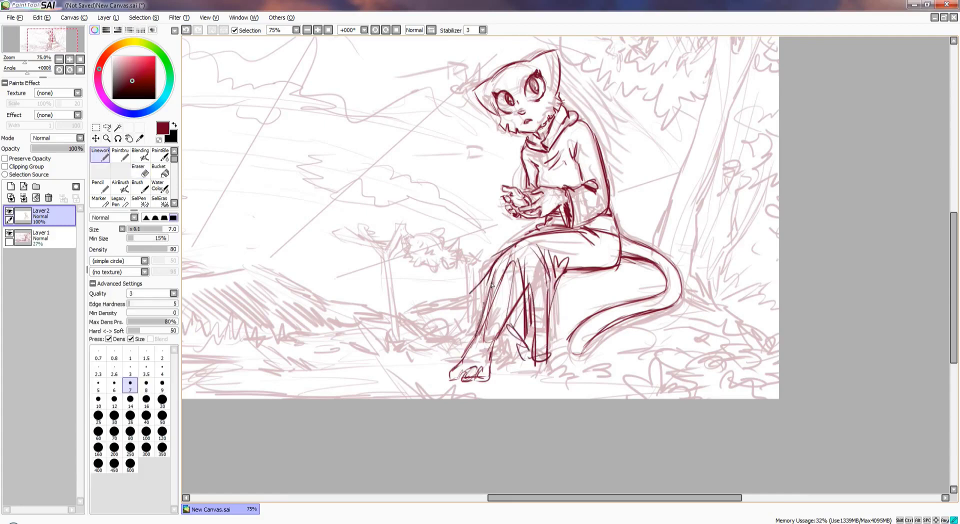
Alternate Eraser and Linework to clean up and redraw the lower leg and foot
{"action": "key", "text": "e"}
{"action": "left_click_drag", "start_coordinate": [500, 290], "coordinate": [482, 355]}
{"action": "key", "text": "n"}
{"action": "mouse_move", "coordinate": [521, 260]}
{"action": "left_mouse_down"}
{"action": "mouse_move", "coordinate": [461, 381]}
{"action": "mouse_move", "coordinate": [466, 368]}
{"action": "left_mouse_up"}
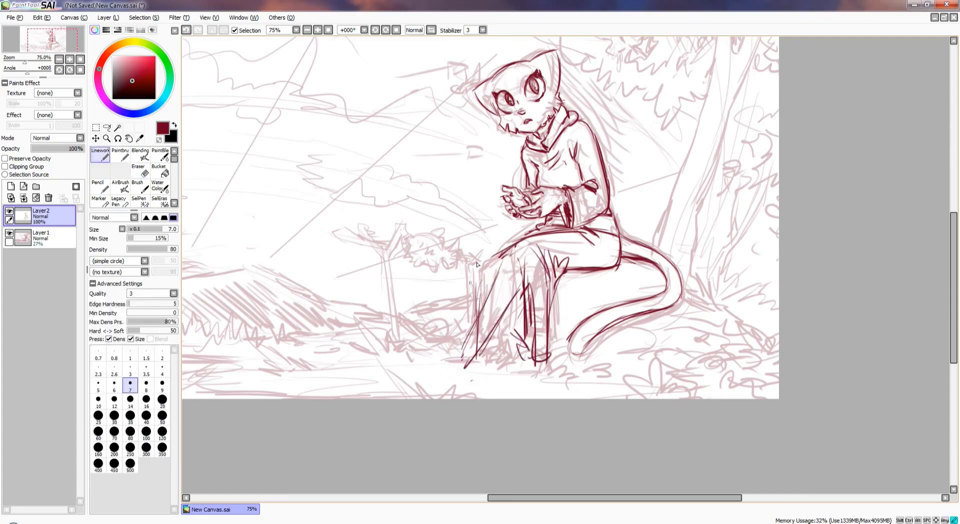
{"action": "left_click_drag", "start_coordinate": [511, 245], "coordinate": [475, 355]}
{"action": "key", "text": "e"}
{"action": "key", "text": "n"}
{"action": "left_click_drag", "start_coordinate": [530, 230], "coordinate": [465, 345]}
{"action": "mouse_move", "coordinate": [520, 250]}
{"action": "left_mouse_down"}
{"action": "mouse_move", "coordinate": [470, 345]}
{"action": "mouse_move", "coordinate": [520, 306]}
{"action": "left_mouse_up"}
Erase the messy dark leg lines and lay in a fresh long leg stroke
{"action": "key", "text": "e"}
{"action": "left_click_drag", "start_coordinate": [500, 250], "coordinate": [546, 350]}
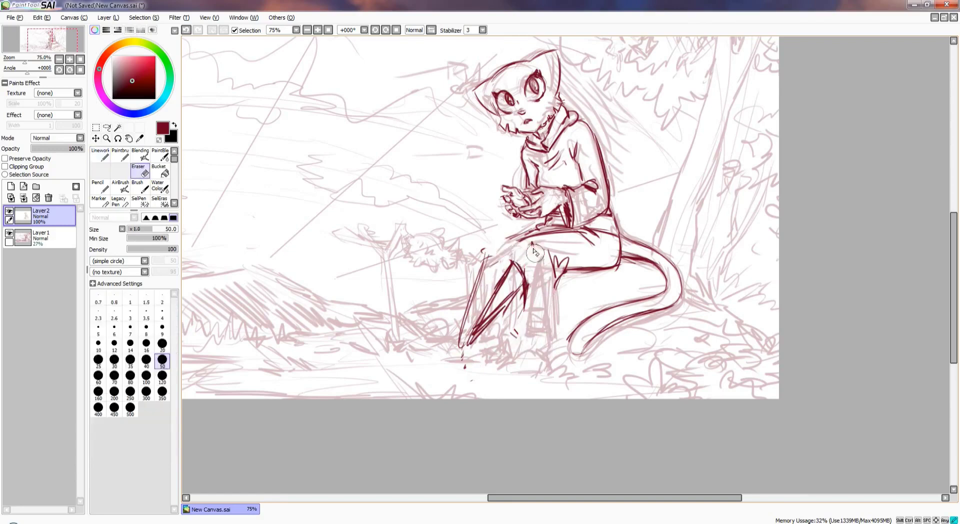
{"action": "key", "text": "n"}
{"action": "left_click_drag", "start_coordinate": [545, 226], "coordinate": [529, 303]}
{"action": "left_click_drag", "start_coordinate": [472, 333], "coordinate": [446, 380]}
{"action": "scroll", "coordinate": [500, 275], "scroll_direction": "down", "scroll_amount": 1}
{"action": "key", "text": "e"}
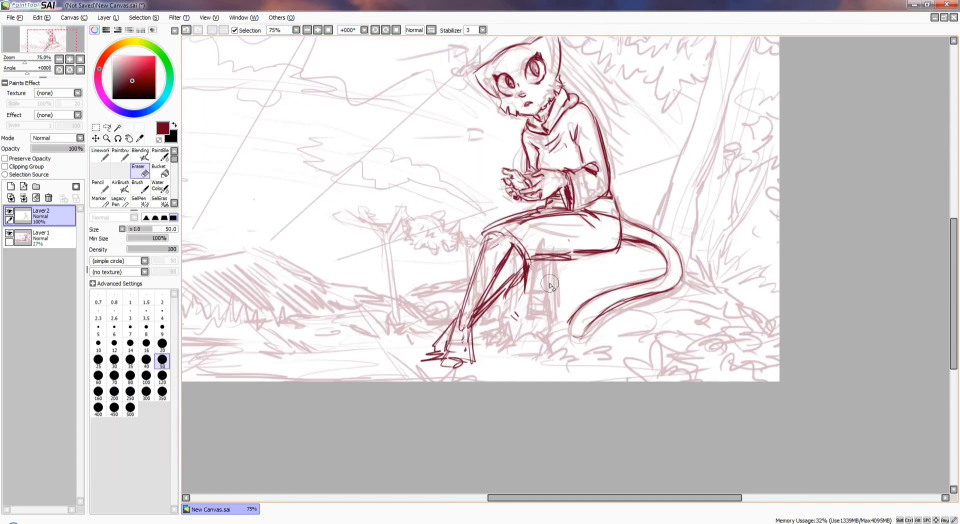
{"action": "left_click_drag", "start_coordinate": [530, 245], "coordinate": [505, 280]}
{"action": "key", "text": "n"}
{"action": "mouse_move", "coordinate": [450, 360]}
{"action": "left_mouse_down"}
{"action": "mouse_move", "coordinate": [541, 217]}
{"action": "mouse_move", "coordinate": [610, 250]}
{"action": "left_mouse_up"}
Ink the thigh, knee, lower leg, ankle and foot outline
{"action": "left_click_drag", "start_coordinate": [500, 220], "coordinate": [510, 290]}
{"action": "left_click_drag", "start_coordinate": [495, 235], "coordinate": [531, 315]}
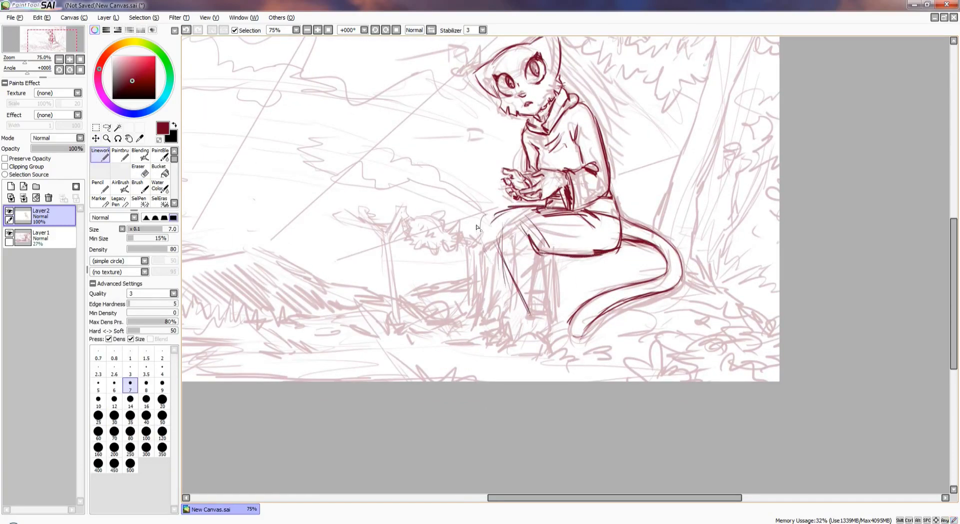
{"action": "left_click_drag", "start_coordinate": [480, 212], "coordinate": [538, 315]}
{"action": "mouse_move", "coordinate": [530, 233]}
{"action": "left_mouse_down"}
{"action": "mouse_move", "coordinate": [553, 323]}
{"action": "mouse_move", "coordinate": [520, 346]}
{"action": "left_mouse_up"}
{"action": "left_click_drag", "start_coordinate": [540, 320], "coordinate": [565, 350]}
{"action": "left_click_drag", "start_coordinate": [517, 296], "coordinate": [488, 344]}
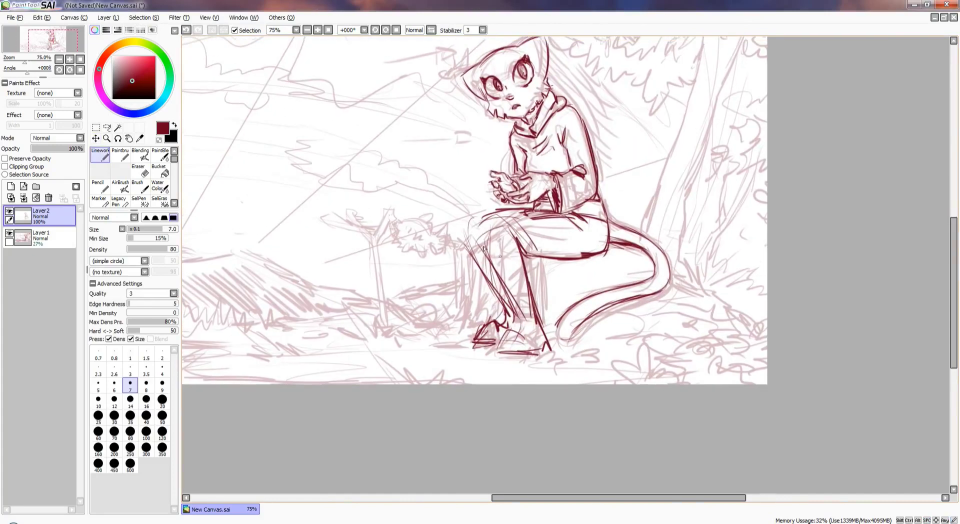
{"action": "left_click_drag", "start_coordinate": [526, 220], "coordinate": [485, 323]}
{"action": "left_click_drag", "start_coordinate": [543, 282], "coordinate": [498, 317]}
{"action": "left_click_drag", "start_coordinate": [506, 340], "coordinate": [525, 355]}
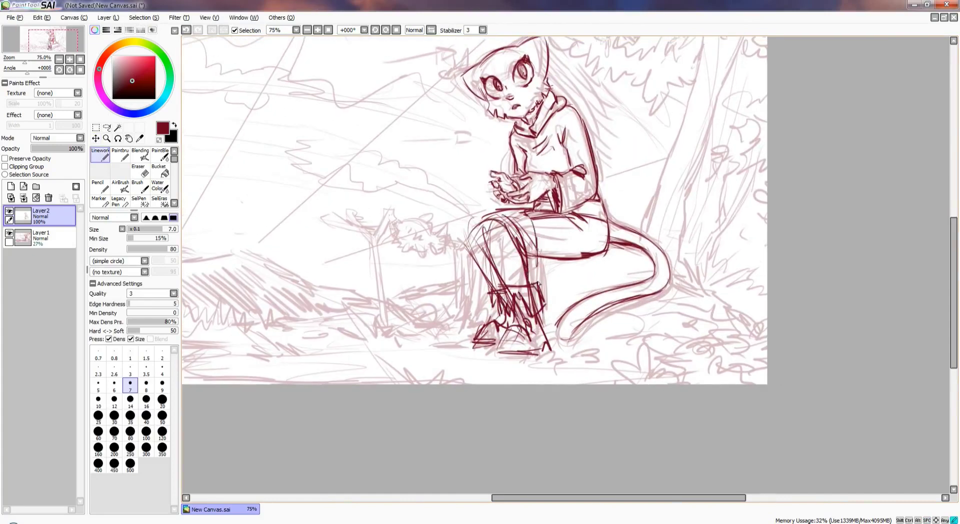
Select and transform the lower-leg strokes into place, then re-ink the lower leg
{"action": "left_click_drag", "start_coordinate": [539, 284], "coordinate": [509, 314]}
{"action": "key", "text": "m"}
{"action": "key", "text": "ctrl+t"}
{"action": "mouse_move", "coordinate": [430, 262]}
{"action": "left_mouse_down"}
{"action": "mouse_move", "coordinate": [531, 396]}
{"action": "mouse_move", "coordinate": [475, 414]}
{"action": "left_mouse_up"}
{"action": "key", "text": "Return"}
{"action": "left_click_drag", "start_coordinate": [446, 265], "coordinate": [420, 343]}
{"action": "key", "text": "ctrl+z"}
{"action": "key", "text": "ctrl+z"}
{"action": "left_click_drag", "start_coordinate": [445, 280], "coordinate": [485, 325]}
{"action": "left_click_drag", "start_coordinate": [480, 268], "coordinate": [515, 318]}
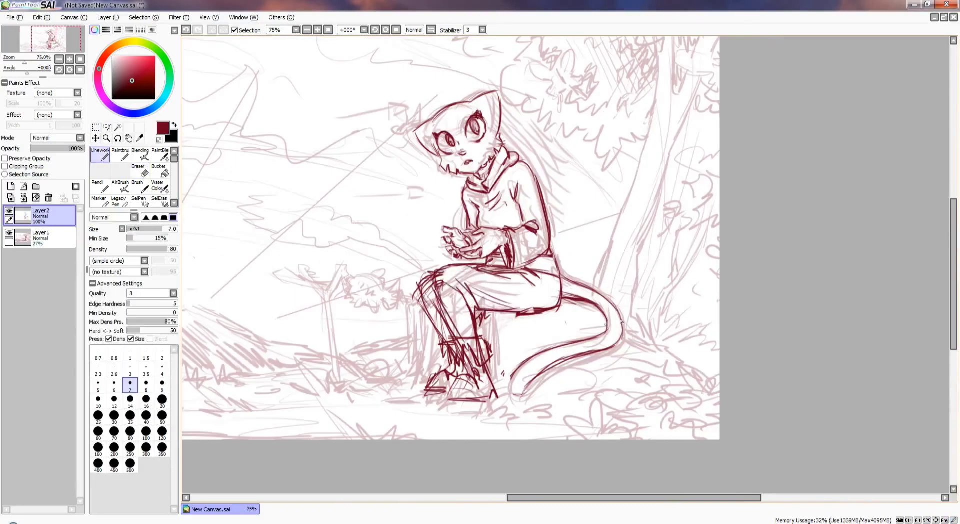
Erase the dark tail stroke, discard thin trial tail strokes, and ink a new thigh outline
{"action": "left_click_drag", "start_coordinate": [621, 322], "coordinate": [641, 325]}
{"action": "key", "text": "e"}
{"action": "mouse_move", "coordinate": [600, 280]}
{"action": "left_mouse_down"}
{"action": "mouse_move", "coordinate": [615, 320]}
{"action": "mouse_move", "coordinate": [551, 396]}
{"action": "mouse_move", "coordinate": [530, 400]}
{"action": "mouse_move", "coordinate": [620, 325]}
{"action": "mouse_move", "coordinate": [550, 395]}
{"action": "left_mouse_up"}
{"action": "key", "text": "n"}
{"action": "key", "text": "e"}
{"action": "left_click_drag", "start_coordinate": [580, 330], "coordinate": [530, 405]}
Lasso the lower-leg strokes and shift them into position, undoing one adjustment
{"action": "key", "text": "n"}
{"action": "left_click_drag", "start_coordinate": [531, 315], "coordinate": [588, 280]}
{"action": "key", "text": "l"}
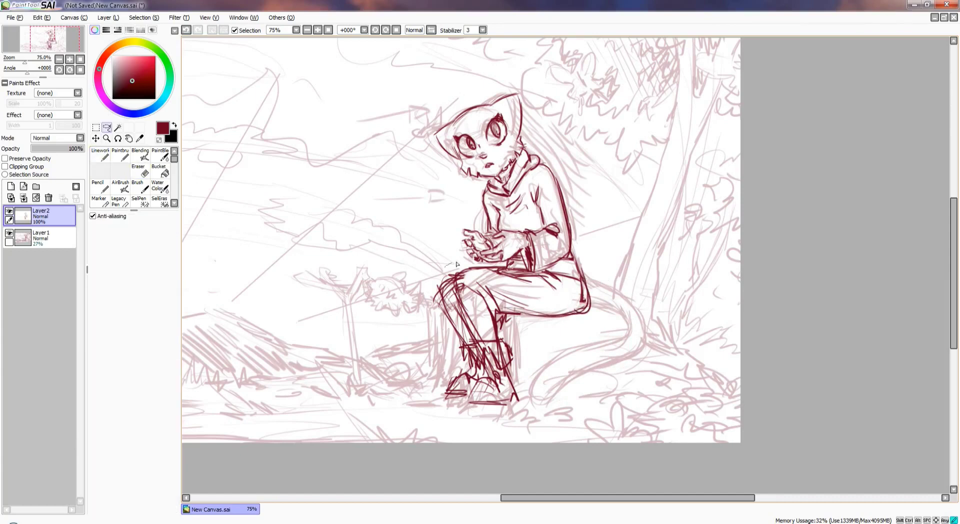
{"action": "left_click_drag", "start_coordinate": [456, 264], "coordinate": [440, 271]}
{"action": "key", "text": "n"}
{"action": "left_click_drag", "start_coordinate": [580, 270], "coordinate": [643, 315]}
{"action": "key", "text": "ctrl+z"}
Draw the curled end of the tail at right and refine its curl
{"action": "left_click_drag", "start_coordinate": [585, 290], "coordinate": [645, 274]}
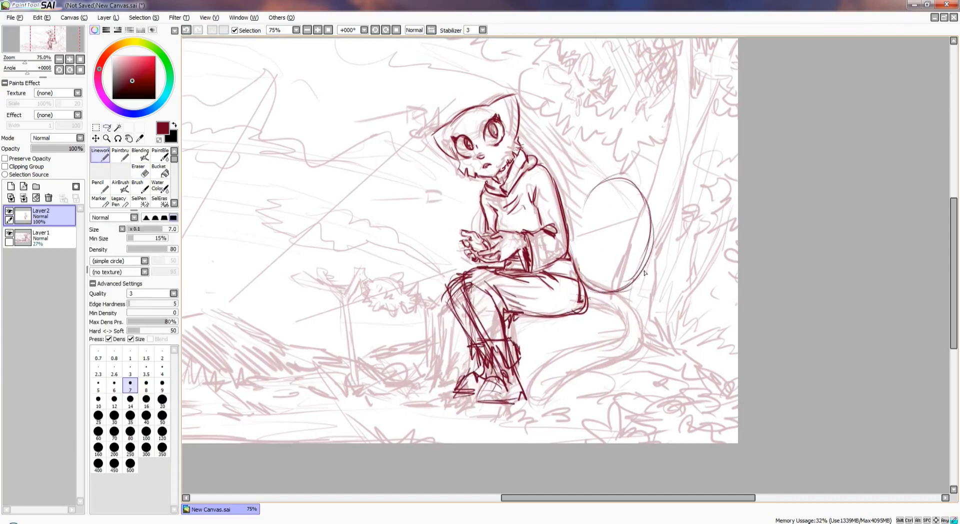
{"action": "left_click_drag", "start_coordinate": [598, 200], "coordinate": [650, 248]}
{"action": "left_click_drag", "start_coordinate": [650, 215], "coordinate": [590, 306]}
{"action": "scroll", "coordinate": [618, 219], "scroll_direction": "down", "scroll_amount": 1}
{"action": "scroll", "coordinate": [618, 218], "scroll_direction": "up", "scroll_amount": 1}
{"action": "scroll", "coordinate": [618, 218], "scroll_direction": "down", "scroll_amount": 1}
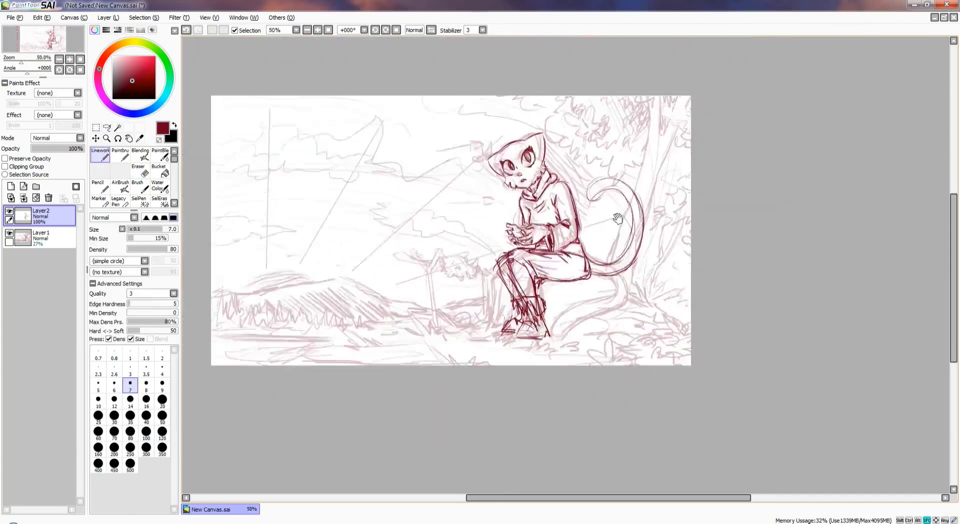
{"action": "scroll", "coordinate": [618, 218], "scroll_direction": "up", "scroll_amount": 1}
Ink the shin down to the foot and reshape the thigh and knee lines
{"action": "left_click_drag", "start_coordinate": [509, 315], "coordinate": [539, 391]}
{"action": "left_click_drag", "start_coordinate": [535, 307], "coordinate": [560, 392]}
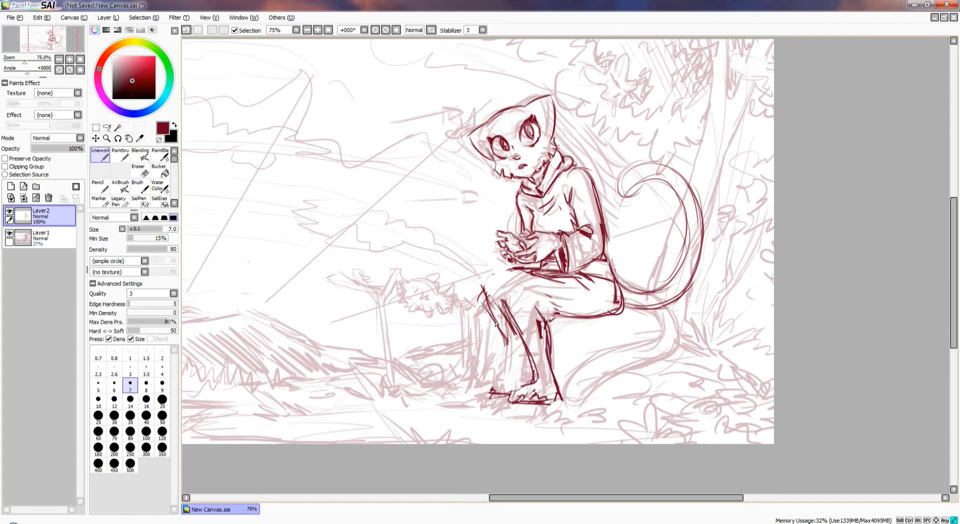
{"action": "left_click_drag", "start_coordinate": [503, 272], "coordinate": [541, 361]}
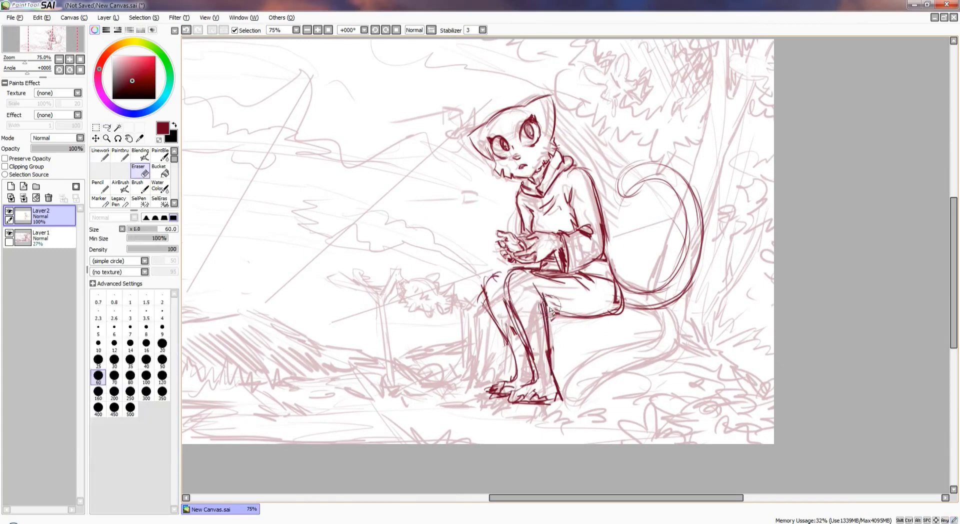
{"action": "left_click_drag", "start_coordinate": [585, 316], "coordinate": [622, 310]}
{"action": "mouse_move", "coordinate": [553, 265]}
{"action": "left_mouse_down"}
{"action": "mouse_move", "coordinate": [562, 313]}
{"action": "mouse_move", "coordinate": [580, 216]}
{"action": "mouse_move", "coordinate": [601, 256]}
{"action": "left_mouse_up"}
Redraw the right arm and sleeve, erase dark collar lines, and flip the canvas horizontally
{"action": "mouse_move", "coordinate": [575, 210]}
{"action": "left_mouse_down"}
{"action": "mouse_move", "coordinate": [607, 250]}
{"action": "mouse_move", "coordinate": [618, 293]}
{"action": "left_mouse_up"}
{"action": "mouse_move", "coordinate": [563, 255]}
{"action": "left_mouse_down"}
{"action": "mouse_move", "coordinate": [620, 315]}
{"action": "mouse_move", "coordinate": [596, 290]}
{"action": "left_mouse_up"}
{"action": "left_click_drag", "start_coordinate": [560, 257], "coordinate": [627, 275]}
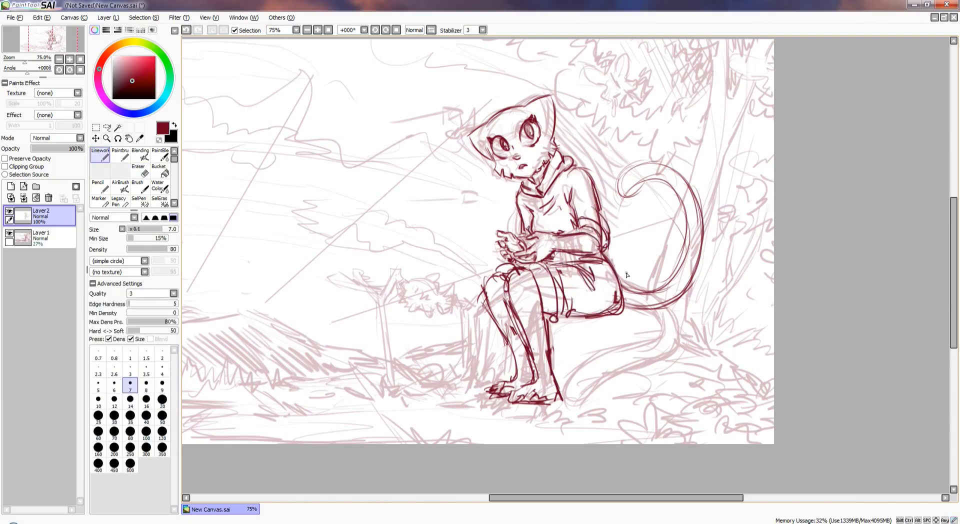
{"action": "left_click_drag", "start_coordinate": [563, 170], "coordinate": [535, 184]}
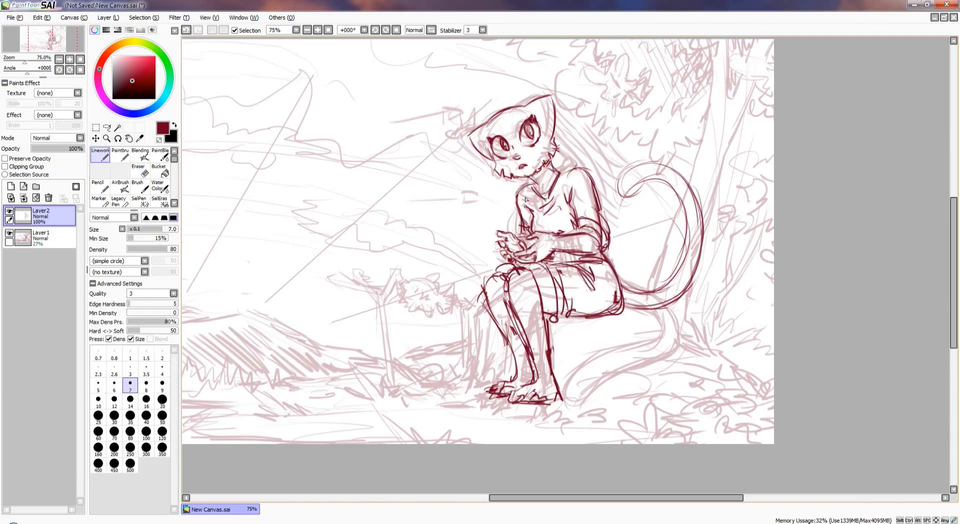
{"action": "scroll", "coordinate": [565, 185], "scroll_direction": "down", "scroll_amount": 1}
{"action": "key", "text": "h"}
{"action": "scroll", "coordinate": [564, 185], "scroll_direction": "up", "scroll_amount": 2}
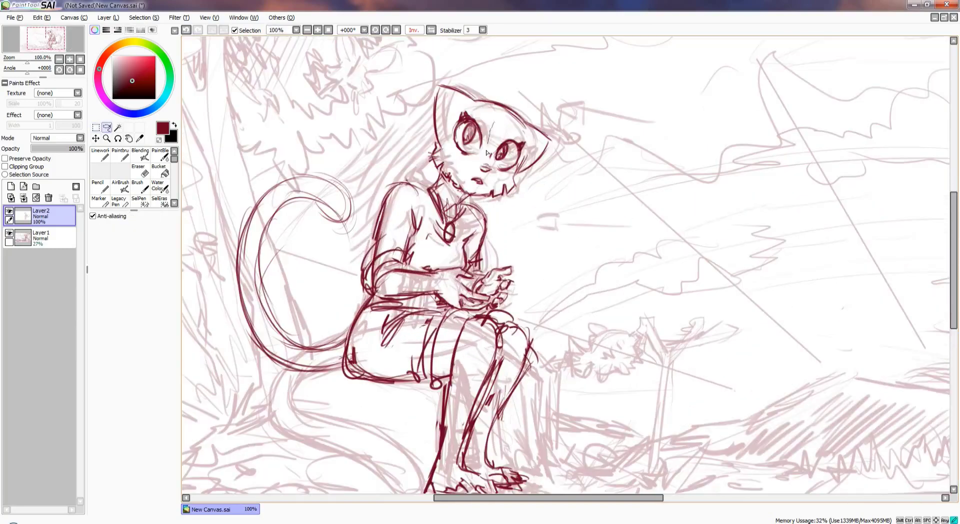
Free Deform the box around the eye to shift it slightly right, then commit
{"action": "key", "text": "m"}
{"action": "key", "text": "ctrl+t"}
{"action": "mouse_move", "coordinate": [452, 106]}
{"action": "left_mouse_down"}
{"action": "mouse_move", "coordinate": [482, 158]}
{"action": "mouse_move", "coordinate": [475, 128]}
{"action": "left_mouse_up"}
{"action": "key", "text": "Return"}
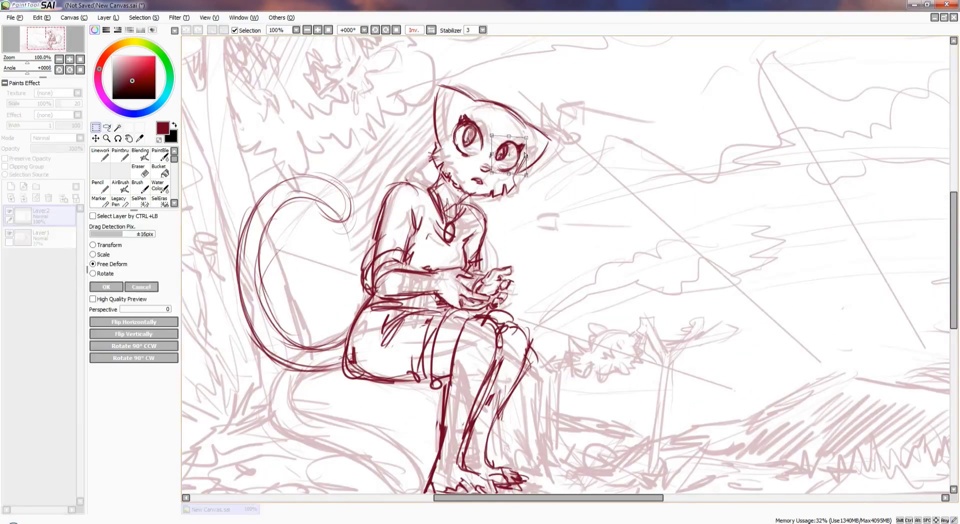
{"action": "key", "text": "Return"}
{"action": "key", "text": "h"}
Ink the tail line, ground strokes under the tree and hatching on the rock
{"action": "scroll", "coordinate": [566, 364], "scroll_direction": "down", "scroll_amount": 1}
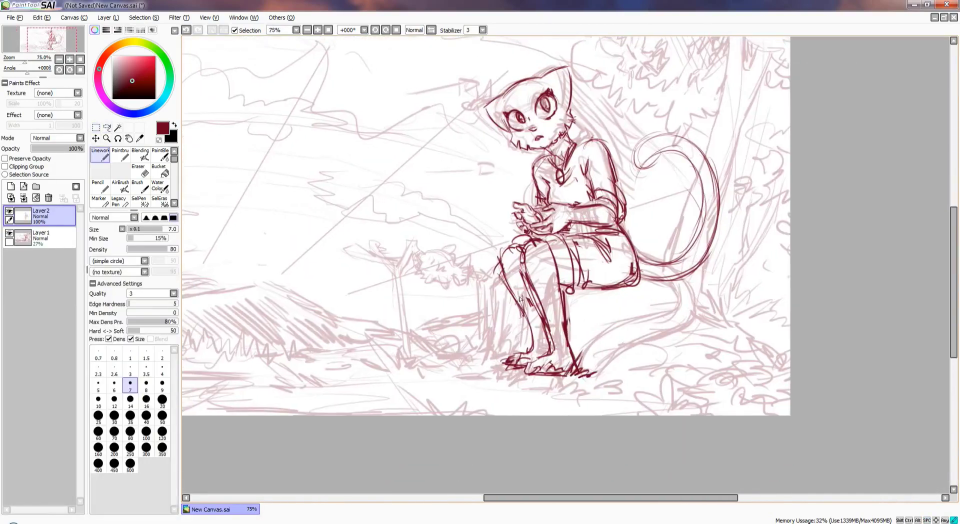
{"action": "left_click_drag", "start_coordinate": [663, 274], "coordinate": [745, 336]}
{"action": "mouse_move", "coordinate": [620, 368]}
{"action": "left_mouse_down"}
{"action": "mouse_move", "coordinate": [669, 349]}
{"action": "mouse_move", "coordinate": [739, 352]}
{"action": "left_mouse_up"}
{"action": "left_click_drag", "start_coordinate": [728, 353], "coordinate": [753, 373]}
{"action": "left_click_drag", "start_coordinate": [600, 378], "coordinate": [666, 385]}
{"action": "left_click_drag", "start_coordinate": [630, 356], "coordinate": [687, 383]}
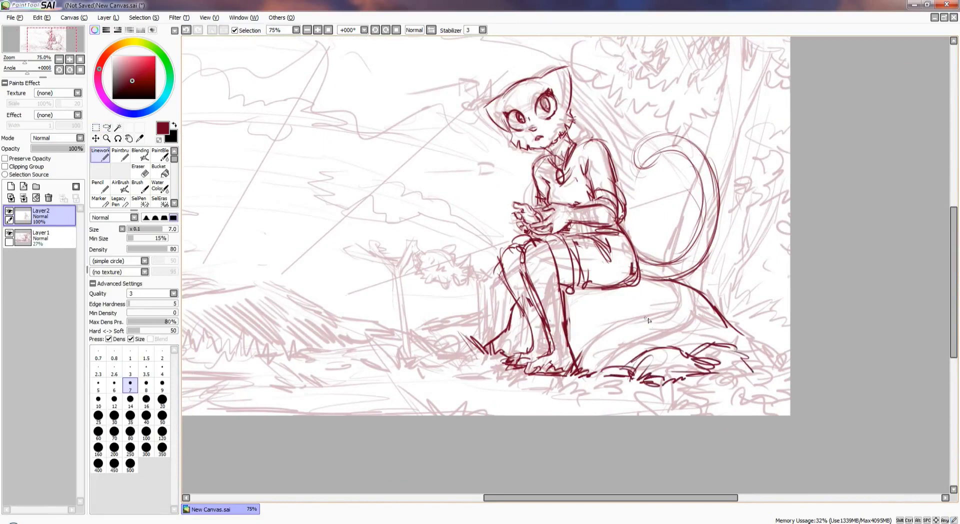
{"action": "mouse_move", "coordinate": [646, 300]}
{"action": "left_mouse_down"}
{"action": "mouse_move", "coordinate": [580, 360]}
{"action": "mouse_move", "coordinate": [701, 351]}
{"action": "left_mouse_up"}
{"action": "left_click_drag", "start_coordinate": [711, 310], "coordinate": [755, 350]}
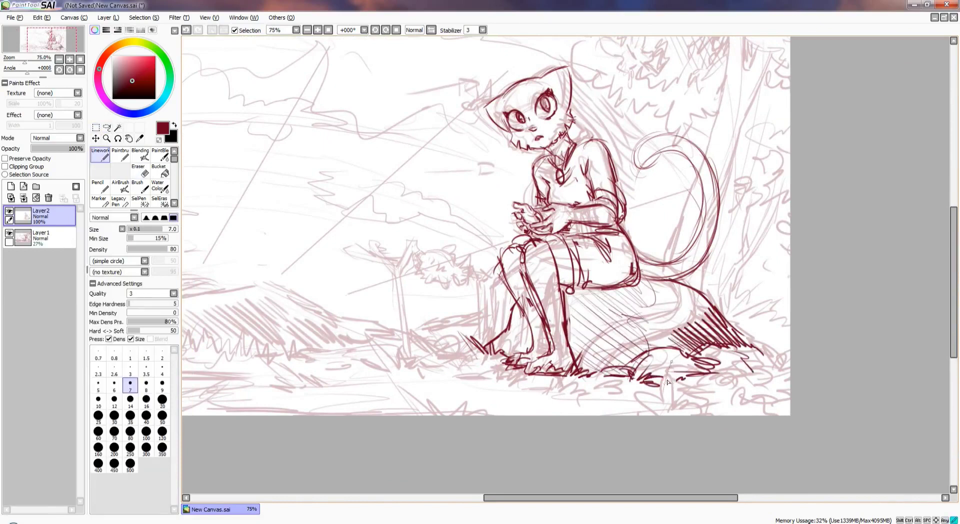
{"action": "mouse_move", "coordinate": [685, 376]}
{"action": "left_mouse_down"}
{"action": "mouse_move", "coordinate": [647, 393]}
{"action": "mouse_move", "coordinate": [780, 370]}
{"action": "mouse_move", "coordinate": [751, 370]}
{"action": "left_mouse_up"}
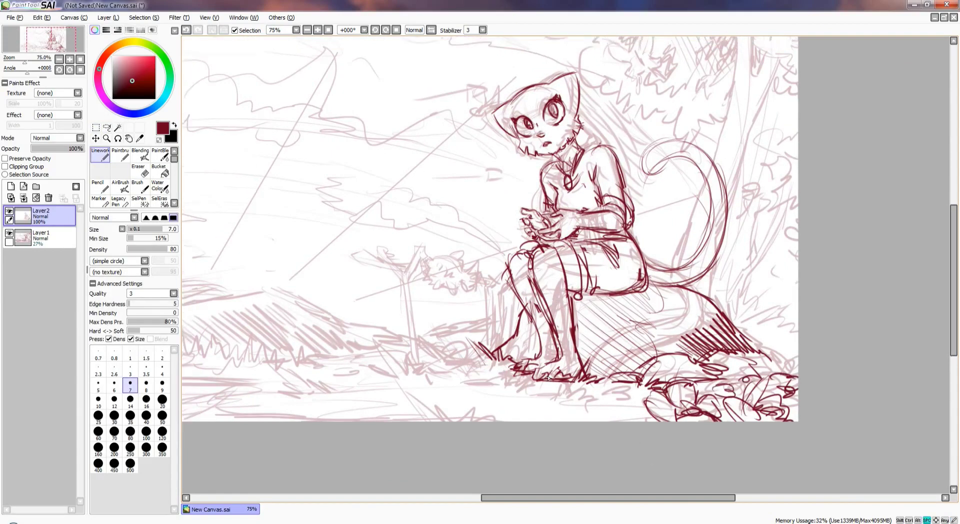
Ink leafy plants along the canvas's right edge, undoing an initial loop stroke
{"action": "scroll", "coordinate": [701, 358], "scroll_direction": "down", "scroll_amount": 1}
{"action": "scroll", "coordinate": [700, 358], "scroll_direction": "up", "scroll_amount": 1}
{"action": "left_click_drag", "start_coordinate": [690, 265], "coordinate": [666, 346]}
{"action": "mouse_move", "coordinate": [700, 235]}
{"action": "left_mouse_down"}
{"action": "mouse_move", "coordinate": [660, 300]}
{"action": "mouse_move", "coordinate": [710, 360]}
{"action": "left_mouse_up"}
{"action": "key", "text": "ctrl+z"}
{"action": "key", "text": "ctrl+z"}
{"action": "key", "text": "ctrl+z"}
{"action": "mouse_move", "coordinate": [701, 265]}
{"action": "left_mouse_down"}
{"action": "mouse_move", "coordinate": [656, 310]}
{"action": "mouse_move", "coordinate": [685, 325]}
{"action": "left_mouse_up"}
{"action": "left_click_drag", "start_coordinate": [721, 295], "coordinate": [680, 340]}
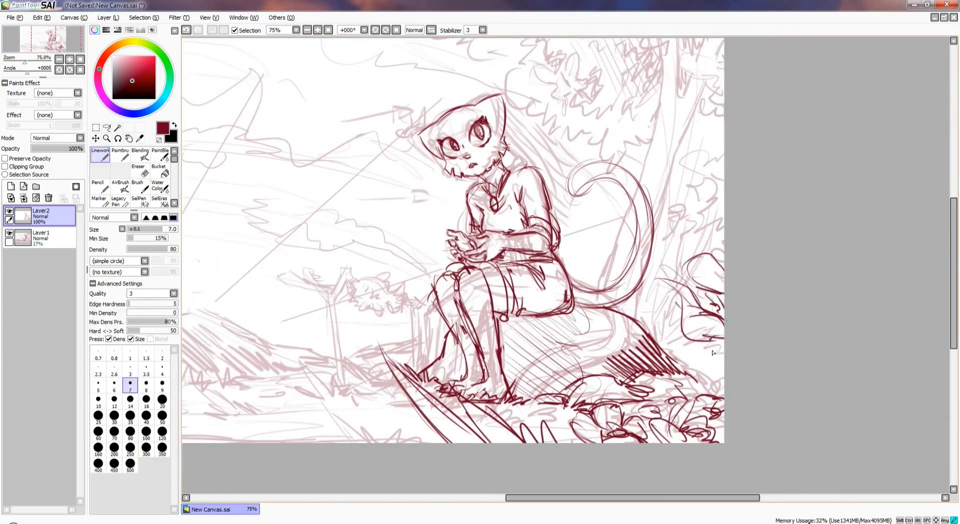
{"action": "left_click_drag", "start_coordinate": [720, 225], "coordinate": [700, 270]}
{"action": "left_click_drag", "start_coordinate": [715, 346], "coordinate": [711, 380]}
{"action": "left_click_drag", "start_coordinate": [670, 360], "coordinate": [692, 399]}
Hatch the top-right tree foliage and ink two branching plant stems
{"action": "scroll", "coordinate": [692, 399], "scroll_direction": "down", "scroll_amount": 1}
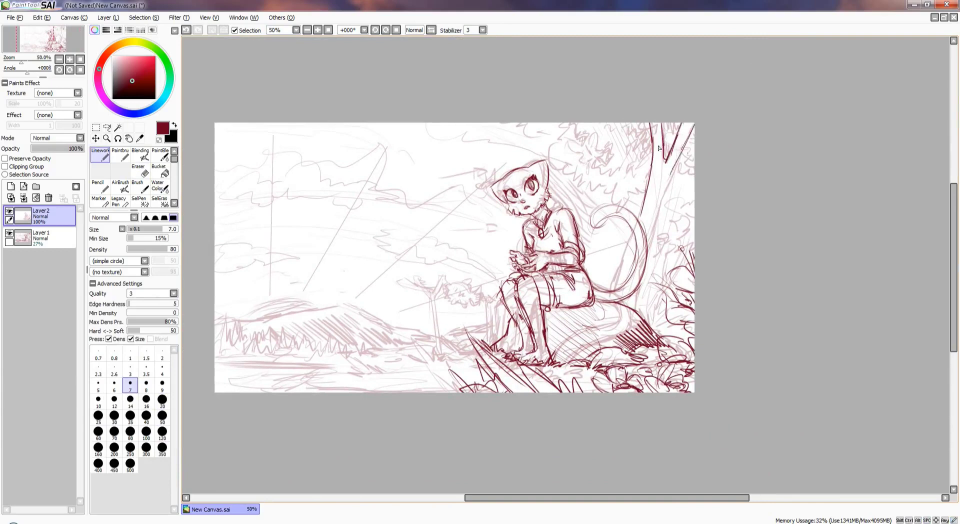
{"action": "left_click_drag", "start_coordinate": [543, 131], "coordinate": [556, 136]}
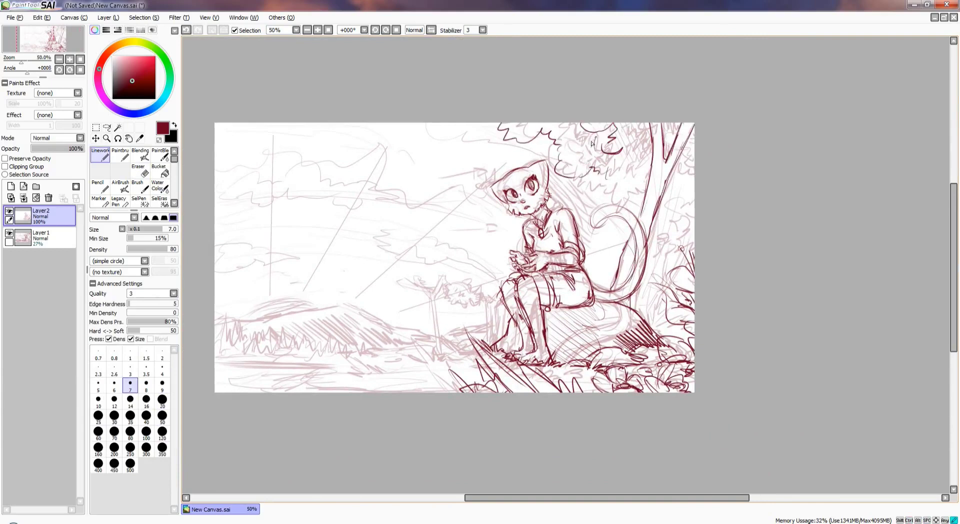
{"action": "left_click_drag", "start_coordinate": [642, 123], "coordinate": [630, 150]}
{"action": "left_click_drag", "start_coordinate": [652, 125], "coordinate": [639, 155]}
{"action": "left_click_drag", "start_coordinate": [681, 119], "coordinate": [666, 138]}
{"action": "left_click_drag", "start_coordinate": [681, 176], "coordinate": [676, 194]}
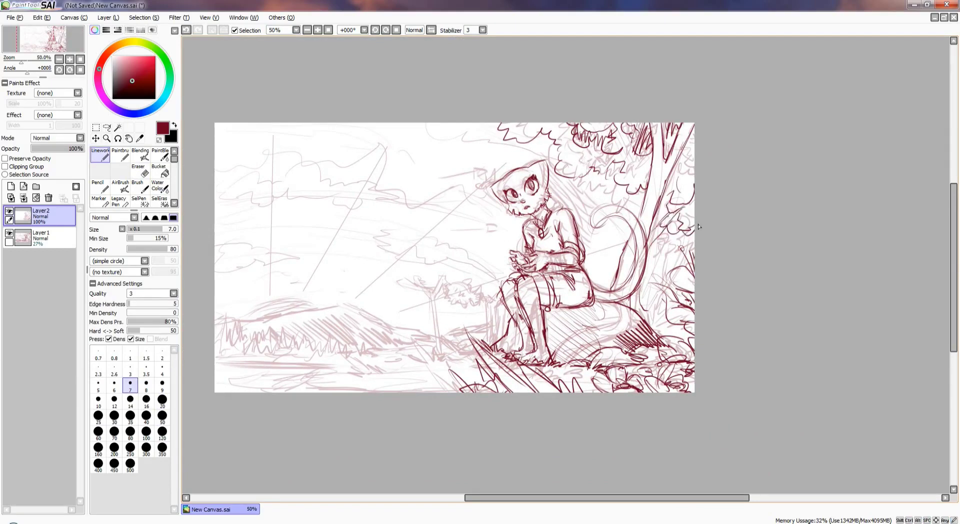
{"action": "left_click_drag", "start_coordinate": [622, 293], "coordinate": [653, 273]}
{"action": "mouse_move", "coordinate": [448, 267]}
{"action": "left_mouse_down"}
{"action": "mouse_move", "coordinate": [468, 336]}
{"action": "mouse_move", "coordinate": [475, 255]}
{"action": "left_mouse_up"}
{"action": "scroll", "coordinate": [346, 257], "scroll_direction": "up", "scroll_amount": 1}
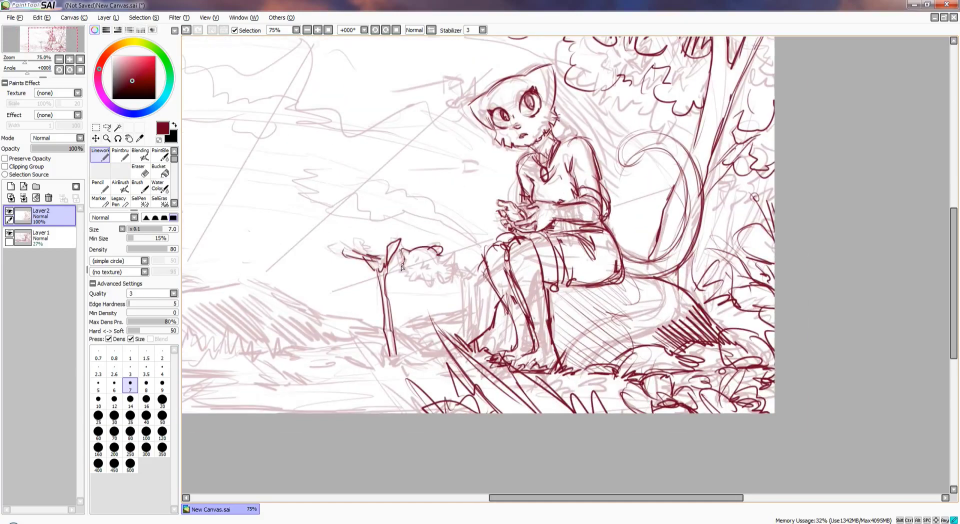
Ink grass blades on the lower-left ground
{"action": "left_click_drag", "start_coordinate": [435, 334], "coordinate": [353, 359]}
{"action": "left_click_drag", "start_coordinate": [348, 373], "coordinate": [452, 350]}
{"action": "left_click_drag", "start_coordinate": [398, 340], "coordinate": [415, 353]}
{"action": "left_click_drag", "start_coordinate": [395, 327], "coordinate": [435, 358]}
{"action": "key", "text": "e"}
{"action": "key", "text": "n"}
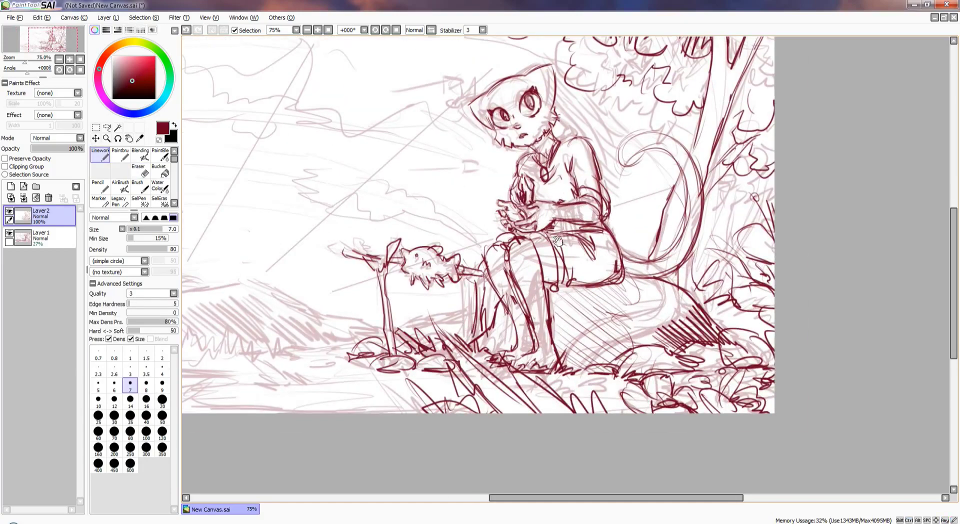
{"action": "scroll", "coordinate": [575, 200], "scroll_direction": "down", "scroll_amount": 1}
{"action": "scroll", "coordinate": [421, 311], "scroll_direction": "up", "scroll_amount": 1}
With a slightly thicker brush, ink horizontal and zig-zag grass strokes along the lower ground
{"action": "mouse_move", "coordinate": [421, 311]}
{"action": "left_mouse_down"}
{"action": "mouse_move", "coordinate": [528, 310]}
{"action": "mouse_move", "coordinate": [476, 306]}
{"action": "left_mouse_up"}
{"action": "key", "text": "]"}
{"action": "mouse_move", "coordinate": [441, 306]}
{"action": "left_mouse_down"}
{"action": "mouse_move", "coordinate": [348, 303]}
{"action": "mouse_move", "coordinate": [312, 333]}
{"action": "left_mouse_up"}
{"action": "left_click_drag", "start_coordinate": [400, 328], "coordinate": [515, 333]}
{"action": "left_click_drag", "start_coordinate": [430, 323], "coordinate": [340, 347]}
{"action": "left_click_drag", "start_coordinate": [383, 313], "coordinate": [243, 325]}
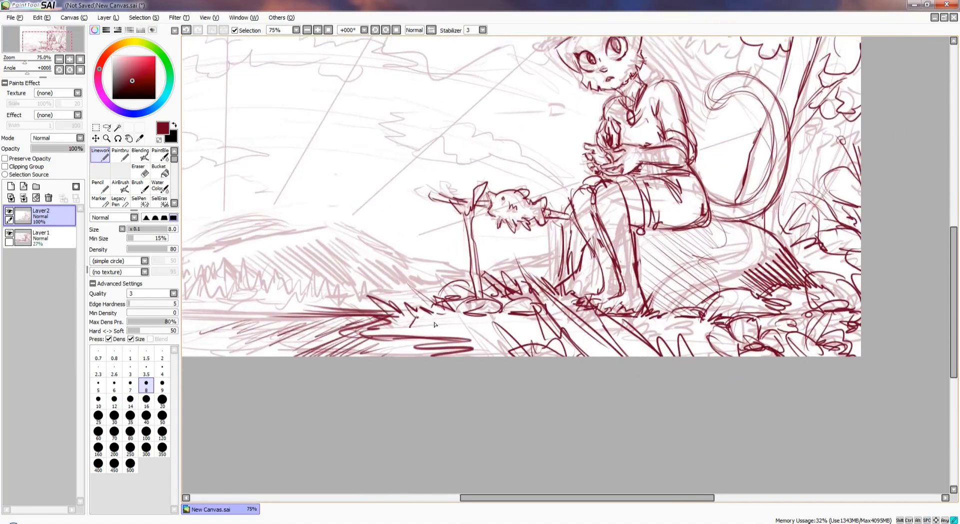
{"action": "scroll", "coordinate": [393, 312], "scroll_direction": "down", "scroll_amount": 1}
{"action": "key", "text": "e"}
{"action": "key", "text": "n"}
{"action": "left_click_drag", "start_coordinate": [353, 327], "coordinate": [328, 347]}
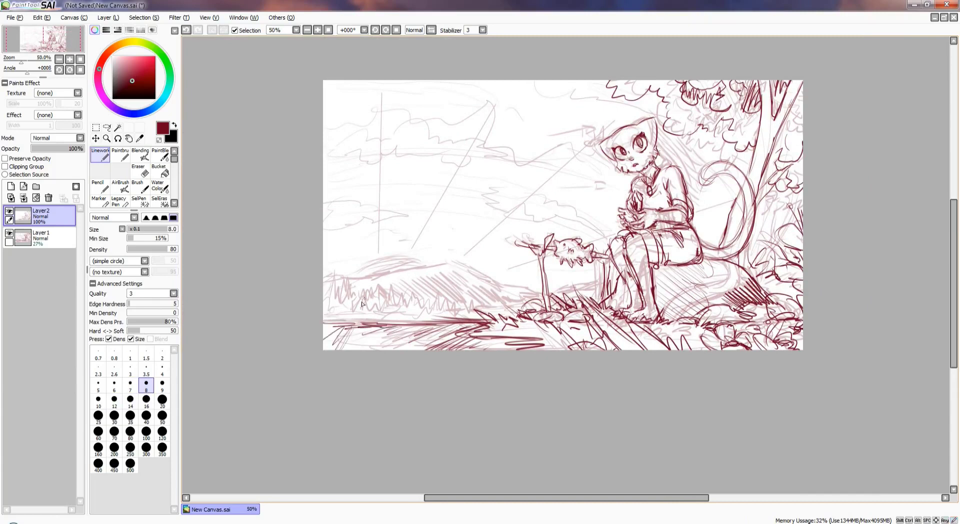
{"action": "mouse_move", "coordinate": [325, 301]}
{"action": "left_mouse_down"}
{"action": "mouse_move", "coordinate": [471, 312]}
{"action": "mouse_move", "coordinate": [331, 309]}
{"action": "mouse_move", "coordinate": [514, 315]}
{"action": "left_mouse_up"}
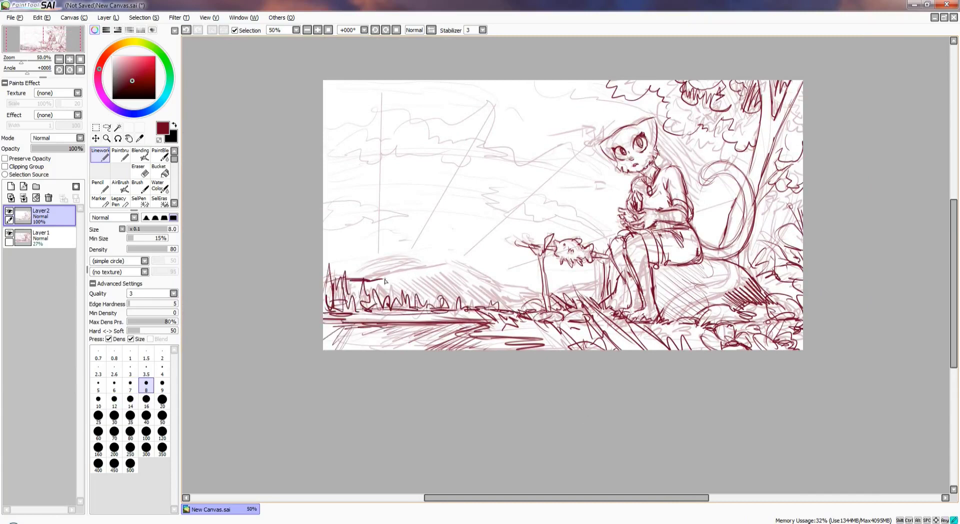
{"action": "mouse_move", "coordinate": [411, 295]}
{"action": "left_mouse_down"}
{"action": "mouse_move", "coordinate": [453, 287]}
{"action": "mouse_move", "coordinate": [539, 301]}
{"action": "left_mouse_up"}
Erase faint sketch lines on Layer 1, then return to inking on Layer 2
{"action": "left_click", "coordinate": [40, 236]}
{"action": "key", "text": "e"}
{"action": "left_click_drag", "start_coordinate": [720, 270], "coordinate": [720, 300]}
{"action": "left_click", "coordinate": [24, 211]}
{"action": "key", "text": "n"}
Ink the lower-left hill arch and clouds across the top and middle of the sky
{"action": "left_click_drag", "start_coordinate": [353, 276], "coordinate": [429, 273]}
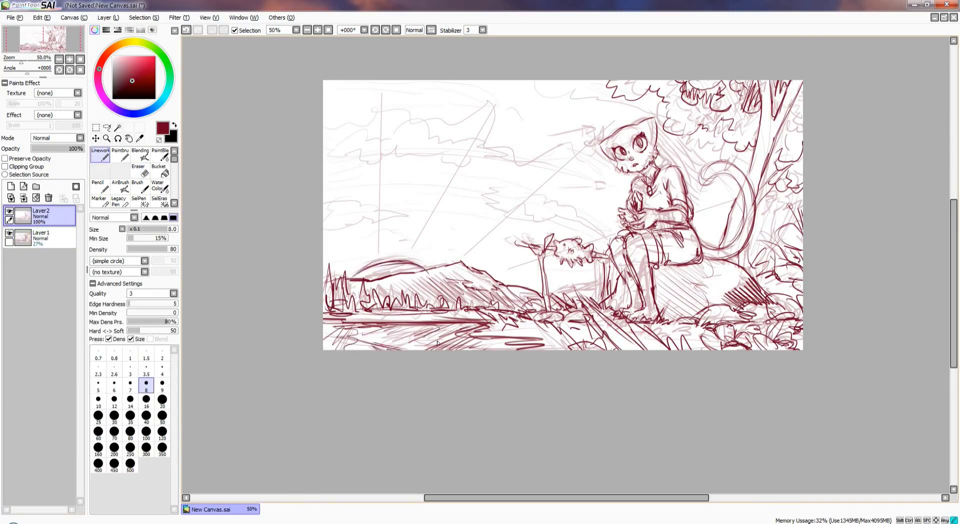
{"action": "left_click_drag", "start_coordinate": [357, 134], "coordinate": [453, 122]}
{"action": "left_click_drag", "start_coordinate": [326, 157], "coordinate": [544, 180]}
{"action": "left_click_drag", "start_coordinate": [446, 195], "coordinate": [590, 235]}
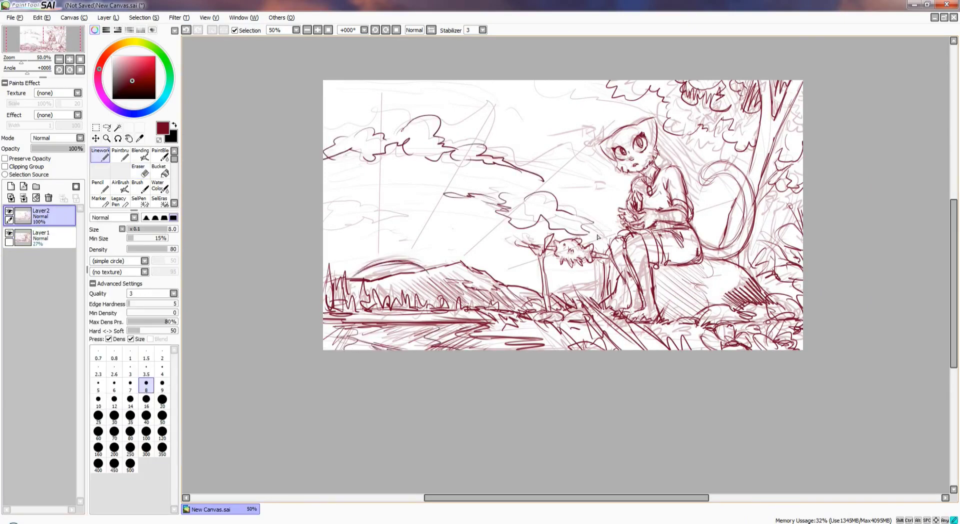
{"action": "left_click_drag", "start_coordinate": [325, 203], "coordinate": [376, 193]}
{"action": "left_click_drag", "start_coordinate": [325, 100], "coordinate": [396, 83]}
{"action": "left_click_drag", "start_coordinate": [447, 83], "coordinate": [482, 96]}
{"action": "left_click_drag", "start_coordinate": [503, 80], "coordinate": [570, 121]}
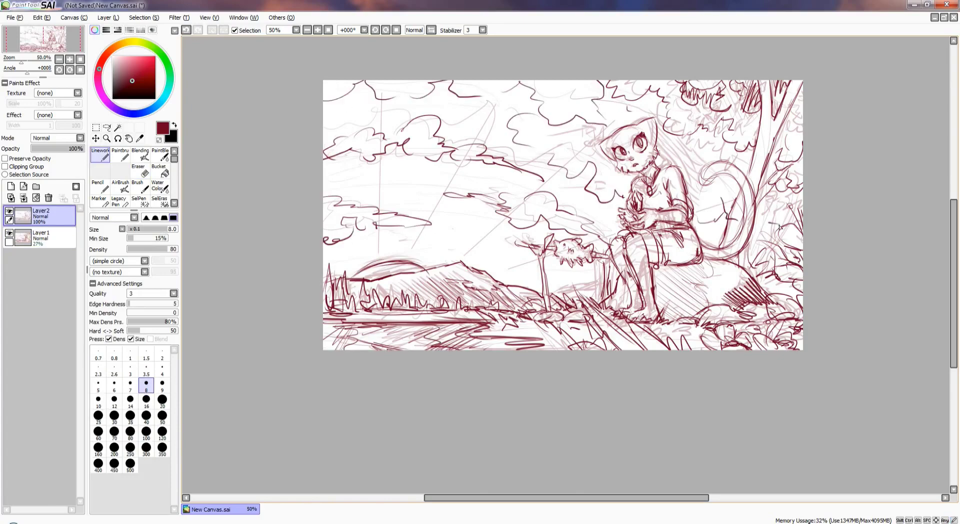
{"action": "scroll", "coordinate": [582, 174], "scroll_direction": "up", "scroll_amount": 1}
{"action": "mouse_move", "coordinate": [643, 186]}
{"action": "left_mouse_down"}
{"action": "mouse_move", "coordinate": [586, 233]}
{"action": "mouse_move", "coordinate": [610, 220]}
{"action": "mouse_move", "coordinate": [595, 229]}
{"action": "mouse_move", "coordinate": [624, 180]}
{"action": "left_mouse_up"}
Ink the jawline and jagged cheek fur down to the jaw
{"action": "scroll", "coordinate": [595, 210], "scroll_direction": "down", "scroll_amount": 1}
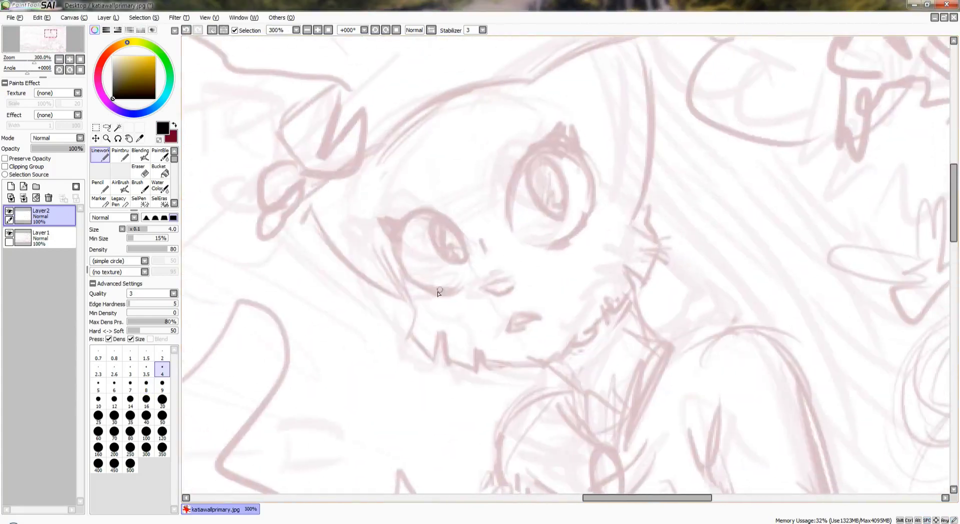
{"action": "mouse_move", "coordinate": [500, 368]}
{"action": "left_mouse_down"}
{"action": "mouse_move", "coordinate": [571, 357]}
{"action": "mouse_move", "coordinate": [587, 323]}
{"action": "left_mouse_up"}
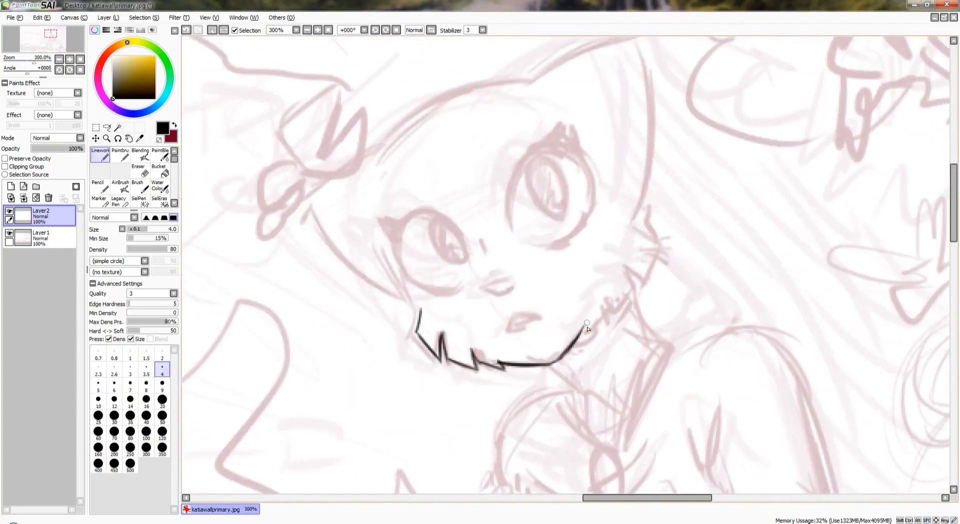
{"action": "left_click_drag", "start_coordinate": [648, 234], "coordinate": [588, 322]}
{"action": "left_click_drag", "start_coordinate": [519, 319], "coordinate": [549, 328]}
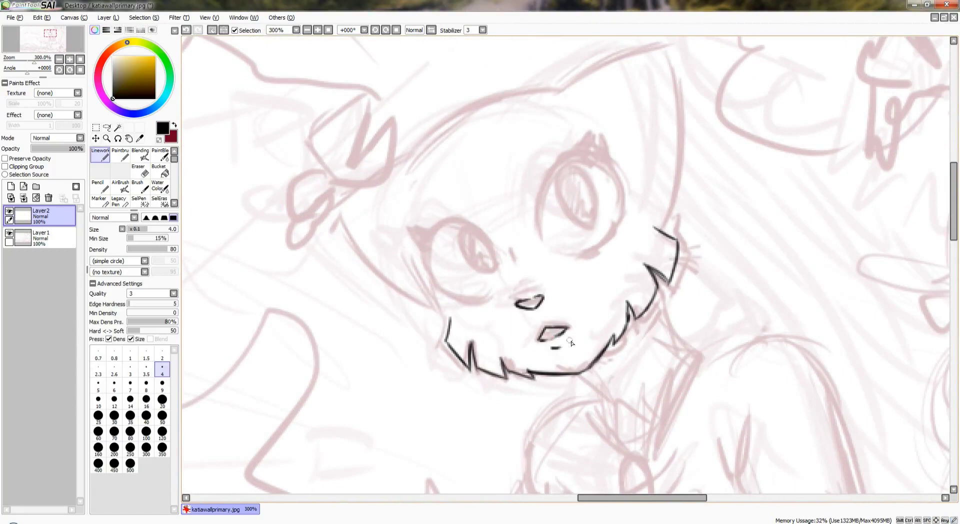
Ink the right eye's outline and a curved eyelid, redrawing strokes with a thicker brush
{"action": "mouse_move", "coordinate": [587, 263]}
{"action": "left_mouse_down"}
{"action": "mouse_move", "coordinate": [549, 260]}
{"action": "mouse_move", "coordinate": [487, 175]}
{"action": "left_mouse_up"}
{"action": "key", "text": "bracketright"}
{"action": "key", "text": "bracketright"}
{"action": "key", "text": "ctrl+z"}
{"action": "mouse_move", "coordinate": [492, 248]}
{"action": "left_mouse_down"}
{"action": "mouse_move", "coordinate": [495, 170]}
{"action": "mouse_move", "coordinate": [545, 165]}
{"action": "left_mouse_up"}
{"action": "left_click_drag", "start_coordinate": [523, 250], "coordinate": [553, 232]}
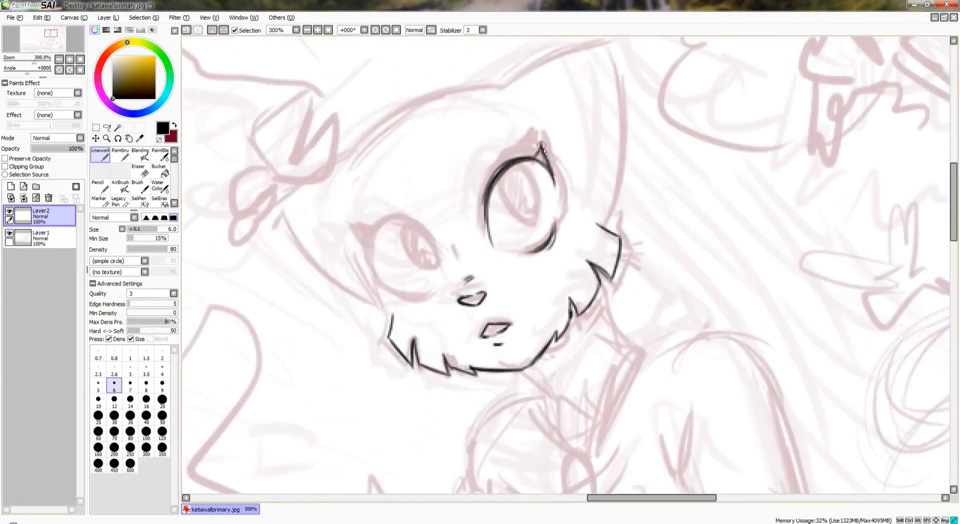
{"action": "left_click_drag", "start_coordinate": [547, 175], "coordinate": [556, 227]}
{"action": "mouse_move", "coordinate": [495, 161]}
{"action": "left_mouse_down"}
{"action": "mouse_move", "coordinate": [481, 218]}
{"action": "mouse_move", "coordinate": [472, 199]}
{"action": "mouse_move", "coordinate": [516, 220]}
{"action": "left_mouse_up"}
{"action": "key", "text": "ctrl+z"}
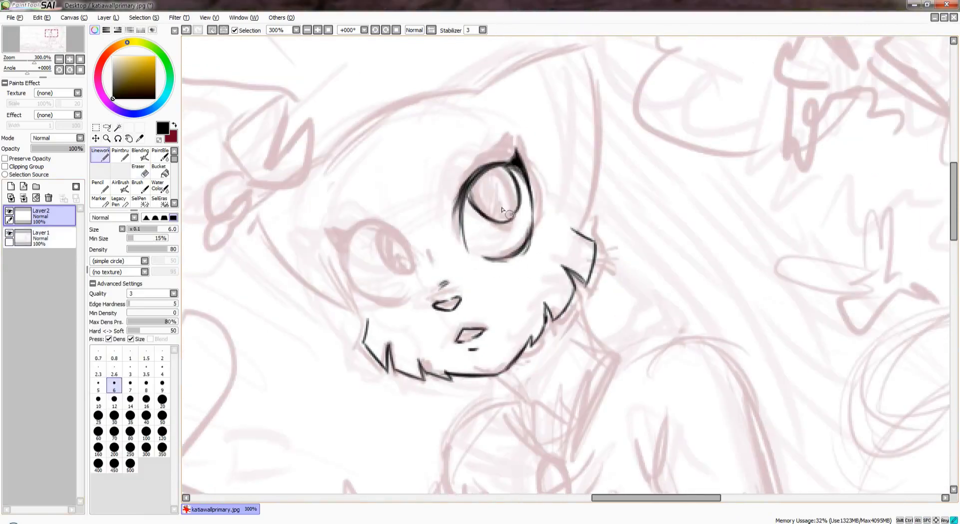
{"action": "key", "text": "ctrl+z"}
{"action": "mouse_move", "coordinate": [469, 197]}
{"action": "left_mouse_down"}
{"action": "mouse_move", "coordinate": [514, 220]}
{"action": "mouse_move", "coordinate": [521, 206]}
{"action": "left_mouse_up"}
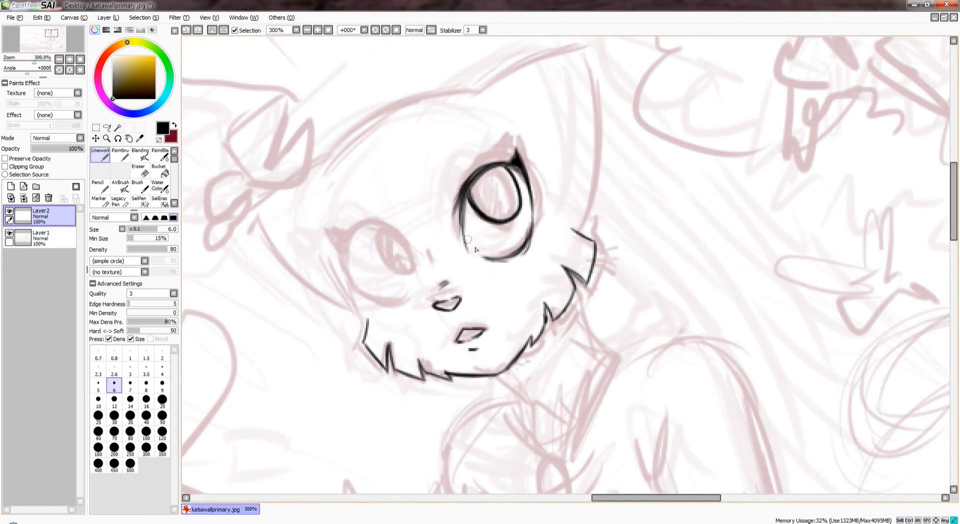
Ink the outline arching over the left eye plus a small stroke beside it
{"action": "left_click_drag", "start_coordinate": [346, 252], "coordinate": [403, 245]}
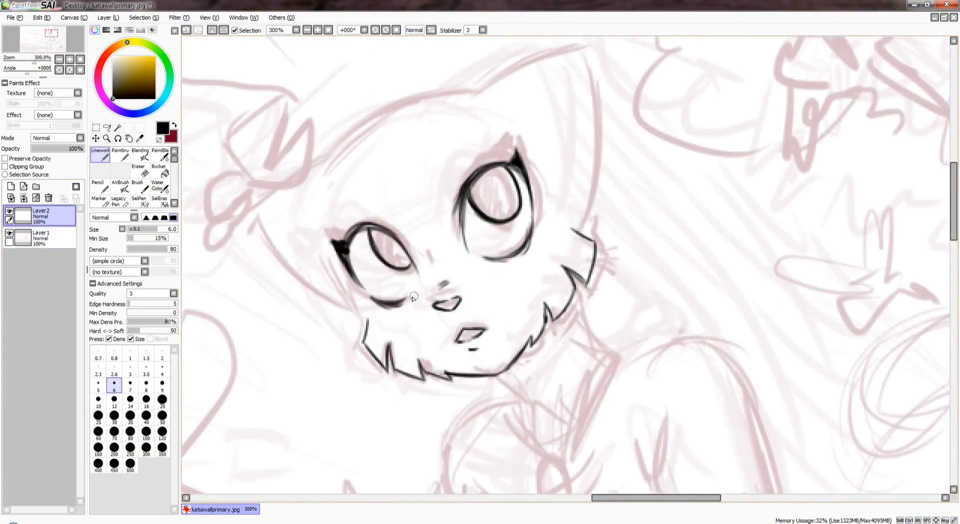
{"action": "left_click_drag", "start_coordinate": [413, 297], "coordinate": [414, 255]}
{"action": "scroll", "coordinate": [450, 225], "scroll_direction": "down", "scroll_amount": 2}
{"action": "scroll", "coordinate": [472, 165], "scroll_direction": "up", "scroll_amount": 2}
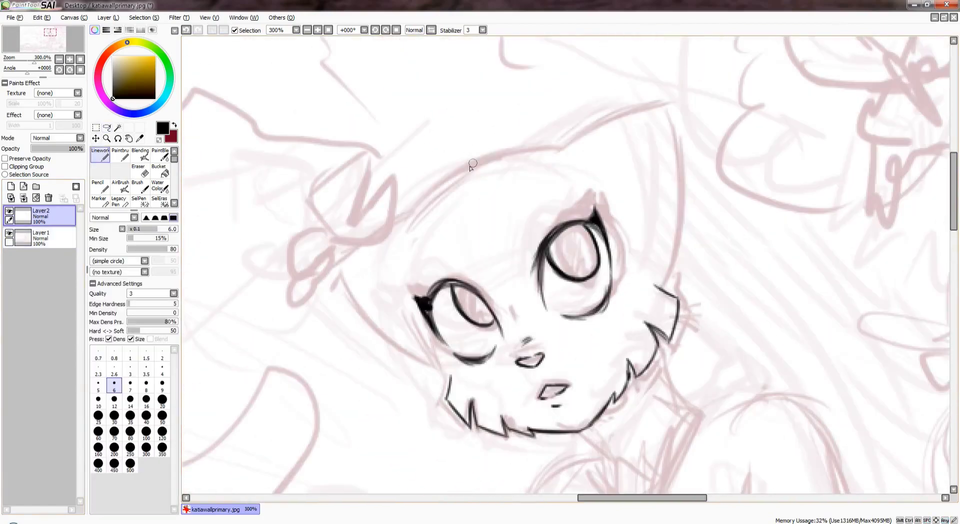
Ink the head's arc outline and the ear outline
{"action": "mouse_move", "coordinate": [472, 165]}
{"action": "left_mouse_down"}
{"action": "mouse_move", "coordinate": [548, 147]}
{"action": "mouse_move", "coordinate": [411, 220]}
{"action": "mouse_move", "coordinate": [407, 250]}
{"action": "left_mouse_up"}
{"action": "scroll", "coordinate": [407, 250], "scroll_direction": "down", "scroll_amount": 2}
{"action": "scroll", "coordinate": [453, 260], "scroll_direction": "up", "scroll_amount": 2}
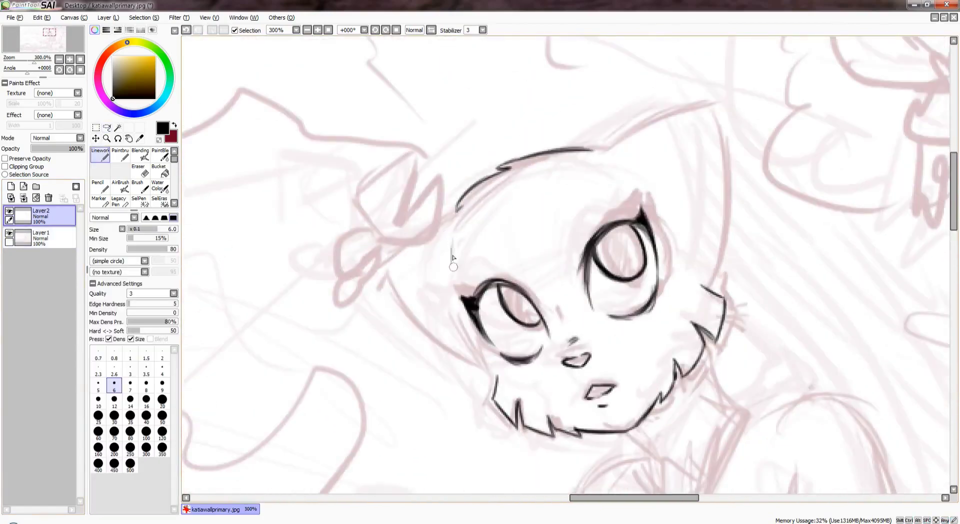
{"action": "scroll", "coordinate": [453, 260], "scroll_direction": "down", "scroll_amount": 2}
{"action": "mouse_move", "coordinate": [458, 218]}
{"action": "left_mouse_down"}
{"action": "mouse_move", "coordinate": [567, 167]}
{"action": "mouse_move", "coordinate": [586, 282]}
{"action": "mouse_move", "coordinate": [580, 344]}
{"action": "left_mouse_up"}
{"action": "scroll", "coordinate": [527, 229], "scroll_direction": "down", "scroll_amount": 1}
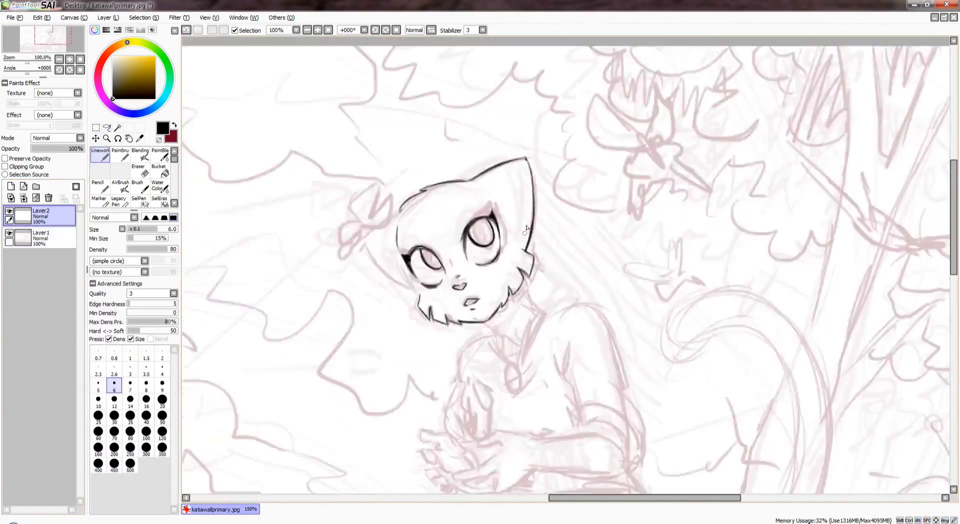
{"action": "scroll", "coordinate": [526, 229], "scroll_direction": "up", "scroll_amount": 2}
{"action": "scroll", "coordinate": [526, 229], "scroll_direction": "down", "scroll_amount": 3}
{"action": "scroll", "coordinate": [523, 162], "scroll_direction": "up", "scroll_amount": 3}
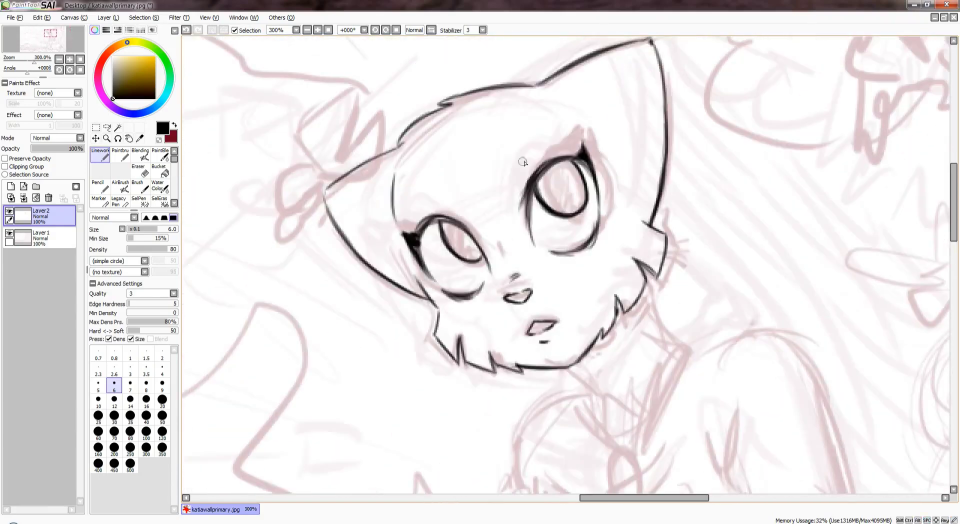
Add an arc above the right eye and hatch both irises with a thinner brush
{"action": "left_click_drag", "start_coordinate": [520, 163], "coordinate": [550, 144]}
{"action": "scroll", "coordinate": [413, 210], "scroll_direction": "down", "scroll_amount": 1}
{"action": "scroll", "coordinate": [413, 210], "scroll_direction": "up", "scroll_amount": 1}
{"action": "key", "text": "bracketleft"}
{"action": "key", "text": "bracketleft"}
{"action": "key", "text": "bracketleft"}
{"action": "key", "text": "bracketleft"}
{"action": "left_click_drag", "start_coordinate": [400, 225], "coordinate": [441, 255]}
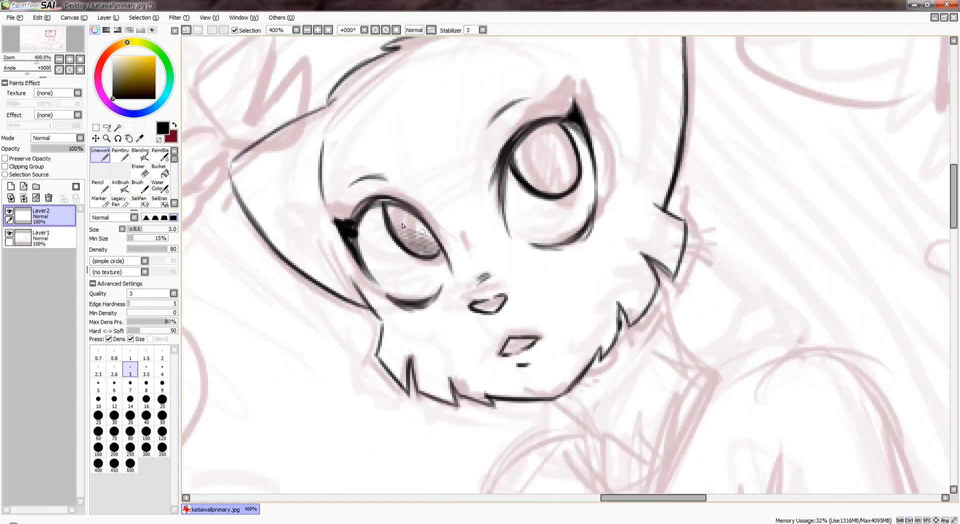
{"action": "left_click_drag", "start_coordinate": [530, 170], "coordinate": [575, 195]}
Ink the neckline and the contour running from neck to shoulder
{"action": "scroll", "coordinate": [550, 135], "scroll_direction": "down", "scroll_amount": 3}
{"action": "scroll", "coordinate": [427, 211], "scroll_direction": "up", "scroll_amount": 3}
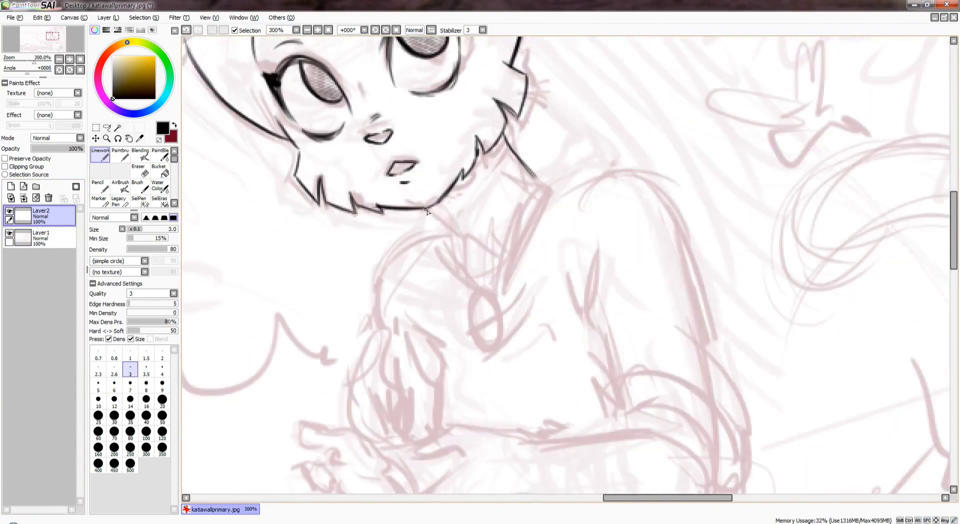
{"action": "scroll", "coordinate": [466, 226], "scroll_direction": "down", "scroll_amount": 2}
{"action": "scroll", "coordinate": [500, 200], "scroll_direction": "up", "scroll_amount": 2}
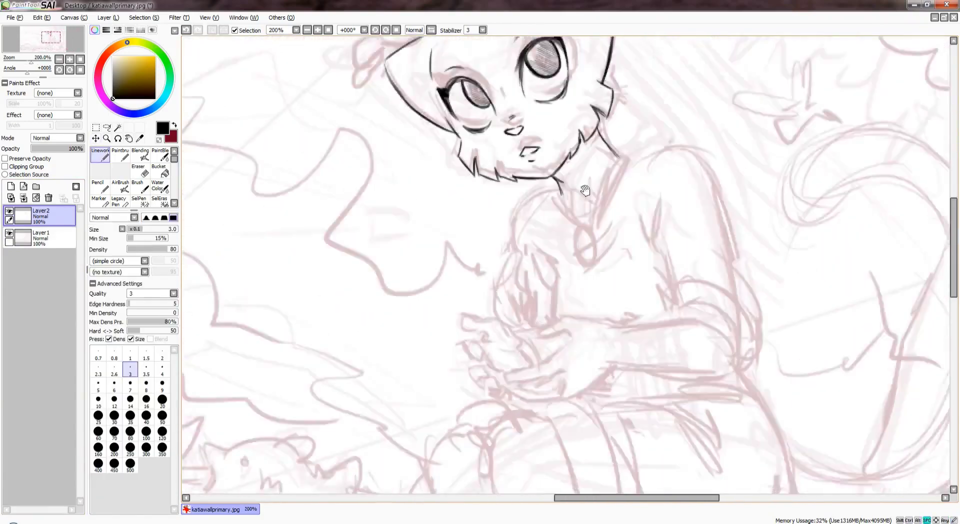
{"action": "left_click_drag", "start_coordinate": [533, 173], "coordinate": [568, 207]}
{"action": "left_click_drag", "start_coordinate": [615, 155], "coordinate": [630, 115]}
{"action": "mouse_move", "coordinate": [618, 113]}
{"action": "left_mouse_down"}
{"action": "mouse_move", "coordinate": [617, 134]}
{"action": "mouse_move", "coordinate": [491, 167]}
{"action": "left_mouse_up"}
Draw the inner arm line of the sleeve
{"action": "scroll", "coordinate": [545, 156], "scroll_direction": "down", "scroll_amount": 4}
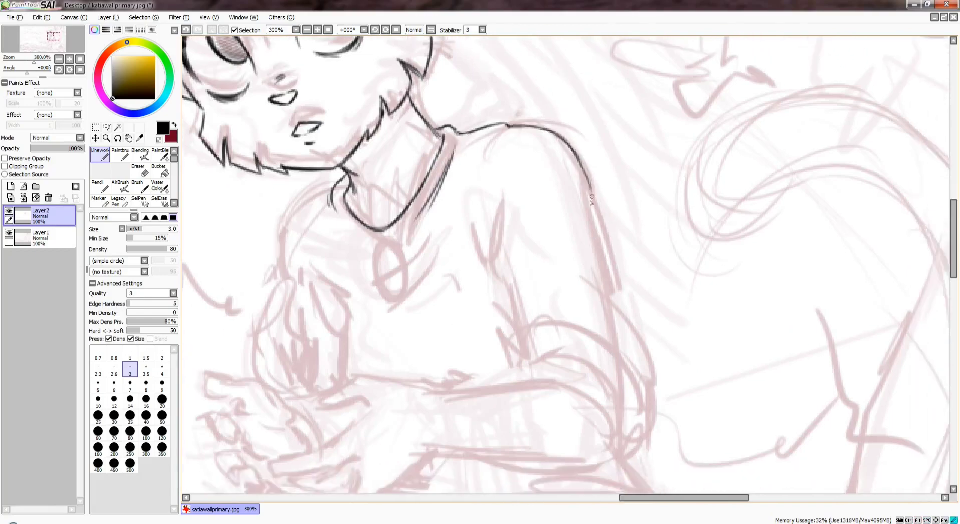
{"action": "scroll", "coordinate": [617, 197], "scroll_direction": "up", "scroll_amount": 3}
{"action": "scroll", "coordinate": [623, 248], "scroll_direction": "down", "scroll_amount": 1}
{"action": "scroll", "coordinate": [623, 248], "scroll_direction": "up", "scroll_amount": 2}
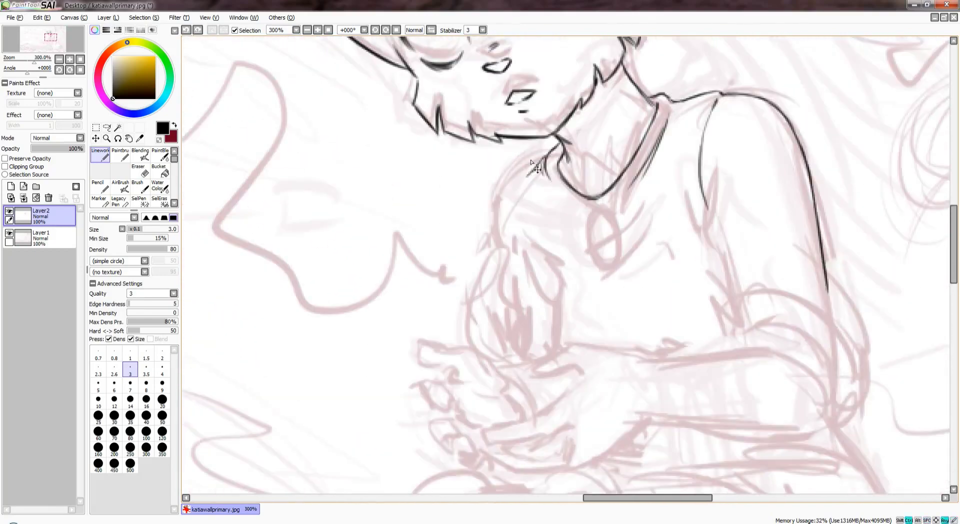
{"action": "scroll", "coordinate": [623, 248], "scroll_direction": "down", "scroll_amount": 3}
{"action": "scroll", "coordinate": [465, 247], "scroll_direction": "up", "scroll_amount": 3}
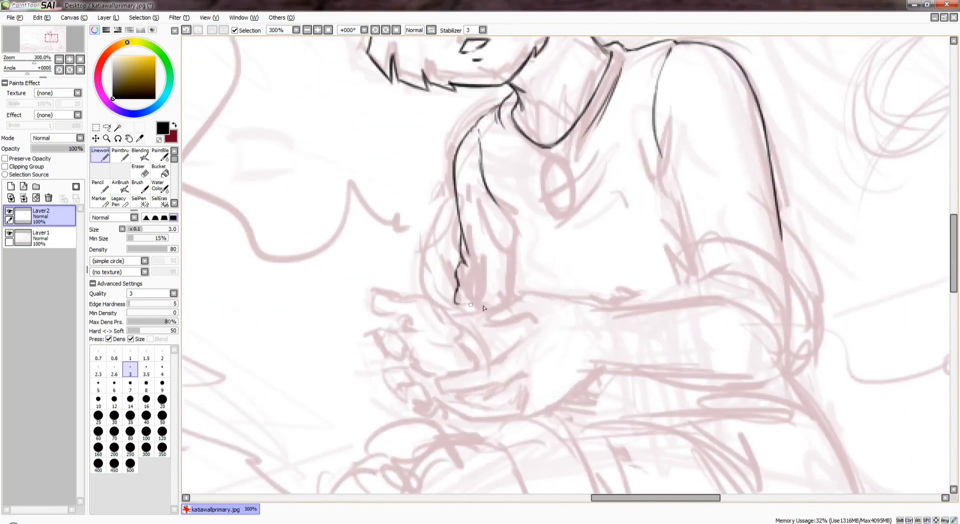
{"action": "scroll", "coordinate": [524, 311], "scroll_direction": "down", "scroll_amount": 1}
{"action": "scroll", "coordinate": [479, 250], "scroll_direction": "up", "scroll_amount": 1}
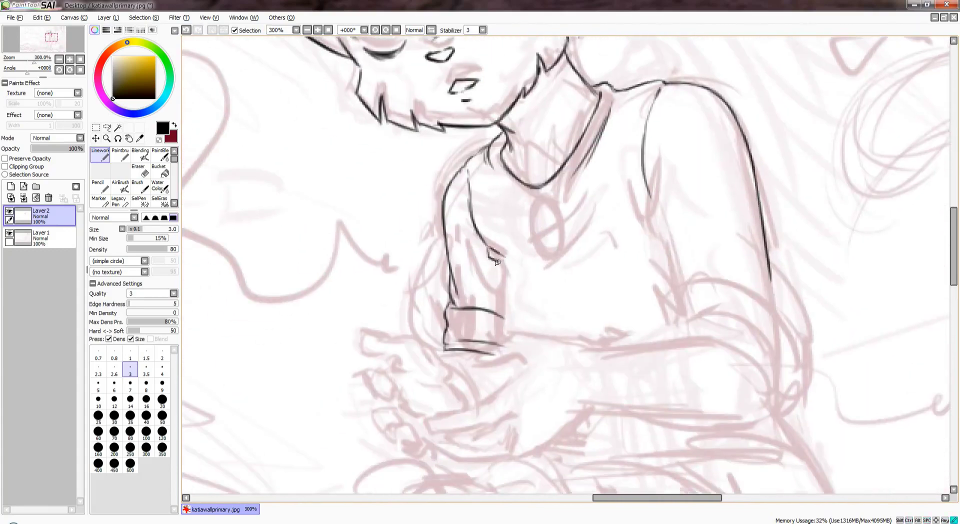
{"action": "scroll", "coordinate": [497, 262], "scroll_direction": "down", "scroll_amount": 2}
{"action": "scroll", "coordinate": [469, 224], "scroll_direction": "up", "scroll_amount": 2}
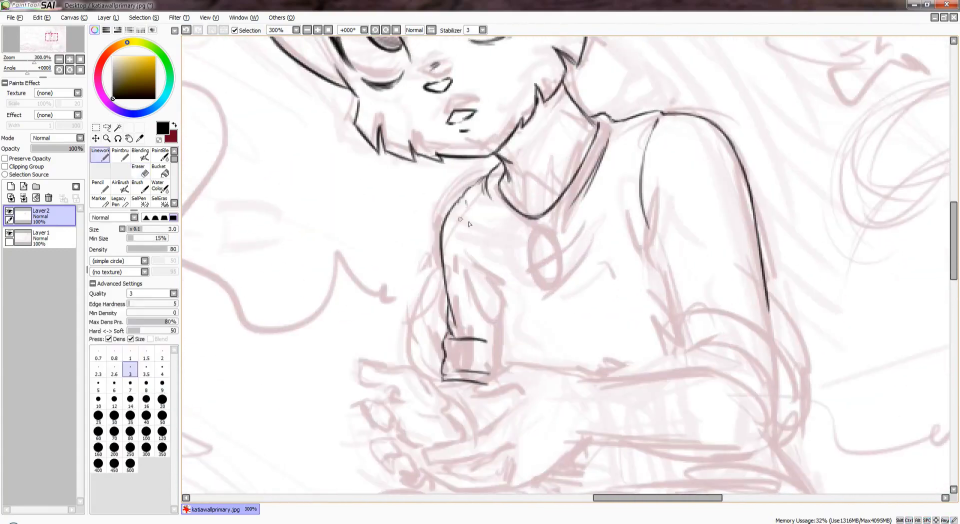
{"action": "left_click_drag", "start_coordinate": [466, 203], "coordinate": [495, 296]}
Ink fold lines on the rolled-up sleeve cuff
{"action": "scroll", "coordinate": [479, 332], "scroll_direction": "down", "scroll_amount": 2}
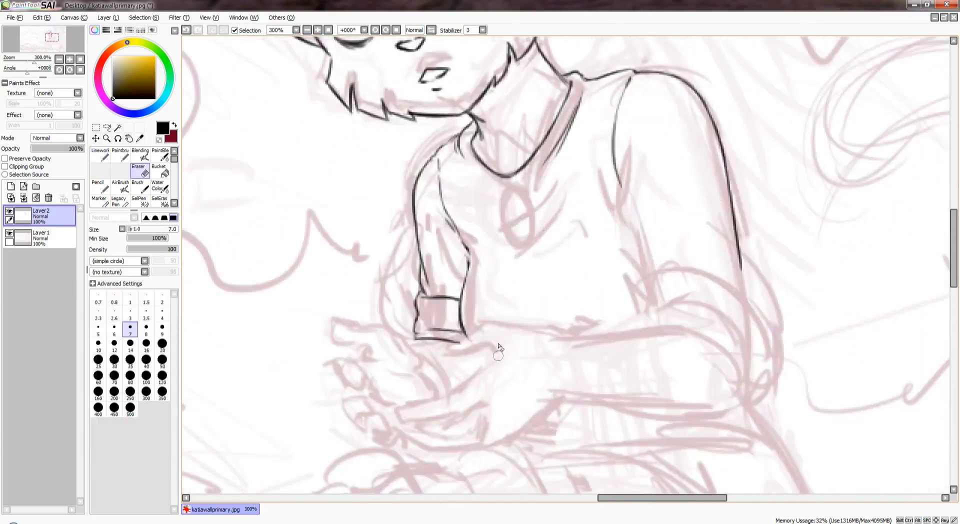
{"action": "left_click_drag", "start_coordinate": [532, 283], "coordinate": [529, 216]}
{"action": "scroll", "coordinate": [418, 203], "scroll_direction": "up", "scroll_amount": 2}
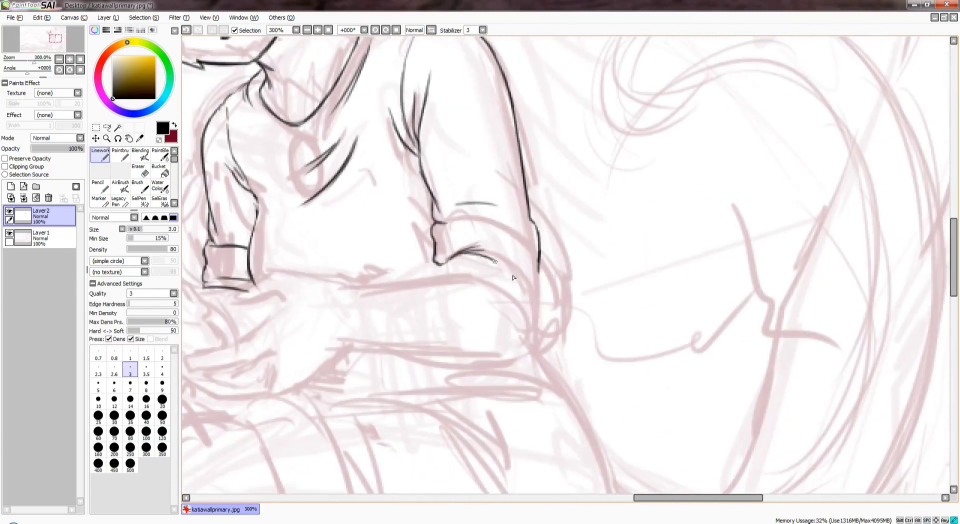
{"action": "left_click_drag", "start_coordinate": [547, 289], "coordinate": [547, 344]}
{"action": "scroll", "coordinate": [547, 344], "scroll_direction": "down", "scroll_amount": 2}
{"action": "scroll", "coordinate": [435, 253], "scroll_direction": "up", "scroll_amount": 2}
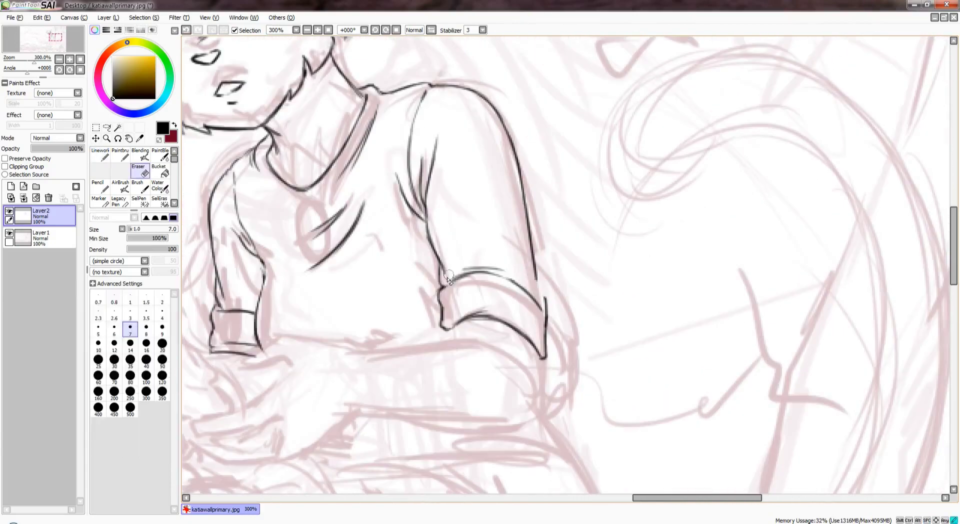
{"action": "scroll", "coordinate": [492, 250], "scroll_direction": "down", "scroll_amount": 2}
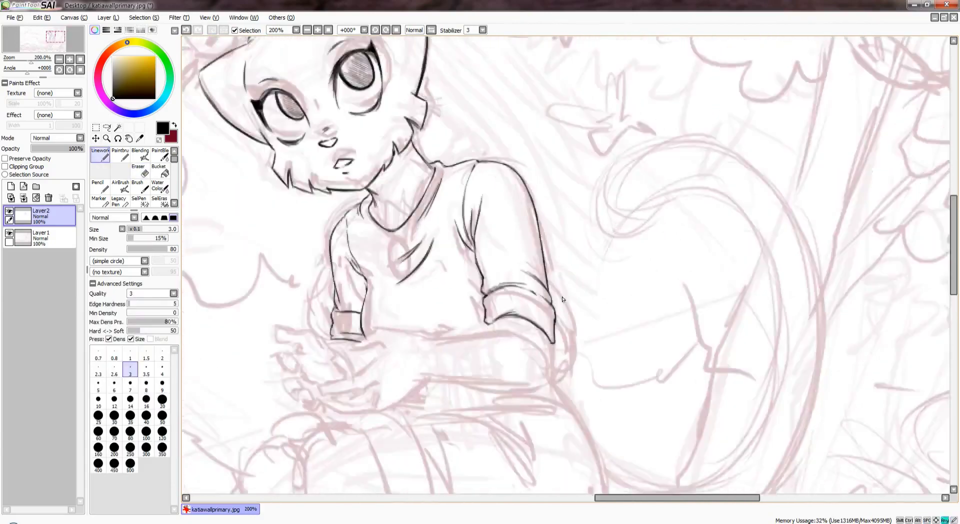
{"action": "scroll", "coordinate": [556, 252], "scroll_direction": "up", "scroll_amount": 2}
{"action": "scroll", "coordinate": [557, 253], "scroll_direction": "down", "scroll_amount": 1}
{"action": "left_click_drag", "start_coordinate": [576, 265], "coordinate": [635, 336]}
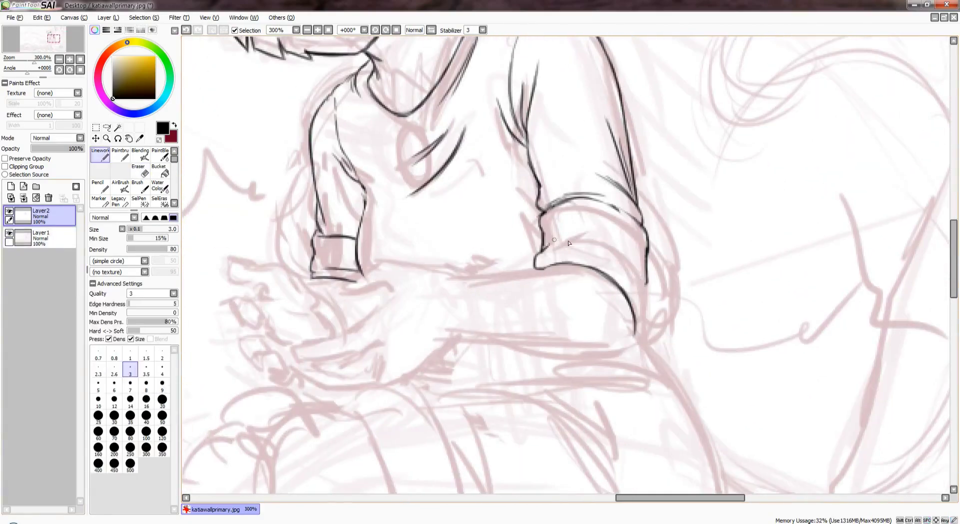
{"action": "left_click_drag", "start_coordinate": [602, 231], "coordinate": [648, 338]}
Move along the sleeve and add one more line toward the lap
{"action": "left_click_drag", "start_coordinate": [654, 198], "coordinate": [604, 238]}
{"action": "scroll", "coordinate": [604, 238], "scroll_direction": "up", "scroll_amount": 1}
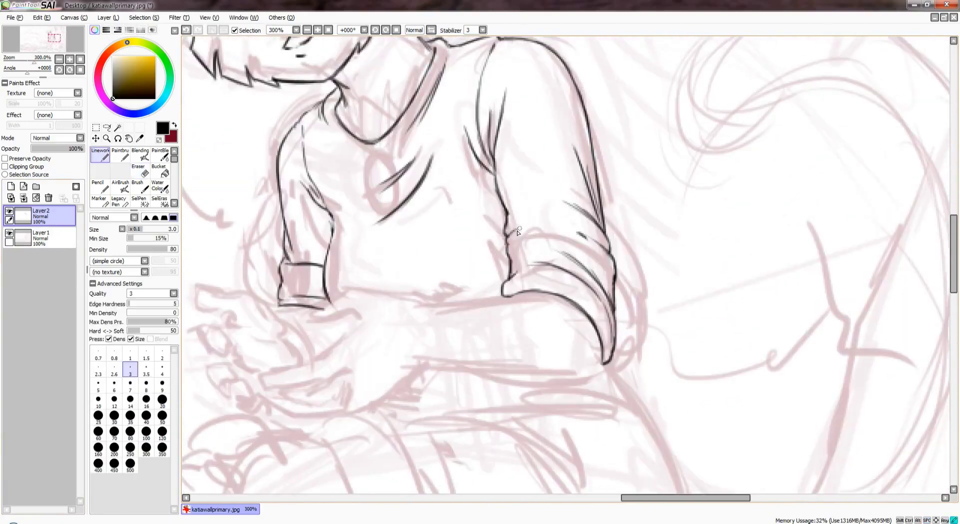
{"action": "scroll", "coordinate": [559, 229], "scroll_direction": "down", "scroll_amount": 2}
{"action": "scroll", "coordinate": [559, 229], "scroll_direction": "up", "scroll_amount": 2}
{"action": "scroll", "coordinate": [525, 226], "scroll_direction": "down", "scroll_amount": 2}
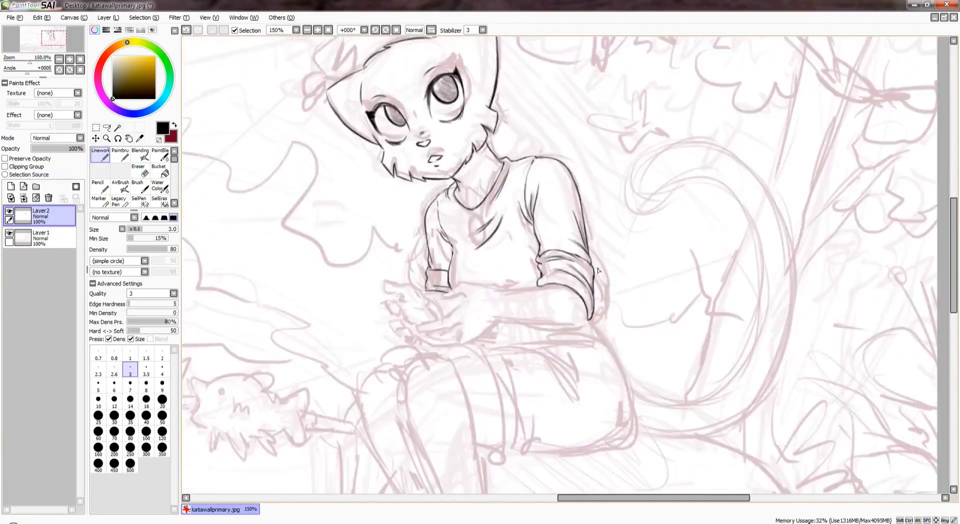
{"action": "scroll", "coordinate": [495, 220], "scroll_direction": "up", "scroll_amount": 3}
{"action": "scroll", "coordinate": [530, 215], "scroll_direction": "down", "scroll_amount": 1}
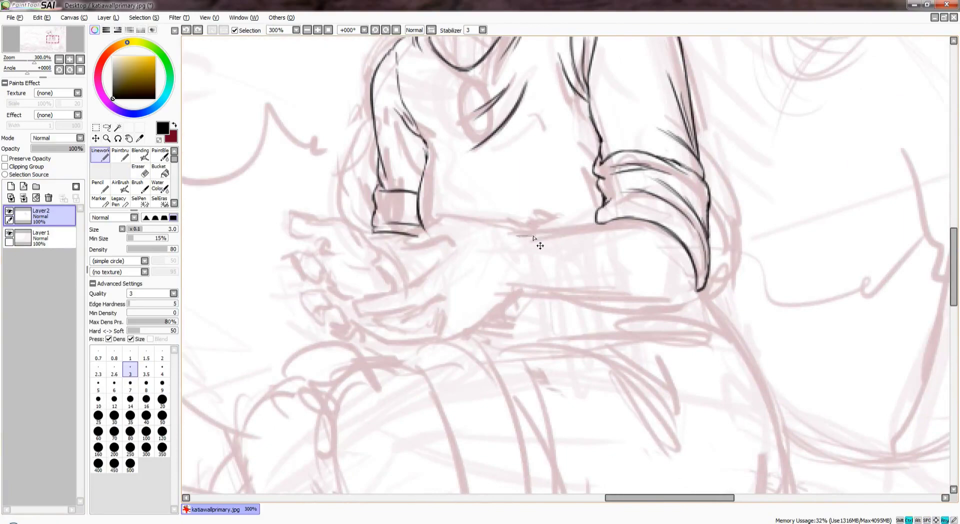
{"action": "left_click_drag", "start_coordinate": [540, 246], "coordinate": [484, 252]}
Ink the forearm line to the cuff and outline the cupped hand's thumb side and fingertips
{"action": "left_click_drag", "start_coordinate": [445, 308], "coordinate": [570, 311]}
{"action": "scroll", "coordinate": [570, 311], "scroll_direction": "down", "scroll_amount": 2}
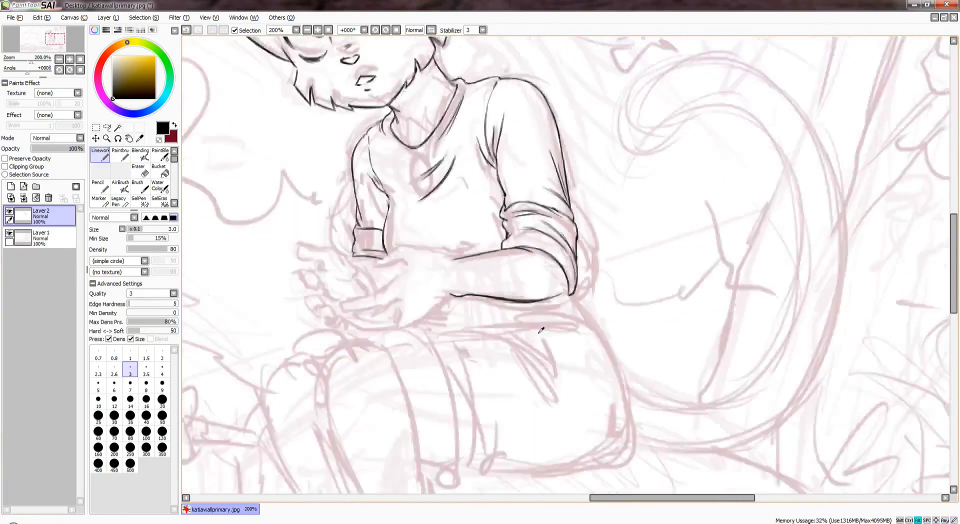
{"action": "scroll", "coordinate": [602, 296], "scroll_direction": "up", "scroll_amount": 3}
{"action": "mouse_move", "coordinate": [621, 263]}
{"action": "left_mouse_down"}
{"action": "mouse_move", "coordinate": [567, 314]}
{"action": "mouse_move", "coordinate": [602, 304]}
{"action": "left_mouse_up"}
{"action": "left_click_drag", "start_coordinate": [560, 212], "coordinate": [524, 251]}
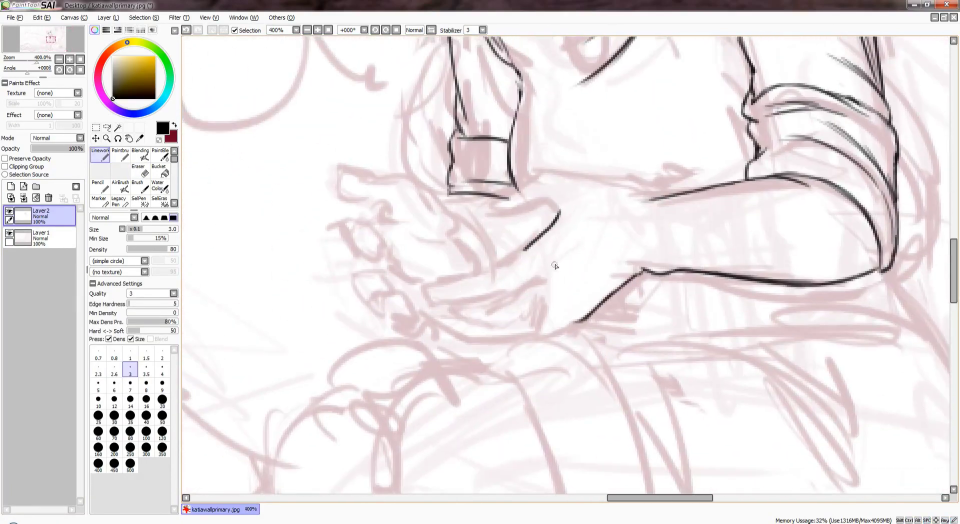
{"action": "left_click_drag", "start_coordinate": [437, 301], "coordinate": [482, 270]}
{"action": "mouse_move", "coordinate": [512, 313]}
{"action": "left_mouse_down"}
{"action": "mouse_move", "coordinate": [417, 315]}
{"action": "mouse_move", "coordinate": [504, 334]}
{"action": "left_mouse_up"}
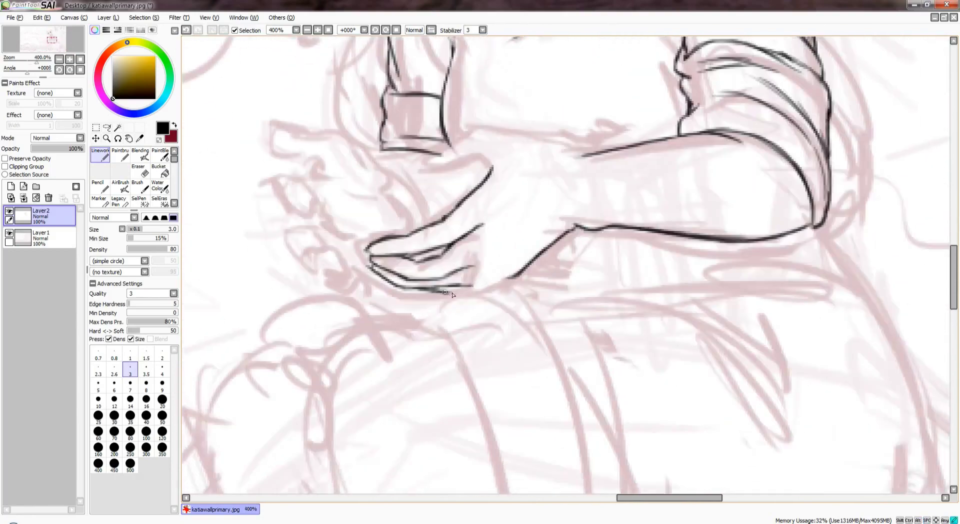
{"action": "scroll", "coordinate": [480, 301], "scroll_direction": "down", "scroll_amount": 2}
{"action": "scroll", "coordinate": [485, 290], "scroll_direction": "up", "scroll_amount": 2}
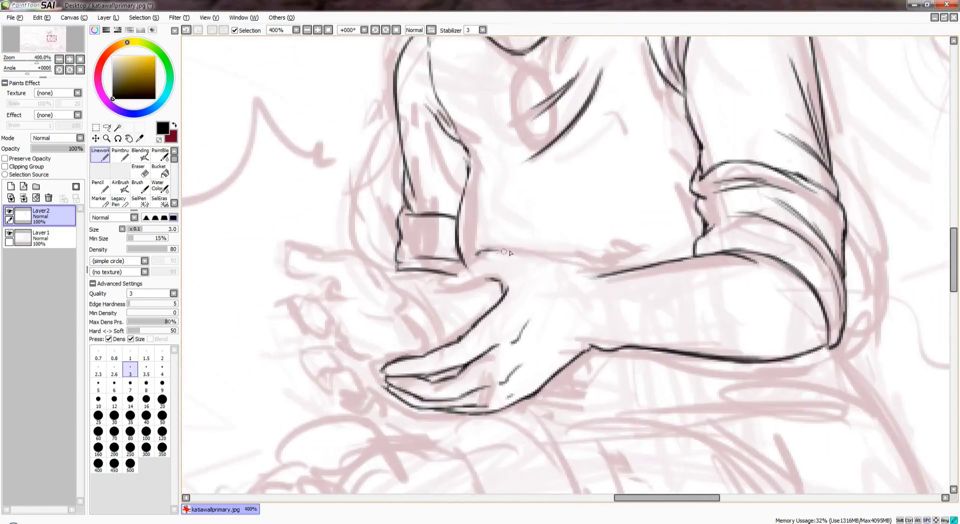
{"action": "key", "text": "ctrl+z"}
{"action": "mouse_move", "coordinate": [504, 251]}
{"action": "left_mouse_down"}
{"action": "mouse_move", "coordinate": [554, 253]}
{"action": "mouse_move", "coordinate": [528, 240]}
{"action": "left_mouse_up"}
Lasso the inked hand and nudge it slightly up and right with Ctrl+T
{"action": "mouse_move", "coordinate": [556, 250]}
{"action": "left_mouse_down"}
{"action": "mouse_move", "coordinate": [538, 256]}
{"action": "mouse_move", "coordinate": [689, 247]}
{"action": "left_mouse_up"}
{"action": "key", "text": "ctrl+t"}
{"action": "key", "text": "Return"}
{"action": "scroll", "coordinate": [546, 249], "scroll_direction": "up", "scroll_amount": 1}
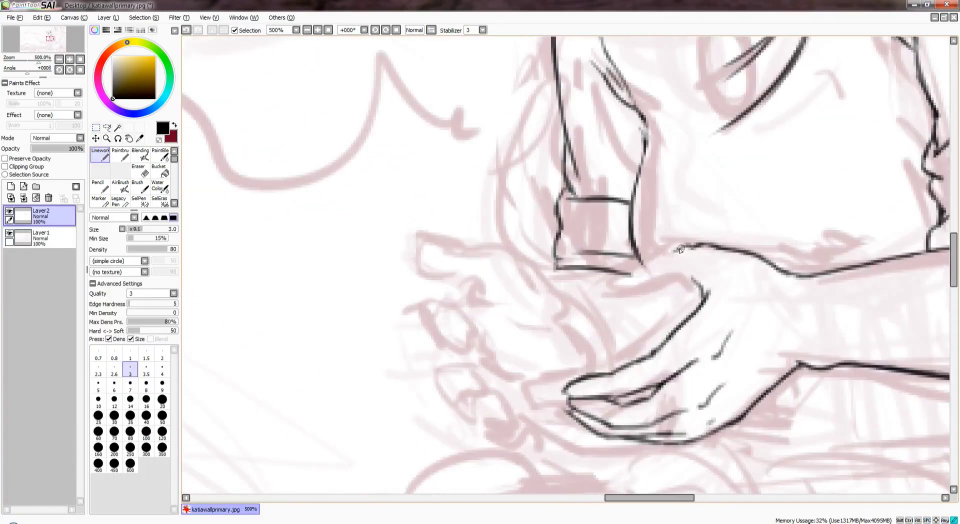
{"action": "scroll", "coordinate": [680, 248], "scroll_direction": "down", "scroll_amount": 4}
{"action": "scroll", "coordinate": [538, 294], "scroll_direction": "up", "scroll_amount": 4}
Hide and re-show the pink sketch layer to check the inked hand
{"action": "key", "text": "e"}
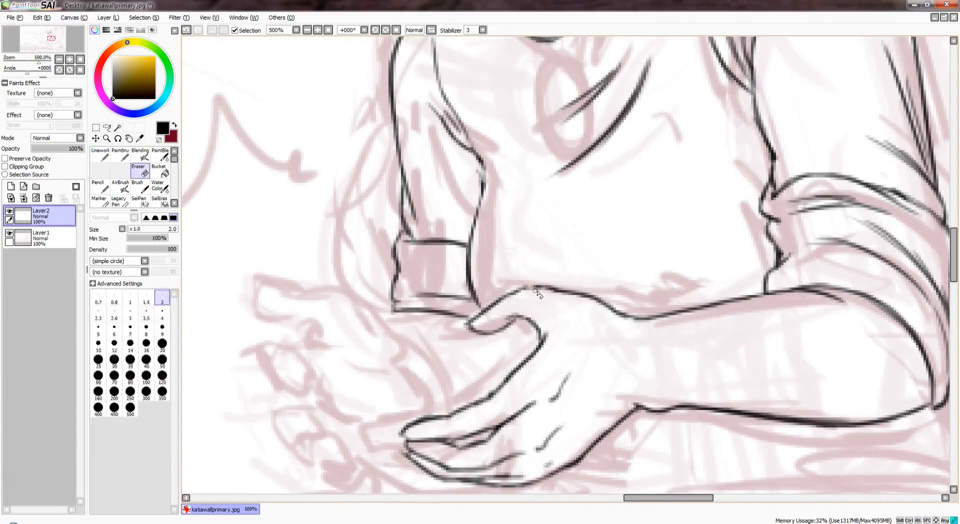
{"action": "key", "text": "n"}
{"action": "scroll", "coordinate": [537, 294], "scroll_direction": "down", "scroll_amount": 1}
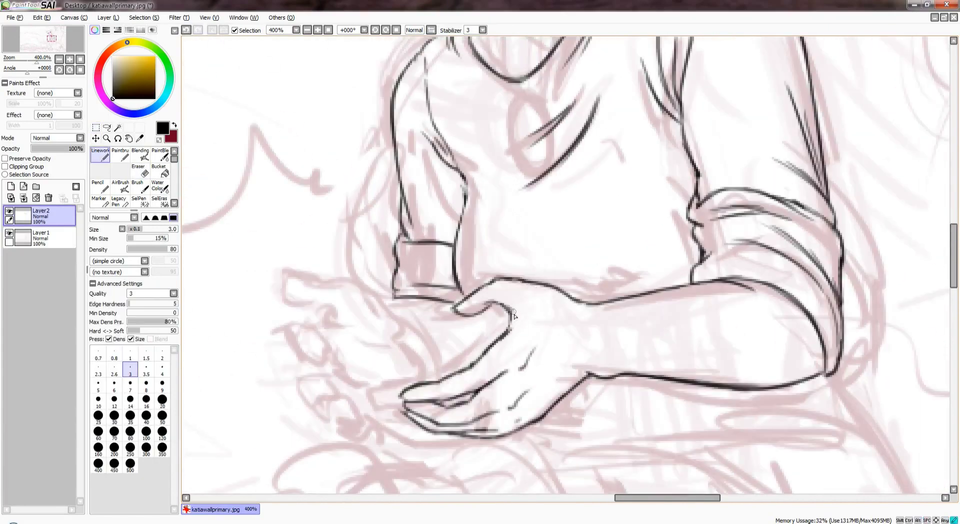
{"action": "scroll", "coordinate": [515, 315], "scroll_direction": "down", "scroll_amount": 4}
{"action": "left_click", "coordinate": [9, 232]}
{"action": "scroll", "coordinate": [567, 301], "scroll_direction": "up", "scroll_amount": 2}
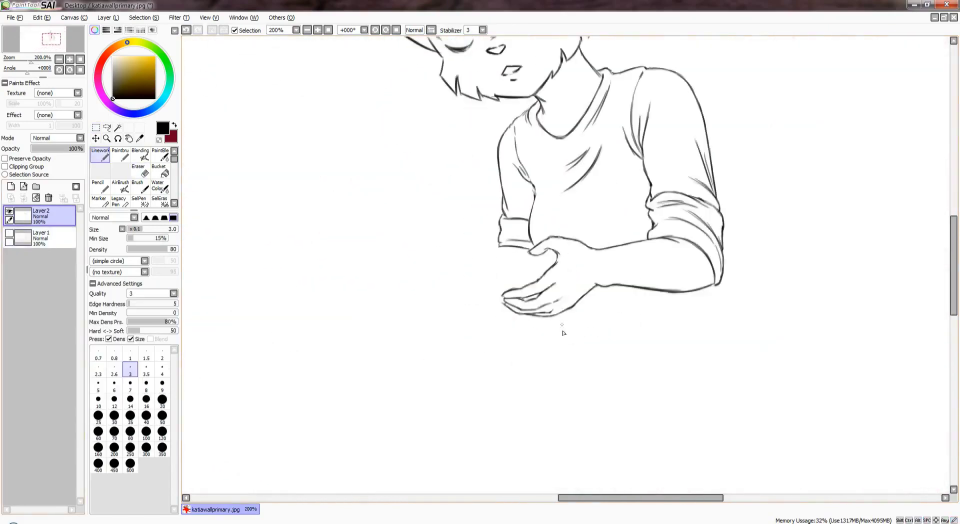
{"action": "left_click", "coordinate": [9, 232]}
{"action": "scroll", "coordinate": [535, 278], "scroll_direction": "up", "scroll_amount": 2}
Outline the other hand's fingers, extending the outline downward and adding a curl line
{"action": "mouse_move", "coordinate": [408, 200]}
{"action": "left_mouse_down"}
{"action": "mouse_move", "coordinate": [367, 189]}
{"action": "mouse_move", "coordinate": [394, 223]}
{"action": "left_mouse_up"}
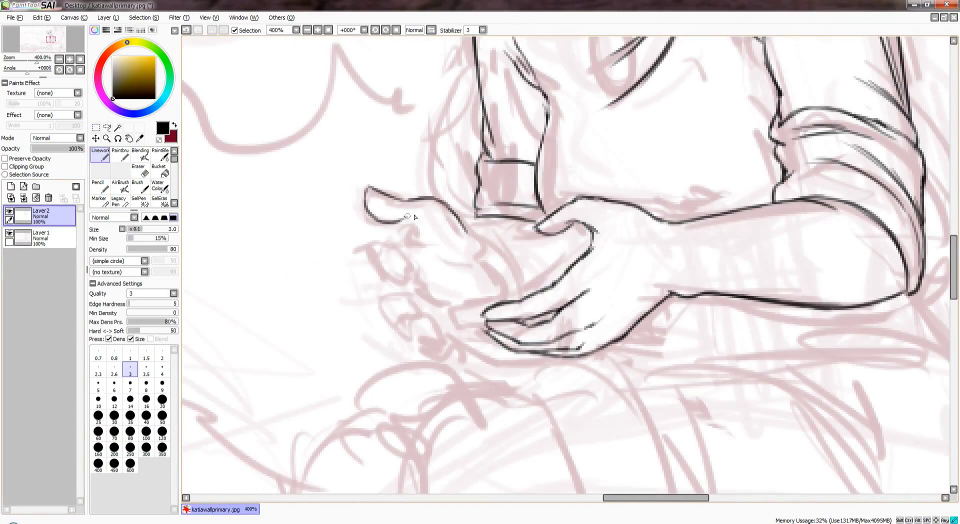
{"action": "left_click_drag", "start_coordinate": [466, 230], "coordinate": [500, 293]}
{"action": "left_click_drag", "start_coordinate": [472, 275], "coordinate": [532, 284]}
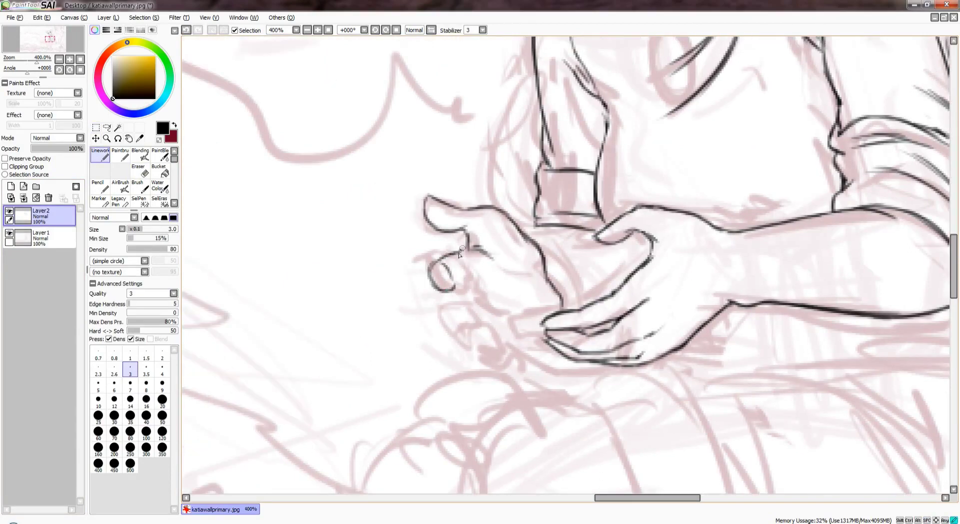
{"action": "left_click_drag", "start_coordinate": [454, 283], "coordinate": [472, 275]}
{"action": "left_click_drag", "start_coordinate": [498, 254], "coordinate": [504, 252]}
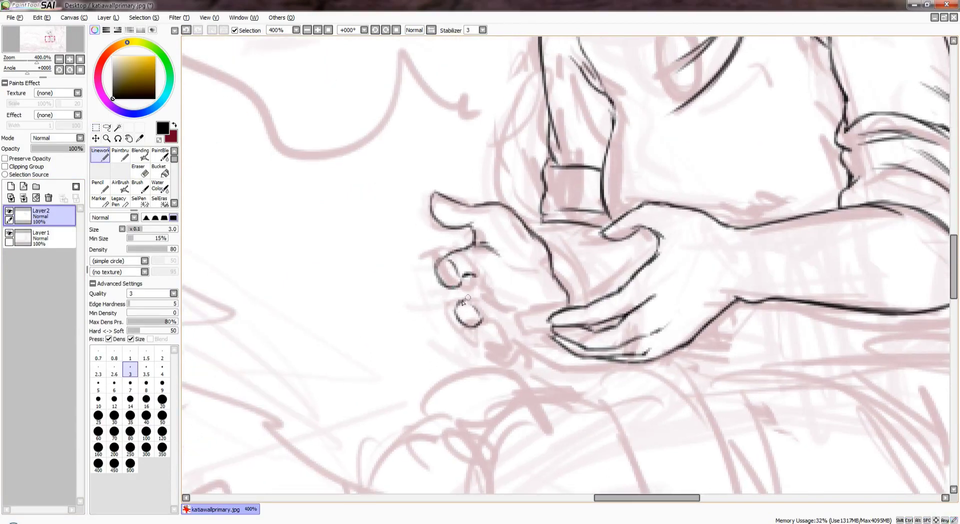
{"action": "scroll", "coordinate": [491, 309], "scroll_direction": "down", "scroll_amount": 4}
{"action": "scroll", "coordinate": [493, 327], "scroll_direction": "up", "scroll_amount": 4}
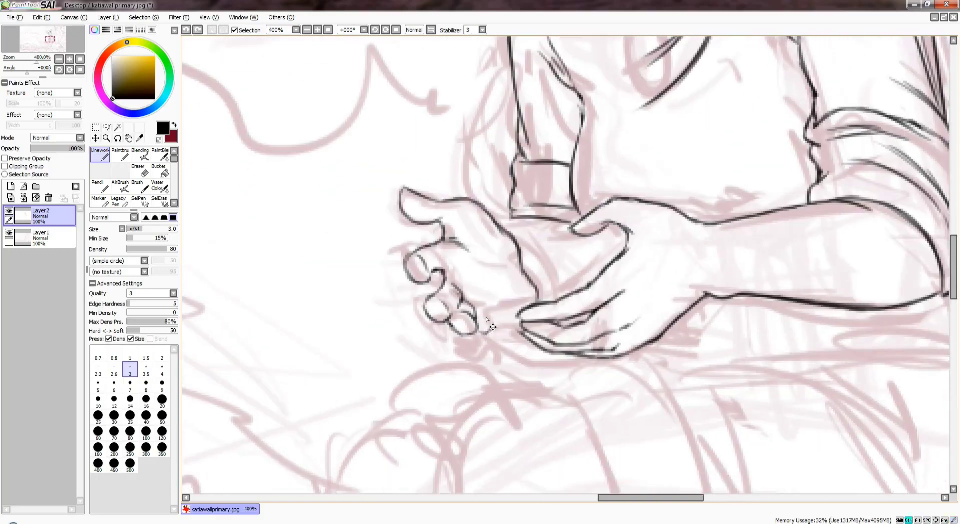
Redraw the short fingertip strokes on the cupped hand
{"action": "key", "text": "ctrl+z"}
{"action": "left_click_drag", "start_coordinate": [489, 320], "coordinate": [518, 309]}
{"action": "left_click_drag", "start_coordinate": [479, 339], "coordinate": [520, 311]}
{"action": "scroll", "coordinate": [495, 320], "scroll_direction": "down", "scroll_amount": 4}
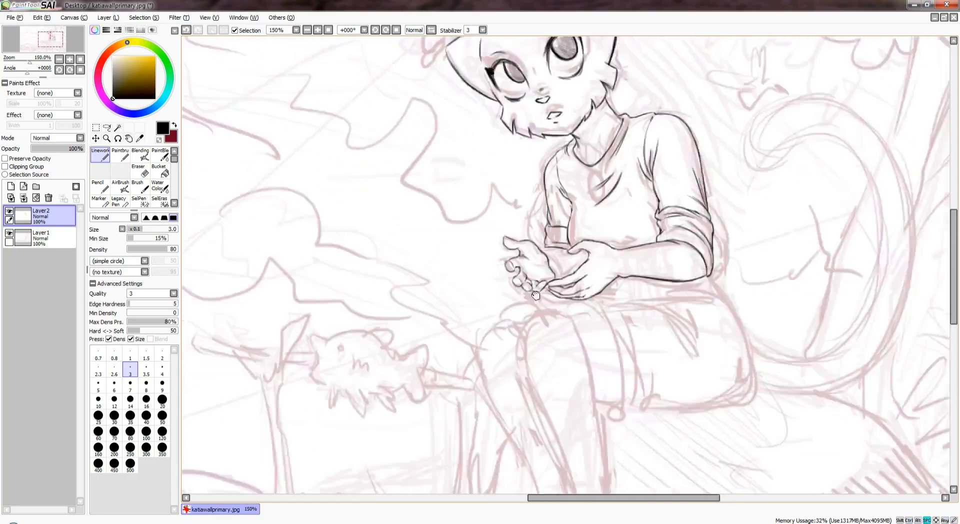
{"action": "scroll", "coordinate": [495, 320], "scroll_direction": "up", "scroll_amount": 3}
{"action": "left_click_drag", "start_coordinate": [482, 248], "coordinate": [429, 262]}
{"action": "scroll", "coordinate": [429, 263], "scroll_direction": "down", "scroll_amount": 4}
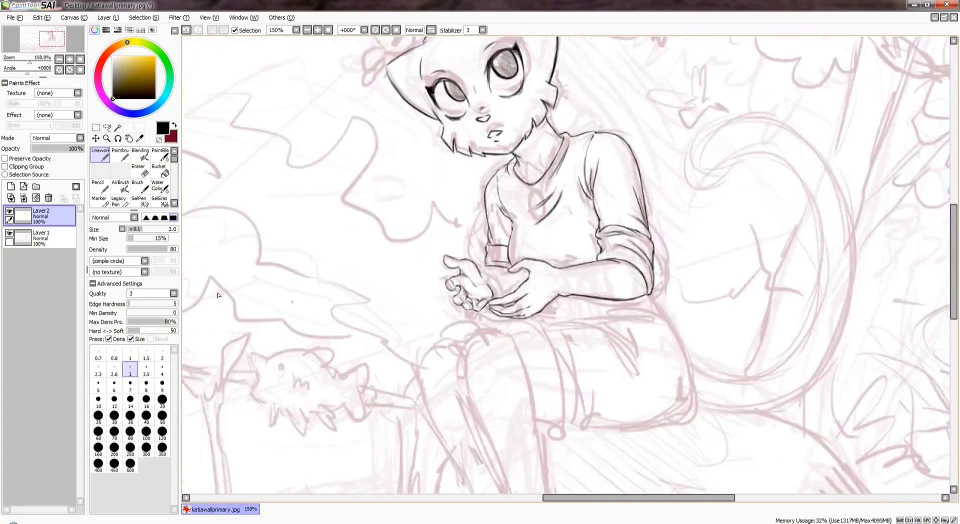
{"action": "scroll", "coordinate": [429, 262], "scroll_direction": "up", "scroll_amount": 4}
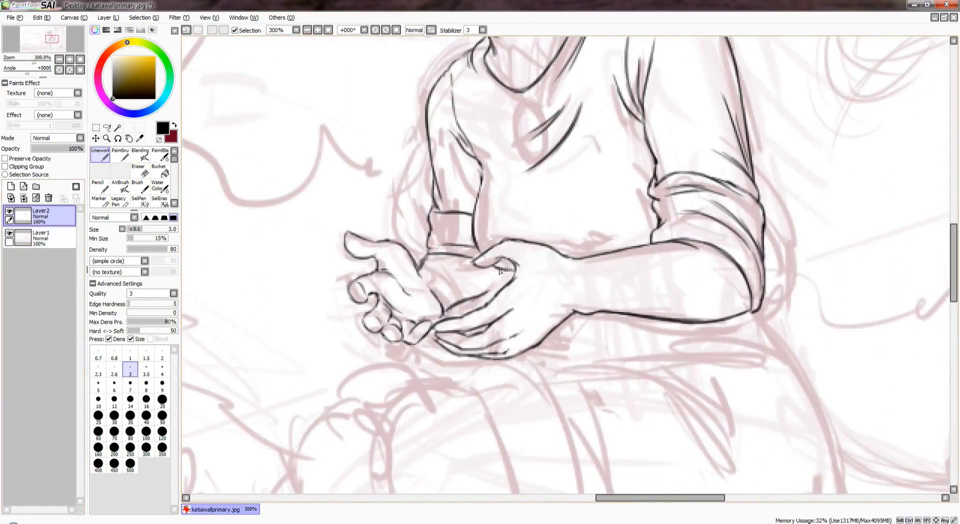
{"action": "scroll", "coordinate": [500, 271], "scroll_direction": "down", "scroll_amount": 1}
Hide the pink sketch layer, then lasso the left hand and transform it
{"action": "left_click", "coordinate": [9, 233]}
{"action": "scroll", "coordinate": [528, 258], "scroll_direction": "up", "scroll_amount": 1}
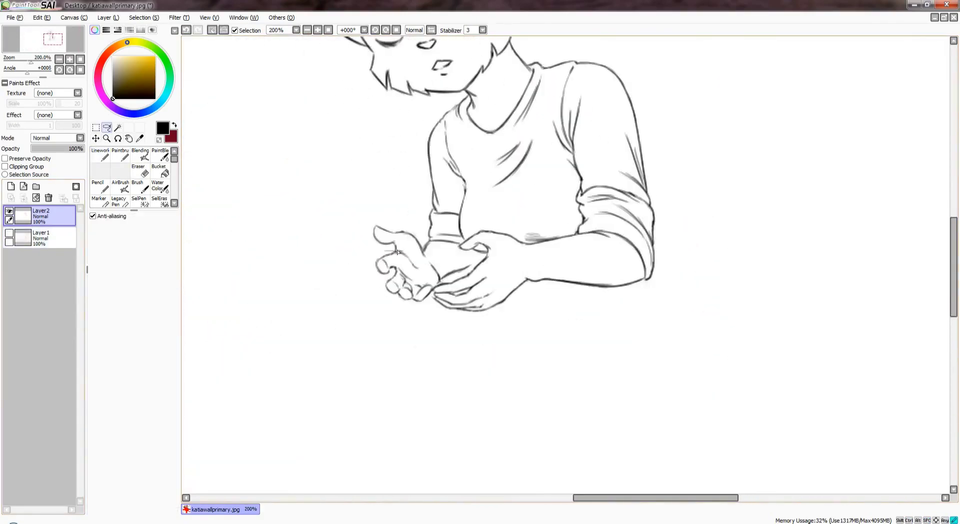
{"action": "left_click_drag", "start_coordinate": [373, 228], "coordinate": [450, 322]}
{"action": "key", "text": "ctrl+t"}
{"action": "scroll", "coordinate": [528, 258], "scroll_direction": "up", "scroll_amount": 1}
{"action": "key", "text": "n"}
{"action": "scroll", "coordinate": [528, 258], "scroll_direction": "up", "scroll_amount": 1}
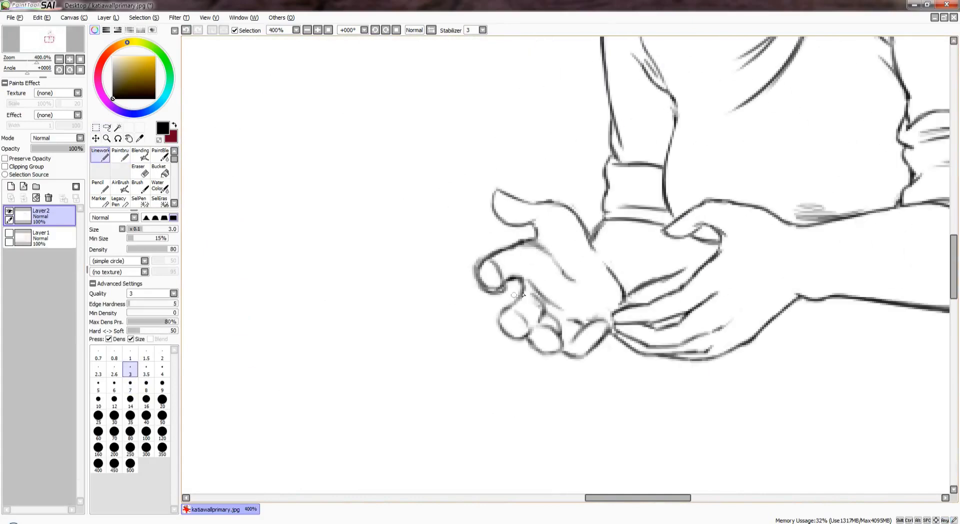
{"action": "scroll", "coordinate": [523, 295], "scroll_direction": "down", "scroll_amount": 1}
{"action": "scroll", "coordinate": [522, 294], "scroll_direction": "down", "scroll_amount": 1}
Erase part of the left hand's lines and start redrawing its fingers on new Layer 3
{"action": "key", "text": "e"}
{"action": "left_click_drag", "start_coordinate": [450, 320], "coordinate": [433, 305]}
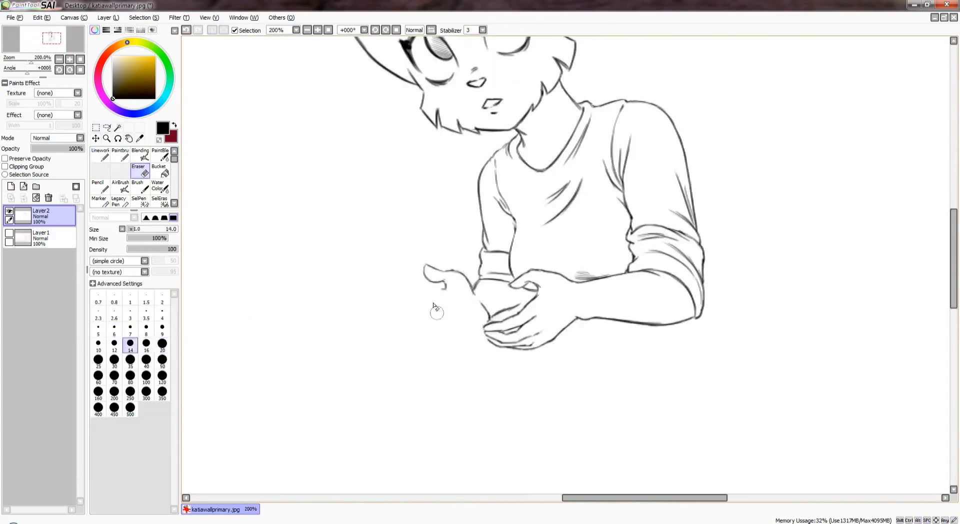
{"action": "scroll", "coordinate": [434, 305], "scroll_direction": "up", "scroll_amount": 1}
{"action": "key", "text": "n"}
{"action": "mouse_move", "coordinate": [502, 217]}
{"action": "left_mouse_down"}
{"action": "mouse_move", "coordinate": [458, 302]}
{"action": "mouse_move", "coordinate": [560, 251]}
{"action": "left_mouse_up"}
{"action": "left_click", "coordinate": [11, 186]}
{"action": "mouse_move", "coordinate": [484, 276]}
{"action": "left_mouse_down"}
{"action": "mouse_move", "coordinate": [482, 296]}
{"action": "mouse_move", "coordinate": [516, 320]}
{"action": "left_mouse_up"}
Erase the redrawn left-hand lines and show the pink rough sketch again
{"action": "scroll", "coordinate": [500, 302], "scroll_direction": "down", "scroll_amount": 1}
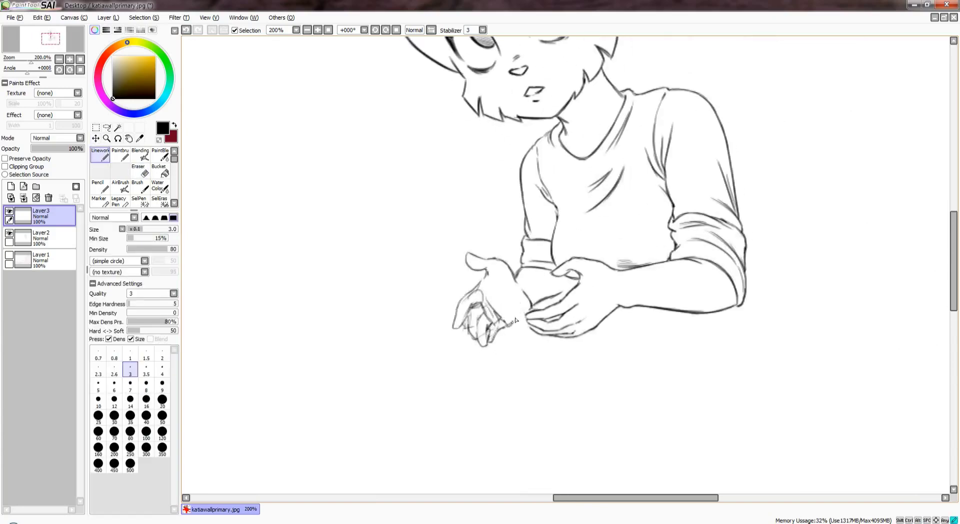
{"action": "scroll", "coordinate": [493, 292], "scroll_direction": "down", "scroll_amount": 1}
{"action": "key", "text": "e"}
{"action": "mouse_move", "coordinate": [470, 260]}
{"action": "left_mouse_down"}
{"action": "mouse_move", "coordinate": [511, 315]}
{"action": "mouse_move", "coordinate": [506, 287]}
{"action": "mouse_move", "coordinate": [543, 298]}
{"action": "left_mouse_up"}
{"action": "key", "text": "n"}
{"action": "left_click", "coordinate": [9, 255]}
{"action": "scroll", "coordinate": [451, 278], "scroll_direction": "up", "scroll_amount": 1}
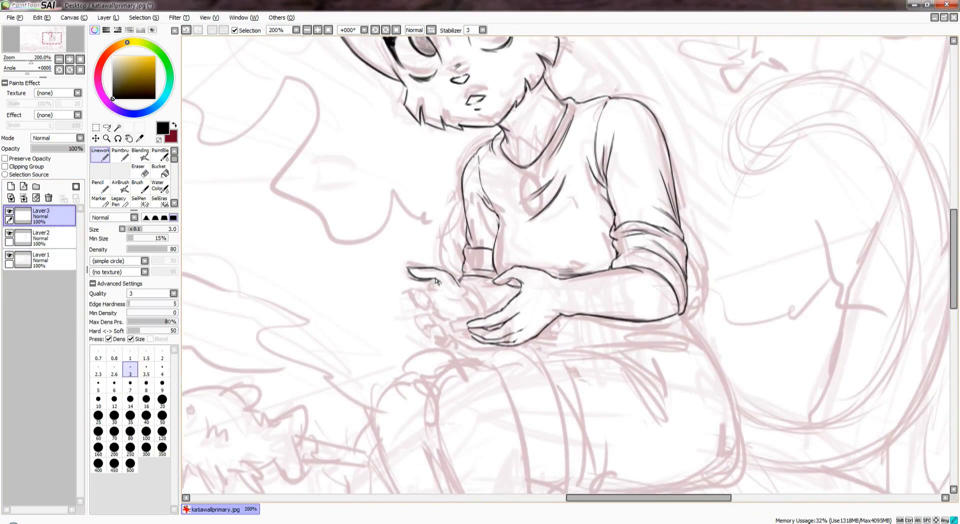
{"action": "scroll", "coordinate": [416, 301], "scroll_direction": "down", "scroll_amount": 2}
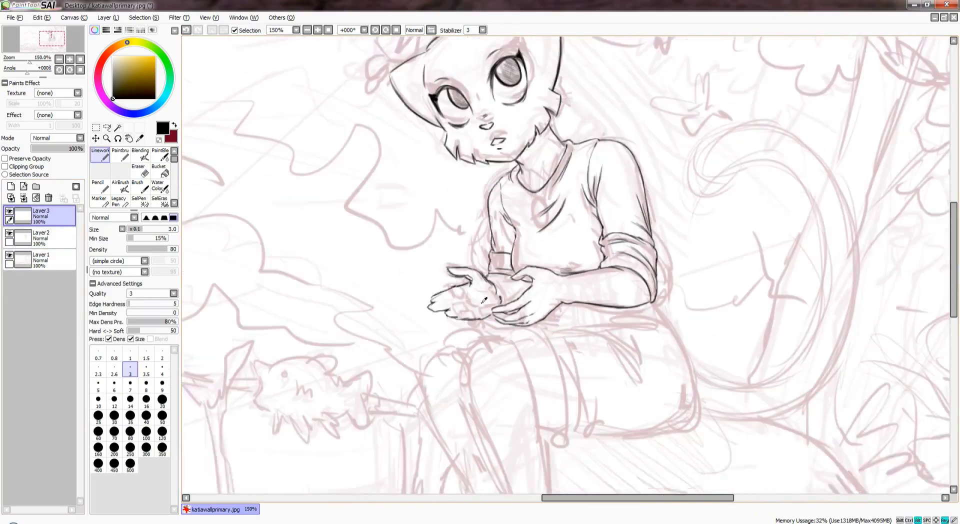
Lasso the left hand drawing and enlarge it with a transform
{"action": "left_click_drag", "start_coordinate": [395, 272], "coordinate": [400, 326]}
{"action": "key", "text": "ctrl+t"}
{"action": "left_click_drag", "start_coordinate": [463, 321], "coordinate": [480, 340]}
{"action": "key", "text": "Return"}
{"action": "scroll", "coordinate": [458, 313], "scroll_direction": "up", "scroll_amount": 2}
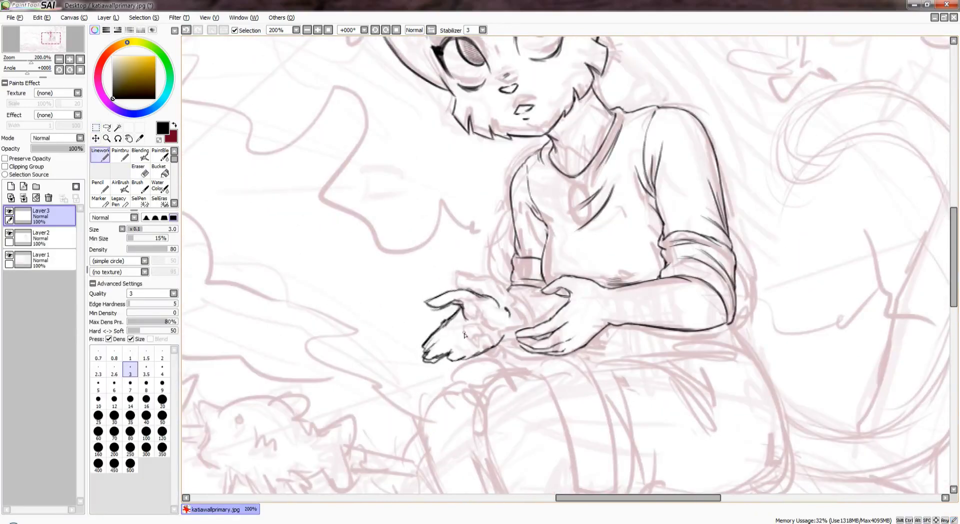
{"action": "scroll", "coordinate": [461, 343], "scroll_direction": "down", "scroll_amount": 2}
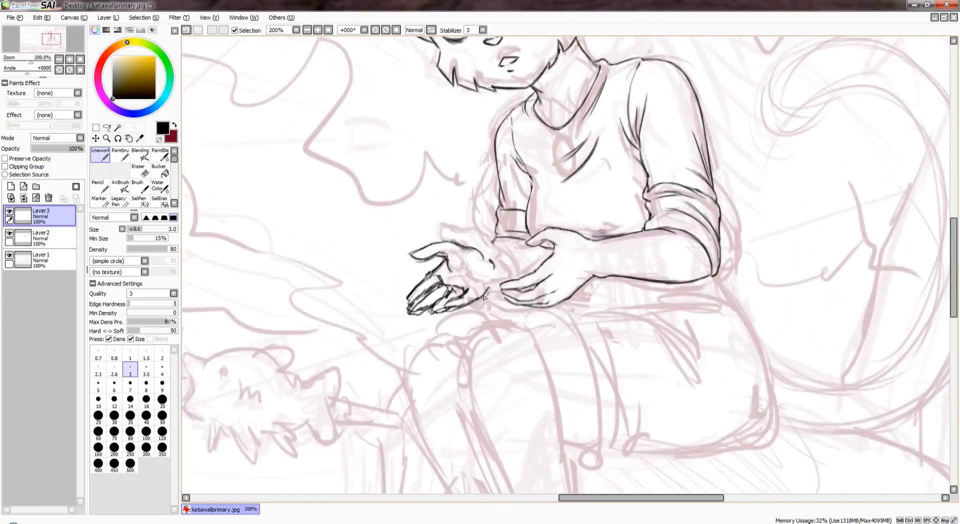
{"action": "key", "text": "v"}
{"action": "scroll", "coordinate": [491, 309], "scroll_direction": "up", "scroll_amount": 1}
{"action": "key", "text": "ctrl+shift+n"}
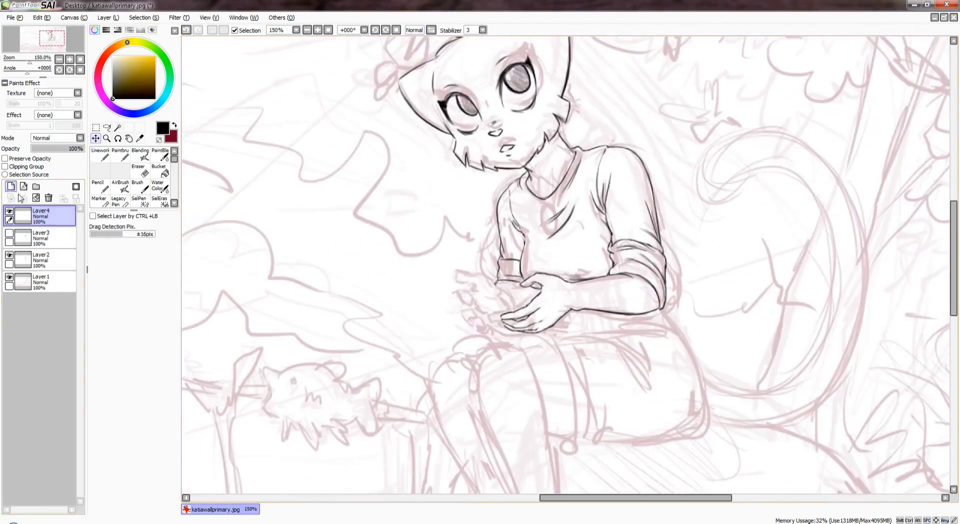
{"action": "scroll", "coordinate": [470, 316], "scroll_direction": "up", "scroll_amount": 1}
Redraw a line on the left hand, shift it slightly left, and delete the old hand layer
{"action": "left_click_drag", "start_coordinate": [431, 234], "coordinate": [454, 245]}
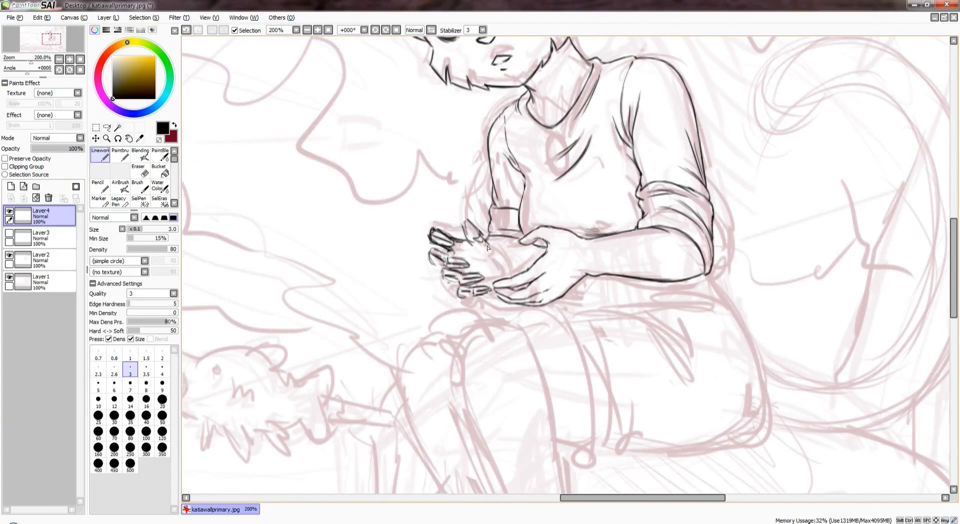
{"action": "scroll", "coordinate": [473, 252], "scroll_direction": "down", "scroll_amount": 1}
{"action": "scroll", "coordinate": [473, 252], "scroll_direction": "up", "scroll_amount": 1}
{"action": "left_click", "coordinate": [107, 127]}
{"action": "left_click_drag", "start_coordinate": [405, 226], "coordinate": [440, 250]}
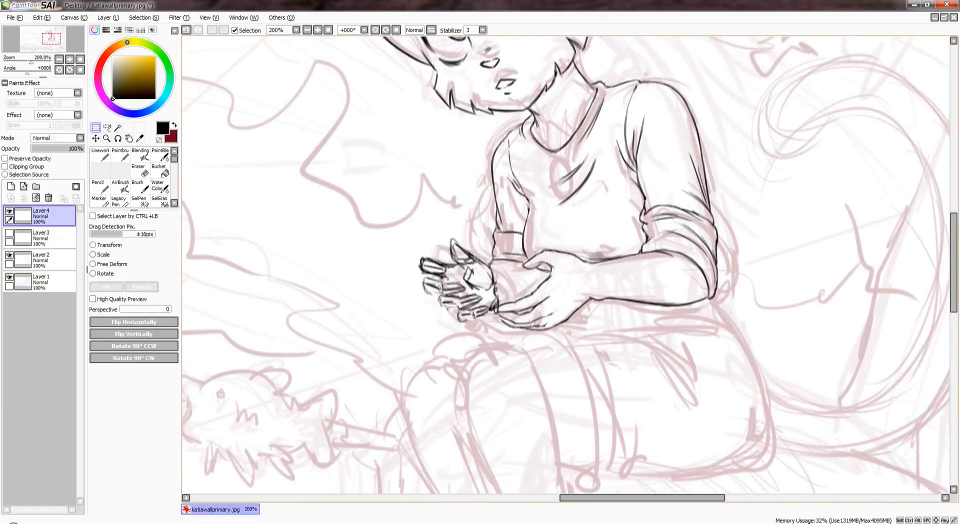
{"action": "key", "text": "ctrl+t"}
{"action": "left_click_drag", "start_coordinate": [452, 283], "coordinate": [445, 279]}
{"action": "key", "text": "Return"}
{"action": "key", "text": "ctrl+d"}
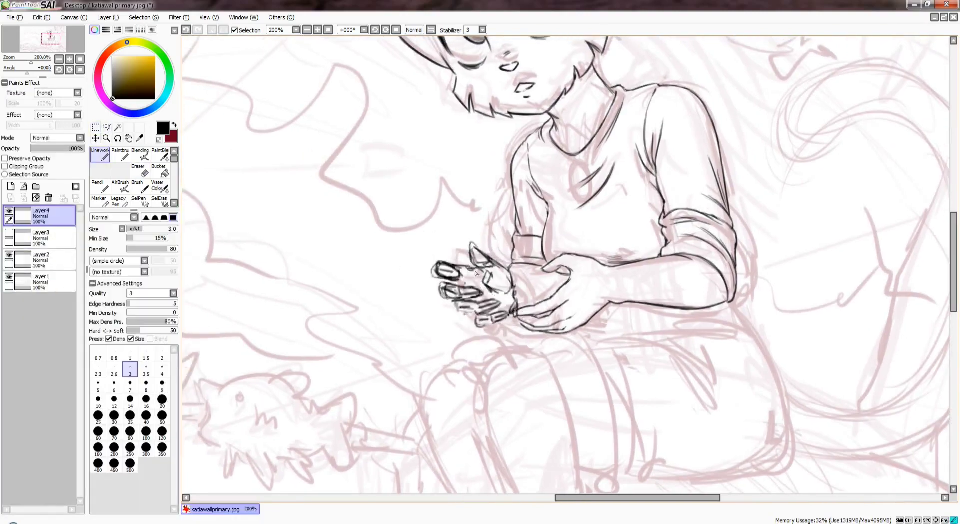
{"action": "scroll", "coordinate": [475, 273], "scroll_direction": "down", "scroll_amount": 3}
{"action": "left_click", "coordinate": [40, 235]}
Move the new hand layer beneath the line art, fade it to 58%, and hide the pink sketch
{"action": "left_click", "coordinate": [49, 197]}
{"action": "left_click_drag", "start_coordinate": [40, 214], "coordinate": [40, 245]}
{"action": "left_click_drag", "start_coordinate": [70, 148], "coordinate": [52, 155]}
{"action": "key", "text": "ctrl+plus"}
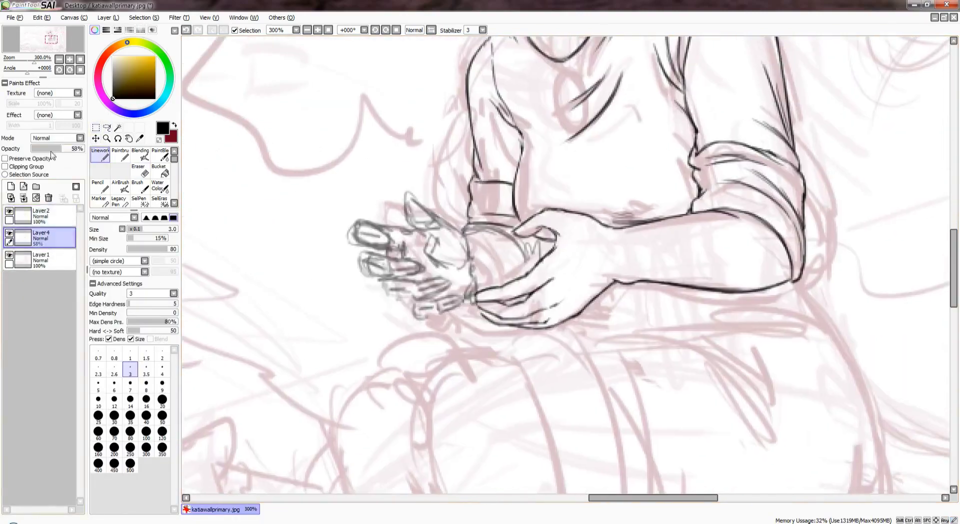
{"action": "left_click", "coordinate": [50, 149]}
{"action": "left_click", "coordinate": [9, 254]}
{"action": "left_click", "coordinate": [40, 214]}
{"action": "scroll", "coordinate": [440, 253], "scroll_direction": "up", "scroll_amount": 1}
Ink the thumb outline and the top edge of the fingertips over the faded sketch
{"action": "mouse_move", "coordinate": [395, 176]}
{"action": "left_mouse_down"}
{"action": "mouse_move", "coordinate": [429, 220]}
{"action": "mouse_move", "coordinate": [435, 274]}
{"action": "left_mouse_up"}
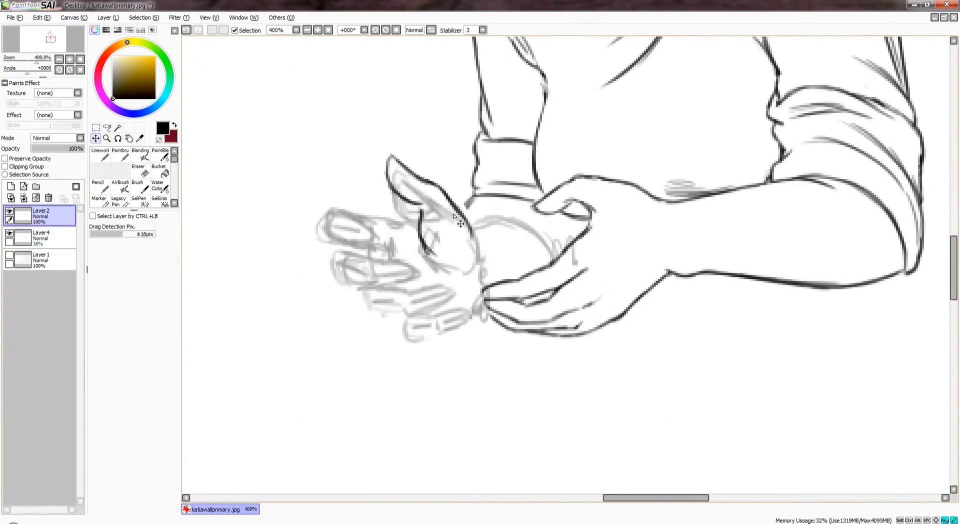
{"action": "key", "text": "ctrl+x"}
{"action": "key", "text": "ctrl+v"}
{"action": "key", "text": "ctrl+t"}
{"action": "key", "text": "Return"}
{"action": "left_click_drag", "start_coordinate": [410, 210], "coordinate": [508, 195]}
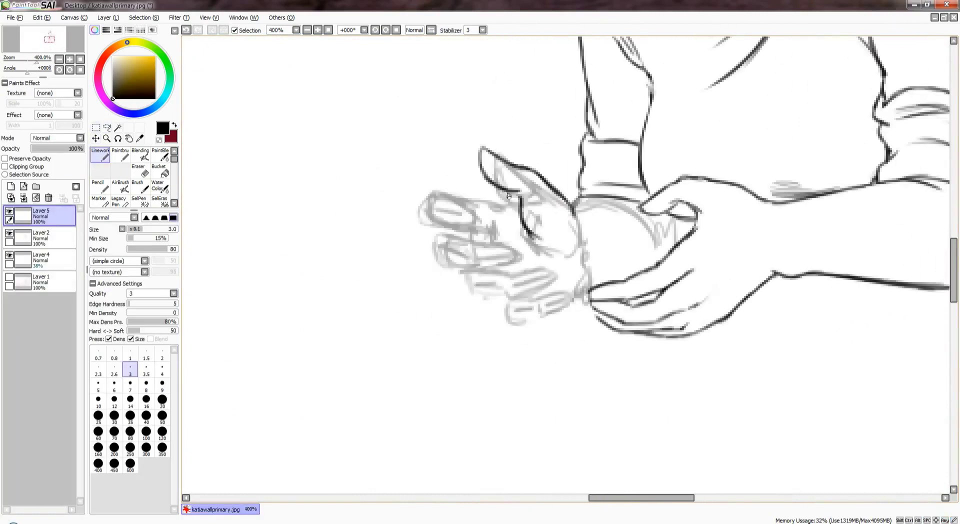
{"action": "left_click_drag", "start_coordinate": [440, 200], "coordinate": [461, 204]}
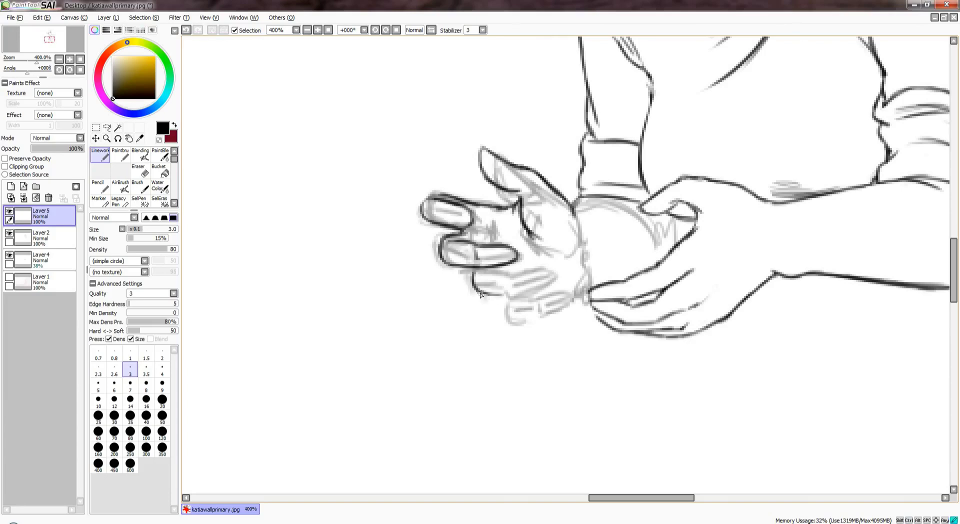
Hide the grey hand sketch and discard the inked hand layers
{"action": "left_click_drag", "start_coordinate": [509, 289], "coordinate": [482, 296]}
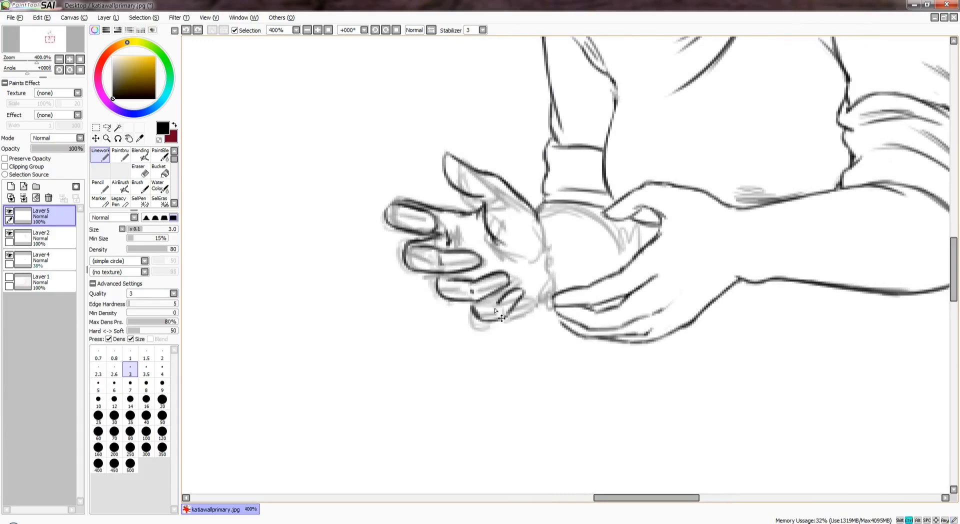
{"action": "scroll", "coordinate": [495, 310], "scroll_direction": "down", "scroll_amount": 3}
{"action": "left_click", "coordinate": [9, 255]}
{"action": "scroll", "coordinate": [257, 259], "scroll_direction": "up", "scroll_amount": 1}
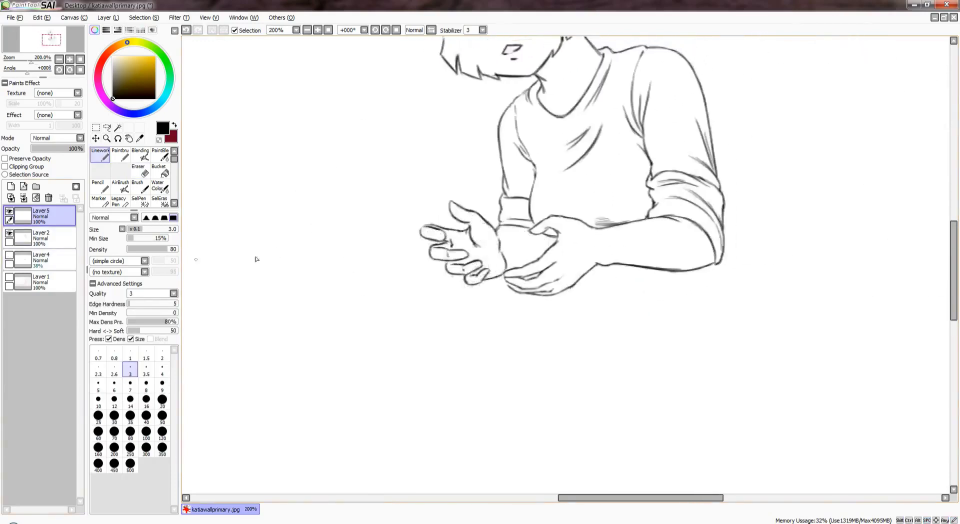
{"action": "scroll", "coordinate": [257, 259], "scroll_direction": "up", "scroll_amount": 2}
{"action": "scroll", "coordinate": [385, 208], "scroll_direction": "down", "scroll_amount": 2}
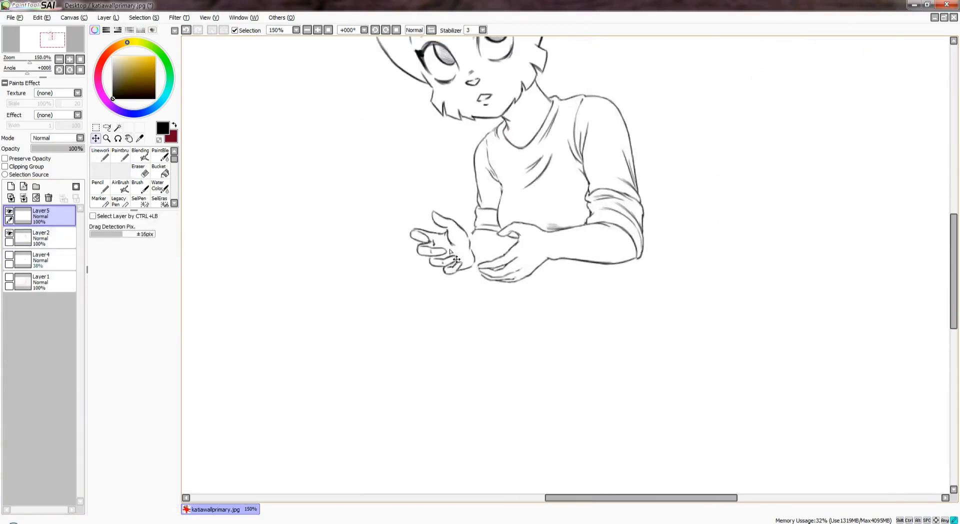
{"action": "scroll", "coordinate": [386, 207], "scroll_direction": "up", "scroll_amount": 1}
{"action": "left_click", "coordinate": [48, 198]}
Show the pink rough sketch, add a new layer for the hand, and swap to dark red
{"action": "left_click", "coordinate": [10, 186]}
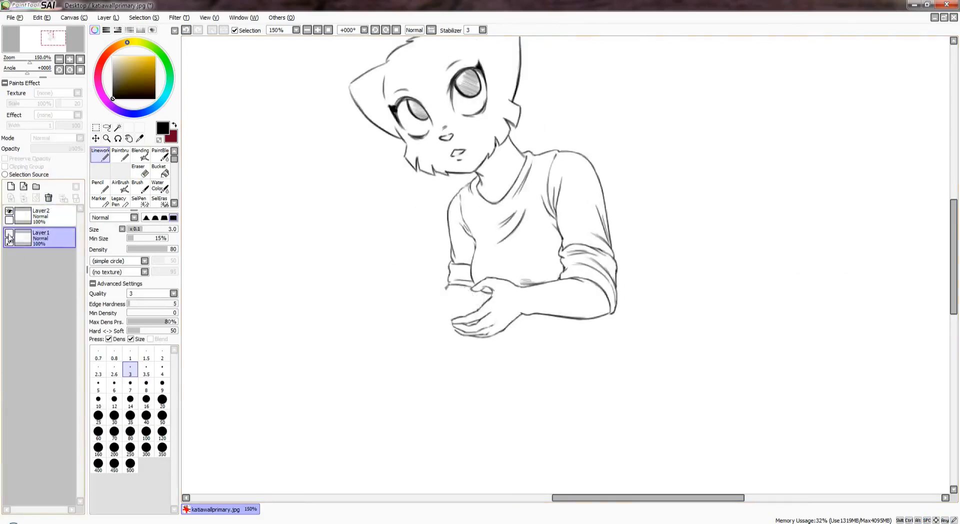
{"action": "left_click", "coordinate": [9, 255]}
{"action": "key", "text": "x"}
{"action": "scroll", "coordinate": [505, 273], "scroll_direction": "up", "scroll_amount": 1}
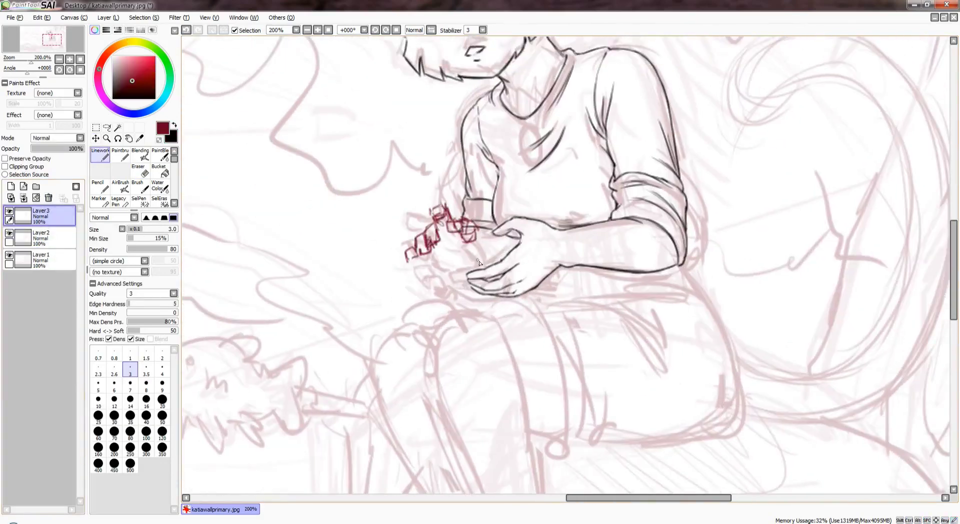
Try moving and rotating the red hand sketch, then undo the changes and delete the selection
{"action": "key", "text": "ctrl+t"}
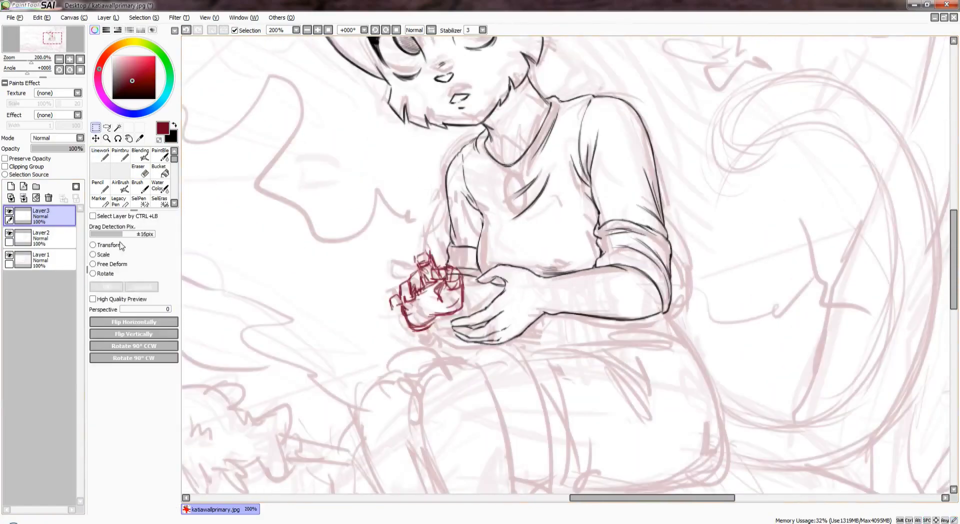
{"action": "left_click_drag", "start_coordinate": [429, 257], "coordinate": [423, 280]}
{"action": "key", "text": "Return"}
{"action": "key", "text": "ctrl+z"}
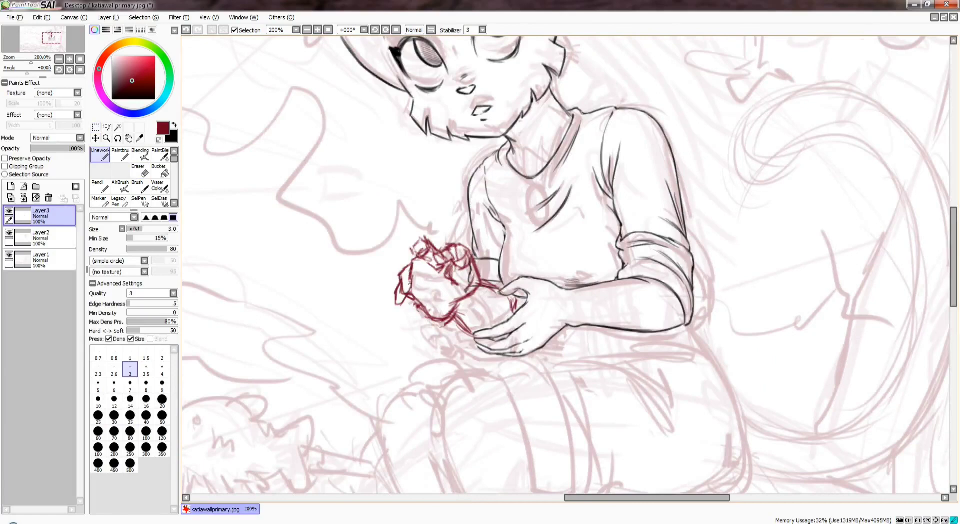
{"action": "key", "text": "ctrl+z"}
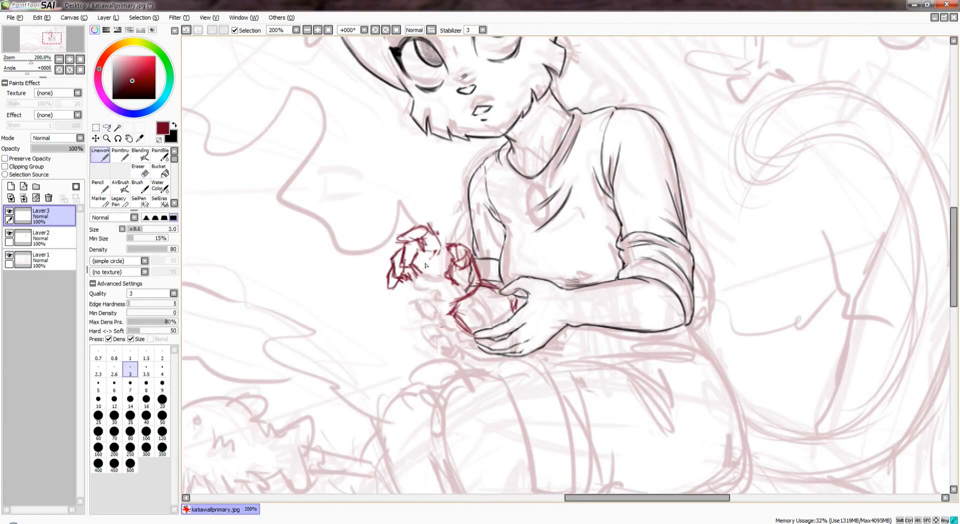
{"action": "key", "text": "ctrl+z"}
{"action": "key", "text": "ctrl+t"}
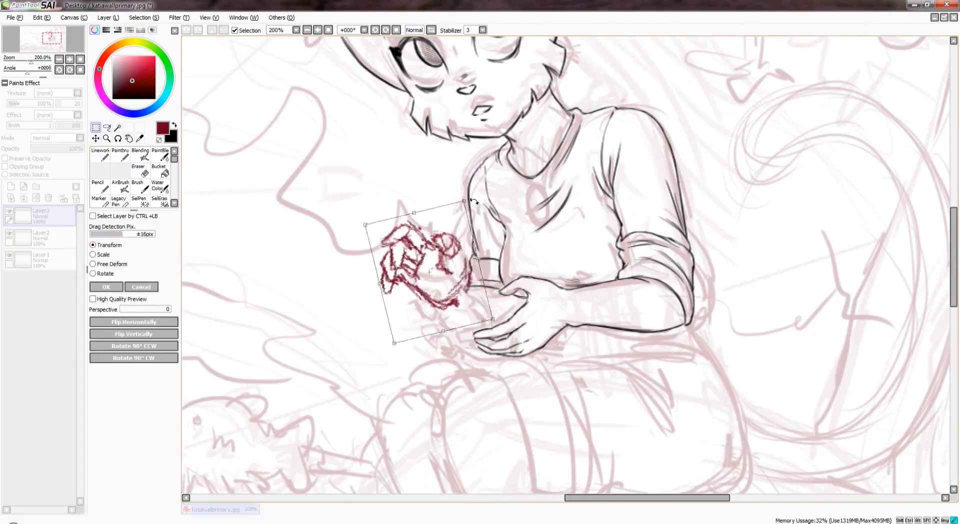
{"action": "key", "text": "Delete"}
{"action": "scroll", "coordinate": [450, 275], "scroll_direction": "down", "scroll_amount": 2}
{"action": "scroll", "coordinate": [425, 244], "scroll_direction": "up", "scroll_amount": 3}
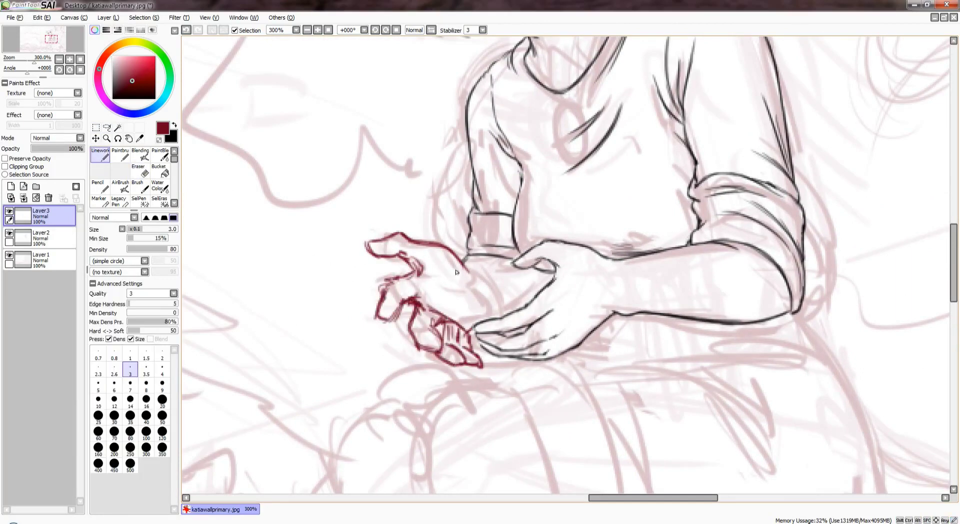
{"action": "scroll", "coordinate": [456, 272], "scroll_direction": "down", "scroll_amount": 2}
{"action": "scroll", "coordinate": [464, 273], "scroll_direction": "up", "scroll_amount": 1}
{"action": "scroll", "coordinate": [509, 295], "scroll_direction": "down", "scroll_amount": 2}
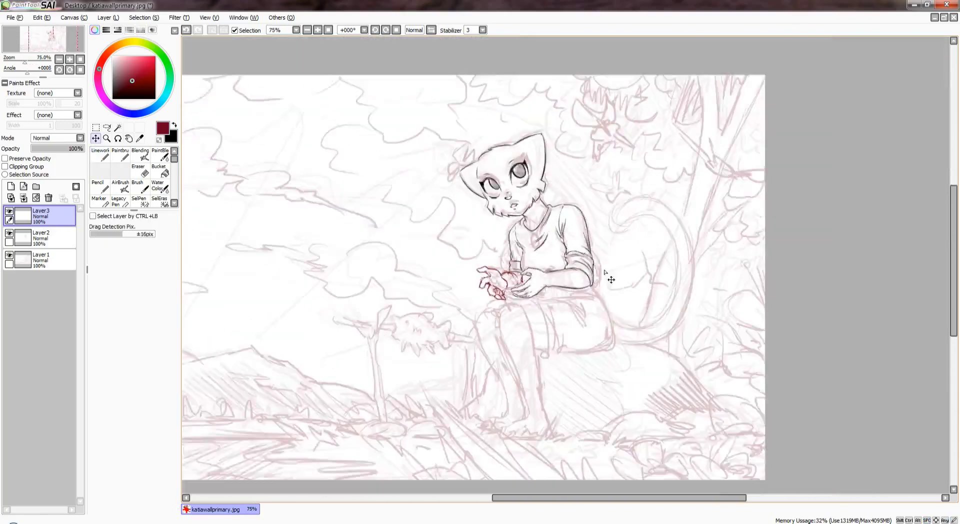
{"action": "scroll", "coordinate": [540, 272], "scroll_direction": "up", "scroll_amount": 1}
Transform the line art layer and erase a stray stroke beside the red hand sketch
{"action": "left_click", "coordinate": [40, 237]}
{"action": "key", "text": "ctrl+t"}
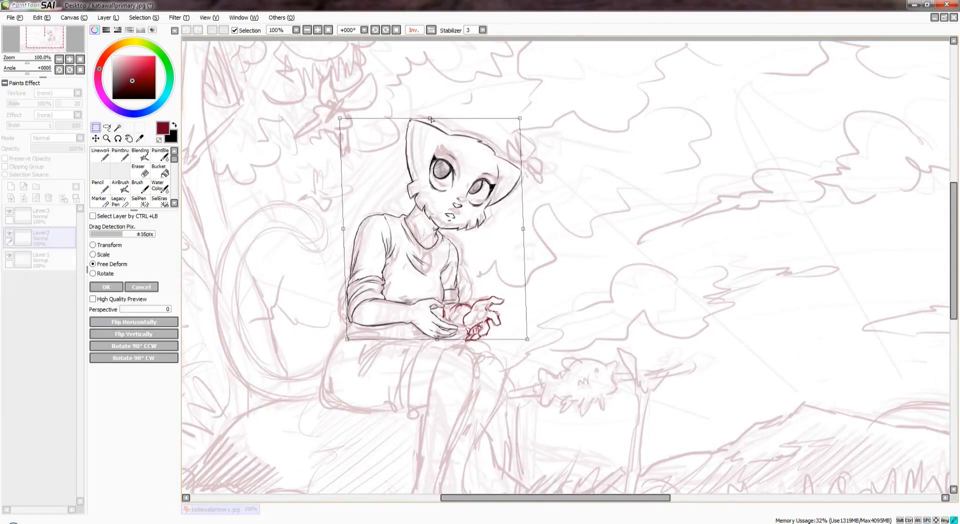
{"action": "left_click", "coordinate": [106, 286]}
{"action": "scroll", "coordinate": [443, 282], "scroll_direction": "up", "scroll_amount": 1}
{"action": "key", "text": "e"}
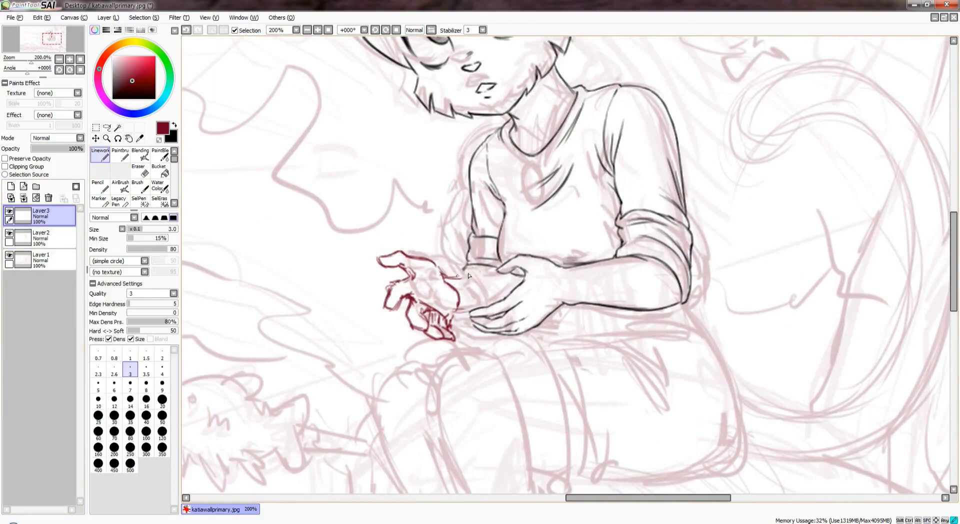
{"action": "left_click_drag", "start_coordinate": [491, 295], "coordinate": [472, 296]}
{"action": "key", "text": "n"}
Shift the red hand sketch left into place and refine its strokes
{"action": "scroll", "coordinate": [495, 290], "scroll_direction": "down", "scroll_amount": 2}
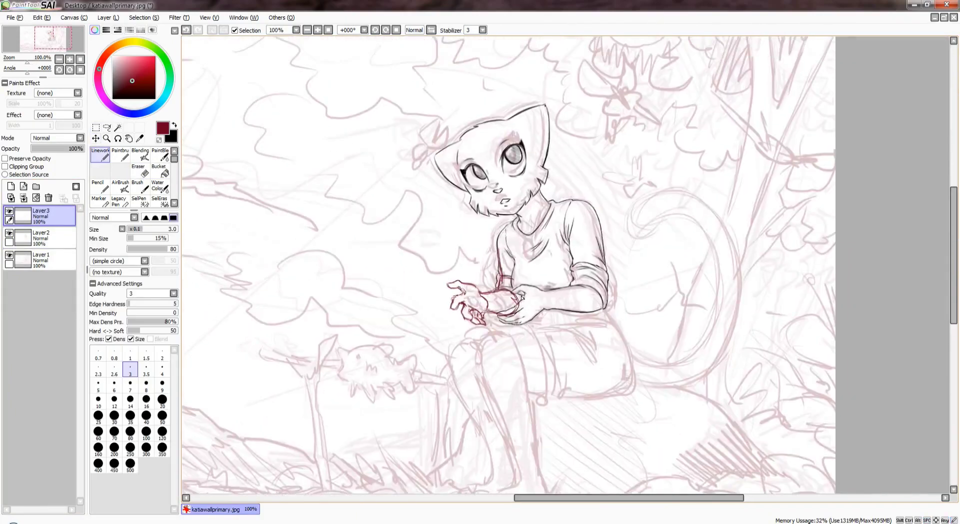
{"action": "scroll", "coordinate": [516, 305], "scroll_direction": "up", "scroll_amount": 2}
{"action": "scroll", "coordinate": [527, 318], "scroll_direction": "down", "scroll_amount": 1}
{"action": "key", "text": "ctrl+t"}
{"action": "left_click_drag", "start_coordinate": [520, 315], "coordinate": [501, 313]}
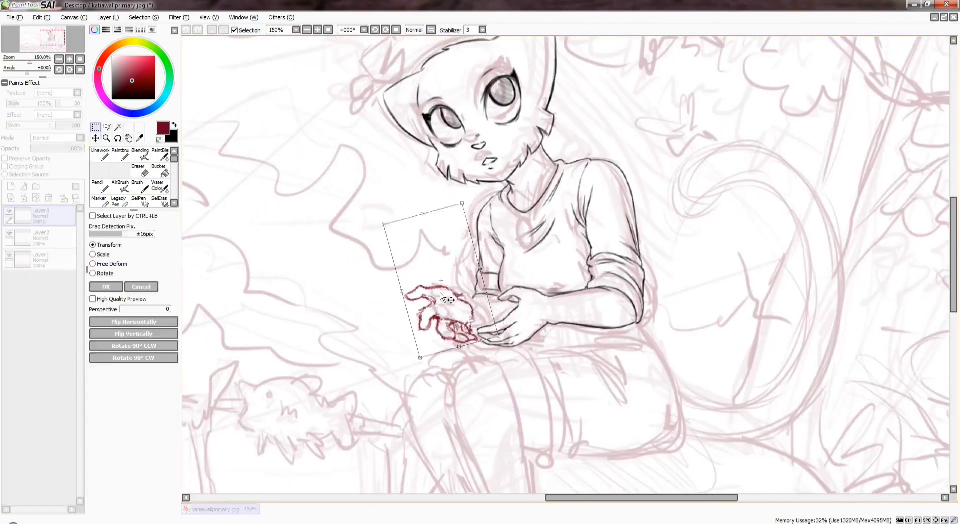
{"action": "key", "text": "Return"}
{"action": "key", "text": "e"}
{"action": "scroll", "coordinate": [440, 291], "scroll_direction": "up", "scroll_amount": 1}
{"action": "key", "text": "n"}
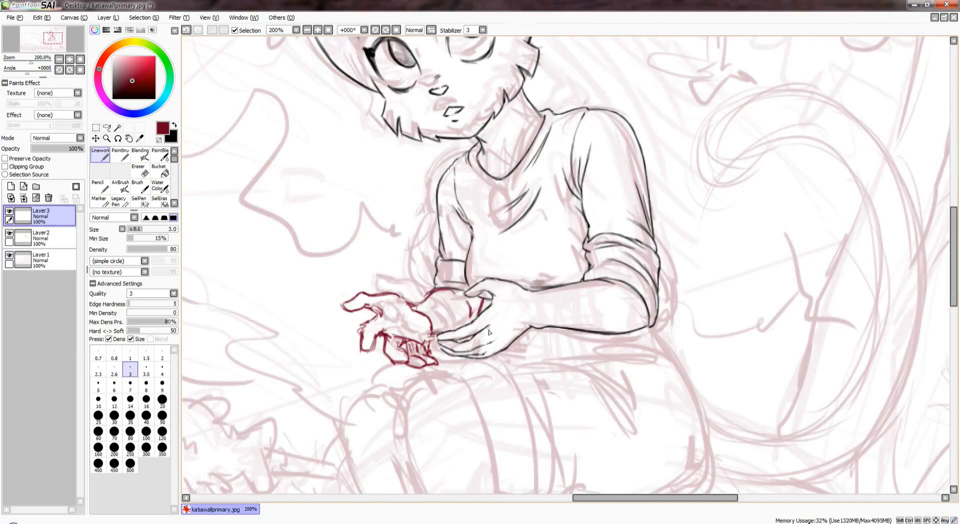
{"action": "scroll", "coordinate": [489, 331], "scroll_direction": "down", "scroll_amount": 1}
{"action": "scroll", "coordinate": [413, 295], "scroll_direction": "up", "scroll_amount": 1}
{"action": "mouse_move", "coordinate": [438, 292]}
{"action": "left_mouse_down"}
{"action": "mouse_move", "coordinate": [390, 280]}
{"action": "mouse_move", "coordinate": [480, 258]}
{"action": "left_mouse_up"}
{"action": "scroll", "coordinate": [493, 267], "scroll_direction": "down", "scroll_amount": 2}
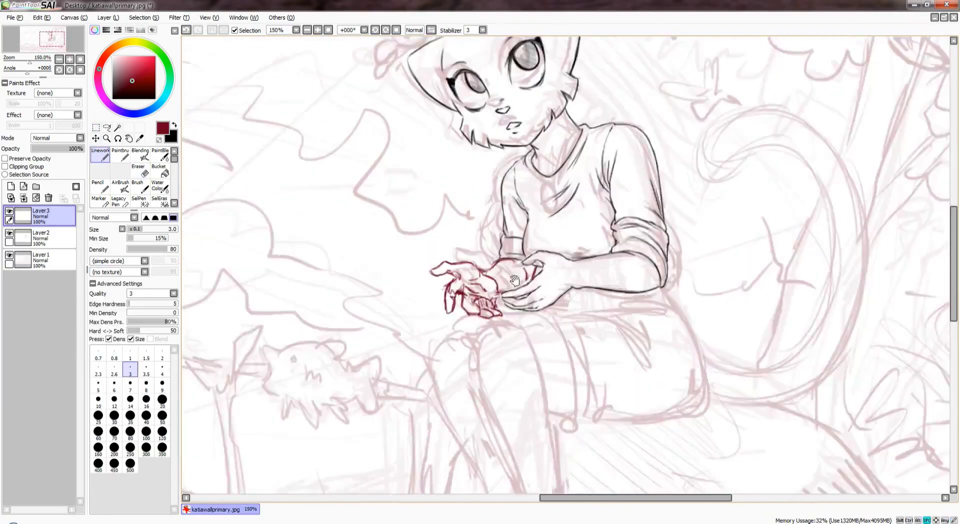
{"action": "scroll", "coordinate": [493, 266], "scroll_direction": "up", "scroll_amount": 1}
{"action": "mouse_move", "coordinate": [547, 225]}
{"action": "left_mouse_down"}
{"action": "mouse_move", "coordinate": [547, 302]}
{"action": "mouse_move", "coordinate": [513, 315]}
{"action": "left_mouse_up"}
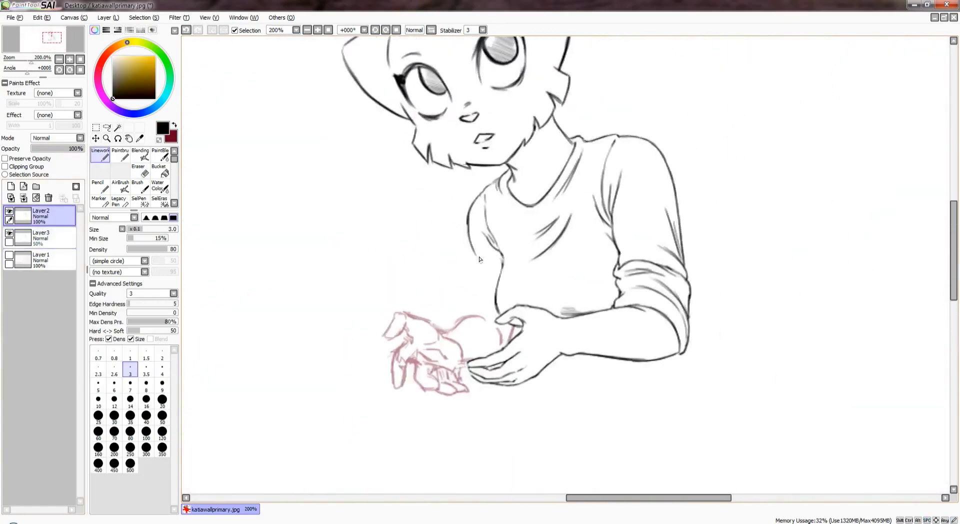
Ink a clean black outline along the back of the sketched outstretched hand
{"action": "scroll", "coordinate": [453, 204], "scroll_direction": "up", "scroll_amount": 1}
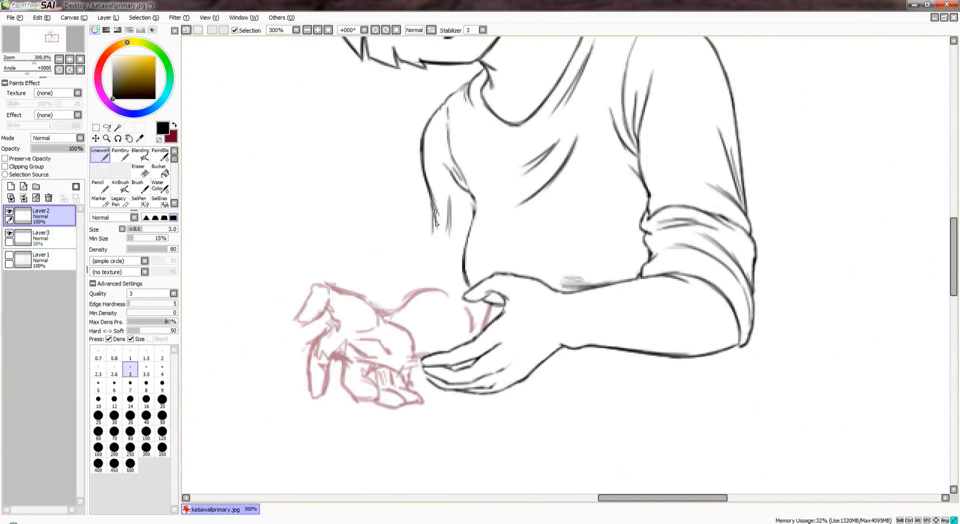
{"action": "scroll", "coordinate": [434, 274], "scroll_direction": "down", "scroll_amount": 1}
{"action": "scroll", "coordinate": [488, 305], "scroll_direction": "up", "scroll_amount": 1}
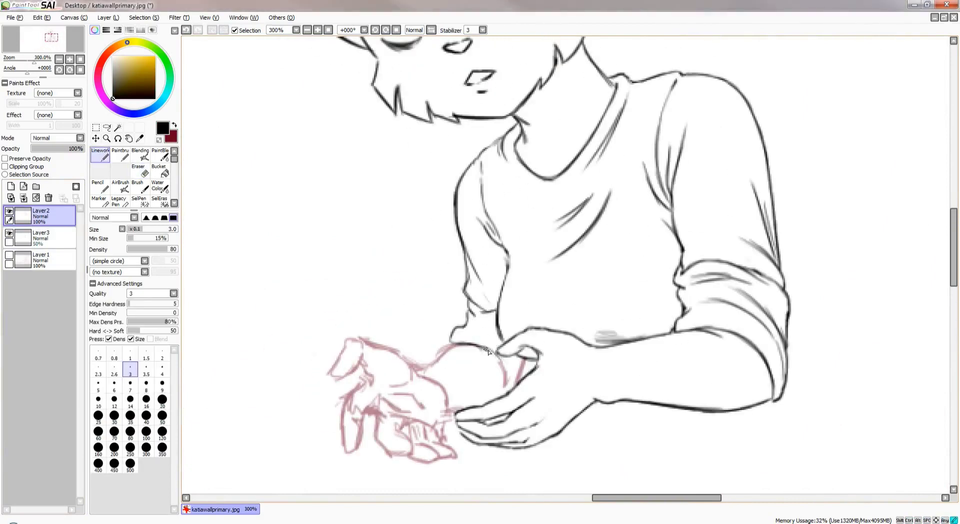
{"action": "scroll", "coordinate": [489, 352], "scroll_direction": "down", "scroll_amount": 1}
{"action": "scroll", "coordinate": [489, 352], "scroll_direction": "up", "scroll_amount": 1}
{"action": "scroll", "coordinate": [631, 260], "scroll_direction": "down", "scroll_amount": 1}
{"action": "scroll", "coordinate": [630, 260], "scroll_direction": "up", "scroll_amount": 1}
{"action": "key", "text": "e"}
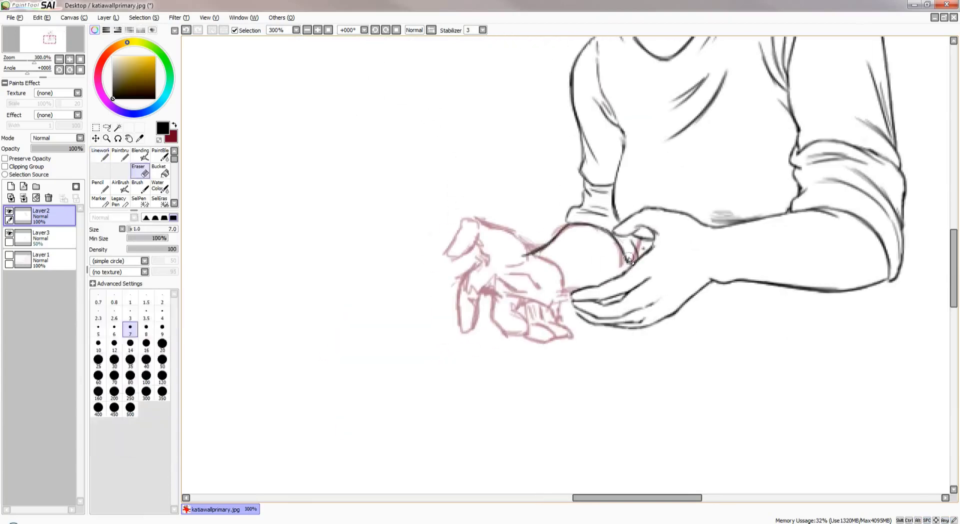
{"action": "key", "text": "e"}
{"action": "scroll", "coordinate": [420, 210], "scroll_direction": "up", "scroll_amount": 1}
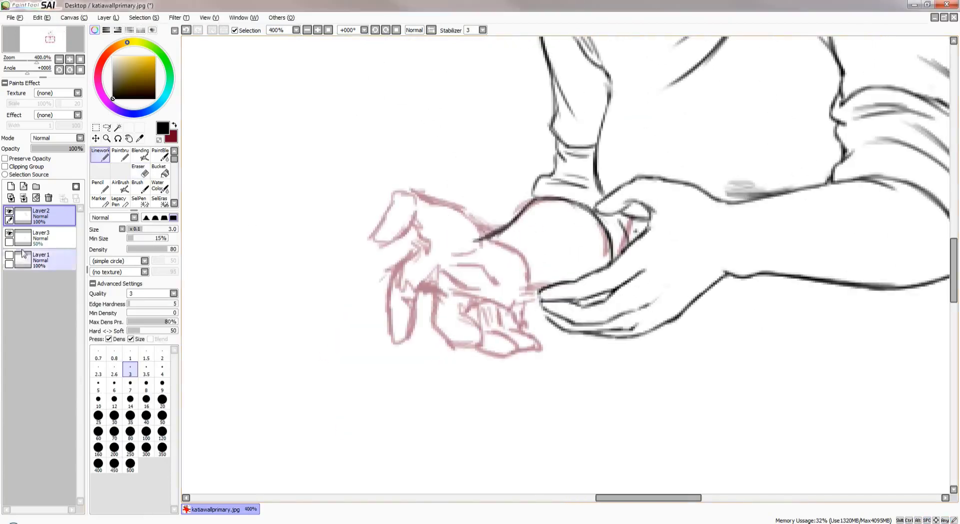
{"action": "left_click_drag", "start_coordinate": [477, 247], "coordinate": [522, 312]}
{"action": "scroll", "coordinate": [450, 216], "scroll_direction": "left", "scroll_amount": 2}
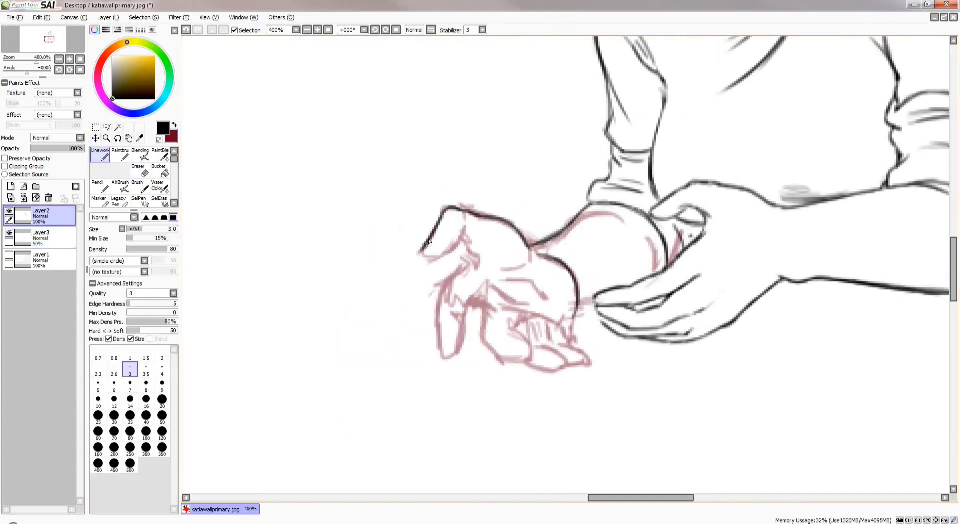
{"action": "scroll", "coordinate": [464, 243], "scroll_direction": "left", "scroll_amount": 2}
{"action": "scroll", "coordinate": [464, 243], "scroll_direction": "down", "scroll_amount": 1}
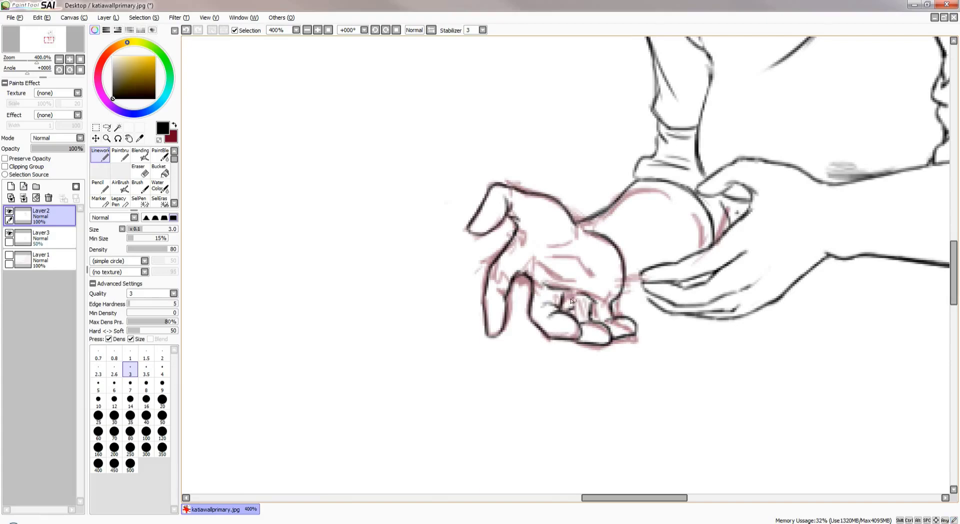
{"action": "scroll", "coordinate": [572, 314], "scroll_direction": "down", "scroll_amount": 2}
{"action": "scroll", "coordinate": [515, 303], "scroll_direction": "up", "scroll_amount": 2}
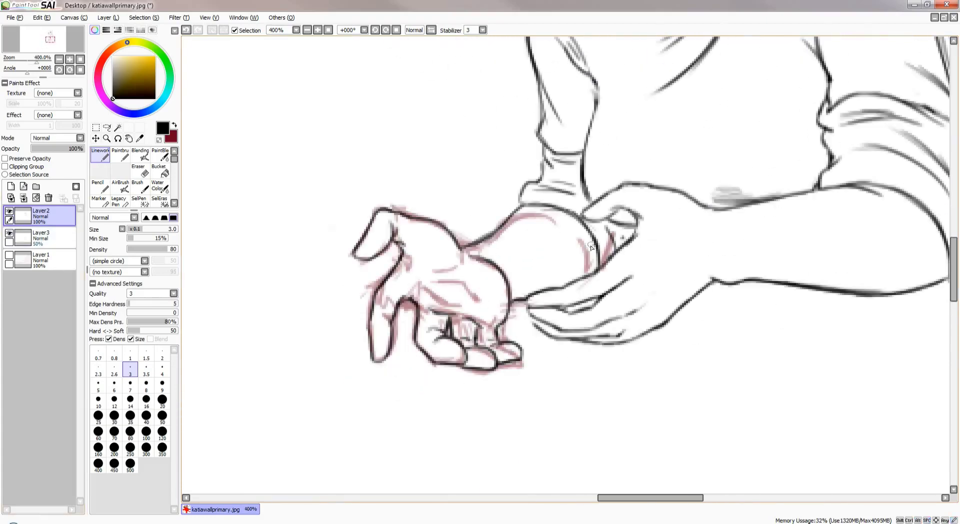
{"action": "scroll", "coordinate": [591, 247], "scroll_direction": "down", "scroll_amount": 5}
Show the rough sketch layer and drag Layer2 below Layer3
{"action": "left_click", "coordinate": [9, 233]}
{"action": "left_click", "coordinate": [9, 255]}
{"action": "left_click_drag", "start_coordinate": [40, 216], "coordinate": [37, 245]}
{"action": "scroll", "coordinate": [527, 190], "scroll_direction": "up", "scroll_amount": 2}
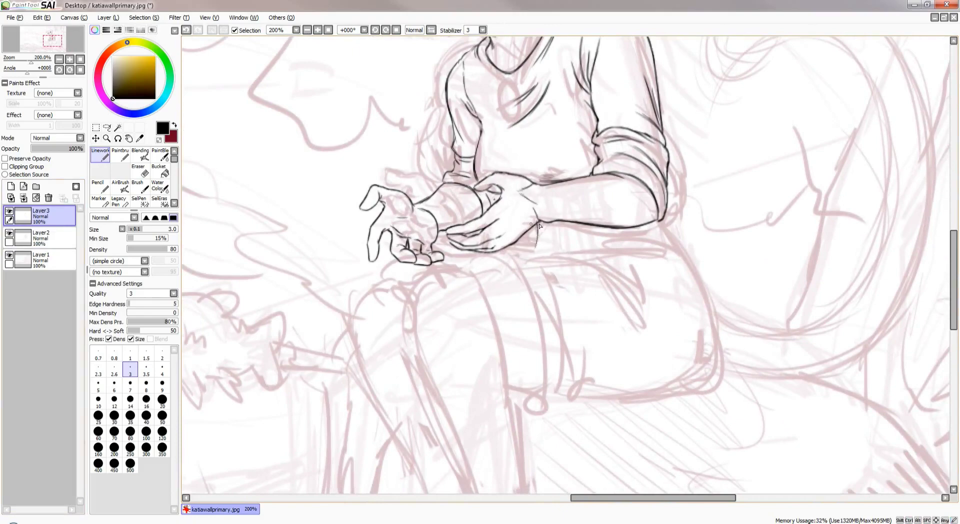
Ink the knee outline, short strokes along the leg edge, and the cuff hem
{"action": "mouse_move", "coordinate": [544, 247]}
{"action": "left_mouse_down"}
{"action": "mouse_move", "coordinate": [513, 274]}
{"action": "mouse_move", "coordinate": [561, 290]}
{"action": "left_mouse_up"}
{"action": "scroll", "coordinate": [562, 290], "scroll_direction": "up", "scroll_amount": 3}
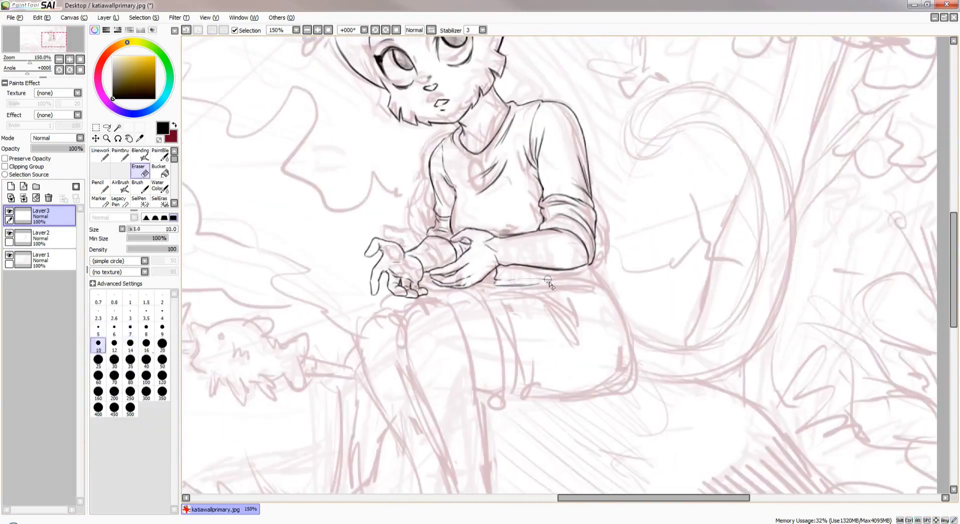
{"action": "scroll", "coordinate": [589, 205], "scroll_direction": "down", "scroll_amount": 4}
{"action": "left_click_drag", "start_coordinate": [633, 311], "coordinate": [637, 334]}
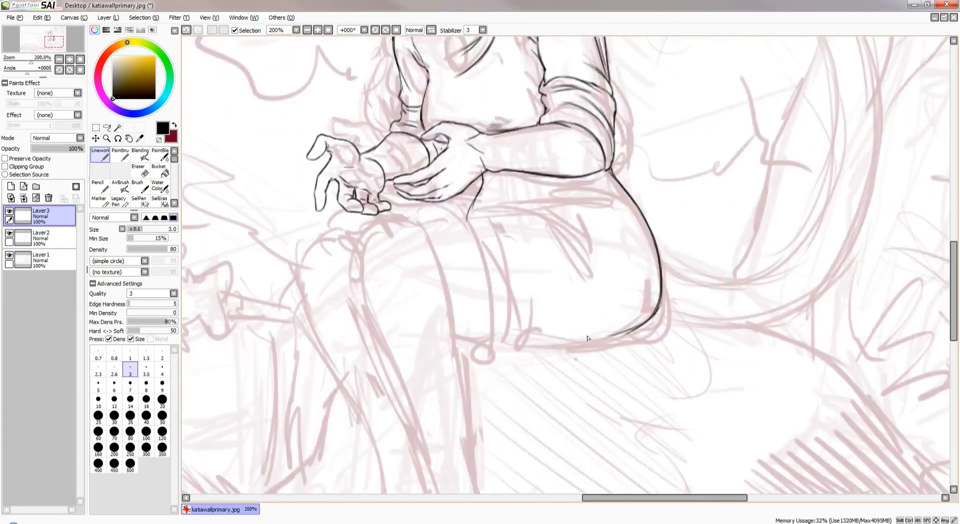
{"action": "scroll", "coordinate": [636, 334], "scroll_direction": "up", "scroll_amount": 1}
{"action": "left_click_drag", "start_coordinate": [531, 345], "coordinate": [410, 369]}
{"action": "scroll", "coordinate": [418, 214], "scroll_direction": "down", "scroll_amount": 1}
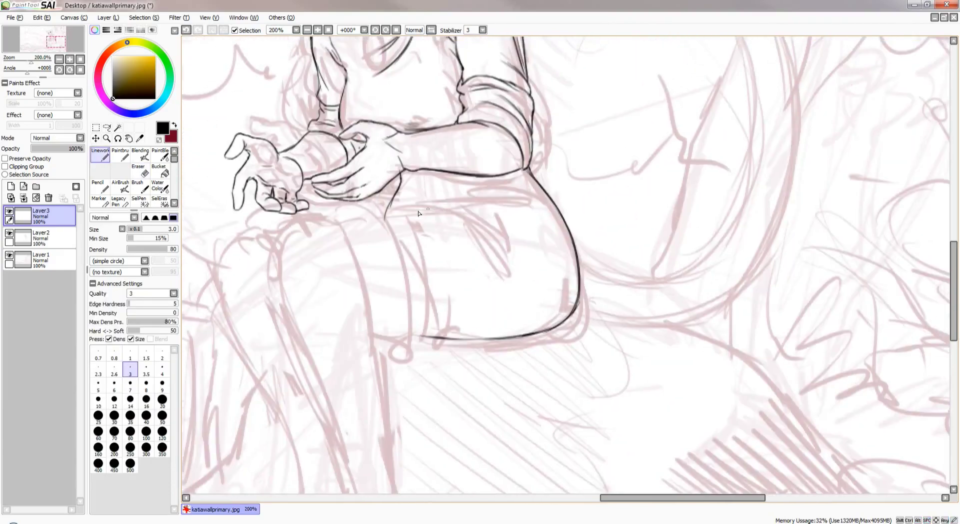
{"action": "left_click_drag", "start_coordinate": [512, 244], "coordinate": [629, 236]}
{"action": "scroll", "coordinate": [533, 209], "scroll_direction": "down", "scroll_amount": 2}
{"action": "left_click_drag", "start_coordinate": [495, 200], "coordinate": [619, 232]}
{"action": "scroll", "coordinate": [654, 222], "scroll_direction": "up", "scroll_amount": 2}
{"action": "scroll", "coordinate": [534, 227], "scroll_direction": "up", "scroll_amount": 1}
{"action": "left_click_drag", "start_coordinate": [428, 195], "coordinate": [449, 185]}
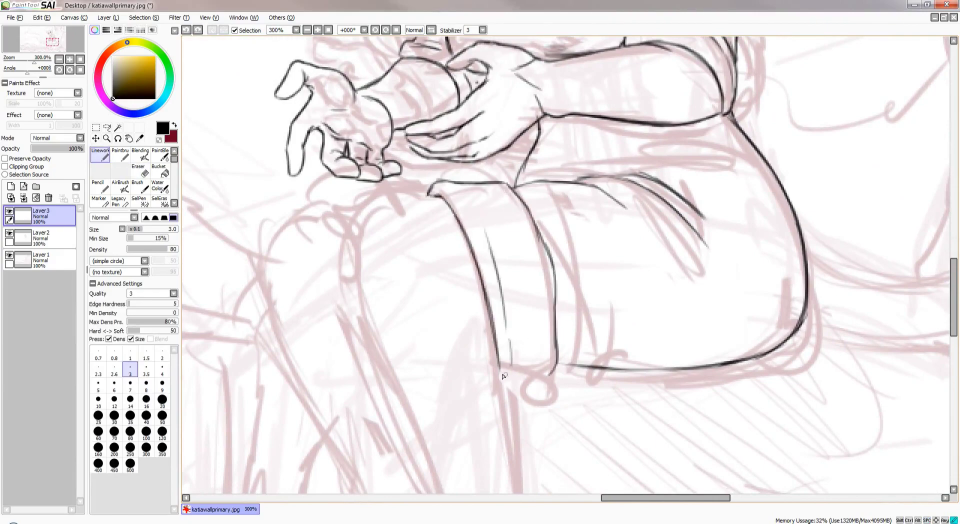
{"action": "scroll", "coordinate": [530, 373], "scroll_direction": "down", "scroll_amount": 1}
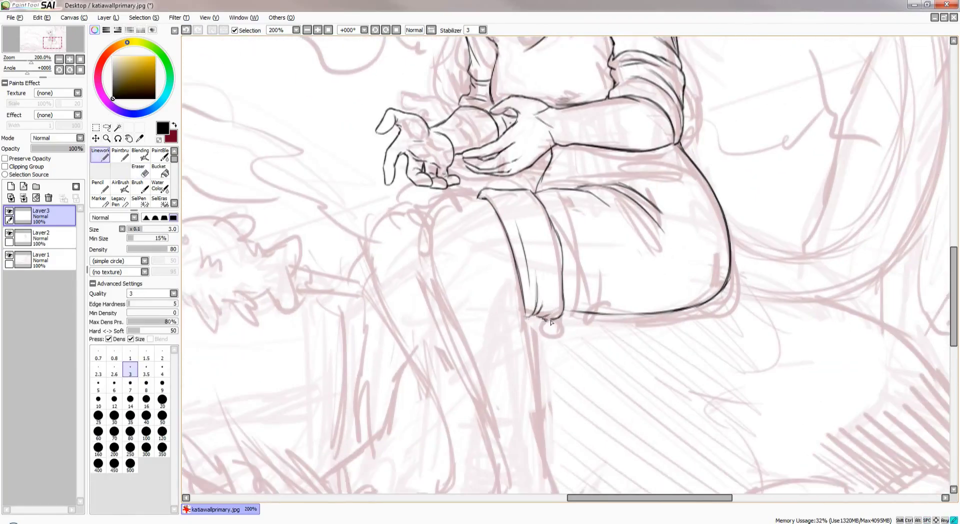
{"action": "scroll", "coordinate": [552, 309], "scroll_direction": "up", "scroll_amount": 1}
{"action": "scroll", "coordinate": [545, 300], "scroll_direction": "up", "scroll_amount": 1}
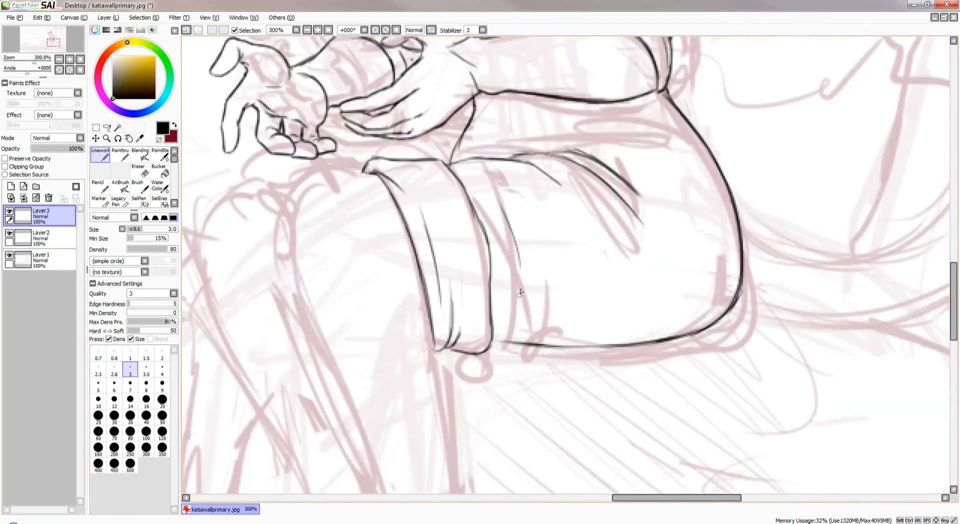
{"action": "left_click_drag", "start_coordinate": [526, 279], "coordinate": [523, 335]}
Ink two long lines across the thigh
{"action": "key", "text": "e"}
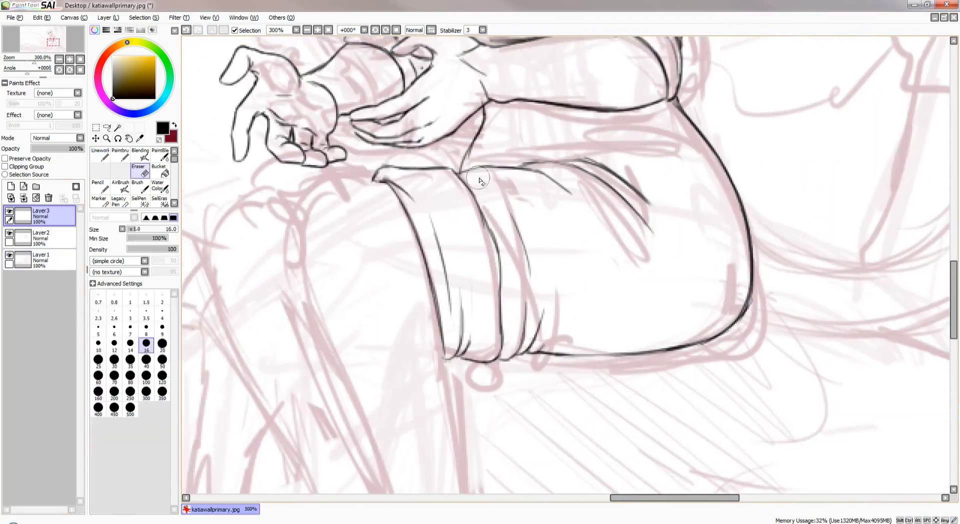
{"action": "key", "text": "n"}
{"action": "mouse_move", "coordinate": [510, 182]}
{"action": "left_mouse_down"}
{"action": "mouse_move", "coordinate": [575, 125]}
{"action": "mouse_move", "coordinate": [630, 153]}
{"action": "left_mouse_up"}
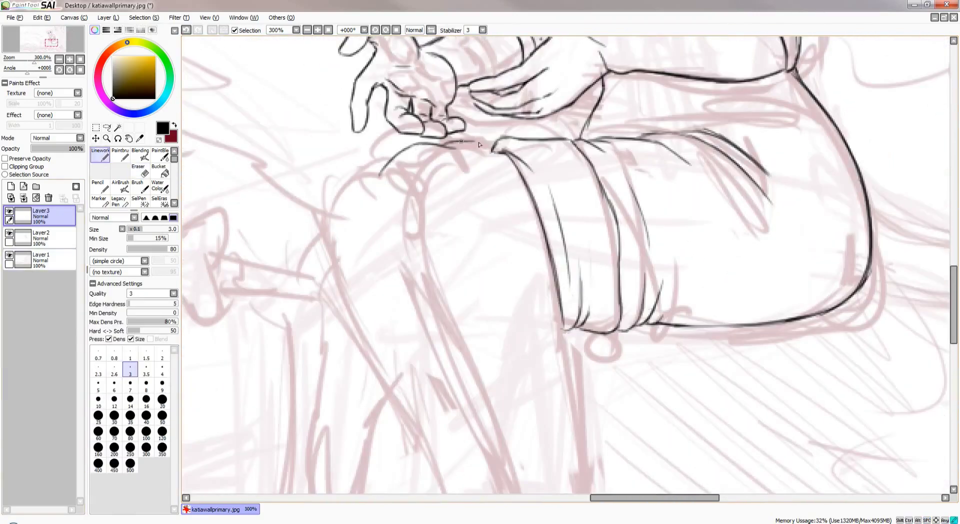
{"action": "left_click_drag", "start_coordinate": [454, 223], "coordinate": [555, 249]}
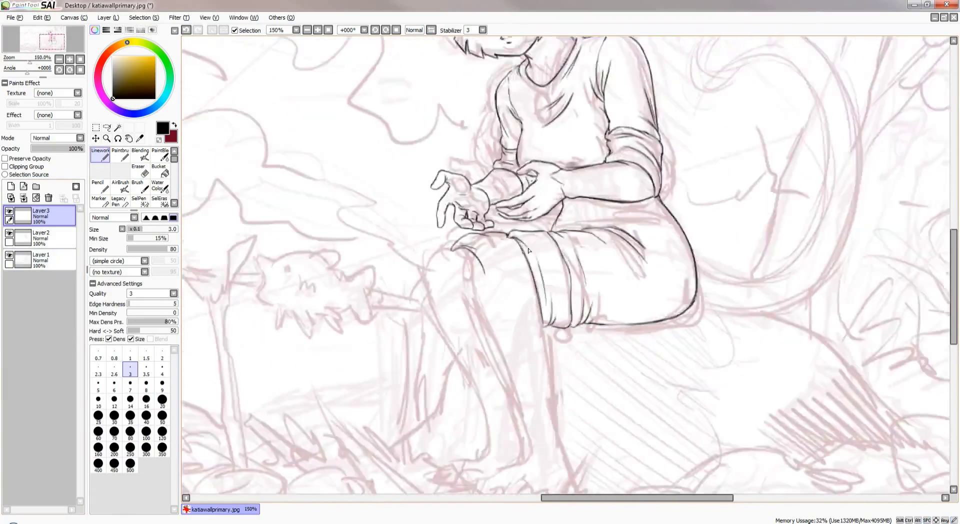
{"action": "scroll", "coordinate": [555, 249], "scroll_direction": "up", "scroll_amount": 1}
{"action": "scroll", "coordinate": [556, 248], "scroll_direction": "down", "scroll_amount": 4}
{"action": "left_click", "coordinate": [23, 198]}
{"action": "key", "text": "e"}
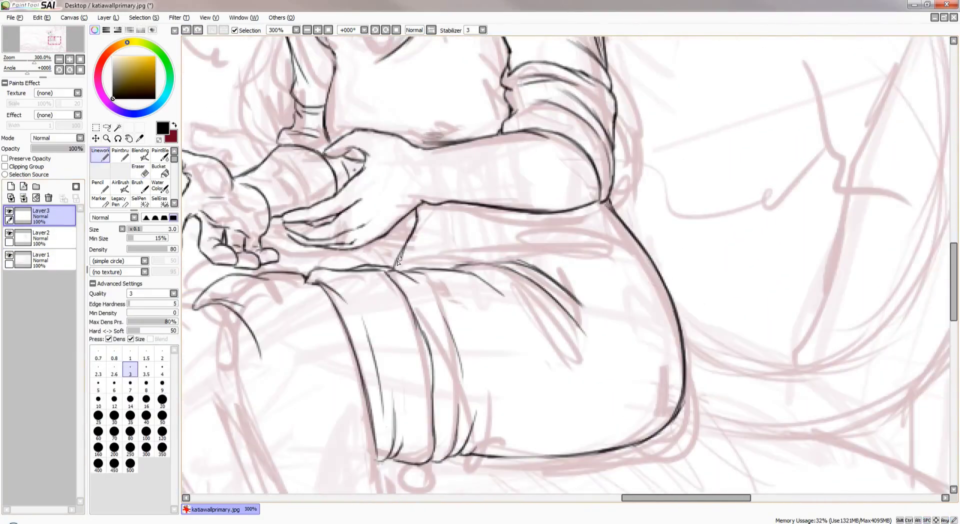
{"action": "left_click_drag", "start_coordinate": [423, 265], "coordinate": [700, 245]}
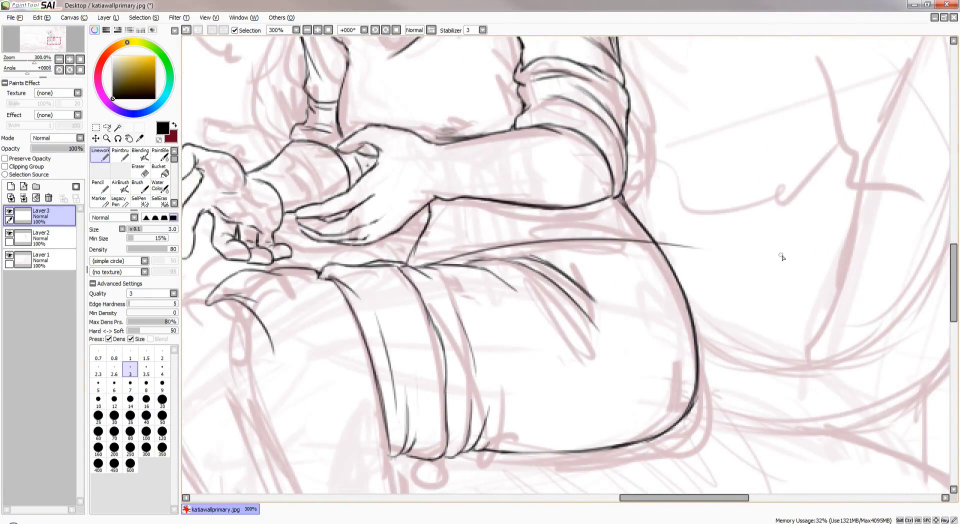
{"action": "mouse_move", "coordinate": [410, 228]}
{"action": "left_mouse_down"}
{"action": "mouse_move", "coordinate": [613, 199]}
{"action": "mouse_move", "coordinate": [640, 204]}
{"action": "left_mouse_up"}
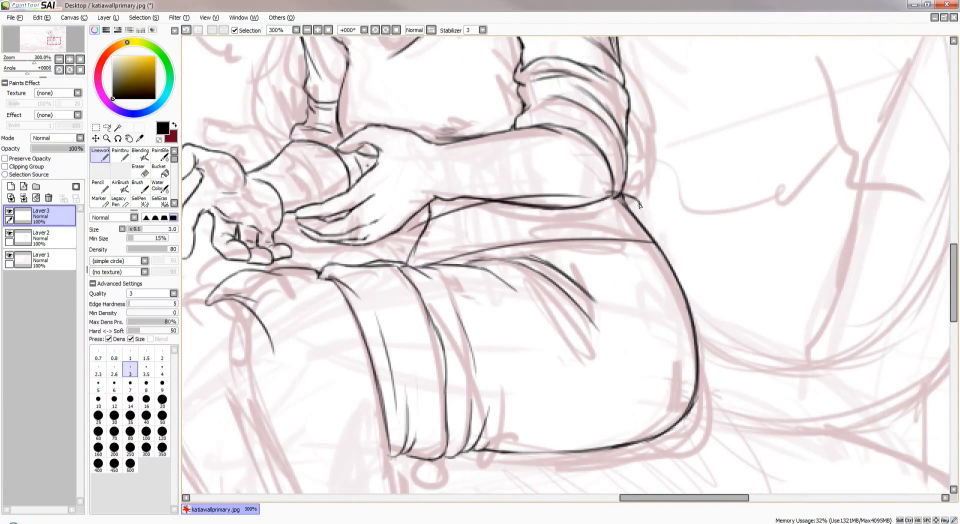
{"action": "scroll", "coordinate": [667, 248], "scroll_direction": "down", "scroll_amount": 4}
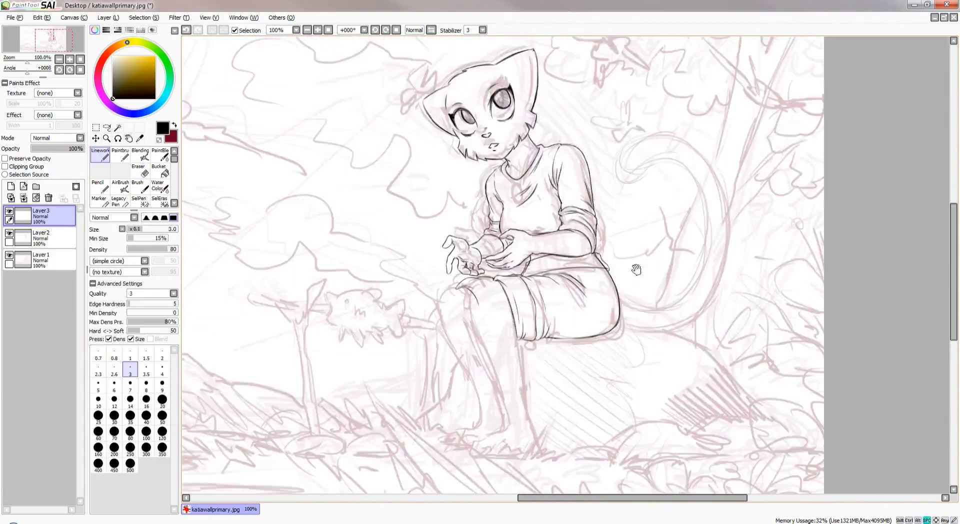
{"action": "scroll", "coordinate": [635, 210], "scroll_direction": "up", "scroll_amount": 2}
{"action": "scroll", "coordinate": [455, 290], "scroll_direction": "down", "scroll_amount": 2}
{"action": "scroll", "coordinate": [449, 245], "scroll_direction": "up", "scroll_amount": 2}
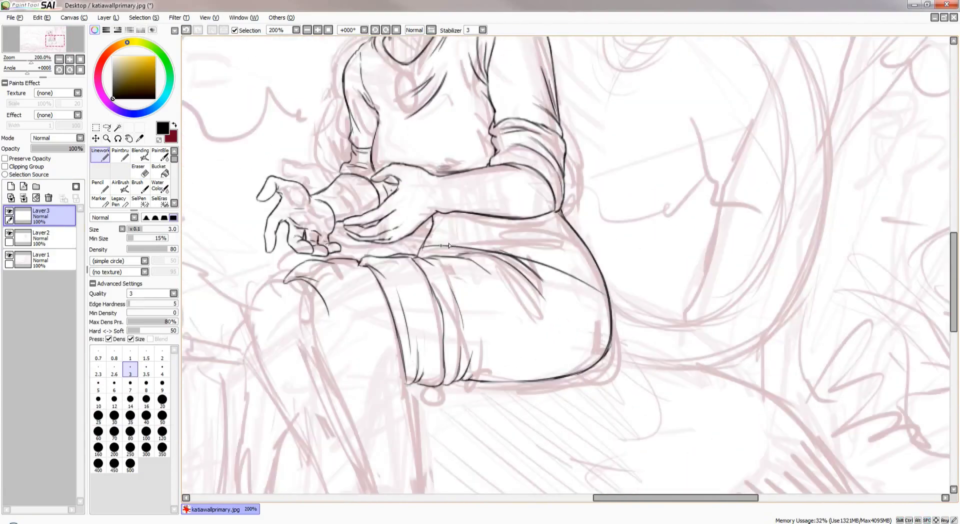
{"action": "scroll", "coordinate": [491, 229], "scroll_direction": "up", "scroll_amount": 2}
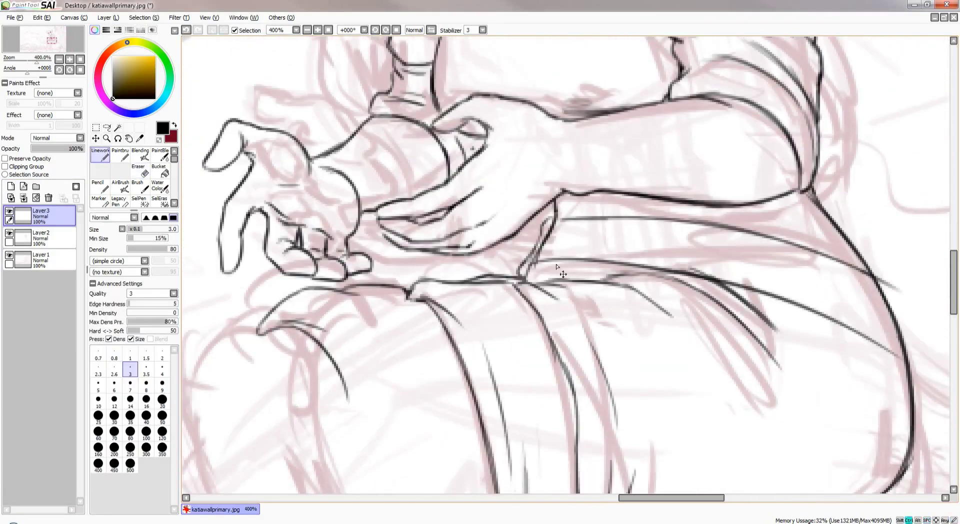
{"action": "scroll", "coordinate": [592, 268], "scroll_direction": "down", "scroll_amount": 1}
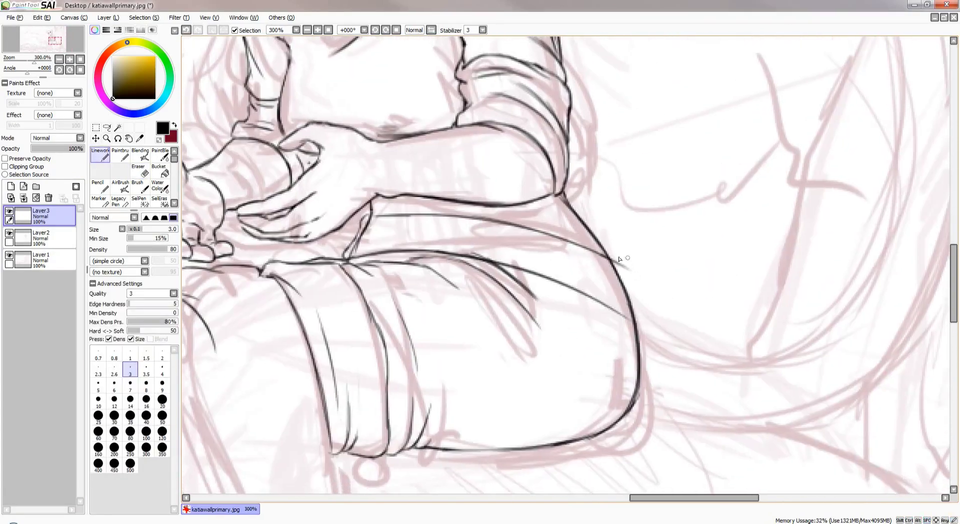
Thicken the brush slightly, add short strokes beside the leg, and erase stray lines
{"action": "key", "text": "bracketright"}
{"action": "key", "text": "bracketright"}
{"action": "left_click_drag", "start_coordinate": [637, 304], "coordinate": [645, 350]}
{"action": "scroll", "coordinate": [626, 340], "scroll_direction": "down", "scroll_amount": 2}
{"action": "left_click_drag", "start_coordinate": [555, 350], "coordinate": [601, 381]}
{"action": "scroll", "coordinate": [508, 241], "scroll_direction": "up", "scroll_amount": 2}
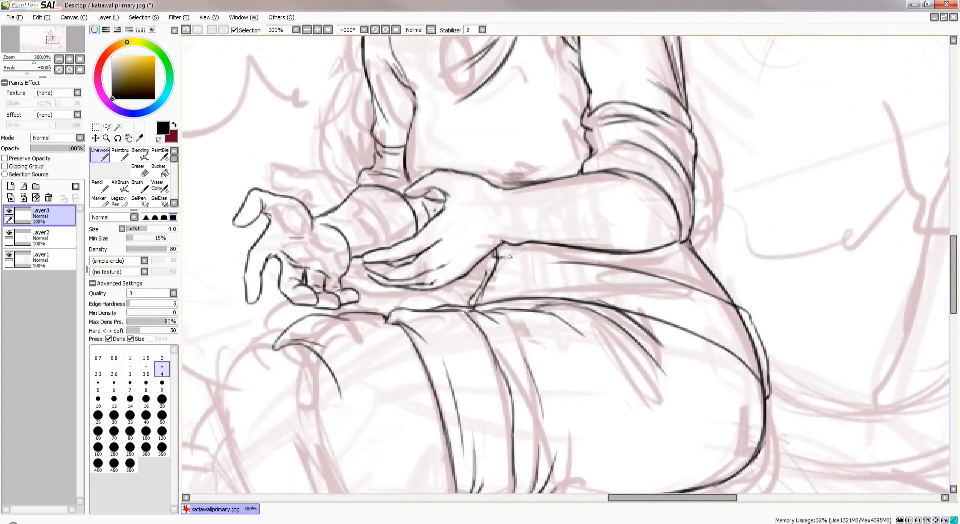
{"action": "left_click_drag", "start_coordinate": [694, 274], "coordinate": [589, 237]}
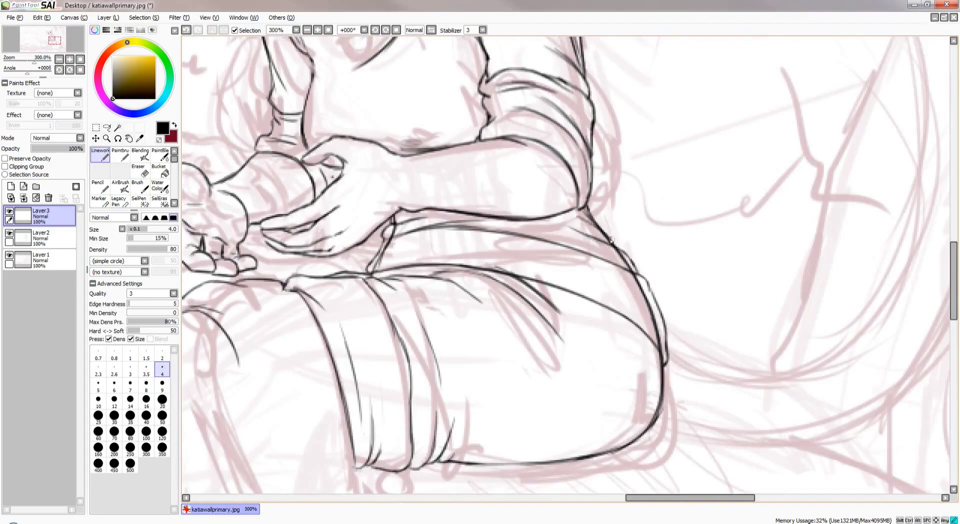
{"action": "key", "text": "e"}
{"action": "mouse_move", "coordinate": [376, 218]}
{"action": "left_mouse_down"}
{"action": "mouse_move", "coordinate": [448, 220]}
{"action": "mouse_move", "coordinate": [355, 266]}
{"action": "mouse_move", "coordinate": [265, 281]}
{"action": "left_mouse_up"}
{"action": "scroll", "coordinate": [266, 280], "scroll_direction": "up", "scroll_amount": 2}
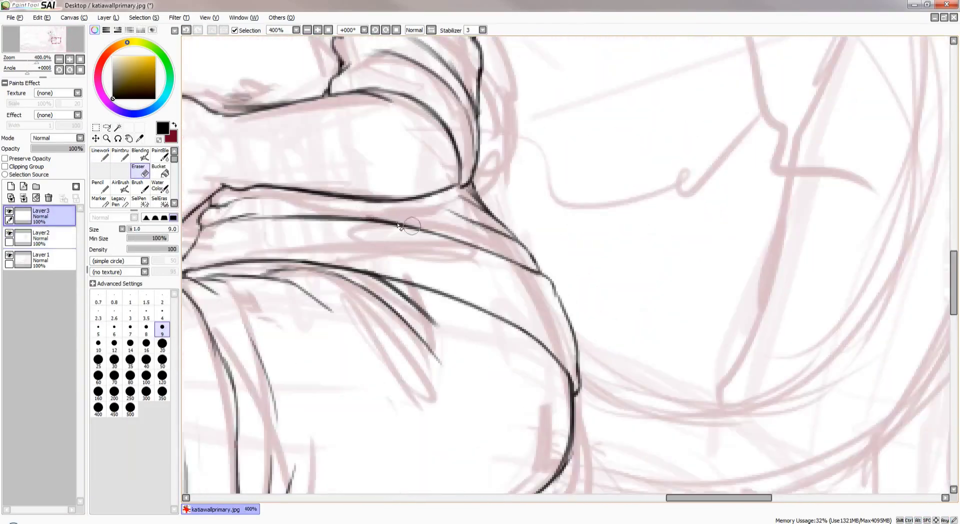
{"action": "scroll", "coordinate": [265, 280], "scroll_direction": "down", "scroll_amount": 3}
{"action": "key", "text": "n"}
{"action": "scroll", "coordinate": [532, 250], "scroll_direction": "up", "scroll_amount": 3}
{"action": "scroll", "coordinate": [532, 250], "scroll_direction": "down", "scroll_amount": 2}
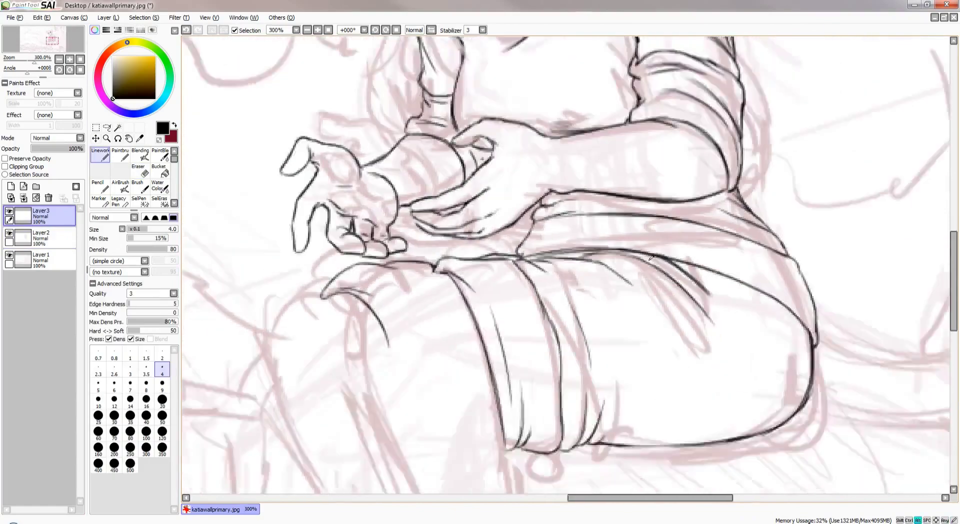
{"action": "scroll", "coordinate": [570, 242], "scroll_direction": "up", "scroll_amount": 2}
Ink a thin line along the thigh and toggle the rough sketch to check the lines
{"action": "left_click_drag", "start_coordinate": [468, 244], "coordinate": [529, 234]}
{"action": "scroll", "coordinate": [528, 234], "scroll_direction": "down", "scroll_amount": 2}
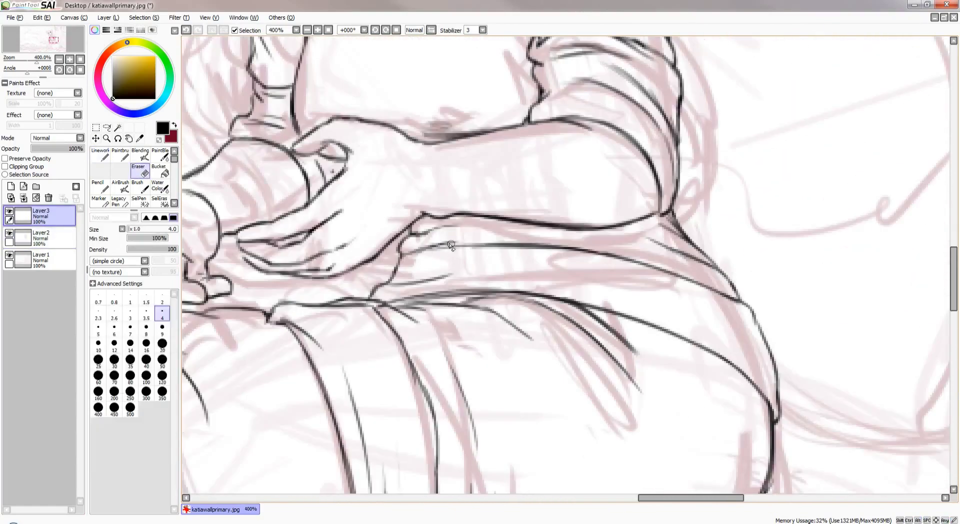
{"action": "scroll", "coordinate": [484, 273], "scroll_direction": "up", "scroll_amount": 1}
{"action": "scroll", "coordinate": [536, 301], "scroll_direction": "down", "scroll_amount": 2}
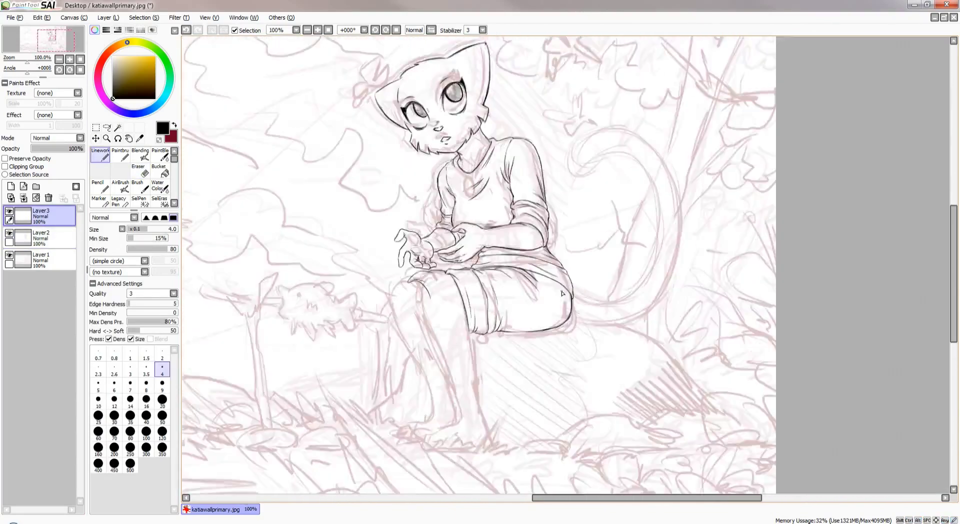
{"action": "scroll", "coordinate": [598, 330], "scroll_direction": "down", "scroll_amount": 1}
{"action": "scroll", "coordinate": [350, 260], "scroll_direction": "up", "scroll_amount": 3}
{"action": "key", "text": "e"}
{"action": "scroll", "coordinate": [338, 252], "scroll_direction": "down", "scroll_amount": 3}
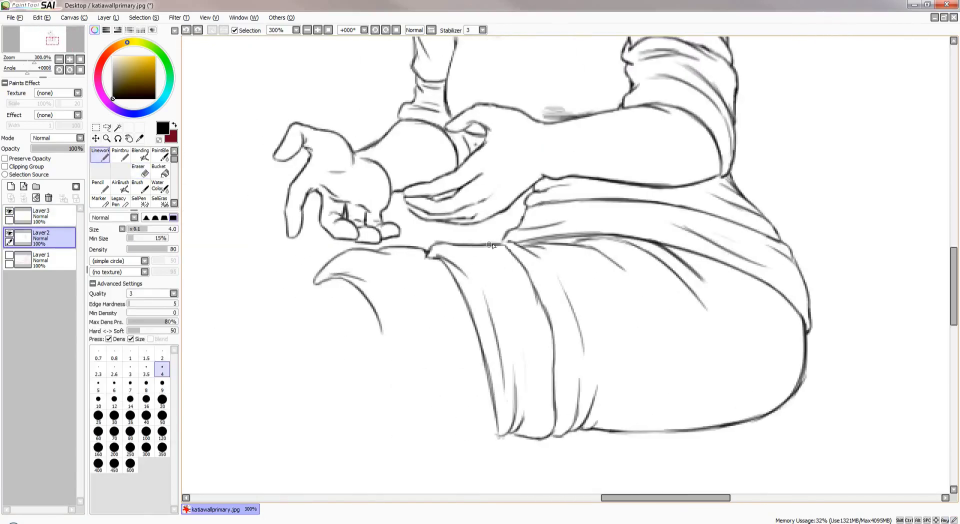
{"action": "scroll", "coordinate": [588, 229], "scroll_direction": "up", "scroll_amount": 2}
{"action": "key", "text": "n"}
{"action": "scroll", "coordinate": [589, 229], "scroll_direction": "up", "scroll_amount": 1}
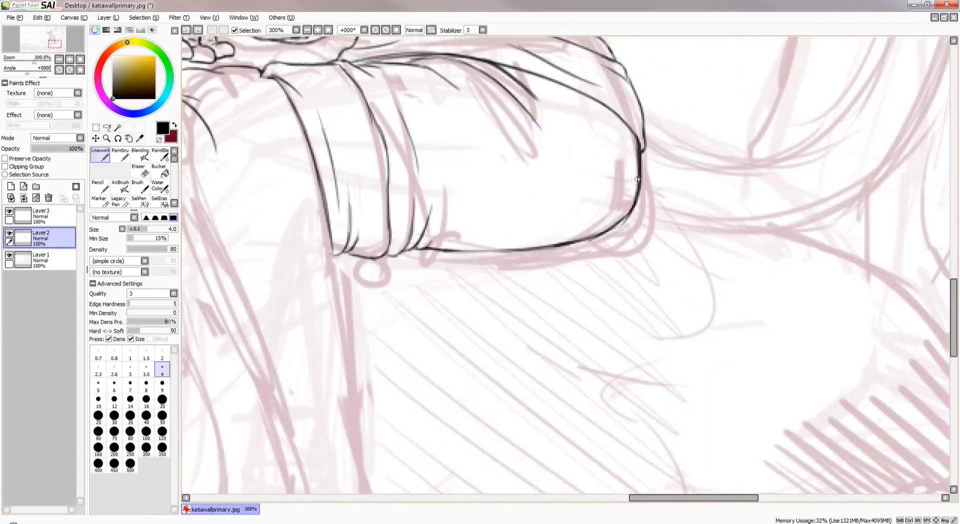
{"action": "scroll", "coordinate": [580, 245], "scroll_direction": "down", "scroll_amount": 2}
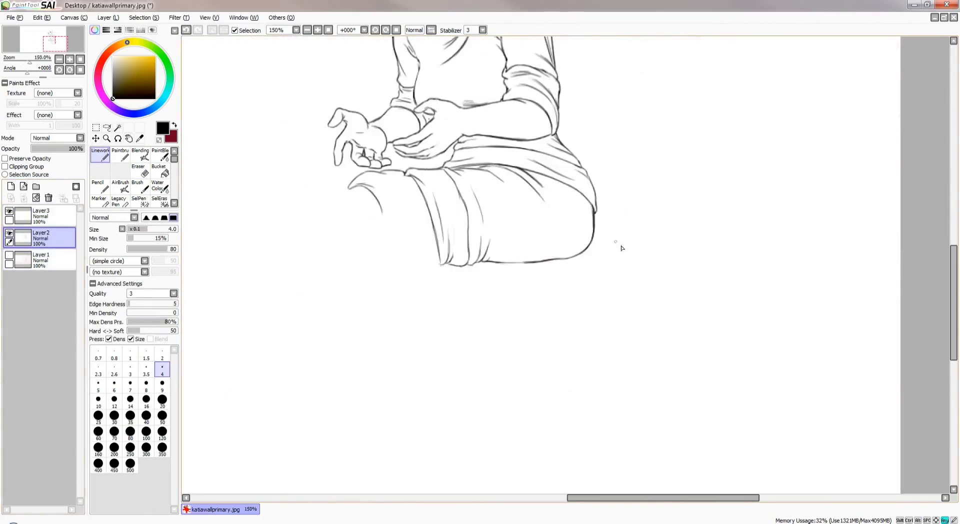
{"action": "key", "text": "e"}
{"action": "key", "text": "n"}
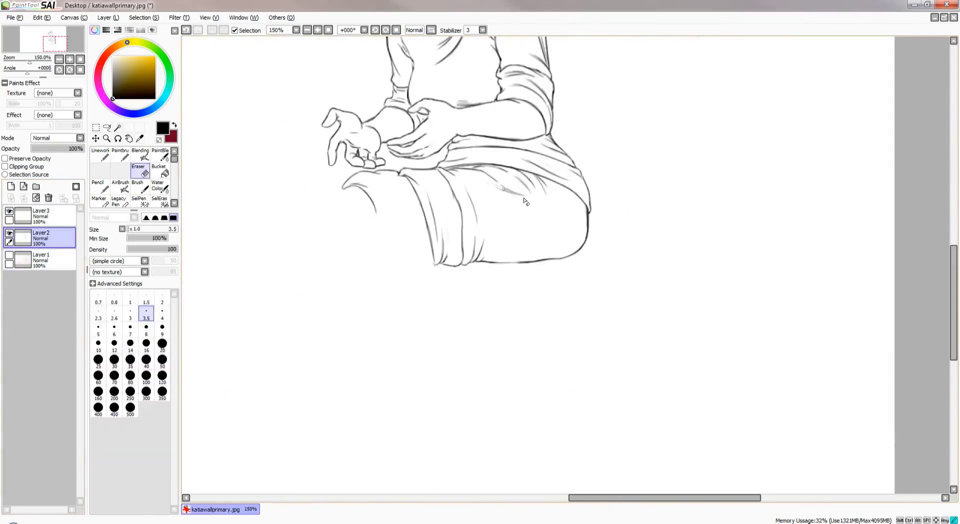
{"action": "scroll", "coordinate": [533, 200], "scroll_direction": "down", "scroll_amount": 2}
{"action": "scroll", "coordinate": [541, 267], "scroll_direction": "up", "scroll_amount": 2}
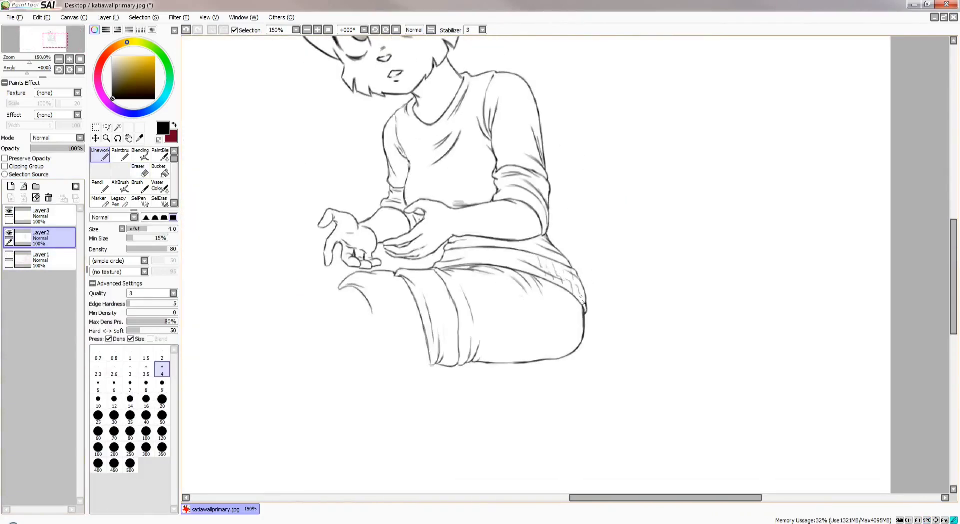
{"action": "scroll", "coordinate": [523, 261], "scroll_direction": "left", "scroll_amount": 1}
{"action": "scroll", "coordinate": [459, 269], "scroll_direction": "down", "scroll_amount": 2}
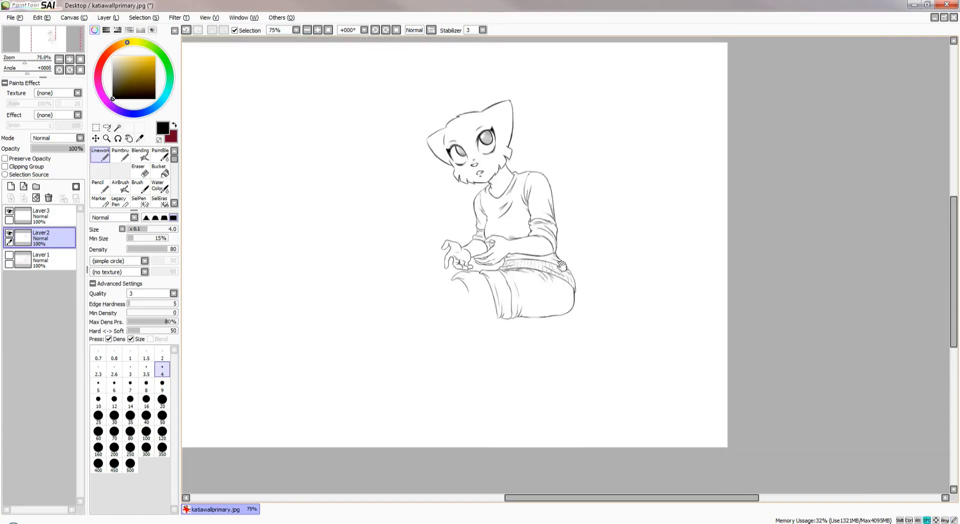
{"action": "scroll", "coordinate": [516, 284], "scroll_direction": "up", "scroll_amount": 2}
On a new layer, draw dark-red guide lines down the shirt and back to the hip
{"action": "key", "text": "ctrl+shift+n"}
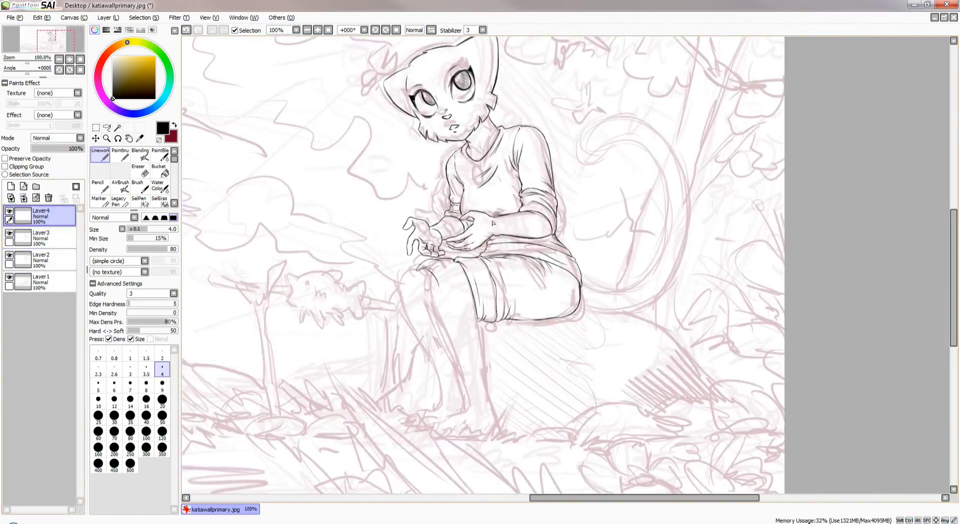
{"action": "key", "text": "x"}
{"action": "left_click_drag", "start_coordinate": [478, 141], "coordinate": [497, 210]}
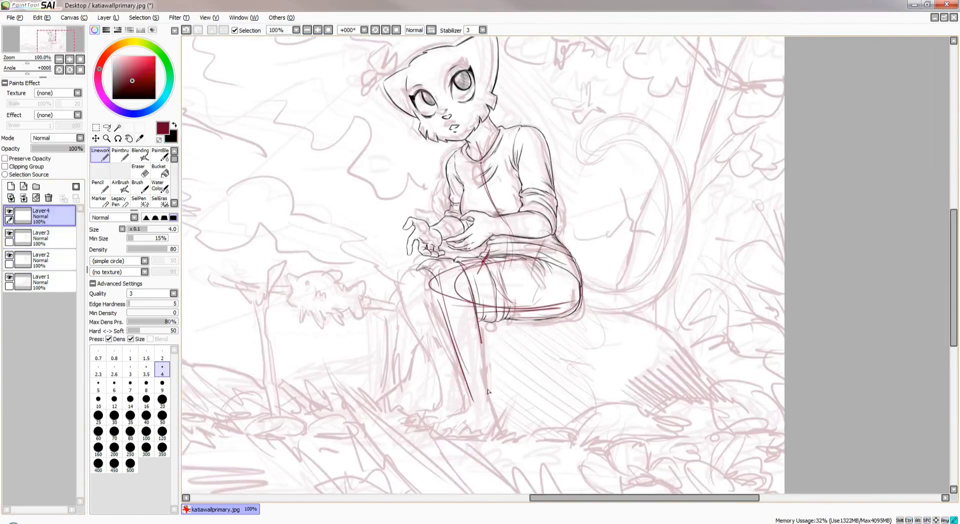
{"action": "key", "text": "ctrl+t"}
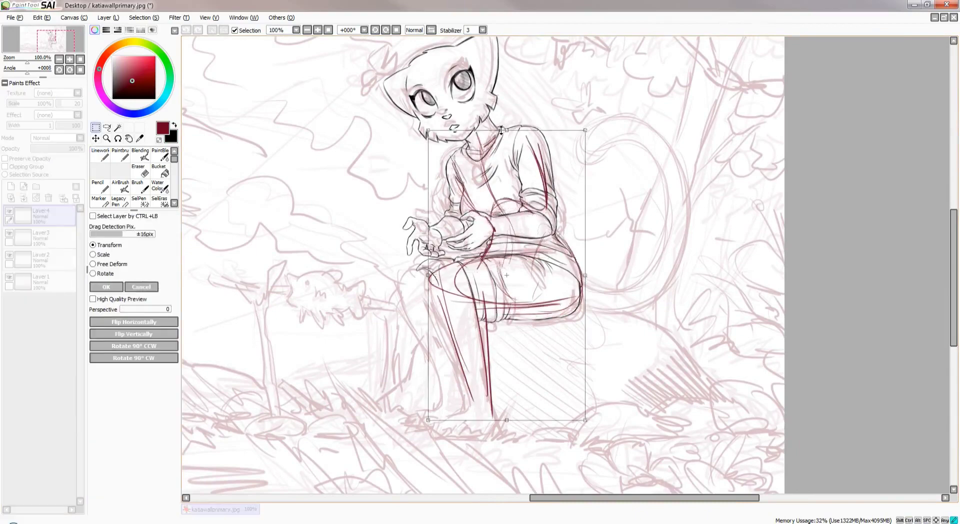
{"action": "key", "text": "Escape"}
{"action": "left_click_drag", "start_coordinate": [542, 170], "coordinate": [585, 289]}
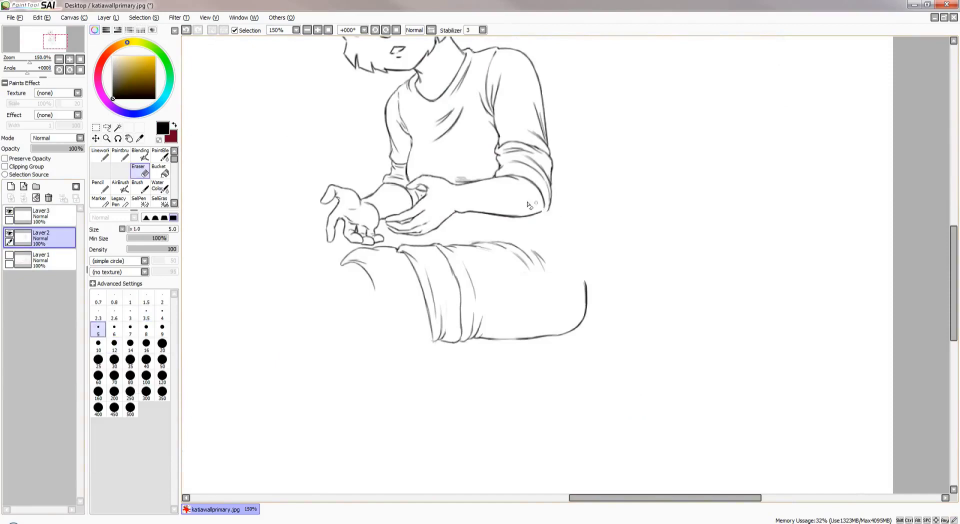
Close the gap in the pants outline with a clean Linework stroke
{"action": "key", "text": "n"}
{"action": "scroll", "coordinate": [529, 205], "scroll_direction": "up", "scroll_amount": 1}
{"action": "scroll", "coordinate": [480, 235], "scroll_direction": "down", "scroll_amount": 1}
{"action": "scroll", "coordinate": [508, 219], "scroll_direction": "up", "scroll_amount": 1}
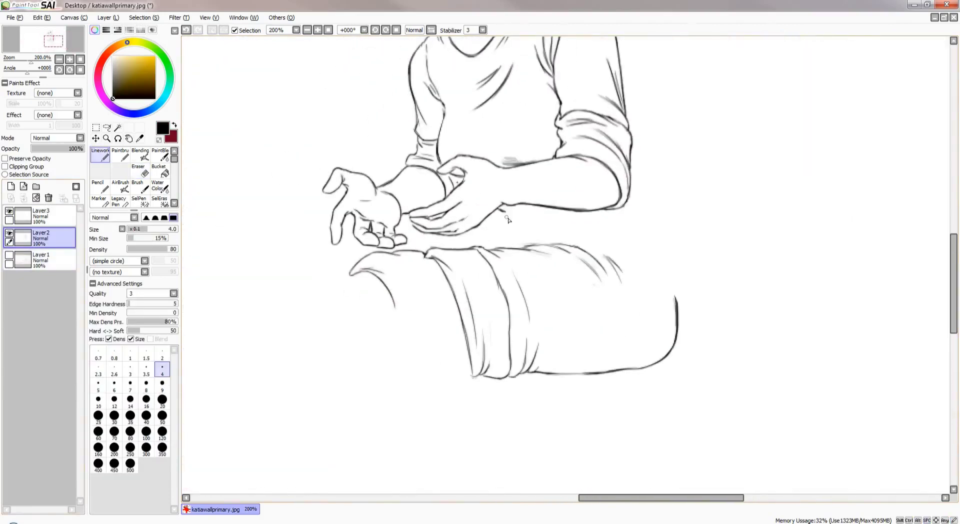
{"action": "scroll", "coordinate": [492, 243], "scroll_direction": "down", "scroll_amount": 1}
{"action": "left_click_drag", "start_coordinate": [590, 284], "coordinate": [595, 343]}
Undo the faint sketchy strokes across the knee
{"action": "scroll", "coordinate": [593, 317], "scroll_direction": "down", "scroll_amount": 1}
{"action": "scroll", "coordinate": [410, 288], "scroll_direction": "up", "scroll_amount": 2}
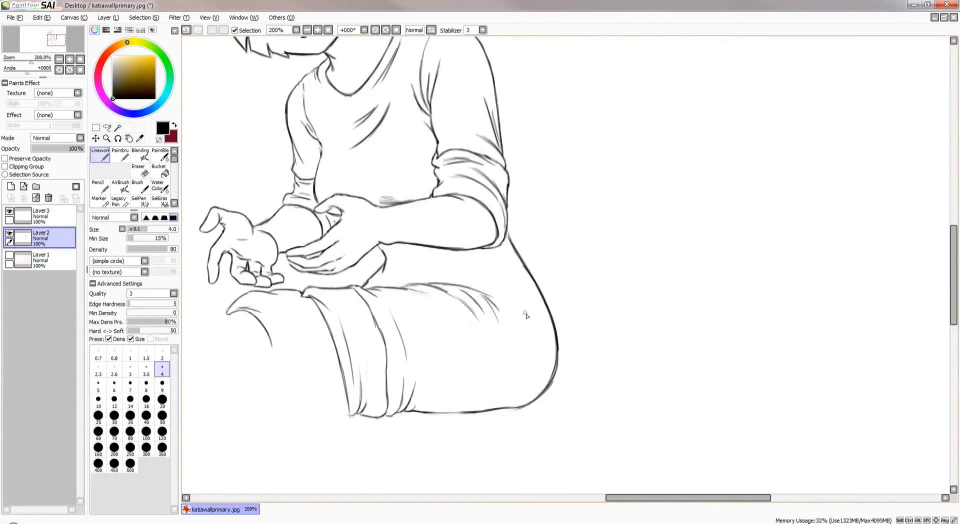
{"action": "key", "text": "ctrl+z"}
Draw the button and collar line of the shirt's placket
{"action": "scroll", "coordinate": [525, 300], "scroll_direction": "down", "scroll_amount": 2}
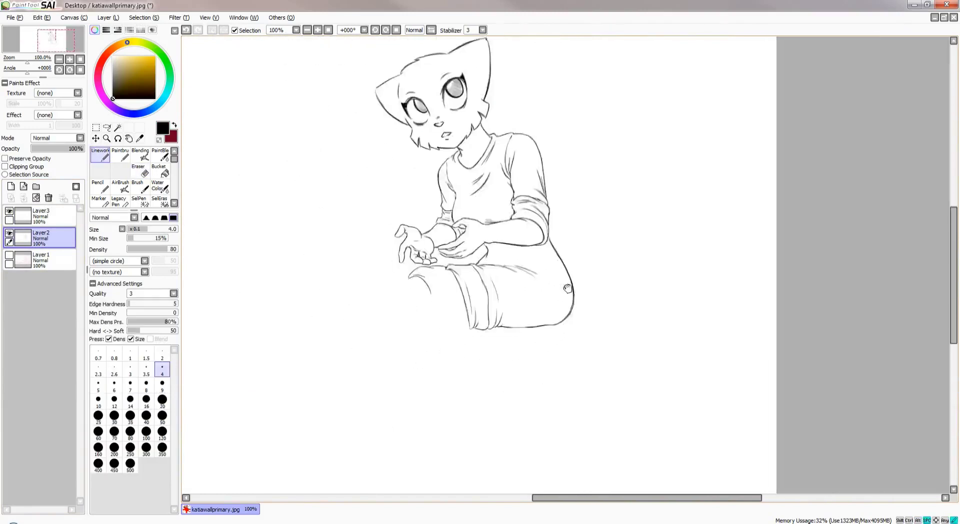
{"action": "scroll", "coordinate": [551, 295], "scroll_direction": "up", "scroll_amount": 2}
{"action": "scroll", "coordinate": [586, 284], "scroll_direction": "down", "scroll_amount": 2}
{"action": "scroll", "coordinate": [586, 284], "scroll_direction": "up", "scroll_amount": 2}
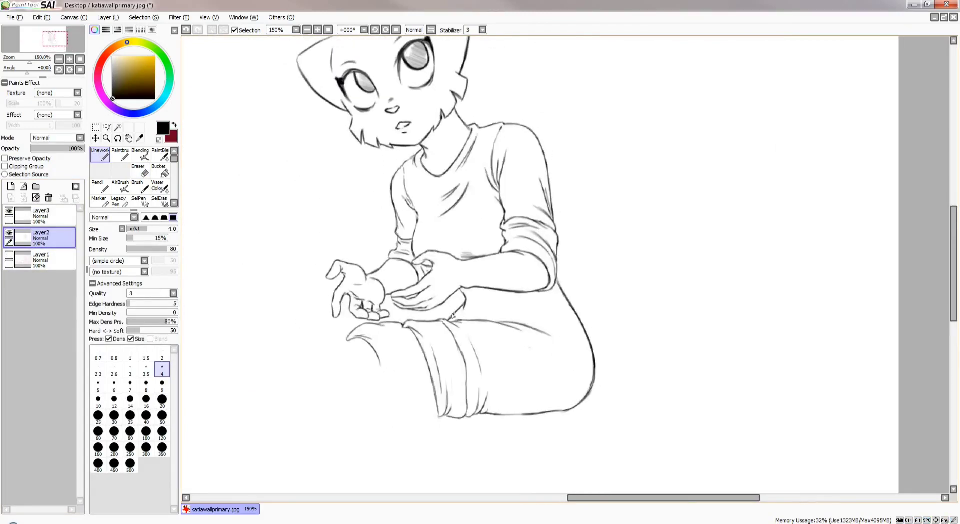
{"action": "scroll", "coordinate": [209, 234], "scroll_direction": "up", "scroll_amount": 1}
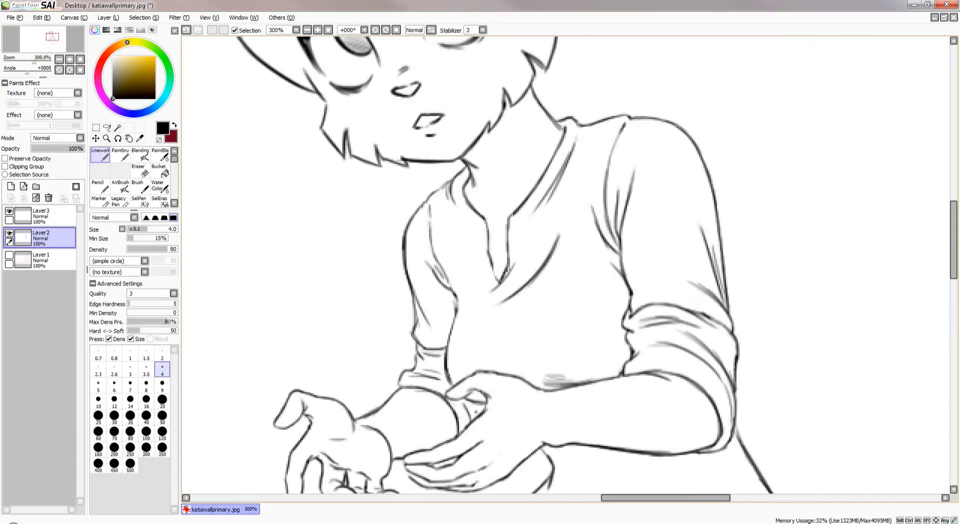
{"action": "mouse_move", "coordinate": [517, 226]}
{"action": "left_mouse_down"}
{"action": "mouse_move", "coordinate": [515, 241]}
{"action": "mouse_move", "coordinate": [488, 252]}
{"action": "mouse_move", "coordinate": [503, 273]}
{"action": "left_mouse_up"}
Make Layer3 the active layer for new lines
{"action": "scroll", "coordinate": [500, 270], "scroll_direction": "down", "scroll_amount": 2}
{"action": "scroll", "coordinate": [551, 226], "scroll_direction": "up", "scroll_amount": 2}
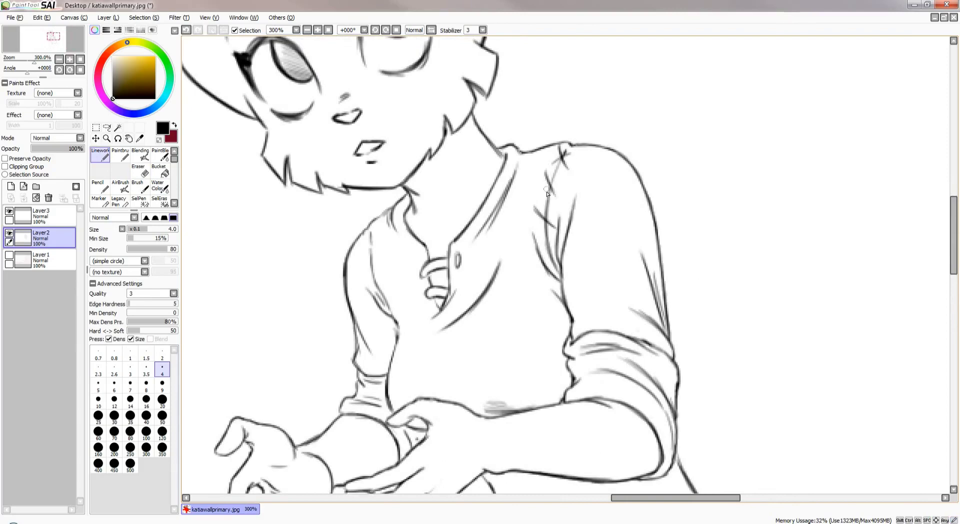
{"action": "scroll", "coordinate": [547, 193], "scroll_direction": "down", "scroll_amount": 2}
{"action": "scroll", "coordinate": [572, 295], "scroll_direction": "up", "scroll_amount": 1}
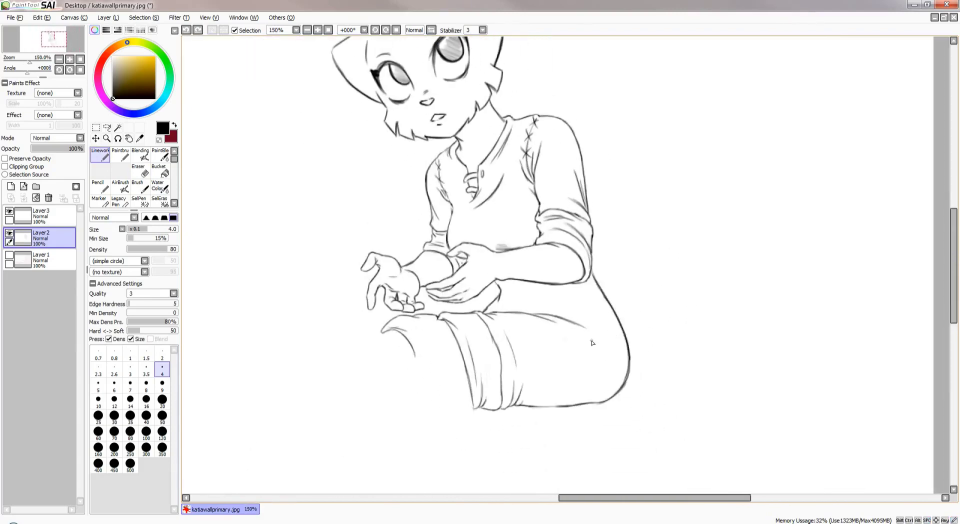
{"action": "left_click", "coordinate": [48, 215]}
Ink the belt and close the rounded top of its belt loop at the waist
{"action": "scroll", "coordinate": [565, 312], "scroll_direction": "up", "scroll_amount": 1}
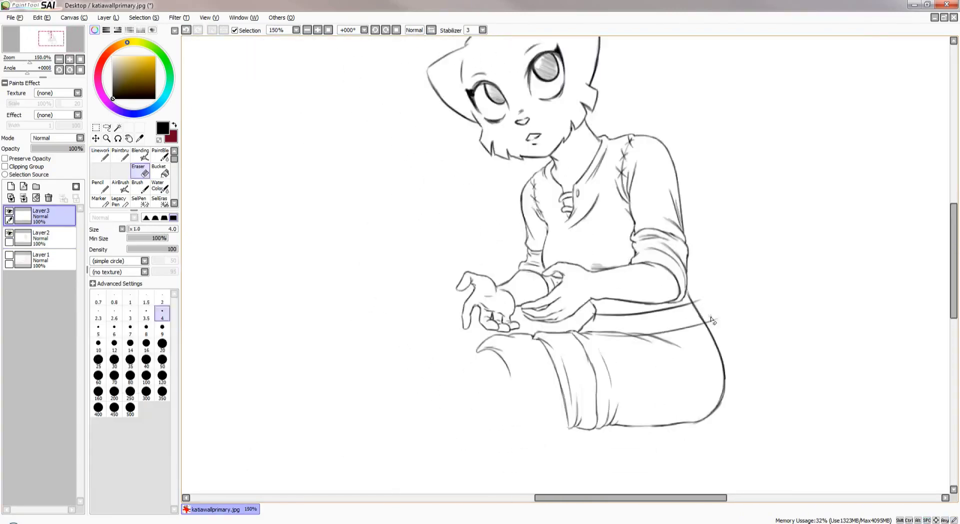
{"action": "scroll", "coordinate": [575, 315], "scroll_direction": "down", "scroll_amount": 1}
{"action": "scroll", "coordinate": [617, 320], "scroll_direction": "down", "scroll_amount": 1}
{"action": "scroll", "coordinate": [617, 321], "scroll_direction": "up", "scroll_amount": 2}
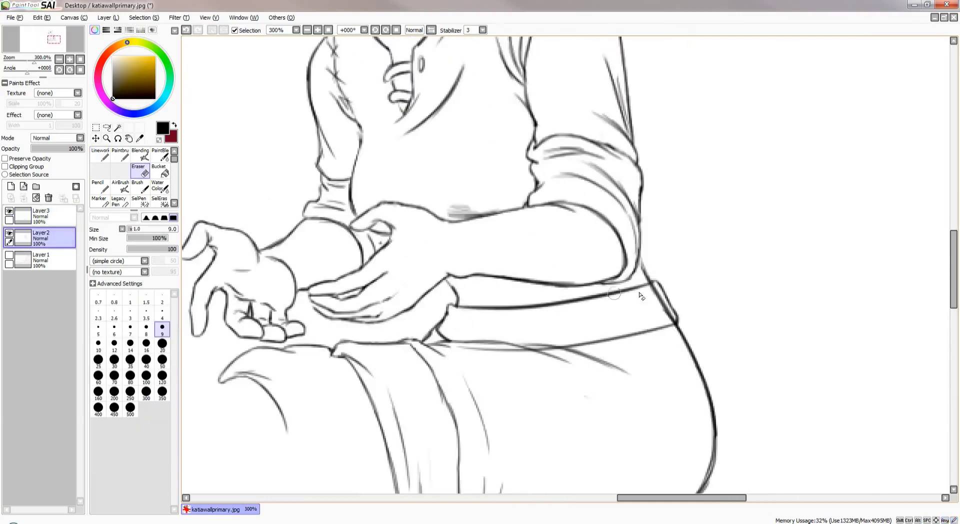
{"action": "scroll", "coordinate": [551, 280], "scroll_direction": "down", "scroll_amount": 1}
{"action": "scroll", "coordinate": [539, 236], "scroll_direction": "up", "scroll_amount": 2}
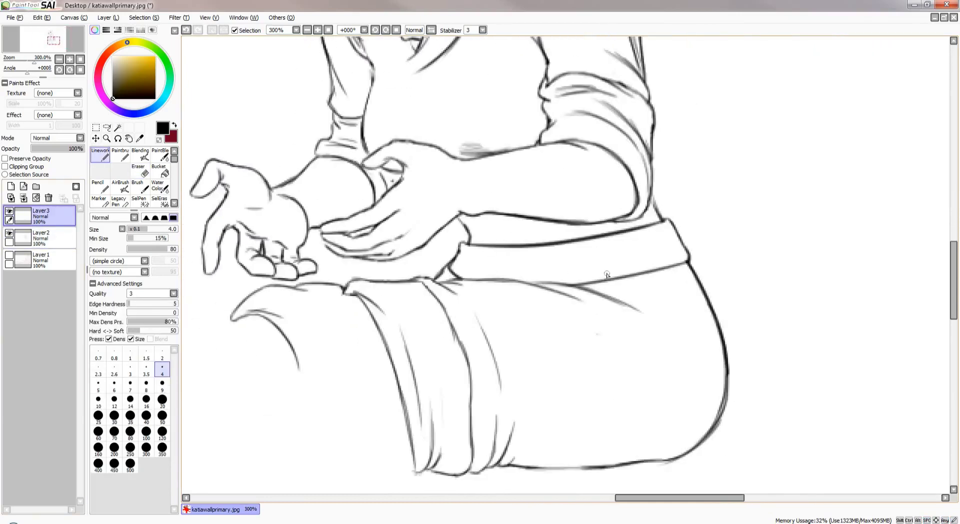
{"action": "left_click_drag", "start_coordinate": [549, 291], "coordinate": [555, 235]}
{"action": "scroll", "coordinate": [540, 270], "scroll_direction": "down", "scroll_amount": 2}
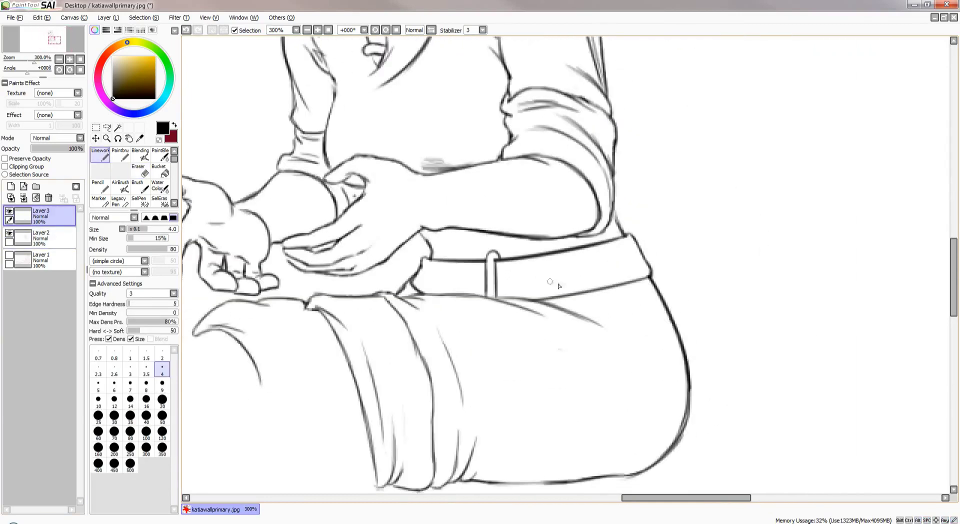
{"action": "scroll", "coordinate": [529, 269], "scroll_direction": "up", "scroll_amount": 1}
{"action": "scroll", "coordinate": [533, 296], "scroll_direction": "down", "scroll_amount": 1}
Show the pink sketch layer again
{"action": "scroll", "coordinate": [467, 261], "scroll_direction": "up", "scroll_amount": 2}
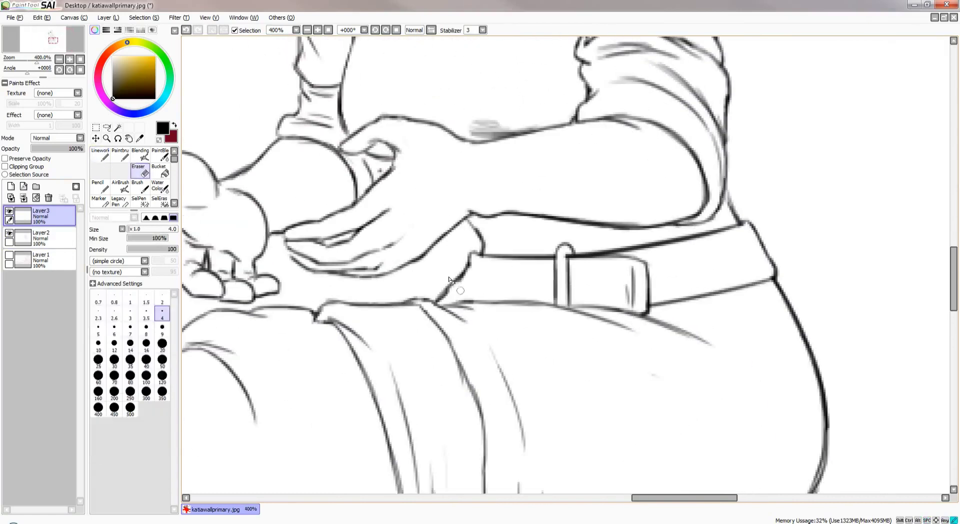
{"action": "scroll", "coordinate": [467, 262], "scroll_direction": "down", "scroll_amount": 3}
{"action": "scroll", "coordinate": [414, 258], "scroll_direction": "up", "scroll_amount": 2}
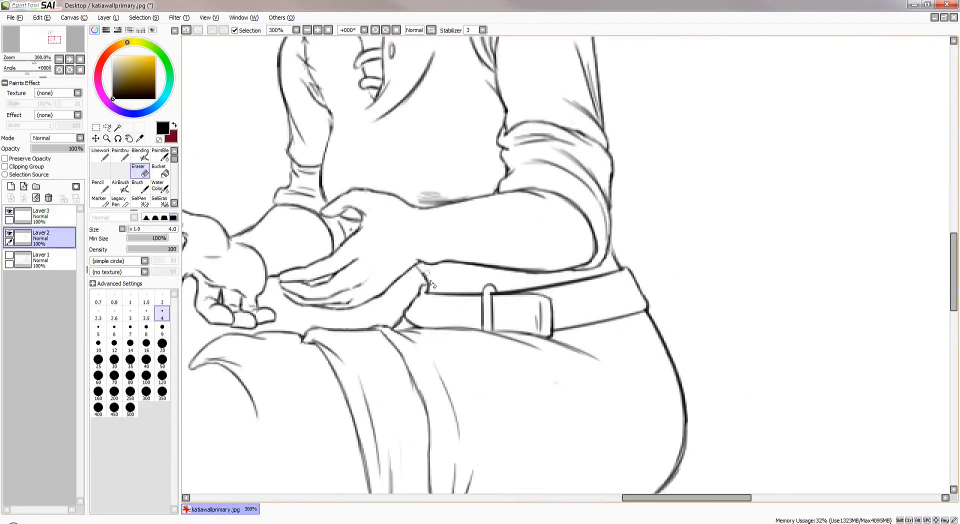
{"action": "scroll", "coordinate": [570, 299], "scroll_direction": "down", "scroll_amount": 3}
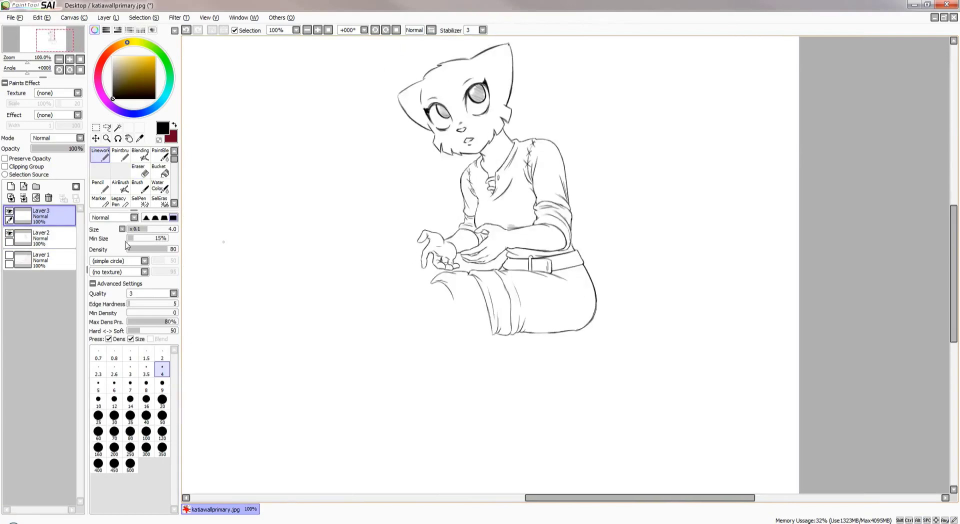
{"action": "left_click", "coordinate": [9, 255]}
{"action": "scroll", "coordinate": [456, 110], "scroll_direction": "up", "scroll_amount": 2}
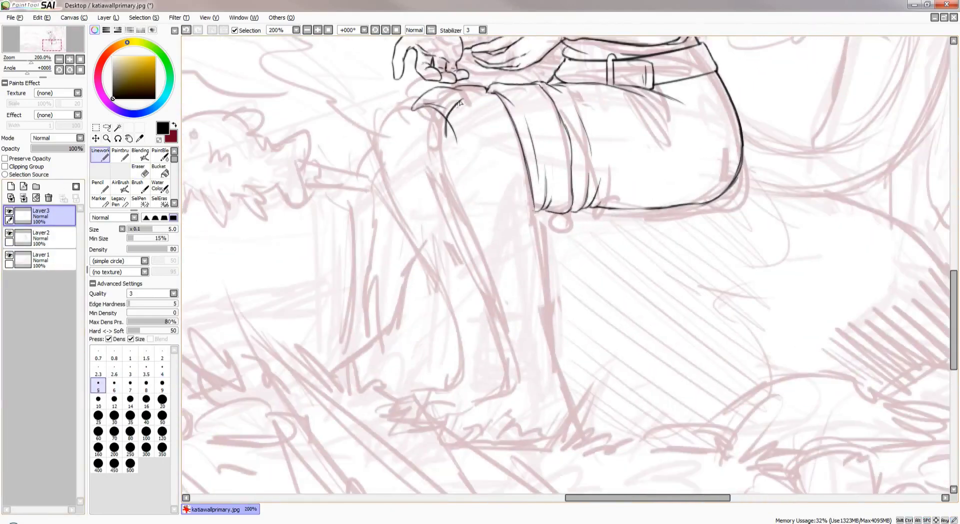
Ink the shin outline down from the knee
{"action": "left_click_drag", "start_coordinate": [461, 103], "coordinate": [450, 83]}
{"action": "left_click_drag", "start_coordinate": [446, 170], "coordinate": [436, 153]}
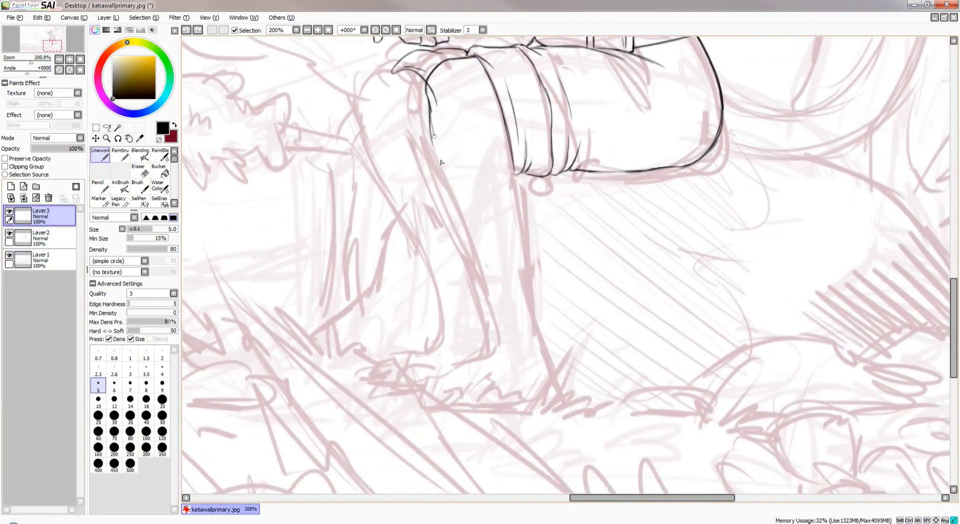
{"action": "left_click", "coordinate": [448, 179]}
{"action": "left_click_drag", "start_coordinate": [465, 226], "coordinate": [454, 192]}
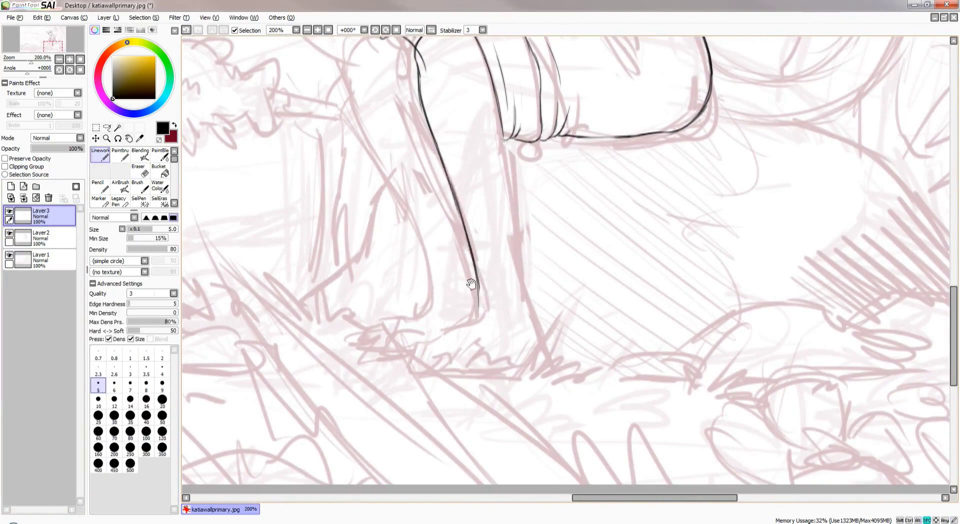
Draw the ankle lines and the start of the foot
{"action": "scroll", "coordinate": [472, 284], "scroll_direction": "down", "scroll_amount": 1}
{"action": "left_click_drag", "start_coordinate": [471, 284], "coordinate": [470, 134]}
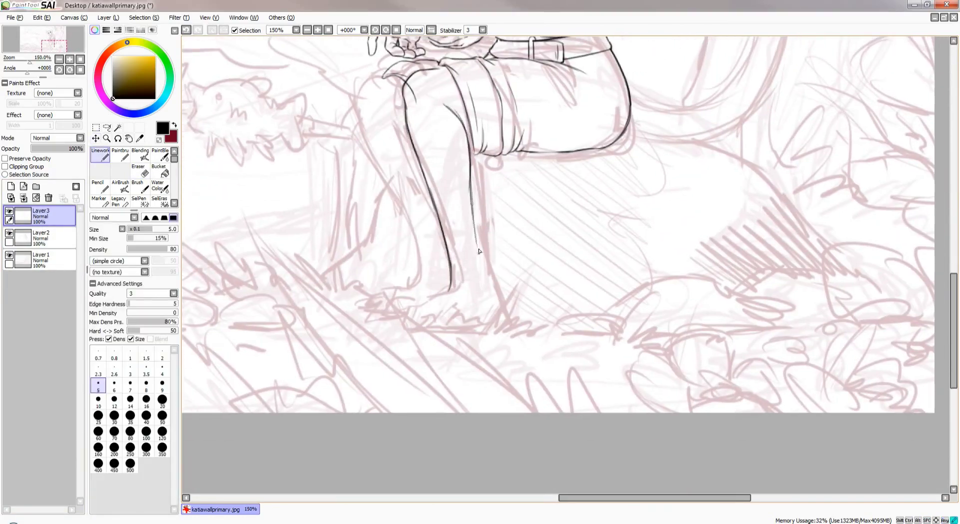
{"action": "scroll", "coordinate": [480, 251], "scroll_direction": "up", "scroll_amount": 1}
{"action": "left_click_drag", "start_coordinate": [479, 251], "coordinate": [621, 183]}
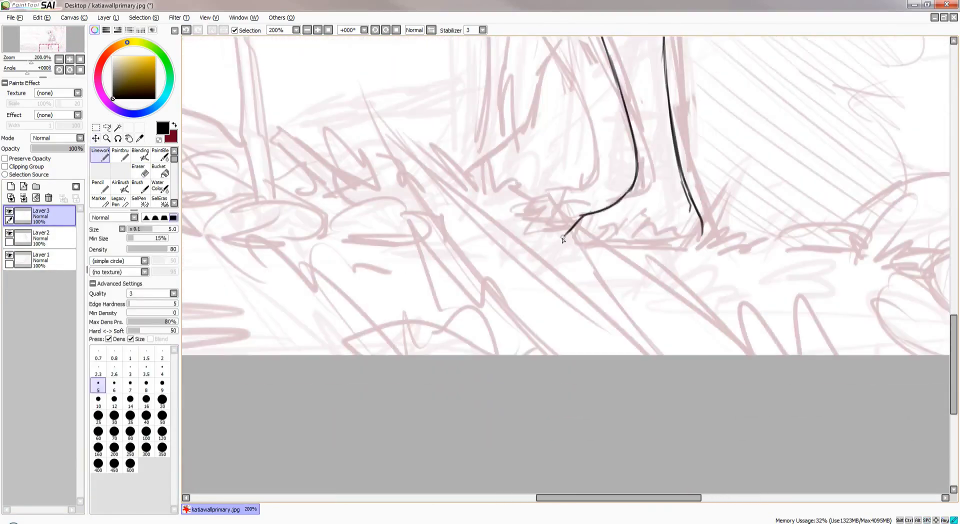
{"action": "left_click_drag", "start_coordinate": [637, 242], "coordinate": [617, 225]}
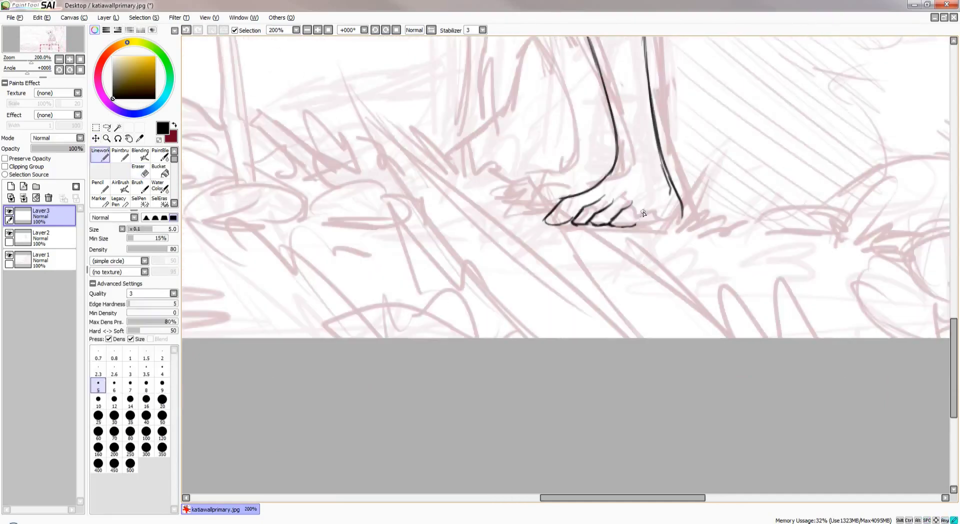
Erase the lower leg outline and the rightmost toe lines
{"action": "scroll", "coordinate": [617, 225], "scroll_direction": "down", "scroll_amount": 2}
{"action": "scroll", "coordinate": [497, 269], "scroll_direction": "up", "scroll_amount": 1}
{"action": "scroll", "coordinate": [497, 269], "scroll_direction": "up", "scroll_amount": 1}
{"action": "left_click_drag", "start_coordinate": [497, 269], "coordinate": [472, 246]}
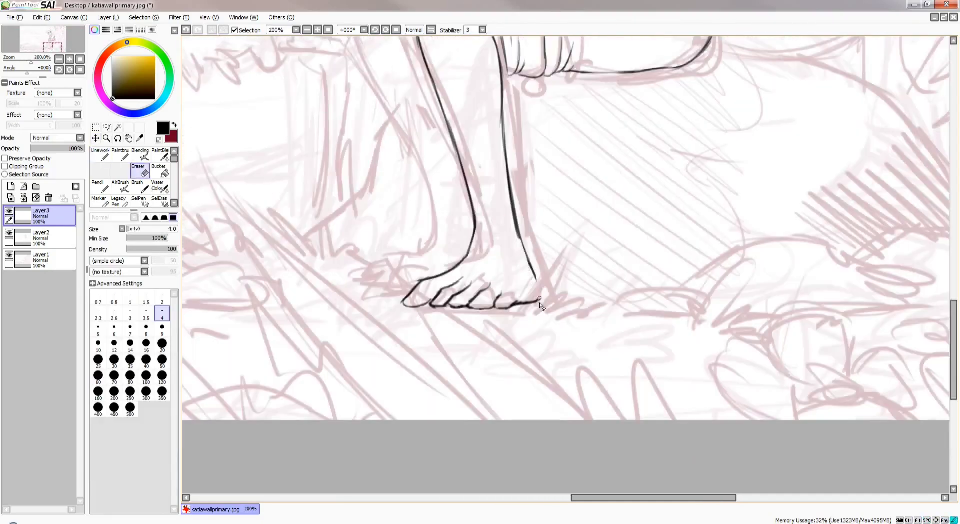
{"action": "left_click_drag", "start_coordinate": [541, 300], "coordinate": [529, 248]}
Select the foot and transform its size and position with Ctrl+T
{"action": "scroll", "coordinate": [529, 304], "scroll_direction": "down", "scroll_amount": 1}
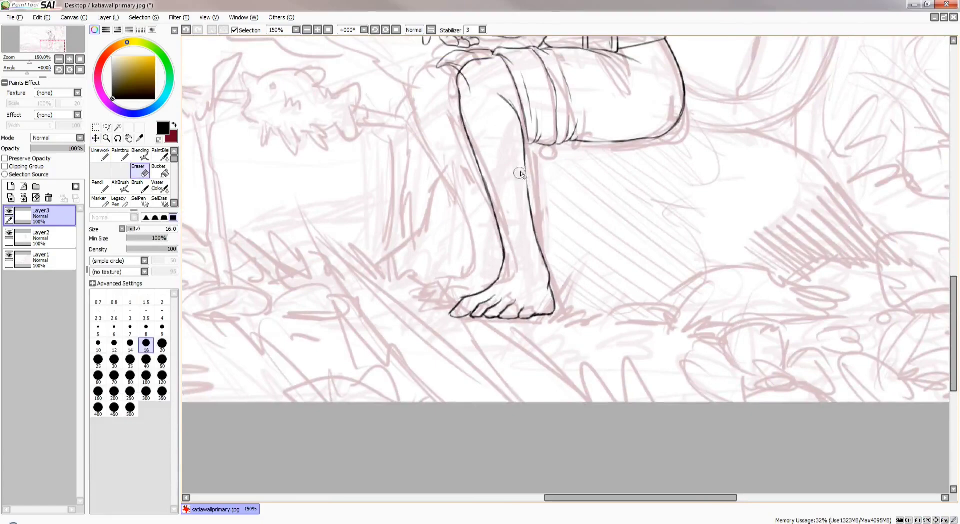
{"action": "left_click_drag", "start_coordinate": [521, 176], "coordinate": [543, 191]}
{"action": "key", "text": "m"}
{"action": "left_click_drag", "start_coordinate": [452, 324], "coordinate": [550, 258]}
{"action": "key", "text": "ctrl+t"}
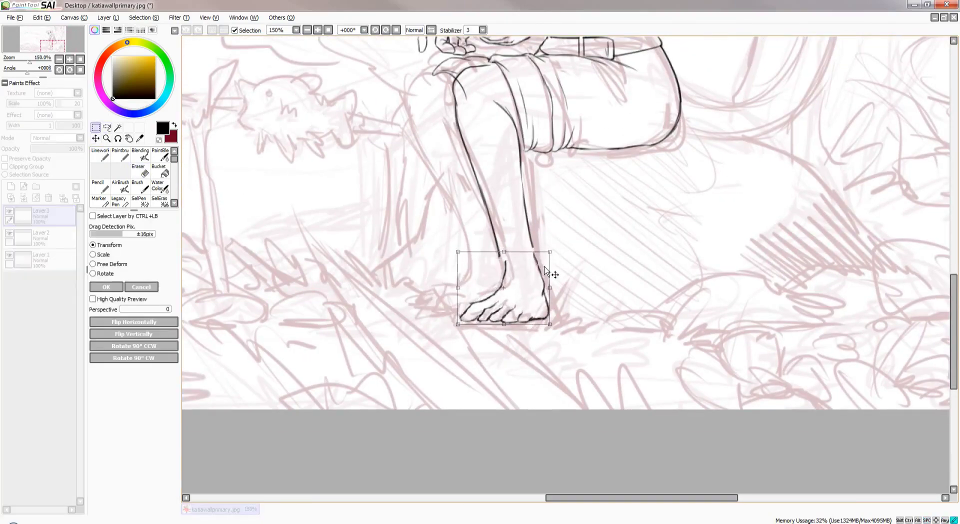
{"action": "key", "text": "Return"}
Hide the pink sketch and erase part of the inner shin line near the ankle
{"action": "scroll", "coordinate": [493, 225], "scroll_direction": "up", "scroll_amount": 1}
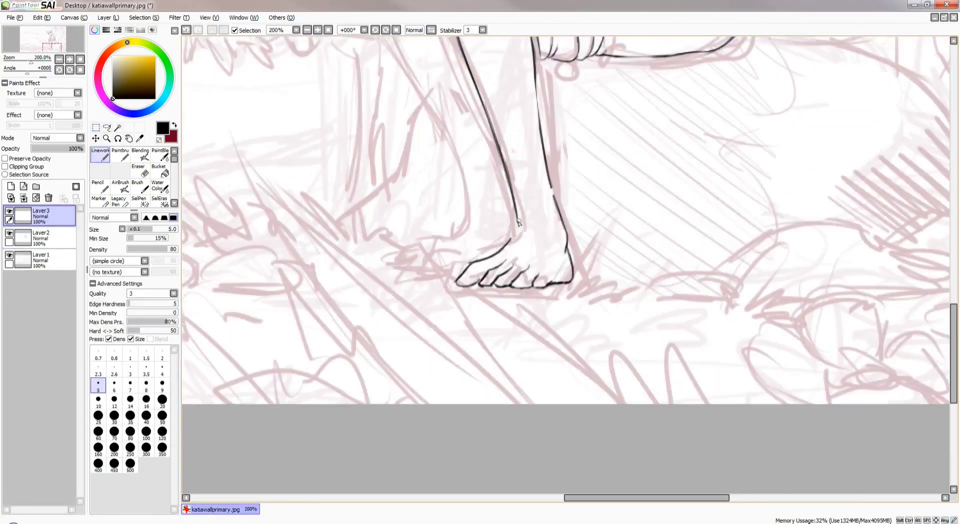
{"action": "scroll", "coordinate": [520, 215], "scroll_direction": "up", "scroll_amount": 1}
{"action": "scroll", "coordinate": [527, 243], "scroll_direction": "down", "scroll_amount": 1}
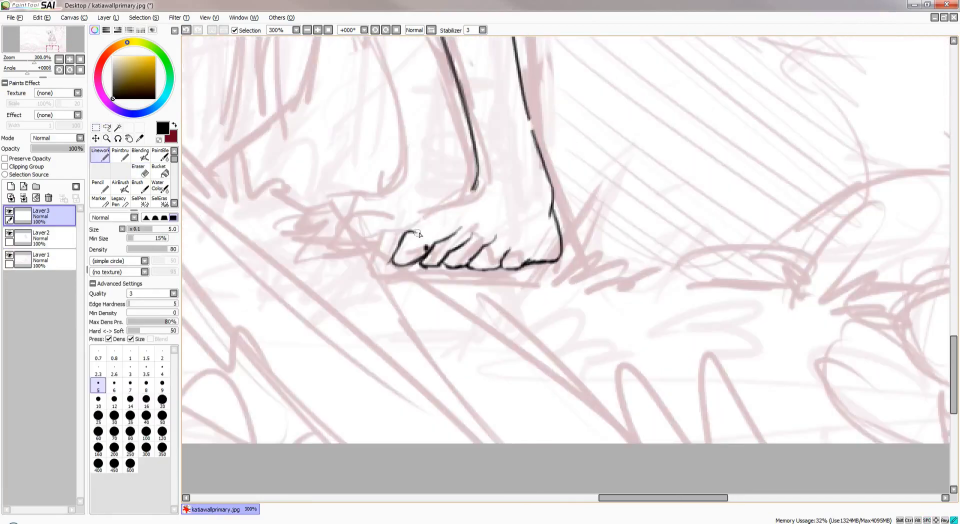
{"action": "scroll", "coordinate": [526, 243], "scroll_direction": "down", "scroll_amount": 2}
{"action": "left_click", "coordinate": [9, 255]}
{"action": "key", "text": "e"}
{"action": "left_click_drag", "start_coordinate": [479, 262], "coordinate": [483, 285]}
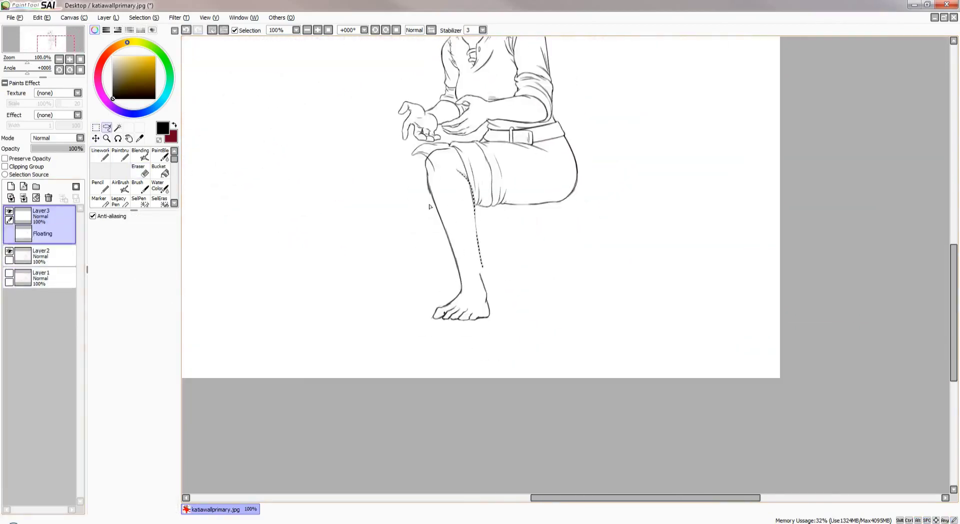
Draw a line joining the shin to the ankle
{"action": "scroll", "coordinate": [479, 262], "scroll_direction": "up", "scroll_amount": 1}
{"action": "key", "text": "n"}
{"action": "left_click_drag", "start_coordinate": [408, 191], "coordinate": [419, 240]}
{"action": "scroll", "coordinate": [546, 285], "scroll_direction": "down", "scroll_amount": 3}
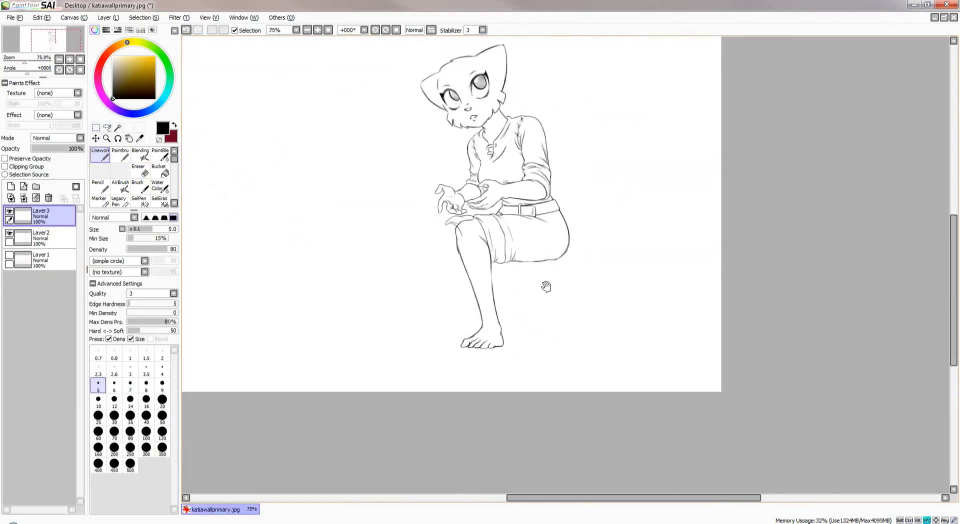
Reshape the selected lower leg with a free transform
{"action": "key", "text": "ctrl+t"}
{"action": "scroll", "coordinate": [475, 264], "scroll_direction": "up", "scroll_amount": 2}
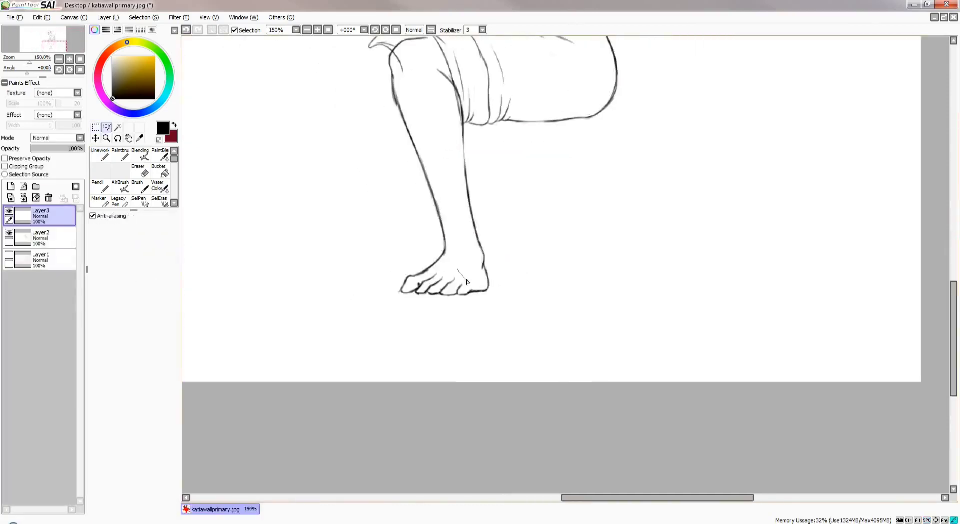
{"action": "key", "text": "Return"}
Ink a line down from the knee
{"action": "key", "text": "n"}
{"action": "scroll", "coordinate": [540, 274], "scroll_direction": "up", "scroll_amount": 1}
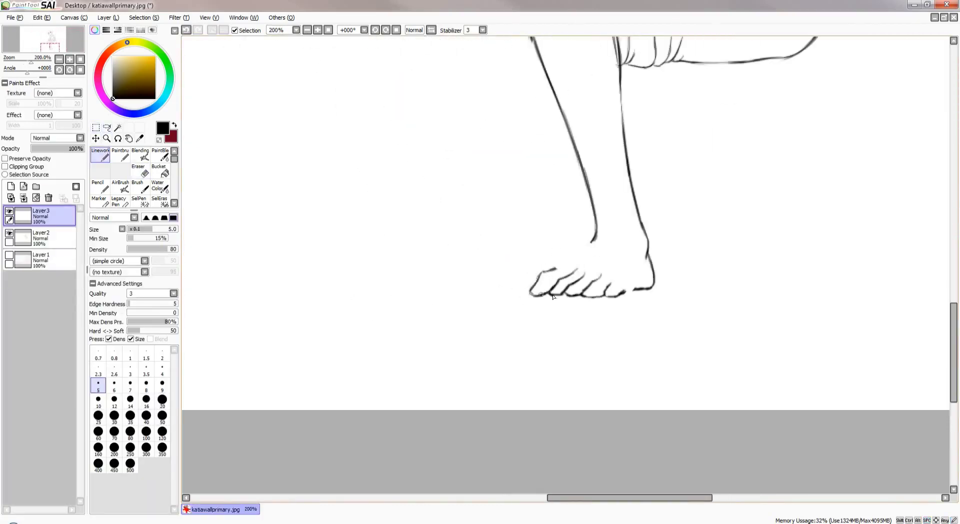
{"action": "scroll", "coordinate": [568, 264], "scroll_direction": "down", "scroll_amount": 2}
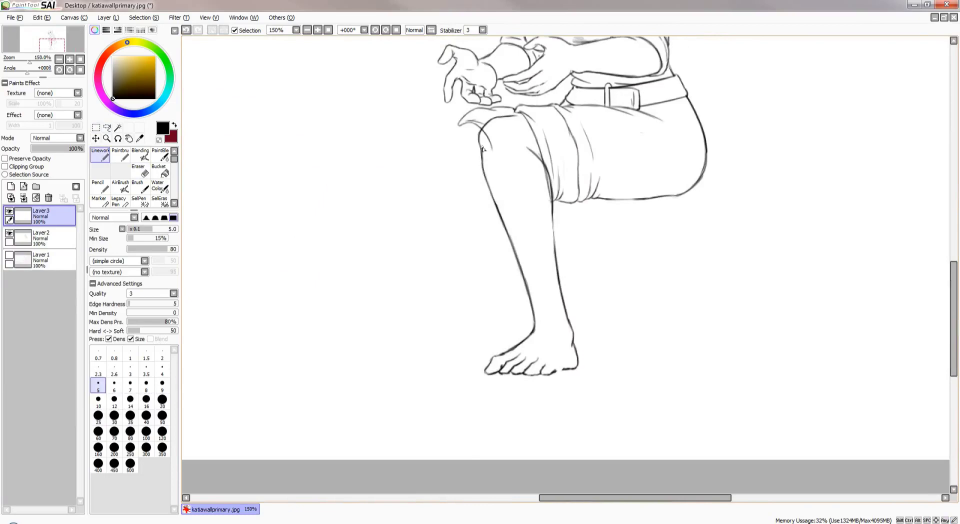
{"action": "scroll", "coordinate": [573, 182], "scroll_direction": "up", "scroll_amount": 2}
{"action": "scroll", "coordinate": [573, 183], "scroll_direction": "down", "scroll_amount": 1}
{"action": "key", "text": "e"}
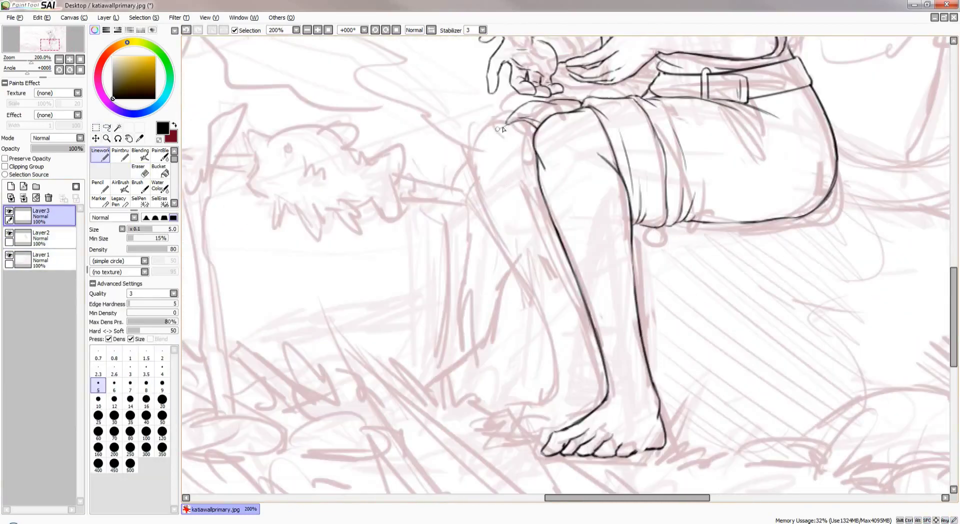
{"action": "left_click_drag", "start_coordinate": [503, 129], "coordinate": [495, 183]}
Ink a short stroke at the toes of the foot
{"action": "left_click_drag", "start_coordinate": [493, 191], "coordinate": [468, 176]}
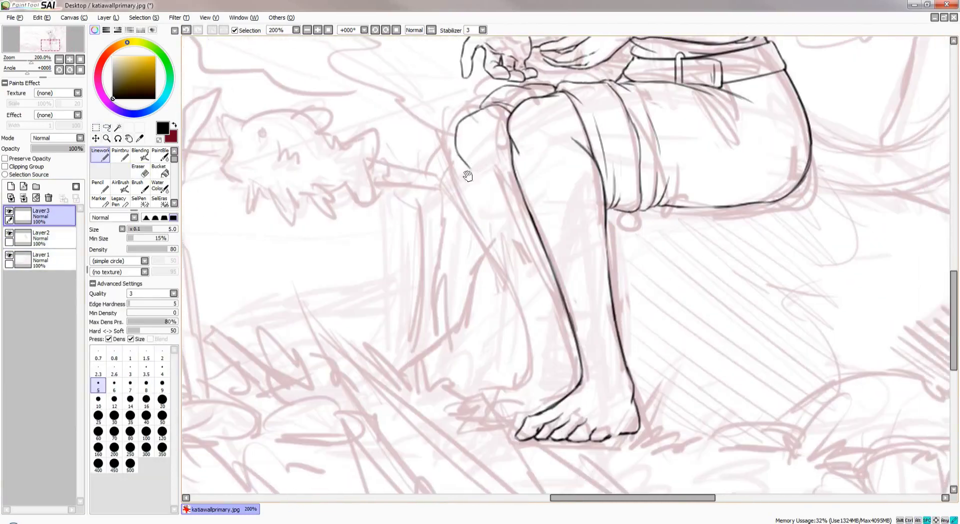
{"action": "scroll", "coordinate": [460, 164], "scroll_direction": "down", "scroll_amount": 4}
{"action": "scroll", "coordinate": [550, 225], "scroll_direction": "up", "scroll_amount": 3}
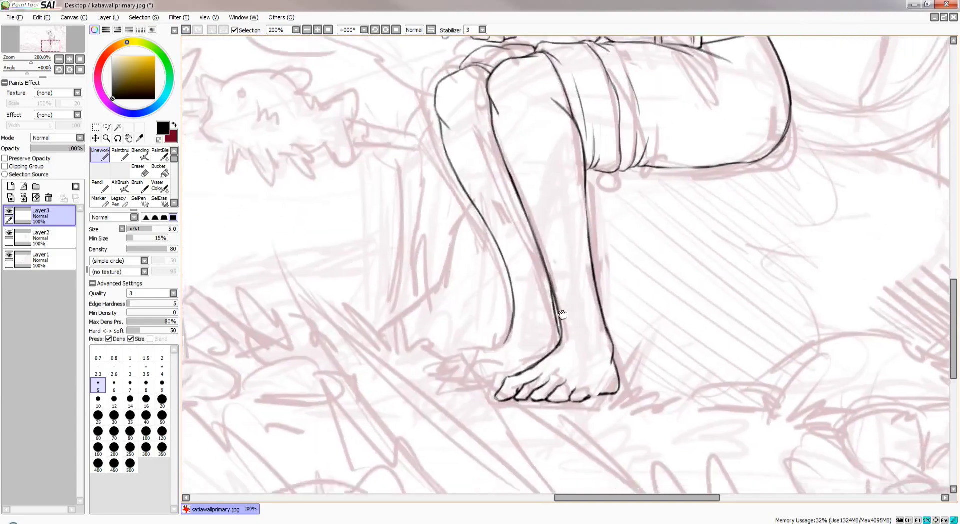
{"action": "scroll", "coordinate": [635, 270], "scroll_direction": "down", "scroll_amount": 4}
{"action": "left_click_drag", "start_coordinate": [635, 271], "coordinate": [687, 245]}
{"action": "left_click_drag", "start_coordinate": [619, 242], "coordinate": [581, 263]}
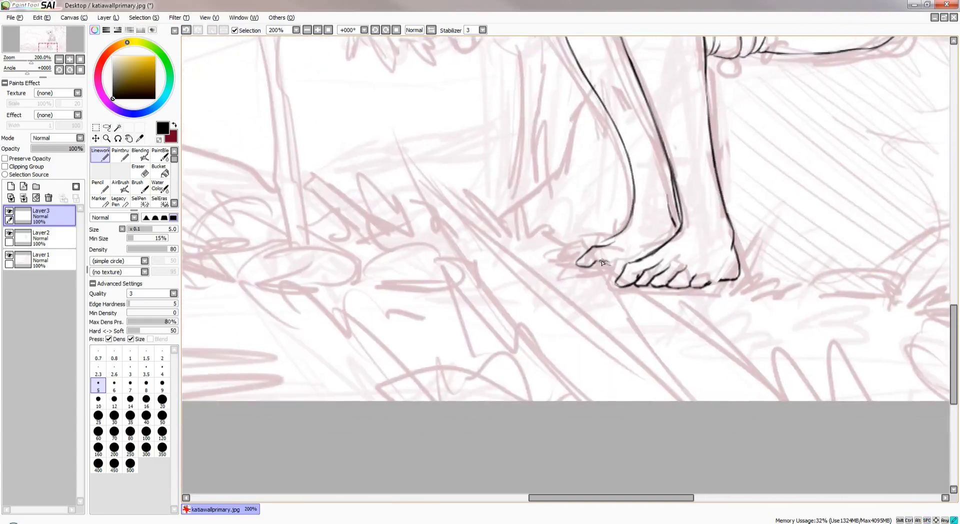
Hide the pink sketch to check the inked legs and feet
{"action": "scroll", "coordinate": [595, 245], "scroll_direction": "down", "scroll_amount": 2}
{"action": "left_click", "coordinate": [9, 255]}
{"action": "mouse_move", "coordinate": [500, 200]}
{"action": "left_mouse_down"}
{"action": "mouse_move", "coordinate": [500, 150]}
{"action": "mouse_move", "coordinate": [501, 224]}
{"action": "left_mouse_up"}
{"action": "scroll", "coordinate": [500, 223], "scroll_direction": "up", "scroll_amount": 2}
{"action": "key", "text": "l"}
{"action": "key", "text": "n"}
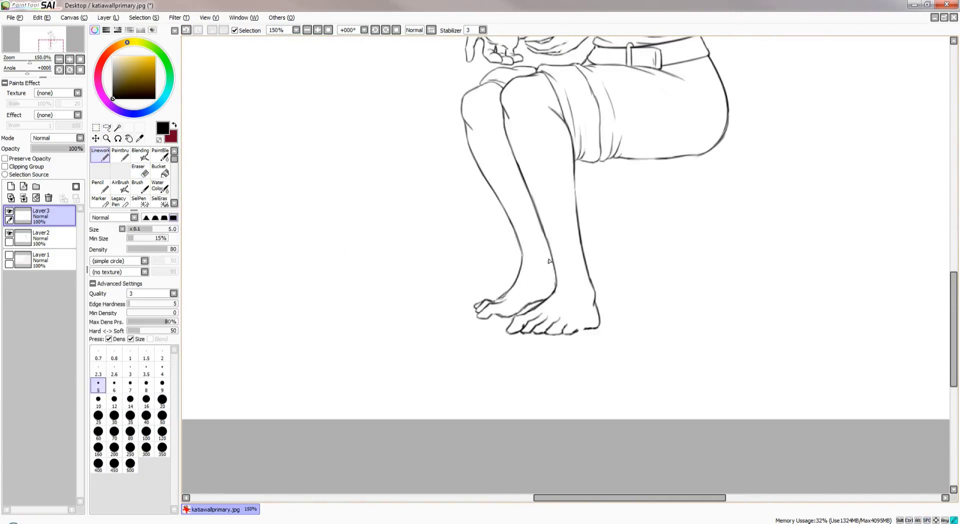
{"action": "scroll", "coordinate": [581, 289], "scroll_direction": "down", "scroll_amount": 2}
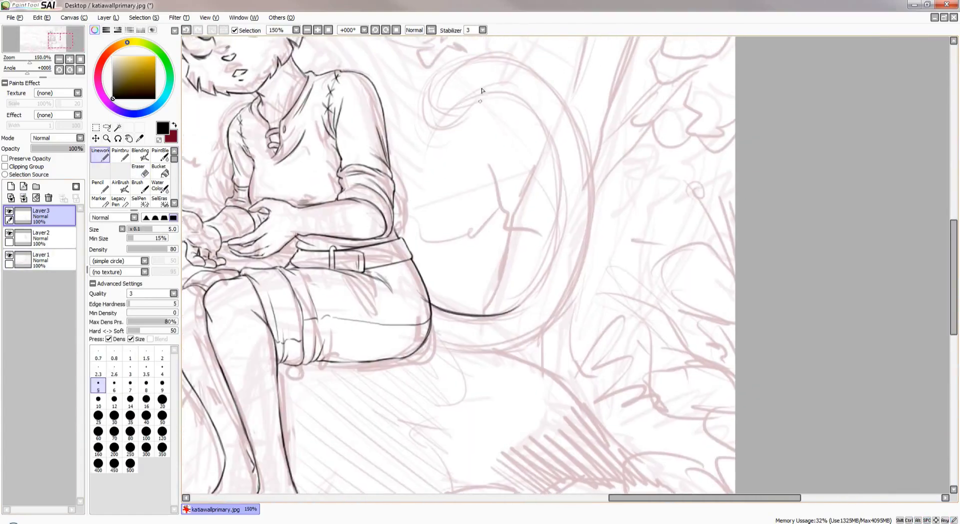
Ink the curve of the tail and extend it downward
{"action": "mouse_move", "coordinate": [447, 126]}
{"action": "left_mouse_down"}
{"action": "mouse_move", "coordinate": [494, 88]}
{"action": "mouse_move", "coordinate": [495, 104]}
{"action": "mouse_move", "coordinate": [552, 147]}
{"action": "mouse_move", "coordinate": [571, 178]}
{"action": "left_mouse_up"}
{"action": "left_click_drag", "start_coordinate": [570, 130], "coordinate": [589, 236]}
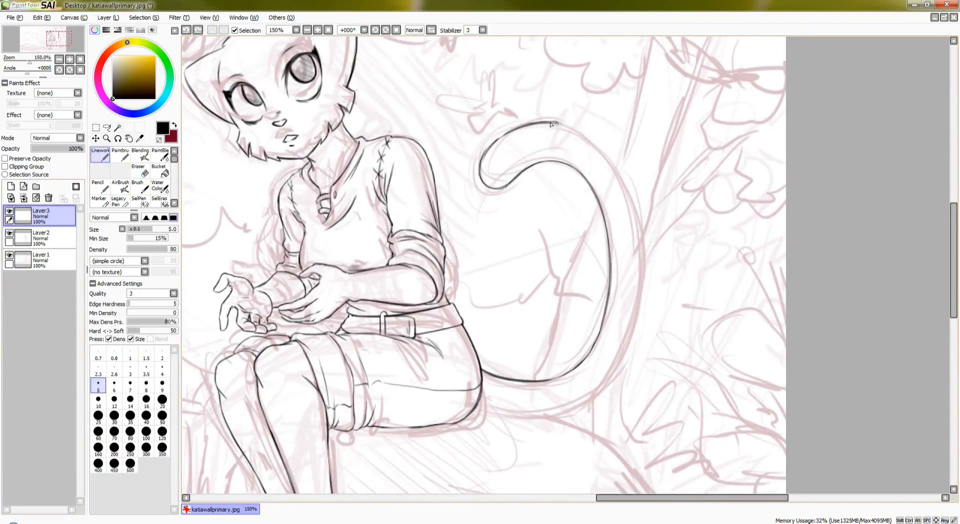
{"action": "left_click_drag", "start_coordinate": [555, 123], "coordinate": [636, 214]}
{"action": "scroll", "coordinate": [636, 213], "scroll_direction": "down", "scroll_amount": 5}
Ink the outer tail contour and the tail line under the thigh
{"action": "left_click_drag", "start_coordinate": [645, 105], "coordinate": [636, 237]}
{"action": "left_click_drag", "start_coordinate": [690, 149], "coordinate": [613, 261]}
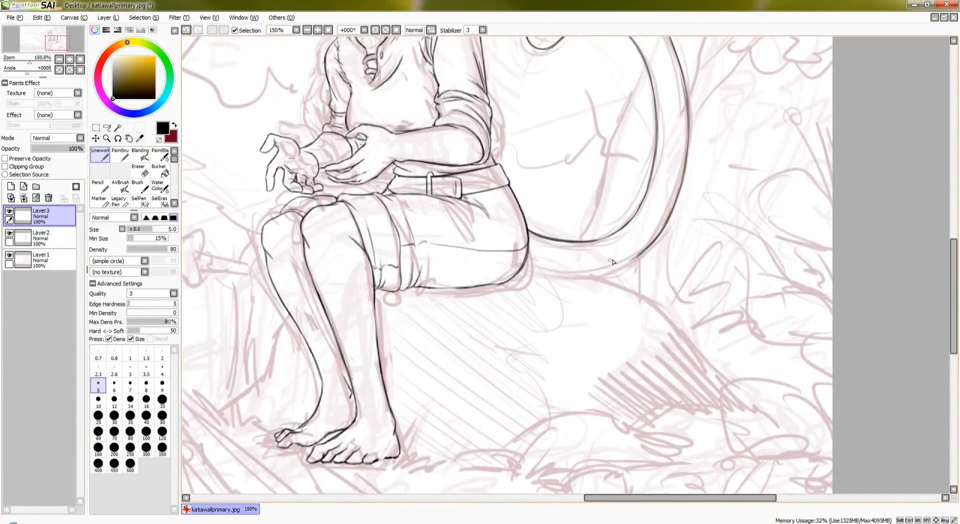
{"action": "mouse_move", "coordinate": [451, 258]}
{"action": "left_mouse_down"}
{"action": "mouse_move", "coordinate": [569, 262]}
{"action": "mouse_move", "coordinate": [536, 272]}
{"action": "mouse_move", "coordinate": [580, 265]}
{"action": "left_mouse_up"}
{"action": "scroll", "coordinate": [618, 212], "scroll_direction": "up", "scroll_amount": 1}
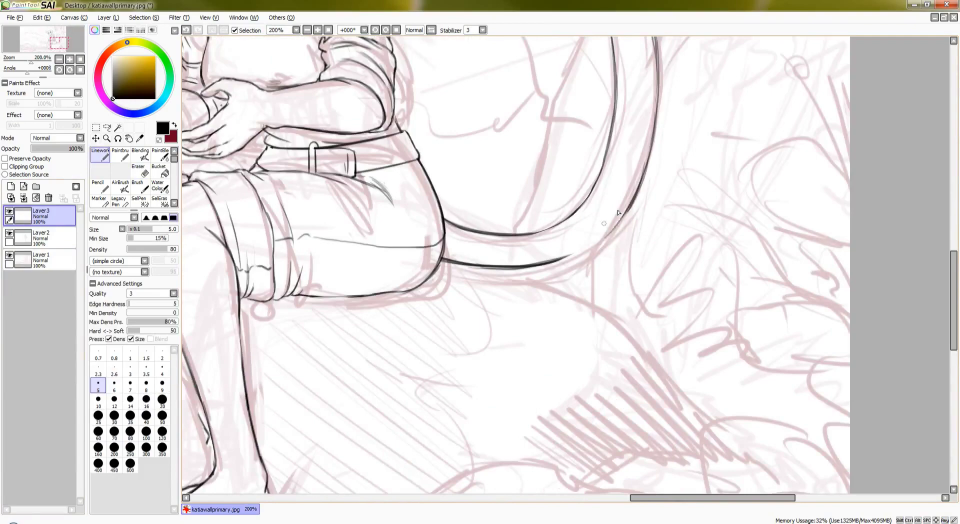
{"action": "left_click_drag", "start_coordinate": [618, 212], "coordinate": [573, 255]}
Join the tail strokes and hide the pink sketch to check them
{"action": "scroll", "coordinate": [573, 255], "scroll_direction": "down", "scroll_amount": 2}
{"action": "scroll", "coordinate": [649, 170], "scroll_direction": "up", "scroll_amount": 2}
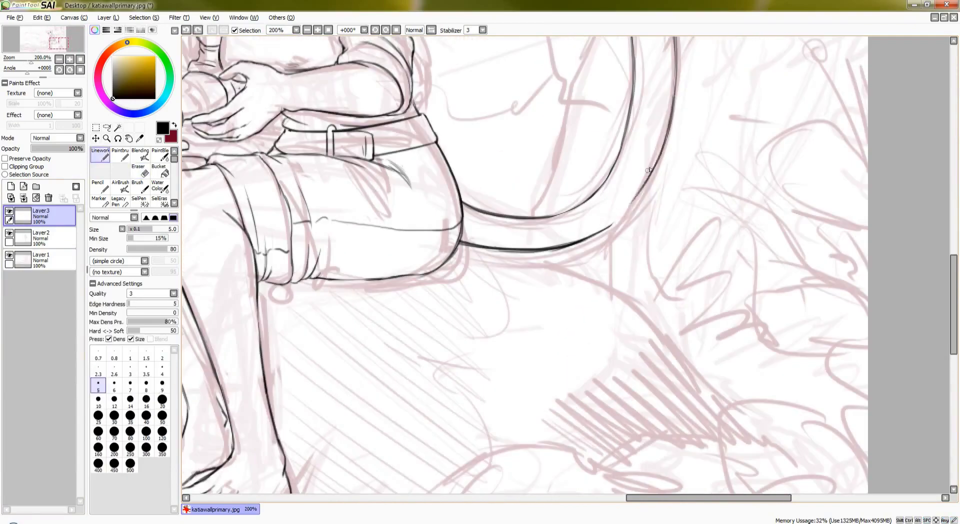
{"action": "mouse_move", "coordinate": [648, 170]}
{"action": "left_mouse_down"}
{"action": "mouse_move", "coordinate": [581, 243]}
{"action": "mouse_move", "coordinate": [575, 145]}
{"action": "mouse_move", "coordinate": [571, 240]}
{"action": "left_mouse_up"}
{"action": "scroll", "coordinate": [581, 243], "scroll_direction": "down", "scroll_amount": 2}
{"action": "left_click", "coordinate": [9, 255]}
Clean up the inner tail line with the Eraser
{"action": "scroll", "coordinate": [575, 150], "scroll_direction": "up", "scroll_amount": 1}
{"action": "left_click_drag", "start_coordinate": [568, 205], "coordinate": [622, 203]}
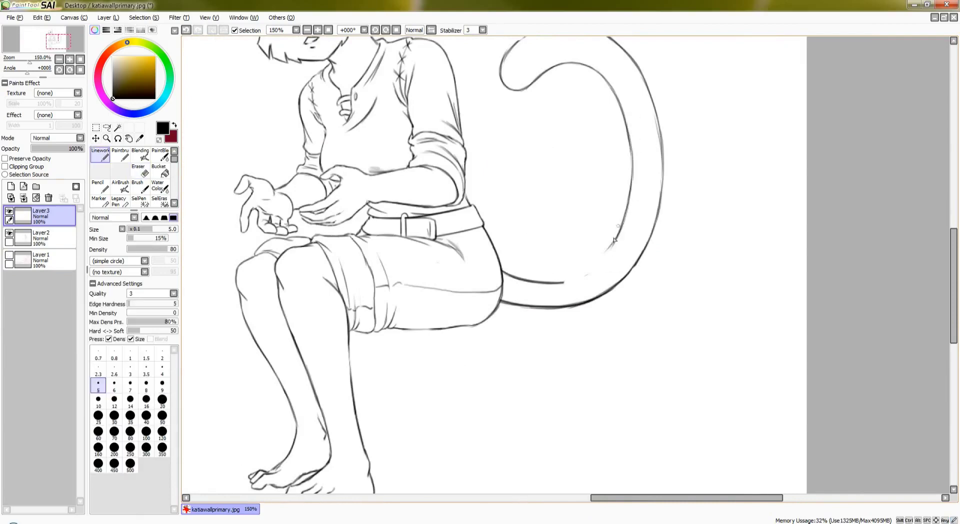
{"action": "key", "text": "e"}
{"action": "key", "text": "n"}
{"action": "mouse_move", "coordinate": [497, 274]}
{"action": "left_mouse_down"}
{"action": "mouse_move", "coordinate": [518, 272]}
{"action": "mouse_move", "coordinate": [588, 266]}
{"action": "left_mouse_up"}
{"action": "key", "text": "e"}
{"action": "scroll", "coordinate": [719, 226], "scroll_direction": "up", "scroll_amount": 1}
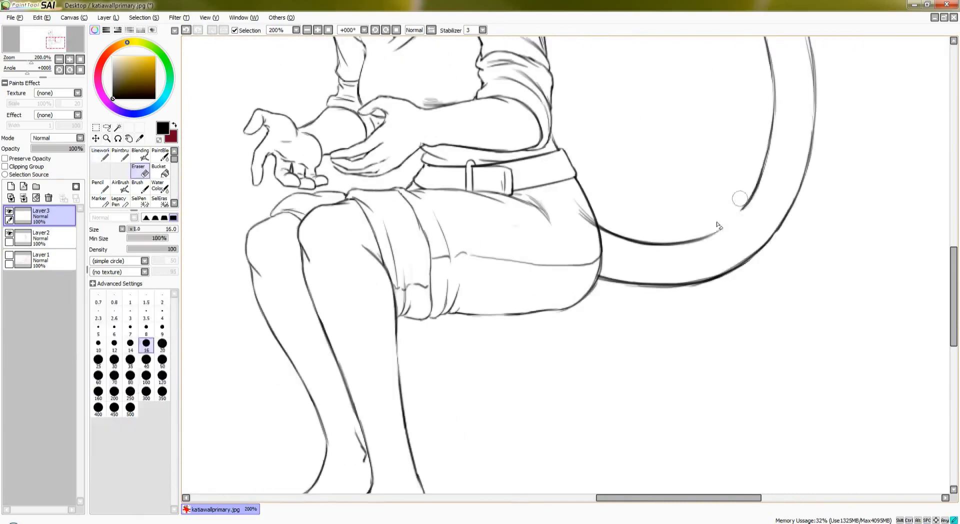
{"action": "key", "text": "n"}
Show the pink background sketch again
{"action": "scroll", "coordinate": [719, 226], "scroll_direction": "down", "scroll_amount": 2}
{"action": "scroll", "coordinate": [636, 203], "scroll_direction": "up", "scroll_amount": 1}
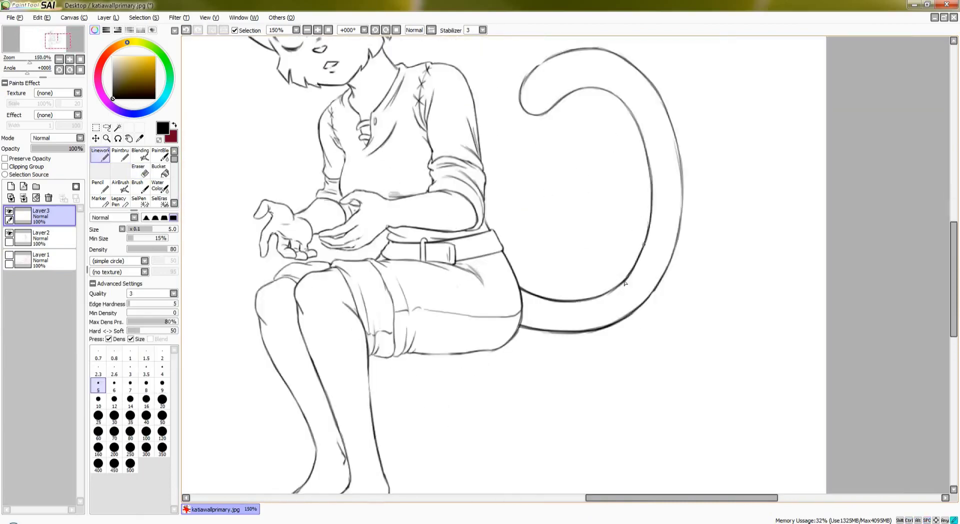
{"action": "scroll", "coordinate": [625, 283], "scroll_direction": "up", "scroll_amount": 1}
{"action": "scroll", "coordinate": [625, 283], "scroll_direction": "down", "scroll_amount": 3}
{"action": "scroll", "coordinate": [450, 225], "scroll_direction": "up", "scroll_amount": 1}
{"action": "left_click", "coordinate": [9, 255]}
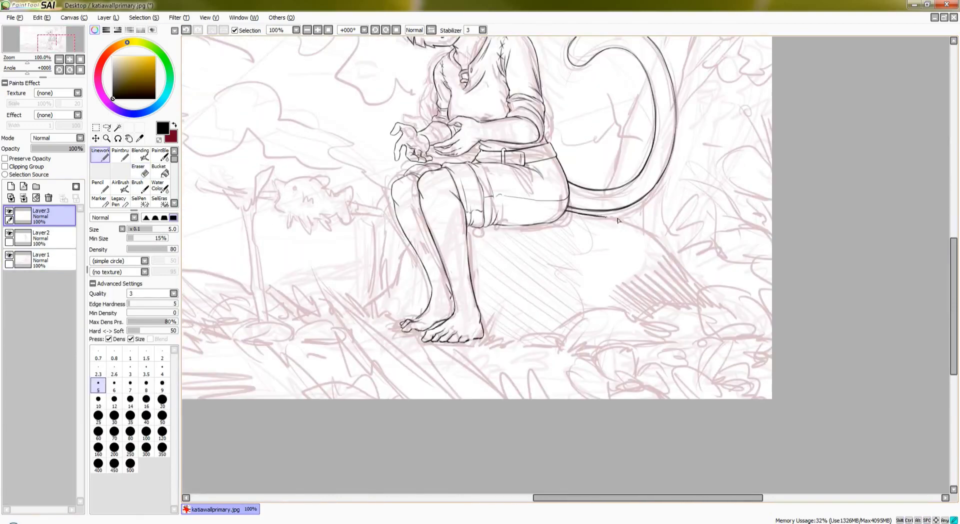
Ink the rock's outline from the sketch, extending its contour down and to the right
{"action": "left_click_drag", "start_coordinate": [397, 271], "coordinate": [593, 234]}
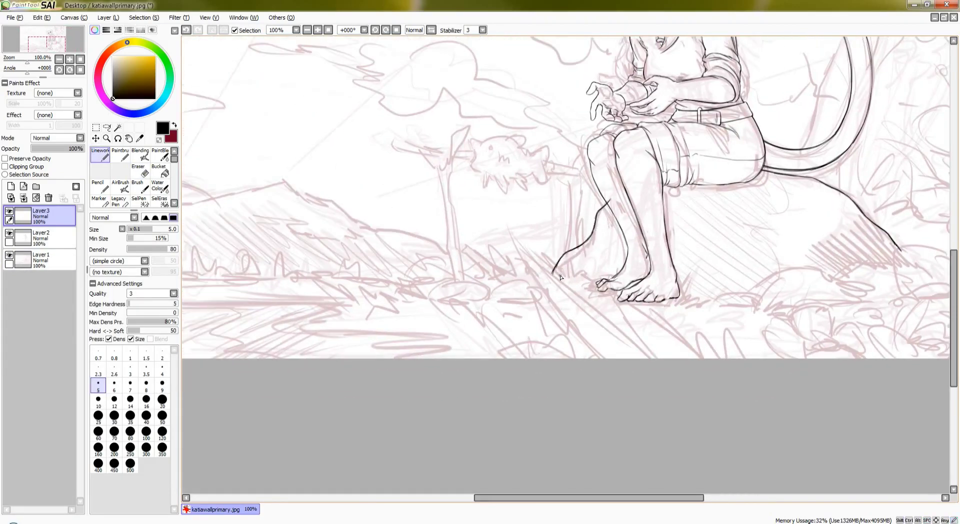
{"action": "mouse_move", "coordinate": [561, 278]}
{"action": "left_mouse_down"}
{"action": "mouse_move", "coordinate": [542, 230]}
{"action": "mouse_move", "coordinate": [529, 189]}
{"action": "left_mouse_up"}
{"action": "mouse_move", "coordinate": [514, 269]}
{"action": "left_mouse_down"}
{"action": "mouse_move", "coordinate": [565, 238]}
{"action": "mouse_move", "coordinate": [669, 278]}
{"action": "left_mouse_up"}
{"action": "scroll", "coordinate": [621, 225], "scroll_direction": "up", "scroll_amount": 1}
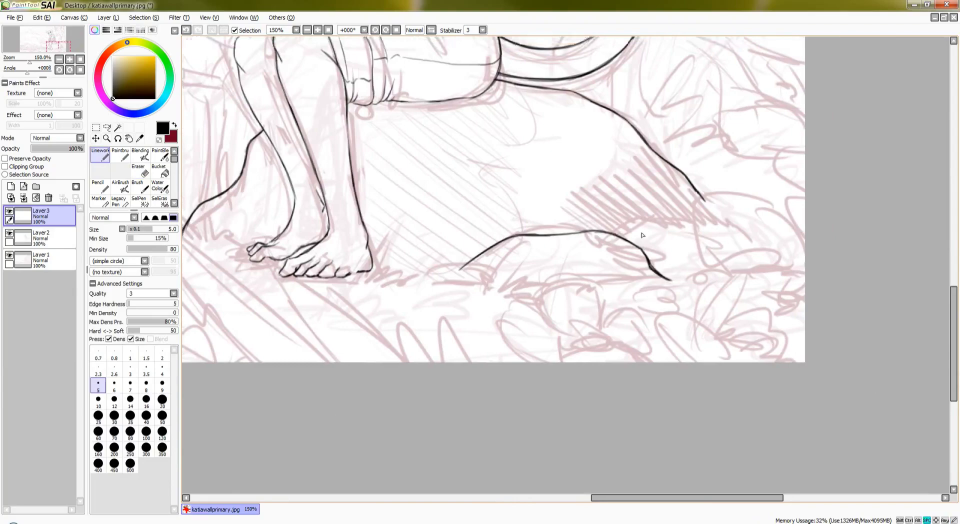
{"action": "left_click_drag", "start_coordinate": [643, 235], "coordinate": [580, 235]}
{"action": "mouse_move", "coordinate": [621, 225]}
{"action": "left_mouse_down"}
{"action": "mouse_move", "coordinate": [718, 265]}
{"action": "mouse_move", "coordinate": [654, 275]}
{"action": "left_mouse_up"}
{"action": "mouse_move", "coordinate": [698, 222]}
{"action": "left_mouse_down"}
{"action": "mouse_move", "coordinate": [753, 258]}
{"action": "mouse_move", "coordinate": [838, 290]}
{"action": "left_mouse_up"}
{"action": "mouse_move", "coordinate": [659, 242]}
{"action": "left_mouse_down"}
{"action": "mouse_move", "coordinate": [689, 264]}
{"action": "mouse_move", "coordinate": [839, 214]}
{"action": "left_mouse_up"}
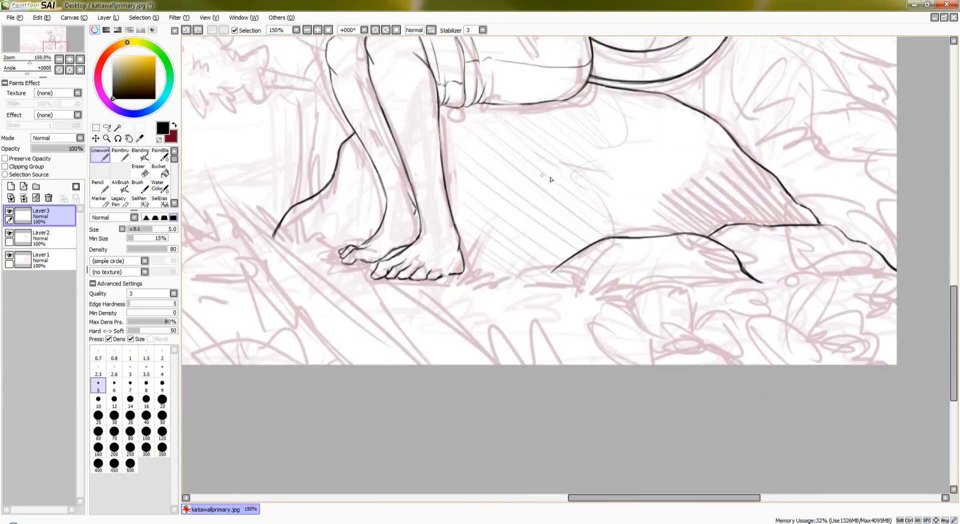
Add two short crack marks on the rock's surface
{"action": "left_click_drag", "start_coordinate": [550, 175], "coordinate": [588, 189]}
{"action": "left_click_drag", "start_coordinate": [609, 152], "coordinate": [645, 146]}
{"action": "scroll", "coordinate": [575, 210], "scroll_direction": "down", "scroll_amount": 3}
{"action": "scroll", "coordinate": [576, 210], "scroll_direction": "up", "scroll_amount": 4}
Draw grass blades along the rock's base, including one near its right end
{"action": "left_click_drag", "start_coordinate": [549, 285], "coordinate": [603, 231]}
{"action": "mouse_move", "coordinate": [566, 287]}
{"action": "left_mouse_down"}
{"action": "mouse_move", "coordinate": [605, 231]}
{"action": "mouse_move", "coordinate": [568, 289]}
{"action": "left_mouse_up"}
{"action": "mouse_move", "coordinate": [536, 290]}
{"action": "left_mouse_down"}
{"action": "mouse_move", "coordinate": [544, 288]}
{"action": "mouse_move", "coordinate": [491, 205]}
{"action": "left_mouse_up"}
{"action": "mouse_move", "coordinate": [510, 274]}
{"action": "left_mouse_down"}
{"action": "mouse_move", "coordinate": [511, 232]}
{"action": "mouse_move", "coordinate": [488, 275]}
{"action": "left_mouse_up"}
{"action": "left_click_drag", "start_coordinate": [718, 300], "coordinate": [690, 252]}
{"action": "scroll", "coordinate": [700, 290], "scroll_direction": "down", "scroll_amount": 4}
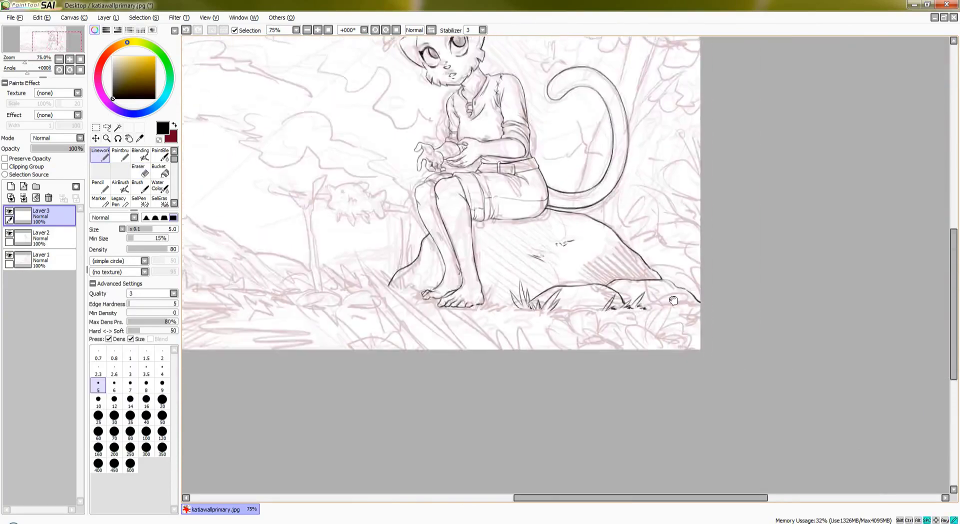
{"action": "scroll", "coordinate": [674, 300], "scroll_direction": "up", "scroll_amount": 2}
Add a small dash near the rock's right edge and recenter the whole figure
{"action": "left_click_drag", "start_coordinate": [616, 278], "coordinate": [647, 281]}
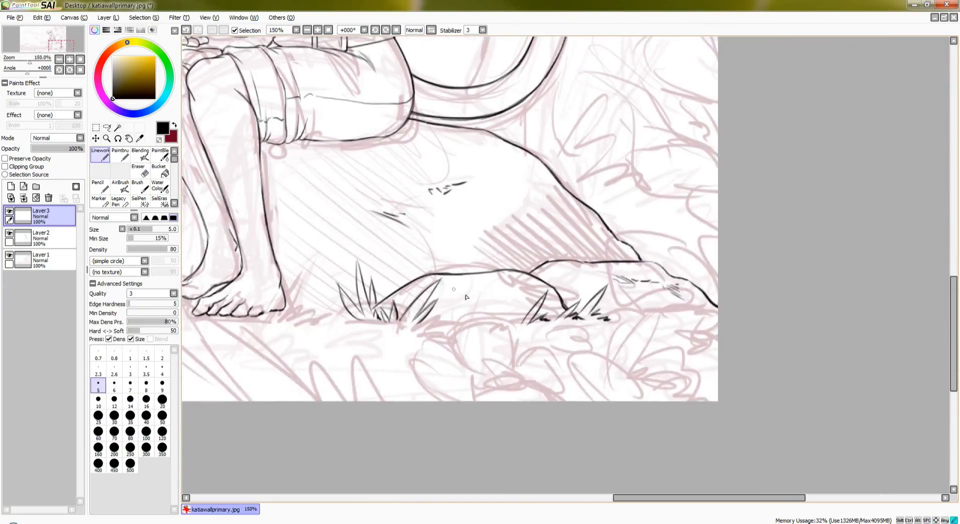
{"action": "scroll", "coordinate": [466, 297], "scroll_direction": "down", "scroll_amount": 1}
{"action": "scroll", "coordinate": [603, 294], "scroll_direction": "up", "scroll_amount": 2}
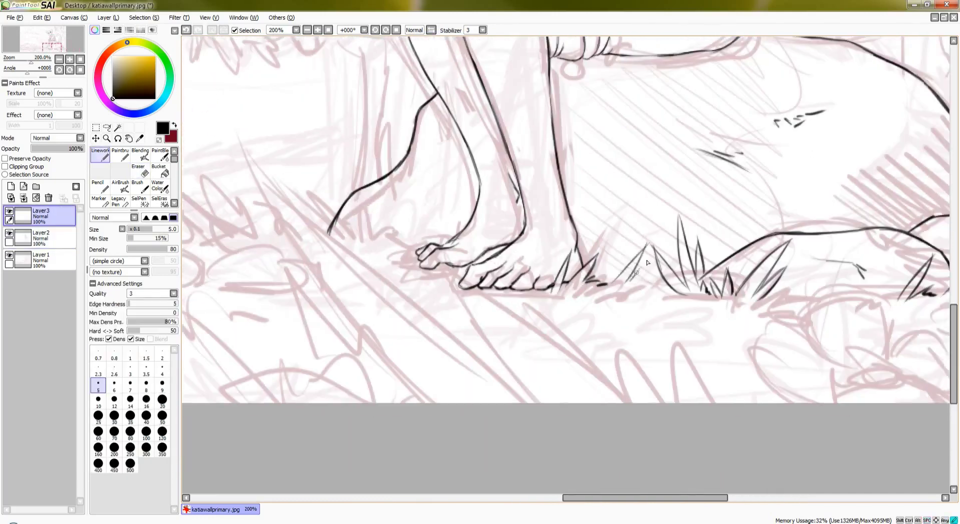
{"action": "scroll", "coordinate": [614, 292], "scroll_direction": "down", "scroll_amount": 3}
{"action": "left_click_drag", "start_coordinate": [497, 264], "coordinate": [599, 264]}
{"action": "scroll", "coordinate": [599, 264], "scroll_direction": "down", "scroll_amount": 1}
On Layer 2, reshape the freehand-selected head with a free transform
{"action": "left_click", "coordinate": [41, 235]}
{"action": "left_click", "coordinate": [106, 127]}
{"action": "scroll", "coordinate": [588, 216], "scroll_direction": "up", "scroll_amount": 1}
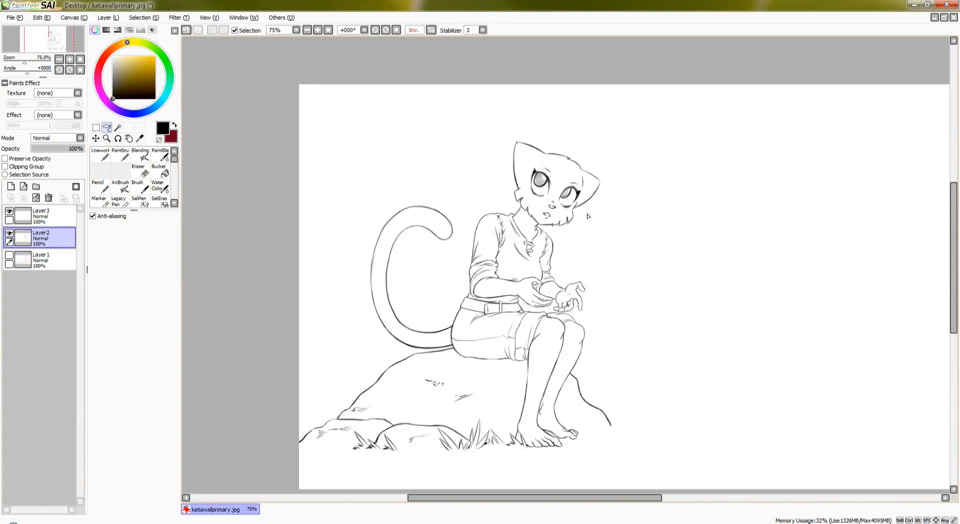
{"action": "key", "text": "ctrl+t"}
{"action": "scroll", "coordinate": [582, 181], "scroll_direction": "down", "scroll_amount": 1}
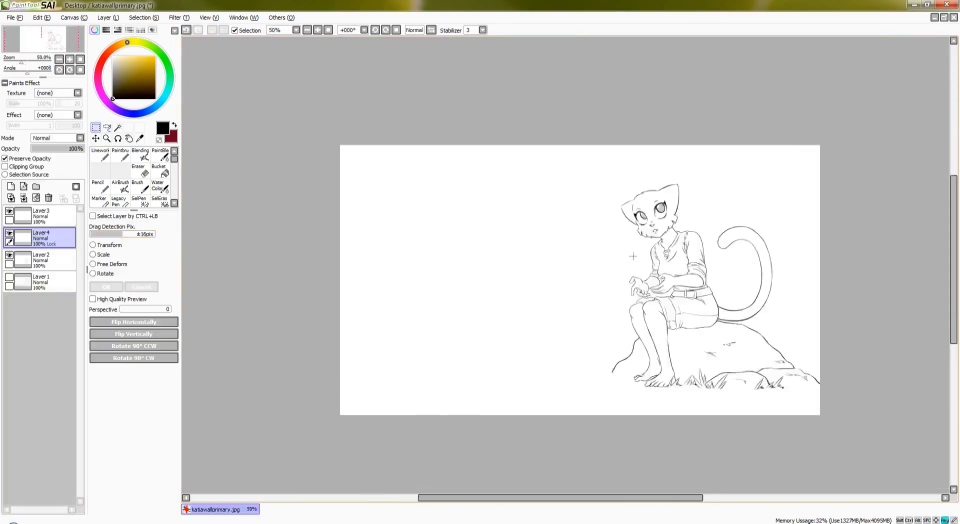
{"action": "scroll", "coordinate": [581, 181], "scroll_direction": "up", "scroll_amount": 1}
{"action": "key", "text": "Return"}
{"action": "scroll", "coordinate": [598, 193], "scroll_direction": "down", "scroll_amount": 1}
{"action": "scroll", "coordinate": [623, 323], "scroll_direction": "up", "scroll_amount": 4}
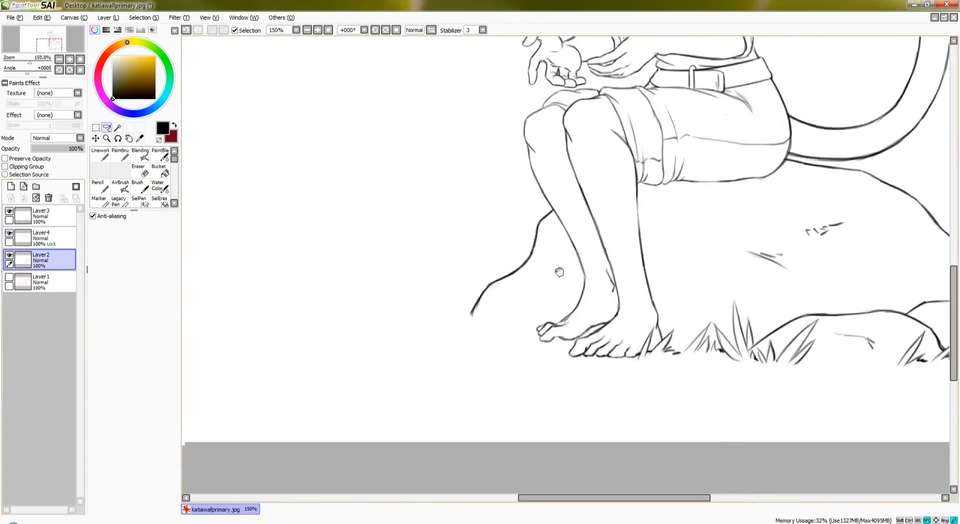
On a new layer above Layer 2, ink grass blades by the toes and near the rock
{"action": "left_click", "coordinate": [10, 186]}
{"action": "left_click", "coordinate": [100, 155]}
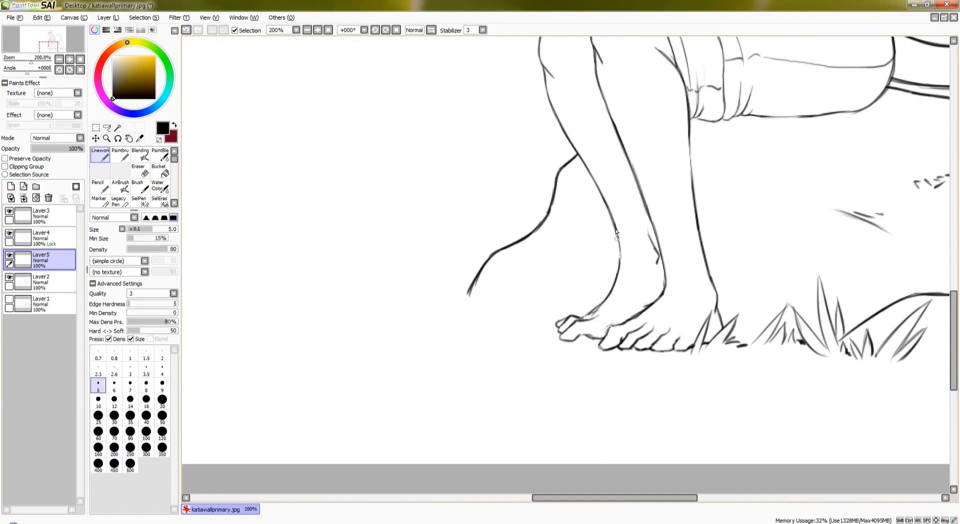
{"action": "scroll", "coordinate": [537, 305], "scroll_direction": "down", "scroll_amount": 4}
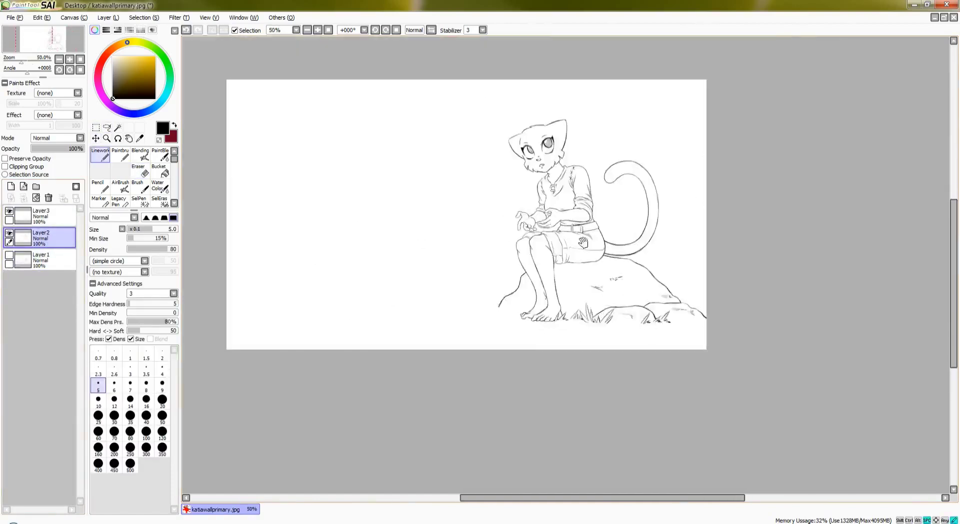
{"action": "scroll", "coordinate": [466, 250], "scroll_direction": "up", "scroll_amount": 4}
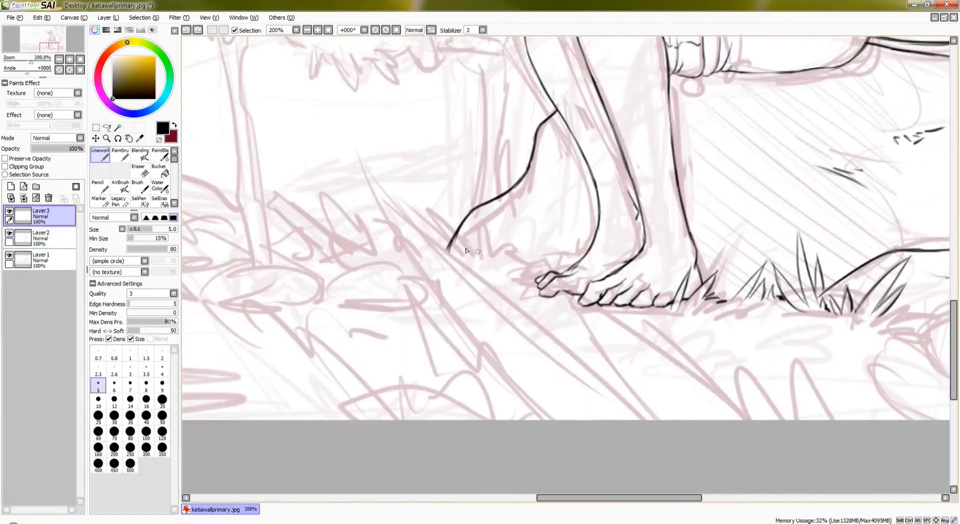
{"action": "left_click_drag", "start_coordinate": [545, 226], "coordinate": [637, 241]}
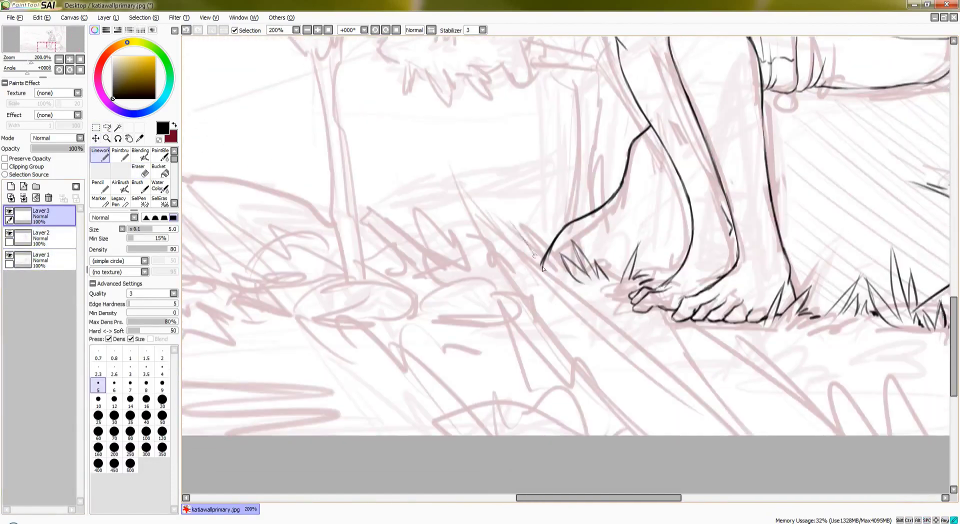
{"action": "mouse_move", "coordinate": [502, 220]}
{"action": "left_mouse_down"}
{"action": "mouse_move", "coordinate": [498, 248]}
{"action": "mouse_move", "coordinate": [541, 258]}
{"action": "left_mouse_up"}
{"action": "scroll", "coordinate": [526, 232], "scroll_direction": "down", "scroll_amount": 1}
{"action": "left_click_drag", "start_coordinate": [453, 245], "coordinate": [500, 284]}
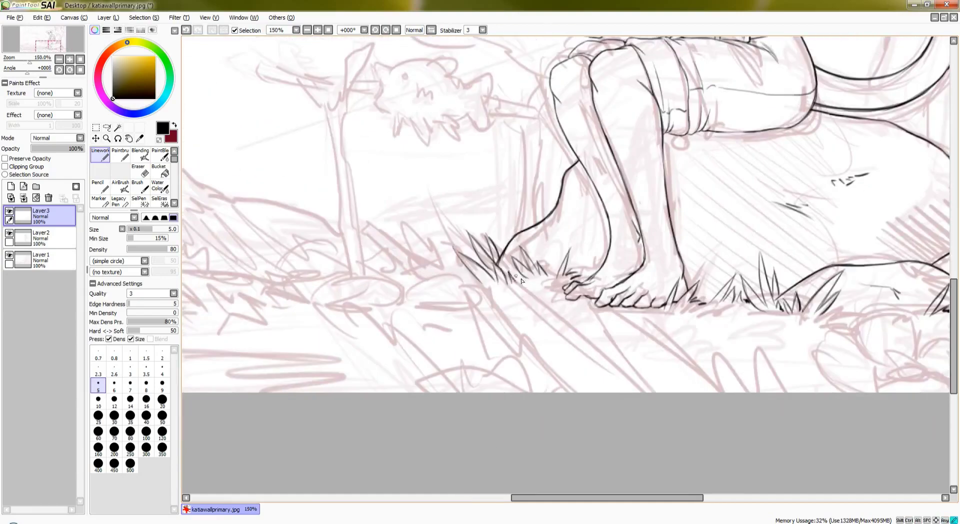
{"action": "scroll", "coordinate": [506, 278], "scroll_direction": "down", "scroll_amount": 1}
{"action": "scroll", "coordinate": [600, 280], "scroll_direction": "up", "scroll_amount": 1}
{"action": "left_click_drag", "start_coordinate": [580, 245], "coordinate": [600, 281]}
Ink a row of grass blades below the rock
{"action": "left_click_drag", "start_coordinate": [538, 291], "coordinate": [558, 303]}
{"action": "left_click_drag", "start_coordinate": [579, 288], "coordinate": [596, 298]}
{"action": "left_click_drag", "start_coordinate": [604, 296], "coordinate": [614, 270]}
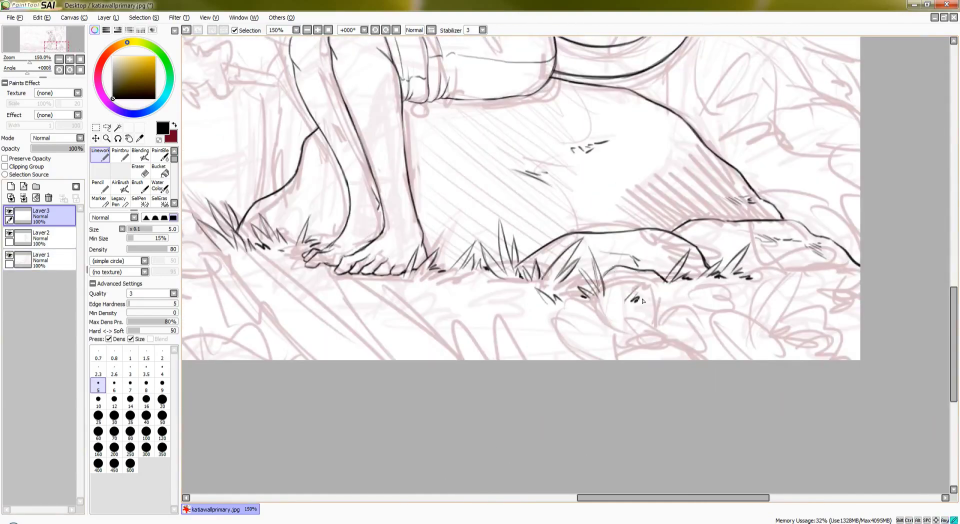
{"action": "scroll", "coordinate": [642, 300], "scroll_direction": "down", "scroll_amount": 1}
{"action": "scroll", "coordinate": [650, 281], "scroll_direction": "up", "scroll_amount": 1}
{"action": "scroll", "coordinate": [800, 268], "scroll_direction": "down", "scroll_amount": 2}
{"action": "scroll", "coordinate": [725, 172], "scroll_direction": "up", "scroll_amount": 1}
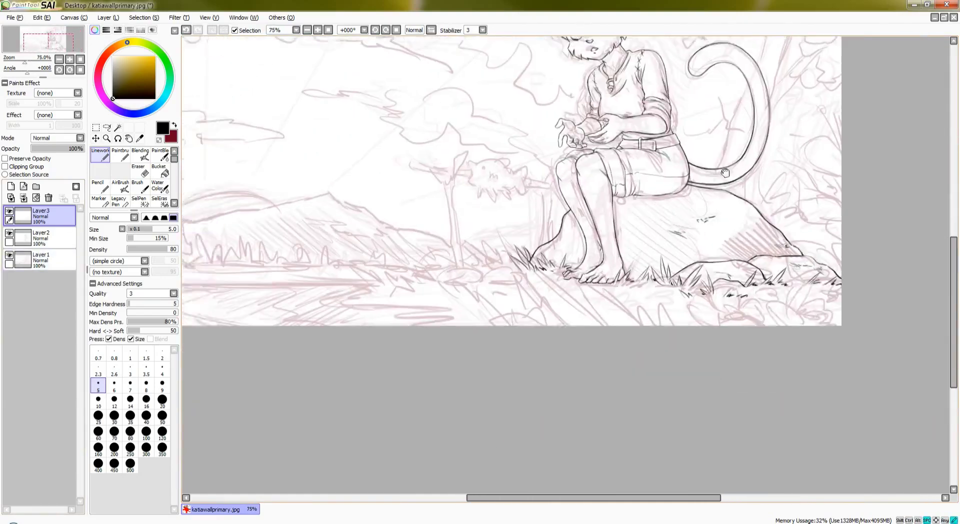
With brush size 10, draw a long grass blade left of the feet
{"action": "left_click_drag", "start_coordinate": [726, 172], "coordinate": [687, 162]}
{"action": "left_click", "coordinate": [98, 399]}
{"action": "mouse_move", "coordinate": [452, 219]}
{"action": "left_mouse_down"}
{"action": "mouse_move", "coordinate": [502, 313]}
{"action": "mouse_move", "coordinate": [528, 315]}
{"action": "left_mouse_up"}
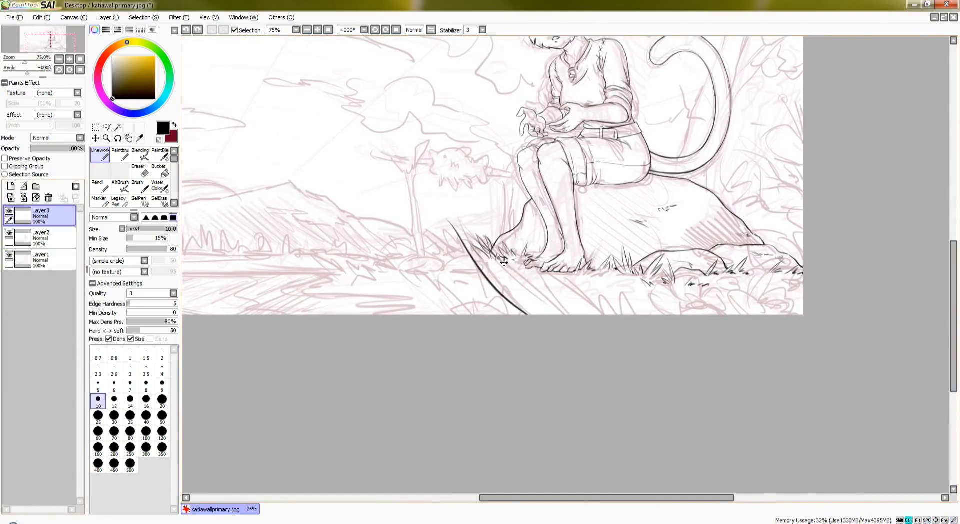
Undo the last stroke and ink more grass blades around the feet
{"action": "key", "text": "ctrl+z"}
{"action": "left_click_drag", "start_coordinate": [505, 255], "coordinate": [555, 310]}
{"action": "left_click_drag", "start_coordinate": [520, 235], "coordinate": [564, 314]}
{"action": "mouse_move", "coordinate": [656, 302]}
{"action": "left_mouse_down"}
{"action": "mouse_move", "coordinate": [634, 324]}
{"action": "mouse_move", "coordinate": [635, 294]}
{"action": "left_mouse_up"}
Hide the pink sketch, erase on Layer2, and redraw the line under the grass as thin curves
{"action": "left_click", "coordinate": [9, 255]}
{"action": "left_click", "coordinate": [50, 235]}
{"action": "left_click", "coordinate": [140, 170]}
{"action": "left_click_drag", "start_coordinate": [500, 260], "coordinate": [505, 307]}
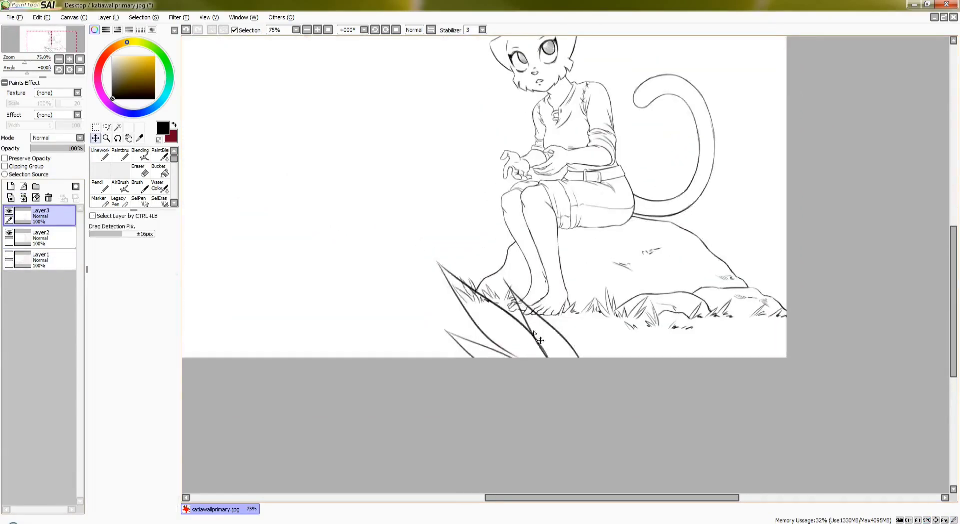
{"action": "key", "text": "n"}
{"action": "left_click", "coordinate": [509, 307]}
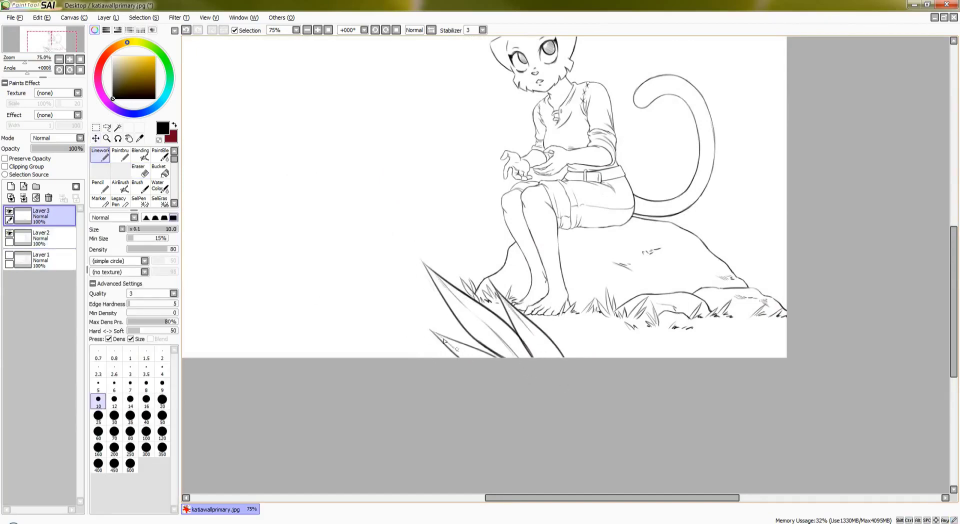
{"action": "scroll", "coordinate": [528, 390], "scroll_direction": "up", "scroll_amount": 2}
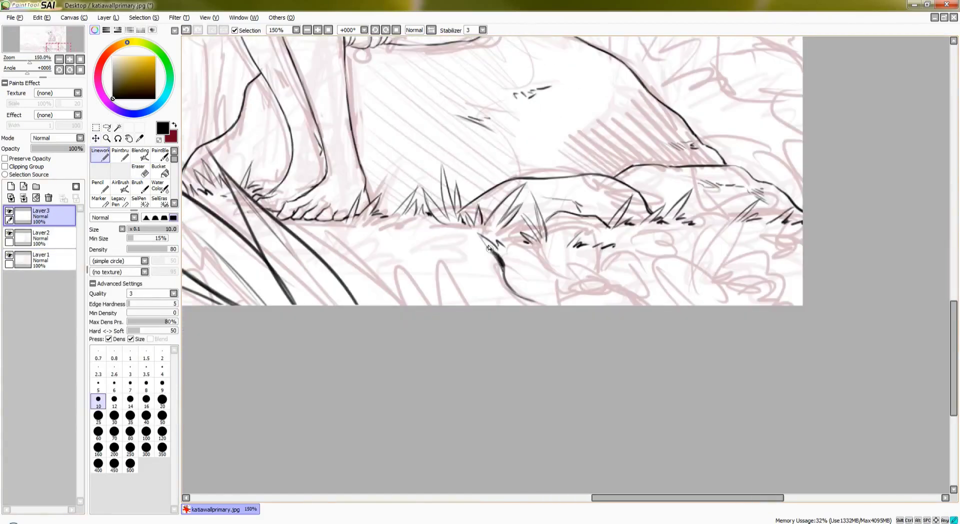
{"action": "left_click_drag", "start_coordinate": [498, 249], "coordinate": [520, 291]}
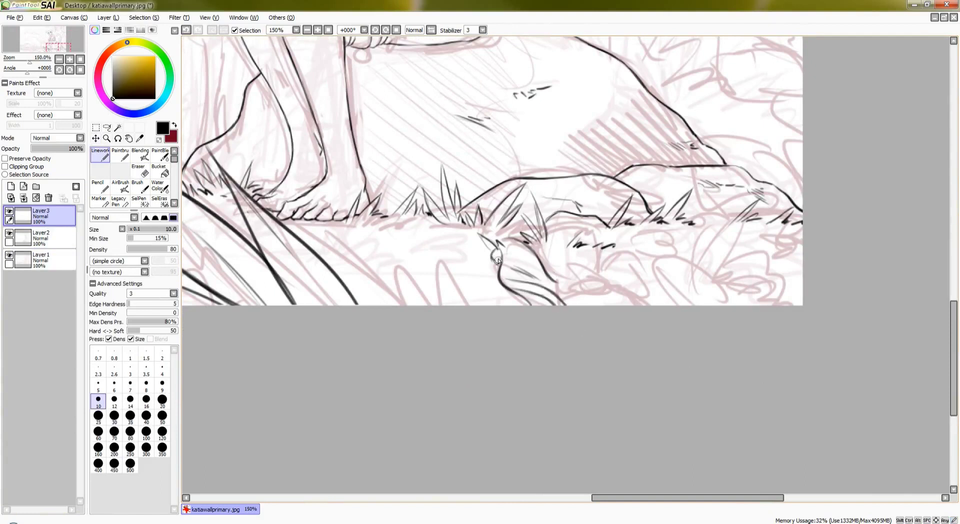
Ink leafy bush outlines below the rock
{"action": "left_click_drag", "start_coordinate": [550, 244], "coordinate": [570, 245]}
{"action": "left_click_drag", "start_coordinate": [608, 245], "coordinate": [623, 273]}
{"action": "mouse_move", "coordinate": [580, 250]}
{"action": "left_mouse_down"}
{"action": "mouse_move", "coordinate": [580, 274]}
{"action": "mouse_move", "coordinate": [623, 278]}
{"action": "mouse_move", "coordinate": [607, 281]}
{"action": "mouse_move", "coordinate": [644, 253]}
{"action": "mouse_move", "coordinate": [673, 280]}
{"action": "left_mouse_up"}
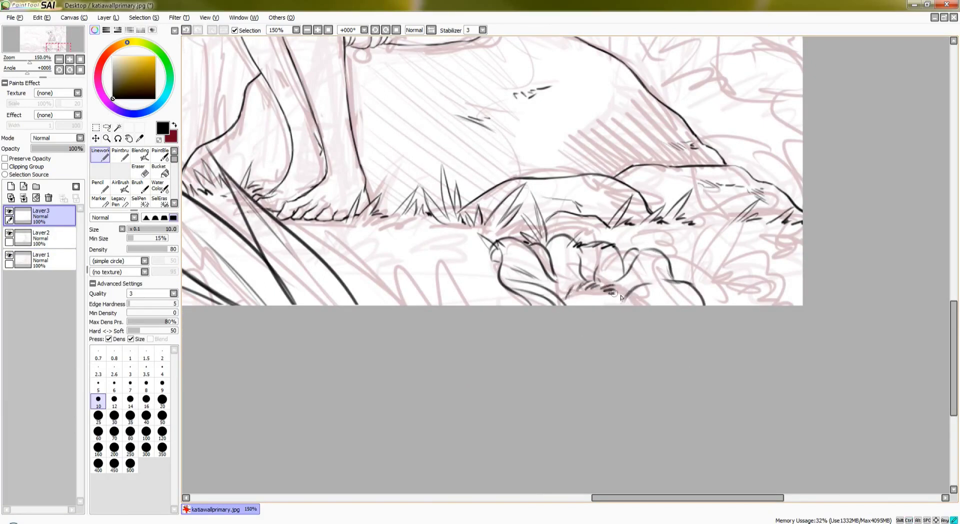
{"action": "scroll", "coordinate": [578, 293], "scroll_direction": "down", "scroll_amount": 2}
Toggle the pink sketch to check the inks, touch up with the eraser, and move to the lower-left grass
{"action": "left_click", "coordinate": [95, 138]}
{"action": "left_click", "coordinate": [9, 255]}
{"action": "left_click", "coordinate": [9, 255]}
{"action": "left_click", "coordinate": [100, 155]}
{"action": "scroll", "coordinate": [439, 222], "scroll_direction": "up", "scroll_amount": 2}
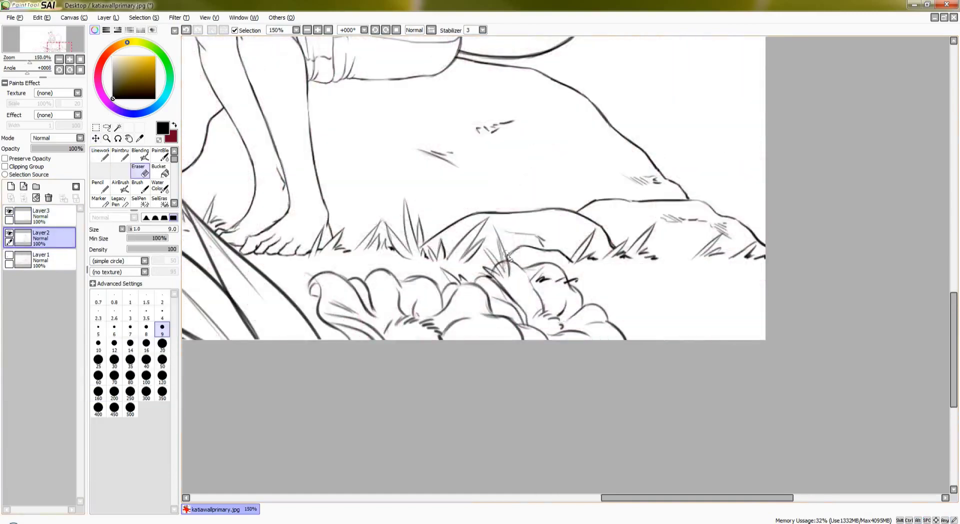
{"action": "key", "text": "]"}
{"action": "scroll", "coordinate": [422, 240], "scroll_direction": "down", "scroll_amount": 2}
{"action": "scroll", "coordinate": [422, 240], "scroll_direction": "up", "scroll_amount": 2}
{"action": "key", "text": "e"}
{"action": "mouse_move", "coordinate": [422, 240]}
{"action": "left_mouse_down"}
{"action": "mouse_move", "coordinate": [364, 266]}
{"action": "mouse_move", "coordinate": [383, 269]}
{"action": "mouse_move", "coordinate": [365, 281]}
{"action": "mouse_move", "coordinate": [355, 266]}
{"action": "mouse_move", "coordinate": [370, 280]}
{"action": "left_mouse_up"}
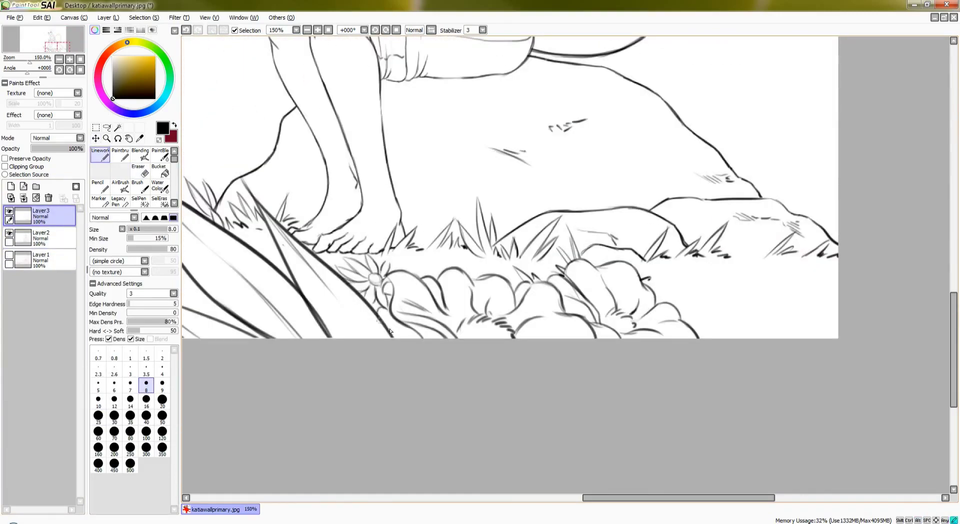
{"action": "left_click_drag", "start_coordinate": [391, 331], "coordinate": [413, 327]}
{"action": "scroll", "coordinate": [616, 315], "scroll_direction": "down", "scroll_amount": 2}
{"action": "left_click", "coordinate": [9, 255]}
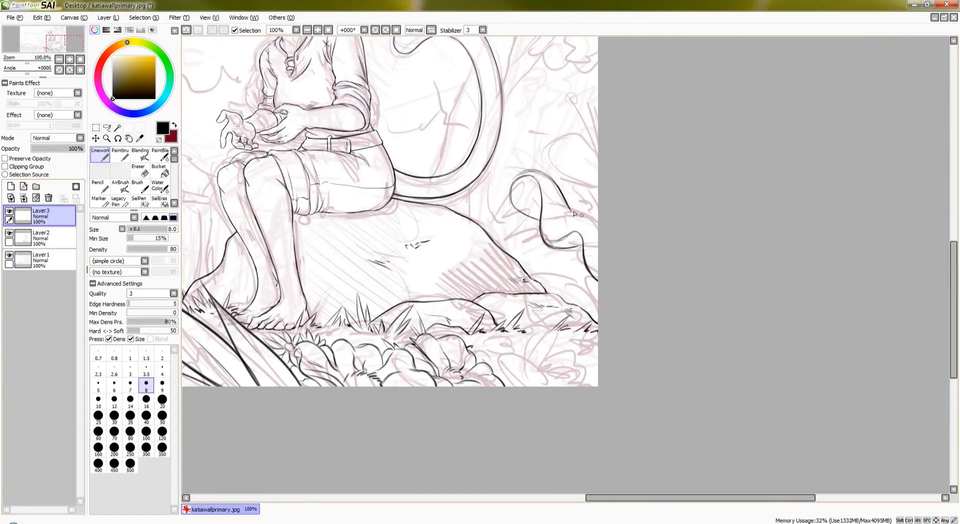
Draw a curved leaf stroke with two petal-shaped leaves right of the rock
{"action": "left_click_drag", "start_coordinate": [604, 269], "coordinate": [593, 281]}
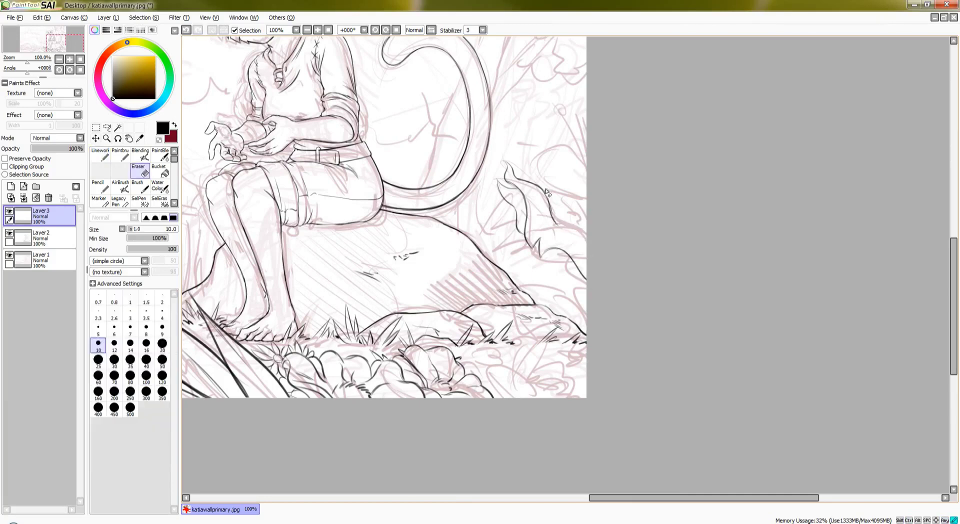
{"action": "key", "text": "ctrl+z"}
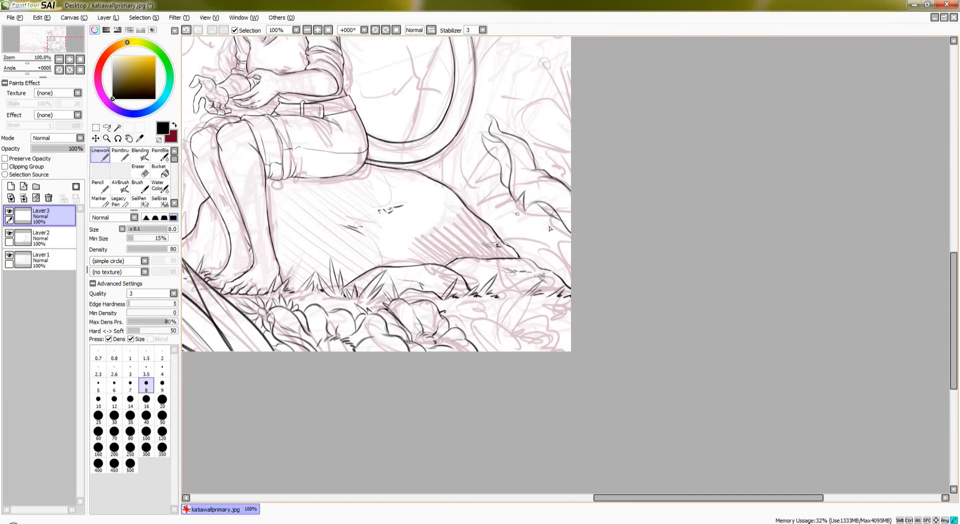
{"action": "scroll", "coordinate": [525, 149], "scroll_direction": "up", "scroll_amount": 1}
{"action": "left_click_drag", "start_coordinate": [484, 167], "coordinate": [525, 150]}
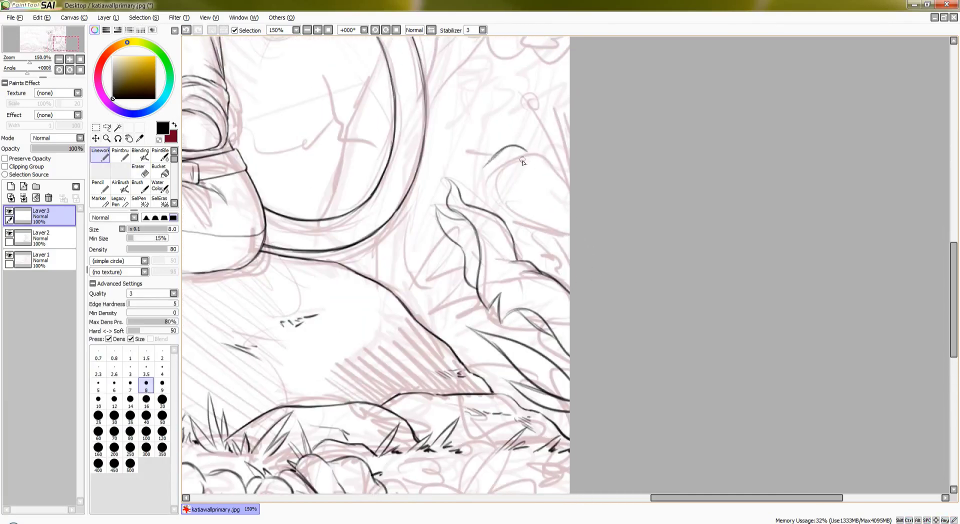
{"action": "left_click_drag", "start_coordinate": [521, 187], "coordinate": [533, 184]}
{"action": "mouse_move", "coordinate": [537, 159]}
{"action": "left_mouse_down"}
{"action": "mouse_move", "coordinate": [541, 216]}
{"action": "mouse_move", "coordinate": [570, 225]}
{"action": "mouse_move", "coordinate": [569, 191]}
{"action": "left_mouse_up"}
{"action": "scroll", "coordinate": [563, 183], "scroll_direction": "down", "scroll_amount": 2}
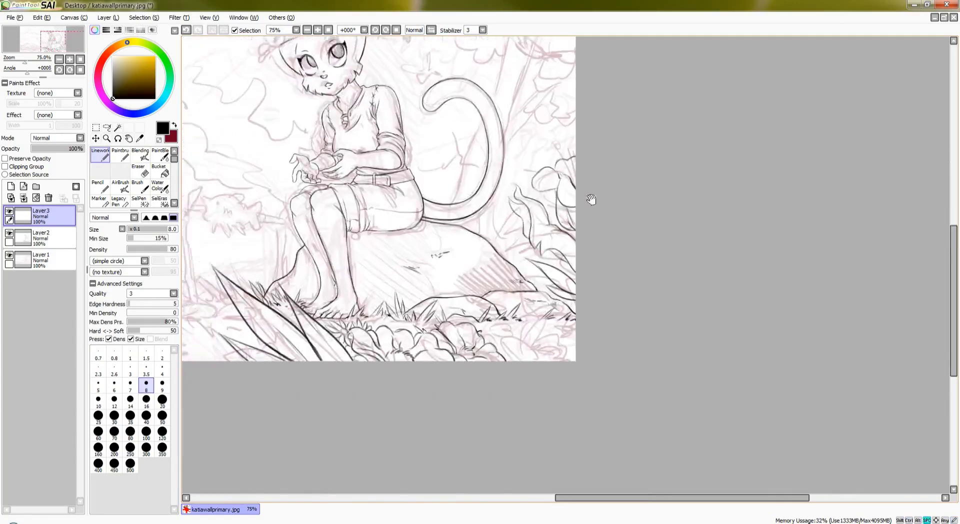
{"action": "scroll", "coordinate": [590, 199], "scroll_direction": "up", "scroll_amount": 2}
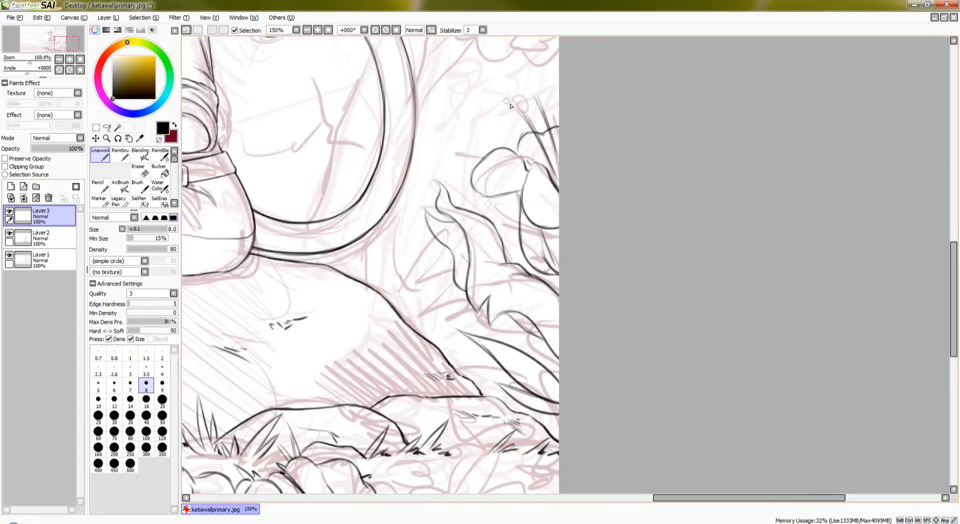
{"action": "scroll", "coordinate": [523, 150], "scroll_direction": "down", "scroll_amount": 1}
{"action": "scroll", "coordinate": [522, 230], "scroll_direction": "down", "scroll_amount": 3}
{"action": "scroll", "coordinate": [521, 230], "scroll_direction": "up", "scroll_amount": 2}
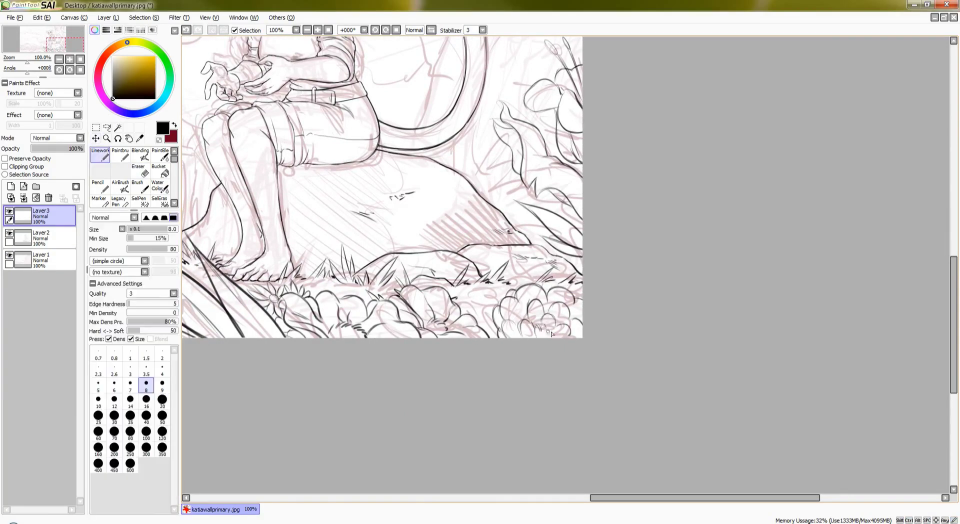
With the pink sketch hidden, ink leaf shapes on the bushes below the rock
{"action": "scroll", "coordinate": [551, 334], "scroll_direction": "down", "scroll_amount": 1}
{"action": "left_click", "coordinate": [9, 255]}
{"action": "scroll", "coordinate": [450, 308], "scroll_direction": "up", "scroll_amount": 3}
{"action": "mouse_move", "coordinate": [435, 298]}
{"action": "left_mouse_down"}
{"action": "mouse_move", "coordinate": [458, 278]}
{"action": "mouse_move", "coordinate": [448, 305]}
{"action": "mouse_move", "coordinate": [459, 330]}
{"action": "left_mouse_up"}
{"action": "mouse_move", "coordinate": [488, 265]}
{"action": "left_mouse_down"}
{"action": "mouse_move", "coordinate": [500, 299]}
{"action": "mouse_move", "coordinate": [509, 271]}
{"action": "left_mouse_up"}
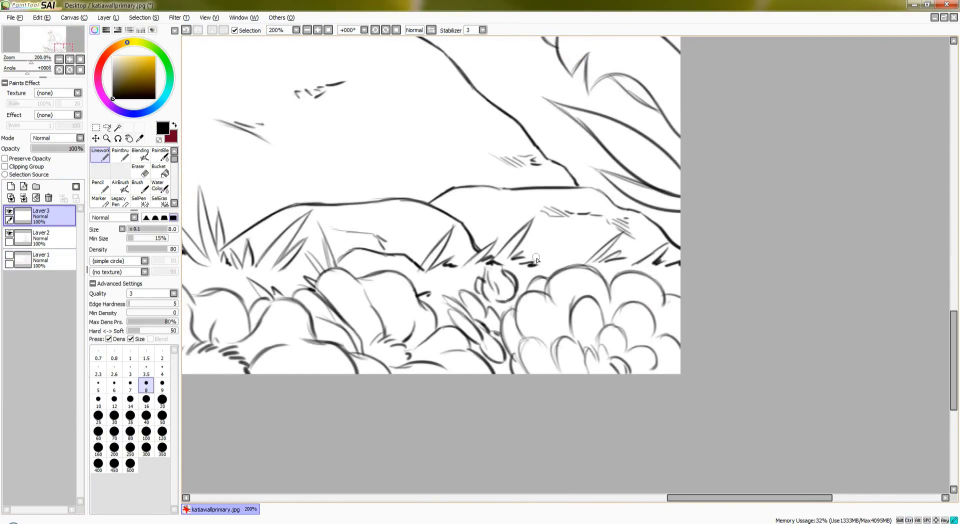
{"action": "scroll", "coordinate": [537, 260], "scroll_direction": "down", "scroll_amount": 1}
{"action": "scroll", "coordinate": [497, 221], "scroll_direction": "up", "scroll_amount": 1}
Ink short grass strokes above the bushes and show the pink sketch again
{"action": "left_click_drag", "start_coordinate": [493, 227], "coordinate": [503, 235]}
{"action": "left_click_drag", "start_coordinate": [465, 208], "coordinate": [525, 245]}
{"action": "scroll", "coordinate": [586, 289], "scroll_direction": "down", "scroll_amount": 1}
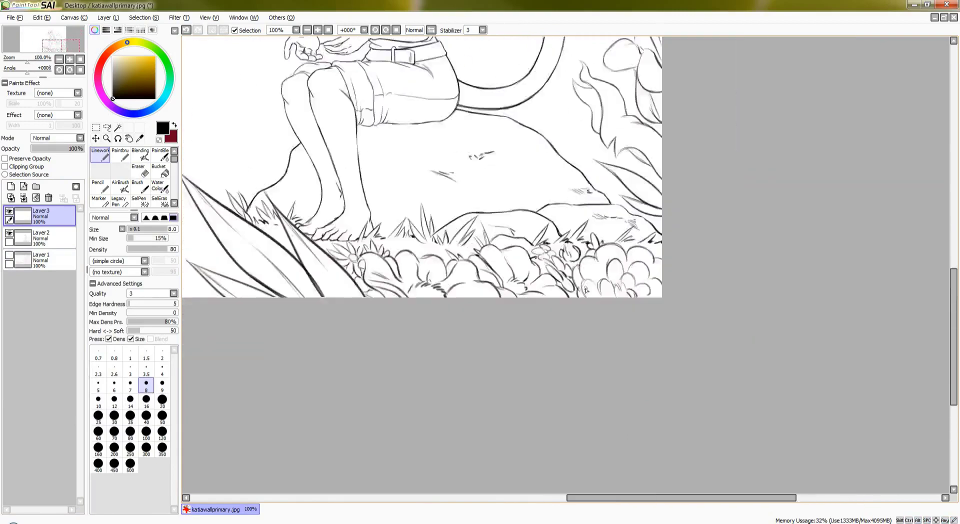
{"action": "scroll", "coordinate": [586, 289], "scroll_direction": "down", "scroll_amount": 2}
{"action": "left_click", "coordinate": [9, 255]}
{"action": "scroll", "coordinate": [580, 140], "scroll_direction": "up", "scroll_amount": 2}
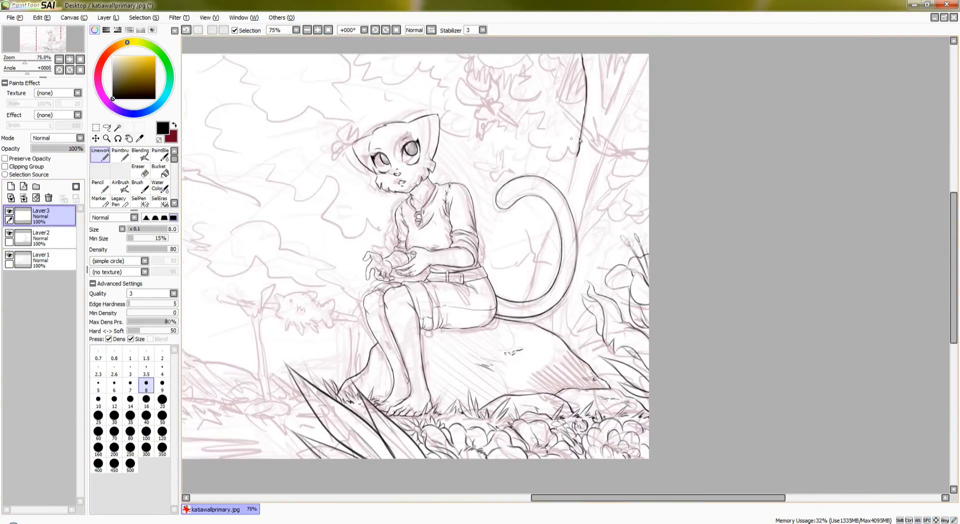
Extend the tree trunk line down behind the tail, then hide the pink sketch layer
{"action": "scroll", "coordinate": [579, 141], "scroll_direction": "up", "scroll_amount": 1}
{"action": "scroll", "coordinate": [663, 59], "scroll_direction": "down", "scroll_amount": 1}
{"action": "left_click_drag", "start_coordinate": [632, 118], "coordinate": [601, 216]}
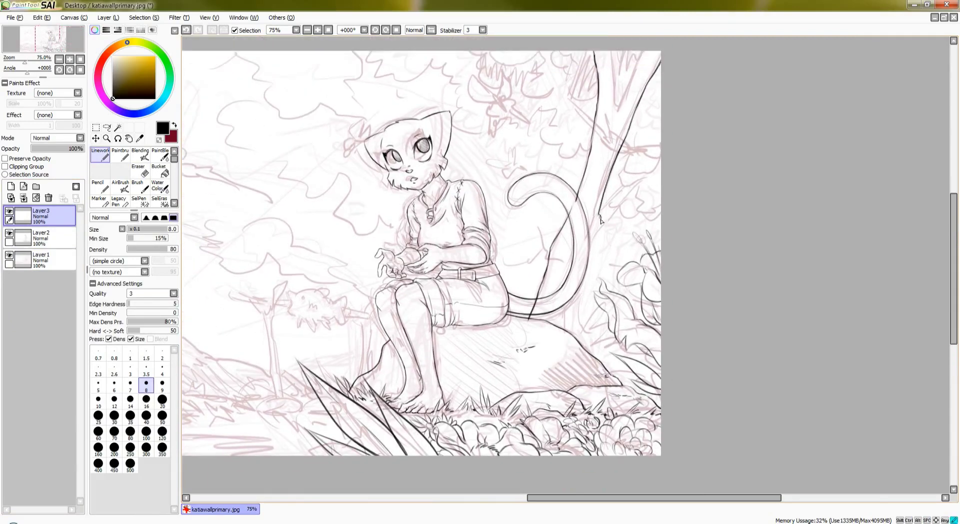
{"action": "scroll", "coordinate": [571, 358], "scroll_direction": "down", "scroll_amount": 1}
{"action": "scroll", "coordinate": [609, 133], "scroll_direction": "up", "scroll_amount": 1}
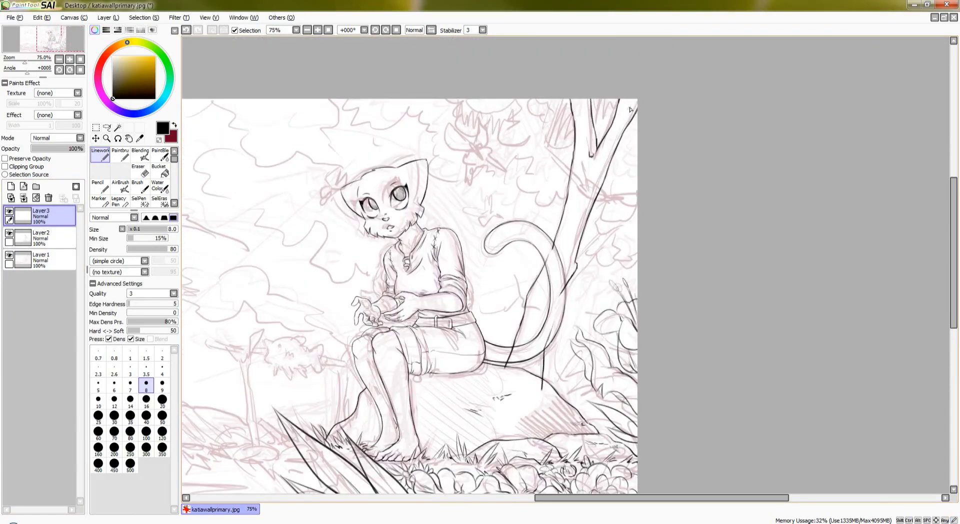
{"action": "key", "text": "e"}
{"action": "scroll", "coordinate": [540, 239], "scroll_direction": "down", "scroll_amount": 1}
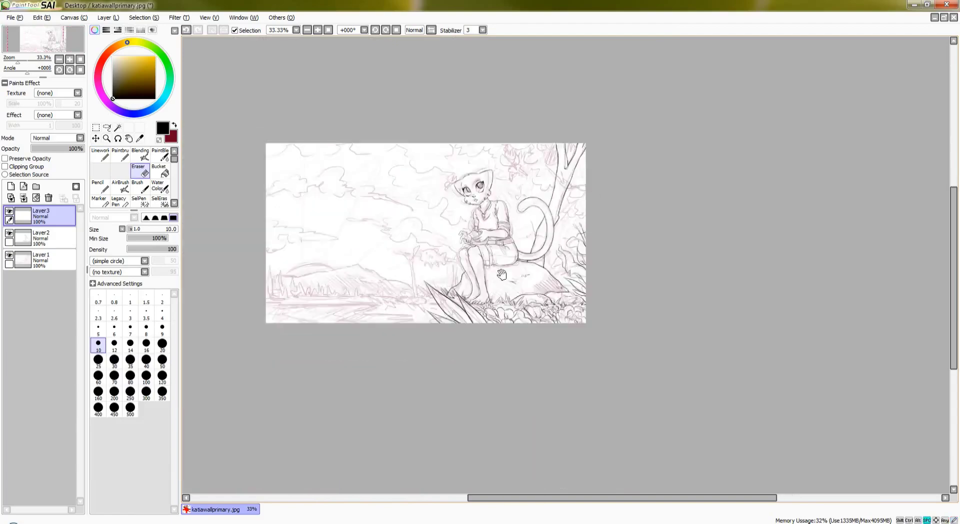
{"action": "left_click", "coordinate": [9, 255]}
{"action": "scroll", "coordinate": [531, 263], "scroll_direction": "up", "scroll_amount": 1}
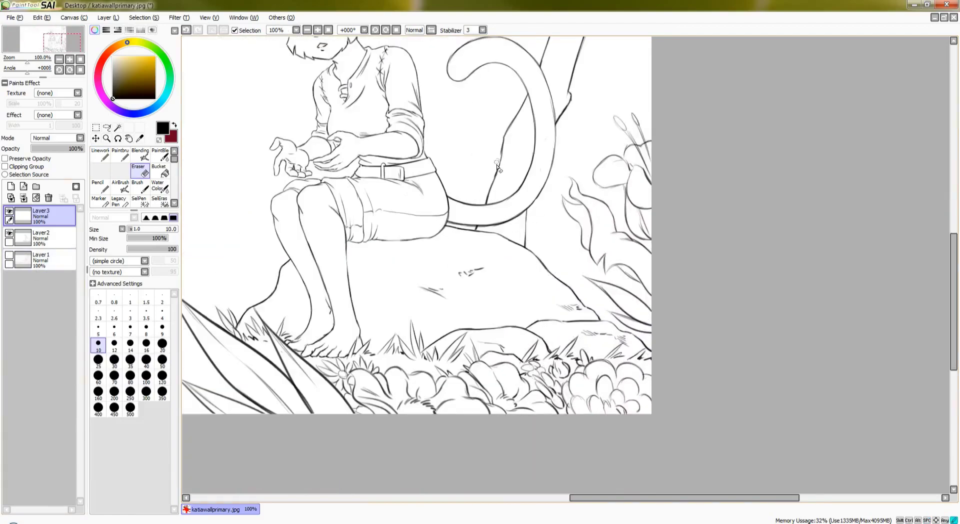
{"action": "scroll", "coordinate": [493, 191], "scroll_direction": "up", "scroll_amount": 4}
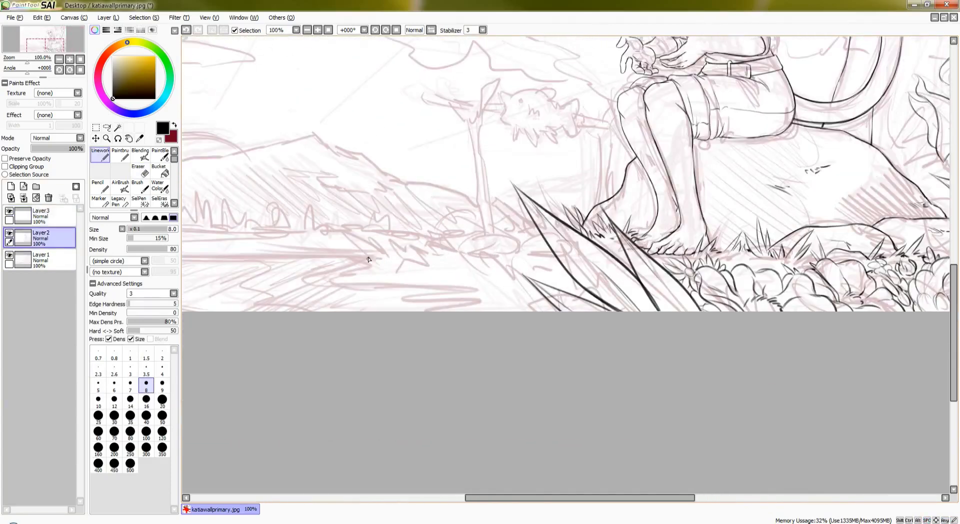
Ink grass strokes around the small mound on the left ground
{"action": "mouse_move", "coordinate": [464, 265]}
{"action": "left_mouse_down"}
{"action": "mouse_move", "coordinate": [473, 244]}
{"action": "mouse_move", "coordinate": [500, 228]}
{"action": "mouse_move", "coordinate": [480, 299]}
{"action": "left_mouse_up"}
{"action": "scroll", "coordinate": [468, 233], "scroll_direction": "up", "scroll_amount": 2}
{"action": "mouse_move", "coordinate": [448, 272]}
{"action": "left_mouse_down"}
{"action": "mouse_move", "coordinate": [500, 234]}
{"action": "mouse_move", "coordinate": [614, 245]}
{"action": "left_mouse_up"}
{"action": "left_click_drag", "start_coordinate": [581, 290], "coordinate": [636, 257]}
{"action": "left_click_drag", "start_coordinate": [530, 287], "coordinate": [550, 245]}
{"action": "mouse_move", "coordinate": [453, 278]}
{"action": "left_mouse_down"}
{"action": "mouse_move", "coordinate": [470, 256]}
{"action": "mouse_move", "coordinate": [517, 269]}
{"action": "left_mouse_up"}
{"action": "mouse_move", "coordinate": [390, 260]}
{"action": "left_mouse_down"}
{"action": "mouse_move", "coordinate": [440, 217]}
{"action": "mouse_move", "coordinate": [493, 218]}
{"action": "left_mouse_up"}
{"action": "mouse_move", "coordinate": [487, 230]}
{"action": "left_mouse_down"}
{"action": "mouse_move", "coordinate": [406, 316]}
{"action": "mouse_move", "coordinate": [465, 299]}
{"action": "left_mouse_up"}
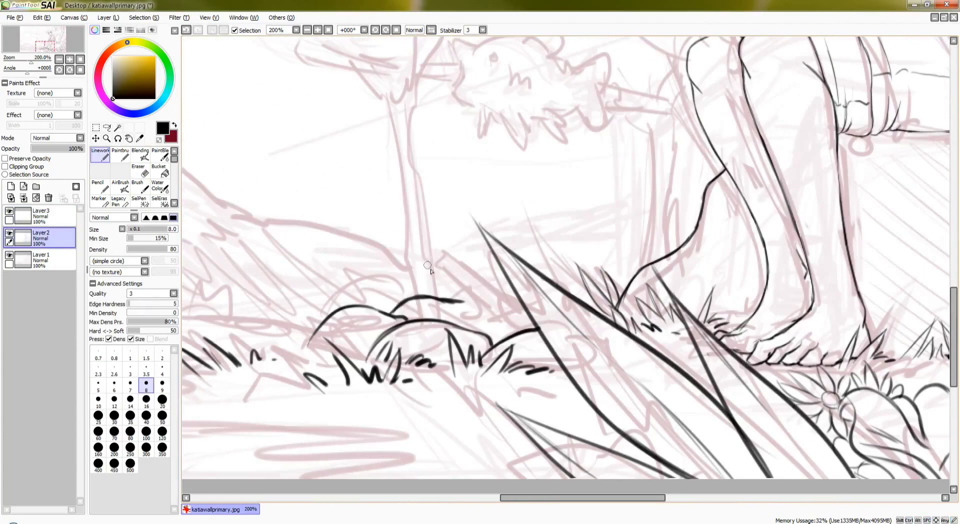
Outline the mound's top, draw a twiggy shape on it, and add short grass beside the twigs
{"action": "left_click_drag", "start_coordinate": [435, 248], "coordinate": [468, 298]}
{"action": "left_click_drag", "start_coordinate": [483, 252], "coordinate": [472, 301]}
{"action": "left_click_drag", "start_coordinate": [480, 295], "coordinate": [507, 304]}
{"action": "left_click_drag", "start_coordinate": [425, 300], "coordinate": [480, 320]}
{"action": "mouse_move", "coordinate": [462, 300]}
{"action": "left_mouse_down"}
{"action": "mouse_move", "coordinate": [492, 324]}
{"action": "mouse_move", "coordinate": [503, 305]}
{"action": "left_mouse_up"}
{"action": "left_click_drag", "start_coordinate": [523, 333], "coordinate": [515, 313]}
{"action": "left_click_drag", "start_coordinate": [502, 300], "coordinate": [498, 286]}
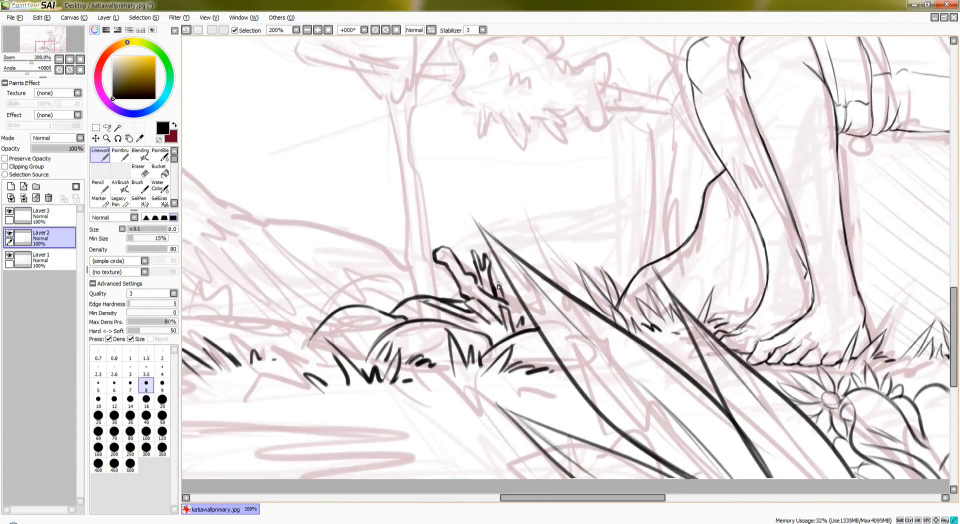
With a thinner brush, ink the thin tree trunk above the mound and cap its top
{"action": "left_click_drag", "start_coordinate": [555, 270], "coordinate": [598, 309]}
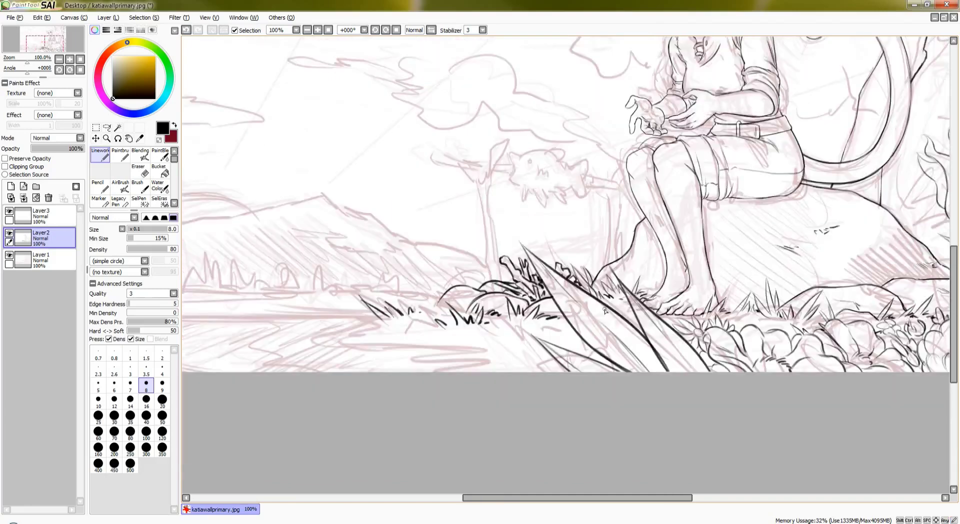
{"action": "scroll", "coordinate": [490, 274], "scroll_direction": "down", "scroll_amount": 2}
{"action": "key", "text": "e"}
{"action": "key", "text": "n"}
{"action": "key", "text": "bracketleft"}
{"action": "key", "text": "bracketleft"}
{"action": "mouse_move", "coordinate": [444, 111]}
{"action": "left_mouse_down"}
{"action": "mouse_move", "coordinate": [480, 205]}
{"action": "mouse_move", "coordinate": [488, 303]}
{"action": "left_mouse_up"}
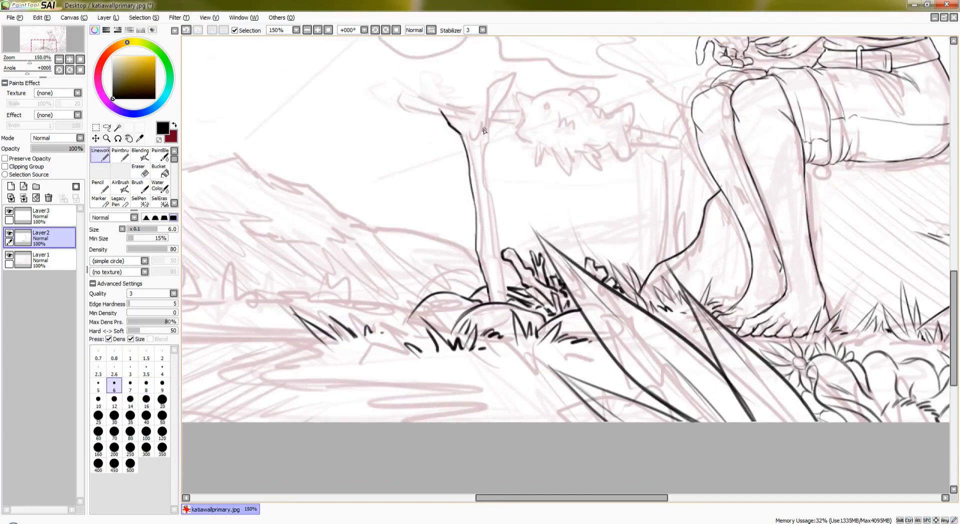
{"action": "left_click_drag", "start_coordinate": [483, 131], "coordinate": [494, 170]}
{"action": "left_click_drag", "start_coordinate": [505, 144], "coordinate": [493, 214]}
{"action": "left_click_drag", "start_coordinate": [510, 315], "coordinate": [505, 335]}
Draw a branch with a small twig left of the trunk top
{"action": "left_click_drag", "start_coordinate": [487, 172], "coordinate": [499, 187]}
{"action": "key", "text": "e"}
{"action": "left_click_drag", "start_coordinate": [499, 187], "coordinate": [494, 206]}
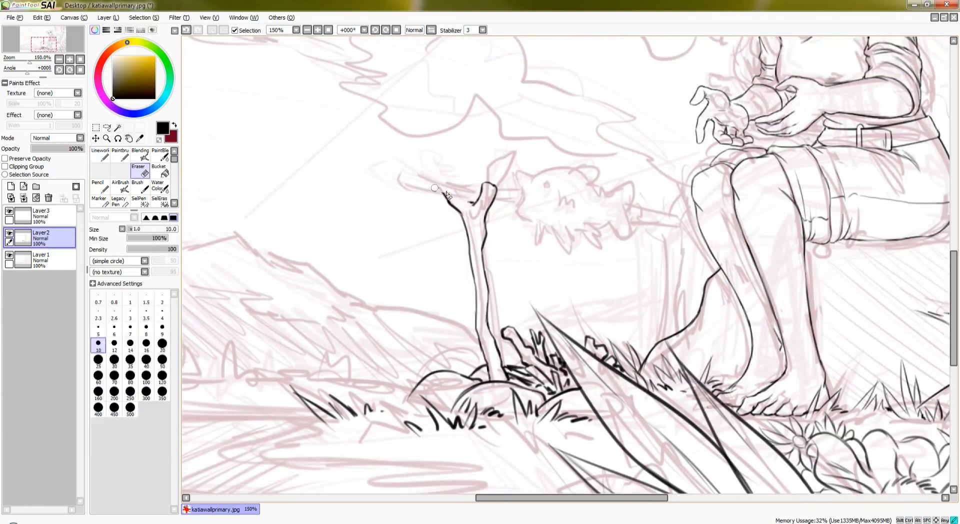
{"action": "key", "text": "n"}
{"action": "mouse_move", "coordinate": [400, 183]}
{"action": "left_mouse_down"}
{"action": "mouse_move", "coordinate": [471, 203]}
{"action": "mouse_move", "coordinate": [490, 196]}
{"action": "mouse_move", "coordinate": [441, 150]}
{"action": "left_mouse_up"}
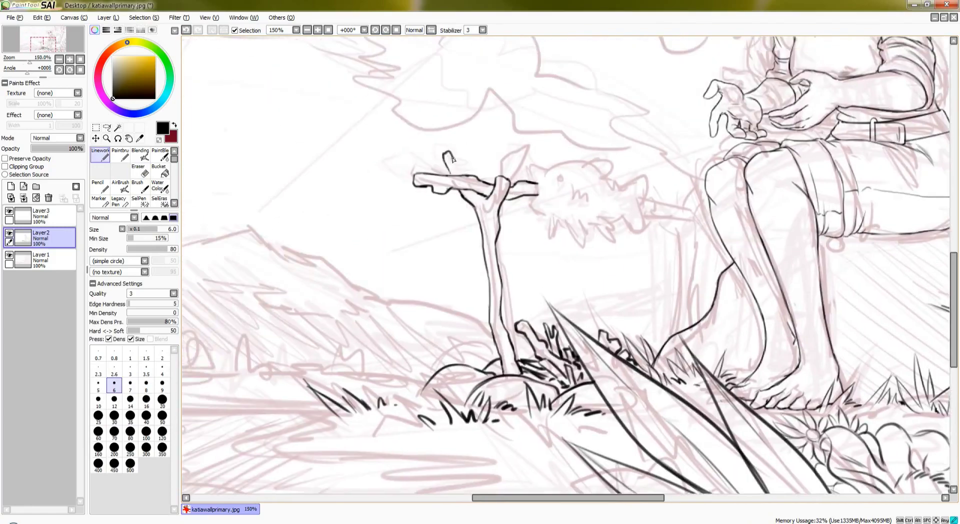
{"action": "mouse_move", "coordinate": [449, 187]}
{"action": "left_mouse_down"}
{"action": "mouse_move", "coordinate": [465, 160]}
{"action": "mouse_move", "coordinate": [450, 184]}
{"action": "left_mouse_up"}
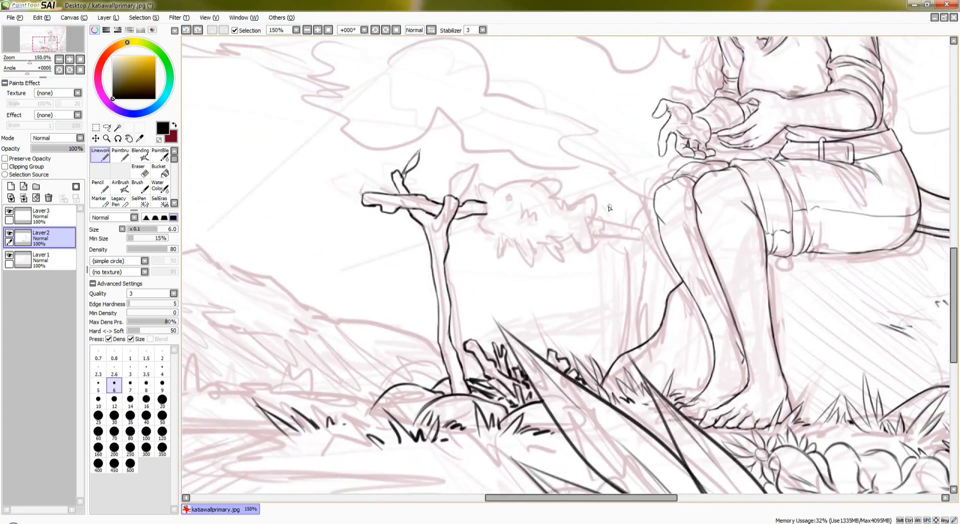
Extend the stick's twigs downward toward the leg and ink the branch's right end
{"action": "left_click_drag", "start_coordinate": [625, 260], "coordinate": [616, 361]}
{"action": "left_click_drag", "start_coordinate": [607, 210], "coordinate": [625, 236]}
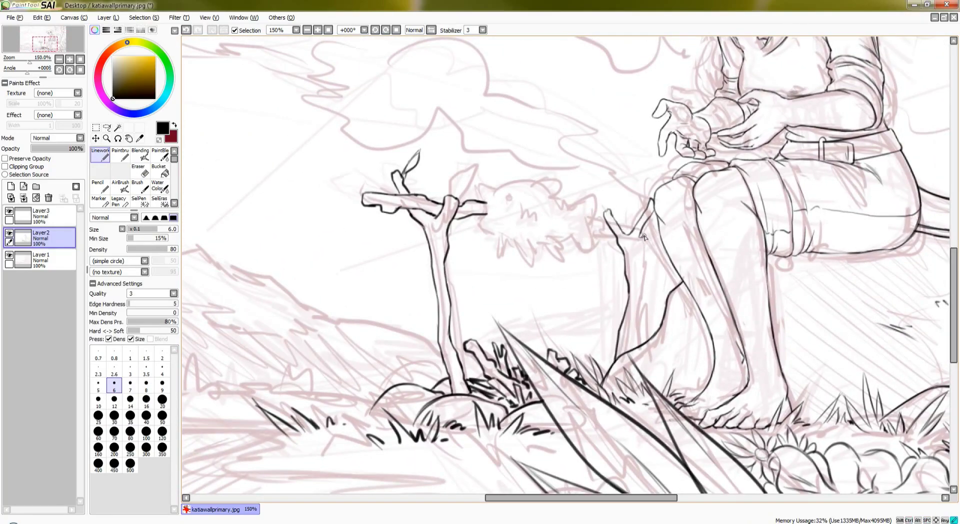
{"action": "left_click_drag", "start_coordinate": [650, 292], "coordinate": [650, 339]}
{"action": "scroll", "coordinate": [488, 205], "scroll_direction": "up", "scroll_amount": 1}
{"action": "left_click_drag", "start_coordinate": [481, 206], "coordinate": [487, 242]}
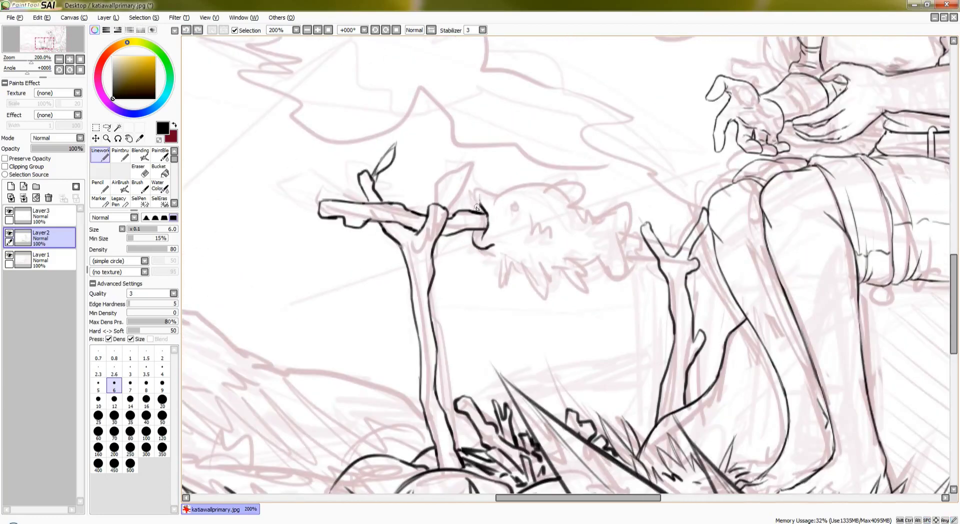
Outline the fish's head, then add a pointed fin, hair lines and a filled eye
{"action": "mouse_move", "coordinate": [493, 193]}
{"action": "left_mouse_down"}
{"action": "mouse_move", "coordinate": [553, 176]}
{"action": "mouse_move", "coordinate": [584, 201]}
{"action": "left_mouse_up"}
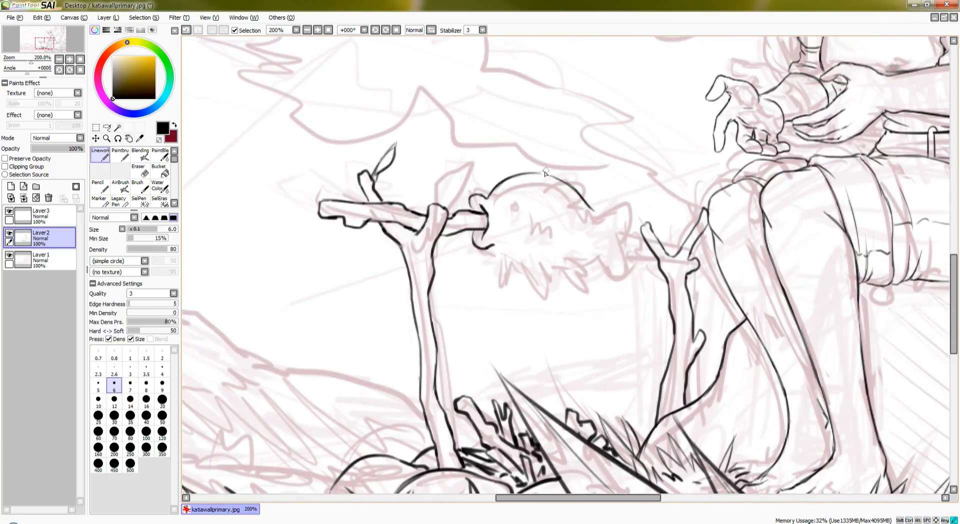
{"action": "left_click_drag", "start_coordinate": [522, 249], "coordinate": [547, 260]}
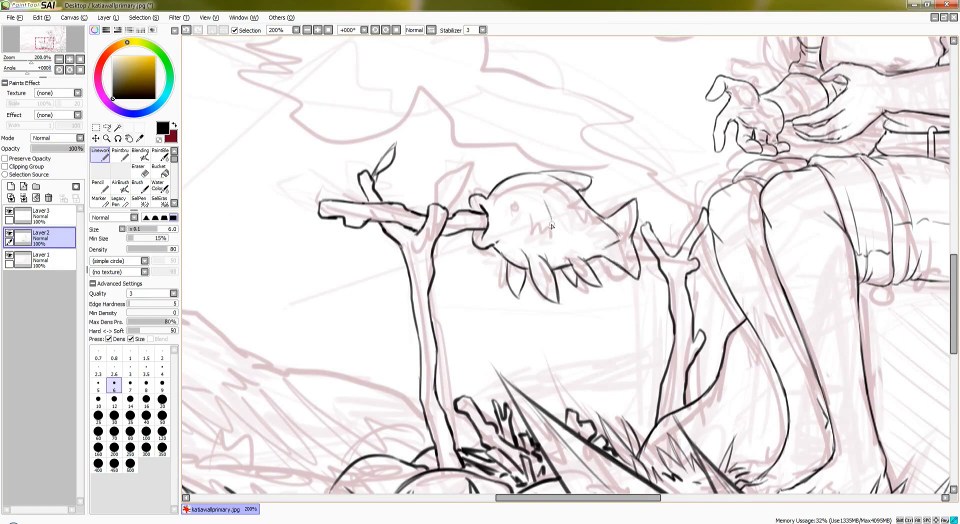
{"action": "left_click_drag", "start_coordinate": [551, 226], "coordinate": [560, 243]}
{"action": "left_click_drag", "start_coordinate": [515, 190], "coordinate": [525, 211]}
{"action": "scroll", "coordinate": [522, 201], "scroll_direction": "up", "scroll_amount": 2}
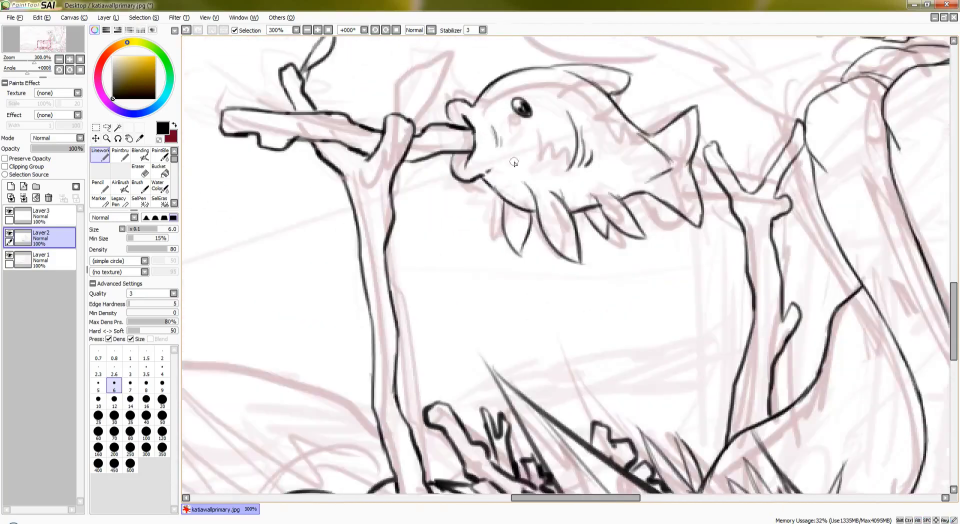
{"action": "scroll", "coordinate": [514, 163], "scroll_direction": "down", "scroll_amount": 1}
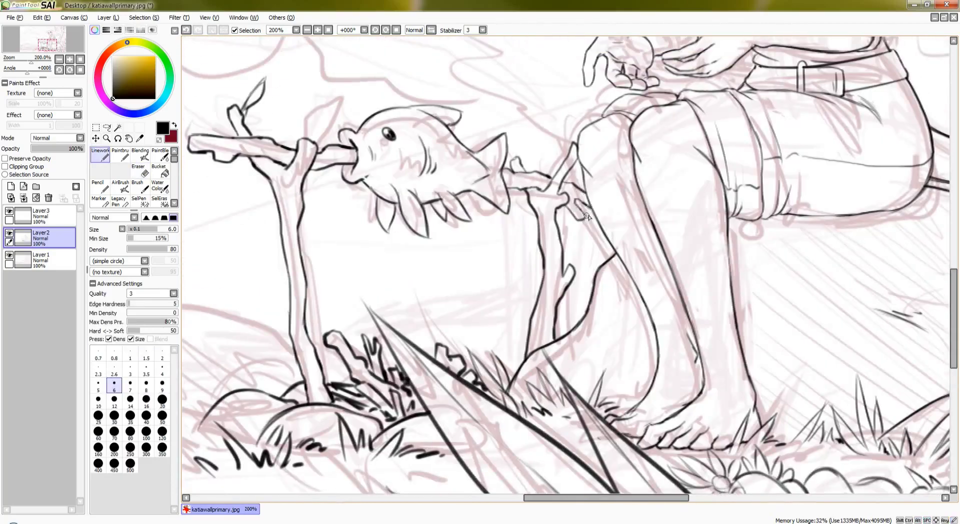
{"action": "scroll", "coordinate": [588, 216], "scroll_direction": "down", "scroll_amount": 4}
On Layer 3, try a grass blade on the lakeshore and undo the misplaced stroke
{"action": "left_click", "coordinate": [40, 215]}
{"action": "scroll", "coordinate": [515, 240], "scroll_direction": "up", "scroll_amount": 3}
{"action": "mouse_move", "coordinate": [515, 240]}
{"action": "left_mouse_down"}
{"action": "mouse_move", "coordinate": [532, 239]}
{"action": "mouse_move", "coordinate": [517, 214]}
{"action": "left_mouse_up"}
{"action": "mouse_move", "coordinate": [539, 251]}
{"action": "left_mouse_down"}
{"action": "mouse_move", "coordinate": [558, 218]}
{"action": "mouse_move", "coordinate": [572, 227]}
{"action": "left_mouse_up"}
{"action": "key", "text": "ctrl+z"}
Redraw the shore grass blade and ink the distant mountain ridge line across the left
{"action": "left_click_drag", "start_coordinate": [581, 238], "coordinate": [596, 220]}
{"action": "left_click_drag", "start_coordinate": [438, 236], "coordinate": [505, 193]}
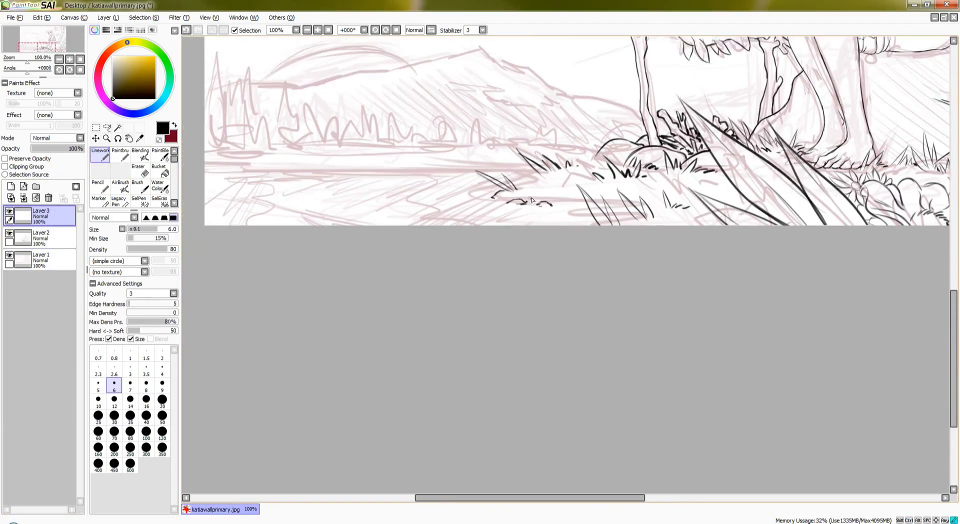
{"action": "mouse_move", "coordinate": [549, 185]}
{"action": "left_mouse_down"}
{"action": "mouse_move", "coordinate": [555, 215]}
{"action": "mouse_move", "coordinate": [620, 235]}
{"action": "mouse_move", "coordinate": [329, 275]}
{"action": "mouse_move", "coordinate": [446, 243]}
{"action": "left_mouse_up"}
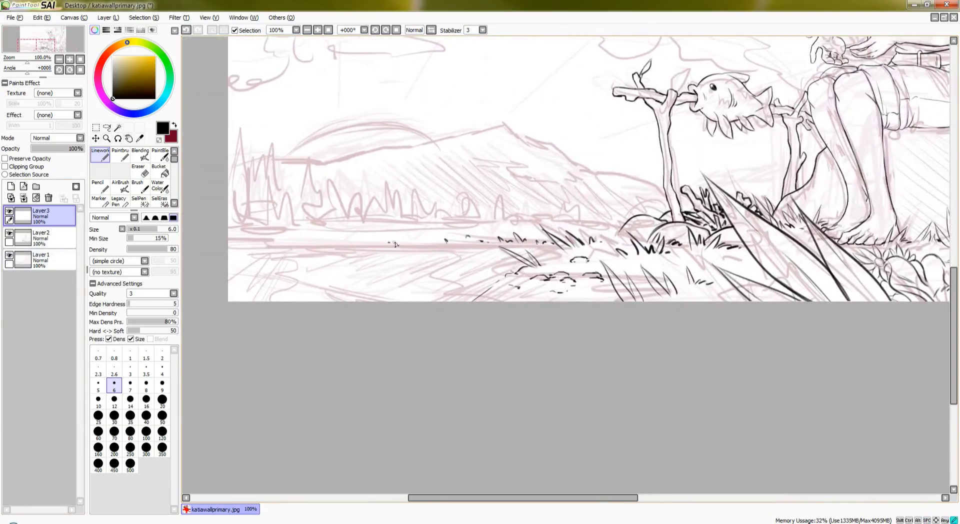
{"action": "mouse_move", "coordinate": [258, 238]}
{"action": "left_mouse_down"}
{"action": "mouse_move", "coordinate": [237, 242]}
{"action": "mouse_move", "coordinate": [289, 269]}
{"action": "left_mouse_up"}
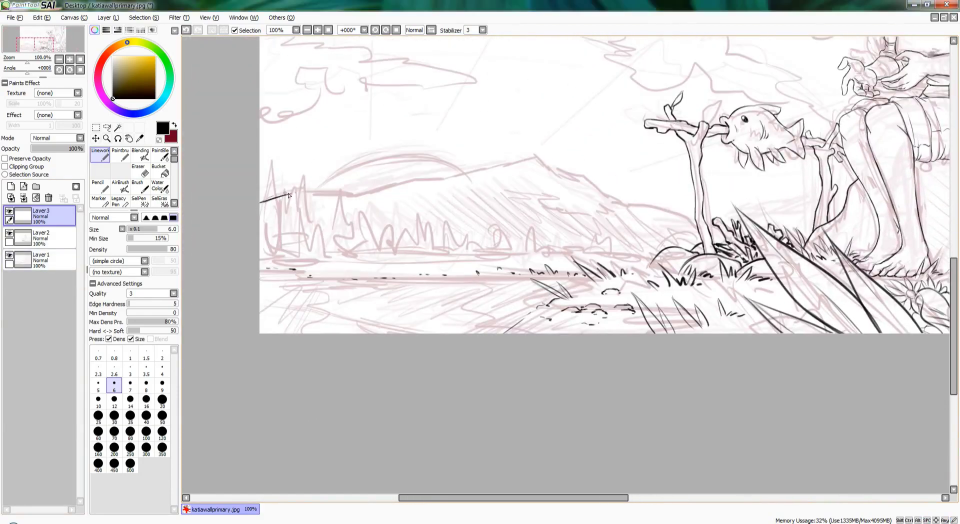
{"action": "left_click_drag", "start_coordinate": [329, 196], "coordinate": [508, 172]}
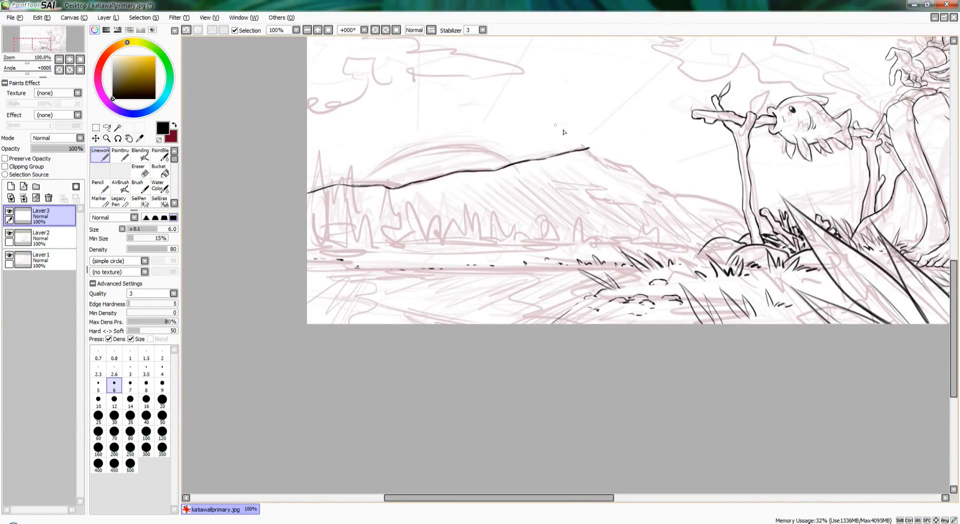
{"action": "scroll", "coordinate": [564, 132], "scroll_direction": "right", "scroll_amount": 3}
{"action": "scroll", "coordinate": [625, 200], "scroll_direction": "down", "scroll_amount": 2}
Toggle the pink sketch layer off and back on to review the lineart
{"action": "left_click", "coordinate": [9, 256]}
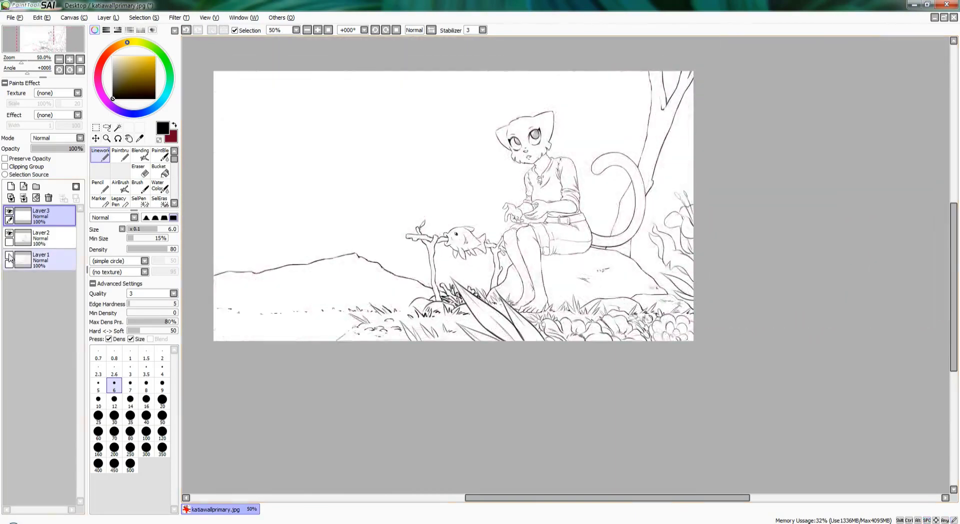
{"action": "left_click", "coordinate": [9, 256]}
{"action": "scroll", "coordinate": [394, 88], "scroll_direction": "up", "scroll_amount": 1}
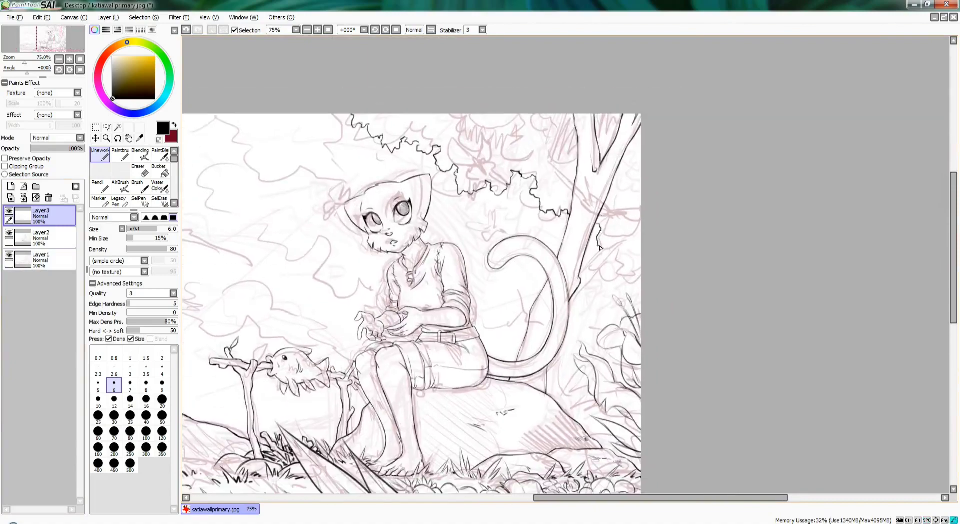
{"action": "left_click_drag", "start_coordinate": [577, 93], "coordinate": [493, 151]}
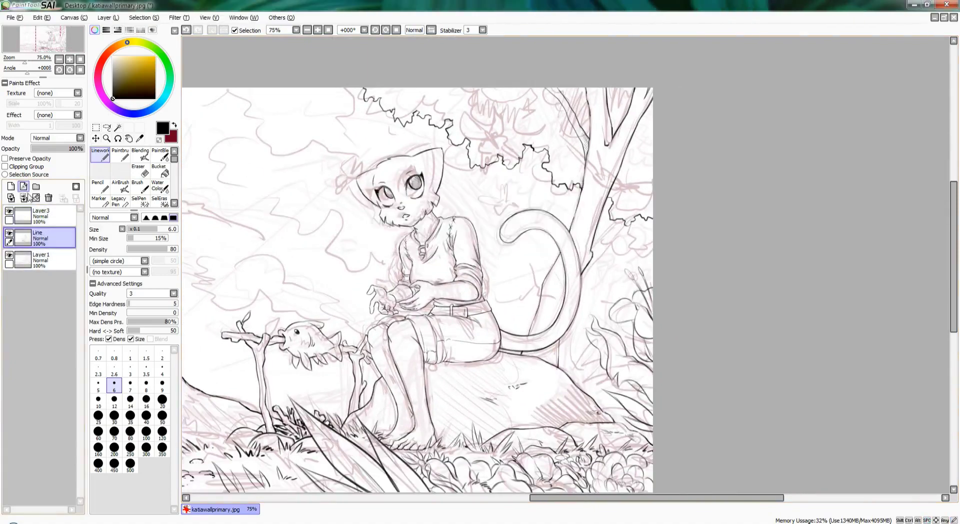
{"action": "scroll", "coordinate": [516, 162], "scroll_direction": "up", "scroll_amount": 3}
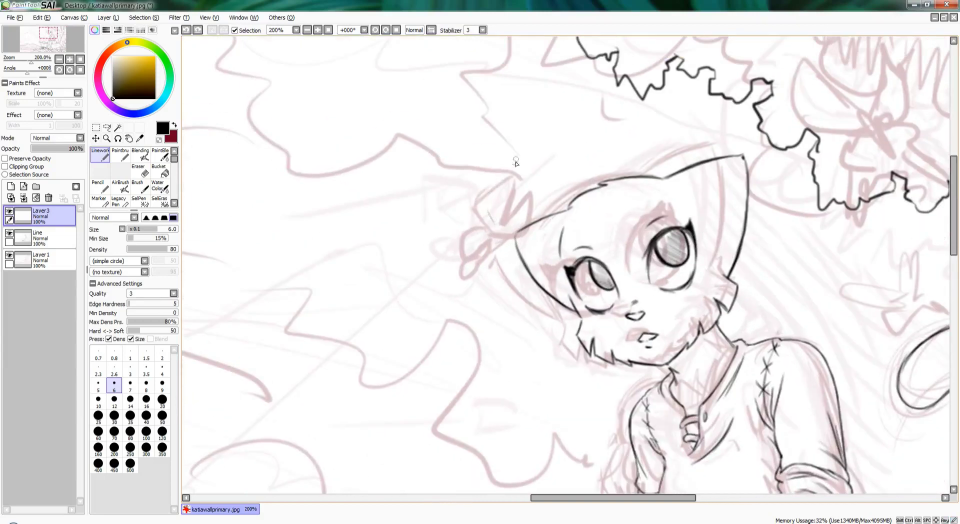
Ink the cat girl's ear and the bow's right wing loop, undoing stray strokes
{"action": "mouse_move", "coordinate": [487, 221]}
{"action": "left_mouse_down"}
{"action": "mouse_move", "coordinate": [517, 194]}
{"action": "mouse_move", "coordinate": [540, 193]}
{"action": "left_mouse_up"}
{"action": "key", "text": "ctrl+z"}
{"action": "left_click_drag", "start_coordinate": [518, 229], "coordinate": [521, 226]}
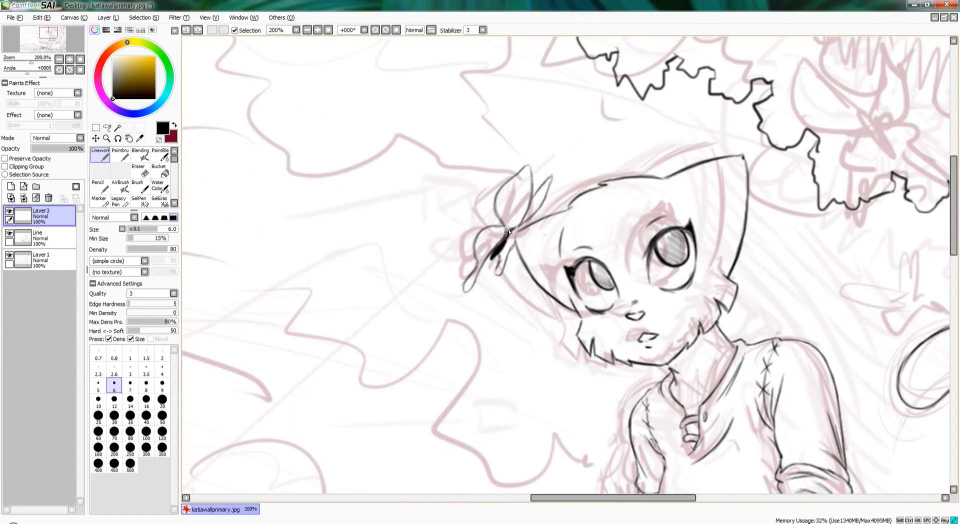
{"action": "scroll", "coordinate": [535, 269], "scroll_direction": "down", "scroll_amount": 3}
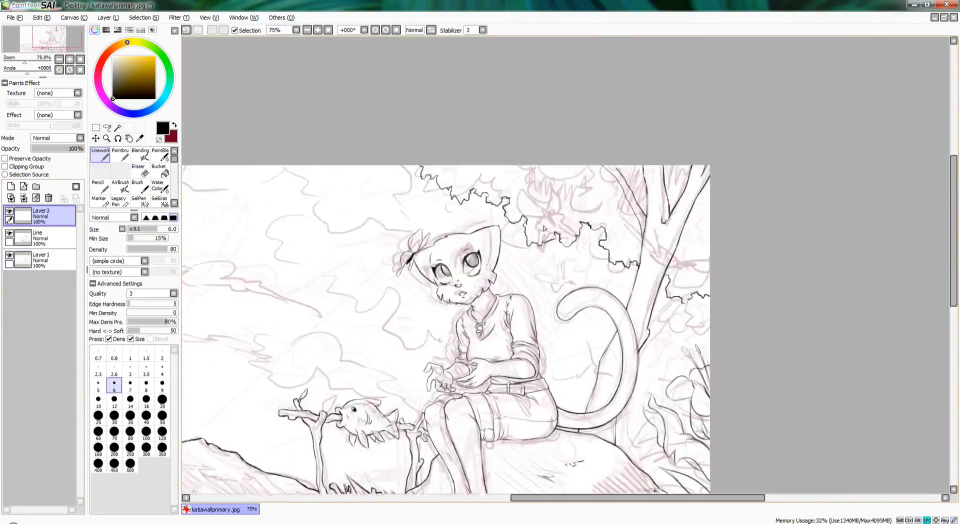
{"action": "scroll", "coordinate": [513, 173], "scroll_direction": "up", "scroll_amount": 2}
{"action": "left_click_drag", "start_coordinate": [488, 176], "coordinate": [491, 180]}
{"action": "key", "text": "ctrl+z"}
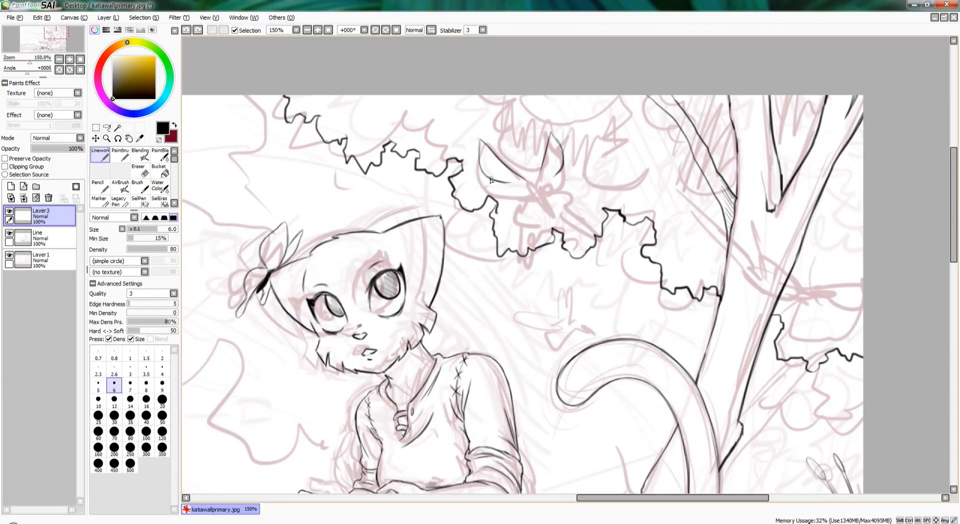
{"action": "key", "text": "ctrl+z"}
{"action": "key", "text": "ctrl+z"}
Start the tree butterfly's wing lines in the leaves, zooming out to review them
{"action": "left_click_drag", "start_coordinate": [481, 140], "coordinate": [512, 176]}
{"action": "left_click_drag", "start_coordinate": [486, 148], "coordinate": [532, 188]}
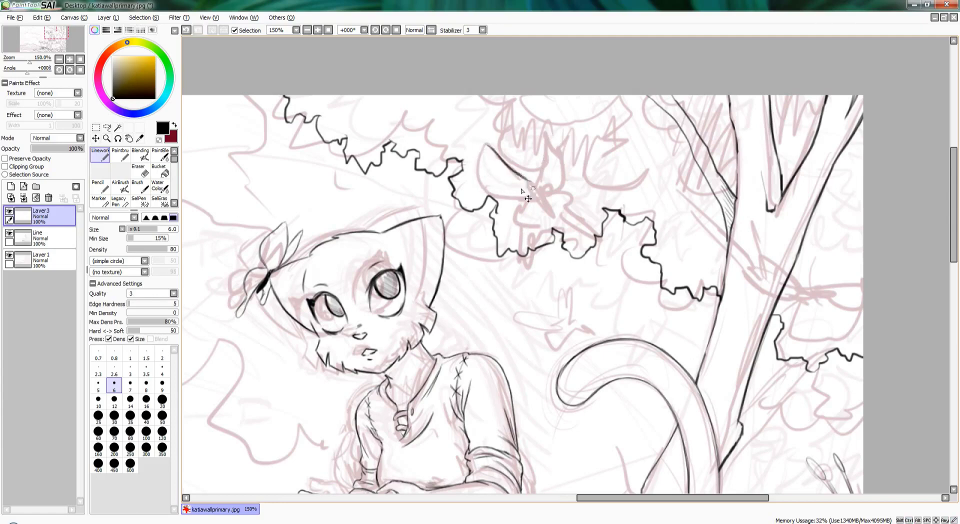
{"action": "key", "text": "ctrl+z"}
{"action": "key", "text": "ctrl+y"}
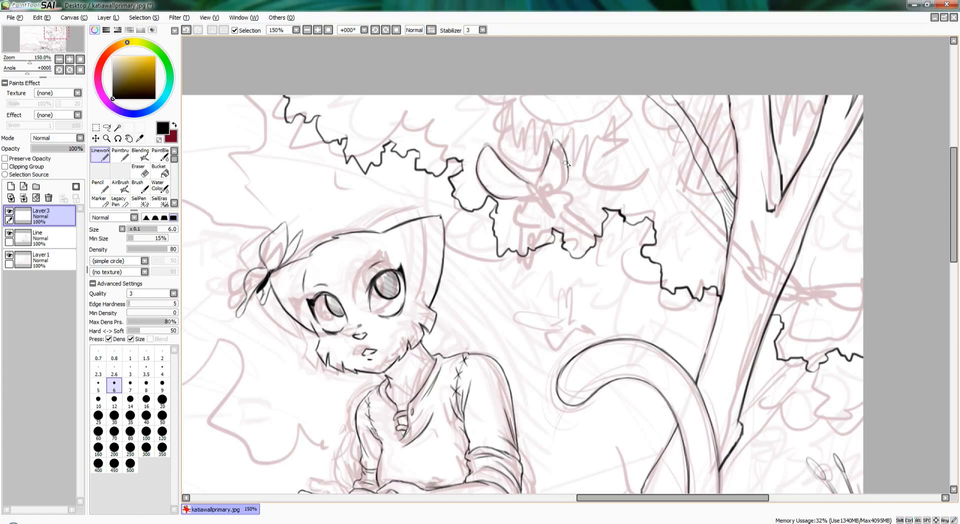
{"action": "key", "text": "e"}
{"action": "key", "text": "minus"}
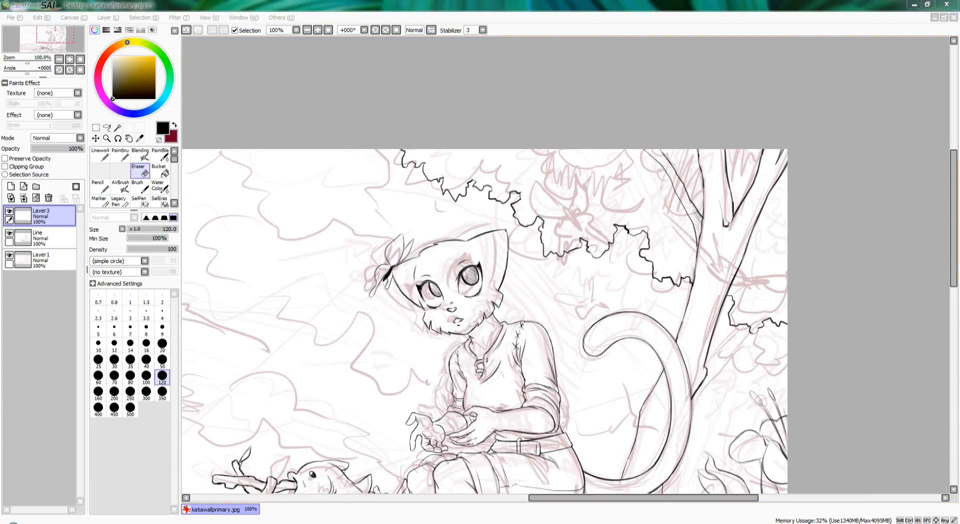
{"action": "key", "text": "e"}
{"action": "key", "text": "plus"}
{"action": "key", "text": "ctrl+z"}
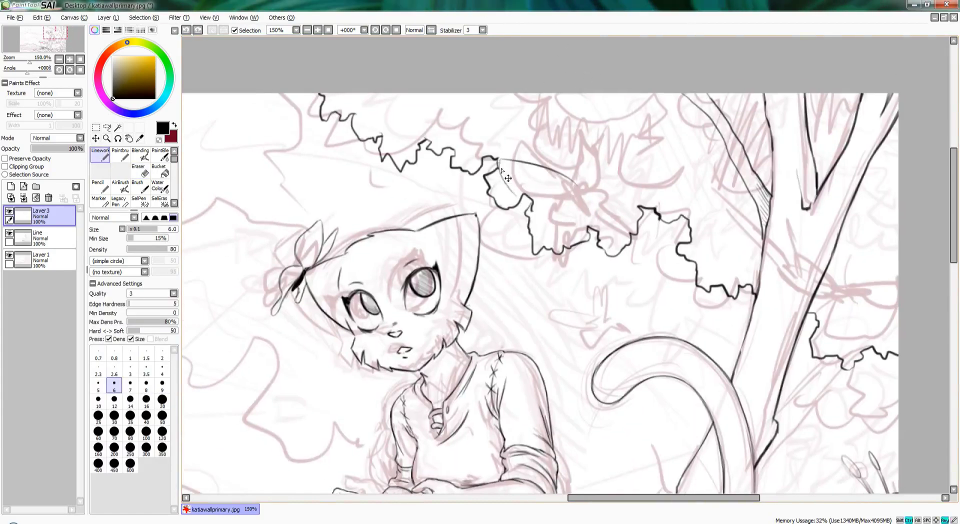
Draw the butterfly's left wing loop, antenna curve, right wing and dark body
{"action": "left_click_drag", "start_coordinate": [500, 160], "coordinate": [528, 200]}
{"action": "mouse_move", "coordinate": [534, 200]}
{"action": "left_mouse_down"}
{"action": "mouse_move", "coordinate": [571, 189]}
{"action": "mouse_move", "coordinate": [532, 220]}
{"action": "mouse_move", "coordinate": [580, 195]}
{"action": "mouse_move", "coordinate": [606, 134]}
{"action": "left_mouse_up"}
{"action": "key", "text": "e"}
{"action": "key", "text": "e"}
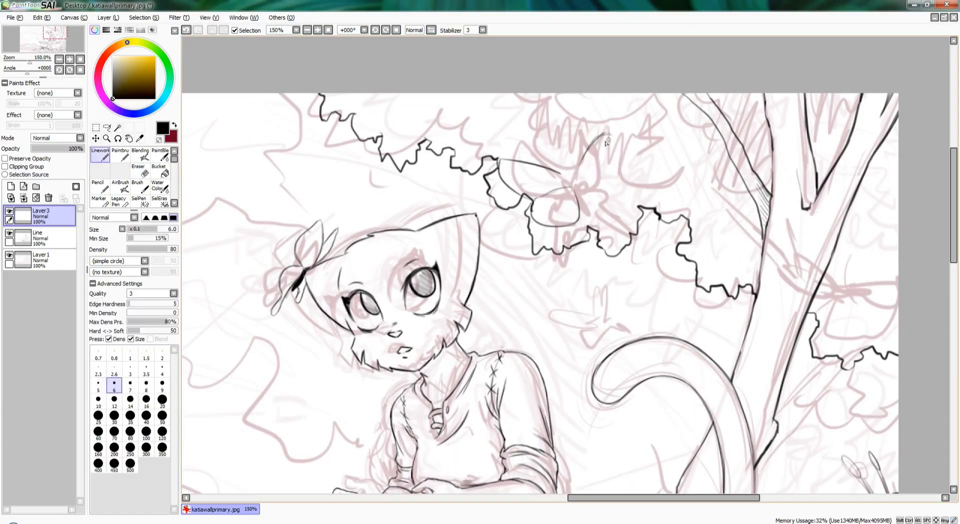
{"action": "left_click_drag", "start_coordinate": [616, 182], "coordinate": [585, 200]}
{"action": "key", "text": "e"}
{"action": "key", "text": "e"}
{"action": "key", "text": "e"}
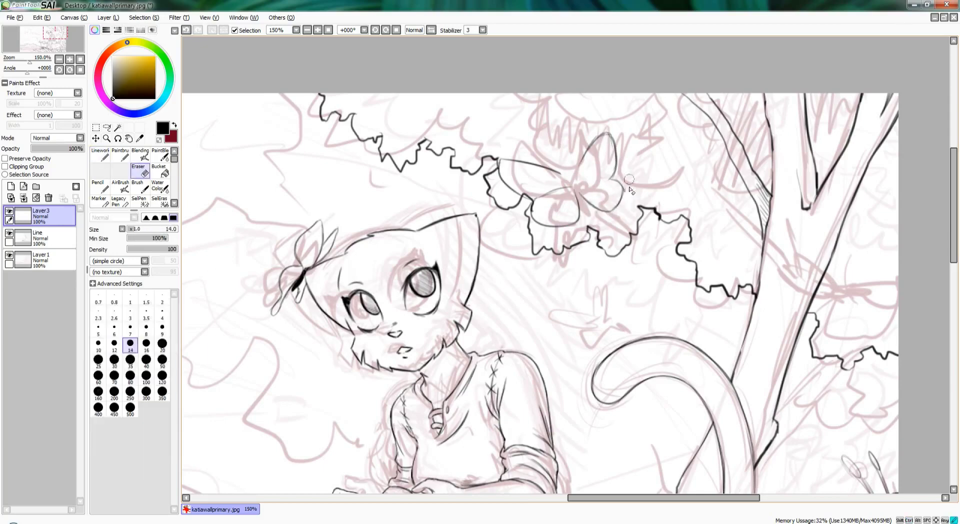
{"action": "key", "text": "e"}
{"action": "key", "text": "ctrl+z"}
{"action": "left_click_drag", "start_coordinate": [570, 175], "coordinate": [579, 190]}
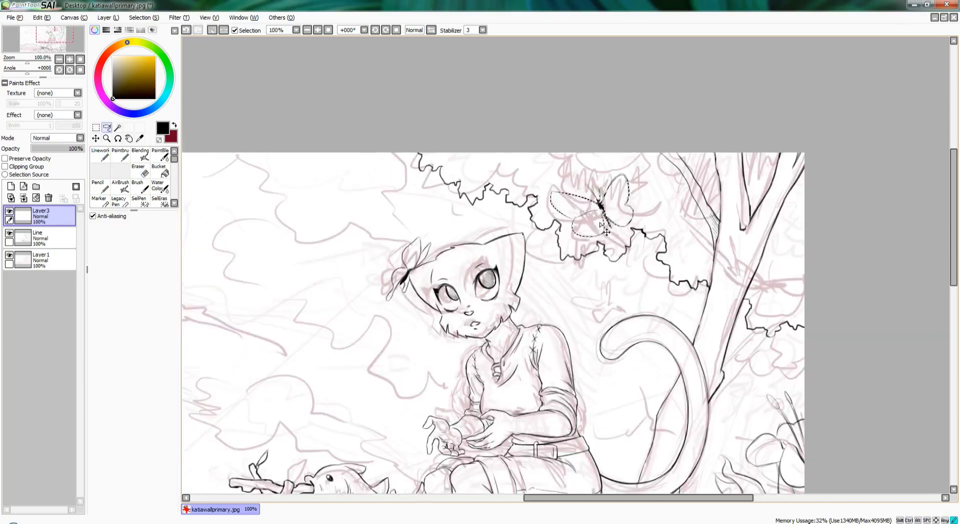
Hide the pink sketch and reshape the tree butterfly's left wings into a smaller form
{"action": "left_click", "coordinate": [9, 255]}
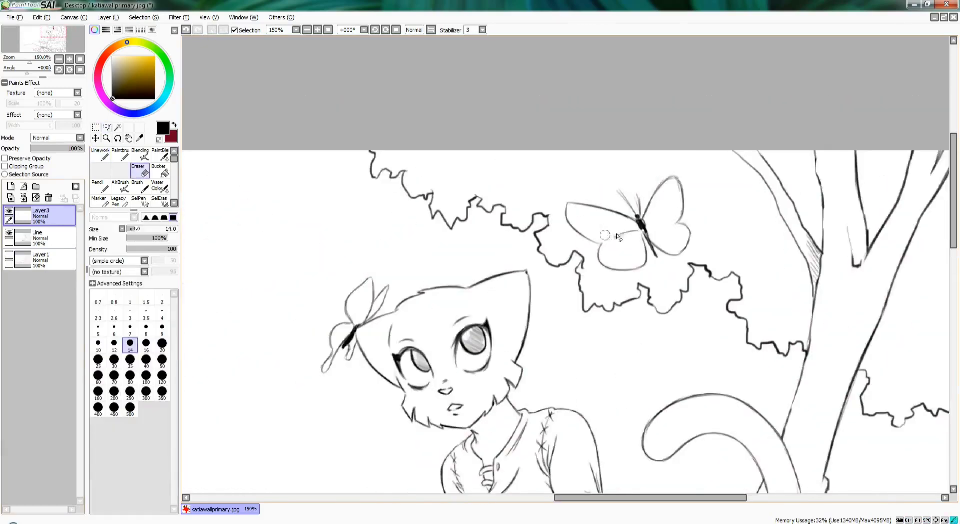
{"action": "mouse_move", "coordinate": [606, 240]}
{"action": "left_mouse_down"}
{"action": "mouse_move", "coordinate": [635, 270]}
{"action": "mouse_move", "coordinate": [643, 260]}
{"action": "left_mouse_up"}
{"action": "key", "text": "ctrl+z"}
{"action": "key", "text": "e"}
{"action": "key", "text": "e"}
{"action": "left_click_drag", "start_coordinate": [637, 217], "coordinate": [588, 193]}
{"action": "scroll", "coordinate": [579, 214], "scroll_direction": "up", "scroll_amount": 1}
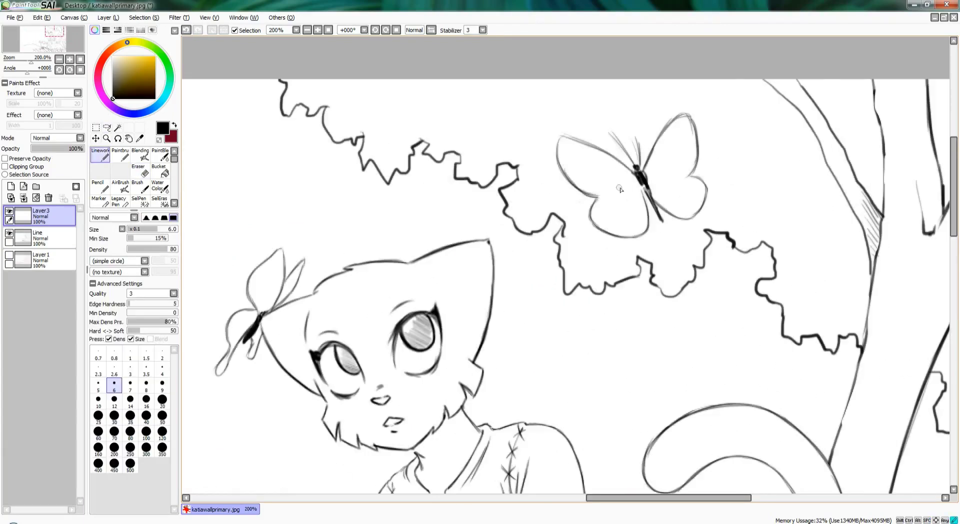
{"action": "key", "text": "ctrl+z"}
Draw the inner curves of the butterfly's upper and lower left wings
{"action": "left_click_drag", "start_coordinate": [645, 218], "coordinate": [600, 228]}
{"action": "left_click_drag", "start_coordinate": [521, 150], "coordinate": [581, 171]}
{"action": "mouse_move", "coordinate": [520, 153]}
{"action": "left_mouse_down"}
{"action": "mouse_move", "coordinate": [537, 187]}
{"action": "mouse_move", "coordinate": [580, 189]}
{"action": "mouse_move", "coordinate": [561, 195]}
{"action": "mouse_move", "coordinate": [565, 229]}
{"action": "left_mouse_up"}
{"action": "key", "text": "ctrl+z"}
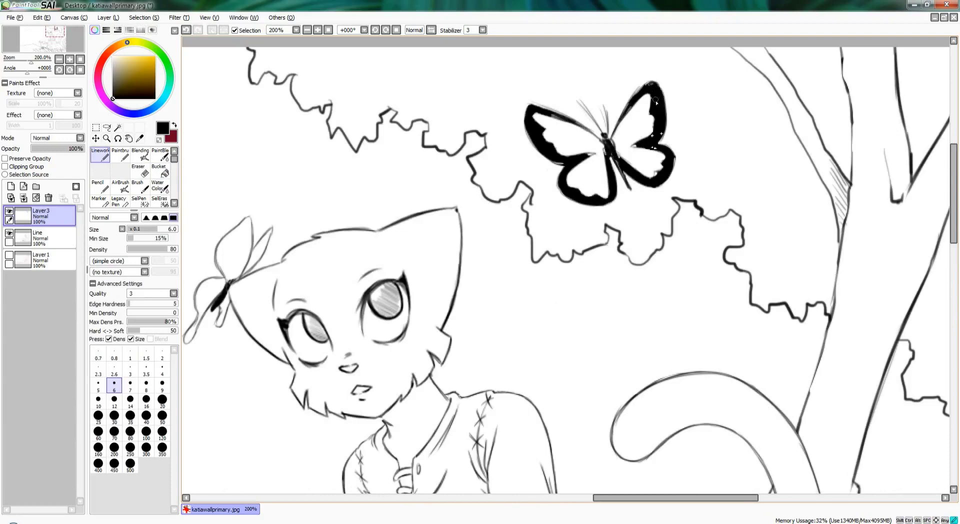
{"action": "scroll", "coordinate": [604, 145], "scroll_direction": "down", "scroll_amount": 1}
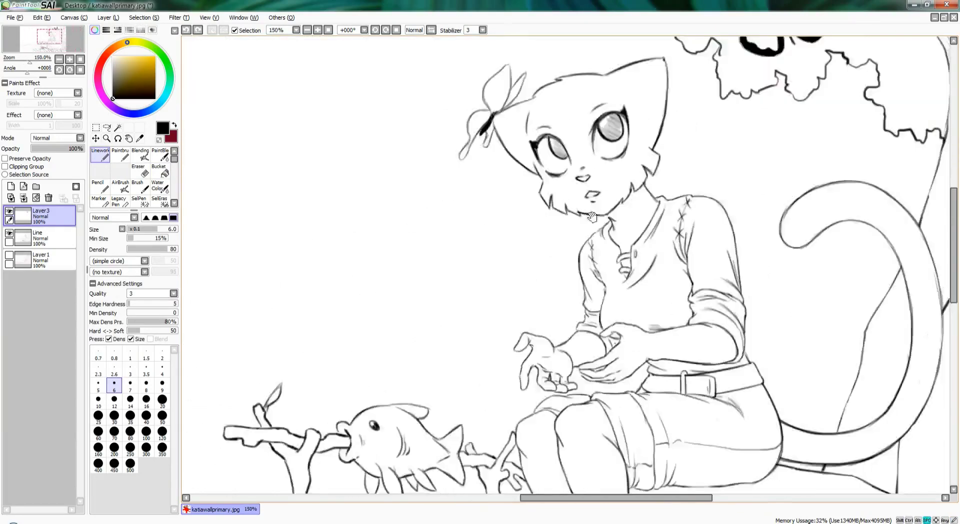
{"action": "scroll", "coordinate": [495, 164], "scroll_direction": "up", "scroll_amount": 2}
Fill the head bow's upper wing solid black and darken its outlines and lower wing
{"action": "mouse_move", "coordinate": [494, 164]}
{"action": "left_mouse_down"}
{"action": "mouse_move", "coordinate": [543, 140]}
{"action": "mouse_move", "coordinate": [538, 165]}
{"action": "left_mouse_up"}
{"action": "left_click_drag", "start_coordinate": [495, 125], "coordinate": [500, 166]}
{"action": "mouse_move", "coordinate": [484, 216]}
{"action": "left_mouse_down"}
{"action": "mouse_move", "coordinate": [559, 165]}
{"action": "mouse_move", "coordinate": [534, 175]}
{"action": "left_mouse_up"}
{"action": "left_click_drag", "start_coordinate": [470, 256], "coordinate": [500, 206]}
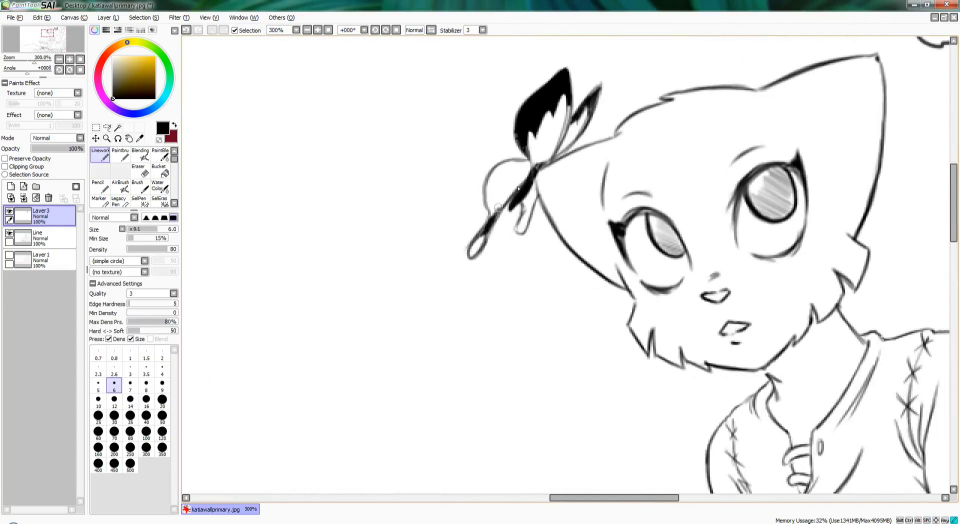
{"action": "mouse_move", "coordinate": [534, 163]}
{"action": "left_mouse_down"}
{"action": "mouse_move", "coordinate": [485, 220]}
{"action": "mouse_move", "coordinate": [489, 184]}
{"action": "mouse_move", "coordinate": [485, 228]}
{"action": "left_mouse_up"}
{"action": "left_click_drag", "start_coordinate": [487, 184], "coordinate": [533, 158]}
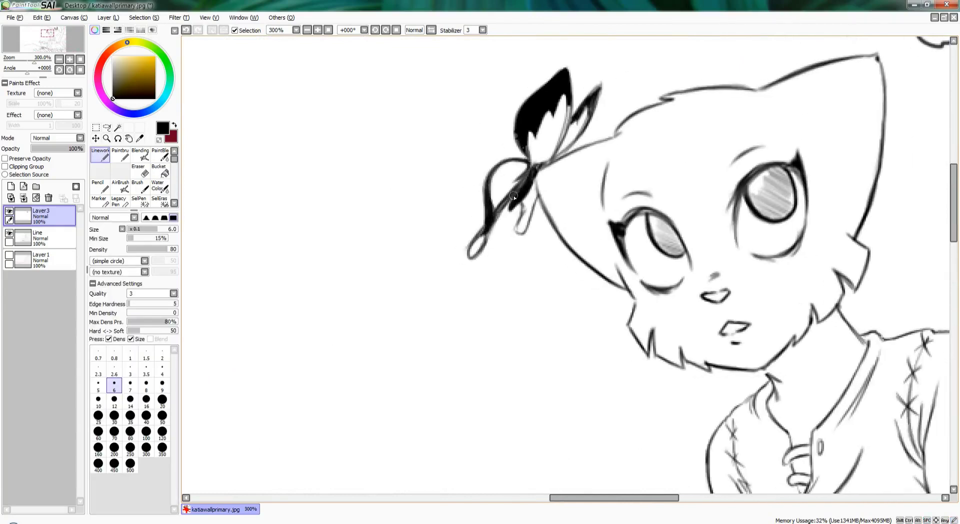
{"action": "scroll", "coordinate": [532, 160], "scroll_direction": "down", "scroll_amount": 1}
{"action": "scroll", "coordinate": [545, 180], "scroll_direction": "up", "scroll_amount": 1}
{"action": "scroll", "coordinate": [545, 179], "scroll_direction": "down", "scroll_amount": 3}
{"action": "scroll", "coordinate": [575, 200], "scroll_direction": "up", "scroll_amount": 3}
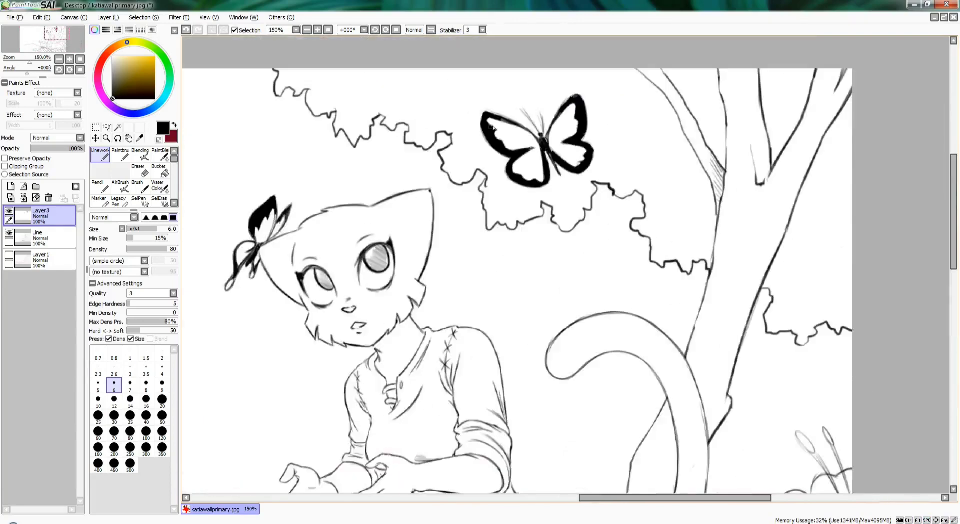
{"action": "scroll", "coordinate": [623, 216], "scroll_direction": "down", "scroll_amount": 2}
{"action": "scroll", "coordinate": [624, 217], "scroll_direction": "up", "scroll_amount": 1}
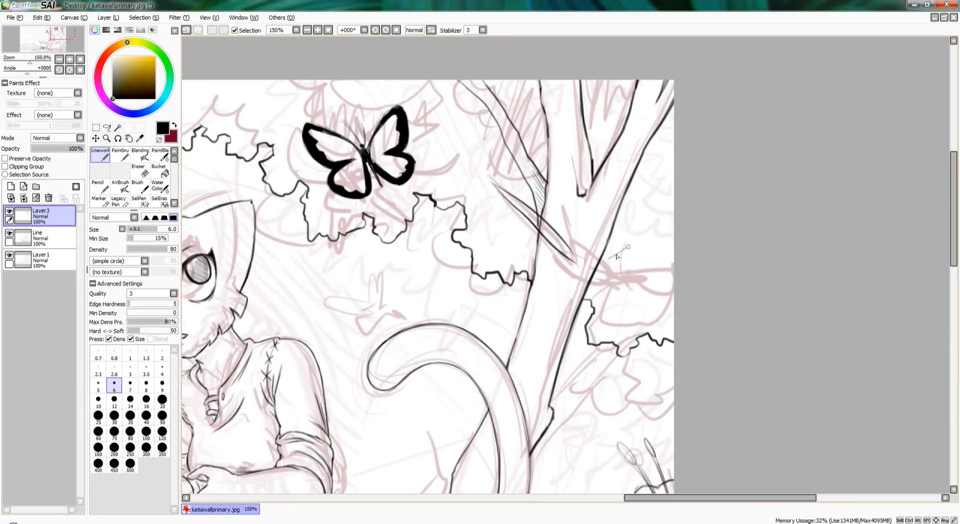
Ink a leaf outline right of the trunk and the trunk butterfly's lower wing edge
{"action": "key", "text": "ctrl+z"}
{"action": "mouse_move", "coordinate": [568, 263]}
{"action": "left_mouse_down"}
{"action": "mouse_move", "coordinate": [592, 280]}
{"action": "mouse_move", "coordinate": [577, 268]}
{"action": "mouse_move", "coordinate": [638, 274]}
{"action": "mouse_move", "coordinate": [661, 297]}
{"action": "left_mouse_up"}
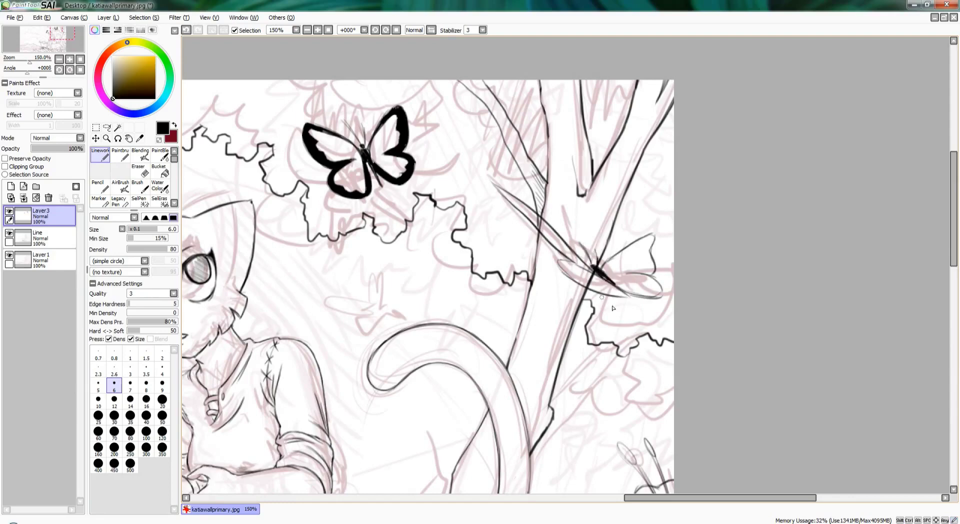
{"action": "left_click_drag", "start_coordinate": [570, 275], "coordinate": [628, 304]}
{"action": "scroll", "coordinate": [605, 280], "scroll_direction": "up", "scroll_amount": 1}
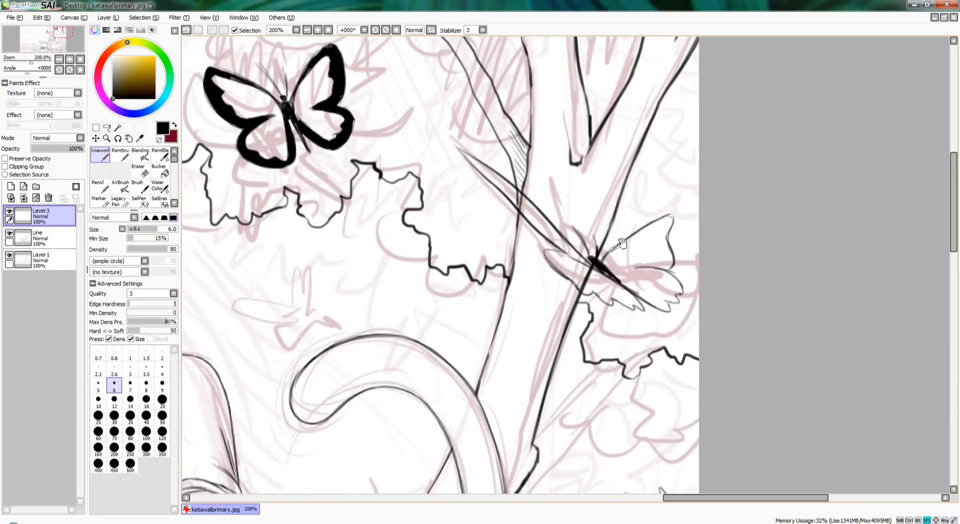
Ink vein lines and long strokes across the trunk butterfly's wings on Layer3
{"action": "left_click_drag", "start_coordinate": [645, 240], "coordinate": [620, 263]}
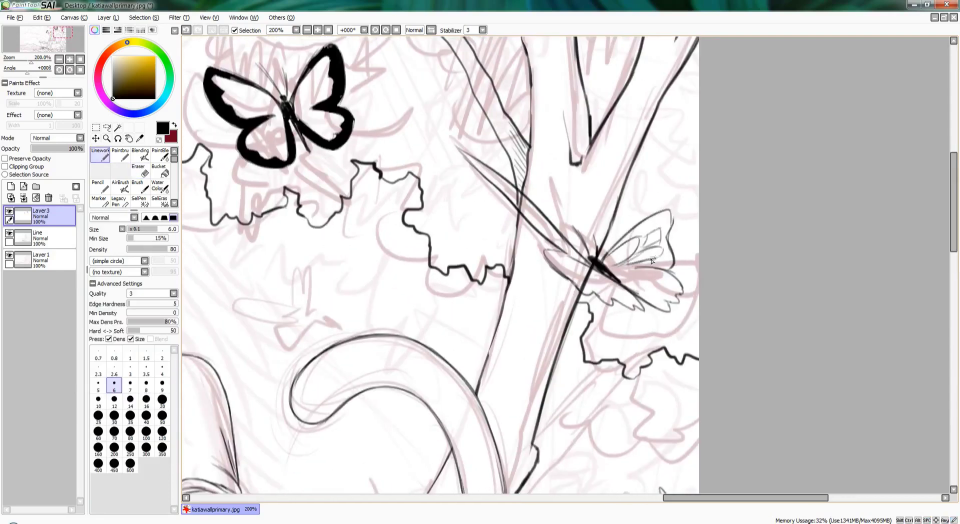
{"action": "left_click_drag", "start_coordinate": [517, 192], "coordinate": [584, 260]}
{"action": "left_click_drag", "start_coordinate": [671, 272], "coordinate": [620, 280]}
{"action": "left_click_drag", "start_coordinate": [648, 300], "coordinate": [618, 277]}
{"action": "left_click_drag", "start_coordinate": [670, 310], "coordinate": [595, 275]}
{"action": "scroll", "coordinate": [630, 280], "scroll_direction": "down", "scroll_amount": 1}
{"action": "scroll", "coordinate": [632, 238], "scroll_direction": "up", "scroll_amount": 1}
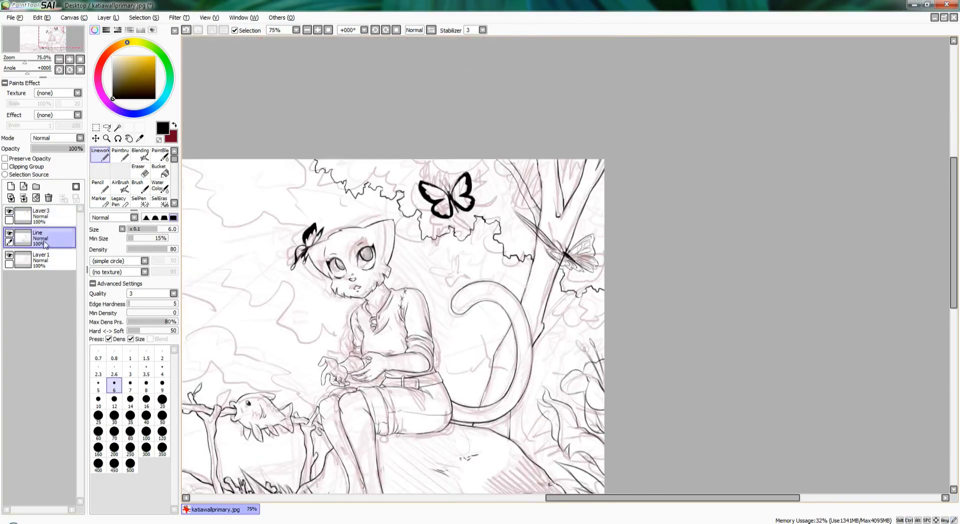
{"action": "scroll", "coordinate": [517, 209], "scroll_direction": "up", "scroll_amount": 3}
{"action": "key", "text": "e"}
{"action": "scroll", "coordinate": [567, 249], "scroll_direction": "down", "scroll_amount": 3}
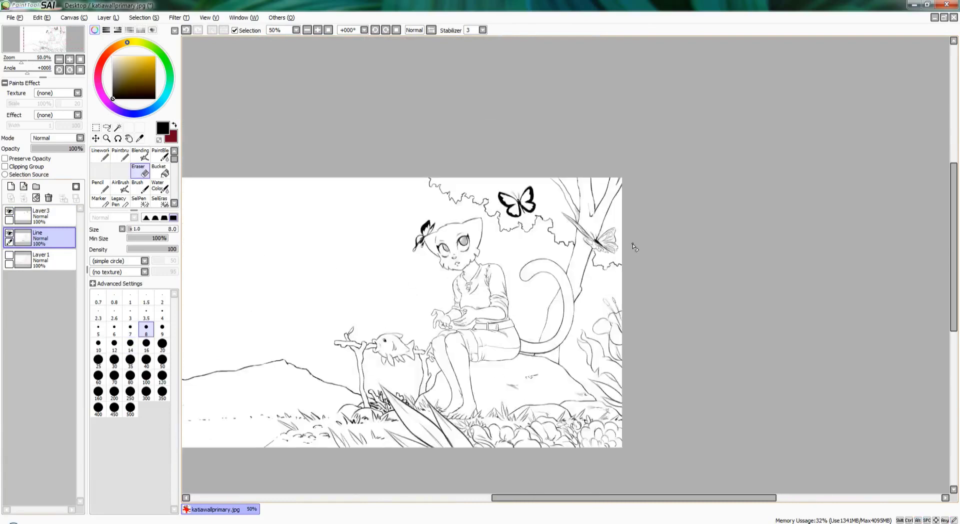
{"action": "scroll", "coordinate": [630, 182], "scroll_direction": "up", "scroll_amount": 1}
{"action": "left_click", "coordinate": [40, 215]}
Sketch the wings of a new butterfly above the canopy with the inking brush, undoing stray strokes
{"action": "left_click", "coordinate": [100, 155]}
{"action": "scroll", "coordinate": [500, 172], "scroll_direction": "up", "scroll_amount": 2}
{"action": "left_click_drag", "start_coordinate": [500, 171], "coordinate": [509, 230]}
{"action": "left_click_drag", "start_coordinate": [450, 131], "coordinate": [493, 149]}
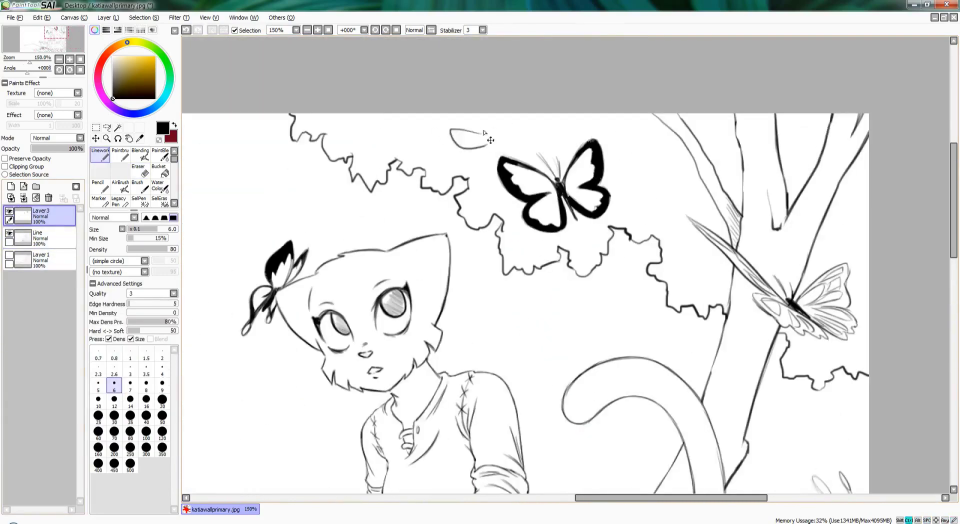
{"action": "key", "text": "ctrl+z"}
{"action": "left_click_drag", "start_coordinate": [421, 120], "coordinate": [492, 149]}
{"action": "scroll", "coordinate": [493, 149], "scroll_direction": "down", "scroll_amount": 1}
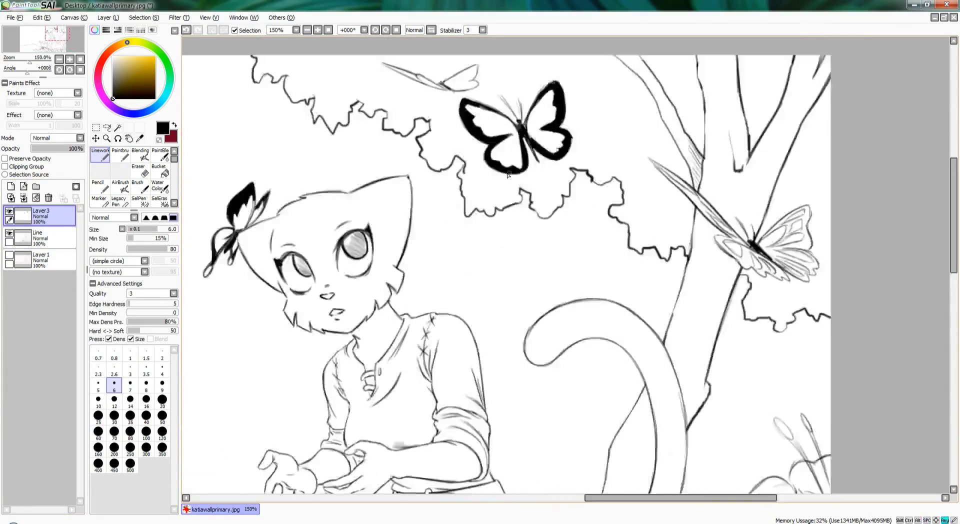
{"action": "scroll", "coordinate": [492, 149], "scroll_direction": "up", "scroll_amount": 2}
{"action": "mouse_move", "coordinate": [569, 160]}
{"action": "left_mouse_down"}
{"action": "mouse_move", "coordinate": [554, 181]}
{"action": "mouse_move", "coordinate": [445, 156]}
{"action": "left_mouse_up"}
{"action": "left_click_drag", "start_coordinate": [493, 184], "coordinate": [441, 151]}
{"action": "scroll", "coordinate": [493, 172], "scroll_direction": "down", "scroll_amount": 1}
{"action": "scroll", "coordinate": [493, 173], "scroll_direction": "up", "scroll_amount": 1}
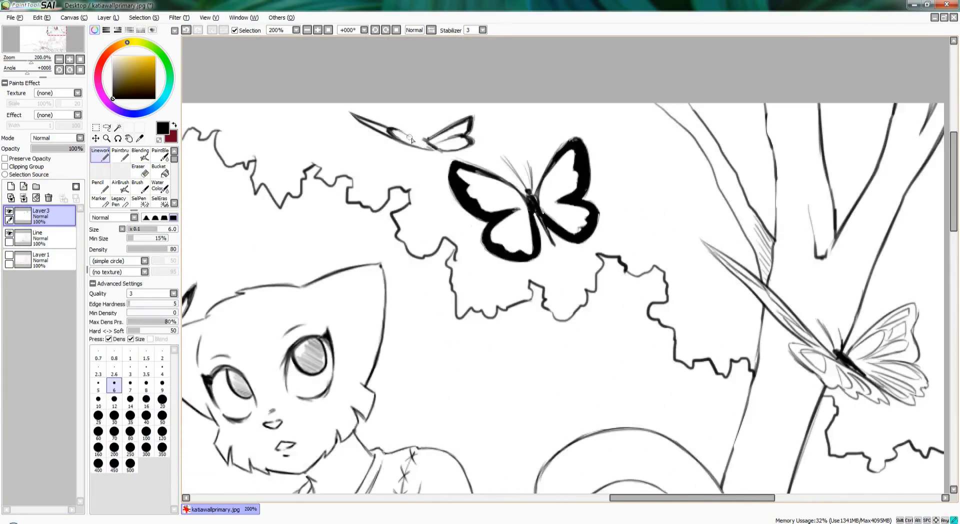
{"action": "scroll", "coordinate": [411, 140], "scroll_direction": "down", "scroll_amount": 1}
{"action": "key", "text": "ctrl+z"}
{"action": "scroll", "coordinate": [441, 152], "scroll_direction": "up", "scroll_amount": 1}
Redraw the new butterfly's wing more finely at a thinner brush size
{"action": "left_click", "coordinate": [146, 370]}
{"action": "left_click_drag", "start_coordinate": [474, 190], "coordinate": [441, 151]}
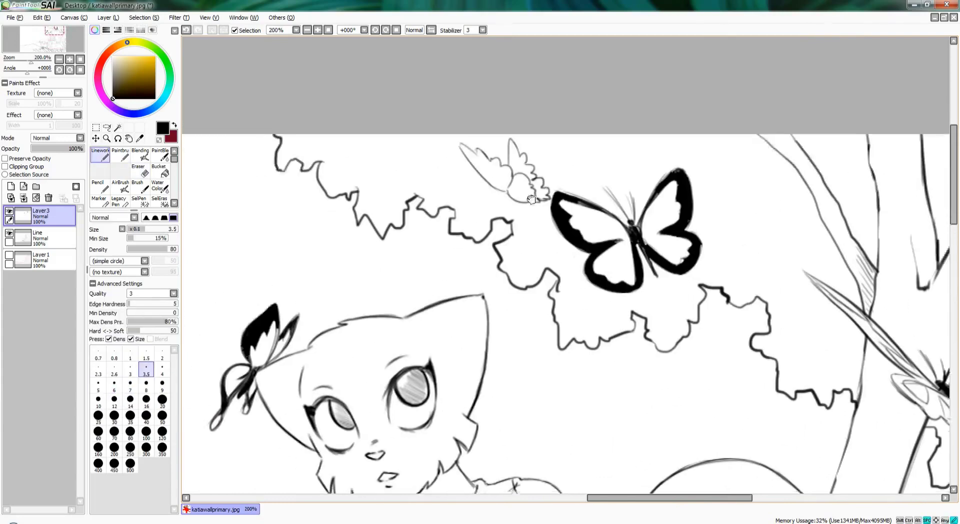
{"action": "scroll", "coordinate": [499, 159], "scroll_direction": "down", "scroll_amount": 1}
{"action": "scroll", "coordinate": [500, 180], "scroll_direction": "up", "scroll_amount": 1}
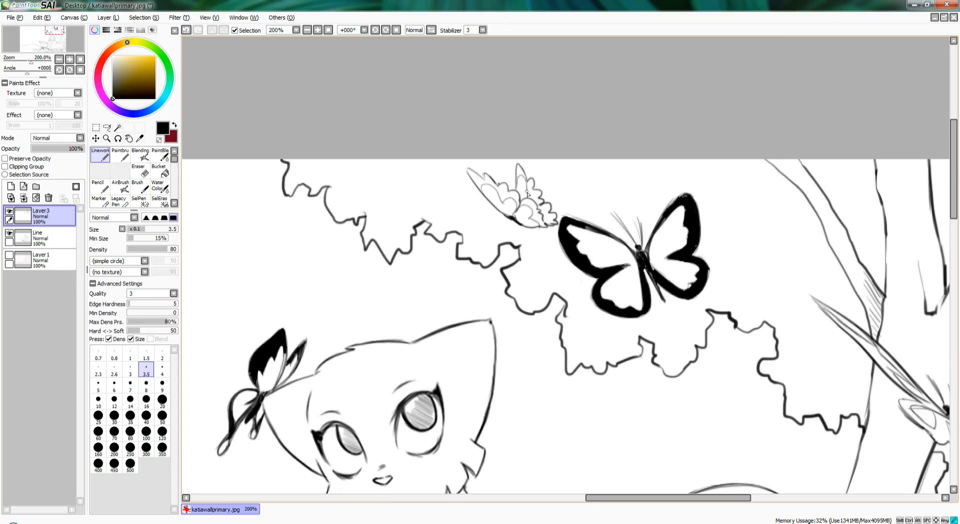
{"action": "scroll", "coordinate": [528, 195], "scroll_direction": "down", "scroll_amount": 1}
Draw hooked wing lines for a butterfly rising from the tail tip
{"action": "key", "text": "e"}
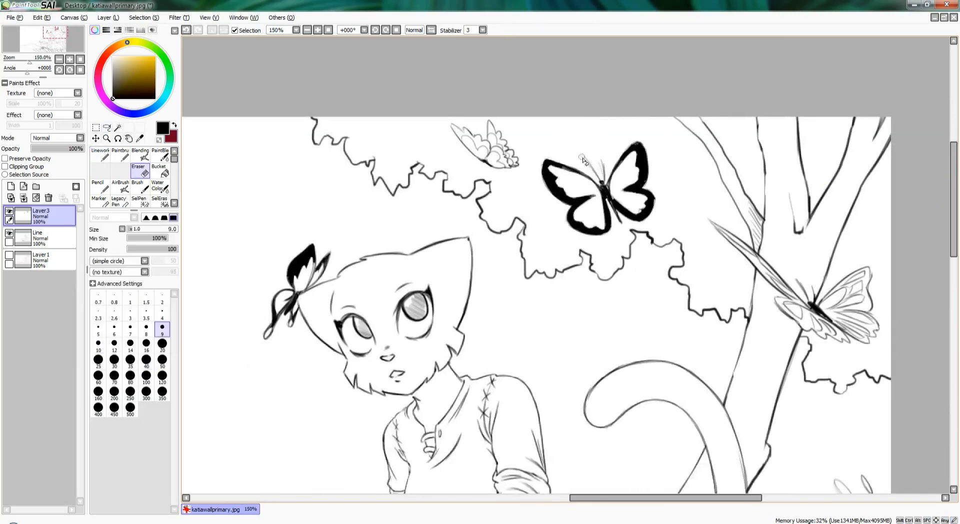
{"action": "key", "text": "n"}
{"action": "scroll", "coordinate": [592, 182], "scroll_direction": "down", "scroll_amount": 2}
{"action": "scroll", "coordinate": [603, 245], "scroll_direction": "up", "scroll_amount": 2}
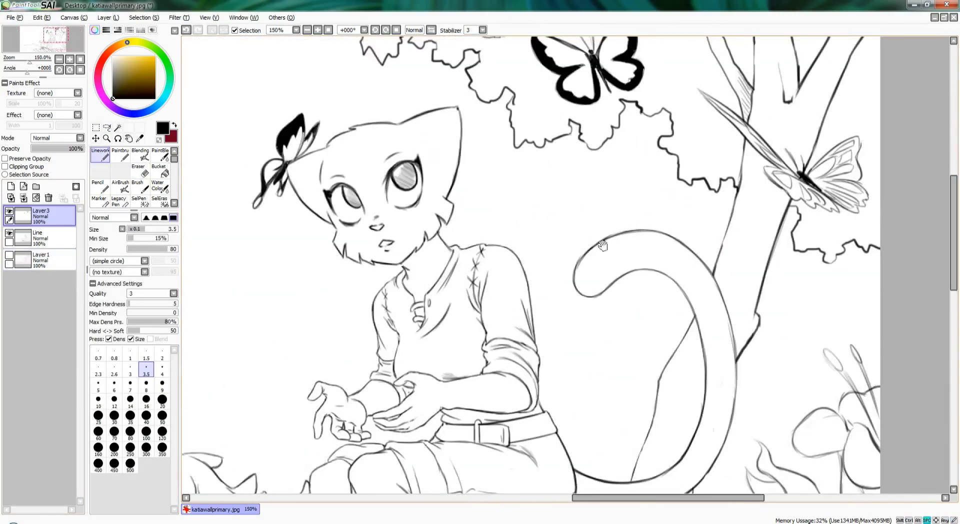
{"action": "scroll", "coordinate": [618, 221], "scroll_direction": "up", "scroll_amount": 1}
{"action": "key", "text": "ctrl+z"}
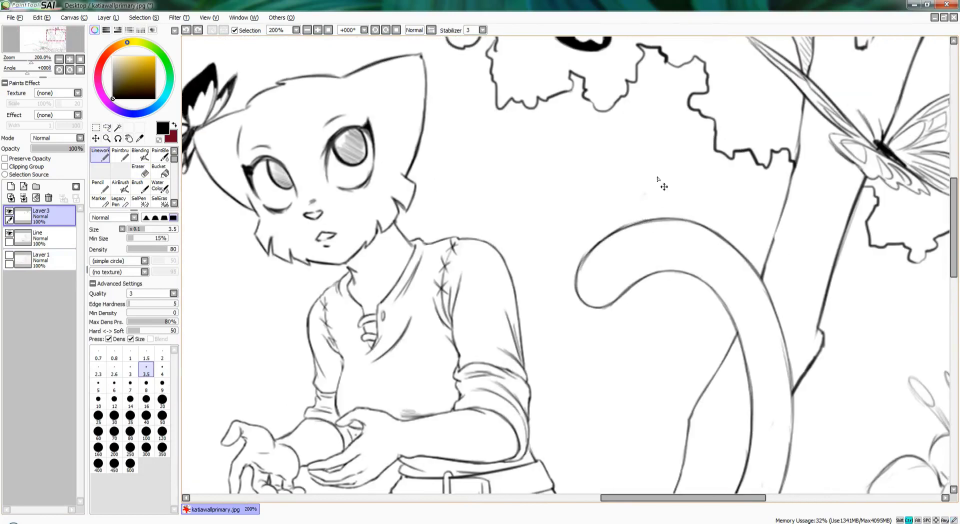
{"action": "left_click_drag", "start_coordinate": [620, 208], "coordinate": [680, 203]}
{"action": "mouse_move", "coordinate": [593, 287]}
{"action": "left_mouse_down"}
{"action": "mouse_move", "coordinate": [551, 196]}
{"action": "mouse_move", "coordinate": [551, 249]}
{"action": "mouse_move", "coordinate": [568, 277]}
{"action": "mouse_move", "coordinate": [584, 269]}
{"action": "mouse_move", "coordinate": [594, 235]}
{"action": "left_mouse_up"}
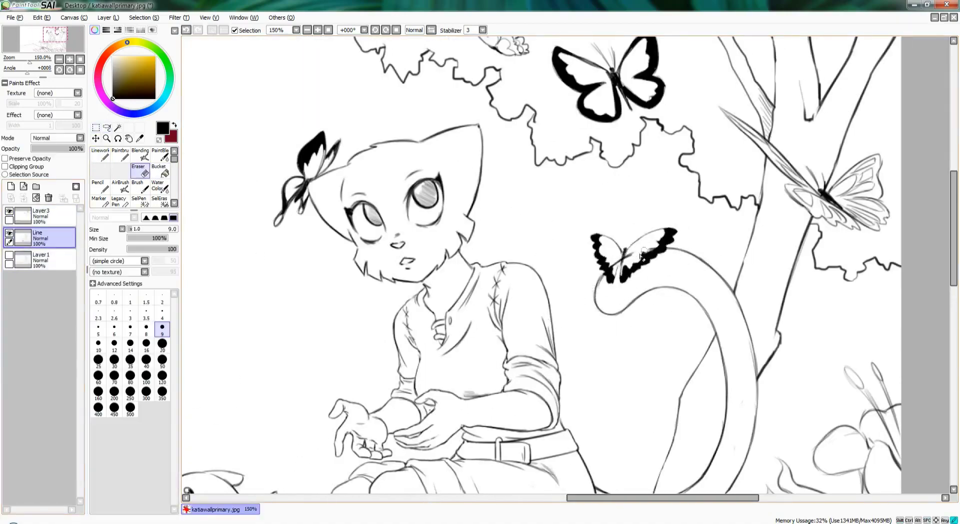
Sketch two tiny black butterflies right of the tail and paste a copy of one
{"action": "scroll", "coordinate": [642, 256], "scroll_direction": "down", "scroll_amount": 3}
{"action": "left_click", "coordinate": [100, 156]}
{"action": "scroll", "coordinate": [723, 214], "scroll_direction": "up", "scroll_amount": 3}
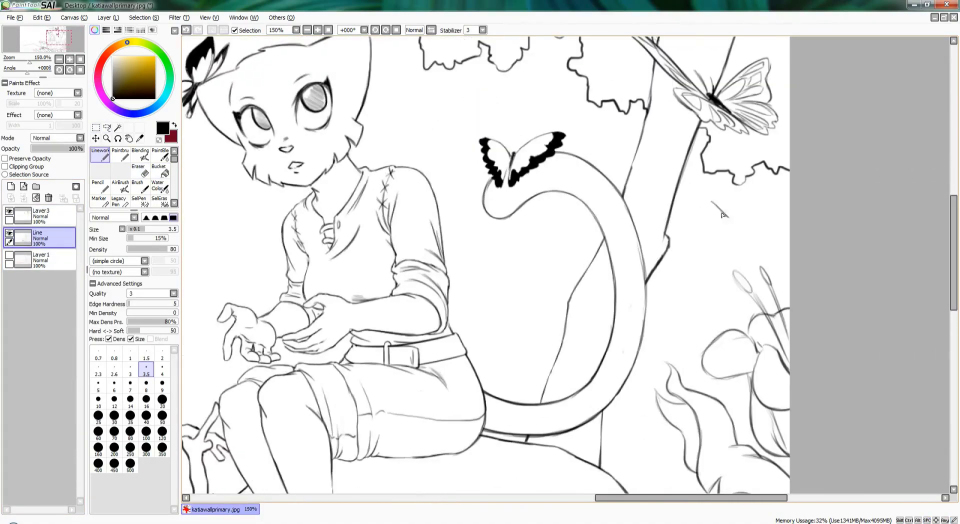
{"action": "mouse_move", "coordinate": [723, 215]}
{"action": "left_mouse_down"}
{"action": "mouse_move", "coordinate": [734, 198]}
{"action": "mouse_move", "coordinate": [731, 220]}
{"action": "left_mouse_up"}
{"action": "scroll", "coordinate": [731, 220], "scroll_direction": "down", "scroll_amount": 3}
{"action": "scroll", "coordinate": [700, 210], "scroll_direction": "up", "scroll_amount": 3}
{"action": "left_click_drag", "start_coordinate": [666, 215], "coordinate": [669, 224]}
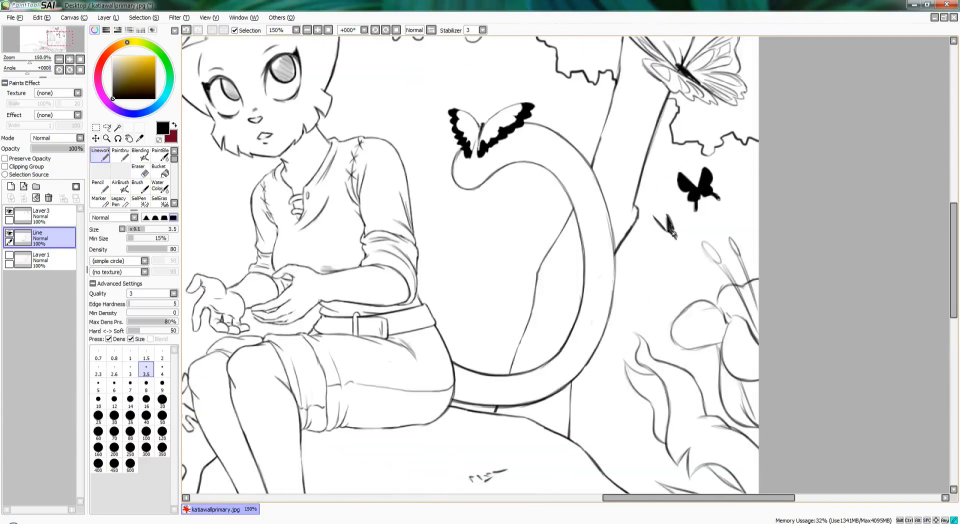
{"action": "scroll", "coordinate": [681, 251], "scroll_direction": "down", "scroll_amount": 3}
{"action": "scroll", "coordinate": [543, 186], "scroll_direction": "up", "scroll_amount": 3}
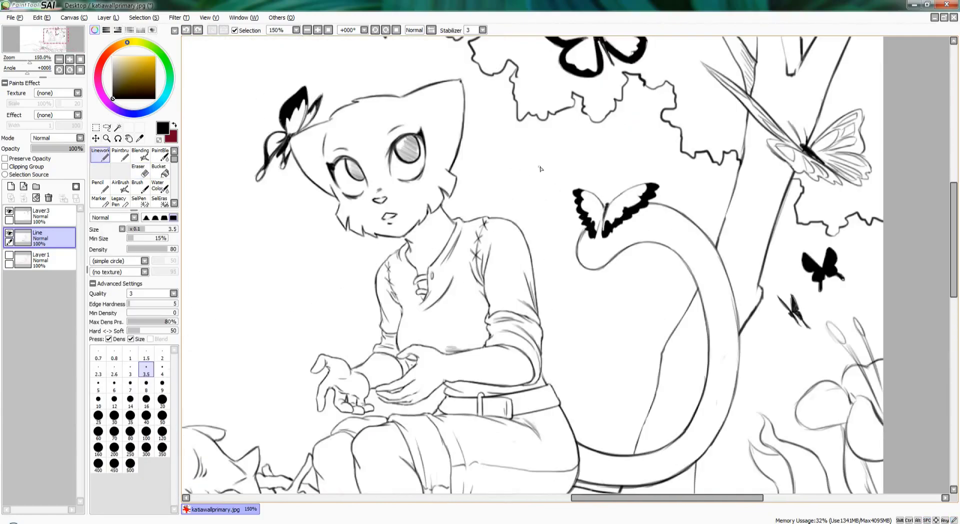
{"action": "key", "text": "ctrl+v"}
{"action": "key", "text": "ctrl+t"}
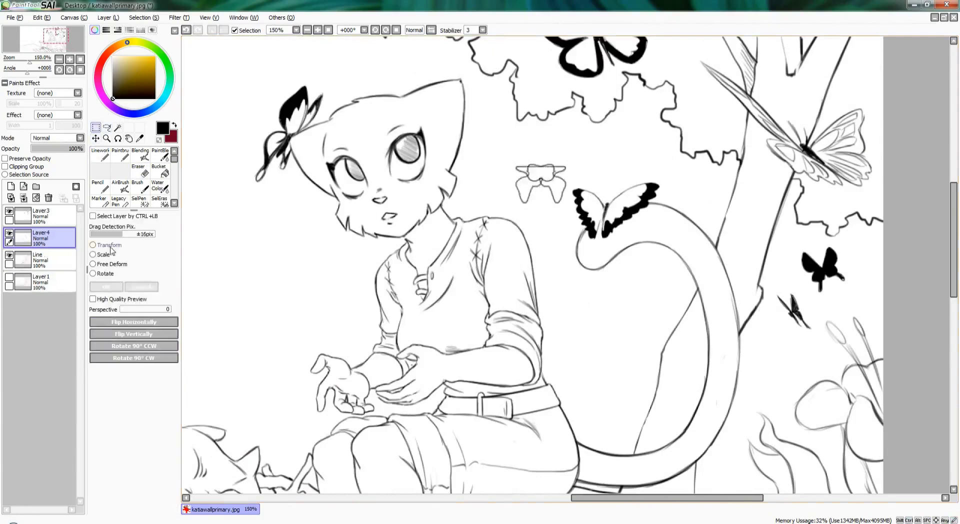
Move and rotate the pasted butterfly up between the head and tail, merging it into Line
{"action": "left_click_drag", "start_coordinate": [555, 180], "coordinate": [576, 167]}
{"action": "key", "text": "Return"}
{"action": "key", "text": "ctrl+e"}
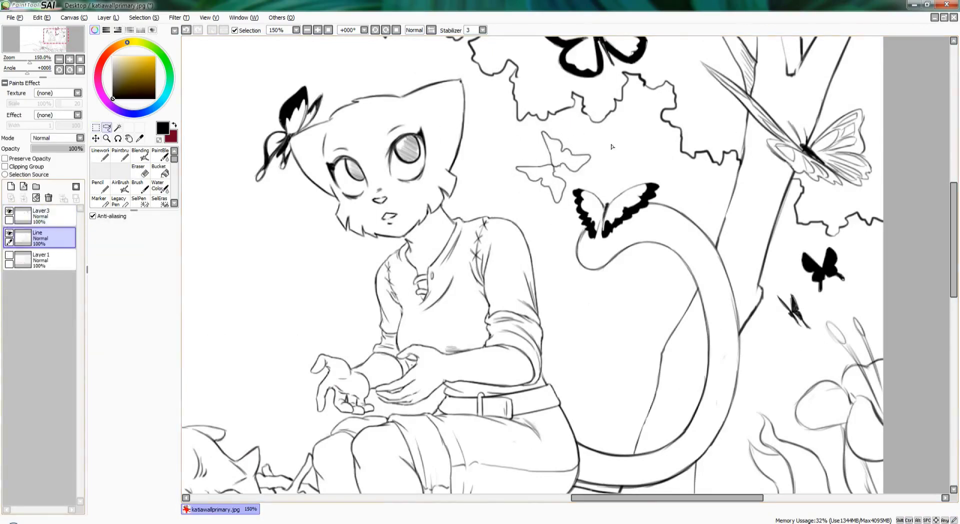
{"action": "key", "text": "ctrl+t"}
{"action": "left_click_drag", "start_coordinate": [571, 165], "coordinate": [558, 160]}
{"action": "key", "text": "Return"}
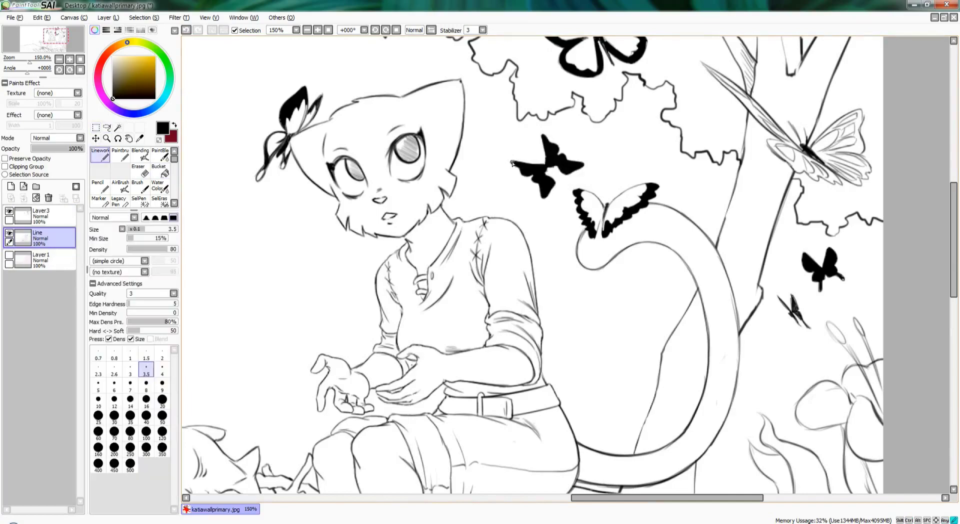
Shrink the eraser size twice, then return to the inking brush
{"action": "scroll", "coordinate": [535, 157], "scroll_direction": "down", "scroll_amount": 5}
{"action": "scroll", "coordinate": [536, 157], "scroll_direction": "up", "scroll_amount": 7}
{"action": "left_click", "coordinate": [139, 171]}
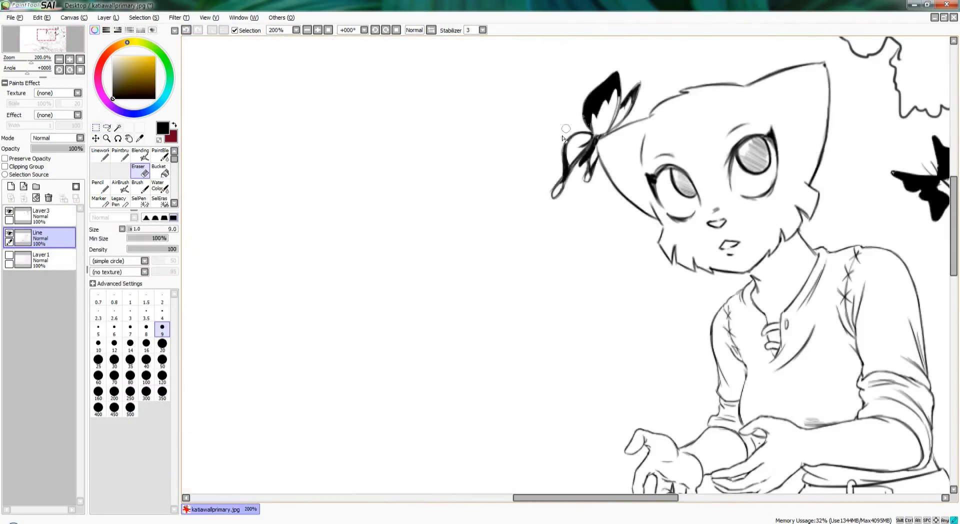
{"action": "key", "text": "bracketleft"}
{"action": "key", "text": "bracketleft"}
{"action": "key", "text": "bracketleft"}
{"action": "key", "text": "bracketleft"}
{"action": "key", "text": "bracketleft"}
{"action": "scroll", "coordinate": [563, 145], "scroll_direction": "down", "scroll_amount": 2}
{"action": "scroll", "coordinate": [562, 145], "scroll_direction": "up", "scroll_amount": 2}
{"action": "key", "text": "bracketleft"}
{"action": "key", "text": "bracketleft"}
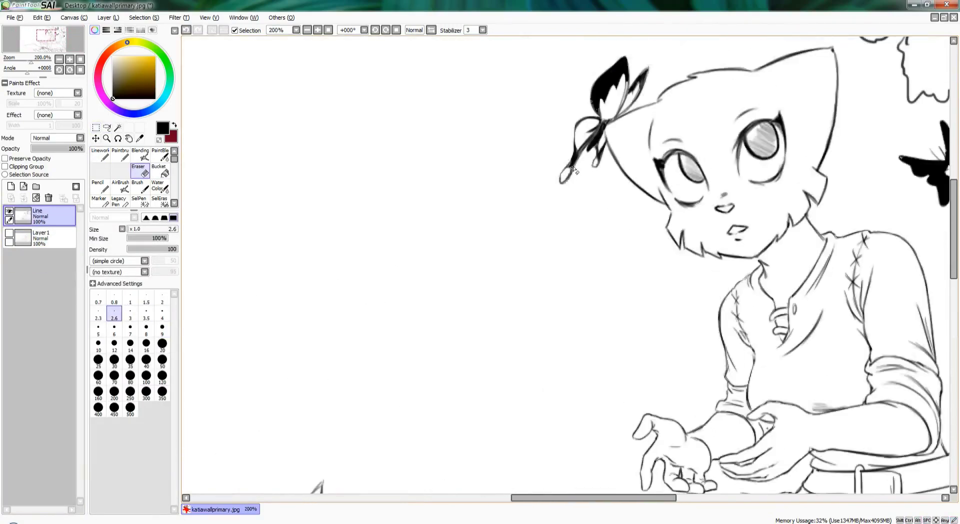
{"action": "scroll", "coordinate": [706, 170], "scroll_direction": "down", "scroll_amount": 4}
{"action": "scroll", "coordinate": [657, 125], "scroll_direction": "up", "scroll_amount": 3}
{"action": "key", "text": "b"}
{"action": "scroll", "coordinate": [640, 139], "scroll_direction": "down", "scroll_amount": 2}
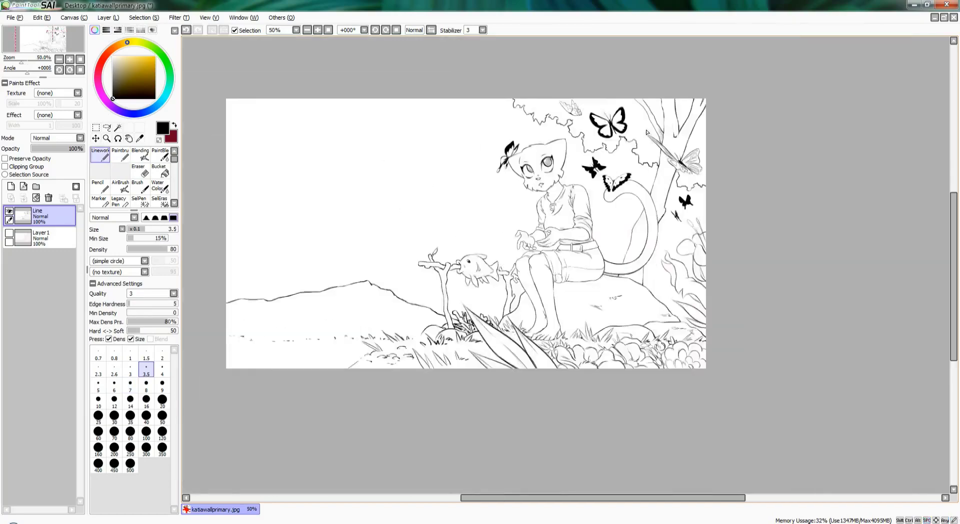
{"action": "scroll", "coordinate": [640, 138], "scroll_direction": "up", "scroll_amount": 1}
Mirror the view and reshape the large butterfly's left wing with a freehand-selection transform
{"action": "scroll", "coordinate": [639, 138], "scroll_direction": "down", "scroll_amount": 2}
{"action": "key", "text": "h"}
{"action": "scroll", "coordinate": [533, 241], "scroll_direction": "up", "scroll_amount": 4}
{"action": "key", "text": "a"}
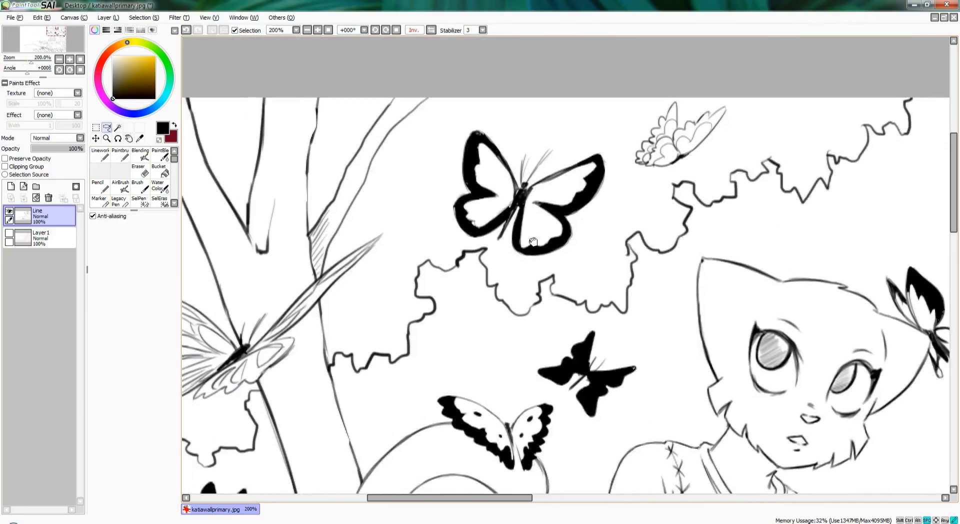
{"action": "key", "text": "ctrl+t"}
{"action": "left_click_drag", "start_coordinate": [475, 135], "coordinate": [513, 143]}
{"action": "key", "text": "Return"}
{"action": "key", "text": "ctrl+t"}
{"action": "key", "text": "Return"}
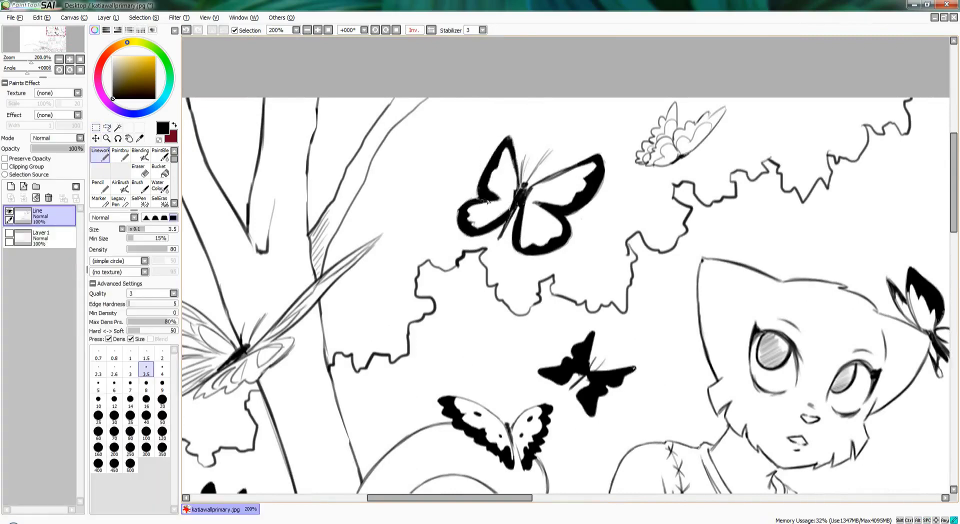
Select the right wing, skew it outward and shift its upper part up
{"action": "mouse_move", "coordinate": [592, 220]}
{"action": "left_mouse_down"}
{"action": "mouse_move", "coordinate": [522, 205]}
{"action": "mouse_move", "coordinate": [545, 151]}
{"action": "left_mouse_up"}
{"action": "key", "text": "ctrl+t"}
{"action": "left_click_drag", "start_coordinate": [607, 275], "coordinate": [629, 270]}
{"action": "key", "text": "Return"}
{"action": "key", "text": "ctrl+t"}
{"action": "left_click_drag", "start_coordinate": [575, 193], "coordinate": [564, 183]}
{"action": "key", "text": "Return"}
Switch to a smaller eraser over the butterfly area
{"action": "key", "text": "e"}
{"action": "left_click_drag", "start_coordinate": [456, 190], "coordinate": [444, 160]}
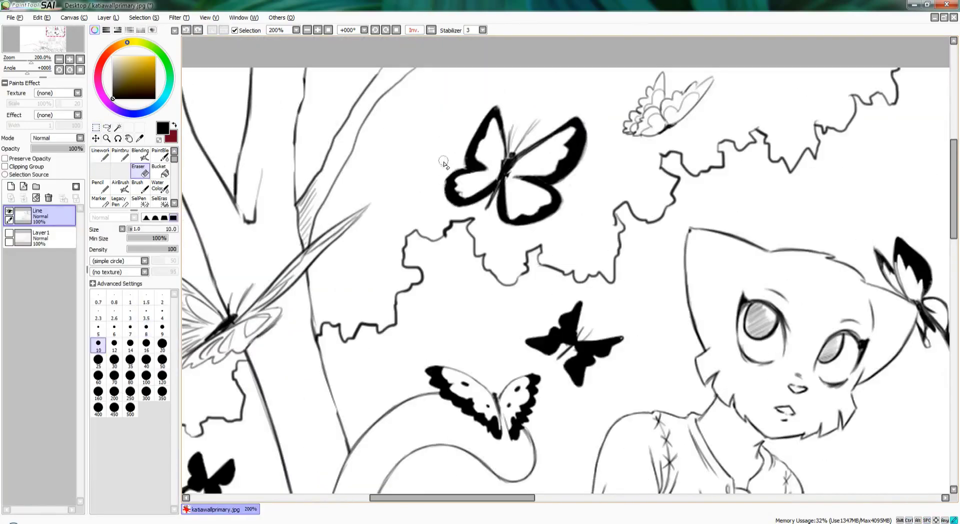
{"action": "key", "text": "bracketleft"}
{"action": "key", "text": "bracketleft"}
{"action": "scroll", "coordinate": [511, 233], "scroll_direction": "down", "scroll_amount": 3}
{"action": "scroll", "coordinate": [501, 200], "scroll_direction": "up", "scroll_amount": 3}
{"action": "scroll", "coordinate": [495, 175], "scroll_direction": "down", "scroll_amount": 3}
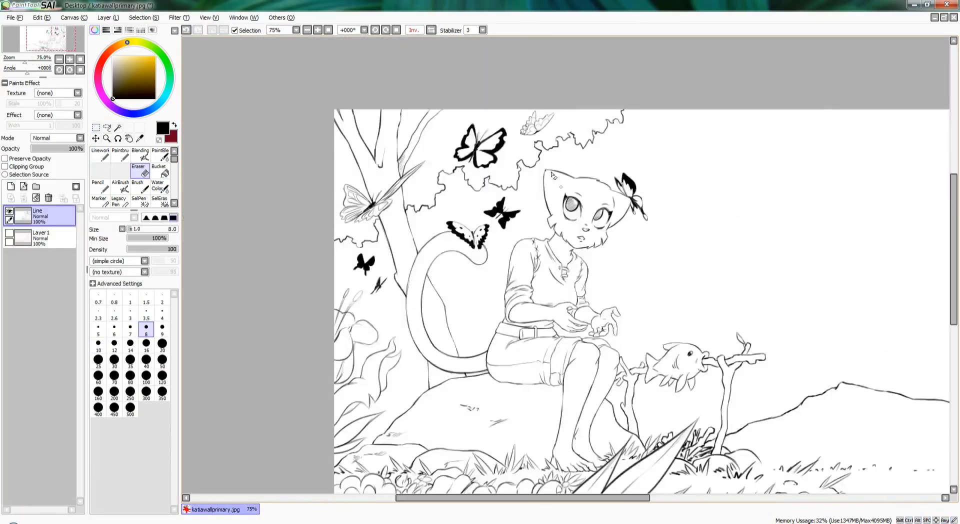
{"action": "scroll", "coordinate": [491, 156], "scroll_direction": "up", "scroll_amount": 3}
{"action": "scroll", "coordinate": [530, 148], "scroll_direction": "down", "scroll_amount": 3}
{"action": "scroll", "coordinate": [520, 155], "scroll_direction": "up", "scroll_amount": 3}
Ink vein lines inside the butterfly's wings, undoing misplaced strokes
{"action": "key", "text": "n"}
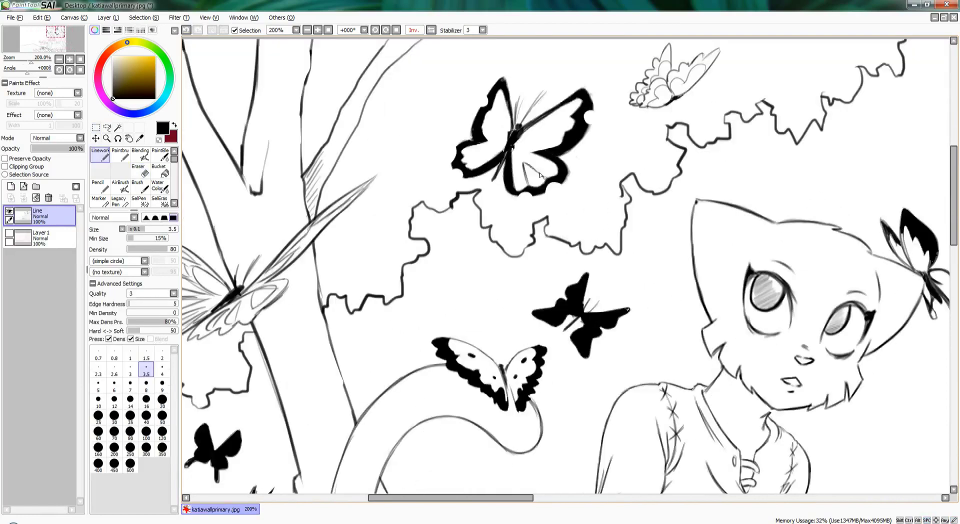
{"action": "left_click_drag", "start_coordinate": [530, 171], "coordinate": [544, 183]}
{"action": "key", "text": "ctrl+z"}
{"action": "scroll", "coordinate": [486, 171], "scroll_direction": "down", "scroll_amount": 3}
{"action": "scroll", "coordinate": [521, 167], "scroll_direction": "up", "scroll_amount": 3}
{"action": "left_click_drag", "start_coordinate": [480, 139], "coordinate": [495, 163]}
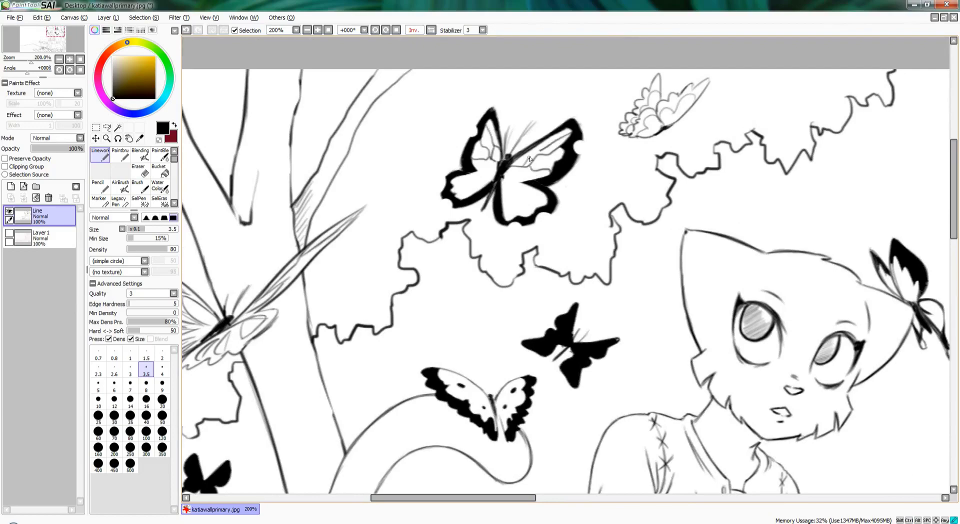
{"action": "key", "text": "ctrl+z"}
{"action": "scroll", "coordinate": [511, 146], "scroll_direction": "down", "scroll_amount": 3}
{"action": "scroll", "coordinate": [531, 165], "scroll_direction": "up", "scroll_amount": 3}
{"action": "scroll", "coordinate": [540, 198], "scroll_direction": "down", "scroll_amount": 3}
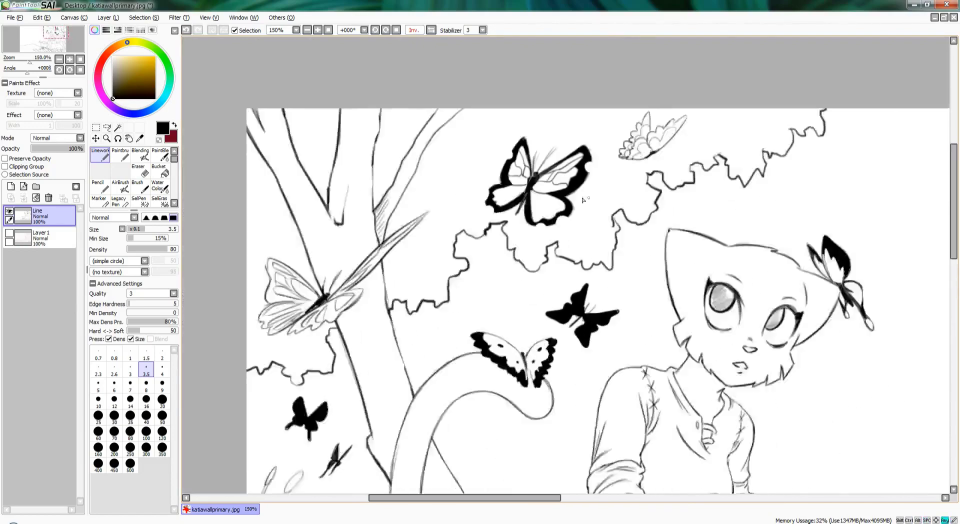
{"action": "scroll", "coordinate": [555, 185], "scroll_direction": "up", "scroll_amount": 3}
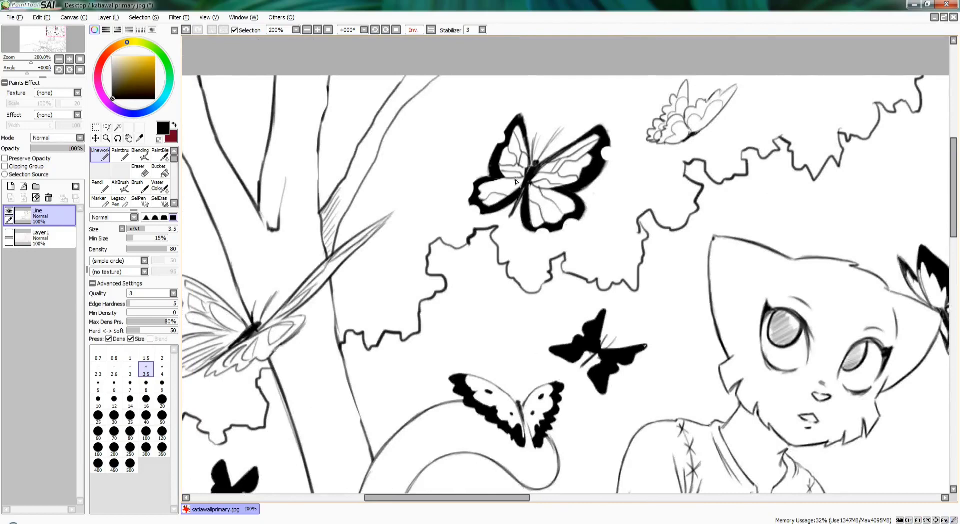
{"action": "left_click_drag", "start_coordinate": [530, 189], "coordinate": [538, 208]}
{"action": "scroll", "coordinate": [550, 185], "scroll_direction": "down", "scroll_amount": 3}
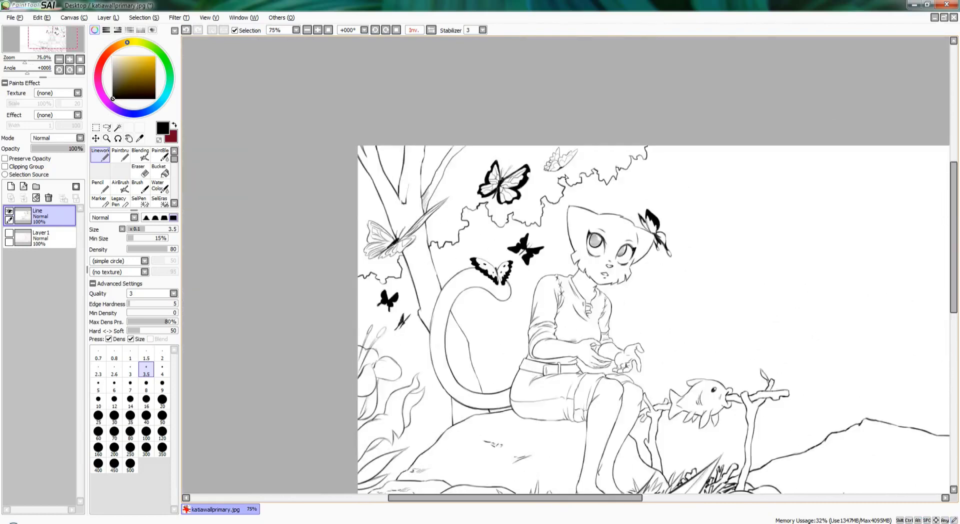
{"action": "scroll", "coordinate": [565, 177], "scroll_direction": "up", "scroll_amount": 2}
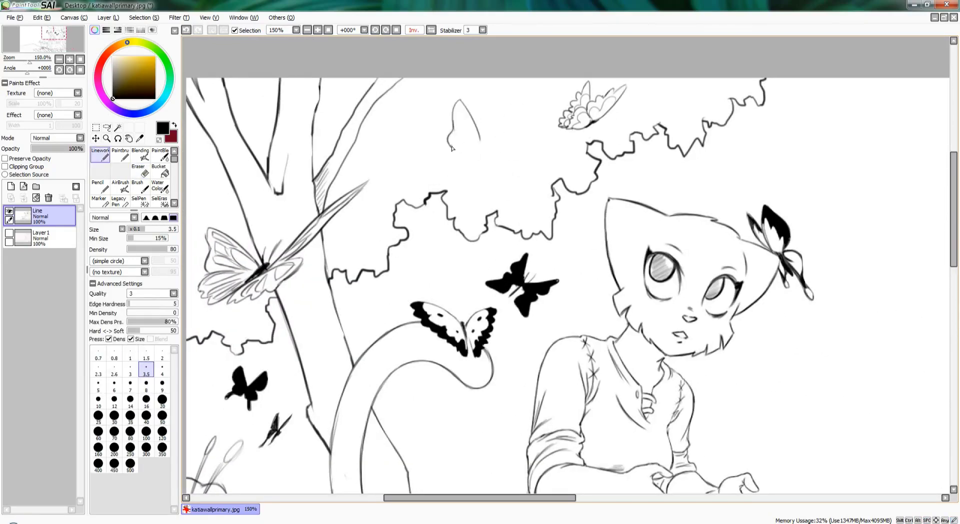
Sketch the butterfly's wings, body and an inner upper-wing line above the bushes
{"action": "left_click_drag", "start_coordinate": [452, 176], "coordinate": [464, 161]}
{"action": "mouse_move", "coordinate": [483, 141]}
{"action": "left_mouse_down"}
{"action": "mouse_move", "coordinate": [549, 106]}
{"action": "mouse_move", "coordinate": [526, 145]}
{"action": "left_mouse_up"}
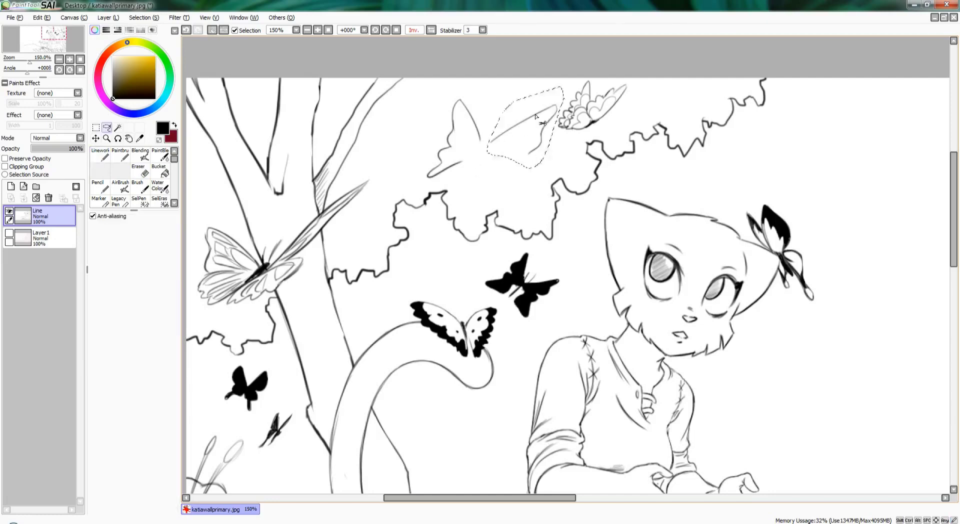
{"action": "scroll", "coordinate": [514, 164], "scroll_direction": "up", "scroll_amount": 1}
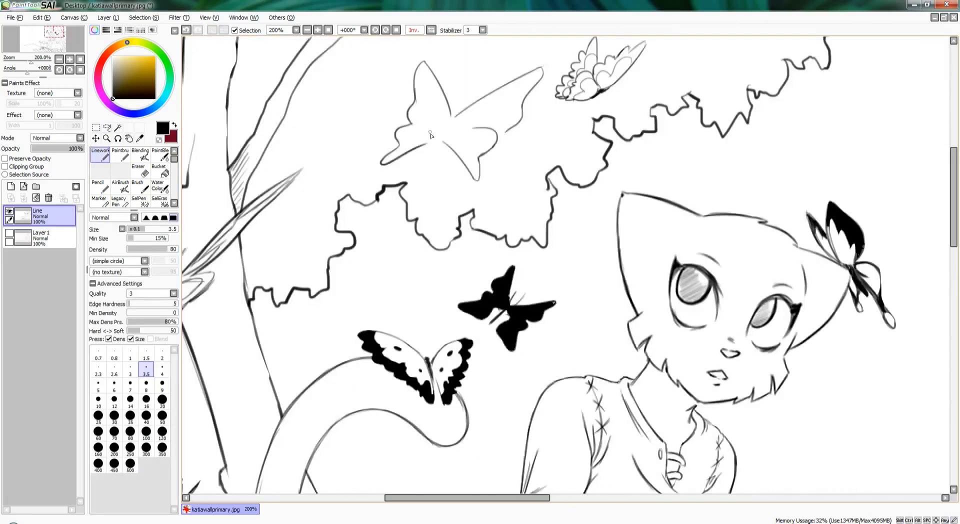
{"action": "left_click_drag", "start_coordinate": [484, 163], "coordinate": [504, 204]}
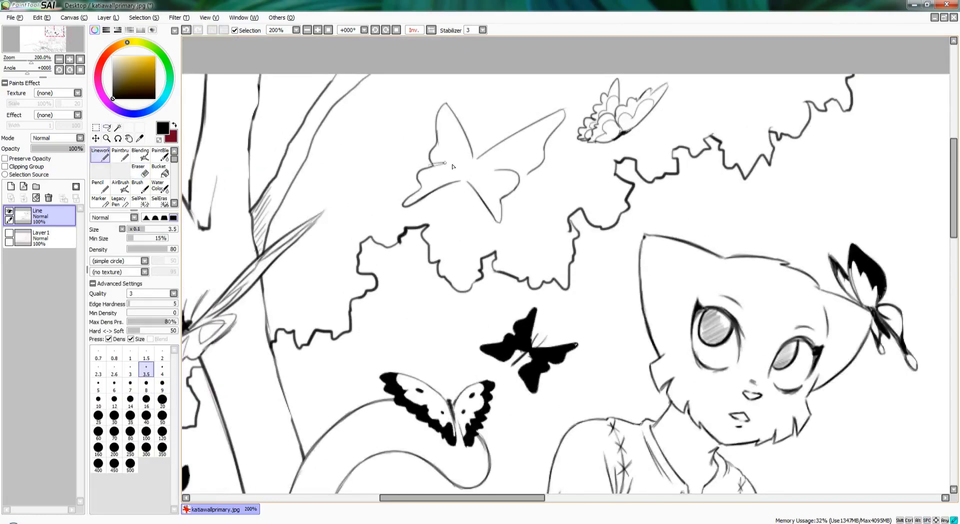
{"action": "scroll", "coordinate": [460, 165], "scroll_direction": "down", "scroll_amount": 2}
{"action": "scroll", "coordinate": [494, 144], "scroll_direction": "up", "scroll_amount": 2}
{"action": "left_click_drag", "start_coordinate": [477, 179], "coordinate": [472, 190]}
{"action": "left_click_drag", "start_coordinate": [559, 188], "coordinate": [548, 223]}
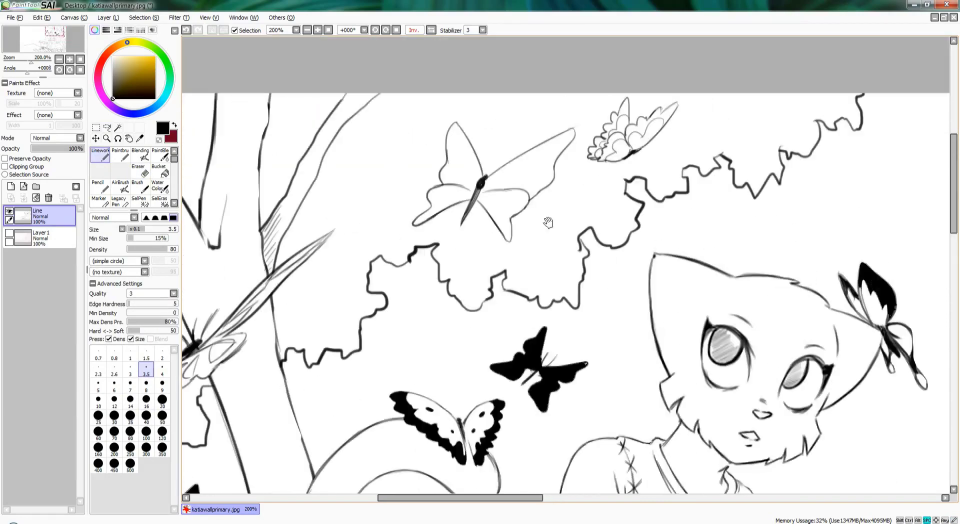
{"action": "mouse_move", "coordinate": [456, 159]}
{"action": "left_mouse_down"}
{"action": "mouse_move", "coordinate": [451, 177]}
{"action": "mouse_move", "coordinate": [542, 154]}
{"action": "mouse_move", "coordinate": [517, 186]}
{"action": "left_mouse_up"}
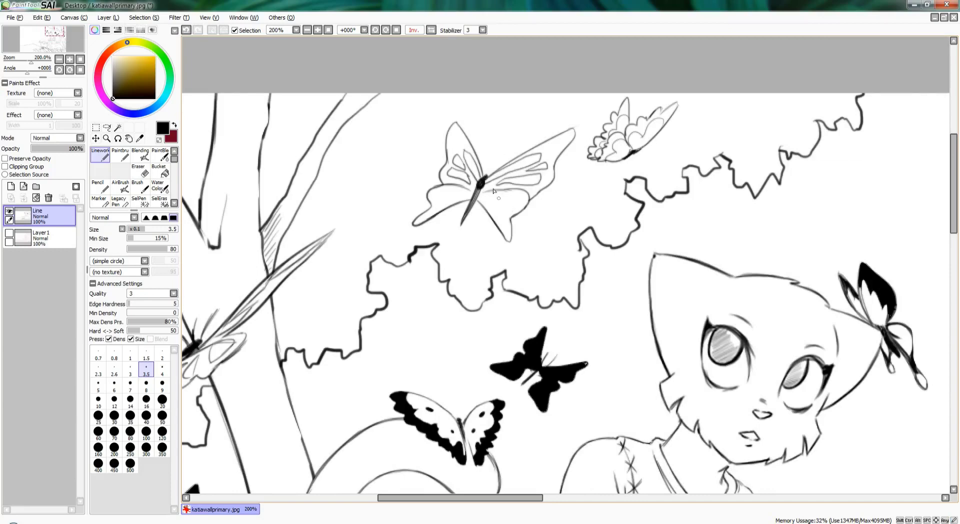
Redraw the butterfly's wings on a new layer and rotate the sketch counter-clockwise
{"action": "scroll", "coordinate": [546, 201], "scroll_direction": "down", "scroll_amount": 1}
{"action": "scroll", "coordinate": [531, 170], "scroll_direction": "down", "scroll_amount": 1}
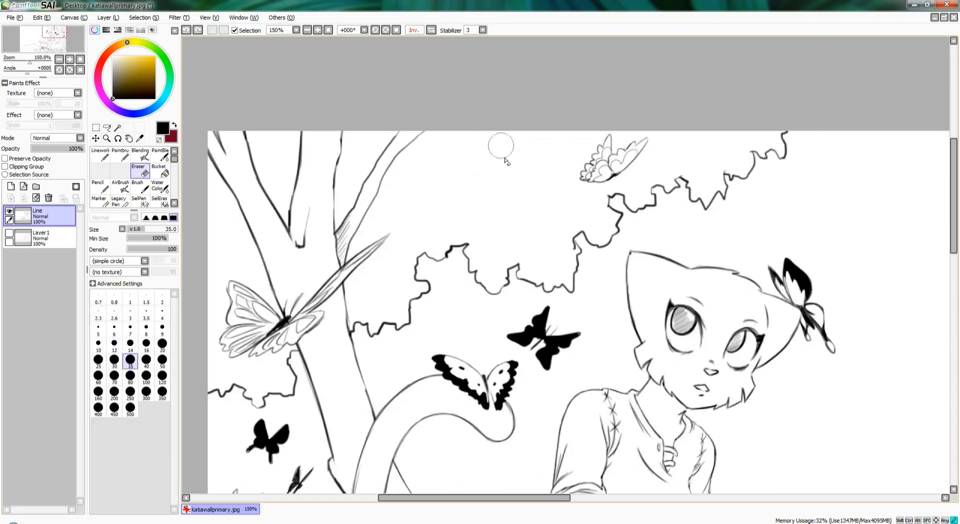
{"action": "left_click_drag", "start_coordinate": [499, 178], "coordinate": [543, 176]}
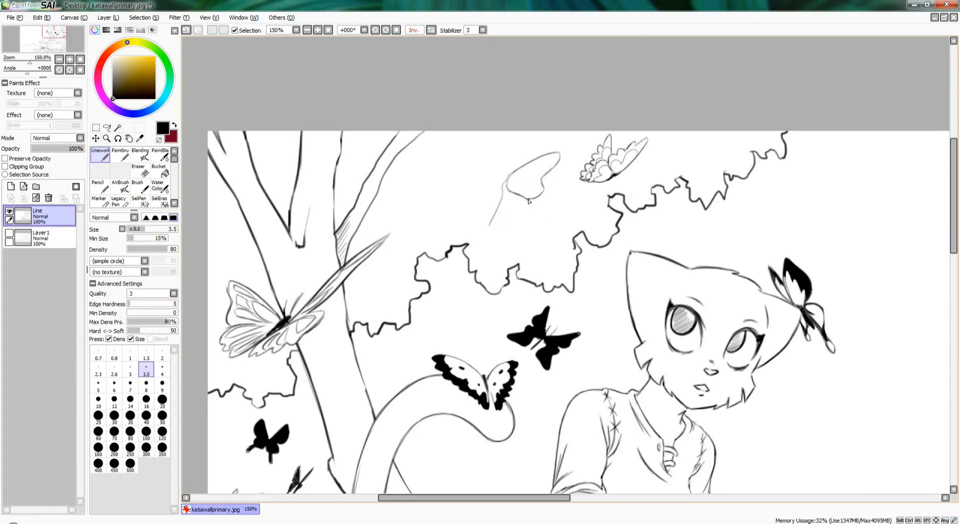
{"action": "key", "text": "ctrl+z"}
{"action": "key", "text": "ctrl+z"}
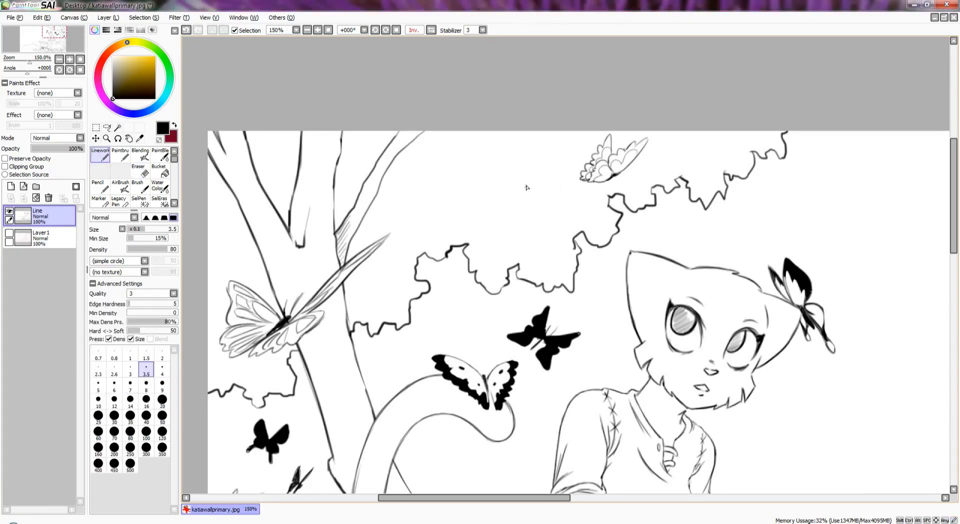
{"action": "mouse_move", "coordinate": [442, 191]}
{"action": "left_mouse_down"}
{"action": "mouse_move", "coordinate": [553, 227]}
{"action": "mouse_move", "coordinate": [515, 250]}
{"action": "left_mouse_up"}
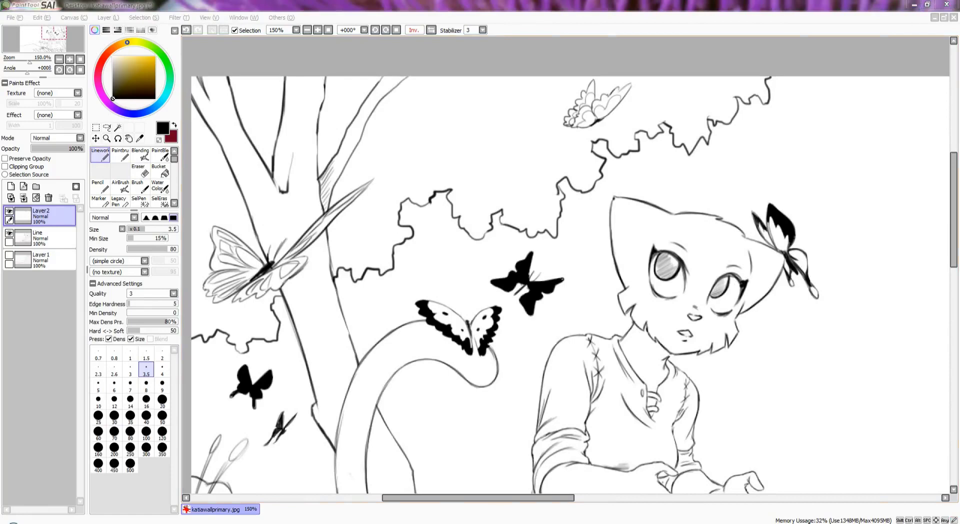
{"action": "mouse_move", "coordinate": [484, 125]}
{"action": "left_mouse_down"}
{"action": "mouse_move", "coordinate": [482, 143]}
{"action": "mouse_move", "coordinate": [532, 144]}
{"action": "left_mouse_up"}
{"action": "left_click_drag", "start_coordinate": [479, 156], "coordinate": [483, 190]}
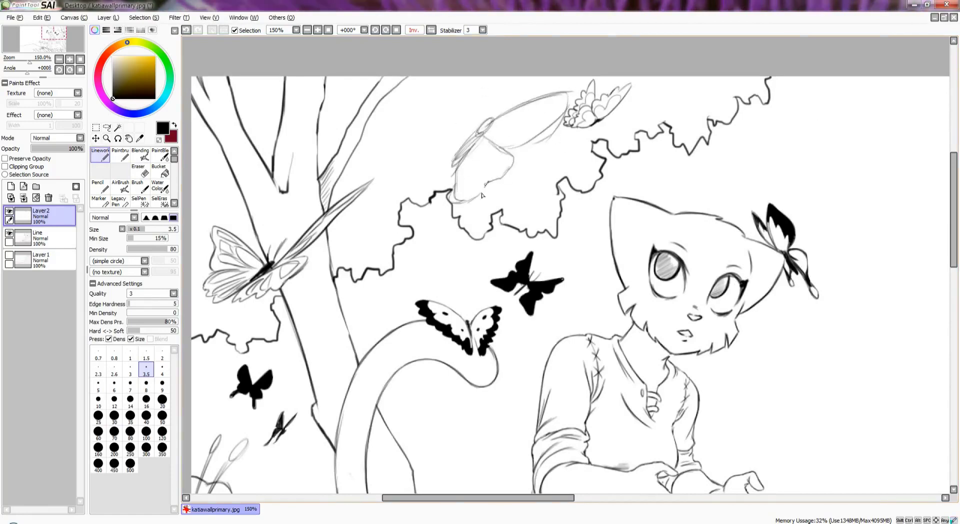
{"action": "mouse_move", "coordinate": [446, 86]}
{"action": "left_mouse_down"}
{"action": "mouse_move", "coordinate": [561, 96]}
{"action": "mouse_move", "coordinate": [440, 145]}
{"action": "mouse_move", "coordinate": [495, 200]}
{"action": "mouse_move", "coordinate": [487, 129]}
{"action": "mouse_move", "coordinate": [468, 168]}
{"action": "left_mouse_up"}
{"action": "key", "text": "ctrl+t"}
{"action": "left_click_drag", "start_coordinate": [535, 161], "coordinate": [538, 150]}
Commit the rotation and ink the butterfly's wing outlines and bottom edges over the sketch
{"action": "key", "text": "Return"}
{"action": "scroll", "coordinate": [540, 140], "scroll_direction": "up", "scroll_amount": 2}
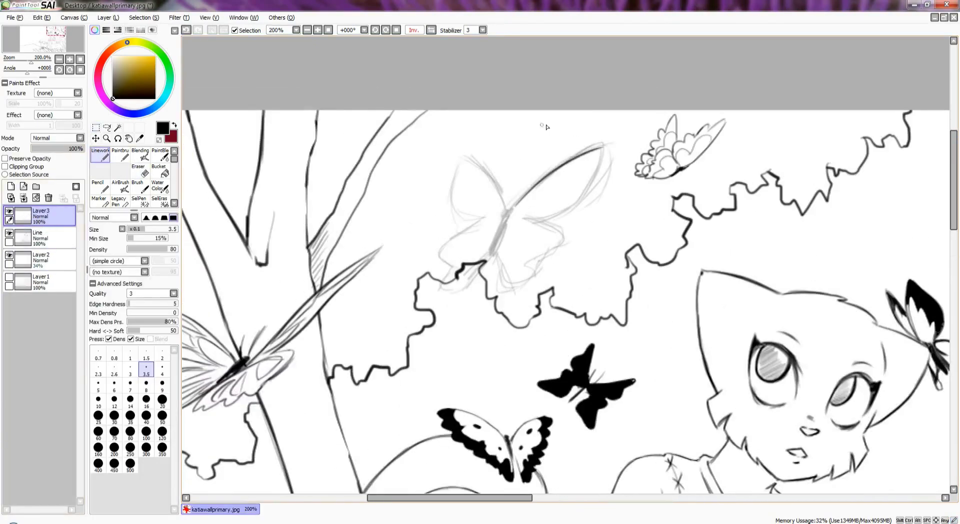
{"action": "mouse_move", "coordinate": [608, 150]}
{"action": "left_mouse_down"}
{"action": "mouse_move", "coordinate": [540, 226]}
{"action": "mouse_move", "coordinate": [464, 150]}
{"action": "mouse_move", "coordinate": [457, 177]}
{"action": "left_mouse_up"}
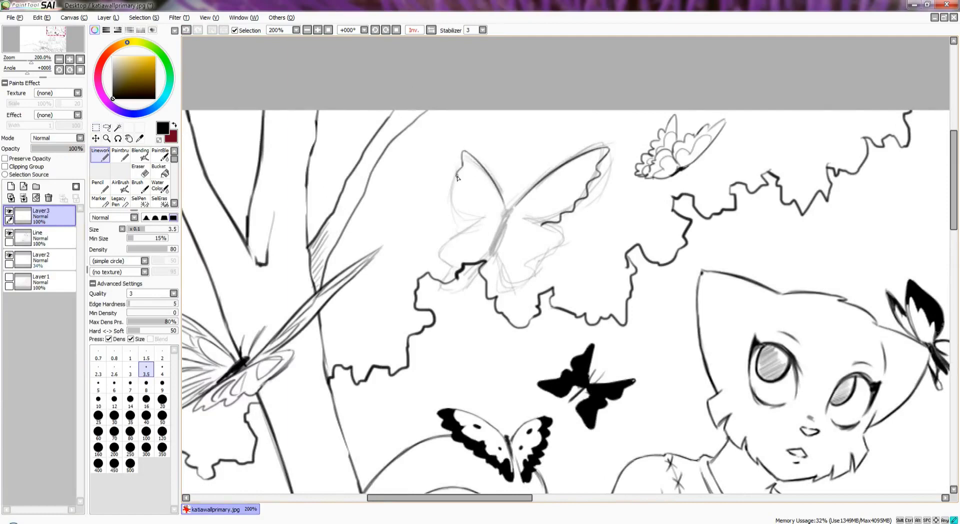
{"action": "left_click_drag", "start_coordinate": [526, 269], "coordinate": [547, 266]}
{"action": "left_click_drag", "start_coordinate": [580, 222], "coordinate": [558, 266]}
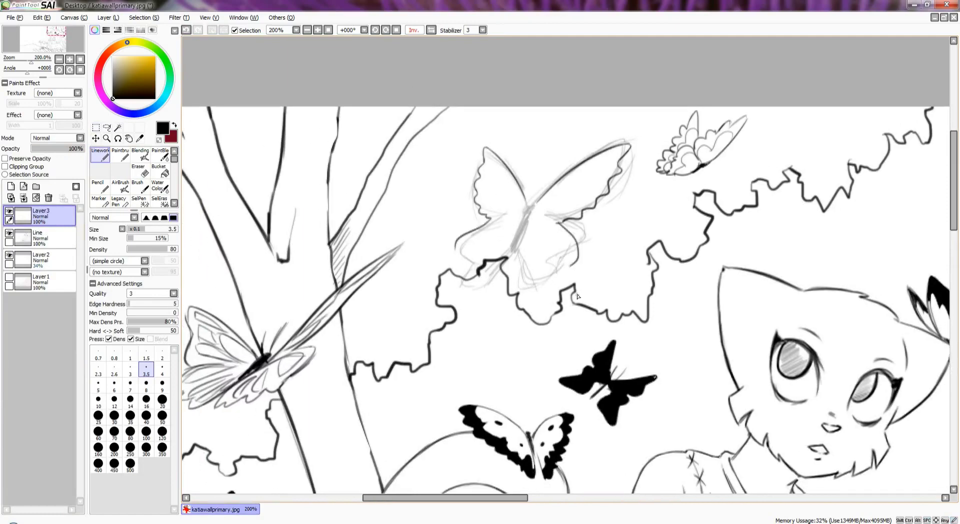
{"action": "key", "text": "ctrl+z"}
{"action": "key", "text": "ctrl+z"}
{"action": "mouse_move", "coordinate": [475, 215]}
{"action": "left_mouse_down"}
{"action": "mouse_move", "coordinate": [535, 211]}
{"action": "mouse_move", "coordinate": [573, 240]}
{"action": "left_mouse_up"}
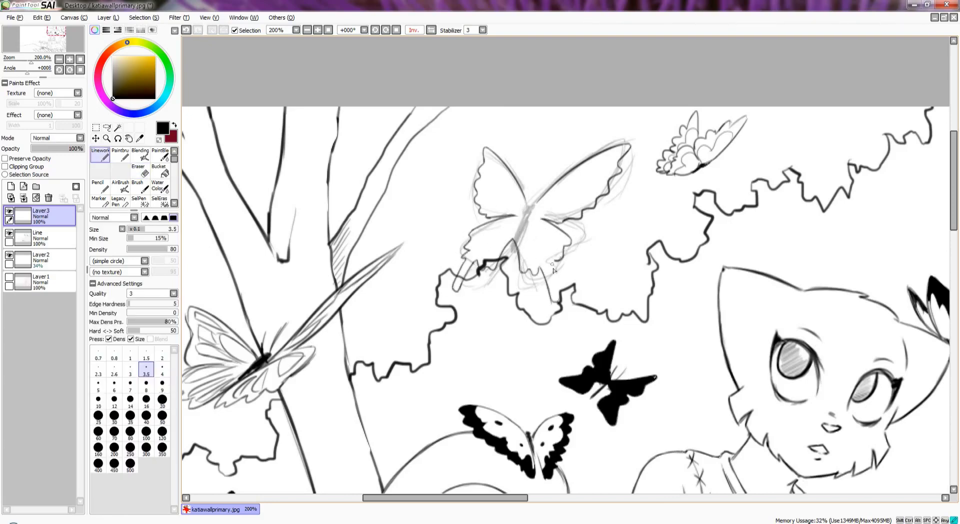
{"action": "left_click_drag", "start_coordinate": [554, 270], "coordinate": [558, 300]}
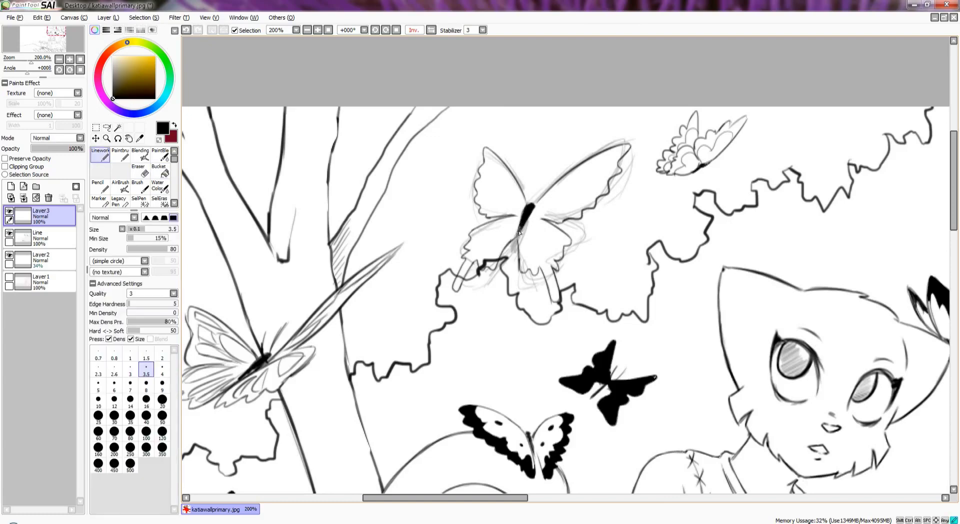
Reframe the canvas, check the drawing in mirrored view, and fill the layer with colour
{"action": "left_click_drag", "start_coordinate": [544, 221], "coordinate": [537, 204]}
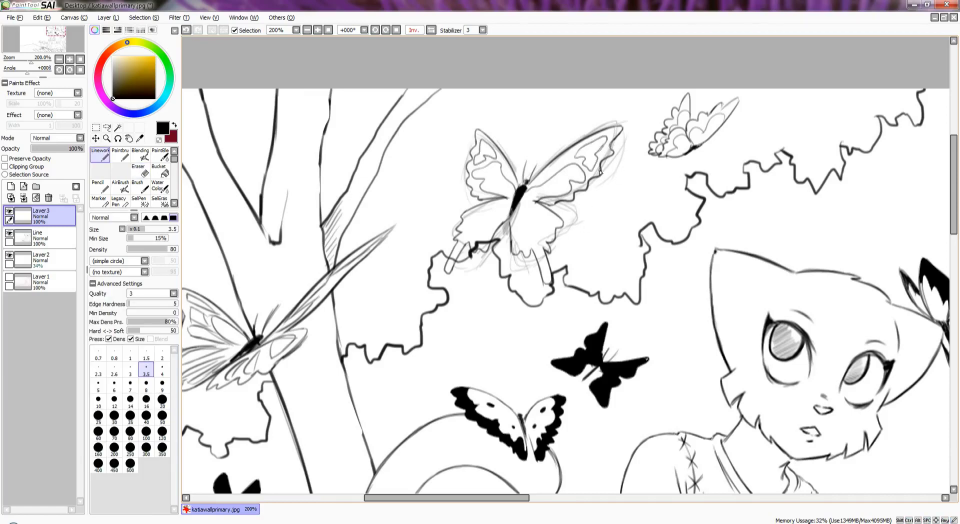
{"action": "left_click_drag", "start_coordinate": [600, 172], "coordinate": [634, 153]}
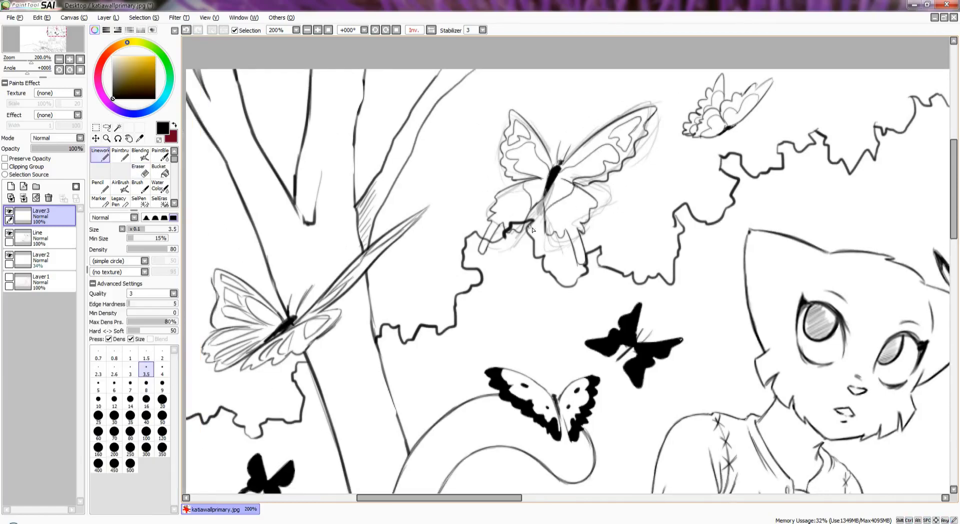
{"action": "mouse_move", "coordinate": [532, 230]}
{"action": "left_mouse_down"}
{"action": "mouse_move", "coordinate": [552, 223]}
{"action": "mouse_move", "coordinate": [525, 220]}
{"action": "mouse_move", "coordinate": [645, 135]}
{"action": "mouse_move", "coordinate": [540, 133]}
{"action": "left_mouse_up"}
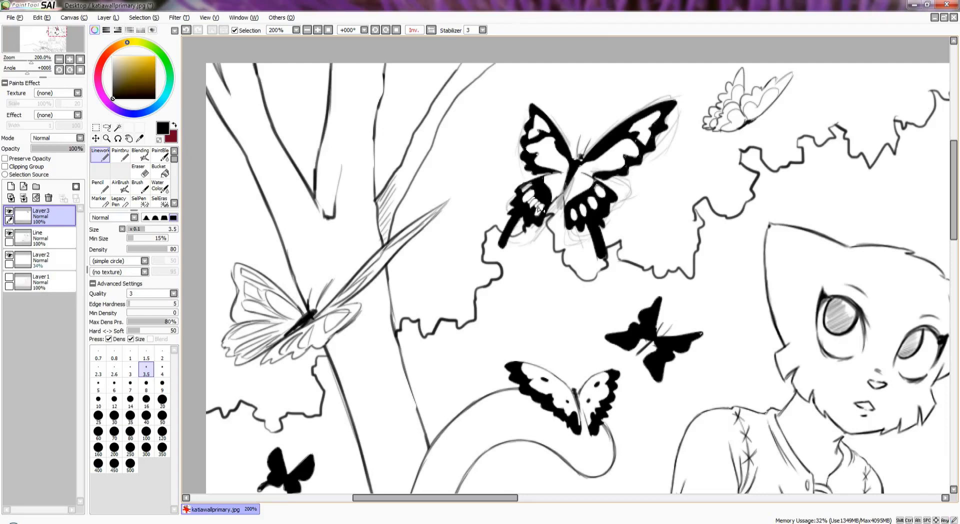
{"action": "scroll", "coordinate": [544, 209], "scroll_direction": "down", "scroll_amount": 4}
{"action": "scroll", "coordinate": [473, 243], "scroll_direction": "up", "scroll_amount": 3}
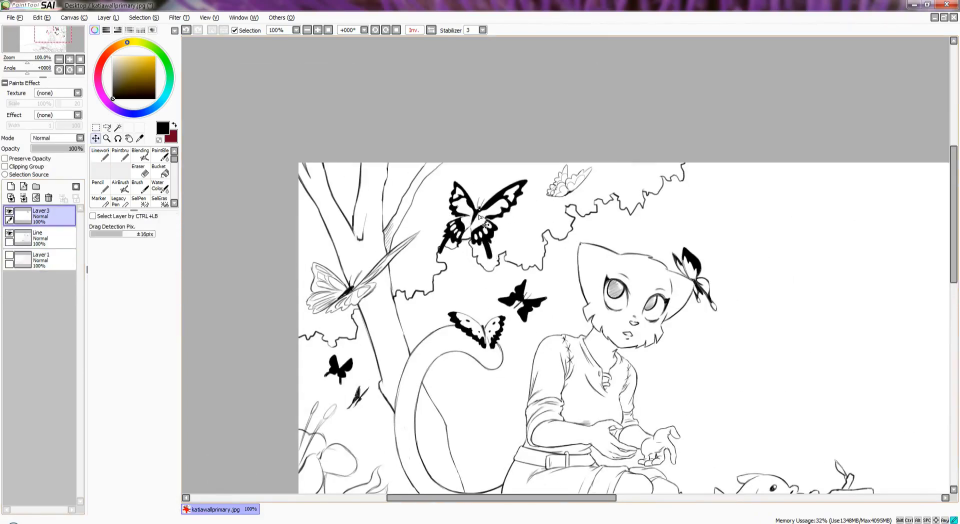
{"action": "key", "text": "e"}
{"action": "scroll", "coordinate": [552, 160], "scroll_direction": "down", "scroll_amount": 1}
{"action": "key", "text": "h"}
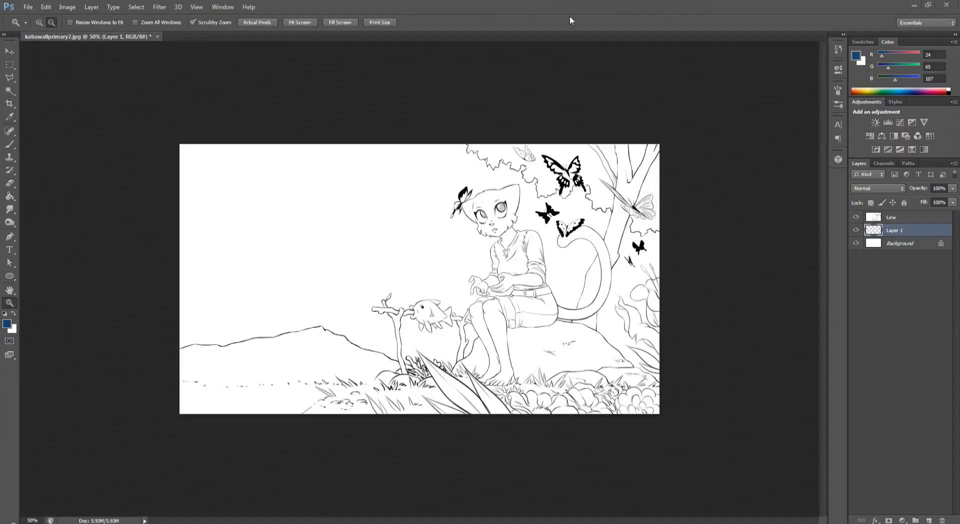
{"action": "left_click", "coordinate": [436, 280]}
Shift the background fill to a deep brown with Hue/Saturation and merge it onto the background
{"action": "key", "text": "ctrl+u"}
{"action": "left_click_drag", "start_coordinate": [716, 287], "coordinate": [695, 288]}
{"action": "left_click_drag", "start_coordinate": [711, 326], "coordinate": [682, 325]}
{"action": "key", "text": "Return"}
{"action": "key", "text": "z"}
{"action": "left_click_drag", "start_coordinate": [501, 247], "coordinate": [627, 217]}
{"action": "scroll", "coordinate": [627, 217], "scroll_direction": "down", "scroll_amount": 2}
{"action": "key", "text": "ctrl+e"}
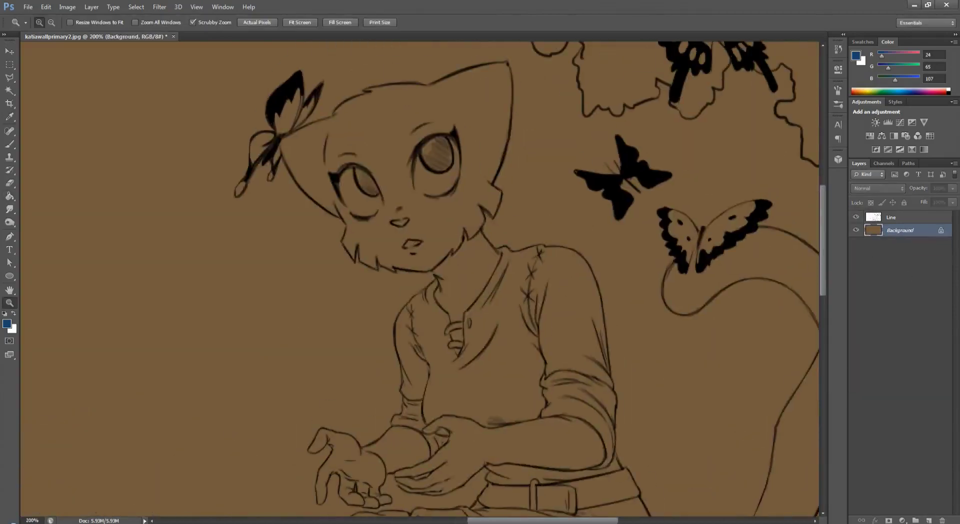
On a new layer, Magic Wand select the cat-girl's figure, grow the selection slightly, and fill it yellow
{"action": "key", "text": "ctrl+shift+alt+n"}
{"action": "key", "text": "b"}
{"action": "scroll", "coordinate": [484, 216], "scroll_direction": "up", "scroll_amount": 2}
{"action": "scroll", "coordinate": [692, 163], "scroll_direction": "down", "scroll_amount": 5}
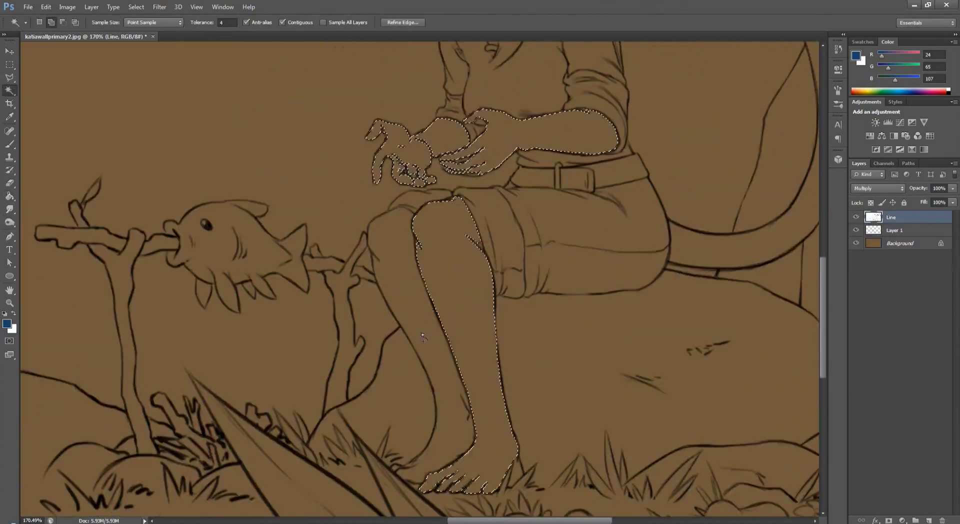
{"action": "scroll", "coordinate": [692, 164], "scroll_direction": "up", "scroll_amount": 6}
{"action": "key", "text": "w"}
{"action": "left_click", "coordinate": [380, 300]}
{"action": "left_click", "coordinate": [137, 7]}
{"action": "left_click", "coordinate": [160, 114]}
{"action": "left_click", "coordinate": [269, 136]}
{"action": "left_click", "coordinate": [159, 6]}
{"action": "key", "text": "Escape"}
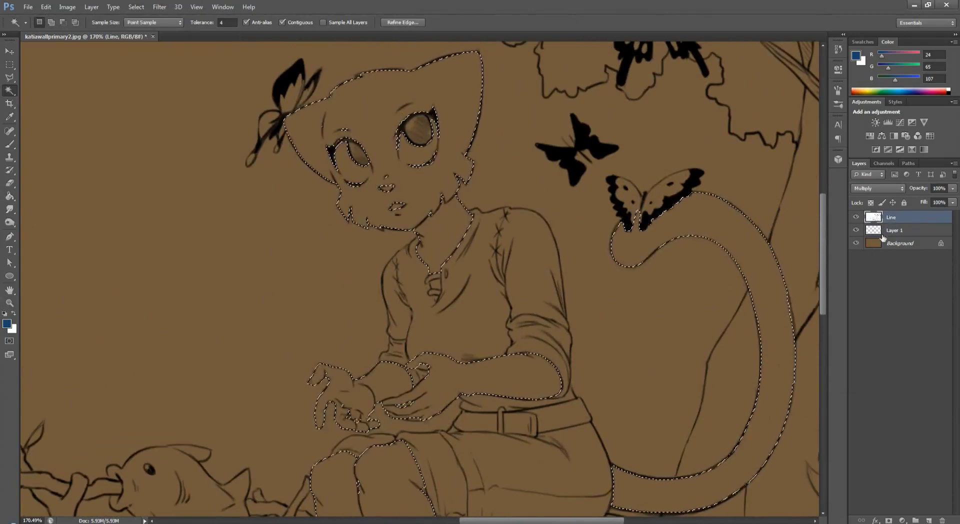
{"action": "key", "text": "ctrl+d"}
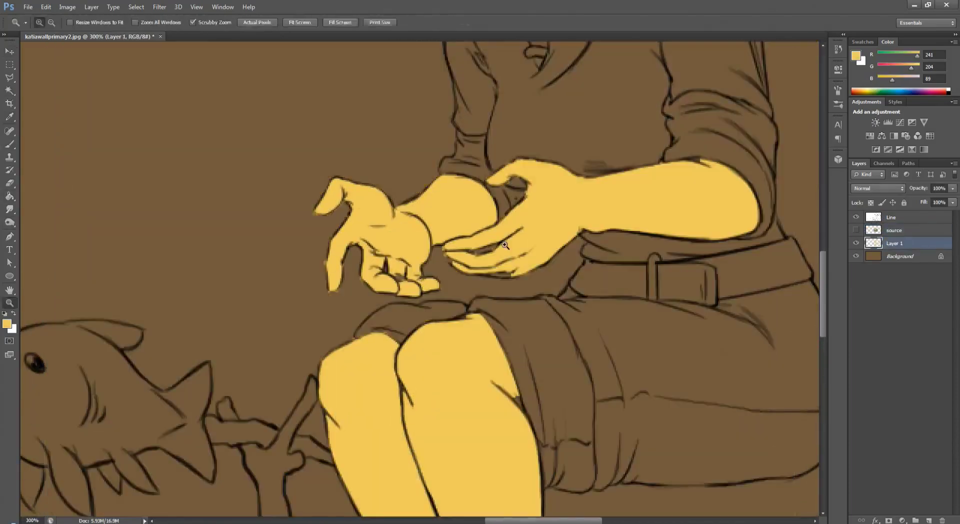
Clean the yellow fill's edges, including the tail, with a size 3 eraser
{"action": "scroll", "coordinate": [270, 282], "scroll_direction": "up", "scroll_amount": 2}
{"action": "key", "text": "e"}
{"action": "left_click", "coordinate": [50, 22]}
{"action": "type", "text": "3"}
{"action": "key", "text": "Return"}
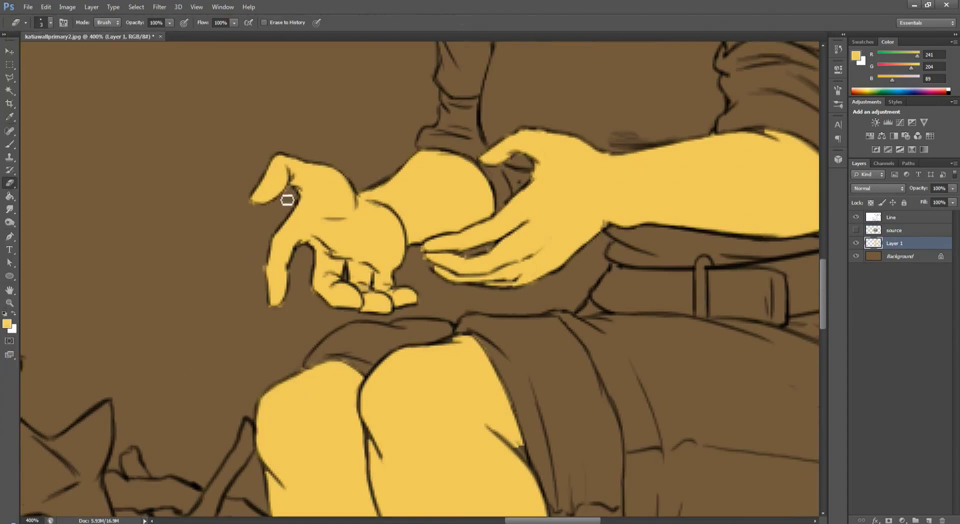
{"action": "scroll", "coordinate": [509, 122], "scroll_direction": "down", "scroll_amount": 10}
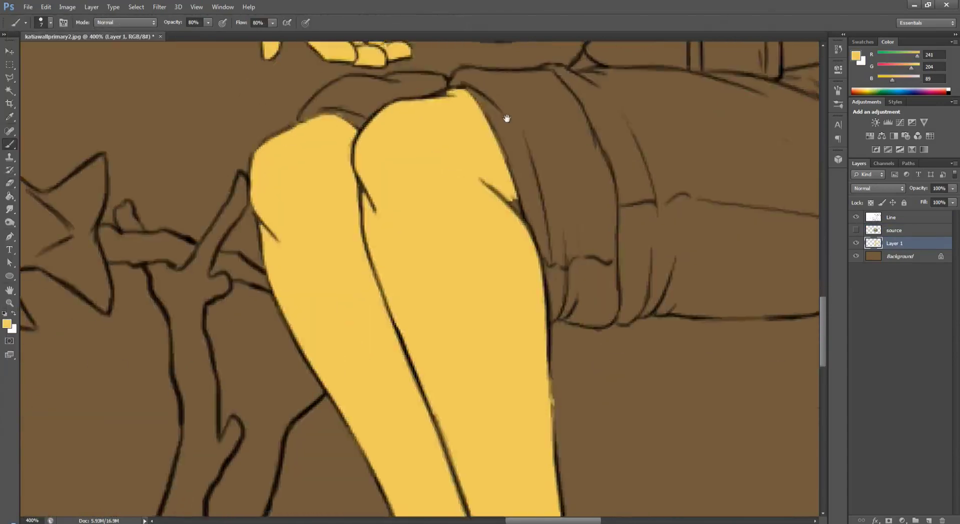
{"action": "scroll", "coordinate": [545, 202], "scroll_direction": "down", "scroll_amount": 3}
{"action": "left_click_drag", "start_coordinate": [472, 325], "coordinate": [497, 361]}
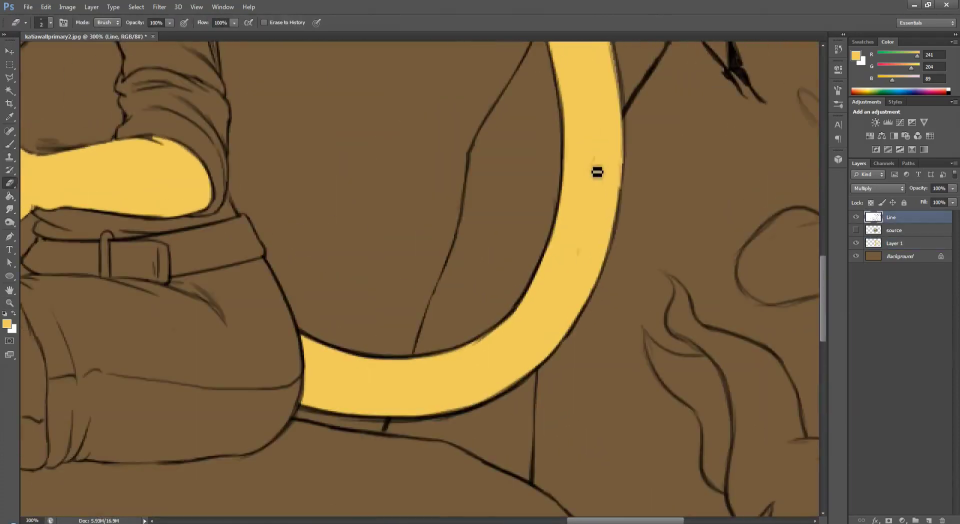
{"action": "left_click_drag", "start_coordinate": [597, 172], "coordinate": [620, 439]}
{"action": "key", "text": "bracketright"}
{"action": "key", "text": "bracketright"}
{"action": "key", "text": "bracketright"}
{"action": "key", "text": "bracketright"}
{"action": "key", "text": "bracketright"}
{"action": "key", "text": "bracketright"}
{"action": "key", "text": "bracketright"}
{"action": "key", "text": "bracketright"}
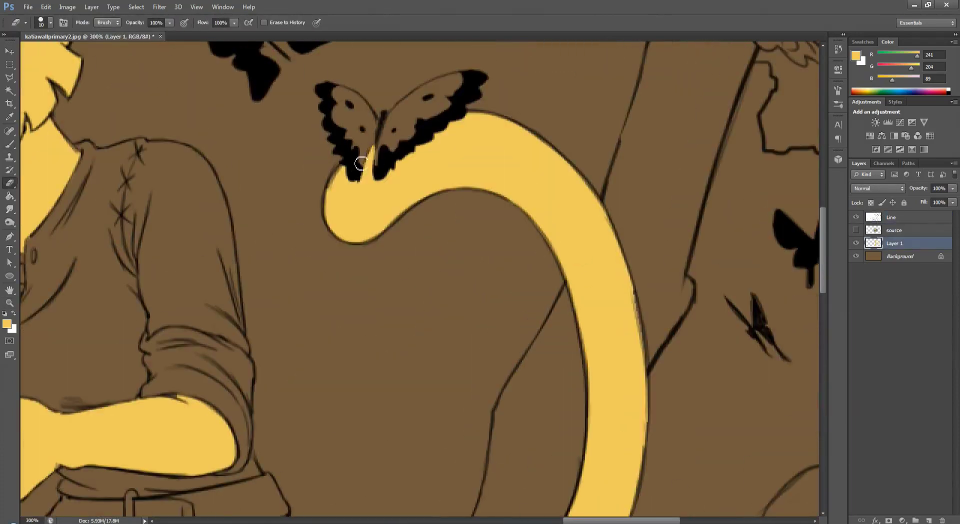
{"action": "key", "text": "alt+bracketleft"}
{"action": "scroll", "coordinate": [346, 172], "scroll_direction": "down", "scroll_amount": 5}
Paint both eyes pale yellow and the teeth white inside the mouth
{"action": "scroll", "coordinate": [811, 282], "scroll_direction": "up", "scroll_amount": 4}
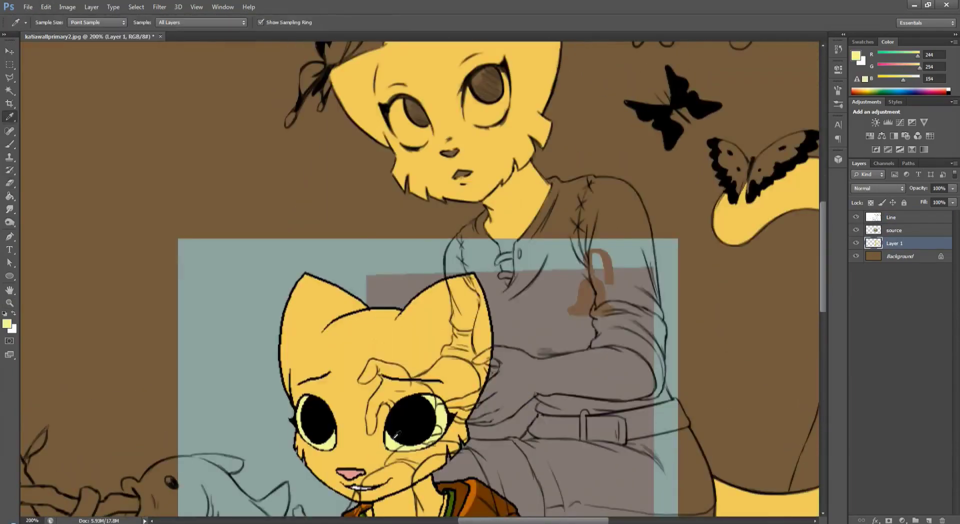
{"action": "mouse_move", "coordinate": [443, 187]}
{"action": "left_mouse_down"}
{"action": "mouse_move", "coordinate": [456, 131]}
{"action": "mouse_move", "coordinate": [494, 138]}
{"action": "left_mouse_up"}
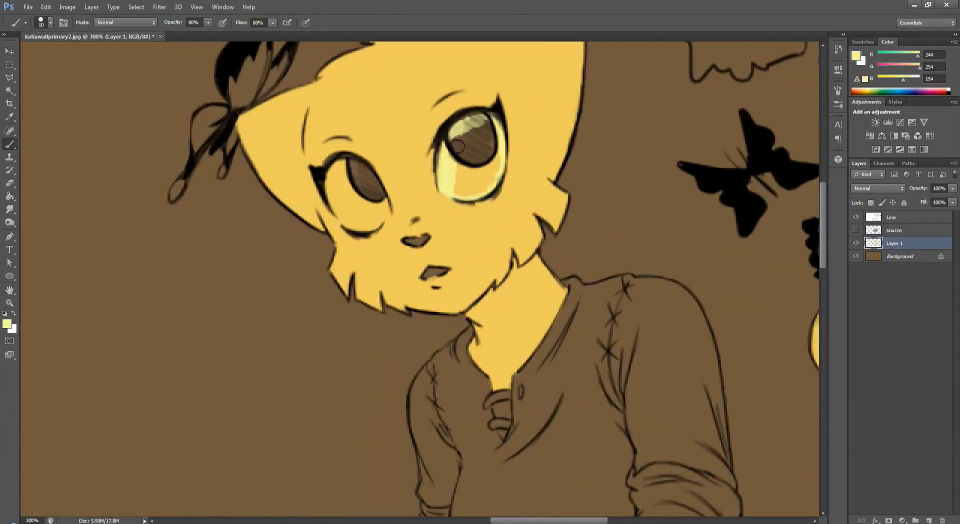
{"action": "key", "text": "bracketleft"}
{"action": "left_click_drag", "start_coordinate": [473, 170], "coordinate": [467, 150]}
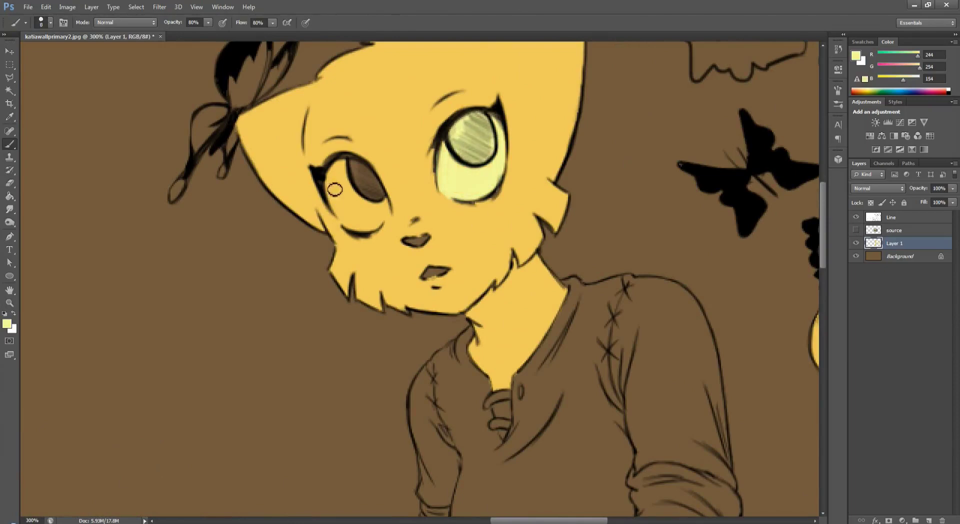
{"action": "mouse_move", "coordinate": [334, 190]}
{"action": "left_mouse_down"}
{"action": "mouse_move", "coordinate": [356, 215]}
{"action": "mouse_move", "coordinate": [356, 185]}
{"action": "left_mouse_up"}
{"action": "scroll", "coordinate": [550, 200], "scroll_direction": "down", "scroll_amount": 5}
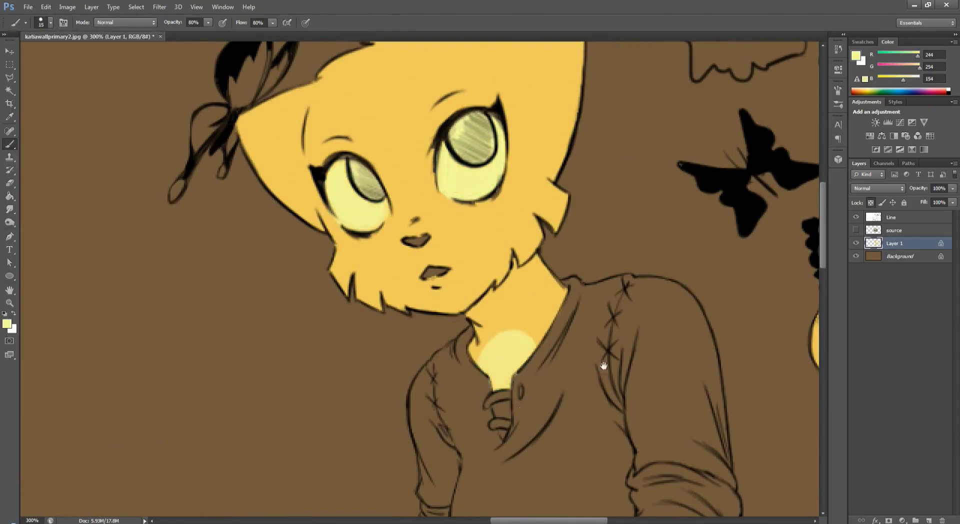
{"action": "key", "text": "z"}
{"action": "left_click_drag", "start_coordinate": [138, 174], "coordinate": [313, 151]}
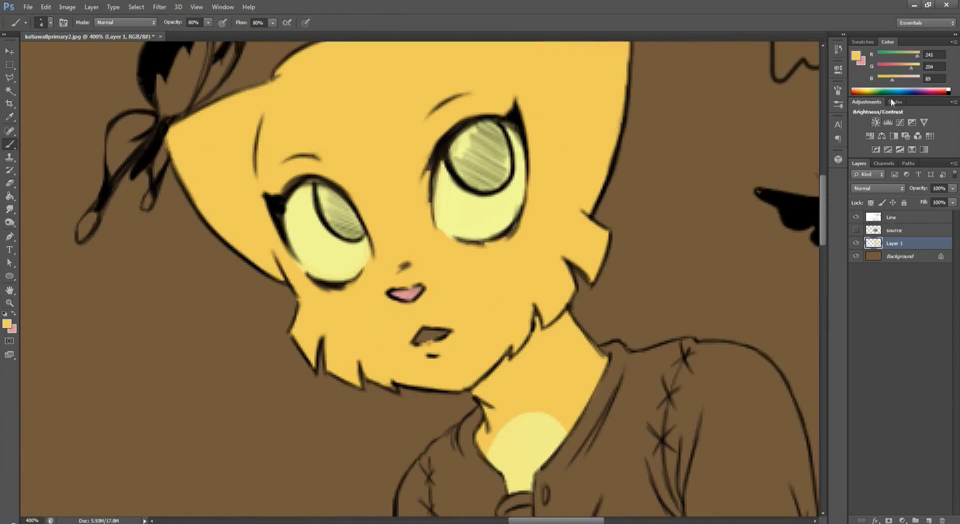
{"action": "left_click_drag", "start_coordinate": [418, 342], "coordinate": [448, 338]}
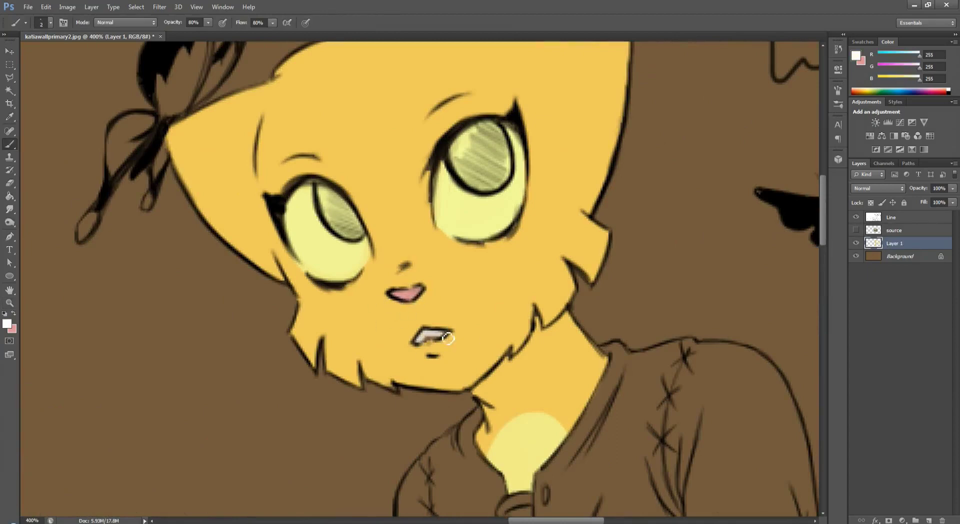
On a new layer, paint brown irises into both eyes
{"action": "left_click", "coordinate": [856, 56]}
{"action": "left_click", "coordinate": [746, 283]}
{"action": "left_click", "coordinate": [929, 520]}
{"action": "key", "text": "bracketright"}
{"action": "key", "text": "bracketright"}
{"action": "key", "text": "bracketright"}
{"action": "key", "text": "bracketright"}
{"action": "mouse_move", "coordinate": [461, 165]}
{"action": "left_mouse_down"}
{"action": "mouse_move", "coordinate": [495, 135]}
{"action": "mouse_move", "coordinate": [505, 145]}
{"action": "left_mouse_up"}
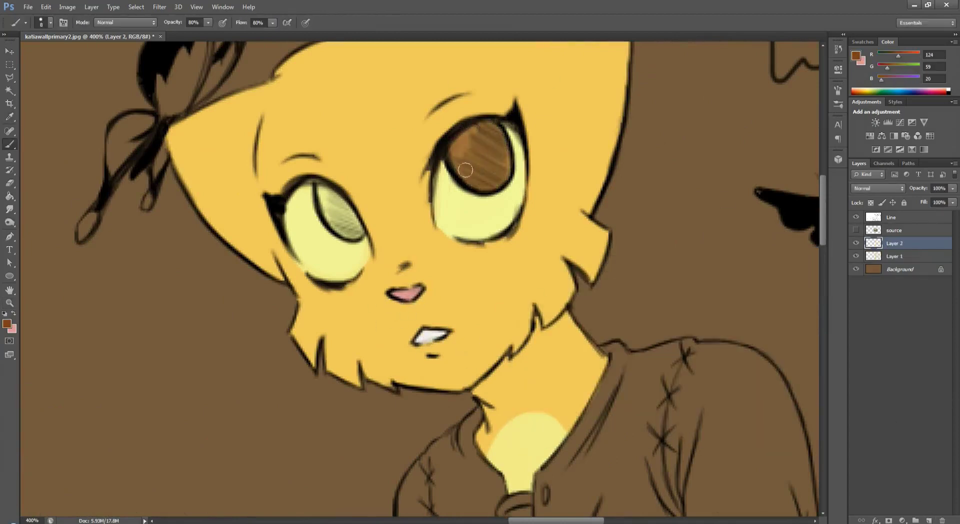
{"action": "left_click_drag", "start_coordinate": [325, 200], "coordinate": [358, 229]}
{"action": "key", "text": "z"}
{"action": "left_click", "coordinate": [485, 145], "text": "alt"}
Darken the brown irises using a darker brown and Hue/Saturation
{"action": "key", "text": "ctrl+u"}
{"action": "key", "text": "Escape"}
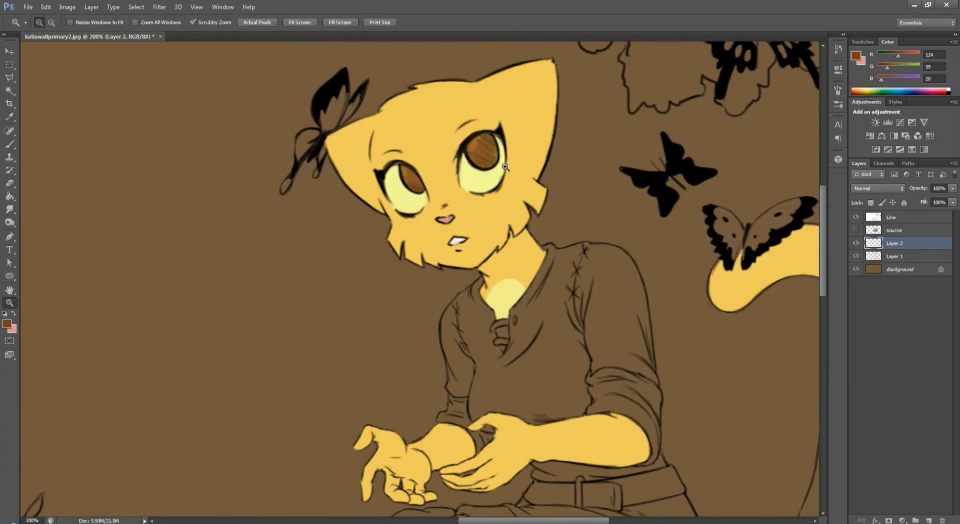
{"action": "key", "text": "b"}
{"action": "left_click", "coordinate": [856, 56]}
{"action": "left_click", "coordinate": [624, 390]}
{"action": "left_click", "coordinate": [761, 285]}
{"action": "key", "text": "bracketleft"}
{"action": "key", "text": "bracketleft"}
{"action": "key", "text": "bracketleft"}
{"action": "key", "text": "bracketleft"}
{"action": "key", "text": "bracketleft"}
{"action": "key", "text": "bracketleft"}
{"action": "key", "text": "bracketleft"}
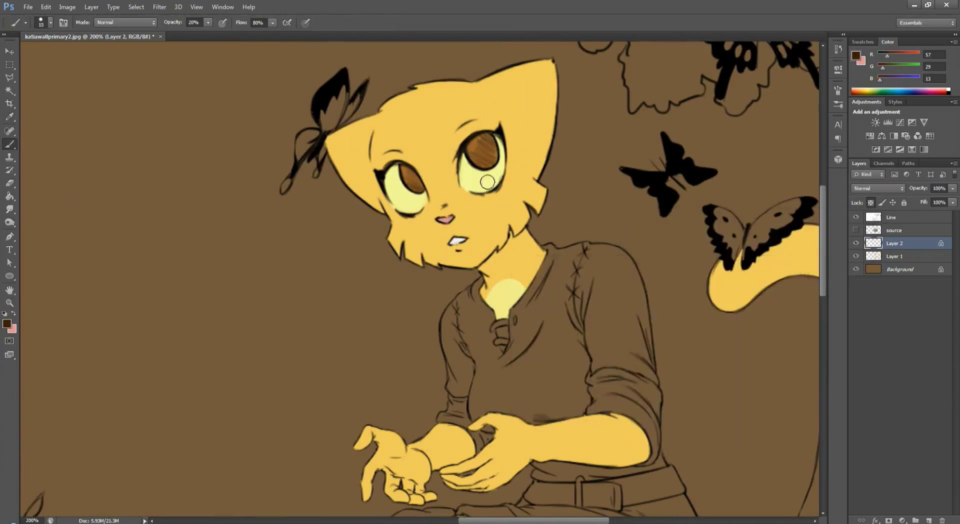
{"action": "left_click", "coordinate": [481, 150], "text": "alt"}
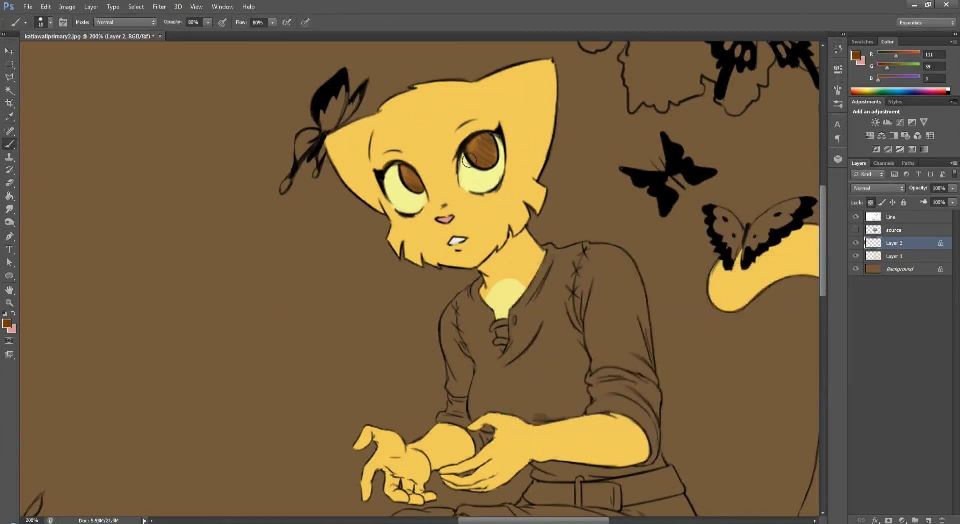
{"action": "key", "text": "ctrl+u"}
{"action": "key", "text": "Return"}
Merge the face detail layers, check the reference, and sample the chest's pale yellow
{"action": "key", "text": "z"}
{"action": "left_click", "coordinate": [894, 230]}
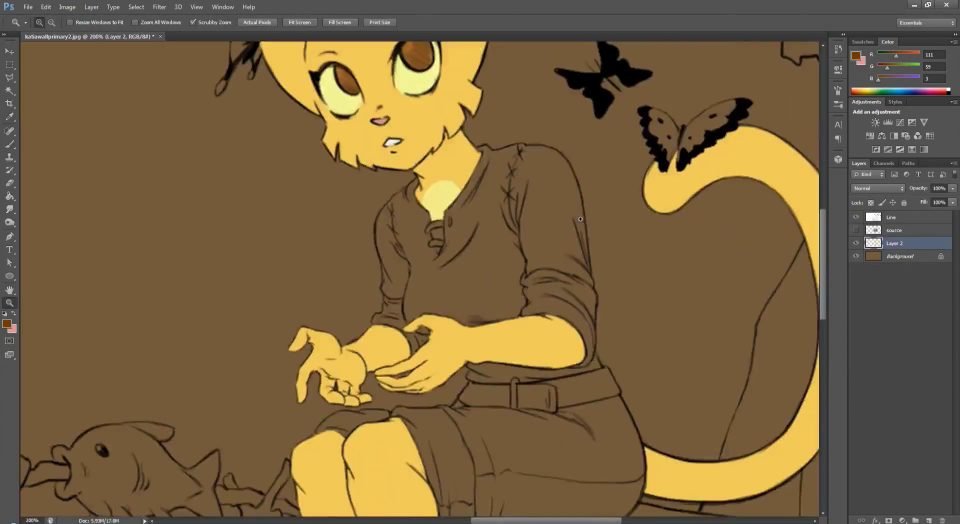
{"action": "left_click", "coordinate": [857, 230]}
{"action": "left_click", "coordinate": [502, 303]}
{"action": "left_click", "coordinate": [856, 230]}
{"action": "left_click", "coordinate": [894, 243]}
{"action": "key", "text": "ctrl+plus"}
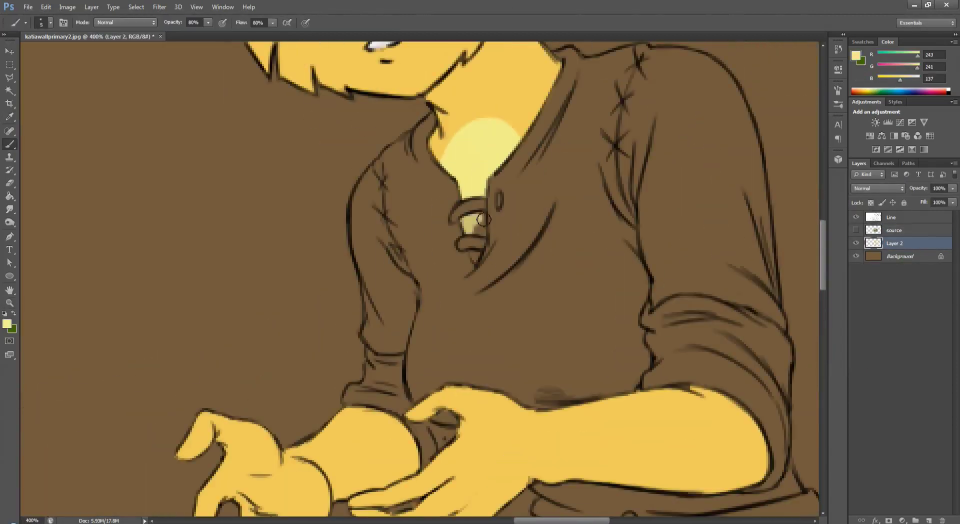
{"action": "key", "text": "e"}
{"action": "key", "text": "ctrl+minus"}
{"action": "key", "text": "ctrl+minus"}
On a new layer, Magic Wand the shirt from the line art and fill it green
{"action": "key", "text": "ctrl+shift+alt+n"}
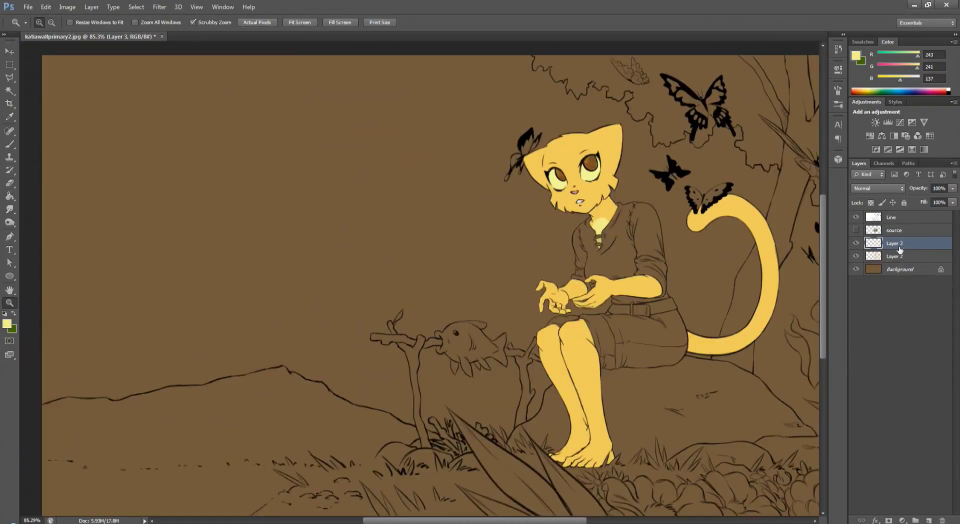
{"action": "key", "text": "w"}
{"action": "key", "text": "ctrl+plus"}
{"action": "left_click", "coordinate": [894, 217]}
{"action": "left_click", "coordinate": [470, 190]}
{"action": "left_click", "coordinate": [136, 7]}
{"action": "left_click", "coordinate": [182, 79]}
{"action": "left_click", "coordinate": [894, 243]}
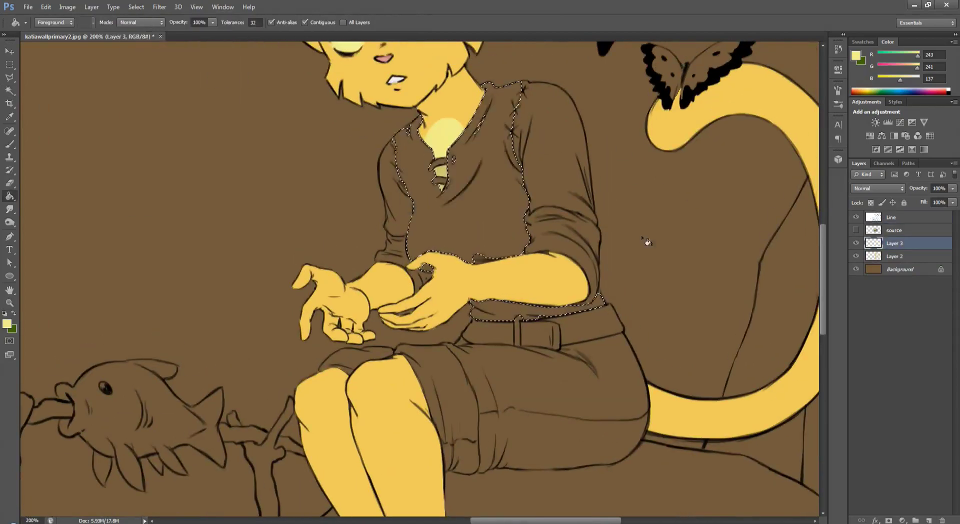
{"action": "key", "text": "alt+BackSpace"}
{"action": "key", "text": "ctrl+d"}
{"action": "key", "text": "ctrl+plus"}
{"action": "key", "text": "b"}
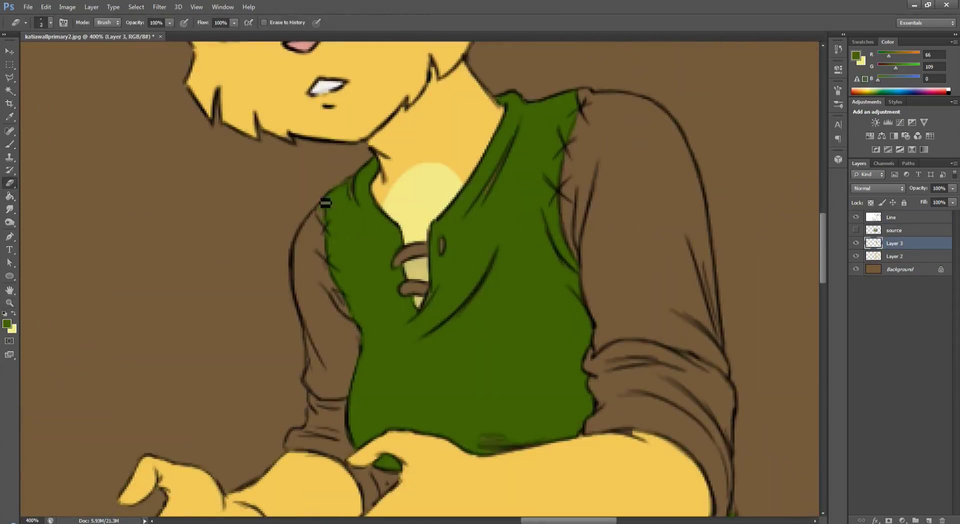
Sample a brown from the reference image and fill the sleeves with it
{"action": "scroll", "coordinate": [523, 298], "scroll_direction": "down", "scroll_amount": 5}
{"action": "key", "text": "bracketleft"}
{"action": "key", "text": "bracketleft"}
{"action": "key", "text": "bracketleft"}
{"action": "key", "text": "bracketleft"}
{"action": "key", "text": "bracketleft"}
{"action": "key", "text": "ctrl+minus"}
{"action": "key", "text": "ctrl+minus"}
{"action": "key", "text": "ctrl+minus"}
{"action": "left_click", "coordinate": [856, 230]}
{"action": "key", "text": "ctrl+plus"}
{"action": "key", "text": "i"}
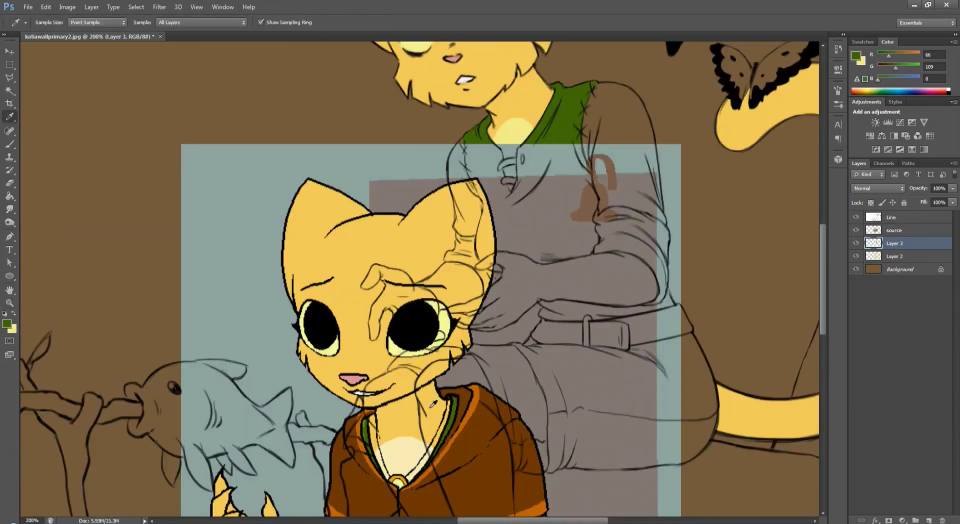
{"action": "left_click", "coordinate": [856, 230]}
{"action": "scroll", "coordinate": [420, 280], "scroll_direction": "down", "scroll_amount": 1}
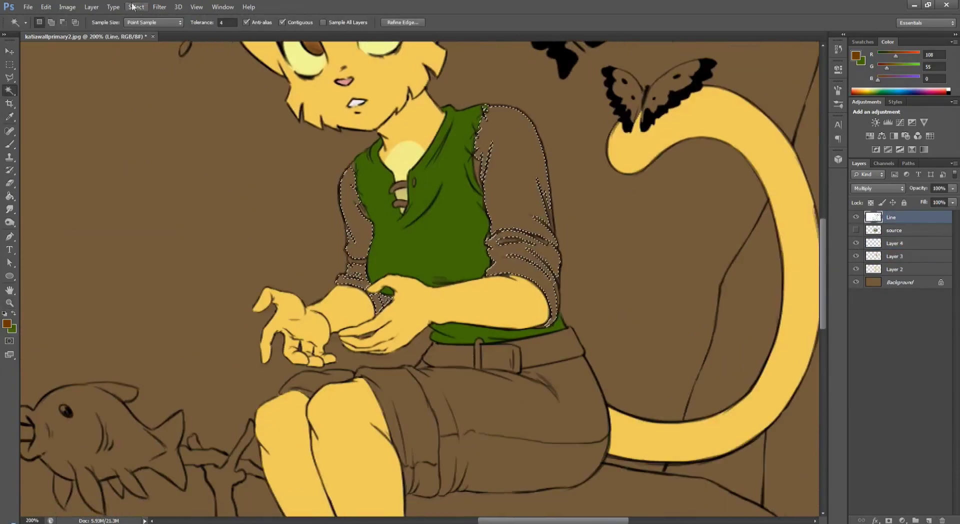
{"action": "key", "text": "z"}
{"action": "left_click", "coordinate": [911, 268]}
{"action": "key", "text": "alt+BackSpace"}
{"action": "key", "text": "ctrl+d"}
Sample the arm's skin yellow, try orange over a sleeve, and undo it
{"action": "key", "text": "b"}
{"action": "scroll", "coordinate": [514, 281], "scroll_direction": "down", "scroll_amount": 2}
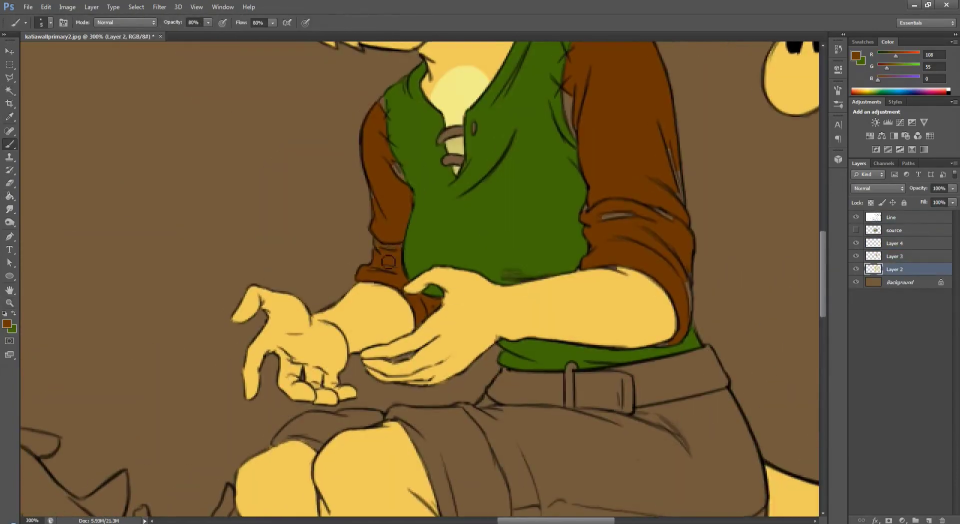
{"action": "left_click_drag", "start_coordinate": [393, 103], "coordinate": [247, 198]}
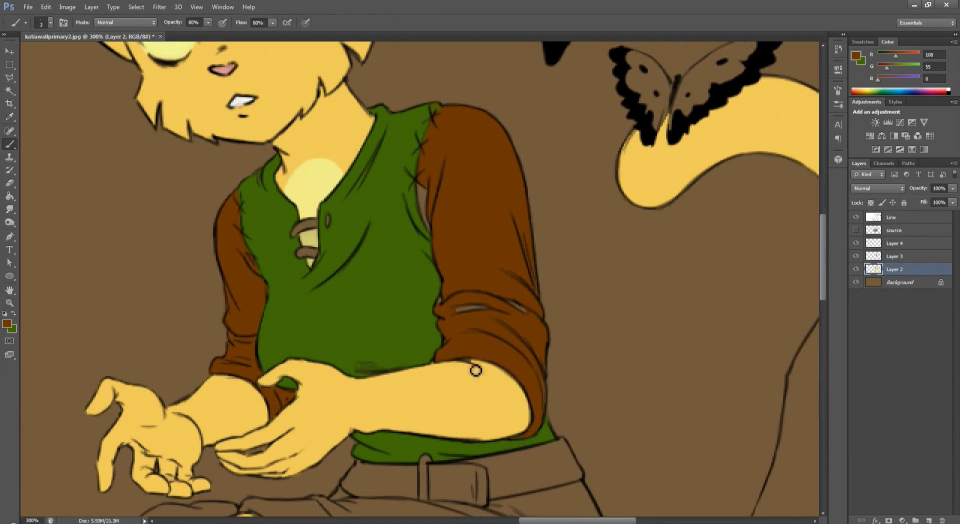
{"action": "key", "text": "x"}
{"action": "left_click", "coordinate": [721, 177], "text": "alt"}
{"action": "key", "text": "bracketleft"}
{"action": "key", "text": "bracketleft"}
{"action": "key", "text": "bracketleft"}
{"action": "key", "text": "bracketleft"}
{"action": "key", "text": "bracketleft"}
{"action": "key", "text": "ctrl+minus"}
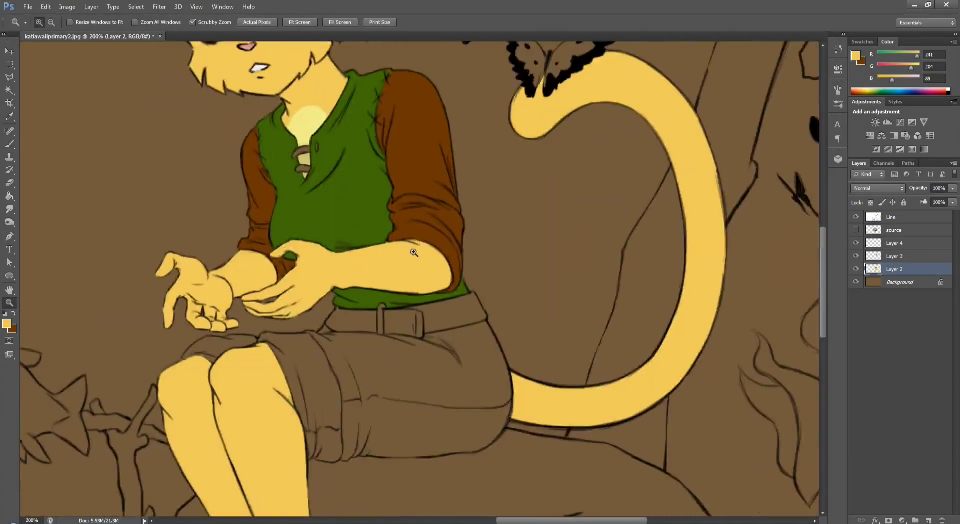
{"action": "left_click_drag", "start_coordinate": [515, 177], "coordinate": [643, 287]}
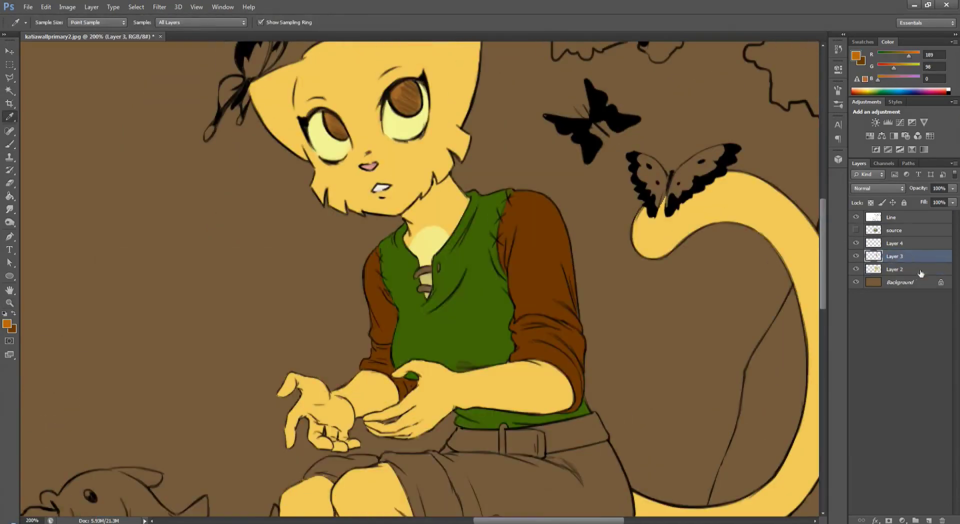
{"action": "left_click", "coordinate": [871, 203]}
{"action": "left_click_drag", "start_coordinate": [525, 211], "coordinate": [530, 370]}
{"action": "key", "text": "ctrl+z"}
Compare the vest and skin layers, then test an orange-brown on the vest
{"action": "left_click", "coordinate": [856, 256]}
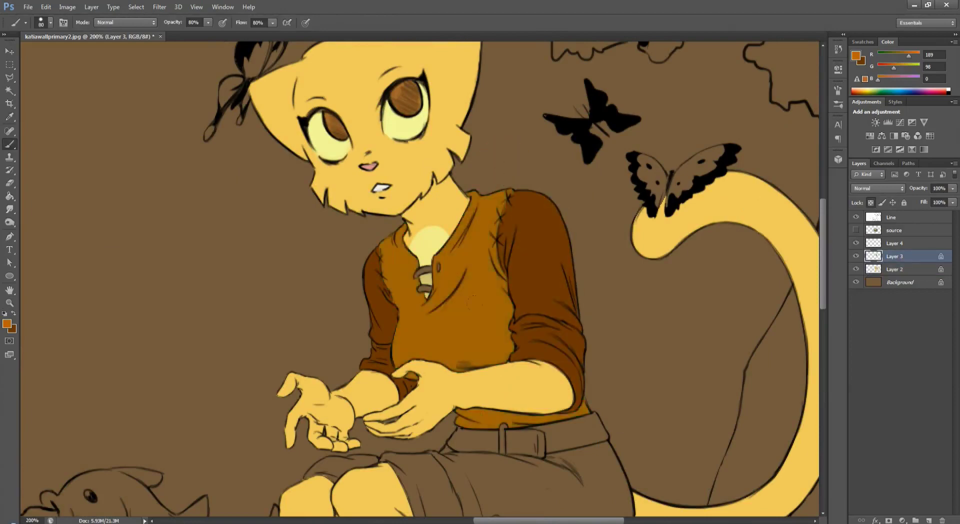
{"action": "left_click", "coordinate": [856, 256]}
{"action": "left_click", "coordinate": [896, 244]}
{"action": "left_click", "coordinate": [856, 269]}
{"action": "left_click", "coordinate": [856, 270]}
{"action": "left_click_drag", "start_coordinate": [480, 225], "coordinate": [410, 350]}
{"action": "left_click", "coordinate": [896, 256]}
{"action": "left_click_drag", "start_coordinate": [540, 177], "coordinate": [550, 95]}
Undo the orange-brown vest test and the brown sleeve fill on the skin layer
{"action": "key", "text": "ctrl+z"}
{"action": "left_click", "coordinate": [883, 270]}
{"action": "key", "text": "z"}
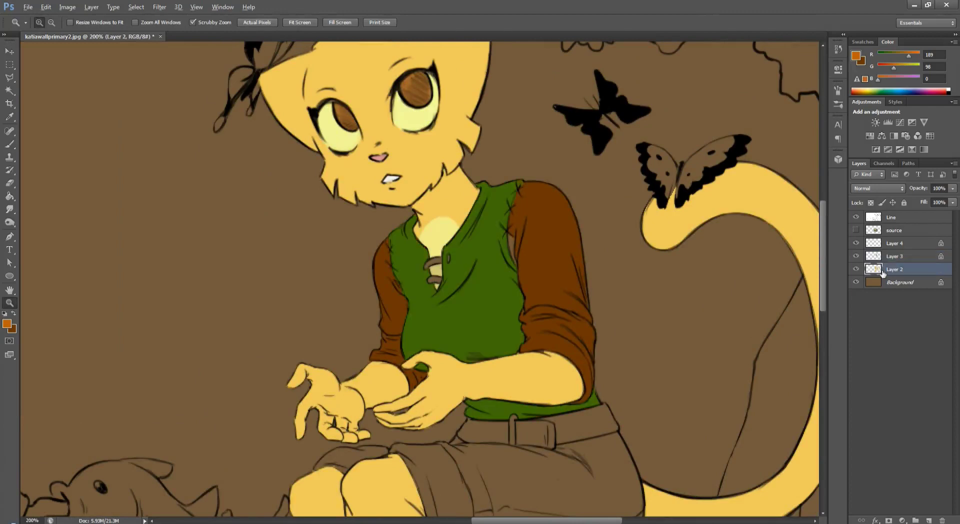
{"action": "key", "text": "l"}
{"action": "left_click", "coordinate": [611, 393]}
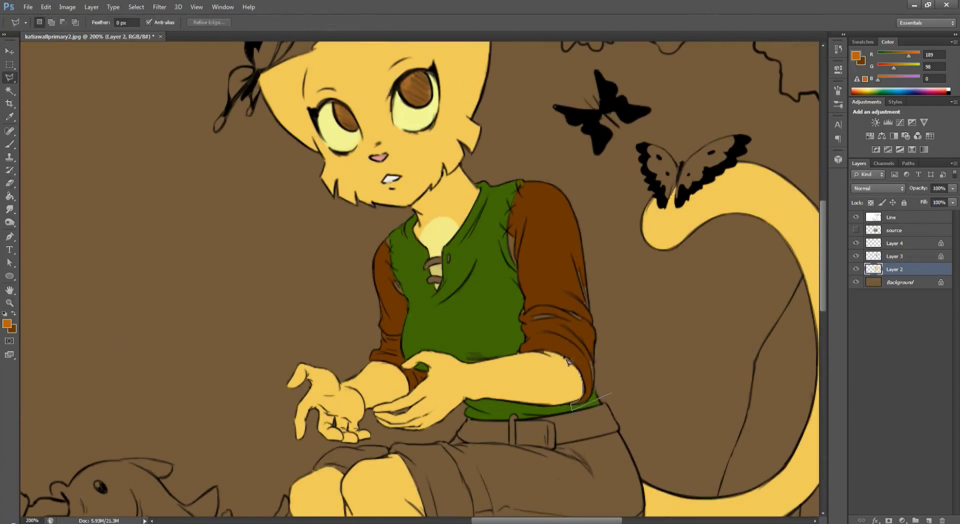
{"action": "key", "text": "ctrl+z"}
Fill both hands and forearms with skin yellow, then clean the edges with the Eraser
{"action": "key", "text": "w"}
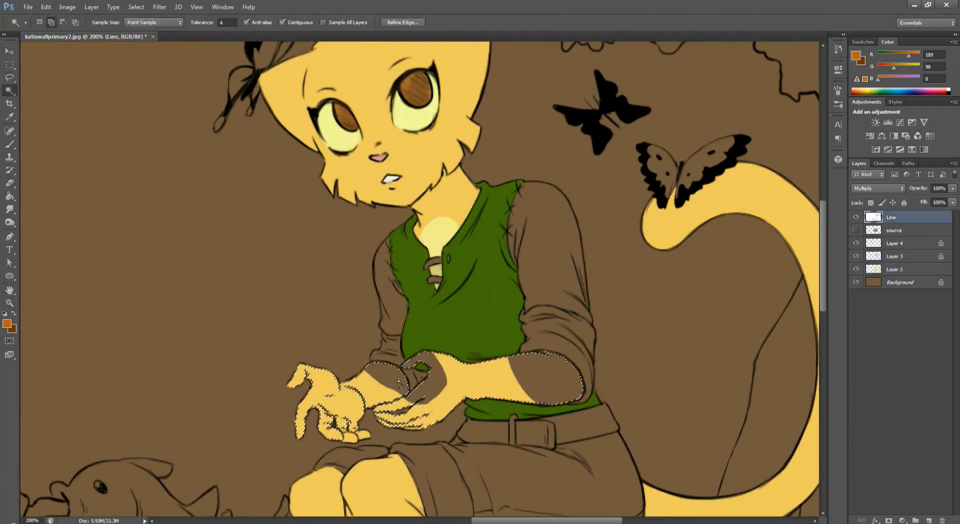
{"action": "key", "text": "Return"}
{"action": "key", "text": "g"}
{"action": "left_click", "coordinate": [381, 388]}
{"action": "key", "text": "z"}
{"action": "left_click", "coordinate": [452, 425]}
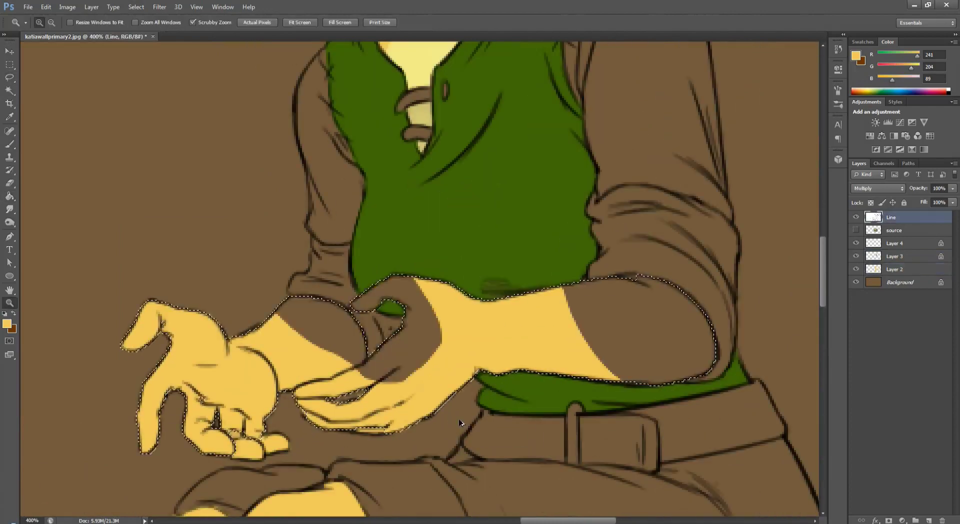
{"action": "key", "text": "ctrl+d"}
{"action": "key", "text": "b"}
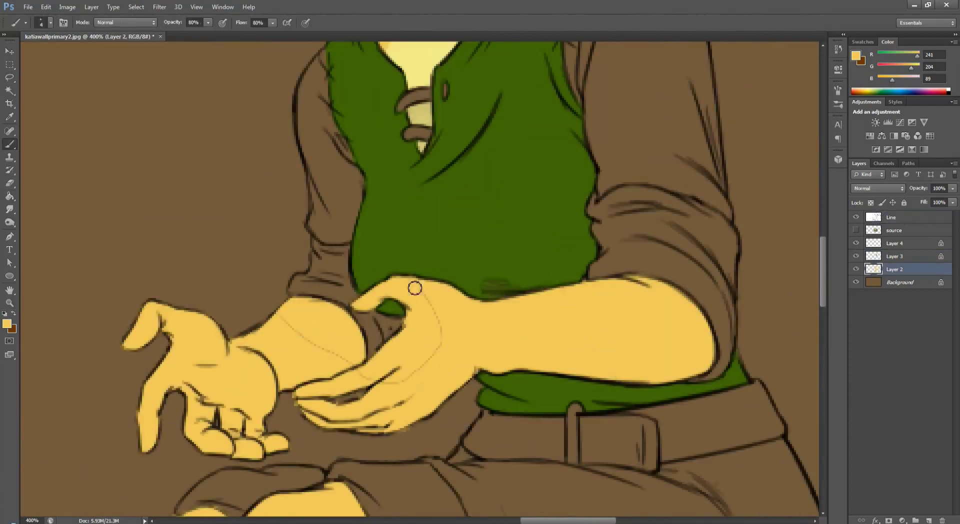
{"action": "key", "text": "e"}
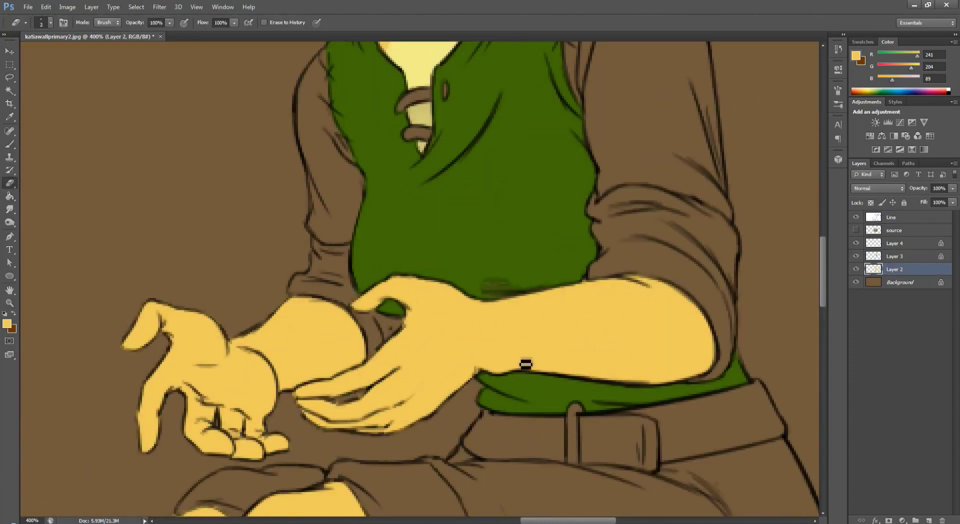
{"action": "scroll", "coordinate": [526, 364], "scroll_direction": "down", "scroll_amount": 2}
{"action": "left_click_drag", "start_coordinate": [895, 243], "coordinate": [895, 262]}
Magic Wand the sleeves on the line art, expand the selection, and fill it on Layer 4
{"action": "key", "text": "w"}
{"action": "left_click", "coordinate": [891, 217]}
{"action": "left_click", "coordinate": [586, 215]}
{"action": "key", "text": "x"}
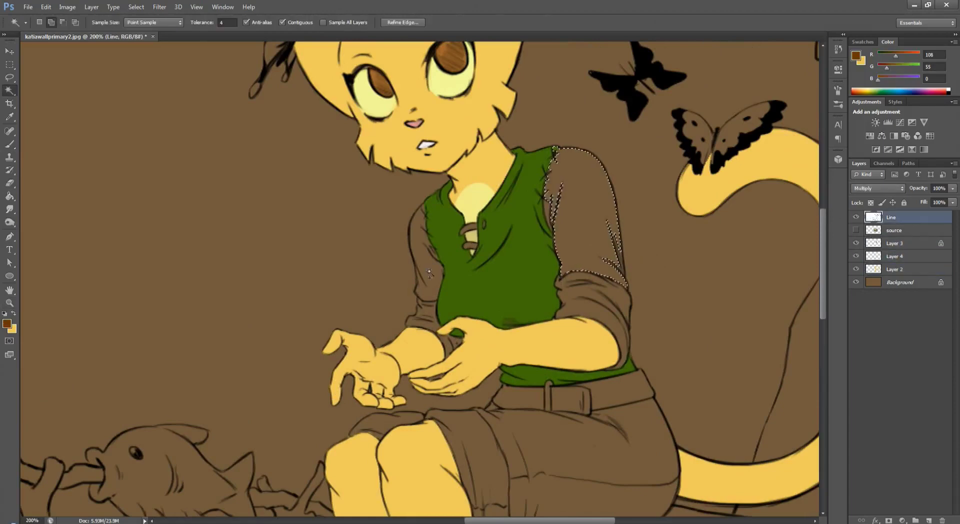
{"action": "left_click", "coordinate": [136, 7]}
{"action": "left_click", "coordinate": [258, 128]}
{"action": "key", "text": "Return"}
{"action": "left_click", "coordinate": [896, 256]}
{"action": "key", "text": "alt+BackSpace"}
{"action": "key", "text": "ctrl+d"}
Darken the sleeves to a deeper green with Hue/Saturation
{"action": "key", "text": "e"}
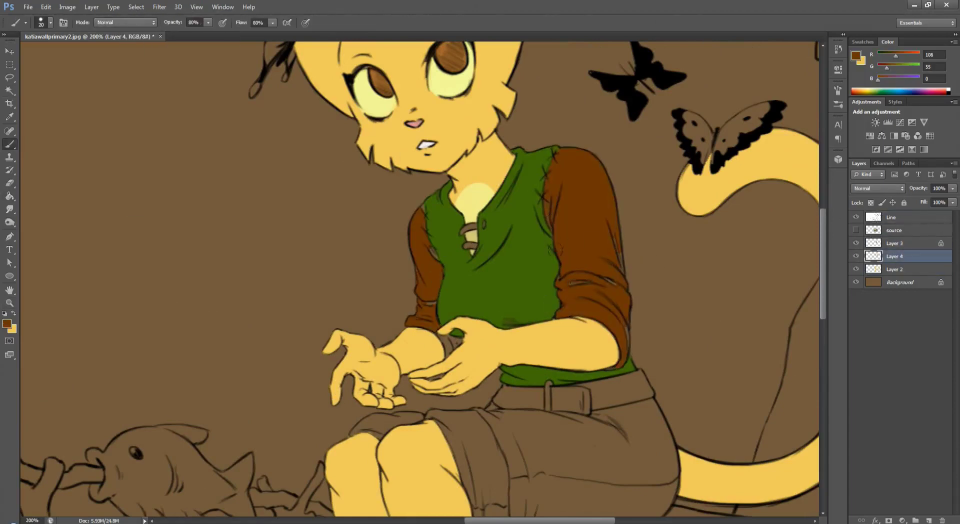
{"action": "scroll", "coordinate": [620, 226], "scroll_direction": "up", "scroll_amount": 2}
{"action": "key", "text": "b"}
{"action": "scroll", "coordinate": [488, 118], "scroll_direction": "left", "scroll_amount": 5}
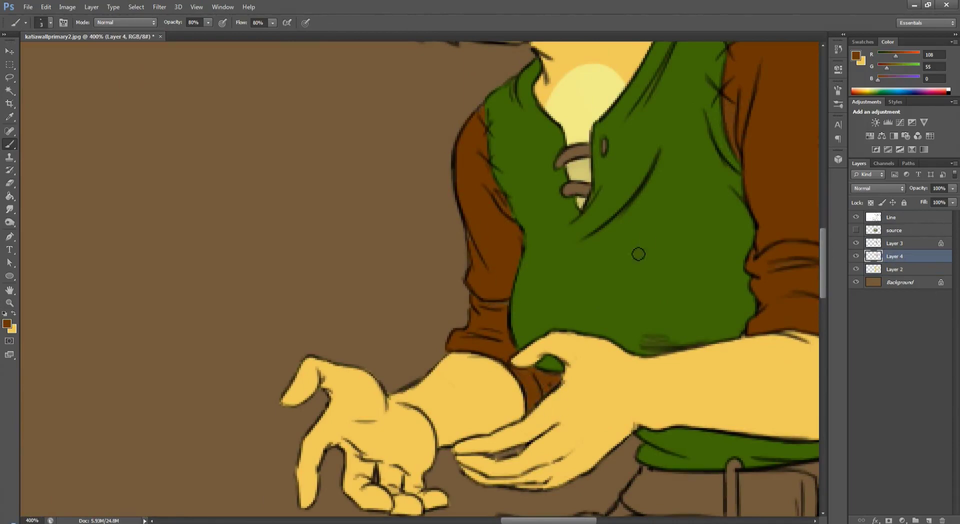
{"action": "scroll", "coordinate": [639, 254], "scroll_direction": "up", "scroll_amount": 2}
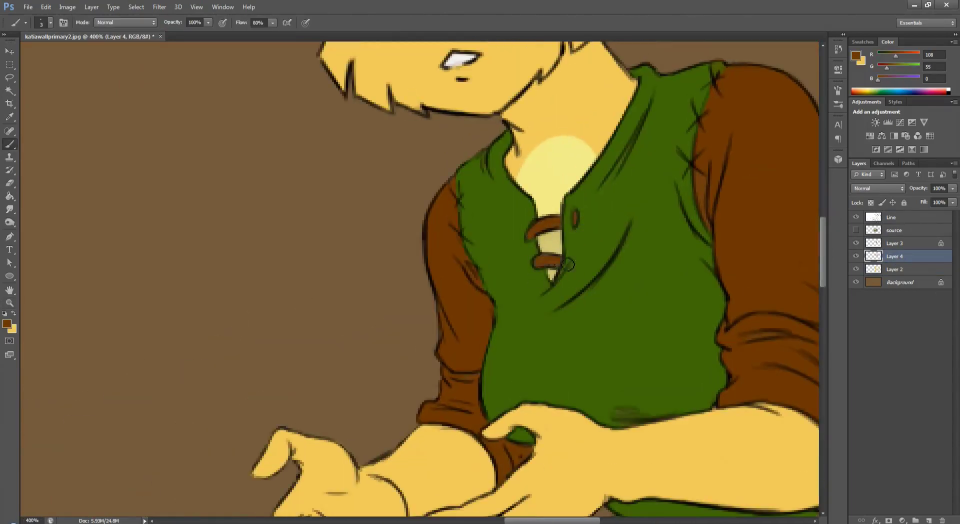
{"action": "scroll", "coordinate": [568, 264], "scroll_direction": "down", "scroll_amount": 5}
{"action": "key", "text": "ctrl+u"}
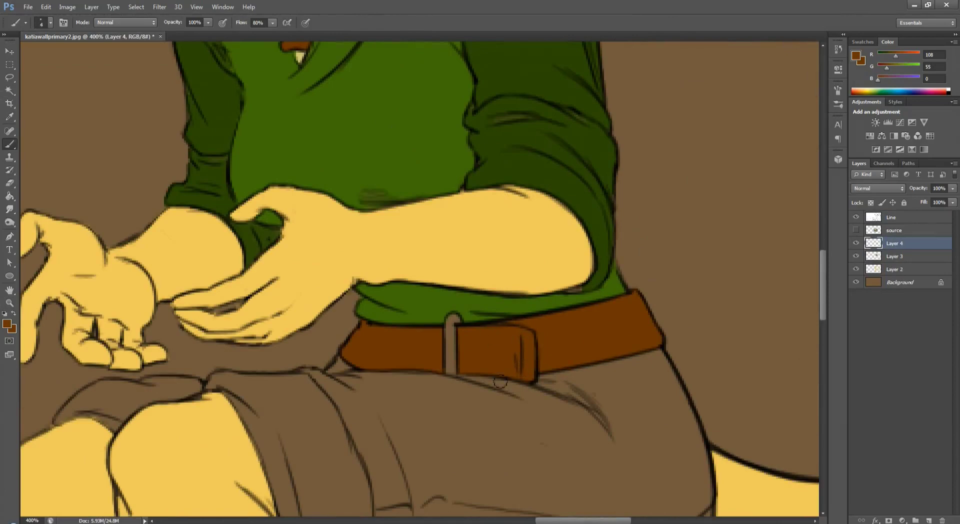
Pick a beige colour and brush the belt loop beige over the brown belt
{"action": "left_click", "coordinate": [856, 55]}
{"action": "left_click", "coordinate": [659, 350]}
{"action": "left_click", "coordinate": [562, 314]}
{"action": "left_click", "coordinate": [764, 280]}
{"action": "left_click_drag", "start_coordinate": [452, 320], "coordinate": [448, 383]}
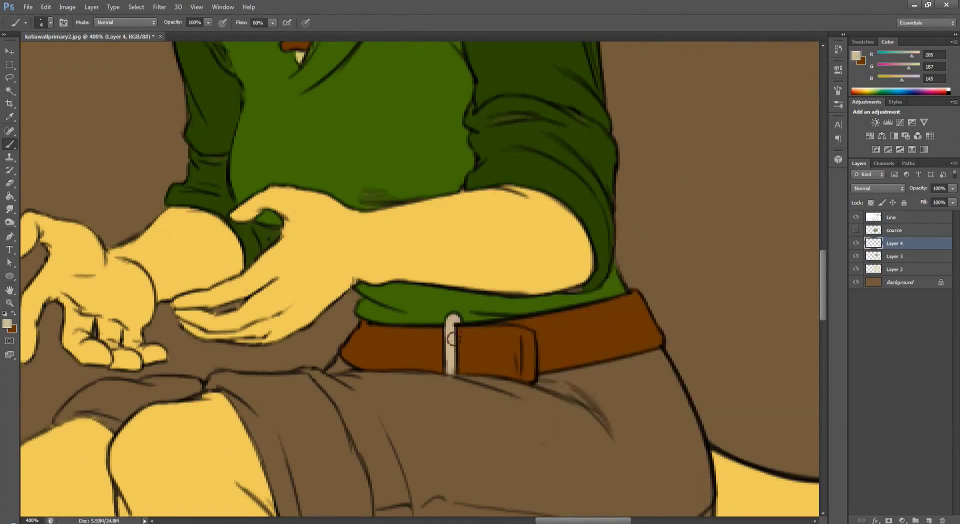
{"action": "key", "text": "e"}
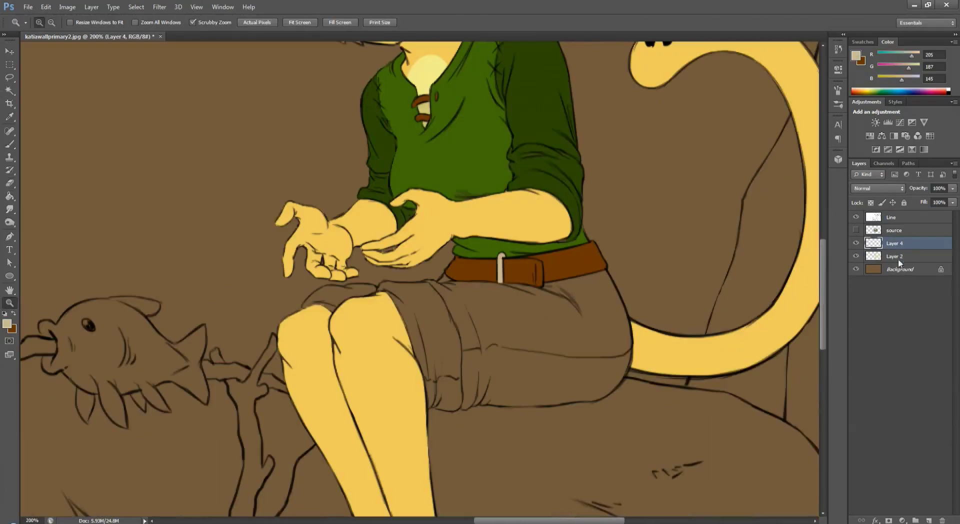
Select the shorts area and fill it with beige on new Layer 5
{"action": "left_click", "coordinate": [425, 332], "text": "shift"}
{"action": "key", "text": "z"}
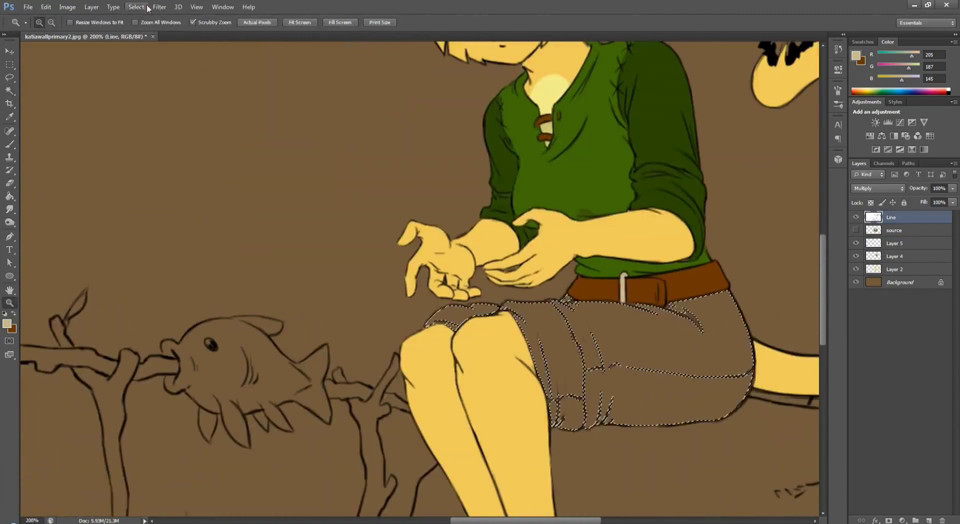
{"action": "left_click", "coordinate": [857, 243]}
{"action": "key", "text": "alt+BackSpace"}
{"action": "key", "text": "ctrl+d"}
{"action": "left_click", "coordinate": [655, 353]}
{"action": "key", "text": "b"}
{"action": "left_click_drag", "start_coordinate": [366, 255], "coordinate": [551, 258]}
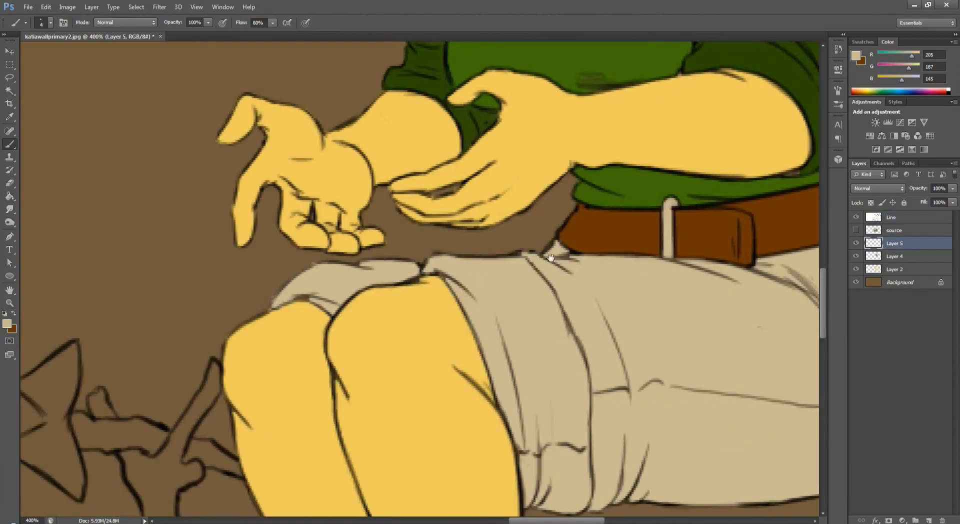
{"action": "key", "text": "ctrl+minus"}
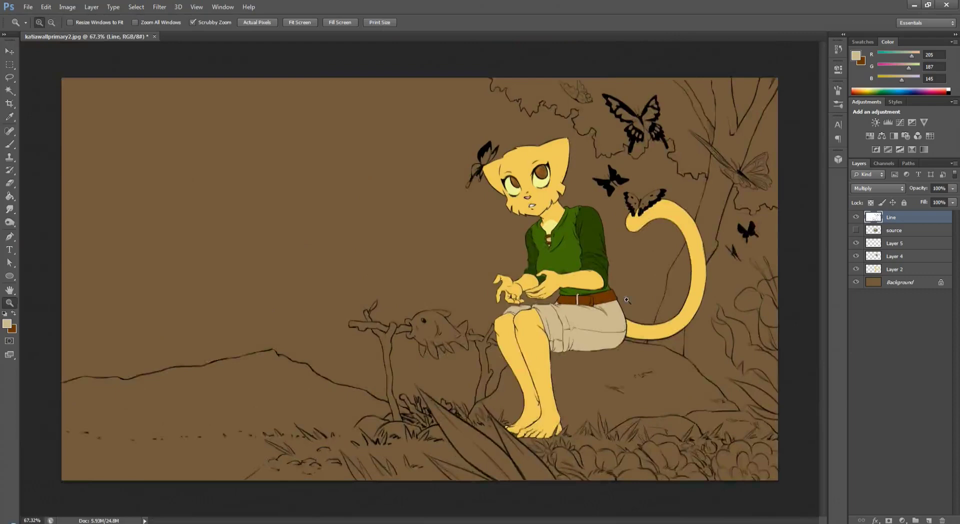
Lower the shorts' saturation and lightness in Hue/Saturation to a warm tan-brown
{"action": "left_click", "coordinate": [626, 300]}
{"action": "left_click", "coordinate": [894, 243]}
{"action": "key", "text": "ctrl+u"}
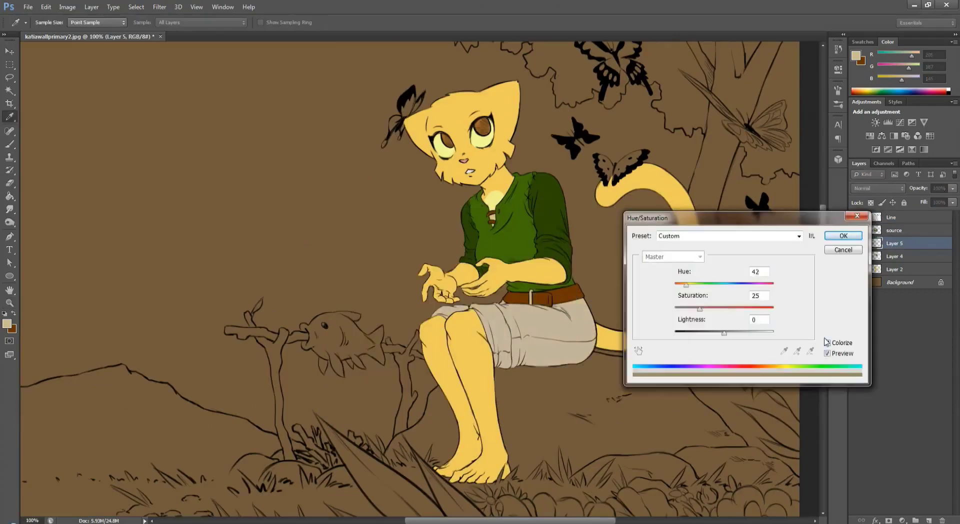
{"action": "mouse_move", "coordinate": [722, 332]}
{"action": "left_mouse_down"}
{"action": "mouse_move", "coordinate": [692, 332]}
{"action": "mouse_move", "coordinate": [716, 332]}
{"action": "left_mouse_up"}
{"action": "left_click_drag", "start_coordinate": [748, 308], "coordinate": [722, 311]}
{"action": "key", "text": "Return"}
{"action": "key", "text": "ctrl+minus"}
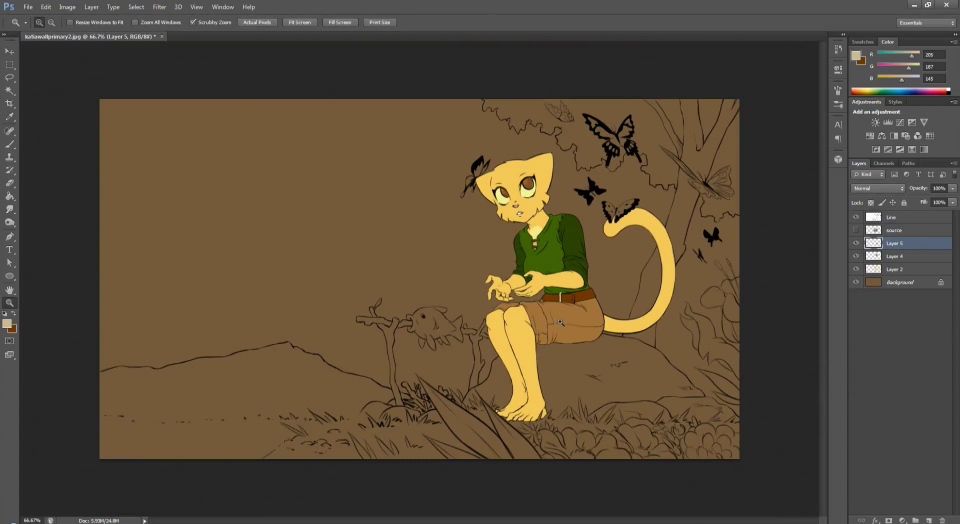
Merge the shorts layer down, add a new layer, and paint the large butterfly light blue
{"action": "key", "text": "ctrl+e"}
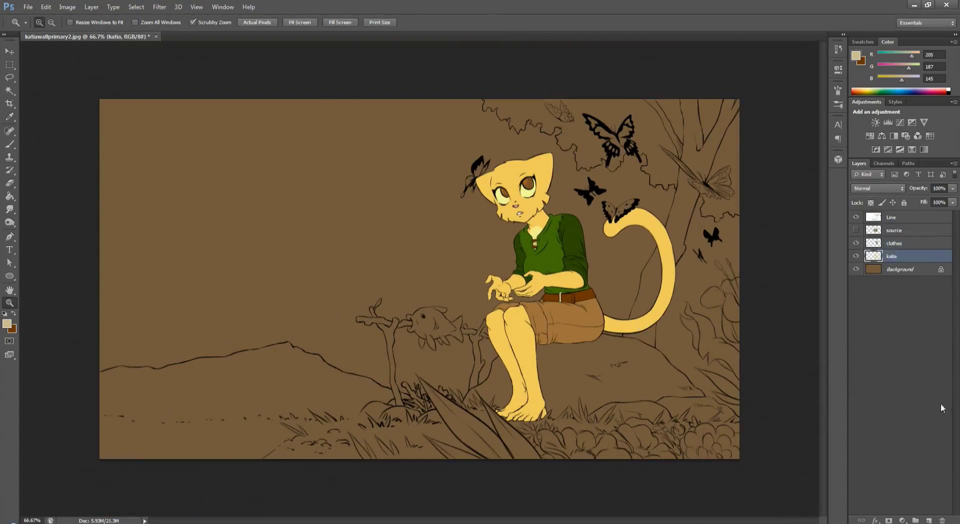
{"action": "left_click", "coordinate": [929, 520]}
{"action": "left_click", "coordinate": [680, 116]}
{"action": "left_click", "coordinate": [681, 117]}
{"action": "key", "text": "b"}
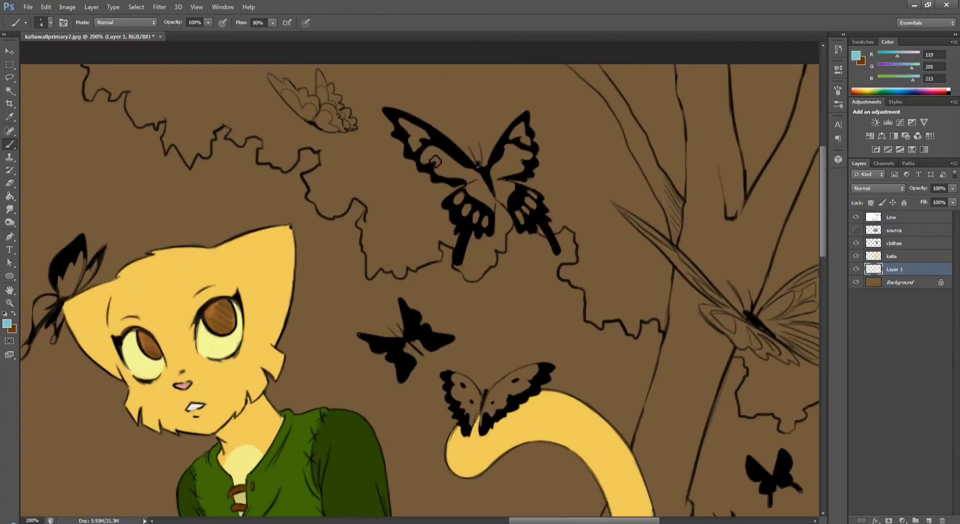
{"action": "mouse_move", "coordinate": [406, 128]}
{"action": "left_mouse_down"}
{"action": "mouse_move", "coordinate": [427, 155]}
{"action": "mouse_move", "coordinate": [476, 175]}
{"action": "mouse_move", "coordinate": [468, 212]}
{"action": "left_mouse_up"}
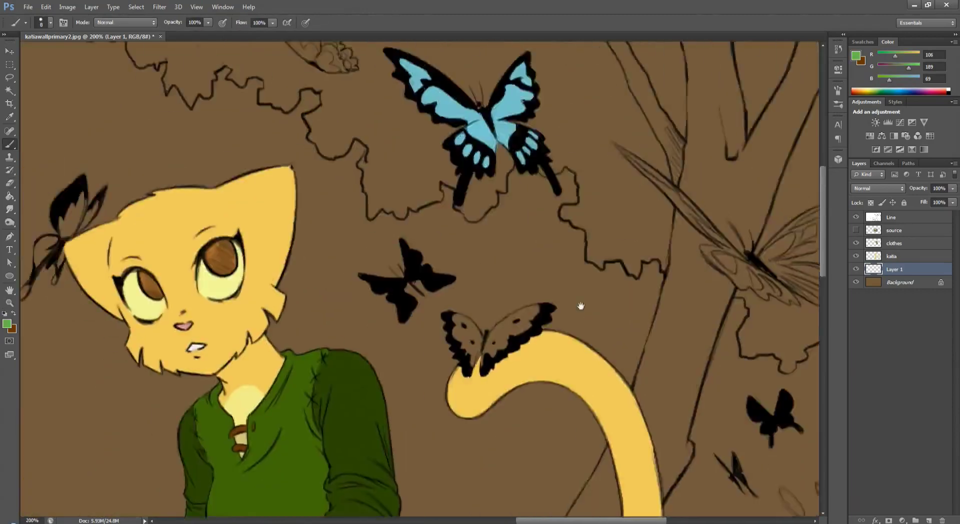
Colour the butterfly by the ear green, cleaning up stray paint
{"action": "scroll", "coordinate": [579, 306], "scroll_direction": "left", "scroll_amount": 4}
{"action": "left_click", "coordinate": [252, 267]}
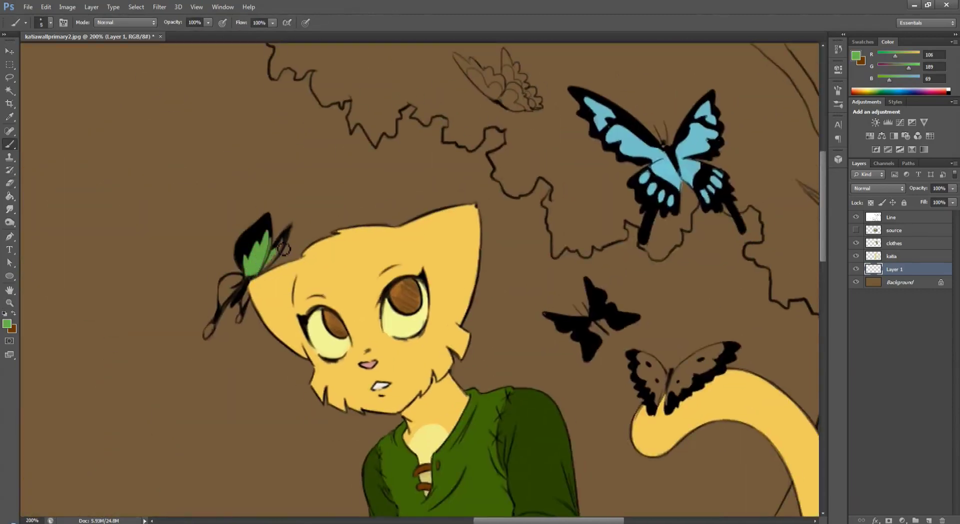
{"action": "key", "text": "e"}
{"action": "key", "text": "b"}
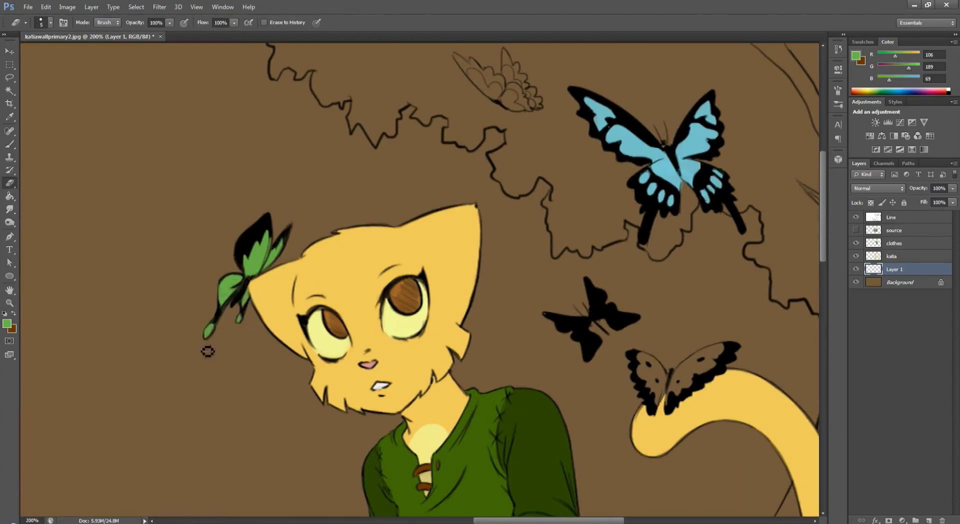
{"action": "key", "text": "z"}
{"action": "scroll", "coordinate": [617, 401], "scroll_direction": "down", "scroll_amount": 3}
{"action": "scroll", "coordinate": [618, 400], "scroll_direction": "right", "scroll_amount": 4}
{"action": "key", "text": "b"}
Paint the long-winged butterfly's wings light purple (lilac)
{"action": "left_click", "coordinate": [931, 89]}
{"action": "scroll", "coordinate": [450, 250], "scroll_direction": "right", "scroll_amount": 5}
{"action": "scroll", "coordinate": [450, 250], "scroll_direction": "up", "scroll_amount": 2}
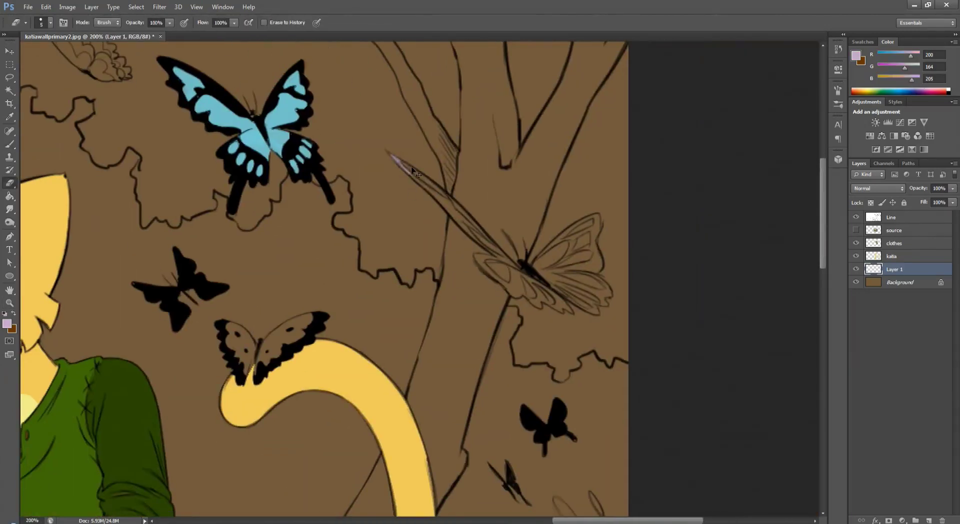
{"action": "left_click_drag", "start_coordinate": [391, 153], "coordinate": [502, 255]}
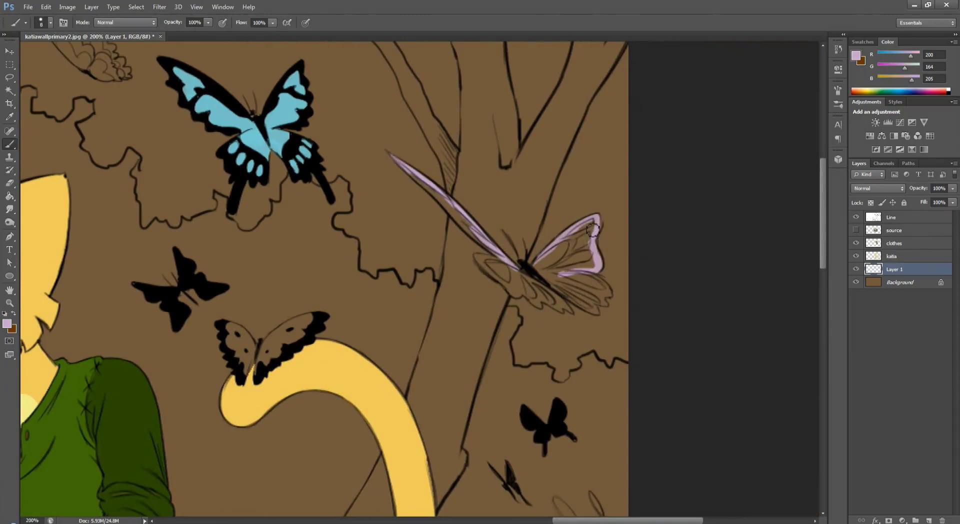
{"action": "mouse_move", "coordinate": [593, 229]}
{"action": "left_mouse_down"}
{"action": "mouse_move", "coordinate": [575, 250]}
{"action": "mouse_move", "coordinate": [583, 262]}
{"action": "left_mouse_up"}
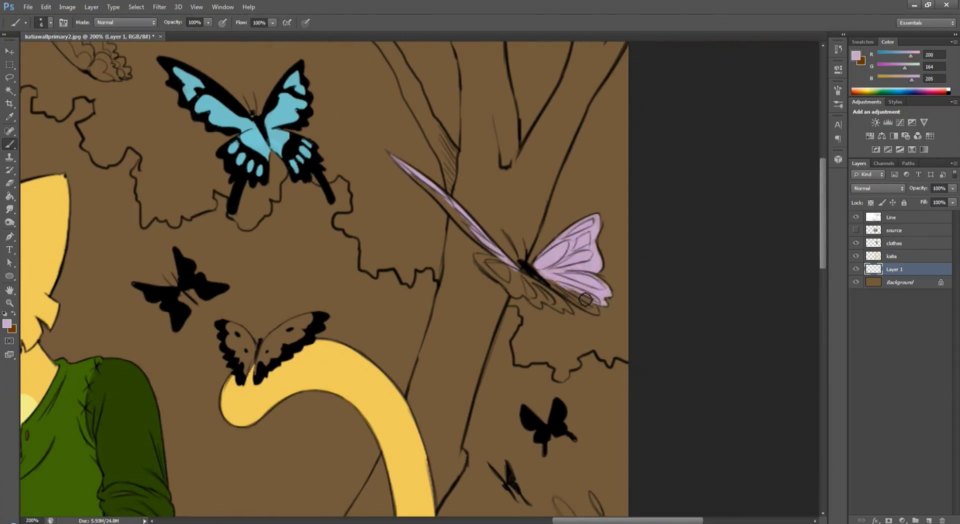
{"action": "left_click_drag", "start_coordinate": [586, 299], "coordinate": [603, 313]}
{"action": "mouse_move", "coordinate": [395, 158]}
{"action": "left_mouse_down"}
{"action": "mouse_move", "coordinate": [534, 302]}
{"action": "mouse_move", "coordinate": [493, 265]}
{"action": "left_mouse_up"}
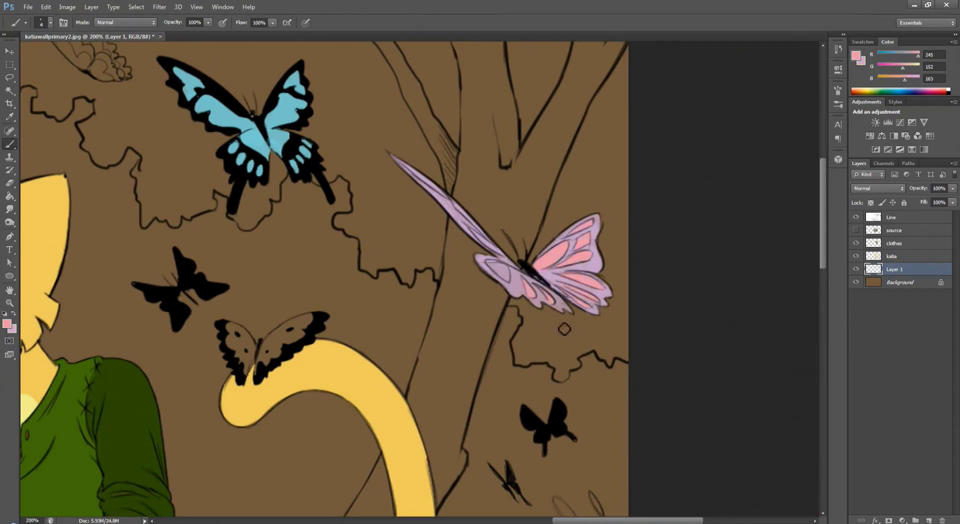
Paint the butterfly on the tail pink, then rename the butterfly layer
{"action": "left_click_drag", "start_coordinate": [438, 193], "coordinate": [698, 58]}
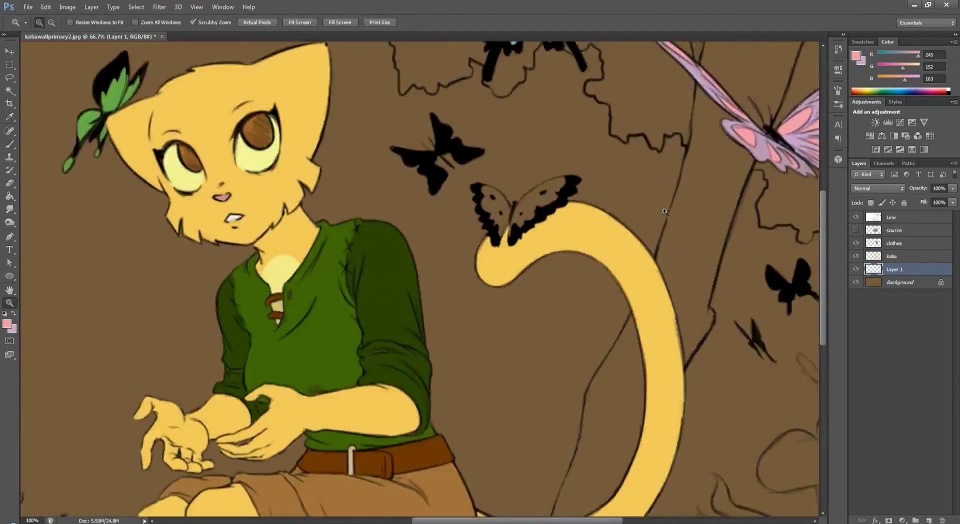
{"action": "key", "text": "ctrl+plus"}
{"action": "left_click", "coordinate": [868, 89]}
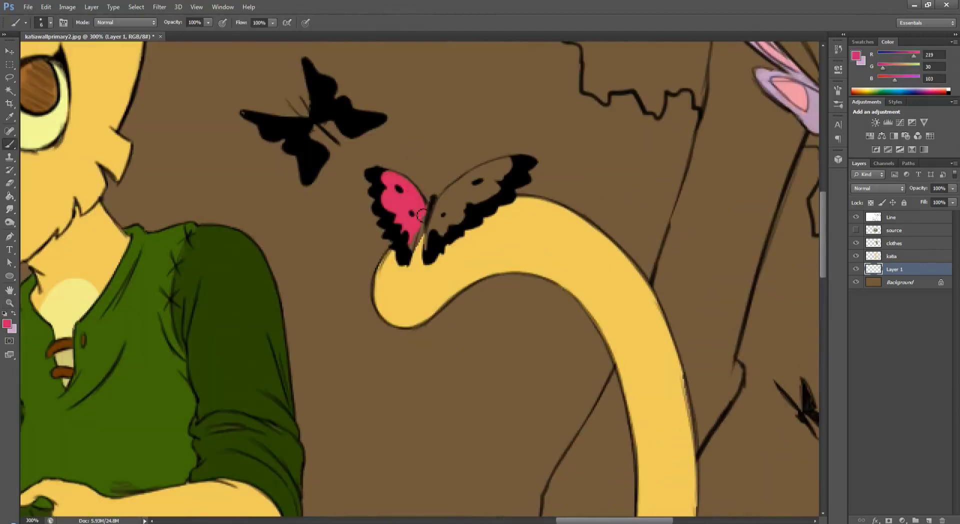
{"action": "mouse_move", "coordinate": [482, 178]}
{"action": "left_mouse_down"}
{"action": "mouse_move", "coordinate": [502, 167]}
{"action": "mouse_move", "coordinate": [440, 227]}
{"action": "left_mouse_up"}
{"action": "key", "text": "z"}
{"action": "key", "text": "ctrl+0"}
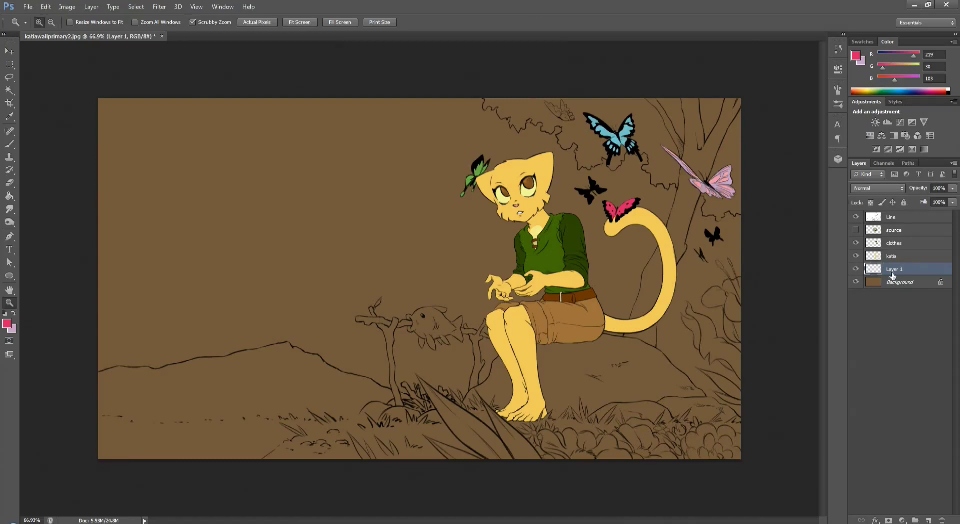
{"action": "key", "text": "ctrl+z"}
{"action": "left_click", "coordinate": [727, 257], "text": "alt"}
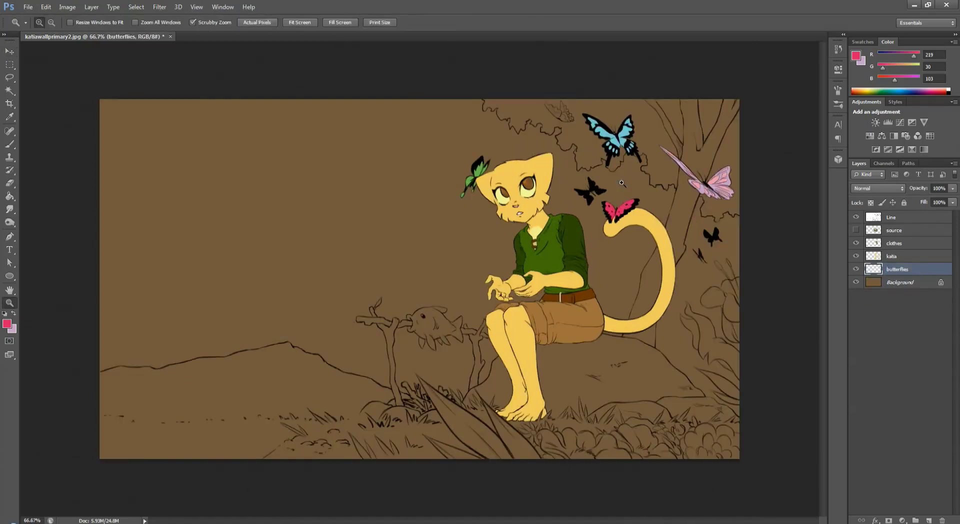
Finish naming the new layer 'butterfly/flower'
{"action": "type", "text": "ower"}
{"action": "key", "text": "Return"}
{"action": "key", "text": "ctrl+plus"}
{"action": "key", "text": "ctrl+plus"}
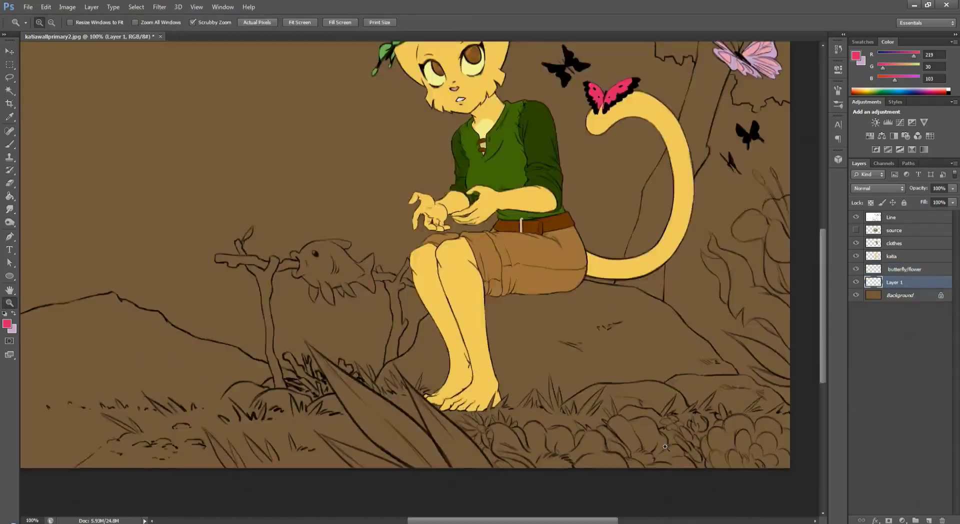
Fill the first bottom flower pink and paint its centre yellow
{"action": "key", "text": "w"}
{"action": "left_click", "coordinate": [891, 217]}
{"action": "left_click", "coordinate": [491, 400]}
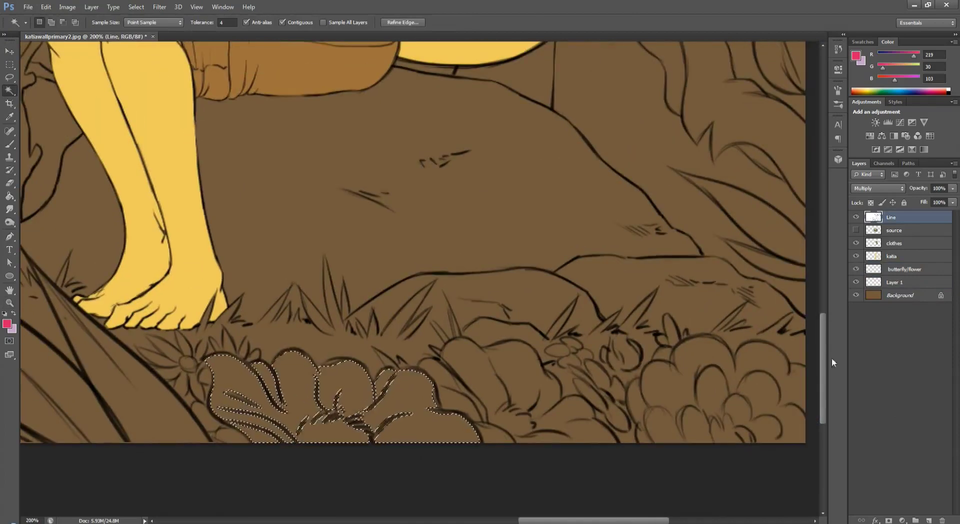
{"action": "key", "text": "alt+BackSpace"}
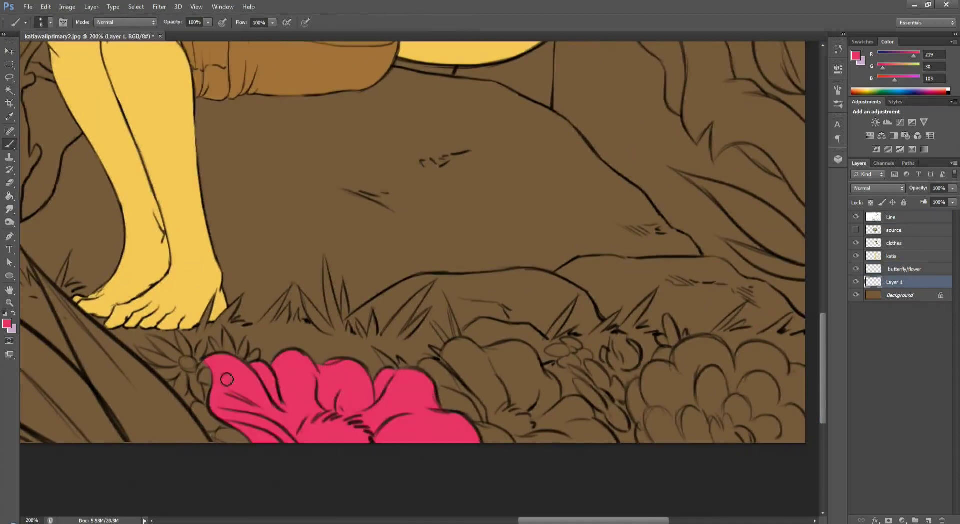
{"action": "left_click_drag", "start_coordinate": [227, 380], "coordinate": [349, 280]}
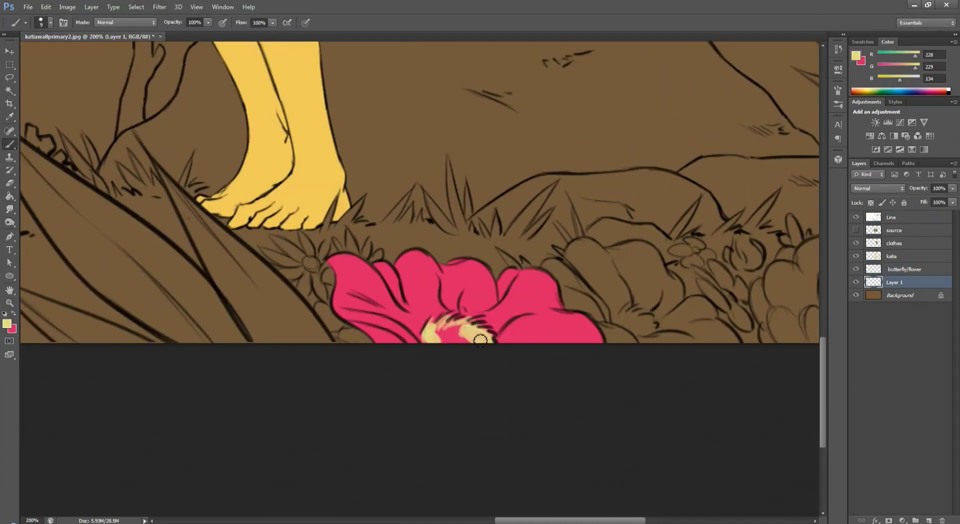
{"action": "mouse_move", "coordinate": [481, 340]}
{"action": "left_mouse_down"}
{"action": "mouse_move", "coordinate": [445, 334]}
{"action": "mouse_move", "coordinate": [520, 325]}
{"action": "left_mouse_up"}
Fill the second flower purple and give it a yellow centre
{"action": "key", "text": "h"}
{"action": "key", "text": "i"}
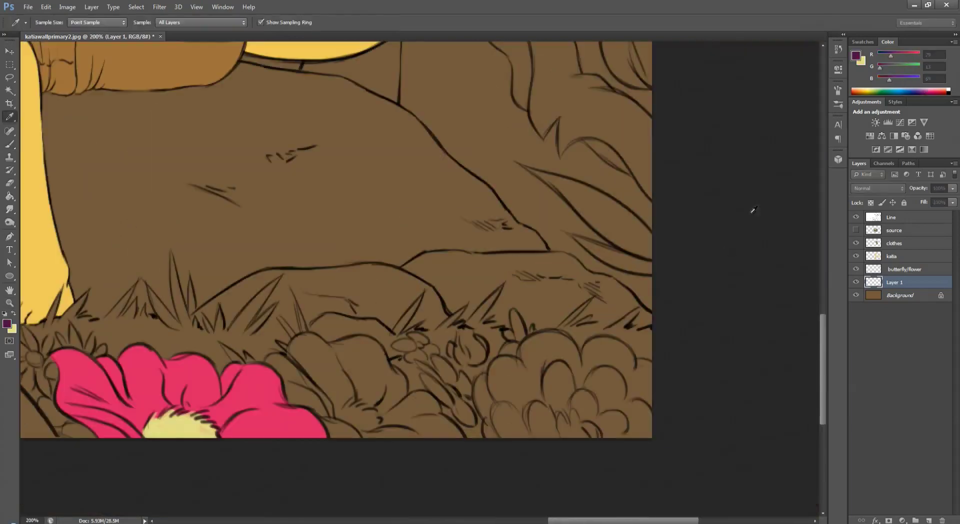
{"action": "key", "text": "w"}
{"action": "left_click", "coordinate": [895, 217]}
{"action": "left_click", "coordinate": [360, 390]}
{"action": "left_click", "coordinate": [136, 7]}
{"action": "left_click", "coordinate": [895, 283]}
{"action": "key", "text": "g"}
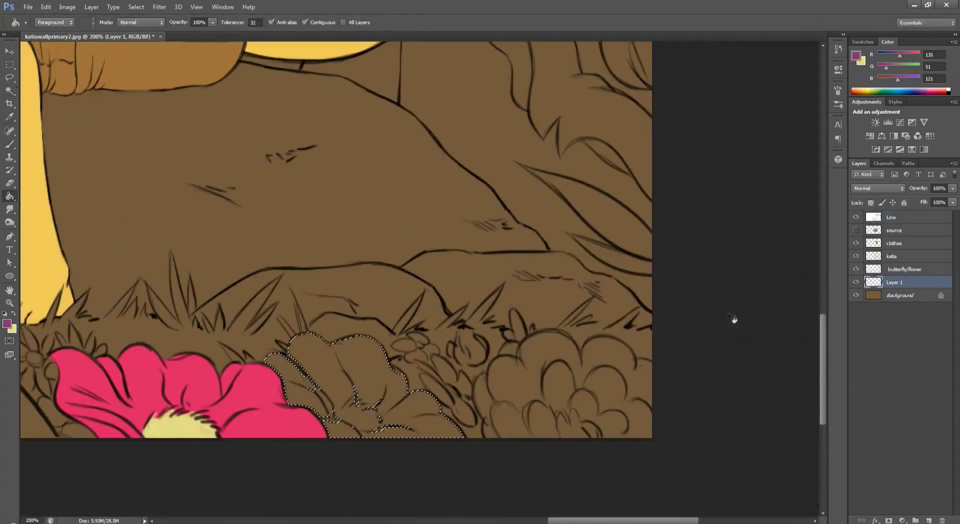
{"action": "left_click", "coordinate": [306, 375]}
{"action": "key", "text": "ctrl+d"}
{"action": "key", "text": "b"}
{"action": "key", "text": "x"}
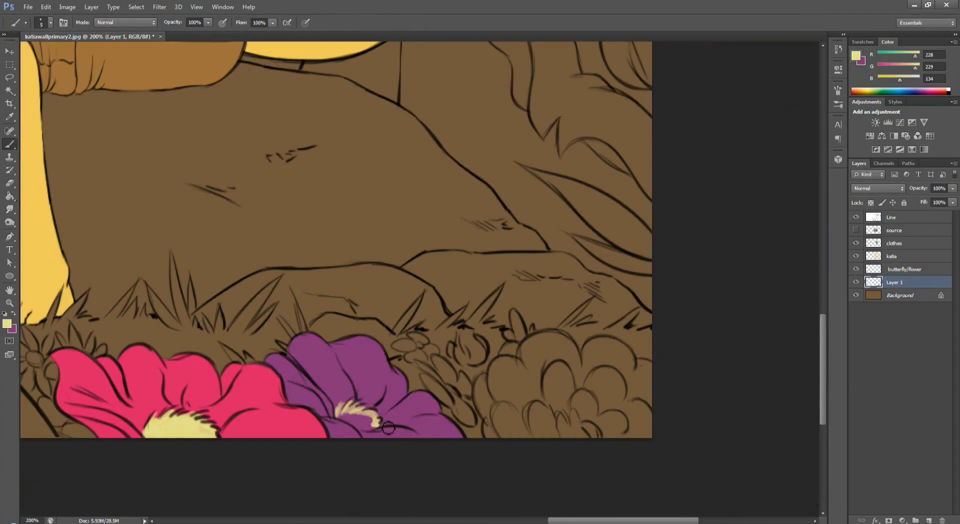
{"action": "left_click", "coordinate": [361, 421]}
Select the daisy's outlined area from the line art and paint it yellow
{"action": "key", "text": "x"}
{"action": "key", "text": "w"}
{"action": "scroll", "coordinate": [351, 250], "scroll_direction": "up", "scroll_amount": 5}
{"action": "scroll", "coordinate": [350, 250], "scroll_direction": "down", "scroll_amount": 5}
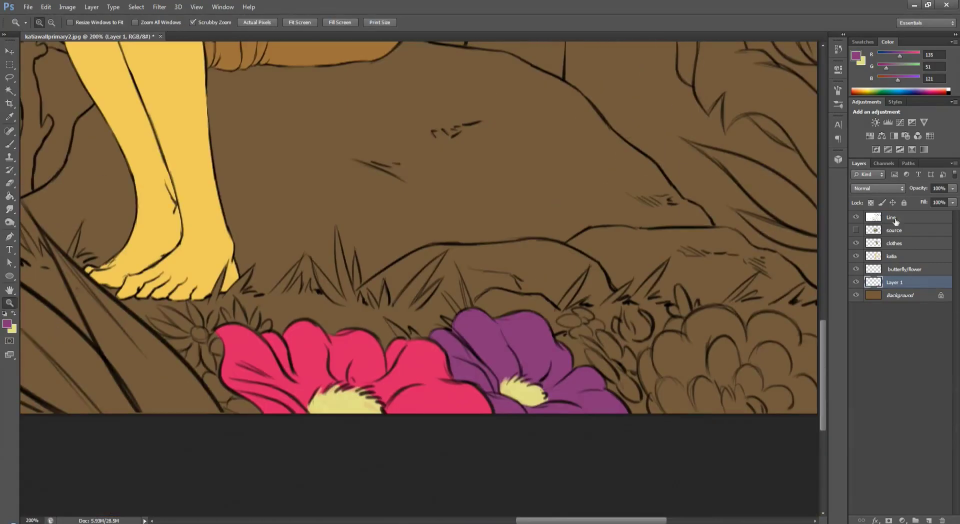
{"action": "left_click", "coordinate": [896, 217]}
{"action": "left_click", "coordinate": [215, 385]}
{"action": "left_click", "coordinate": [136, 7]}
{"action": "key", "text": "Escape"}
{"action": "left_click", "coordinate": [896, 282]}
{"action": "key", "text": "b"}
{"action": "key", "text": "x"}
{"action": "left_click_drag", "start_coordinate": [212, 383], "coordinate": [281, 434]}
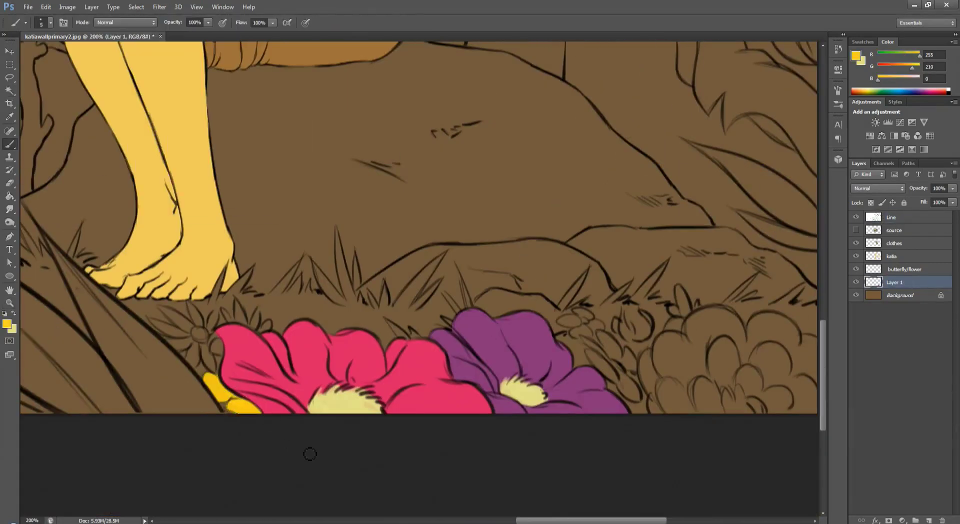
Paint the daisy's petals pale yellow and cover the brown gap beside the pink flower
{"action": "scroll", "coordinate": [353, 344], "scroll_direction": "left", "scroll_amount": 5}
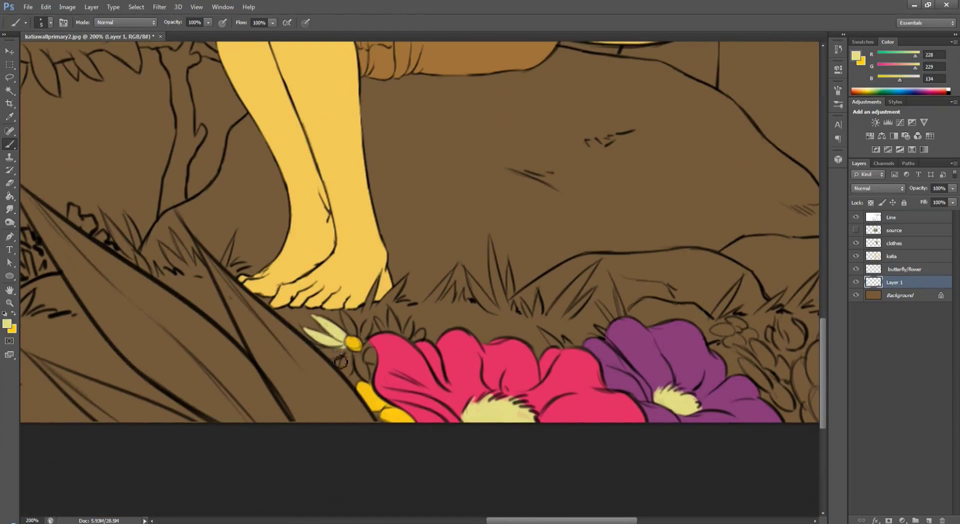
{"action": "mouse_move", "coordinate": [347, 369]}
{"action": "left_mouse_down"}
{"action": "mouse_move", "coordinate": [361, 383]}
{"action": "mouse_move", "coordinate": [368, 375]}
{"action": "mouse_move", "coordinate": [345, 380]}
{"action": "left_mouse_up"}
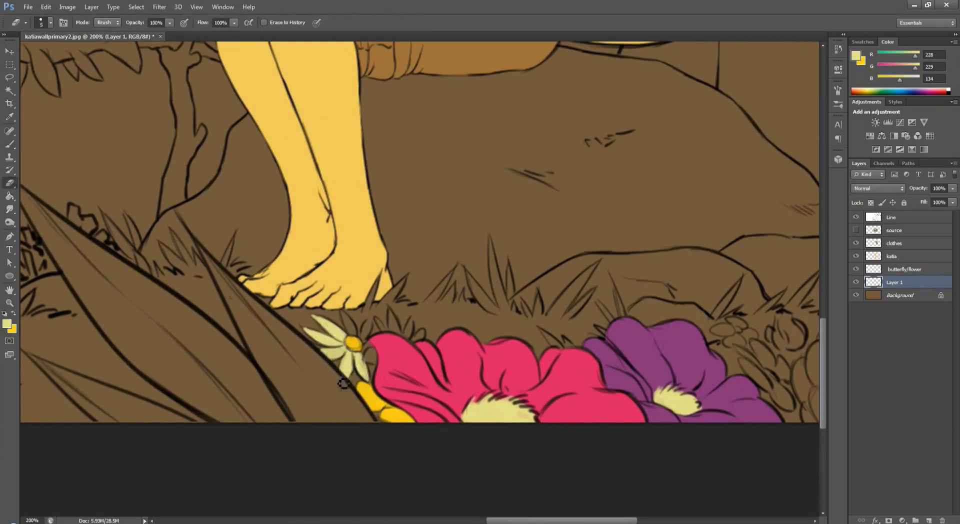
{"action": "left_click_drag", "start_coordinate": [345, 336], "coordinate": [350, 321]}
{"action": "left_click_drag", "start_coordinate": [382, 366], "coordinate": [369, 353]}
{"action": "key", "text": "x"}
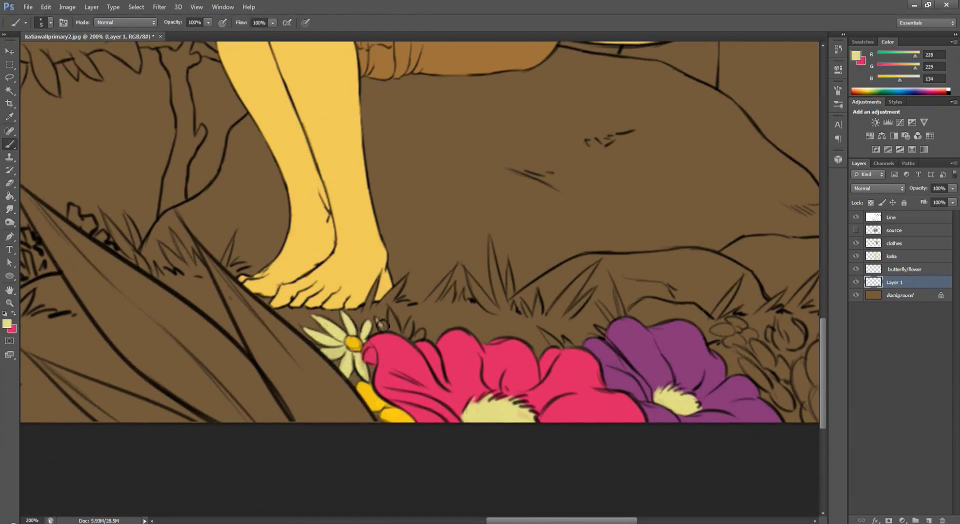
Fill the bush area blue and paint over its remaining brown gaps
{"action": "key", "text": "z"}
{"action": "key", "text": "ctrl+minus"}
{"action": "key", "text": "ctrl+minus"}
{"action": "key", "text": "ctrl+minus"}
{"action": "key", "text": "ctrl+plus"}
{"action": "key", "text": "ctrl+plus"}
{"action": "key", "text": "ctrl+plus"}
{"action": "key", "text": "ctrl+plus"}
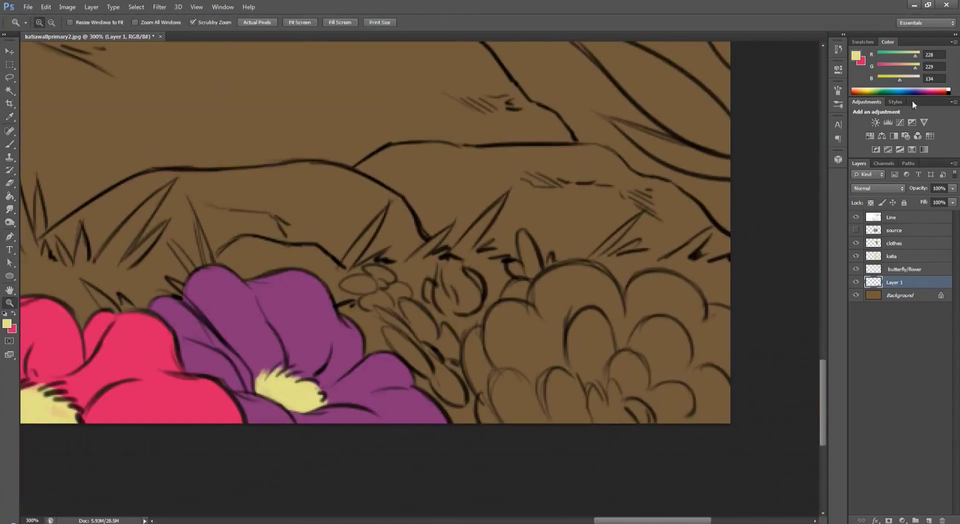
{"action": "left_click", "coordinate": [891, 217]}
{"action": "key", "text": "w"}
{"action": "left_click", "coordinate": [550, 330]}
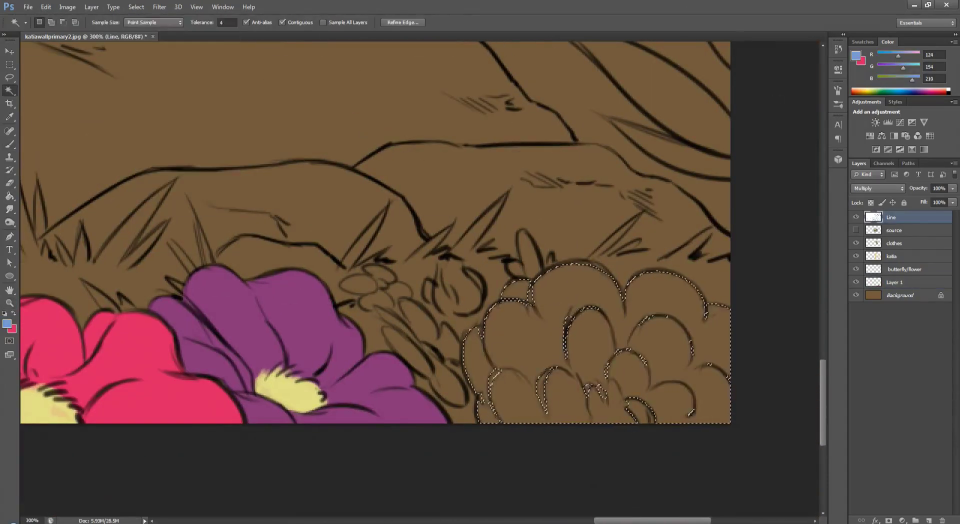
{"action": "left_click", "coordinate": [894, 282]}
{"action": "key", "text": "alt+BackSpace"}
{"action": "key", "text": "ctrl+d"}
{"action": "key", "text": "b"}
{"action": "left_click_drag", "start_coordinate": [493, 368], "coordinate": [643, 412]}
Paint orange petals among the bushes and pick a bright yellow accent colour
{"action": "left_click", "coordinate": [891, 218]}
{"action": "key", "text": "w"}
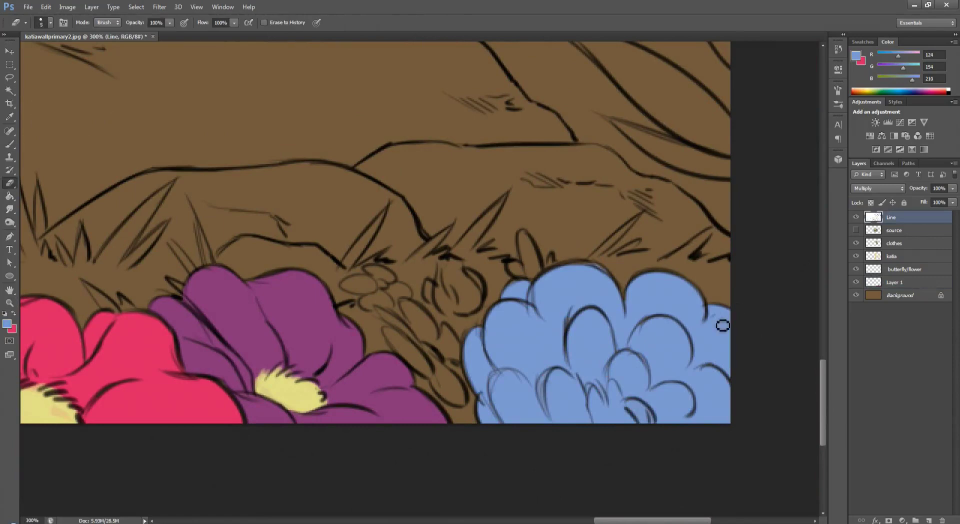
{"action": "key", "text": "ctrl+0"}
{"action": "scroll", "coordinate": [524, 457], "scroll_direction": "up", "scroll_amount": 3}
{"action": "key", "text": "b"}
{"action": "left_click", "coordinate": [894, 282]}
{"action": "left_click", "coordinate": [856, 89]}
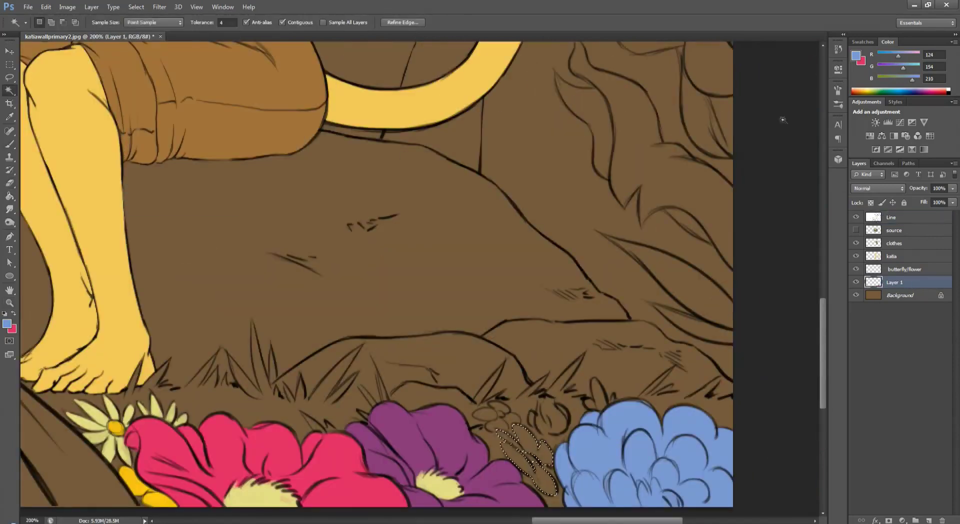
{"action": "left_click_drag", "start_coordinate": [503, 431], "coordinate": [553, 470]}
{"action": "key", "text": "x"}
{"action": "left_click", "coordinate": [864, 91]}
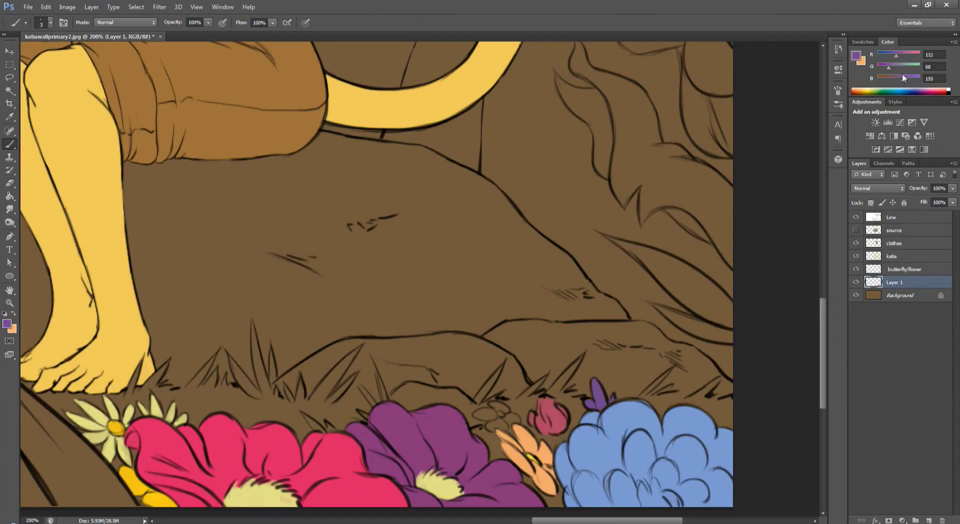
{"action": "key", "text": "x"}
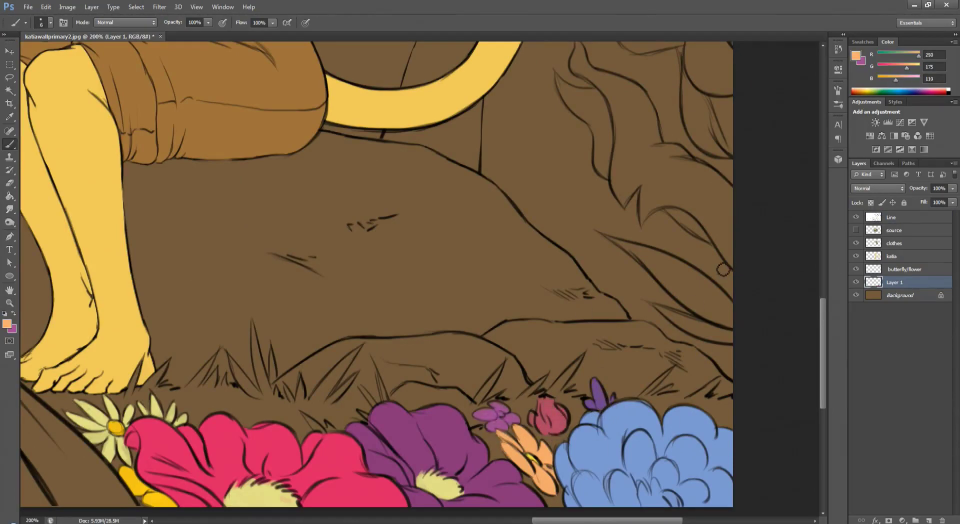
Merge the new paint into Layer 1 and fill the gaps behind and above the flowers
{"action": "key", "text": "ctrl+0"}
{"action": "key", "text": "ctrl+1"}
{"action": "key", "text": "ctrl+e"}
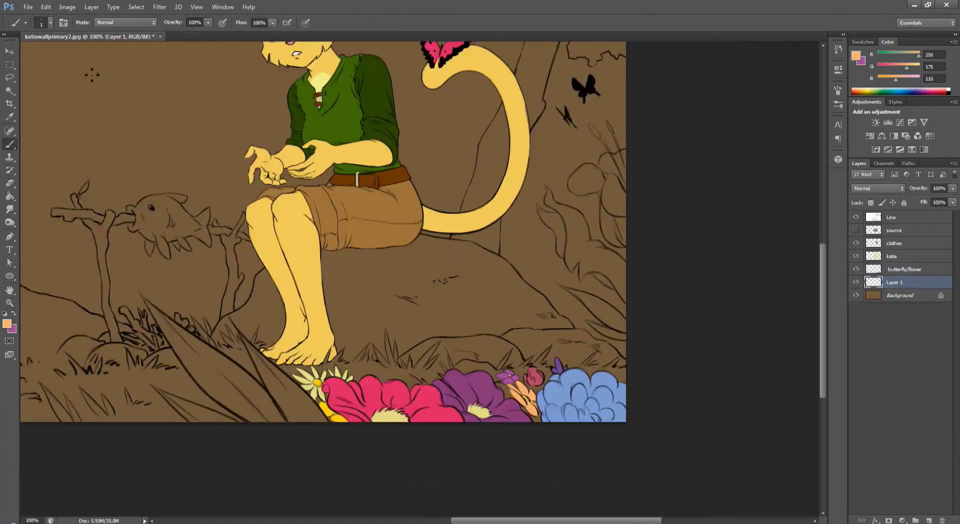
{"action": "key", "text": "b"}
{"action": "scroll", "coordinate": [400, 250], "scroll_direction": "down", "scroll_amount": 2}
{"action": "left_click_drag", "start_coordinate": [495, 380], "coordinate": [503, 395]}
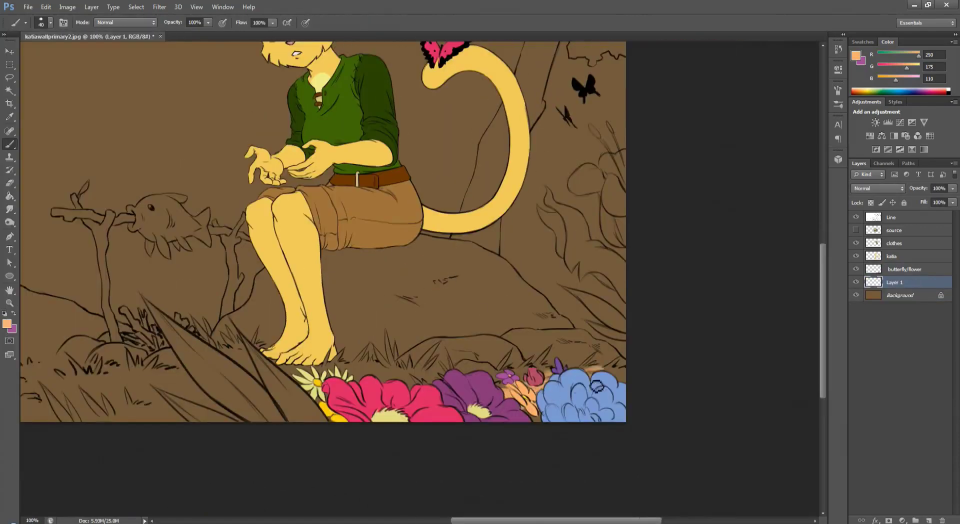
{"action": "left_click_drag", "start_coordinate": [350, 370], "coordinate": [415, 375]}
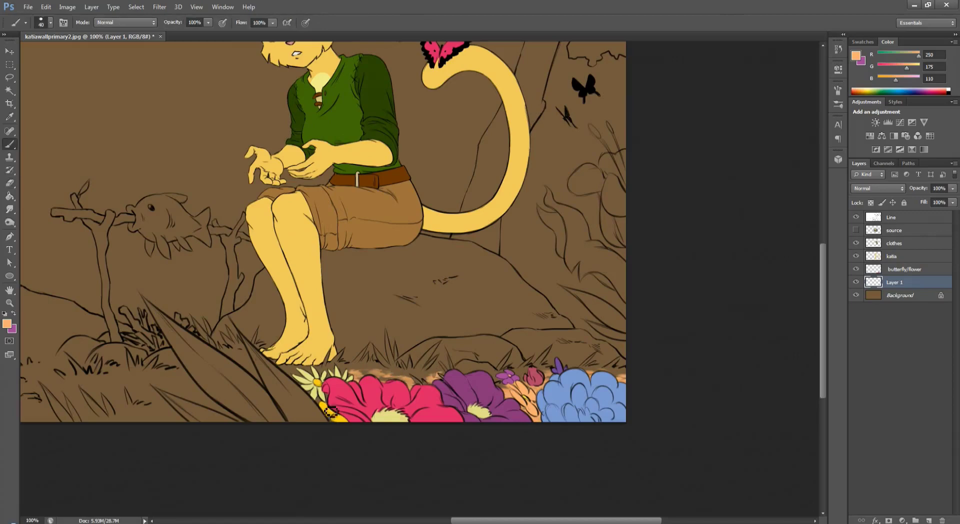
Shift the light orange paint above the flowers to pink with Hue/Saturation and lock Layer 1's transparency
{"action": "key", "text": "e"}
{"action": "key", "text": "ctrl+u"}
{"action": "left_click_drag", "start_coordinate": [745, 336], "coordinate": [720, 336]}
{"action": "key", "text": "Return"}
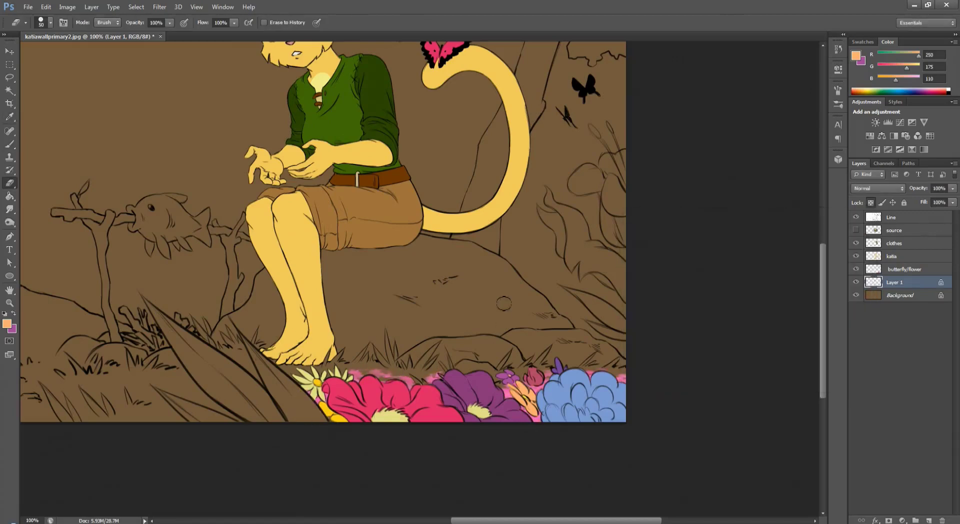
{"action": "key", "text": "x"}
{"action": "key", "text": "b"}
{"action": "key", "text": "/"}
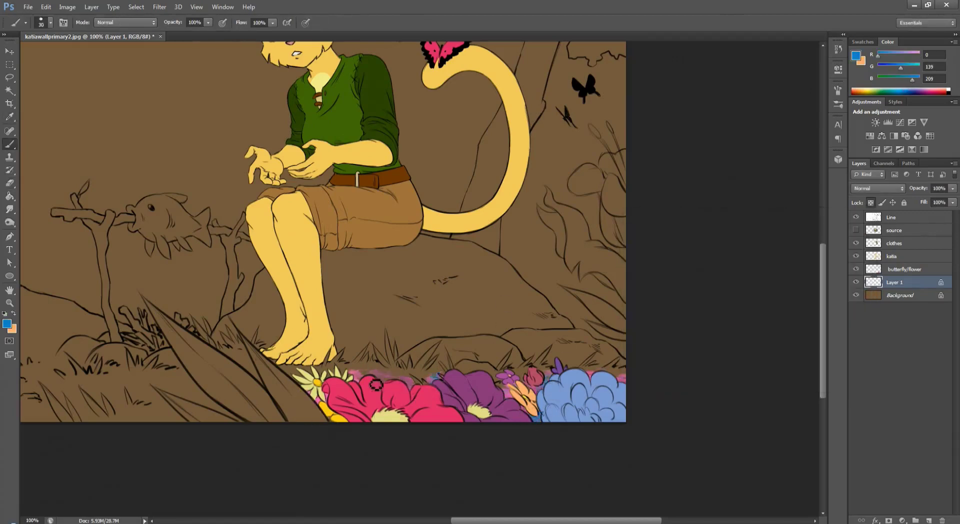
{"action": "key", "text": "z"}
{"action": "left_click_drag", "start_coordinate": [550, 346], "coordinate": [517, 346]}
Merge Layer 1 into butterfly/flower, then lasso the pink butterfly and turn it lavender
{"action": "key", "text": "ctrl+e"}
{"action": "key", "text": "ctrl+minus"}
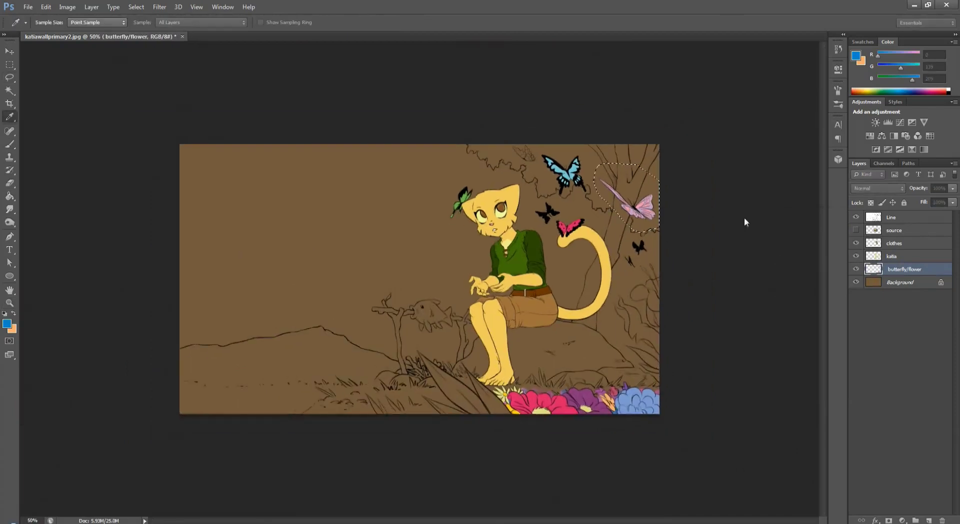
{"action": "left_click_drag", "start_coordinate": [598, 165], "coordinate": [645, 232]}
{"action": "key", "text": "ctrl+u"}
{"action": "left_click_drag", "start_coordinate": [397, 220], "coordinate": [285, 245]}
{"action": "key", "text": "Tab"}
{"action": "key", "text": "Return"}
{"action": "key", "text": "z"}
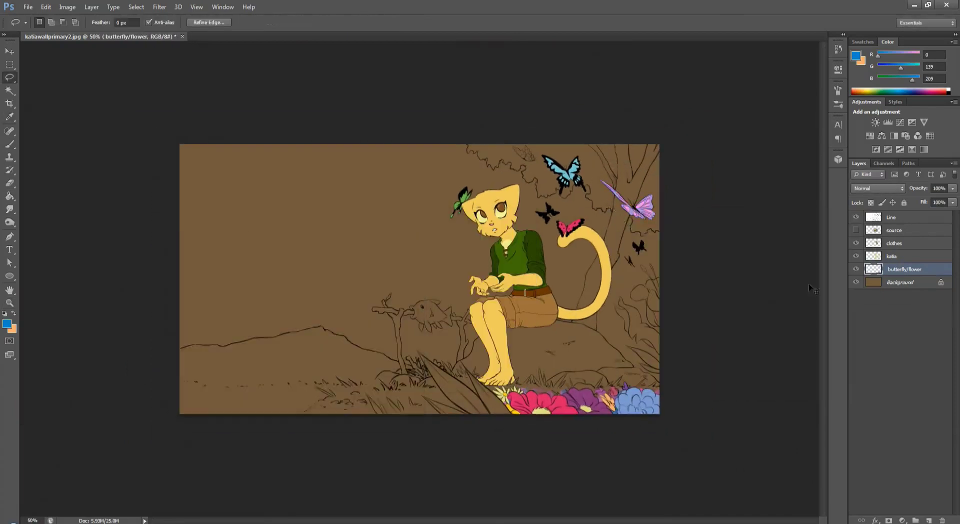
{"action": "left_click", "coordinate": [800, 350]}
Add Layer 1 below butterfly/flower, then fill the flame-shaped plant, selected from Line and expanded 1 px
{"action": "key", "text": "ctrl+j"}
{"action": "left_click_drag", "start_coordinate": [902, 287], "coordinate": [902, 289]}
{"action": "left_click", "coordinate": [136, 7]}
{"action": "left_click", "coordinate": [260, 145]}
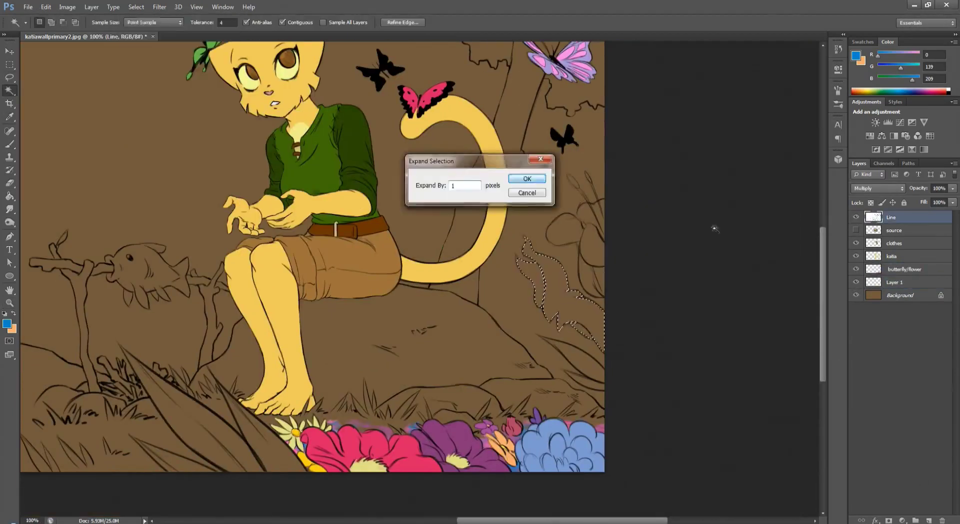
{"action": "key", "text": "Return"}
{"action": "key", "text": "alt+BackSpace"}
{"action": "key", "text": "ctrl+plus"}
{"action": "key", "text": "ctrl+plus"}
{"action": "key", "text": "ctrl+plus"}
{"action": "key", "text": "b"}
{"action": "left_click", "coordinate": [50, 22]}
{"action": "key", "text": "Escape"}
{"action": "key", "text": "bracketleft"}
{"action": "key", "text": "bracketleft"}
{"action": "key", "text": "bracketleft"}
{"action": "key", "text": "bracketleft"}
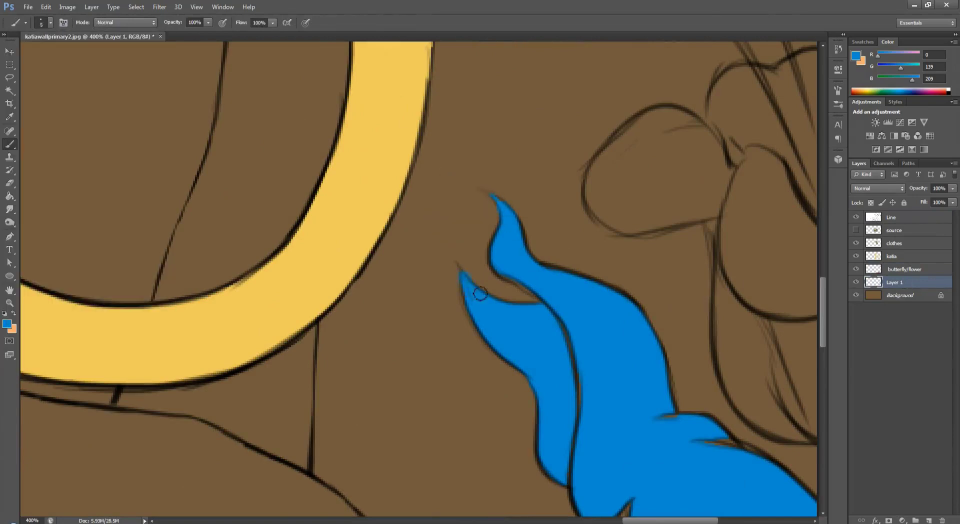
Lighten the filled flame plant to pale peach with Hue/Saturation
{"action": "scroll", "coordinate": [459, 298], "scroll_direction": "down", "scroll_amount": 3}
{"action": "scroll", "coordinate": [470, 271], "scroll_direction": "right", "scroll_amount": 4}
{"action": "key", "text": "i"}
{"action": "key", "text": "ctrl+0"}
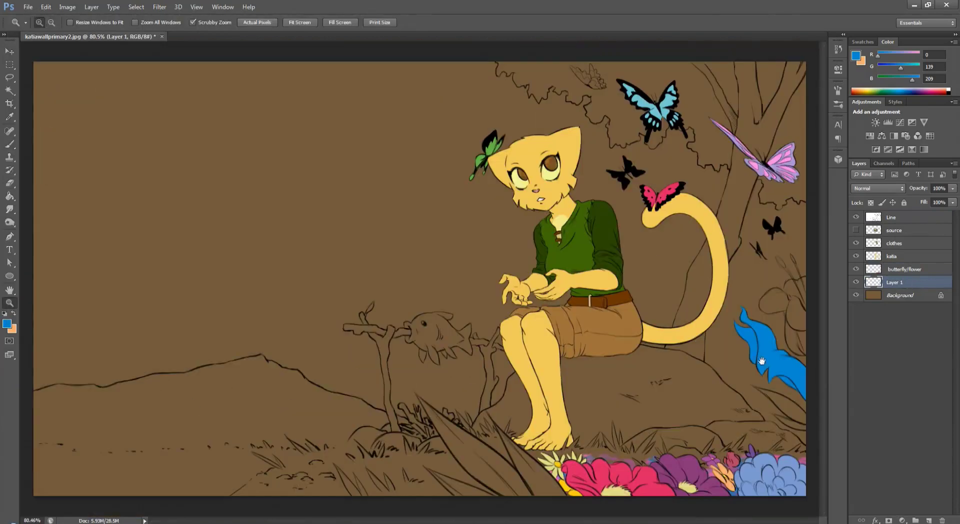
{"action": "key", "text": "ctrl+u"}
{"action": "left_click_drag", "start_coordinate": [271, 358], "coordinate": [311, 358]}
{"action": "key", "text": "Return"}
Fill the flower right of the tail on Layer 1, selected from Line and expanded 1 px
{"action": "key", "text": "ctrl+plus"}
{"action": "key", "text": "ctrl+plus"}
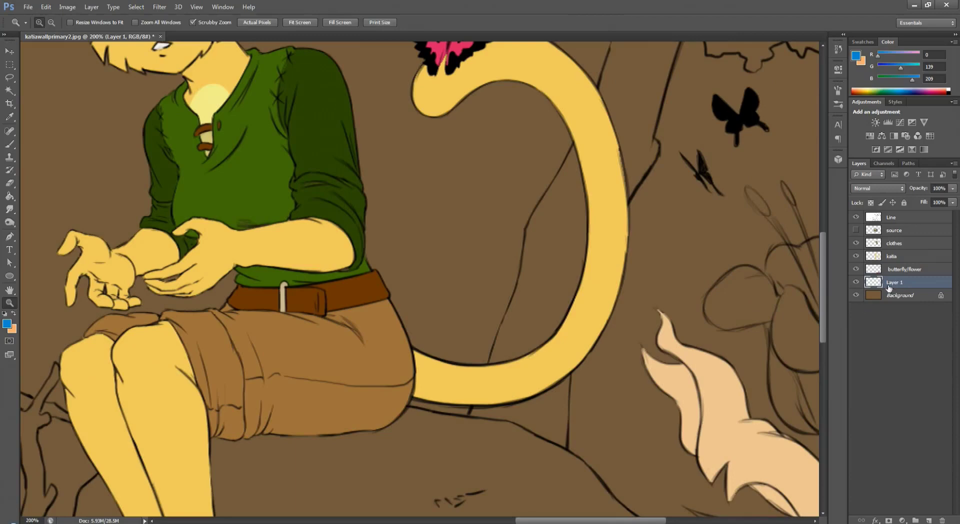
{"action": "left_click", "coordinate": [891, 217]}
{"action": "left_click", "coordinate": [873, 282], "text": "ctrl"}
{"action": "key", "text": "w"}
{"action": "left_click", "coordinate": [136, 7]}
{"action": "left_click", "coordinate": [240, 158]}
{"action": "key", "text": "Return"}
{"action": "left_click", "coordinate": [899, 284]}
{"action": "key", "text": "alt+BackSpace"}
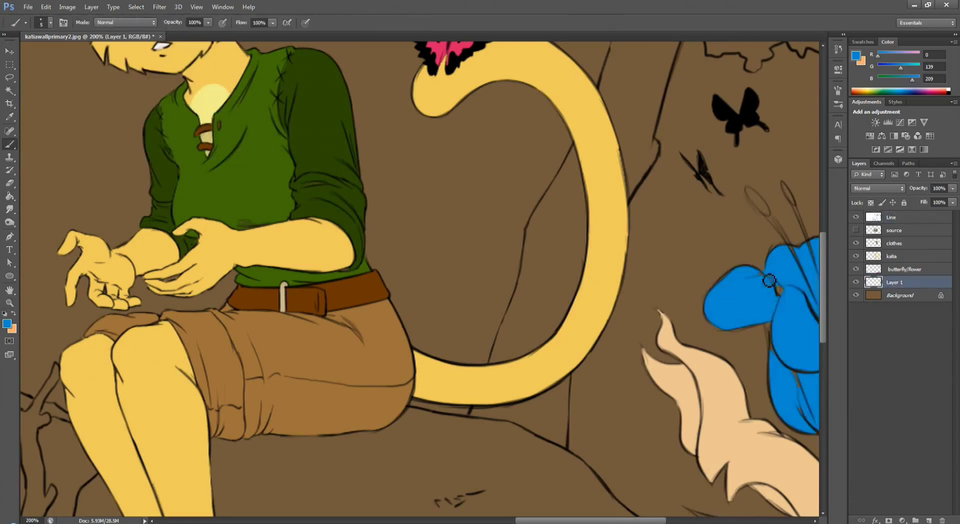
{"action": "key", "text": "ctrl+d"}
{"action": "key", "text": "b"}
Recolour the flower bright purple using Hue/Saturation hue, saturation and lightness
{"action": "scroll", "coordinate": [781, 360], "scroll_direction": "up", "scroll_amount": 2}
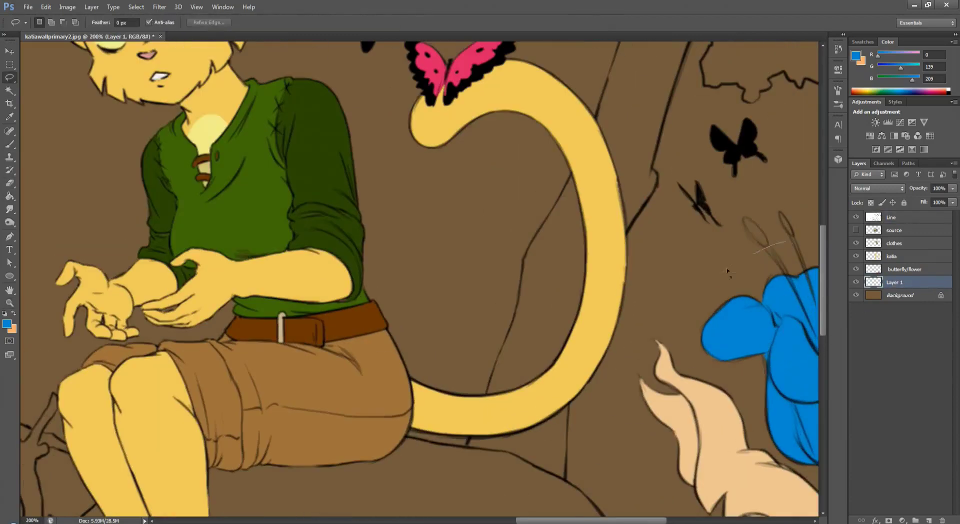
{"action": "key", "text": "ctrl+shift+d"}
{"action": "key", "text": "ctrl+alt+u"}
{"action": "left_click_drag", "start_coordinate": [281, 334], "coordinate": [321, 334]}
{"action": "left_click_drag", "start_coordinate": [271, 358], "coordinate": [293, 358]}
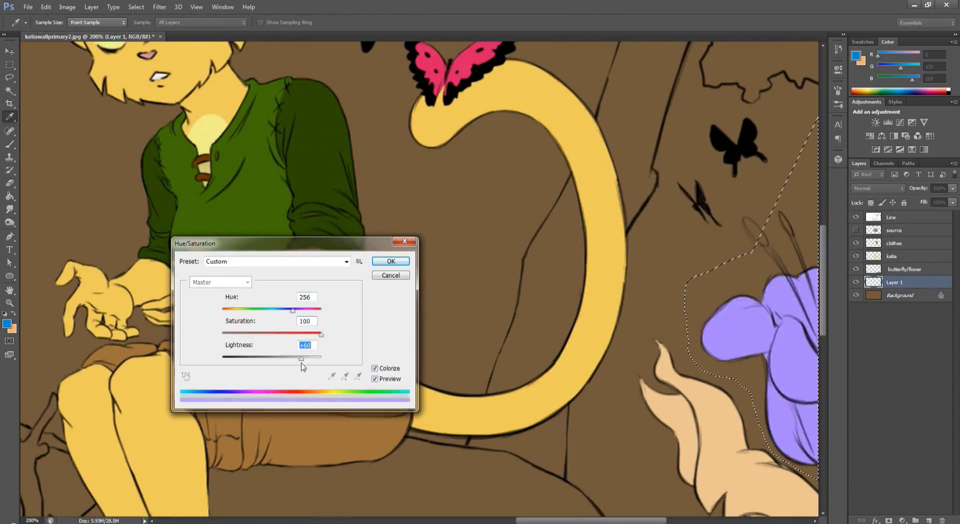
{"action": "left_click_drag", "start_coordinate": [293, 310], "coordinate": [299, 310]}
{"action": "key", "text": "Return"}
{"action": "key", "text": "ctrl+d"}
Sample the peach colour, then select both leaf parts below the petals on Line, grown slightly
{"action": "key", "text": "ctrl+0"}
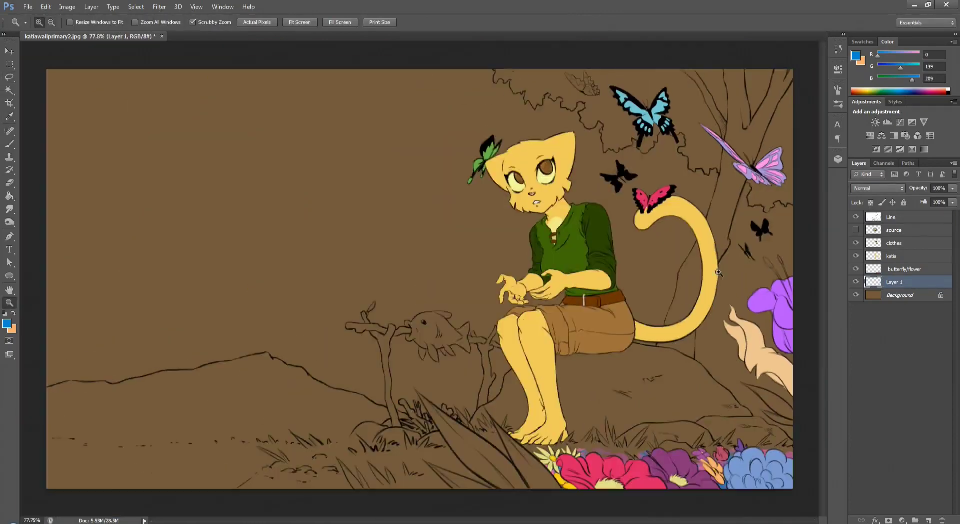
{"action": "scroll", "coordinate": [523, 285], "scroll_direction": "up", "scroll_amount": 5}
{"action": "left_click", "coordinate": [499, 212]}
{"action": "key", "text": "b"}
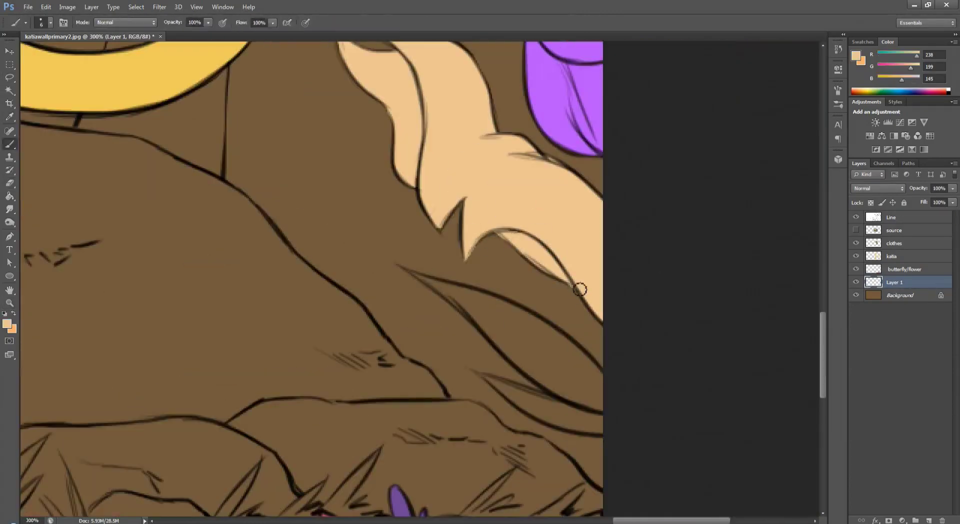
{"action": "key", "text": "ctrl+minus"}
{"action": "left_click", "coordinate": [892, 217]}
{"action": "key", "text": "w"}
{"action": "left_click", "coordinate": [550, 350]}
{"action": "left_click", "coordinate": [136, 7]}
{"action": "mouse_move", "coordinate": [145, 117]}
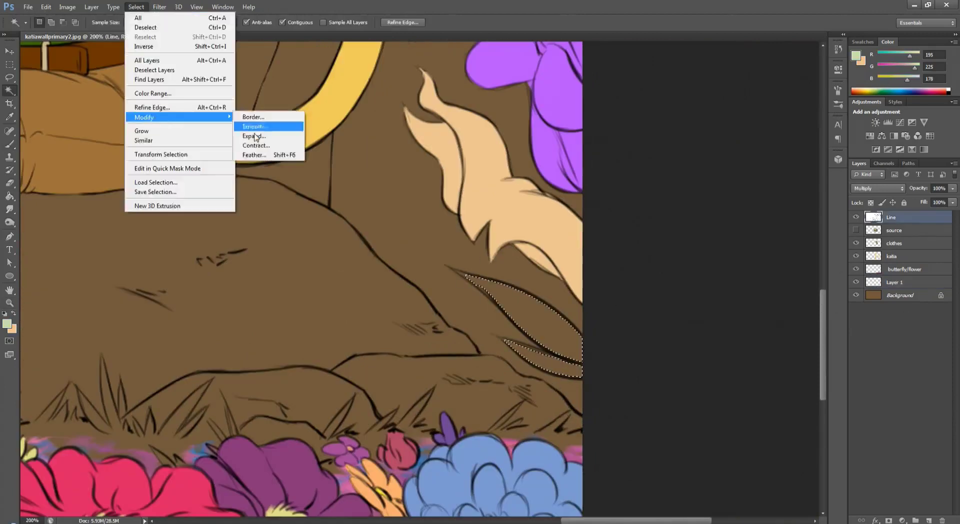
{"action": "left_click", "coordinate": [254, 136]}
Fill the leaf on Layer 1 and darken it to a deeper green
{"action": "key", "text": "Return"}
{"action": "left_click", "coordinate": [895, 282]}
{"action": "key", "text": "alt+BackSpace"}
{"action": "key", "text": "ctrl+d"}
{"action": "key", "text": "b"}
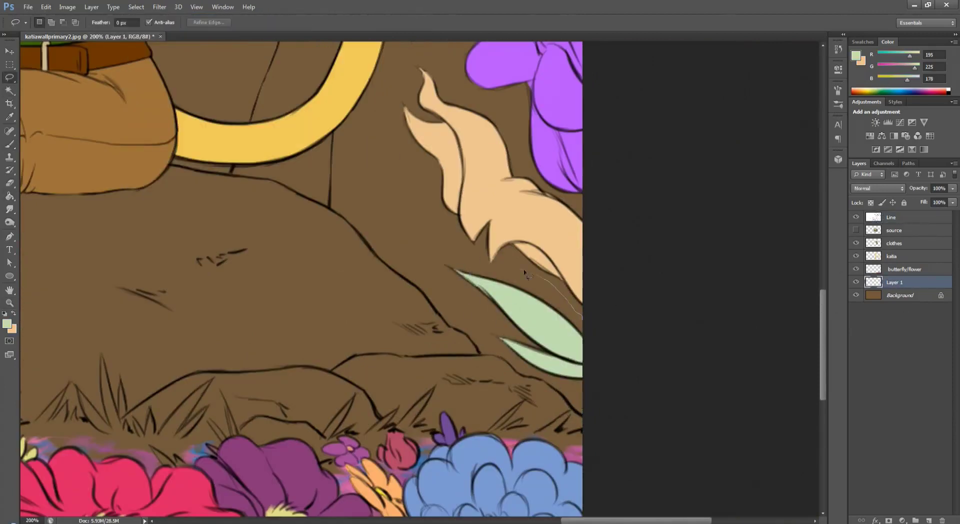
{"action": "key", "text": "ctrl+u"}
{"action": "left_click_drag", "start_coordinate": [289, 346], "coordinate": [248, 364]}
{"action": "key", "text": "Return"}
Lasso the cream petals at lower right and shift them to pink with Hue/Saturation
{"action": "key", "text": "ctrl+0"}
{"action": "key", "text": "z"}
{"action": "left_click", "coordinate": [678, 282]}
{"action": "key", "text": "l"}
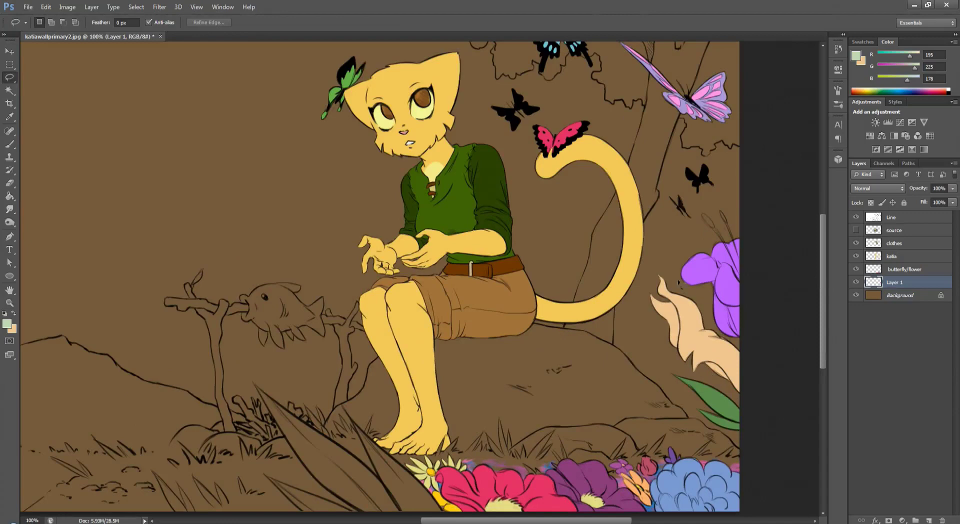
{"action": "left_click_drag", "start_coordinate": [695, 375], "coordinate": [700, 377]}
{"action": "key", "text": "ctrl+u"}
{"action": "mouse_move", "coordinate": [292, 334]}
{"action": "left_mouse_down"}
{"action": "mouse_move", "coordinate": [232, 315]}
{"action": "mouse_move", "coordinate": [244, 314]}
{"action": "left_mouse_up"}
{"action": "key", "text": "Return"}
{"action": "key", "text": "ctrl+d"}
{"action": "key", "text": "ctrl+0"}
{"action": "scroll", "coordinate": [710, 300], "scroll_direction": "up", "scroll_amount": 2}
On a new Layer 2 below Layer 1, paint pink into the gaps between the petals and purple flower
{"action": "key", "text": "b"}
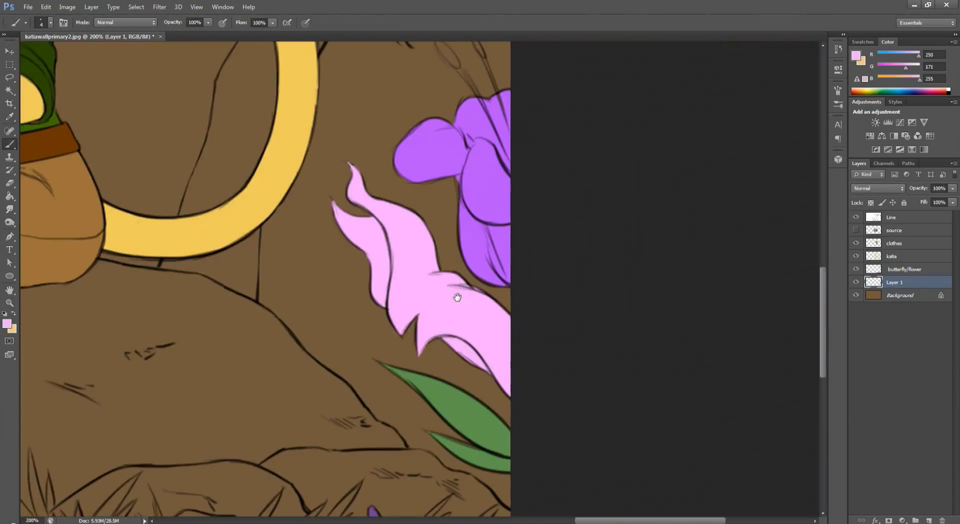
{"action": "left_click", "coordinate": [458, 297], "text": "alt"}
{"action": "key", "text": "ctrl+shift+alt+n"}
{"action": "left_click_drag", "start_coordinate": [896, 284], "coordinate": [896, 300]}
{"action": "mouse_move", "coordinate": [458, 226]}
{"action": "left_mouse_down"}
{"action": "mouse_move", "coordinate": [443, 270]}
{"action": "mouse_move", "coordinate": [500, 301]}
{"action": "left_mouse_up"}
{"action": "key", "text": "alt+period"}
{"action": "key", "text": "d"}
{"action": "key", "text": "ctrl+shift+alt+n"}
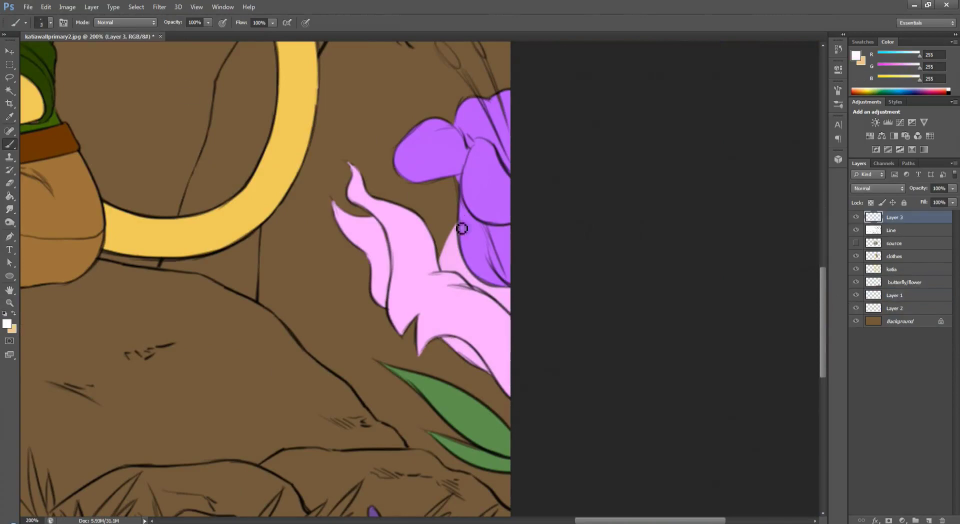
{"action": "key", "text": "bracketleft"}
{"action": "key", "text": "bracketleft"}
{"action": "key", "text": "bracketleft"}
{"action": "key", "text": "ctrl+0"}
{"action": "scroll", "coordinate": [418, 277], "scroll_direction": "up", "scroll_amount": 3}
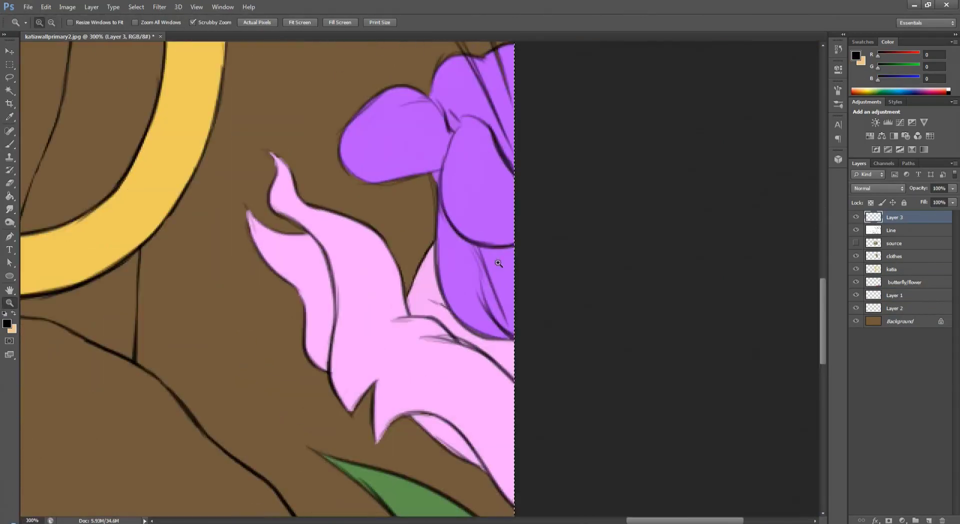
{"action": "left_click", "coordinate": [437, 281], "text": "ctrl"}
{"action": "left_click", "coordinate": [437, 281], "text": "alt"}
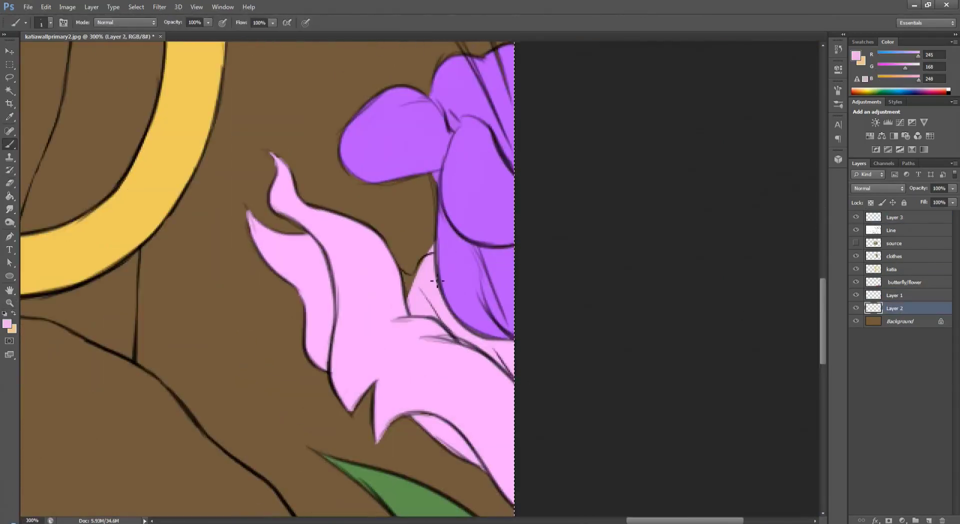
Merge Layer 1 and Layer 2 down into butterfly/flower
{"action": "key", "text": "ctrl+0"}
{"action": "left_click", "coordinate": [904, 282], "text": "shift"}
{"action": "key", "text": "ctrl+e"}
{"action": "scroll", "coordinate": [401, 200], "scroll_direction": "up", "scroll_amount": 3}
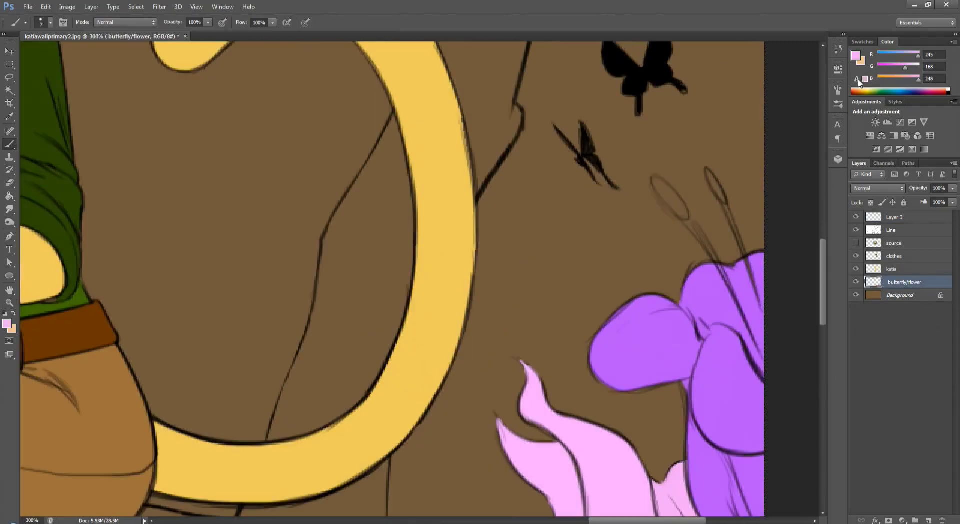
Add a new layer below butterfly/flower and name it BG1
{"action": "key", "text": "z"}
{"action": "key", "text": "ctrl+0"}
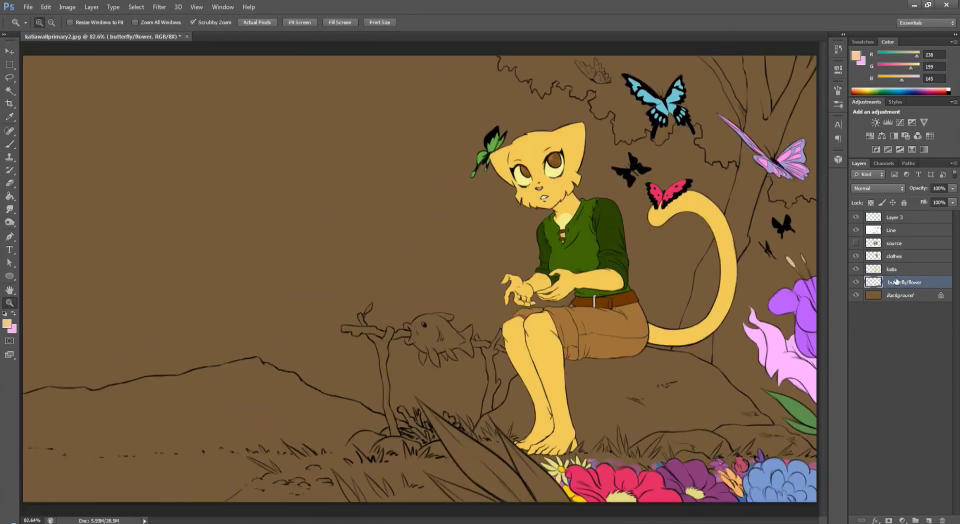
{"action": "left_click", "coordinate": [928, 521], "text": "ctrl"}
{"action": "double_click", "coordinate": [899, 294]}
{"action": "type", "text": "BG1"}
{"action": "key", "text": "Return"}
Magic-wand the ground areas on Line and target the BG1 layer
{"action": "key", "text": "w"}
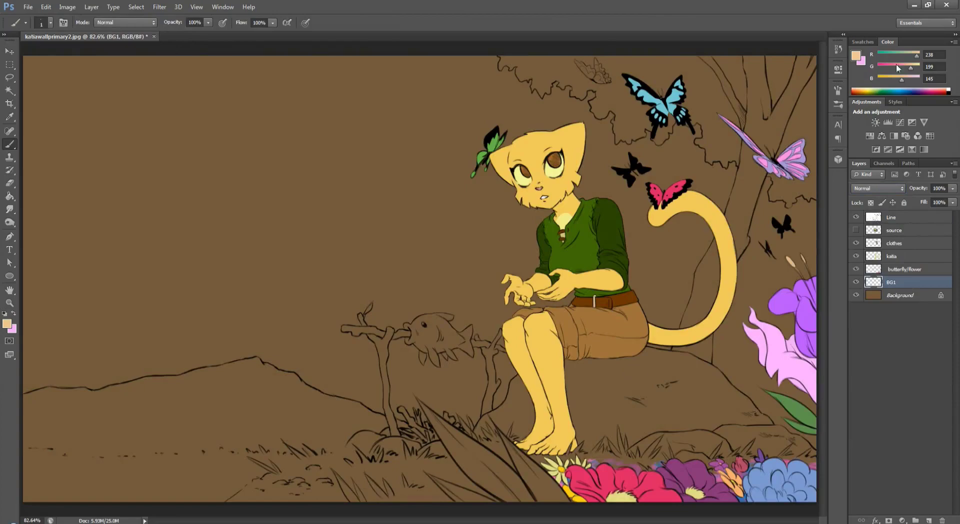
{"action": "left_click", "coordinate": [453, 476]}
{"action": "left_click", "coordinate": [500, 465], "text": "shift"}
{"action": "left_click", "coordinate": [626, 440], "text": "shift"}
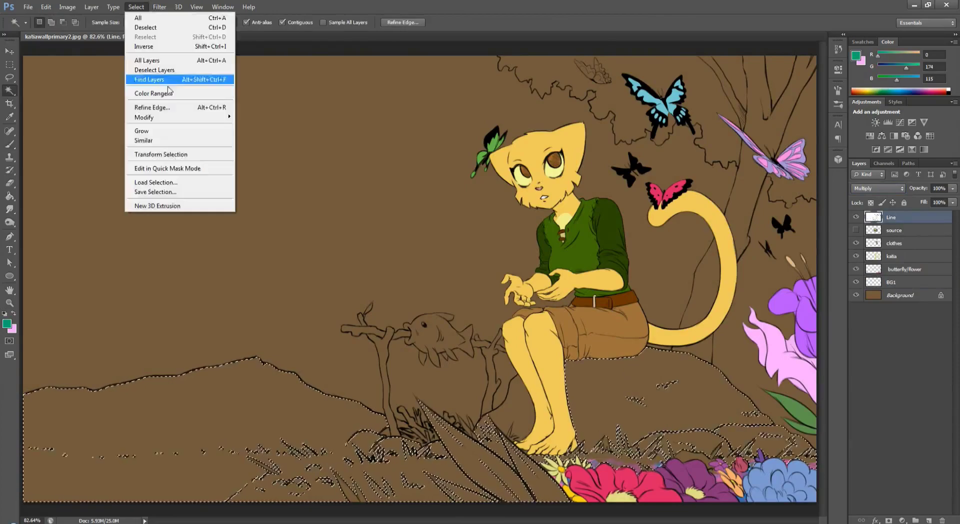
{"action": "left_click", "coordinate": [891, 282]}
{"action": "key", "text": "g"}
Cut the mountain out of the ground selection and fill the ground teal on BG1
{"action": "key", "text": "l"}
{"action": "left_click", "coordinate": [356, 454], "text": "alt"}
{"action": "left_click", "coordinate": [15, 453]}
{"action": "left_click", "coordinate": [15, 345]}
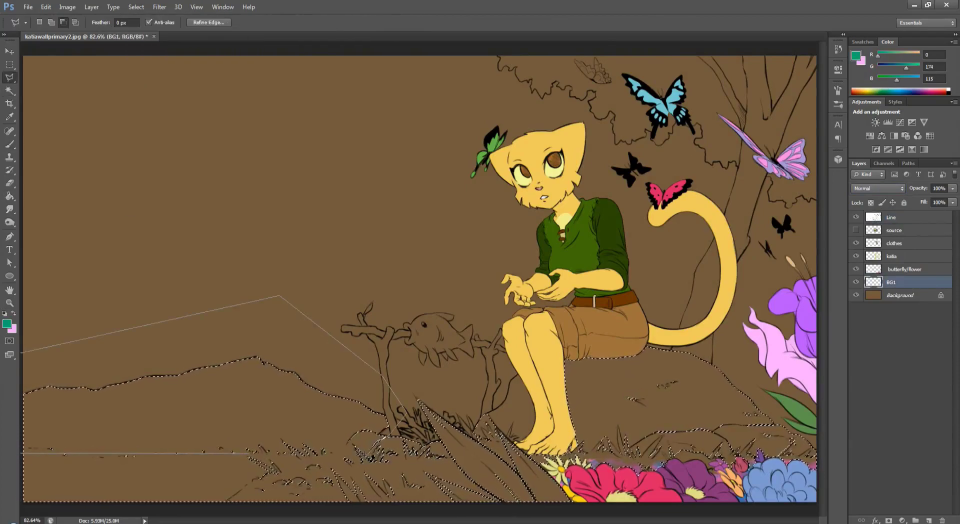
{"action": "left_click", "coordinate": [380, 345]}
{"action": "left_click", "coordinate": [356, 454]}
{"action": "key", "text": "alt+BackSpace"}
{"action": "key", "text": "ctrl+d"}
Refine the teal grass edge along the horizon with small and broad brush sizes
{"action": "key", "text": "b"}
{"action": "scroll", "coordinate": [617, 325], "scroll_direction": "up", "scroll_amount": 4}
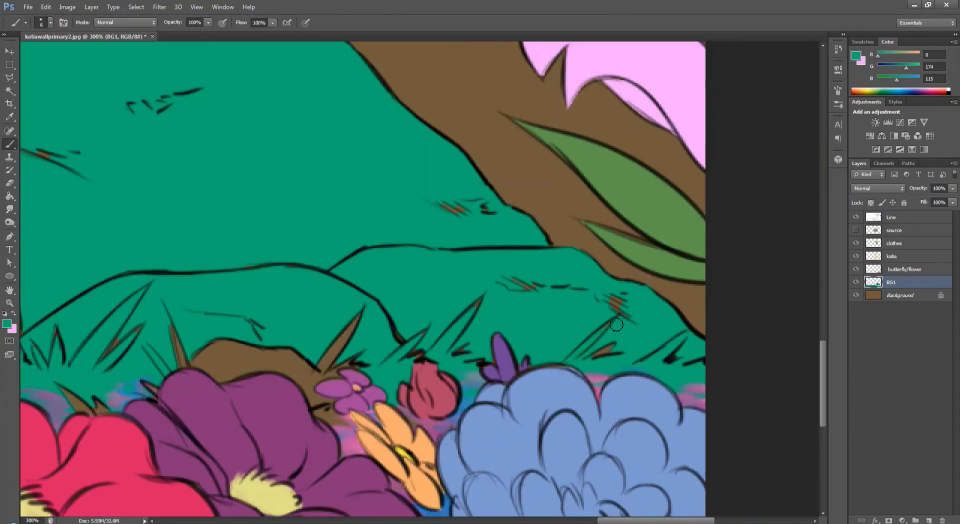
{"action": "scroll", "coordinate": [510, 426], "scroll_direction": "down", "scroll_amount": 2}
{"action": "scroll", "coordinate": [377, 349], "scroll_direction": "up", "scroll_amount": 1}
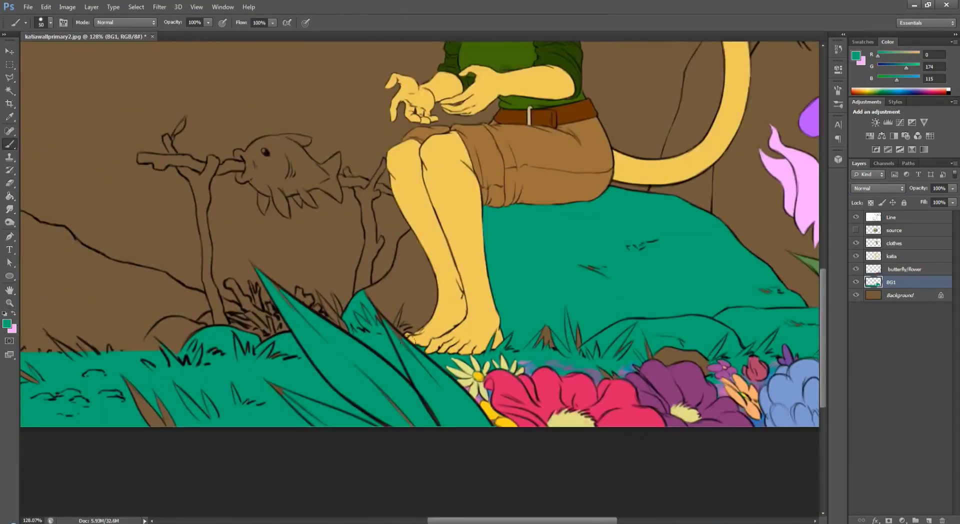
{"action": "key", "text": "bracketright"}
{"action": "key", "text": "bracketright"}
{"action": "key", "text": "bracketright"}
{"action": "key", "text": "bracketright"}
{"action": "key", "text": "bracketright"}
{"action": "left_click_drag", "start_coordinate": [405, 313], "coordinate": [586, 308]}
{"action": "key", "text": "bracketleft"}
{"action": "key", "text": "bracketleft"}
{"action": "key", "text": "bracketleft"}
{"action": "key", "text": "bracketleft"}
{"action": "key", "text": "bracketleft"}
{"action": "key", "text": "bracketleft"}
{"action": "key", "text": "bracketleft"}
{"action": "key", "text": "bracketleft"}
{"action": "key", "text": "bracketleft"}
{"action": "key", "text": "bracketleft"}
{"action": "key", "text": "bracketleft"}
{"action": "key", "text": "bracketleft"}
{"action": "key", "text": "bracketleft"}
{"action": "key", "text": "bracketleft"}
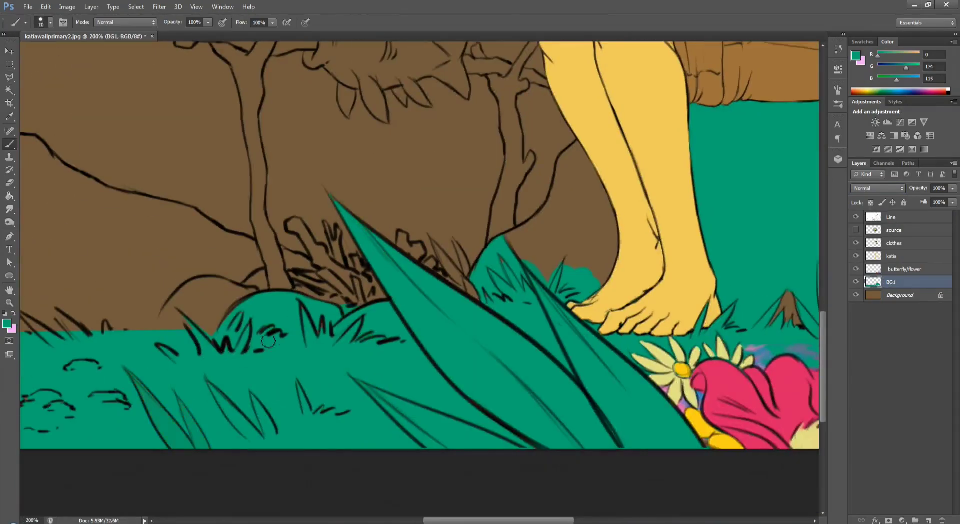
{"action": "key", "text": "bracketleft"}
{"action": "key", "text": "bracketleft"}
{"action": "key", "text": "bracketleft"}
{"action": "key", "text": "bracketleft"}
{"action": "key", "text": "bracketleft"}
{"action": "key", "text": "bracketleft"}
{"action": "scroll", "coordinate": [349, 319], "scroll_direction": "left", "scroll_amount": 5}
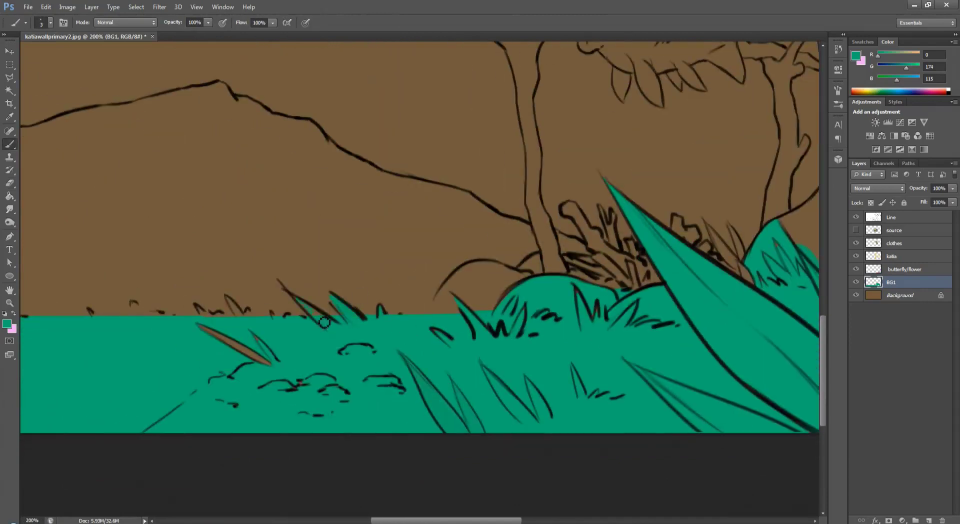
{"action": "key", "text": "bracketleft"}
{"action": "key", "text": "bracketleft"}
{"action": "scroll", "coordinate": [376, 281], "scroll_direction": "left", "scroll_amount": 3}
{"action": "scroll", "coordinate": [377, 281], "scroll_direction": "down", "scroll_amount": 1}
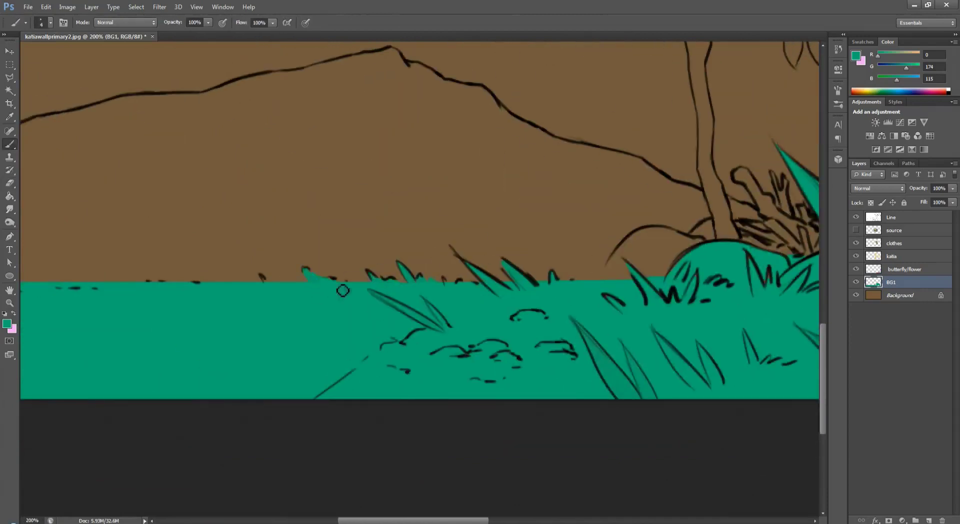
{"action": "key", "text": "bracketright"}
{"action": "key", "text": "bracketright"}
{"action": "key", "text": "bracketright"}
{"action": "key", "text": "bracketright"}
{"action": "key", "text": "bracketright"}
{"action": "key", "text": "bracketright"}
{"action": "key", "text": "bracketright"}
{"action": "key", "text": "bracketright"}
{"action": "key", "text": "bracketright"}
{"action": "key", "text": "bracketright"}
{"action": "key", "text": "bracketright"}
{"action": "key", "text": "bracketright"}
{"action": "scroll", "coordinate": [341, 306], "scroll_direction": "down", "scroll_amount": 2}
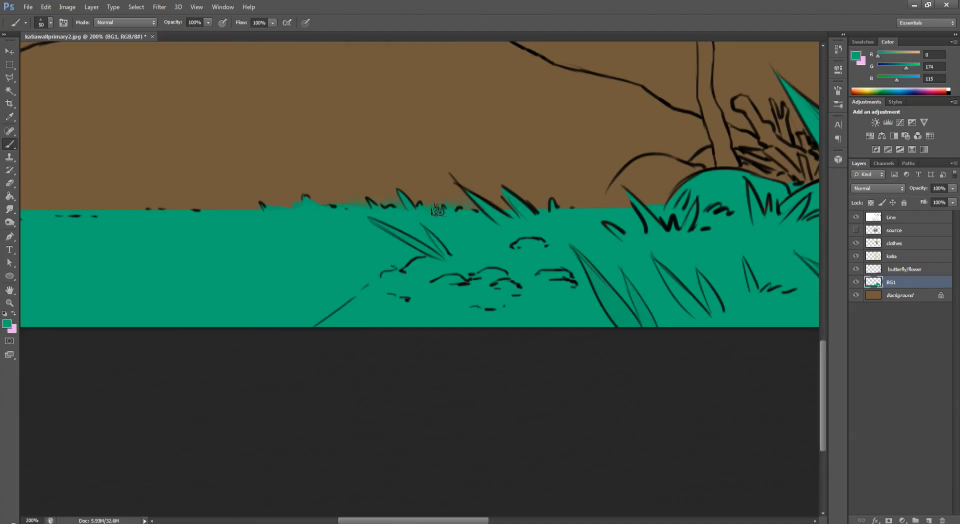
Zoom to 100% on the horizon and add a new empty layer above BG1
{"action": "key", "text": "ctrl+0"}
{"action": "key", "text": "ctrl+plus"}
{"action": "key", "text": "ctrl+plus"}
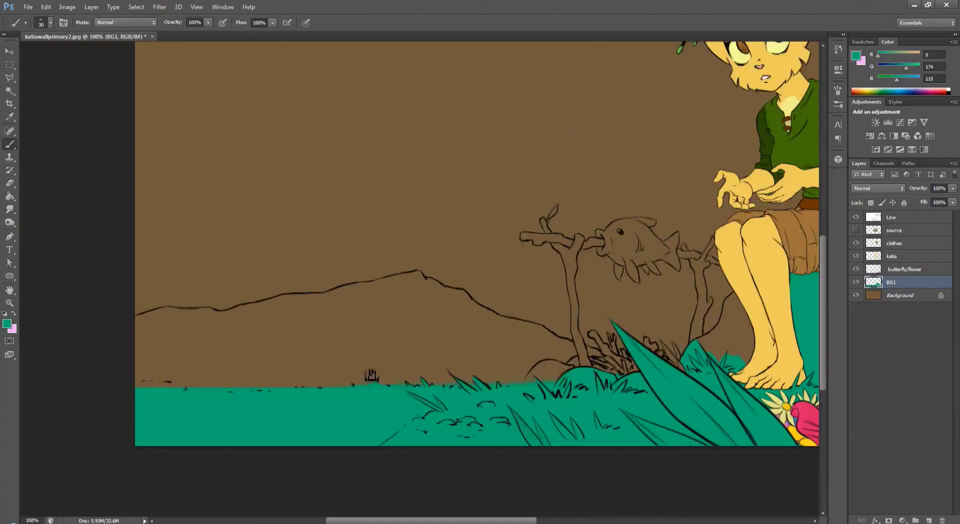
{"action": "scroll", "coordinate": [440, 247], "scroll_direction": "down", "scroll_amount": 1}
{"action": "key", "text": "ctrl+plus"}
{"action": "key", "text": "ctrl+shift+alt+n"}
{"action": "left_click", "coordinate": [9, 78]}
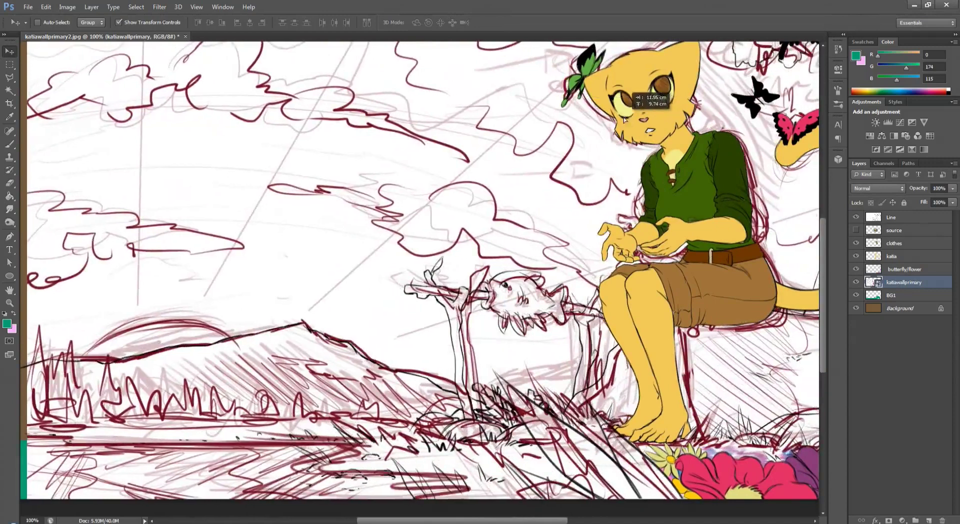
Outline and fill the lake below the grass, erasing the fill back from the grass edge
{"action": "left_click_drag", "start_coordinate": [323, 219], "coordinate": [347, 219]}
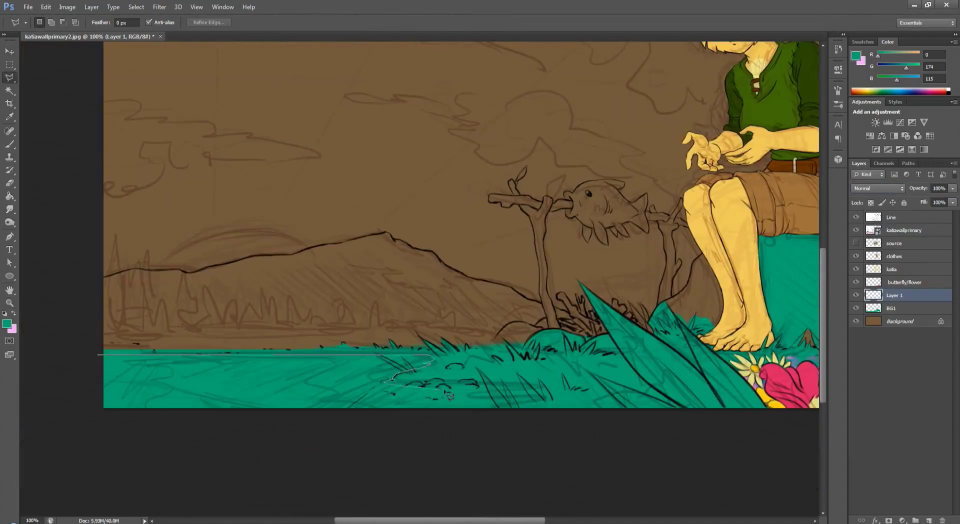
{"action": "left_click", "coordinate": [503, 414]}
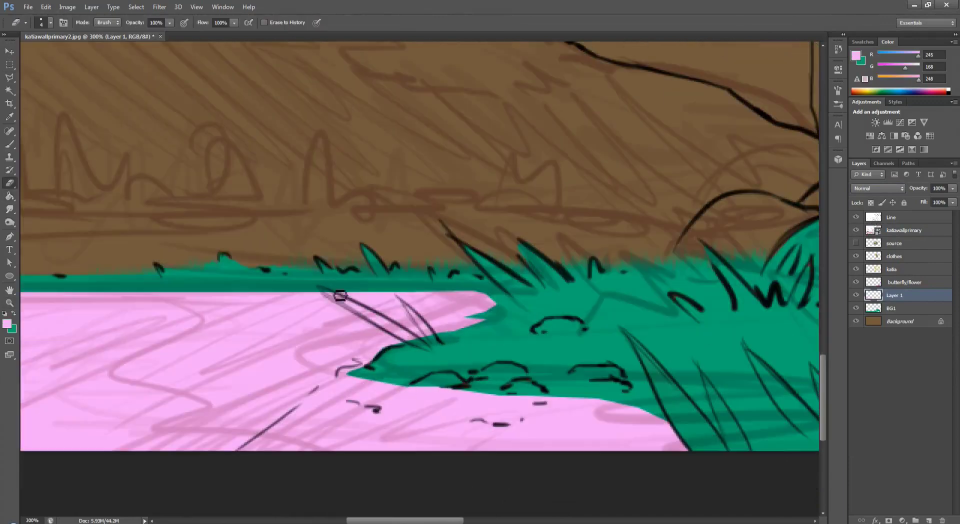
{"action": "left_click_drag", "start_coordinate": [339, 295], "coordinate": [364, 315]}
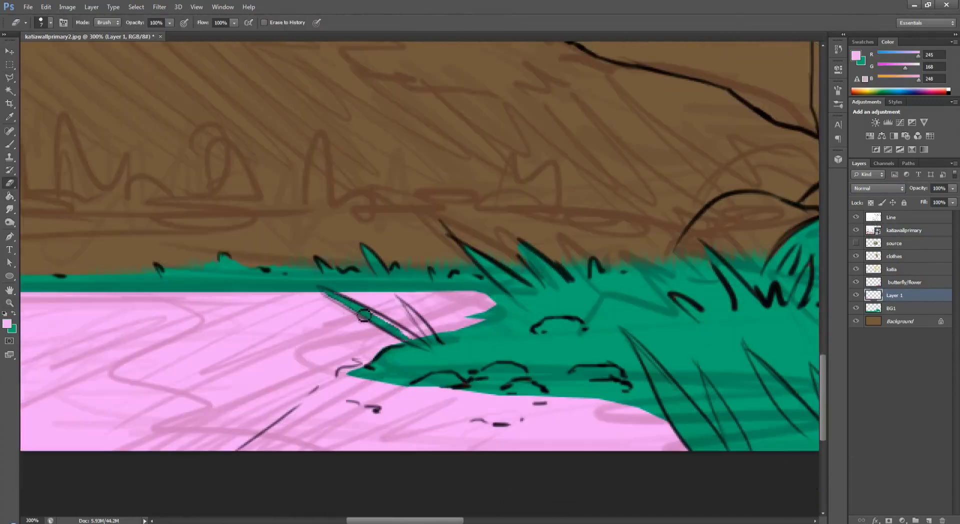
{"action": "key", "text": "ctrl+minus"}
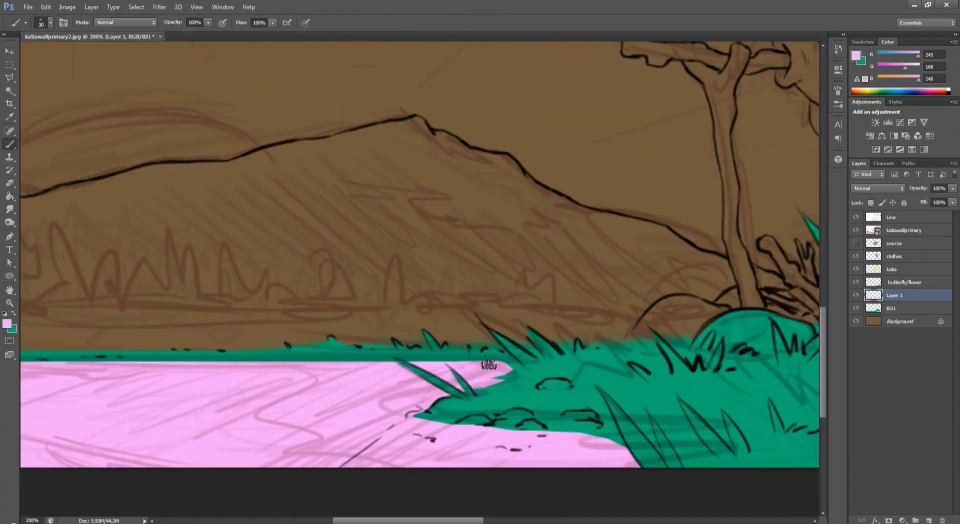
{"action": "key", "text": "b"}
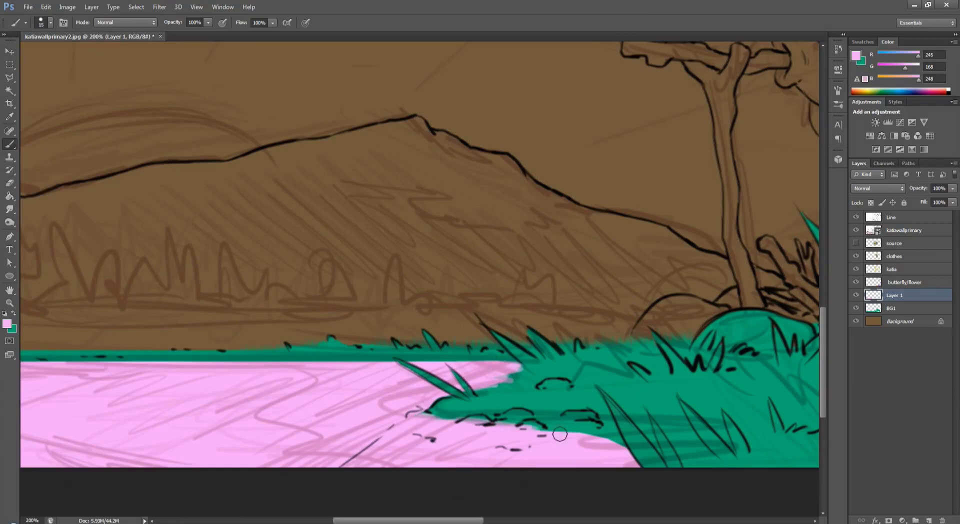
{"action": "key", "text": "e"}
{"action": "key", "text": "ctrl+plus"}
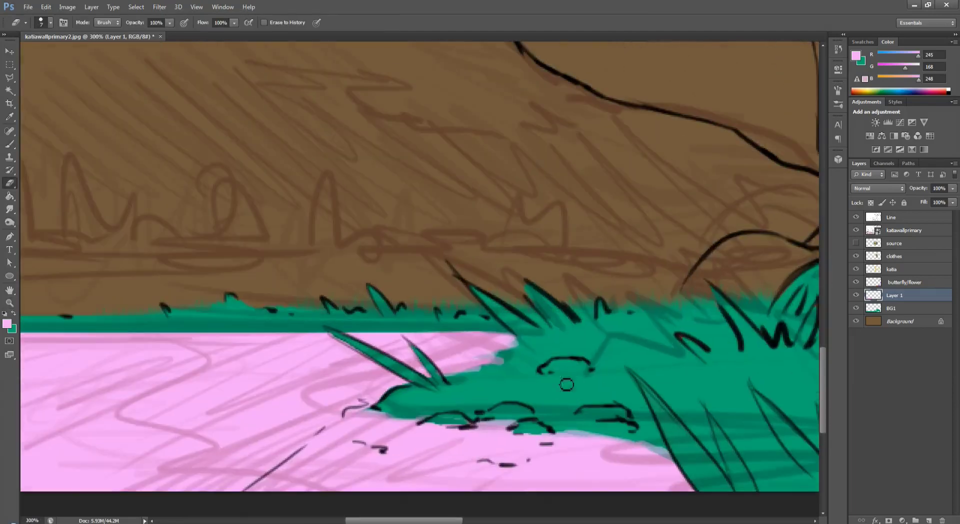
Shift the lake fill from pink to saturated light blue with Hue/Saturation
{"action": "key", "text": "ctrl+0"}
{"action": "key", "text": "ctrl+u"}
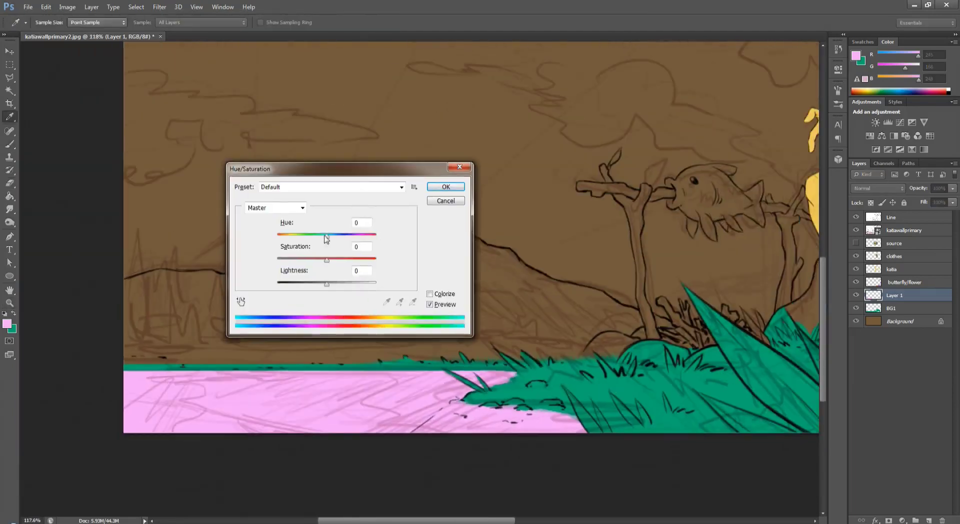
{"action": "left_click_drag", "start_coordinate": [326, 235], "coordinate": [353, 258]}
{"action": "left_click_drag", "start_coordinate": [326, 284], "coordinate": [329, 284]}
Apply the lake colour adjustment, hide the sketch layer and name the lake layer 'water'
{"action": "key", "text": "Return"}
{"action": "key", "text": "z"}
{"action": "key", "text": "ctrl+minus"}
{"action": "key", "text": "ctrl+minus"}
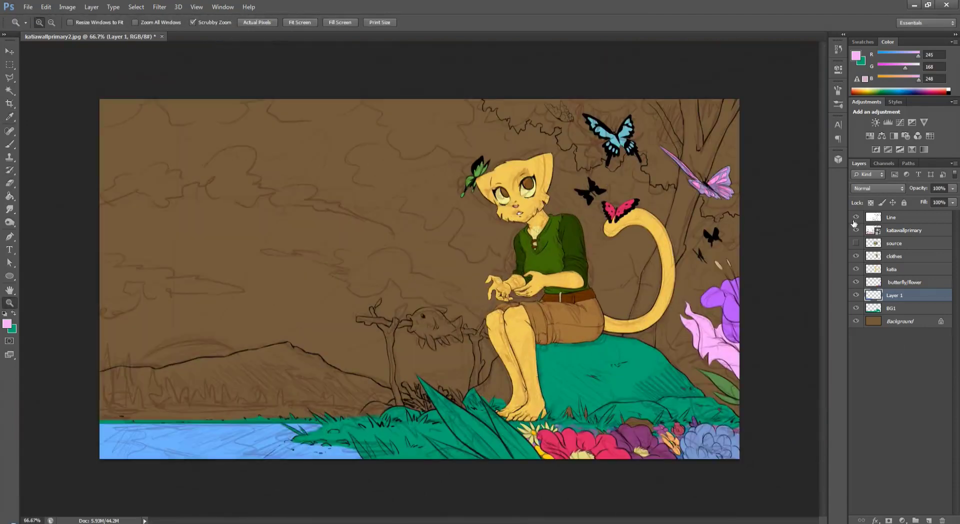
{"action": "left_click", "coordinate": [856, 231]}
{"action": "type", "text": "er"}
{"action": "key", "text": "Return"}
Erase the stray green patches from the BG1 layer
{"action": "left_click", "coordinate": [525, 208]}
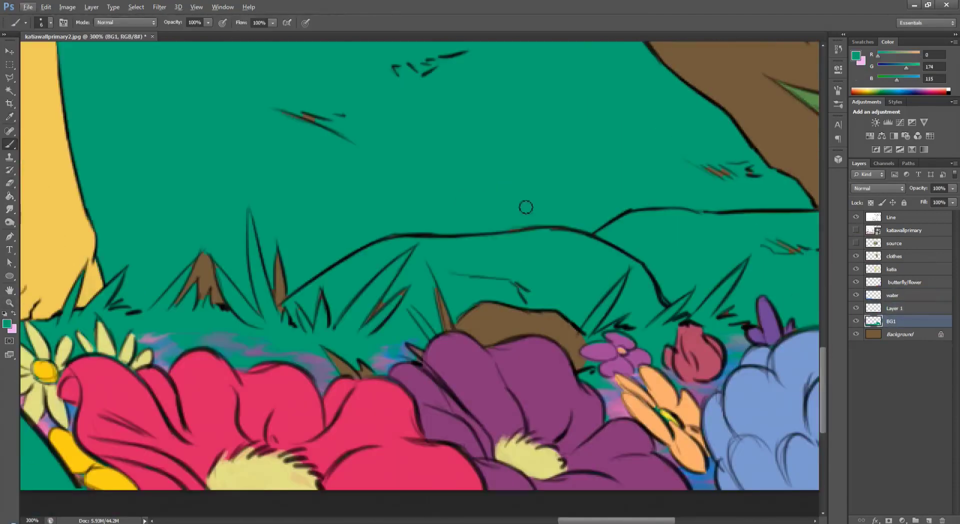
{"action": "left_click", "coordinate": [525, 207], "text": "alt"}
{"action": "scroll", "coordinate": [619, 272], "scroll_direction": "right", "scroll_amount": 2}
{"action": "key", "text": "e"}
{"action": "scroll", "coordinate": [550, 191], "scroll_direction": "down", "scroll_amount": 5}
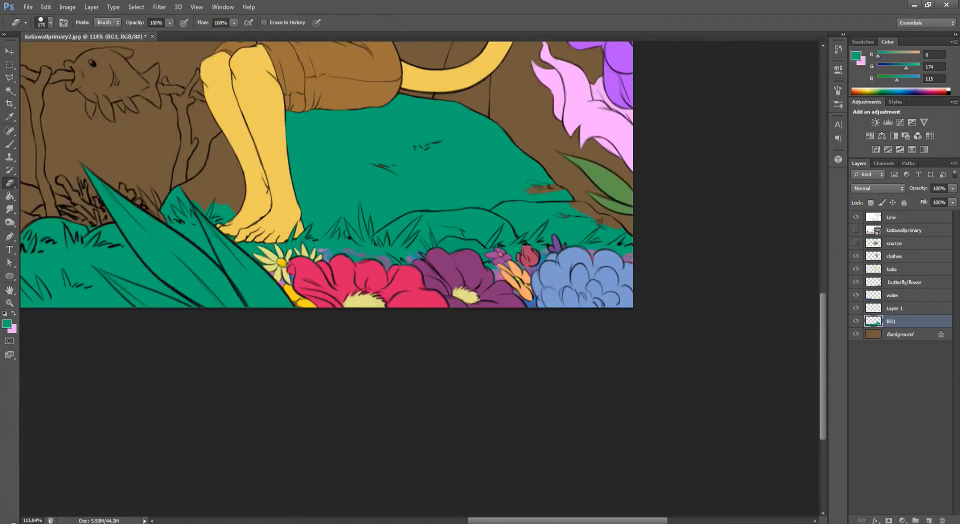
{"action": "left_click_drag", "start_coordinate": [350, 201], "coordinate": [273, 100]}
{"action": "key", "text": "b"}
{"action": "scroll", "coordinate": [212, 170], "scroll_direction": "up", "scroll_amount": 4}
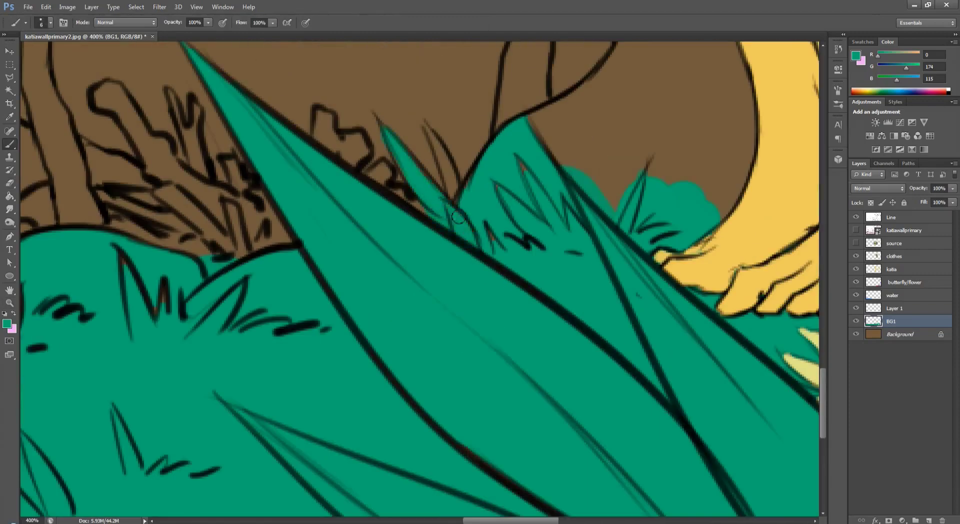
{"action": "key", "text": "e"}
{"action": "key", "text": "b"}
{"action": "scroll", "coordinate": [412, 152], "scroll_direction": "down", "scroll_amount": 5}
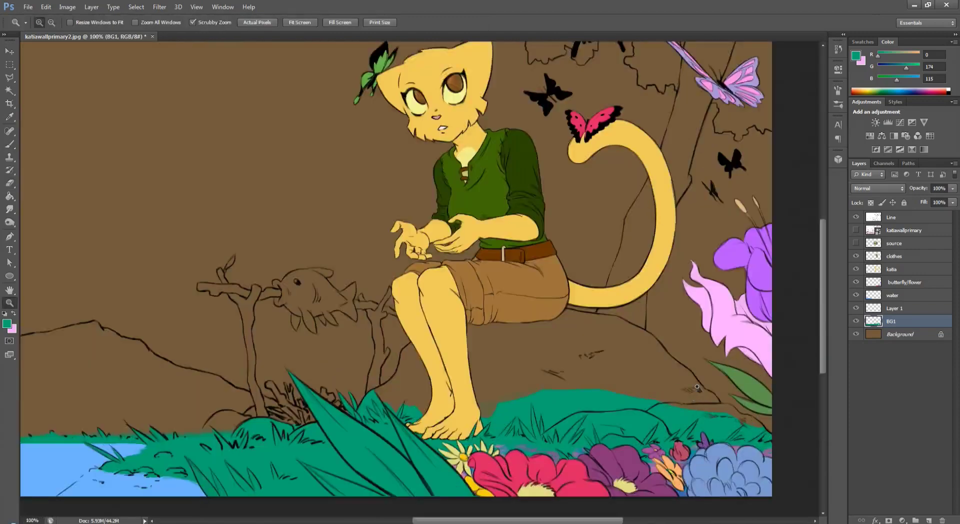
{"action": "scroll", "coordinate": [610, 336], "scroll_direction": "up", "scroll_amount": 3}
Paint dark brown with a thin brush along the grass below the rock
{"action": "key", "text": "alt+bracketright"}
{"action": "scroll", "coordinate": [554, 255], "scroll_direction": "up", "scroll_amount": 2}
{"action": "left_click", "coordinate": [7, 324]}
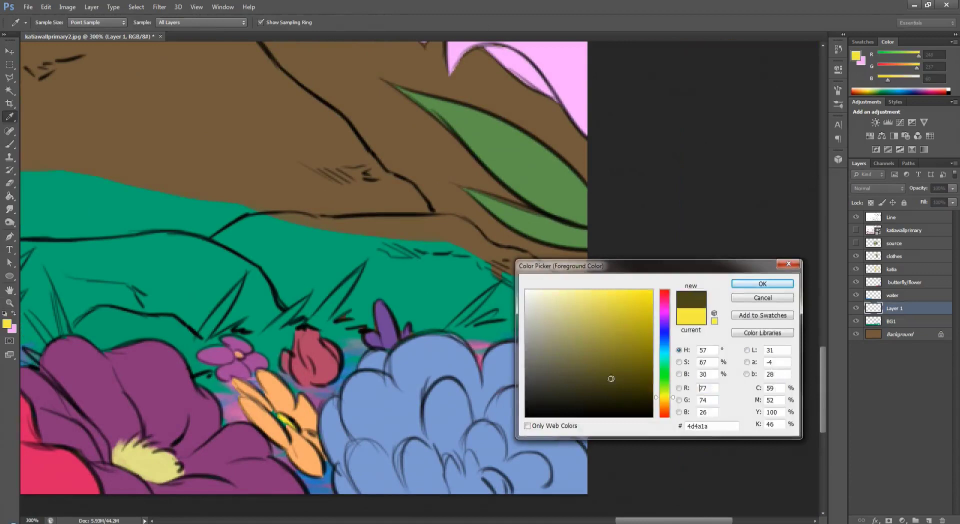
{"action": "left_click", "coordinate": [673, 360]}
{"action": "key", "text": "Return"}
{"action": "key", "text": "bracketleft"}
{"action": "key", "text": "bracketleft"}
{"action": "key", "text": "bracketleft"}
{"action": "key", "text": "bracketleft"}
{"action": "key", "text": "bracketleft"}
{"action": "key", "text": "bracketleft"}
{"action": "key", "text": "bracketleft"}
{"action": "key", "text": "bracketleft"}
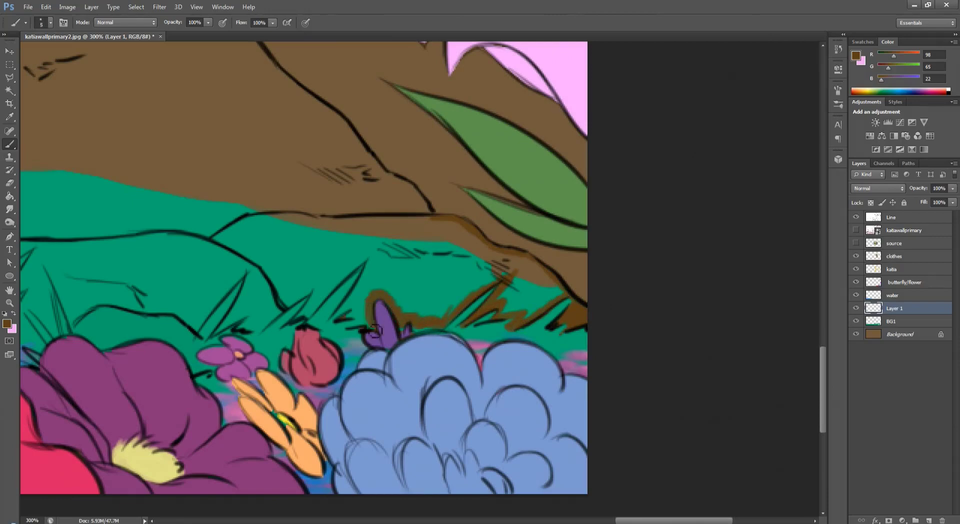
{"action": "mouse_move", "coordinate": [374, 330]}
{"action": "left_mouse_down"}
{"action": "mouse_move", "coordinate": [352, 321]}
{"action": "mouse_move", "coordinate": [373, 268]}
{"action": "left_mouse_up"}
{"action": "left_click_drag", "start_coordinate": [285, 311], "coordinate": [520, 264]}
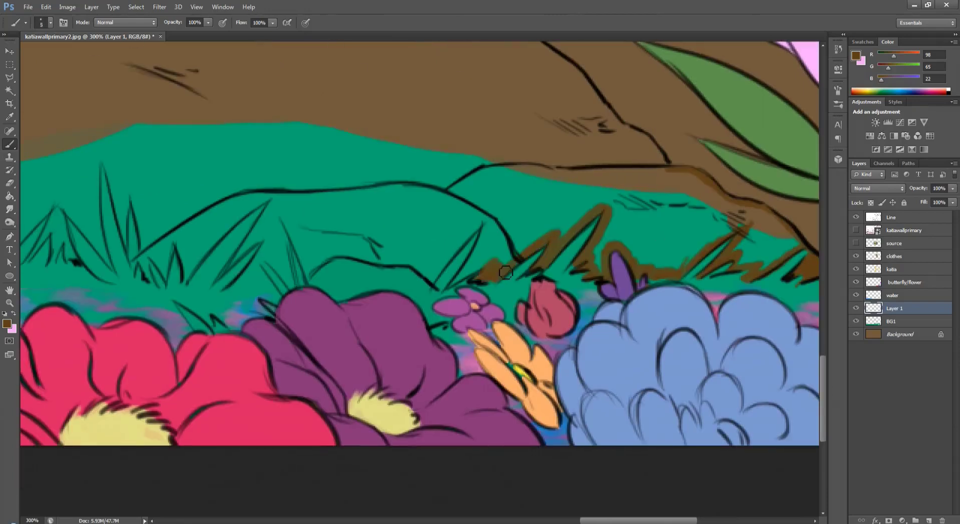
{"action": "left_click_drag", "start_coordinate": [487, 224], "coordinate": [404, 293]}
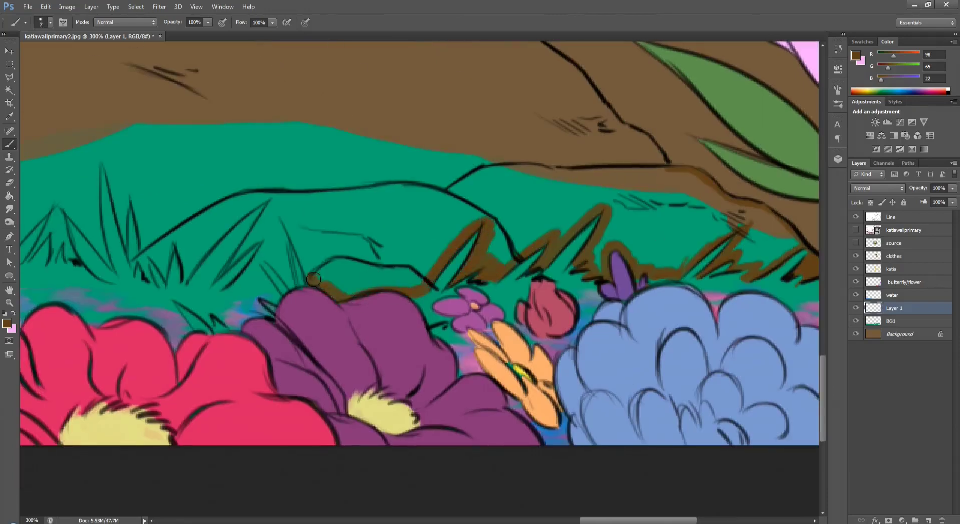
{"action": "left_click_drag", "start_coordinate": [314, 279], "coordinate": [290, 216]}
{"action": "mouse_move", "coordinate": [290, 216]}
{"action": "left_mouse_down"}
{"action": "mouse_move", "coordinate": [450, 214]}
{"action": "mouse_move", "coordinate": [424, 271]}
{"action": "mouse_move", "coordinate": [430, 289]}
{"action": "left_mouse_up"}
Dab brown between the grass blades and along the taller blades
{"action": "mouse_move", "coordinate": [455, 220]}
{"action": "left_mouse_down"}
{"action": "mouse_move", "coordinate": [428, 267]}
{"action": "mouse_move", "coordinate": [368, 290]}
{"action": "mouse_move", "coordinate": [587, 214]}
{"action": "left_mouse_up"}
{"action": "left_click", "coordinate": [463, 244]}
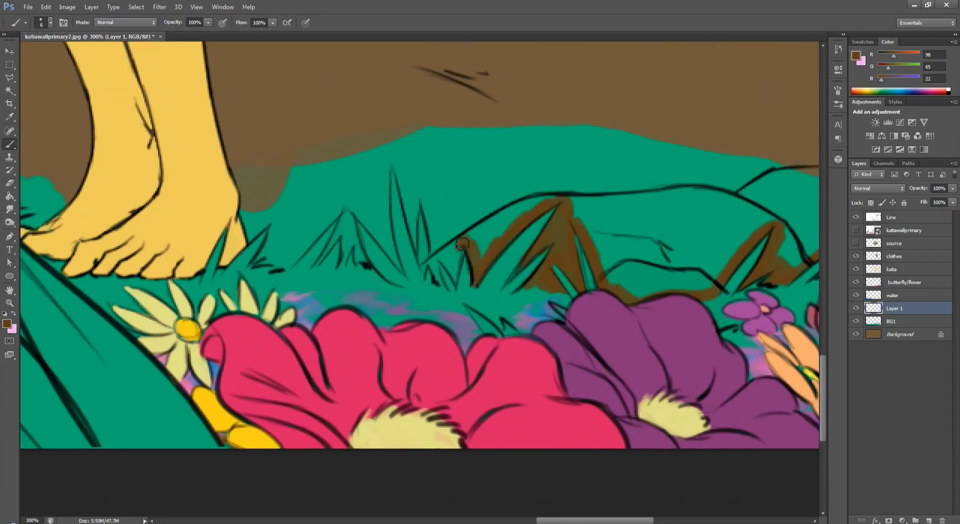
{"action": "left_click_drag", "start_coordinate": [444, 258], "coordinate": [429, 200]}
{"action": "mouse_move", "coordinate": [399, 169]}
{"action": "left_mouse_down"}
{"action": "mouse_move", "coordinate": [410, 208]}
{"action": "mouse_move", "coordinate": [420, 180]}
{"action": "left_mouse_up"}
{"action": "left_click_drag", "start_coordinate": [420, 180], "coordinate": [523, 184]}
{"action": "mouse_move", "coordinate": [488, 150]}
{"action": "left_mouse_down"}
{"action": "mouse_move", "coordinate": [505, 275]}
{"action": "mouse_move", "coordinate": [489, 232]}
{"action": "mouse_move", "coordinate": [370, 268]}
{"action": "mouse_move", "coordinate": [371, 258]}
{"action": "left_mouse_up"}
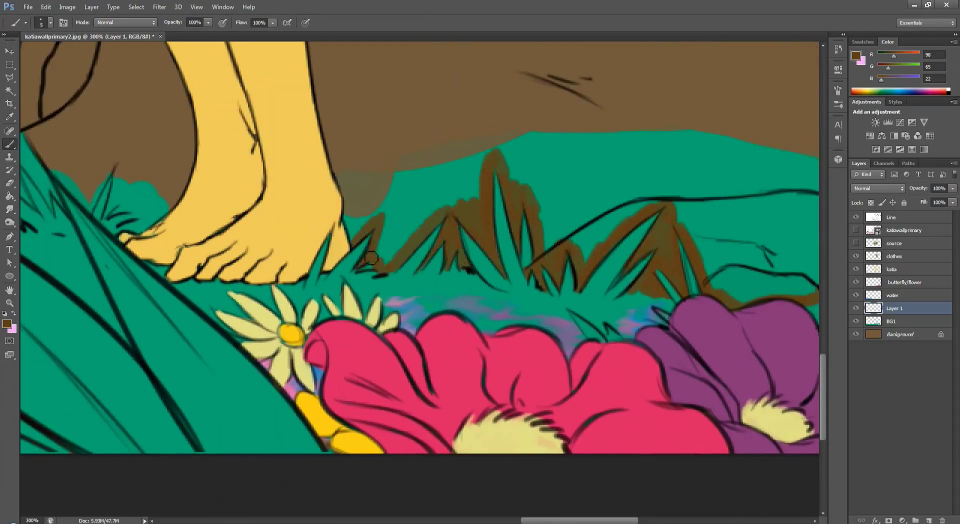
Paint brown along the grass edges near the toes, filling the green gap there
{"action": "scroll", "coordinate": [353, 189], "scroll_direction": "down", "scroll_amount": 2}
{"action": "scroll", "coordinate": [391, 190], "scroll_direction": "up", "scroll_amount": 1}
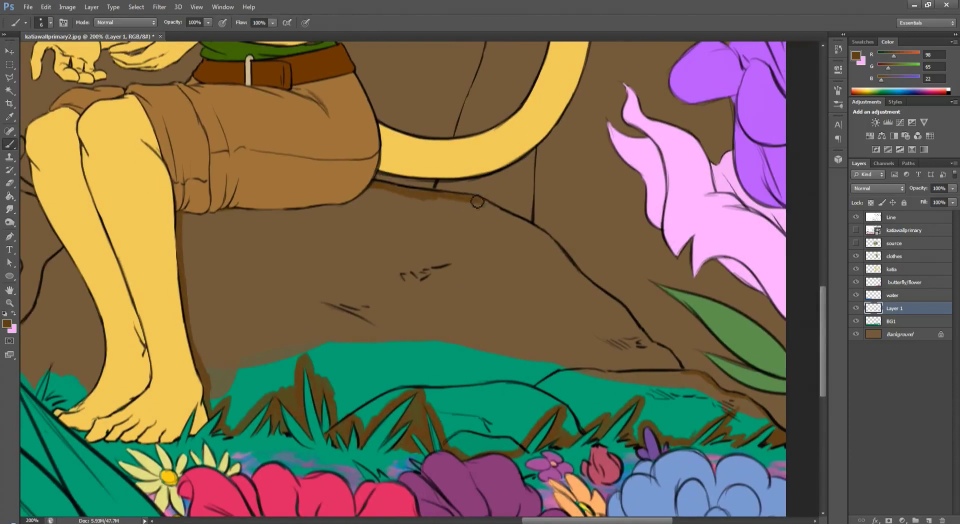
{"action": "scroll", "coordinate": [671, 361], "scroll_direction": "left", "scroll_amount": 5}
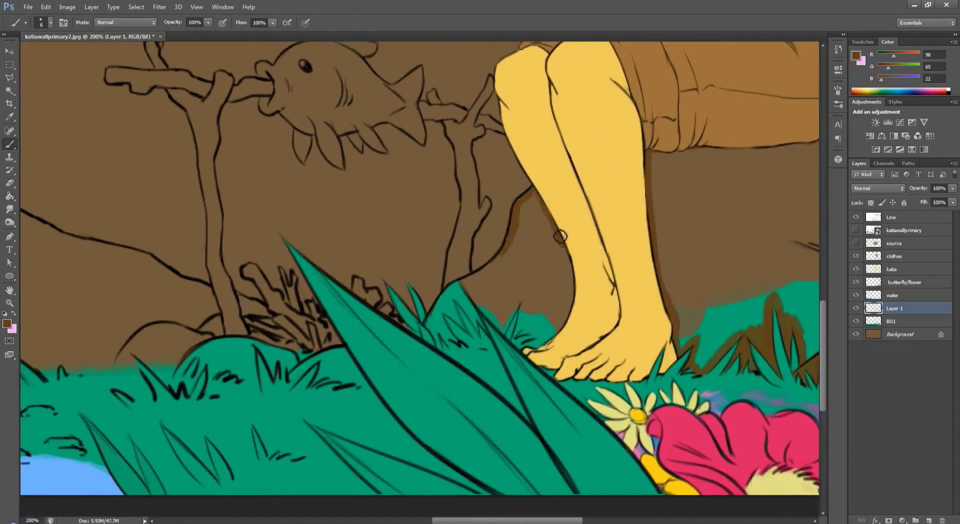
{"action": "scroll", "coordinate": [538, 255], "scroll_direction": "up", "scroll_amount": 1}
{"action": "mouse_move", "coordinate": [507, 186]}
{"action": "left_mouse_down"}
{"action": "mouse_move", "coordinate": [473, 247]}
{"action": "mouse_move", "coordinate": [443, 211]}
{"action": "mouse_move", "coordinate": [413, 224]}
{"action": "mouse_move", "coordinate": [408, 216]}
{"action": "mouse_move", "coordinate": [322, 227]}
{"action": "left_mouse_up"}
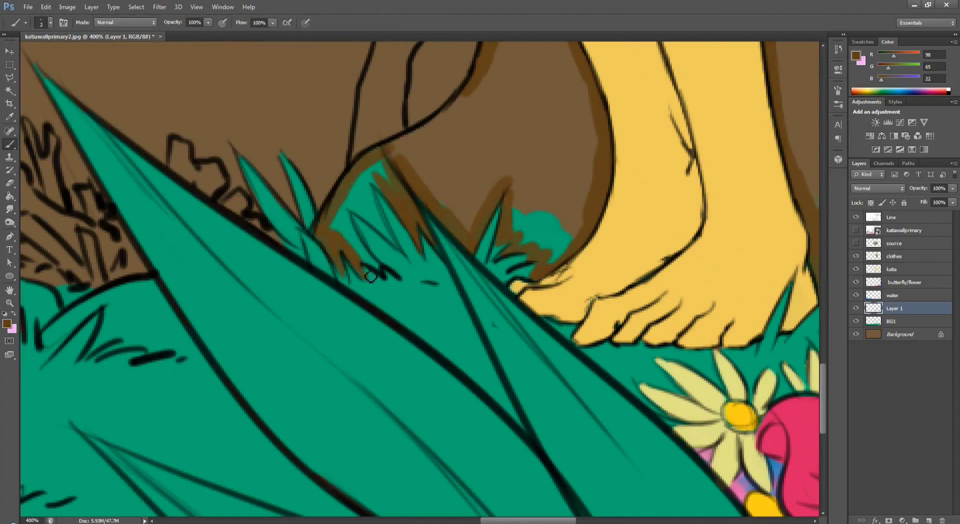
{"action": "key", "text": "bracketright"}
{"action": "key", "text": "bracketright"}
{"action": "key", "text": "bracketright"}
{"action": "key", "text": "bracketright"}
{"action": "left_click_drag", "start_coordinate": [370, 277], "coordinate": [346, 207]}
{"action": "scroll", "coordinate": [387, 179], "scroll_direction": "down", "scroll_amount": 3}
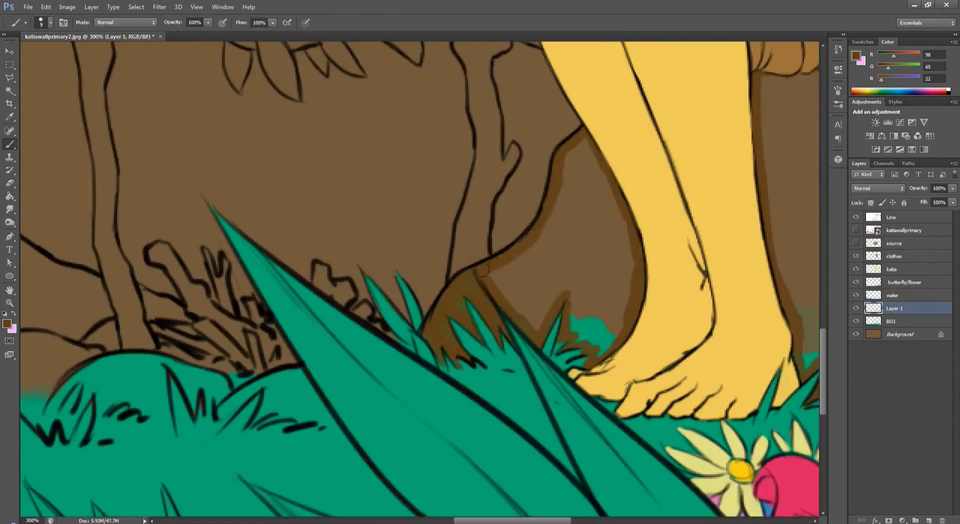
{"action": "key", "text": "w"}
{"action": "left_click", "coordinate": [137, 6]}
Recolour the rock a lighter, desaturated blue-grey with Hue/Saturation
{"action": "mouse_move", "coordinate": [200, 117]}
{"action": "key", "text": "Escape"}
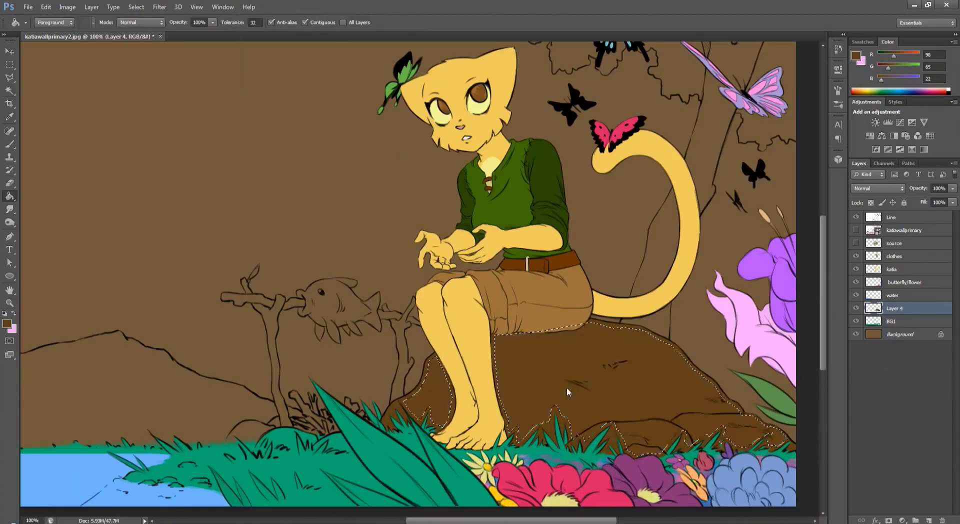
{"action": "scroll", "coordinate": [630, 314], "scroll_direction": "down", "scroll_amount": 1}
{"action": "scroll", "coordinate": [630, 314], "scroll_direction": "up", "scroll_amount": 4}
{"action": "key", "text": "b"}
{"action": "scroll", "coordinate": [631, 314], "scroll_direction": "down", "scroll_amount": 3}
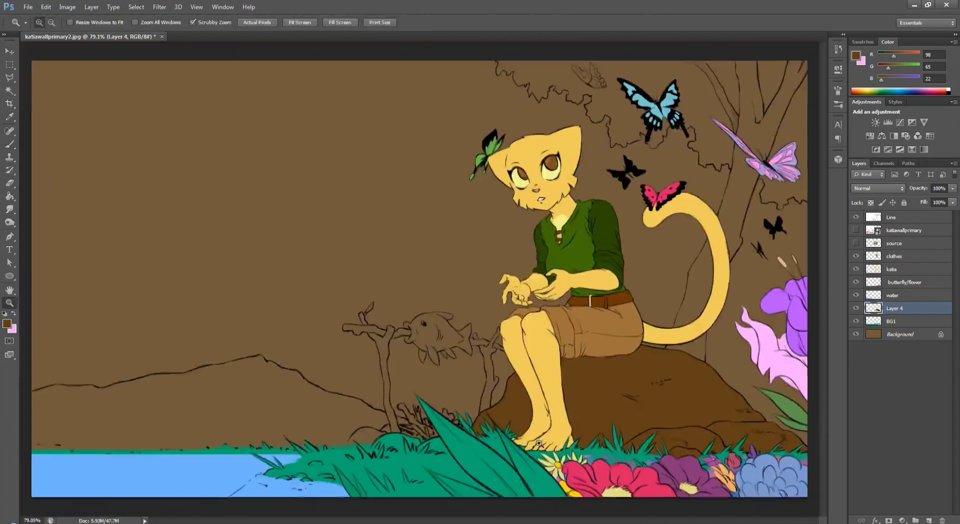
{"action": "scroll", "coordinate": [631, 314], "scroll_direction": "up", "scroll_amount": 1}
{"action": "scroll", "coordinate": [630, 314], "scroll_direction": "down", "scroll_amount": 2}
{"action": "key", "text": "ctrl+u"}
{"action": "mouse_move", "coordinate": [243, 262]}
{"action": "left_mouse_down"}
{"action": "mouse_move", "coordinate": [258, 269]}
{"action": "mouse_move", "coordinate": [252, 263]}
{"action": "left_mouse_up"}
{"action": "left_click_drag", "start_coordinate": [242, 215], "coordinate": [198, 243]}
{"action": "key", "text": "Return"}
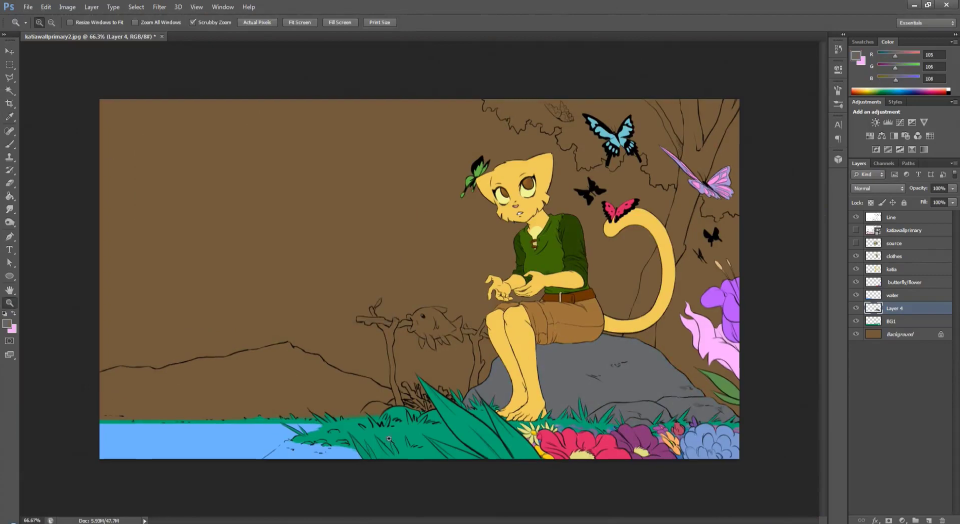
Paint grey pebbles in the grass and grey over the rock's teal patch on Layer 4
{"action": "scroll", "coordinate": [335, 430], "scroll_direction": "up", "scroll_amount": 3}
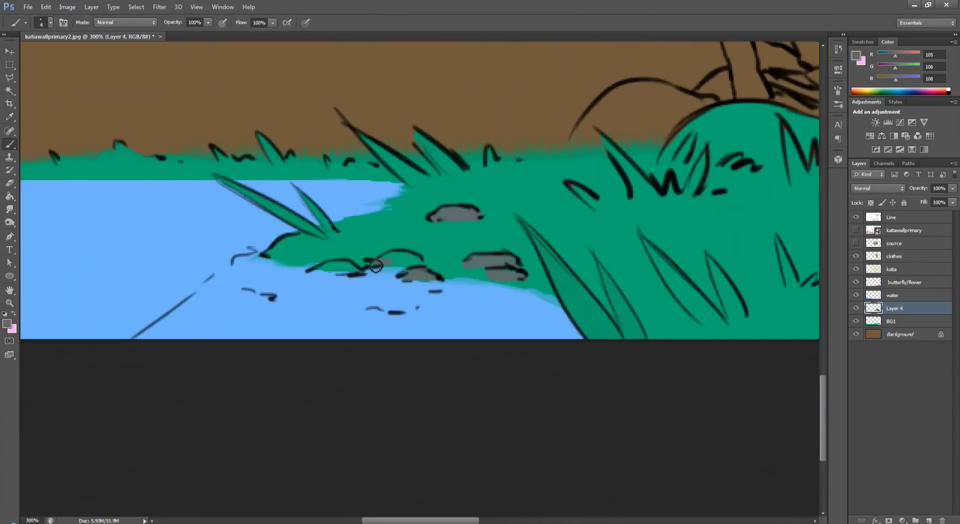
{"action": "left_click", "coordinate": [366, 237], "text": "ctrl"}
{"action": "key", "text": "x"}
{"action": "scroll", "coordinate": [366, 237], "scroll_direction": "right", "scroll_amount": 8}
{"action": "scroll", "coordinate": [367, 237], "scroll_direction": "up", "scroll_amount": 3}
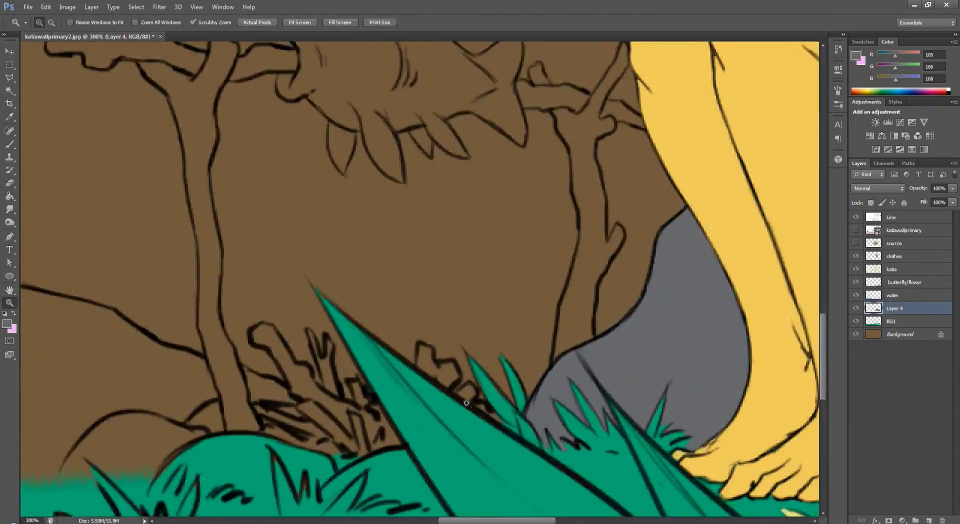
{"action": "left_click", "coordinate": [411, 364], "text": "alt"}
{"action": "key", "text": "x"}
{"action": "left_click", "coordinate": [404, 334], "text": "ctrl"}
{"action": "left_click_drag", "start_coordinate": [272, 284], "coordinate": [252, 320]}
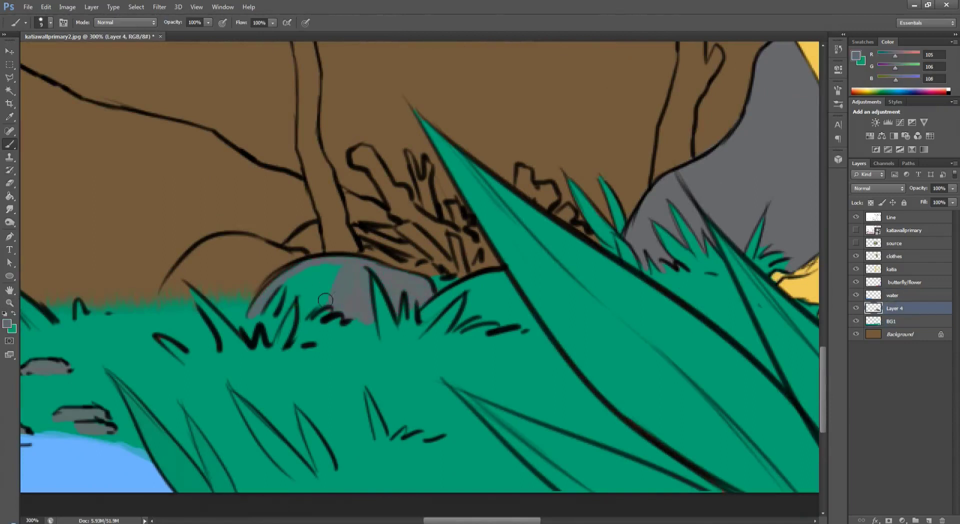
{"action": "left_click_drag", "start_coordinate": [325, 300], "coordinate": [337, 268]}
Zoom out to the whole picture and bring up Hue/Saturation for BG1
{"action": "key", "text": "z"}
{"action": "key", "text": "ctrl+minus"}
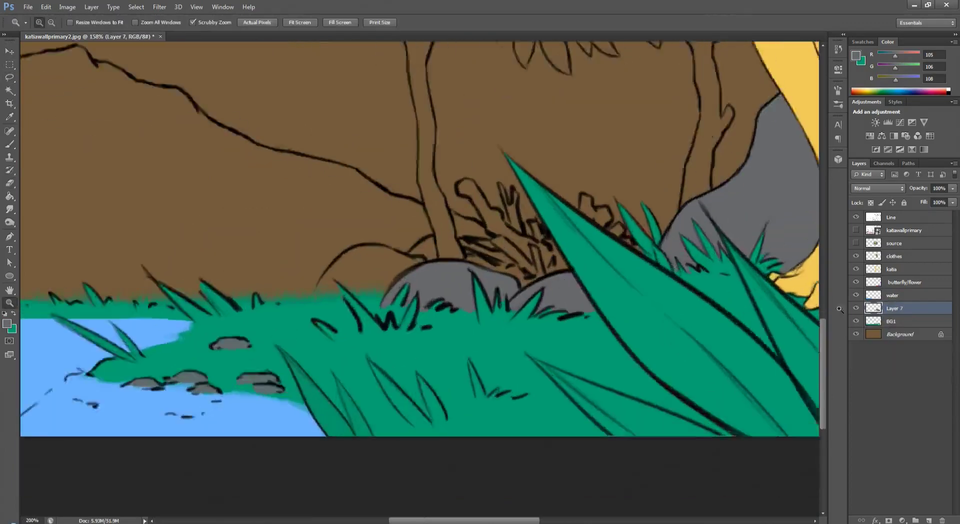
{"action": "key", "text": "ctrl+minus"}
{"action": "key", "text": "ctrl+0"}
{"action": "key", "text": "i"}
{"action": "key", "text": "alt+bracketleft"}
{"action": "key", "text": "ctrl+u"}
Apply Saturation +39 and Lightness -11 to BG1 and add a new layer
{"action": "left_click_drag", "start_coordinate": [244, 262], "coordinate": [238, 261]}
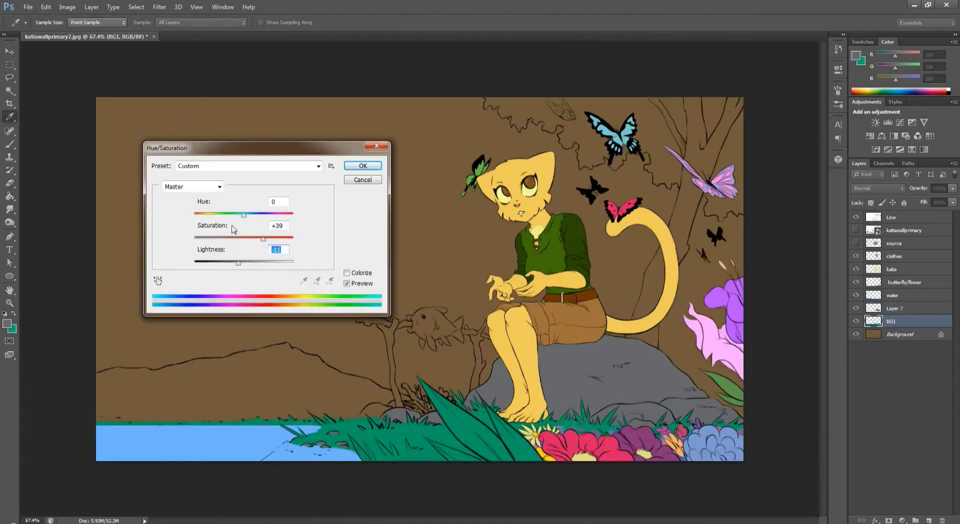
{"action": "key", "text": "Return"}
{"action": "key", "text": "b"}
{"action": "key", "text": "ctrl+1"}
{"action": "key", "text": "ctrl+shift+alt+n"}
Paint grey textured rocks along the lower-left shoreline with a 45 px preset brush
{"action": "scroll", "coordinate": [421, 250], "scroll_direction": "down", "scroll_amount": 1}
{"action": "left_click", "coordinate": [50, 22]}
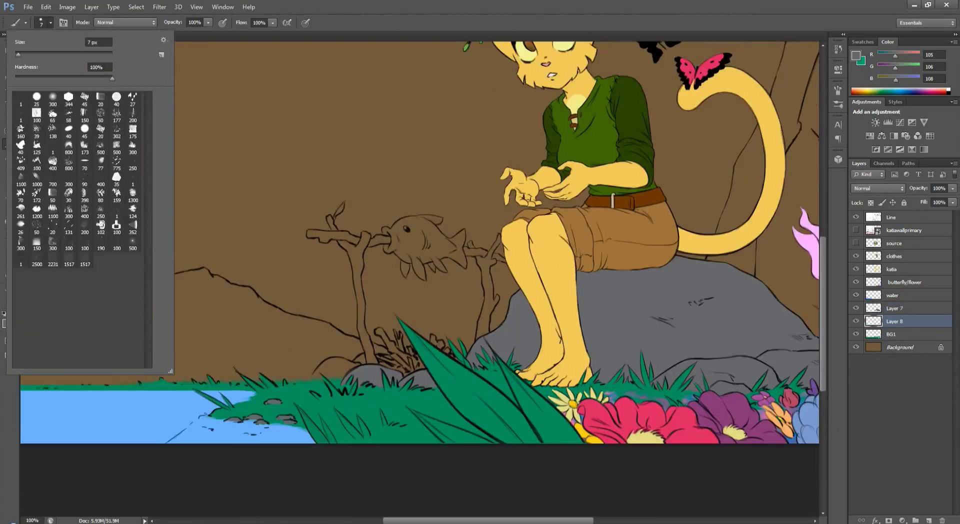
{"action": "double_click", "coordinate": [65, 183]}
{"action": "key", "text": "F5"}
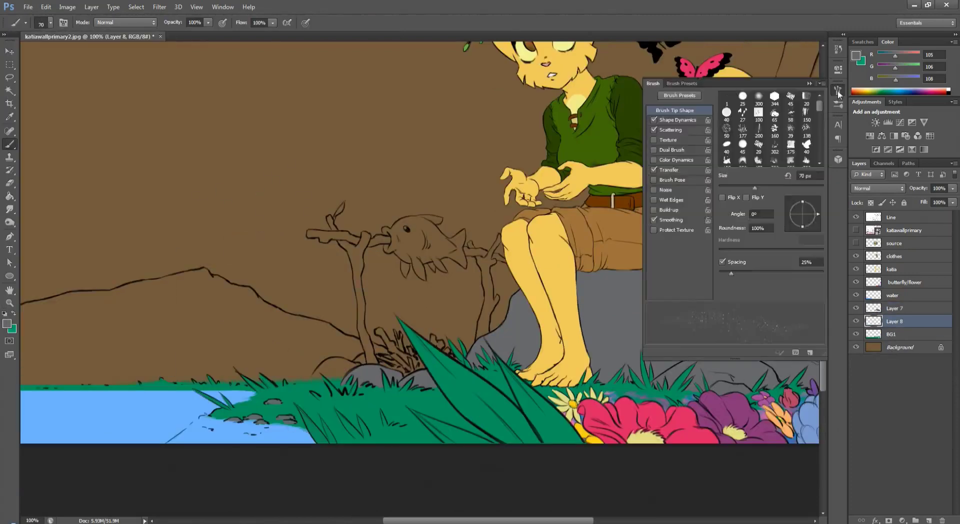
{"action": "left_click", "coordinate": [682, 83]}
{"action": "scroll", "coordinate": [701, 225], "scroll_direction": "down", "scroll_amount": 5}
{"action": "key", "text": "bracketright"}
{"action": "key", "text": "bracketright"}
{"action": "key", "text": "ctrl+bracketright"}
{"action": "key", "text": "ctrl+bracketright"}
{"action": "left_click_drag", "start_coordinate": [175, 436], "coordinate": [309, 427]}
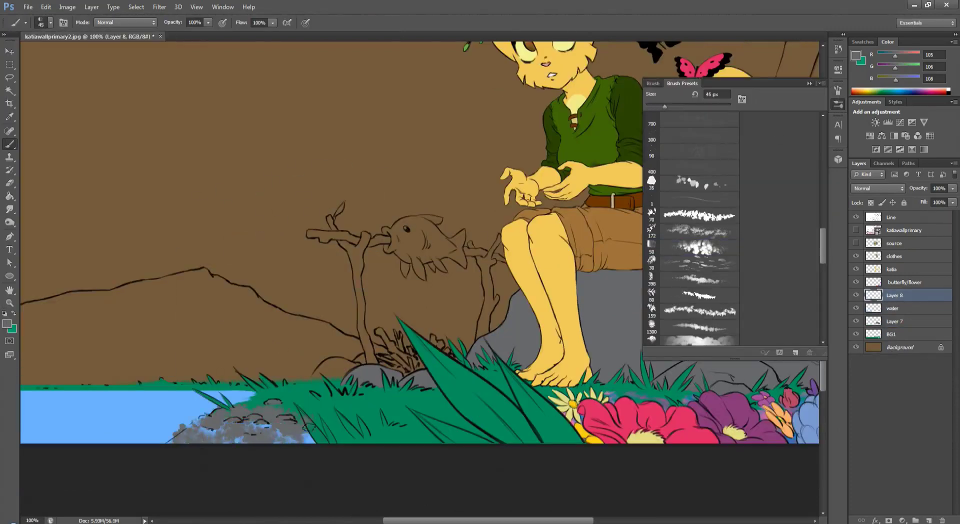
{"action": "key", "text": "ctrl+plus"}
{"action": "left_click_drag", "start_coordinate": [360, 320], "coordinate": [495, 310]}
{"action": "left_click_drag", "start_coordinate": [370, 345], "coordinate": [500, 313]}
Softly erase the rocks' lower edge into the water at 20% eraser strength
{"action": "key", "text": "e"}
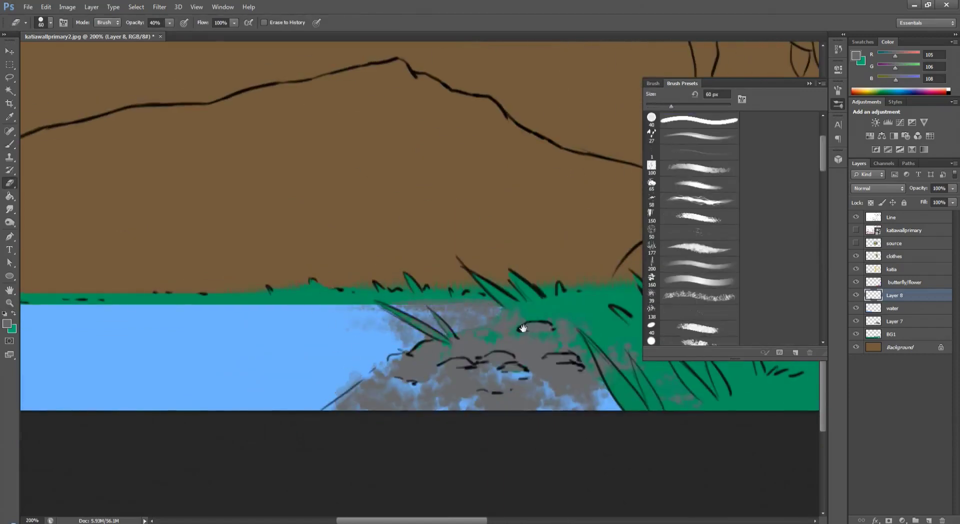
{"action": "left_click_drag", "start_coordinate": [523, 329], "coordinate": [357, 288]}
{"action": "key", "text": "0"}
{"action": "key", "text": "bracketleft"}
{"action": "key", "text": "bracketleft"}
{"action": "key", "text": "bracketleft"}
{"action": "key", "text": "bracketleft"}
{"action": "key", "text": "bracketleft"}
{"action": "key", "text": "bracketleft"}
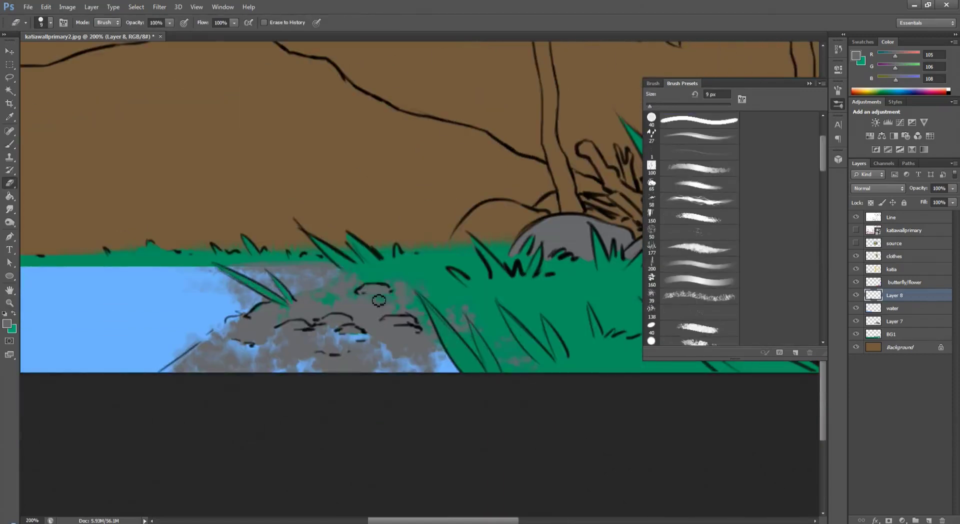
{"action": "key", "text": "2"}
{"action": "key", "text": "bracketright"}
{"action": "key", "text": "bracketright"}
{"action": "key", "text": "bracketright"}
{"action": "key", "text": "bracketright"}
{"action": "key", "text": "bracketright"}
{"action": "key", "text": "bracketright"}
{"action": "key", "text": "bracketright"}
{"action": "key", "text": "bracketright"}
{"action": "key", "text": "bracketright"}
{"action": "key", "text": "bracketright"}
{"action": "key", "text": "bracketright"}
{"action": "key", "text": "bracketright"}
{"action": "key", "text": "bracketright"}
{"action": "key", "text": "bracketright"}
{"action": "mouse_move", "coordinate": [180, 350]}
{"action": "left_mouse_down"}
{"action": "mouse_move", "coordinate": [250, 355]}
{"action": "mouse_move", "coordinate": [162, 289]}
{"action": "left_mouse_up"}
{"action": "key", "text": "z"}
{"action": "key", "text": "ctrl+0"}
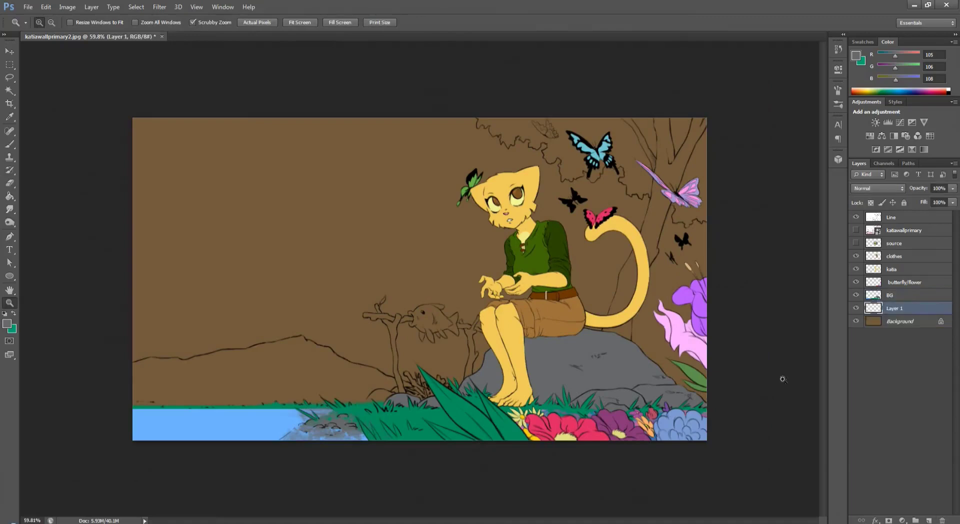
Shift the tree trunk to a slightly darker olive-brown in Hue/Saturation
{"action": "key", "text": "b"}
{"action": "scroll", "coordinate": [663, 161], "scroll_direction": "up", "scroll_amount": 4}
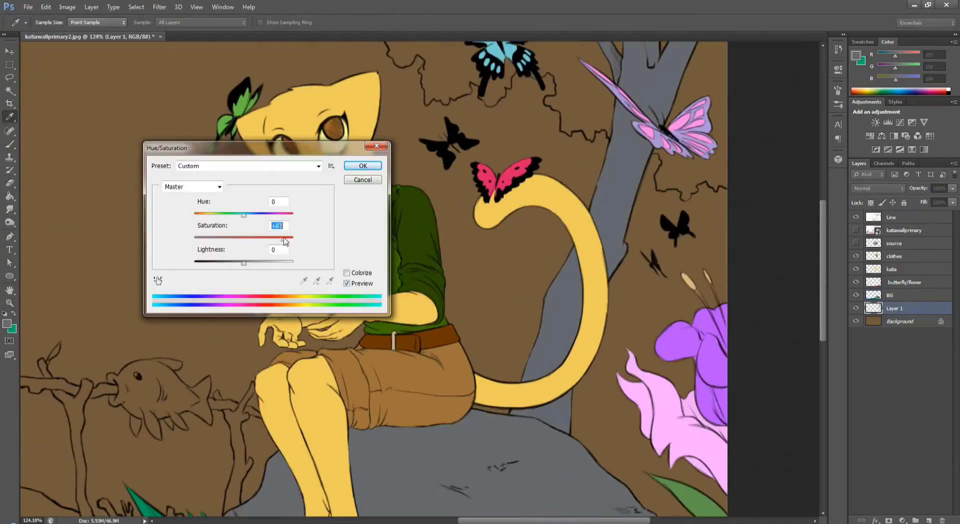
{"action": "mouse_move", "coordinate": [225, 214]}
{"action": "left_mouse_down"}
{"action": "mouse_move", "coordinate": [248, 221]}
{"action": "mouse_move", "coordinate": [207, 214]}
{"action": "left_mouse_up"}
{"action": "left_click_drag", "start_coordinate": [219, 239], "coordinate": [252, 238]}
{"action": "left_click_drag", "start_coordinate": [244, 262], "coordinate": [235, 264]}
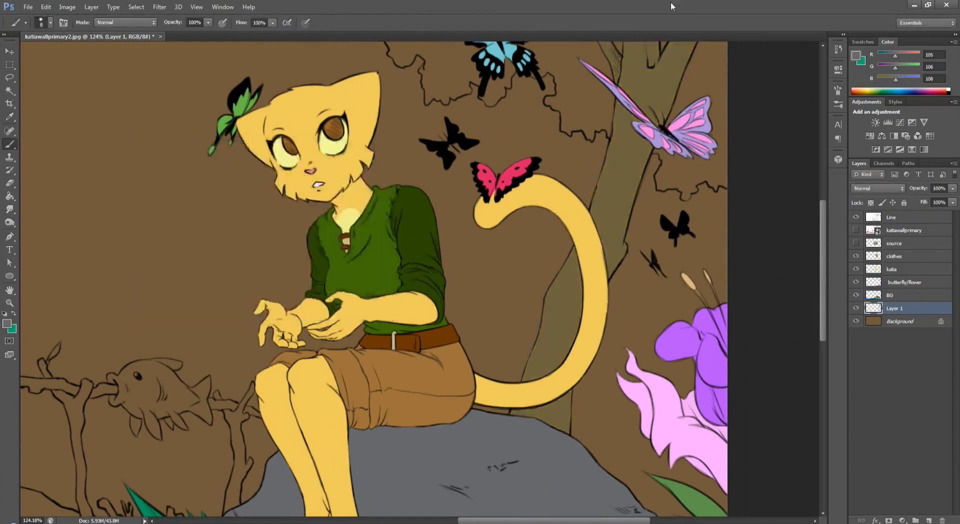
Rename the mountain layer BG2 and adjust its lightness toward grey
{"action": "key", "text": "z"}
{"action": "left_click_drag", "start_coordinate": [671, 1], "coordinate": [534, 4]}
{"action": "double_click", "coordinate": [889, 309]}
{"action": "type", "text": "BHG"}
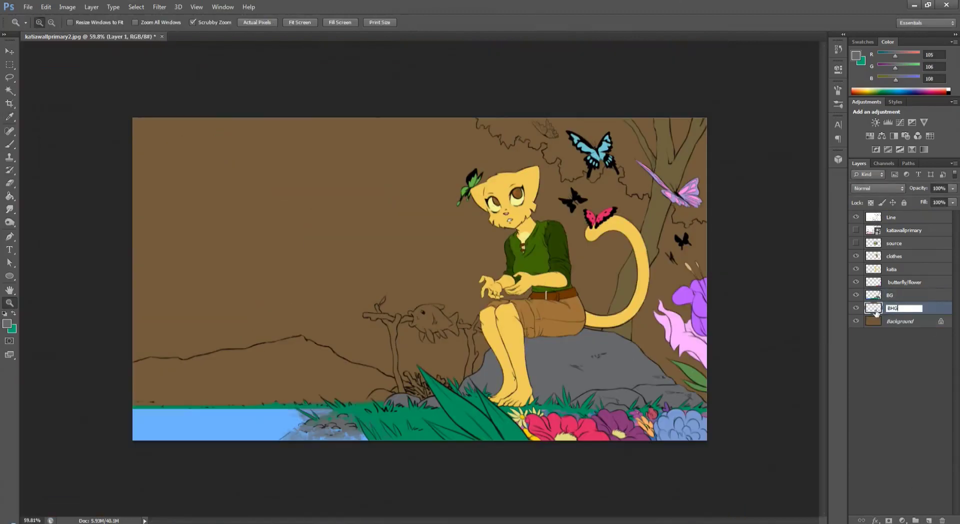
{"action": "left_click", "coordinate": [136, 7]}
{"action": "key", "text": "ctrl+u"}
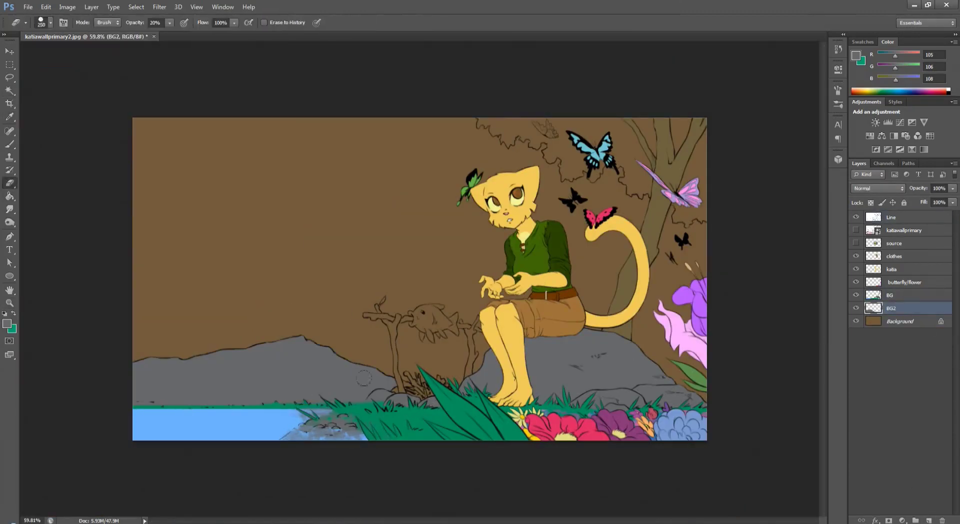
{"action": "left_click_drag", "start_coordinate": [243, 262], "coordinate": [250, 263]}
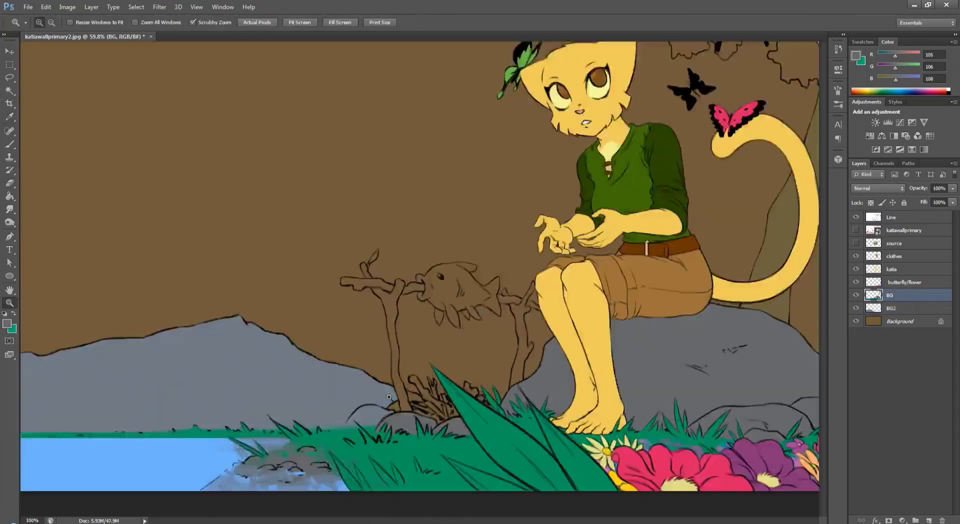
{"action": "scroll", "coordinate": [464, 314], "scroll_direction": "up", "scroll_amount": 5}
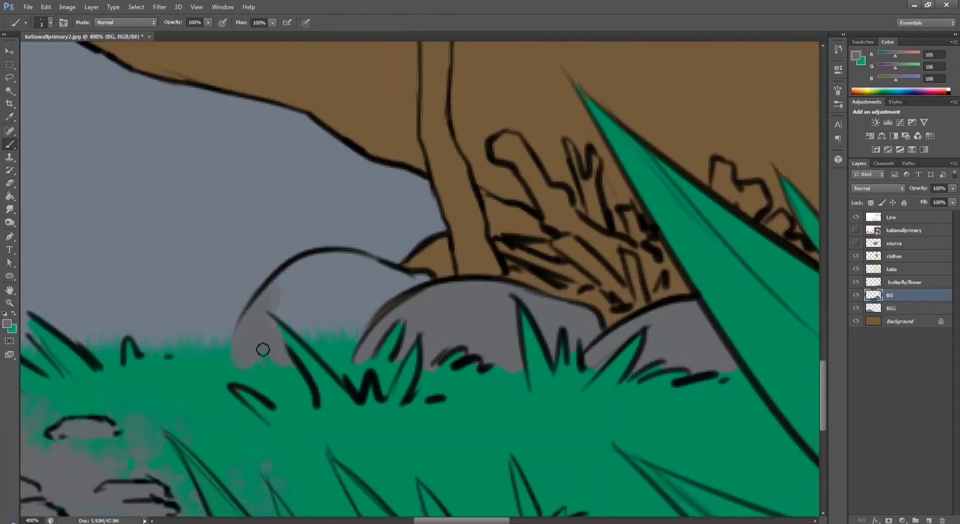
Fill the gaps and lighter patch inside the rock outline with grey
{"action": "left_click_drag", "start_coordinate": [263, 349], "coordinate": [401, 280]}
{"action": "key", "text": "bracketright"}
{"action": "key", "text": "bracketright"}
{"action": "key", "text": "bracketright"}
{"action": "key", "text": "bracketright"}
{"action": "key", "text": "bracketright"}
{"action": "left_click_drag", "start_coordinate": [324, 337], "coordinate": [371, 285]}
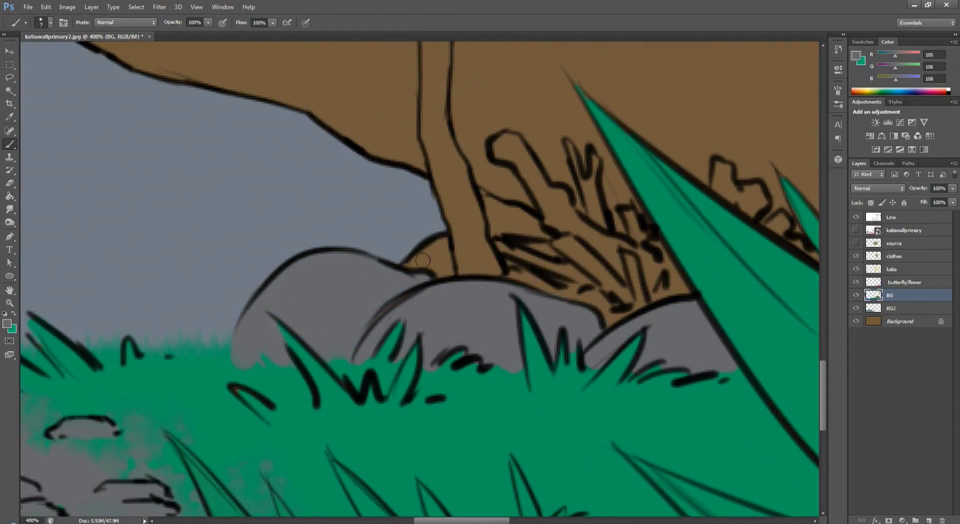
Add a grey-filled layer below BG2 and Colorize it red to tint the sky
{"action": "left_click", "coordinate": [891, 310]}
{"action": "key", "text": "z"}
{"action": "key", "text": "ctrl+minus"}
{"action": "key", "text": "ctrl+minus"}
{"action": "key", "text": "ctrl+minus"}
{"action": "key", "text": "ctrl+minus"}
{"action": "key", "text": "ctrl+minus"}
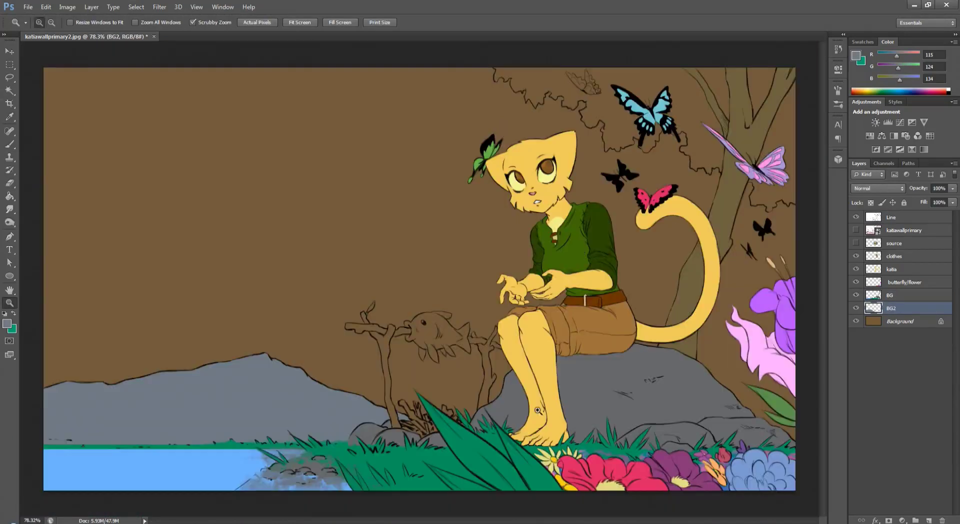
{"action": "left_click", "coordinate": [929, 520], "text": "ctrl"}
{"action": "key", "text": "alt+BackSpace"}
{"action": "key", "text": "ctrl+u"}
{"action": "left_click", "coordinate": [337, 330]}
Tint the sky fill reddish and apply the red sky colour
{"action": "left_click_drag", "start_coordinate": [235, 157], "coordinate": [669, 298]}
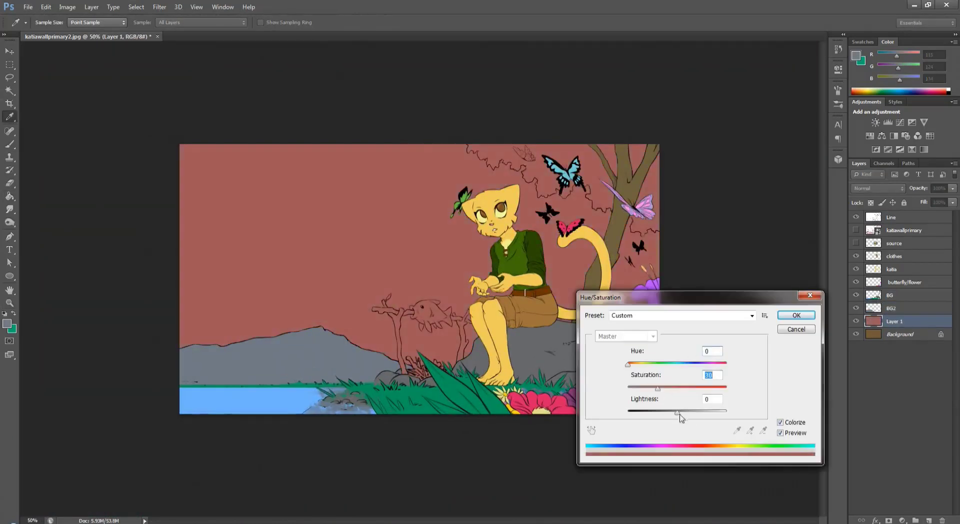
{"action": "left_click_drag", "start_coordinate": [651, 363], "coordinate": [633, 369]}
{"action": "key", "text": "Return"}
Paint the sun disc and colorize it to near-white
{"action": "key", "text": "g"}
{"action": "key", "text": "b"}
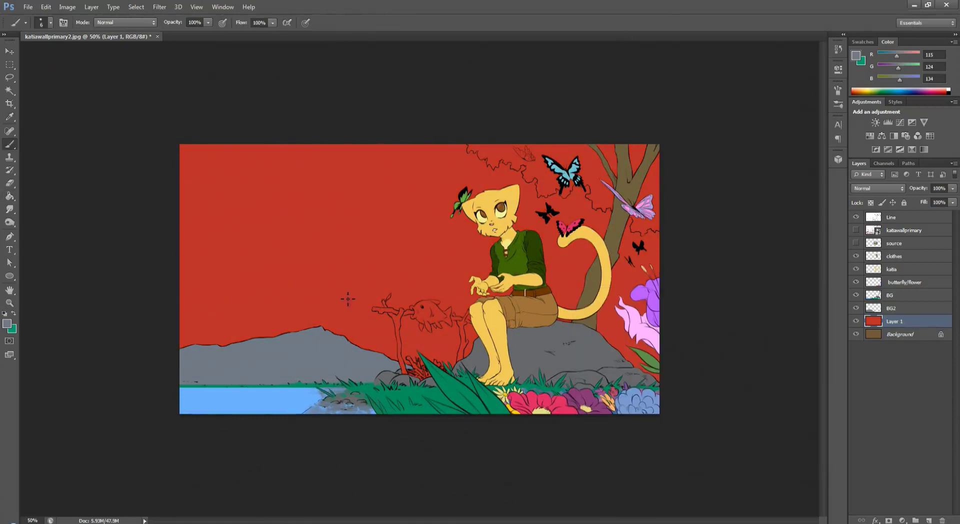
{"action": "key", "text": "x"}
{"action": "key", "text": "ctrl+alt+u"}
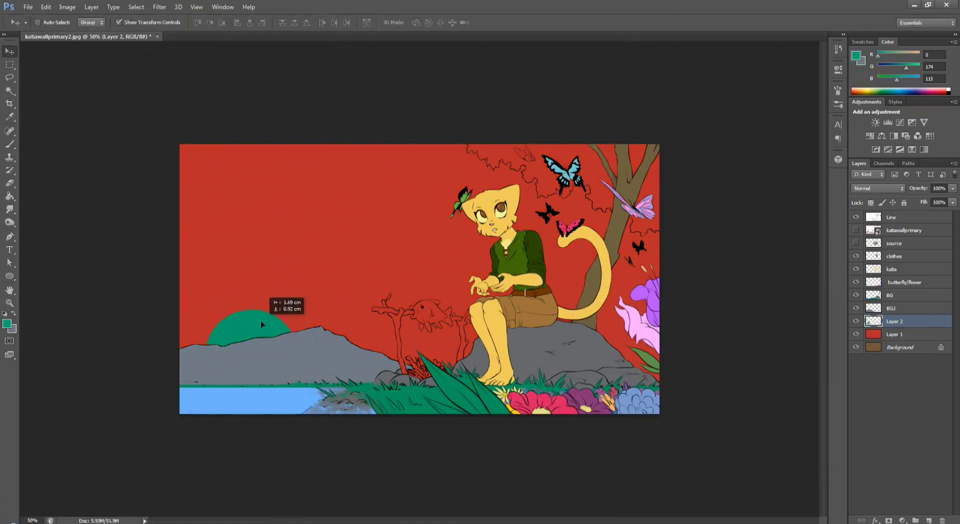
{"action": "left_click_drag", "start_coordinate": [678, 413], "coordinate": [815, 404]}
{"action": "key", "text": "Return"}
On a new layer, paint a large soft glow around the sun and turn it orange-yellow
{"action": "key", "text": "ctrl+shift+alt+n"}
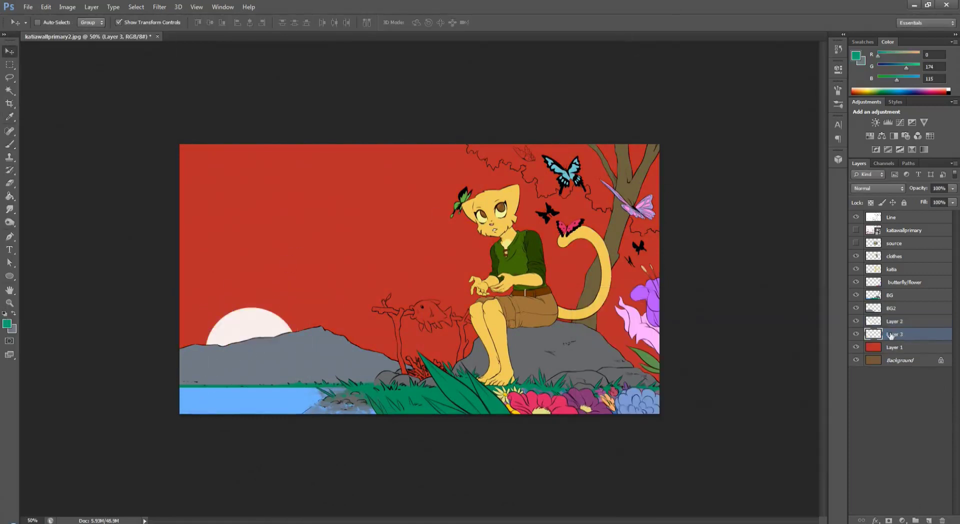
{"action": "key", "text": "b"}
{"action": "left_click", "coordinate": [45, 22]}
{"action": "key", "text": "Return"}
{"action": "left_click", "coordinate": [250, 320]}
{"action": "key", "text": "ctrl+u"}
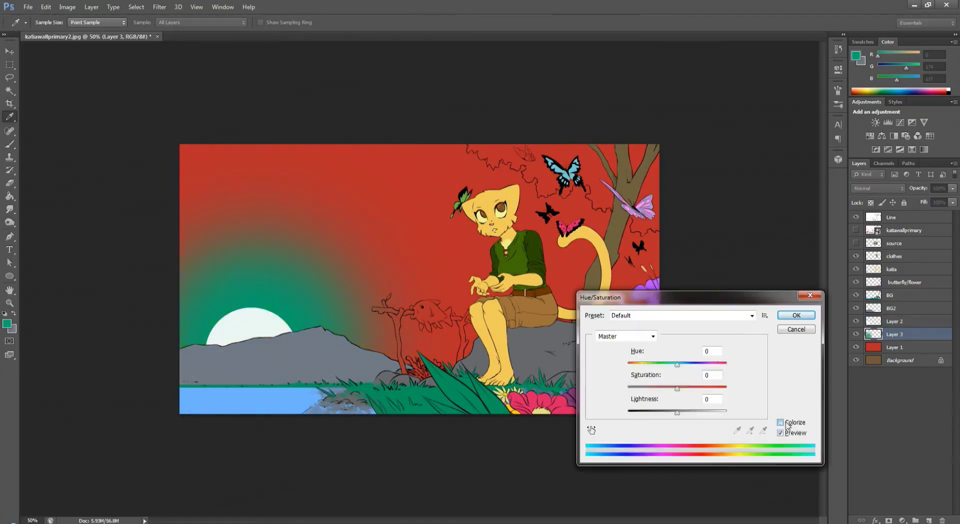
{"action": "left_click_drag", "start_coordinate": [670, 348], "coordinate": [638, 349]}
{"action": "key", "text": "Return"}
Change the sun layer's blend mode and merge the glow into it
{"action": "key", "text": "alt+bracketleft"}
{"action": "key", "text": "e"}
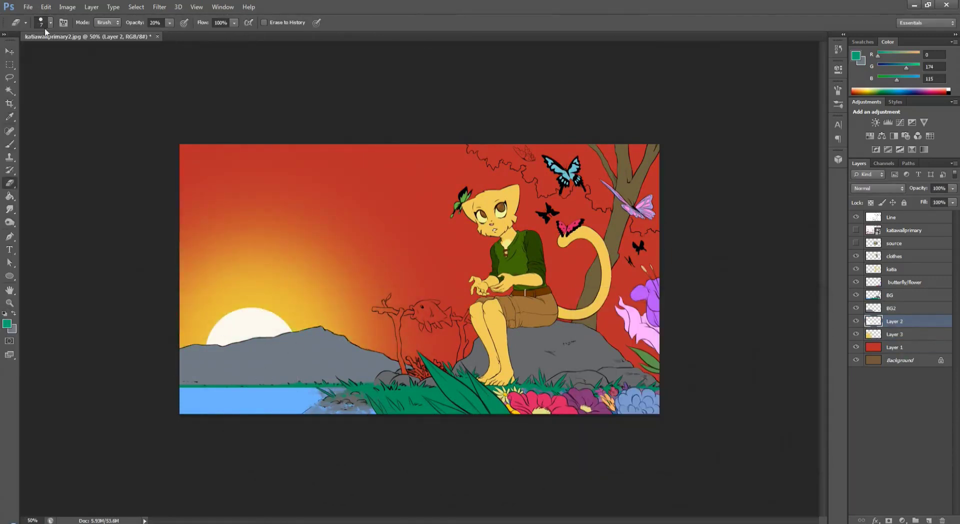
{"action": "left_click", "coordinate": [877, 188]}
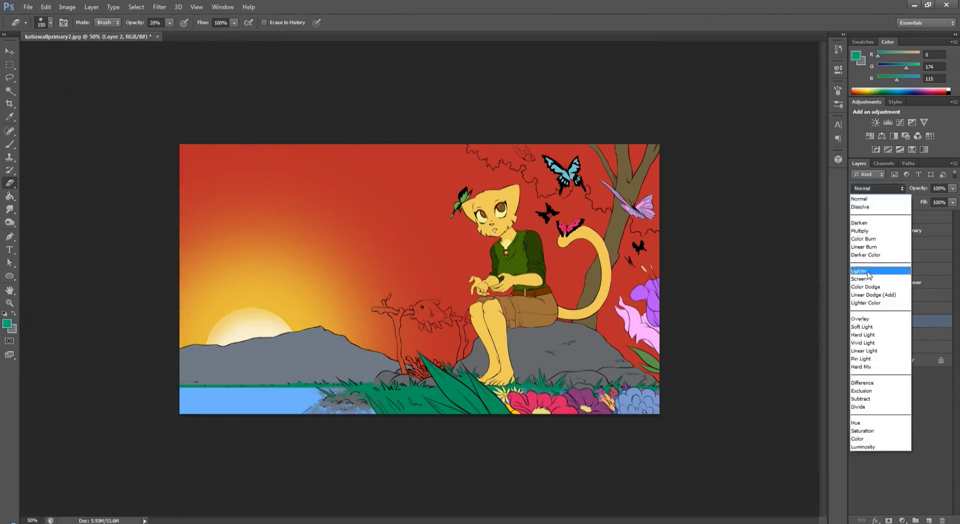
{"action": "left_click", "coordinate": [856, 299]}
{"action": "key", "text": "ctrl+e"}
{"action": "left_click", "coordinate": [10, 222]}
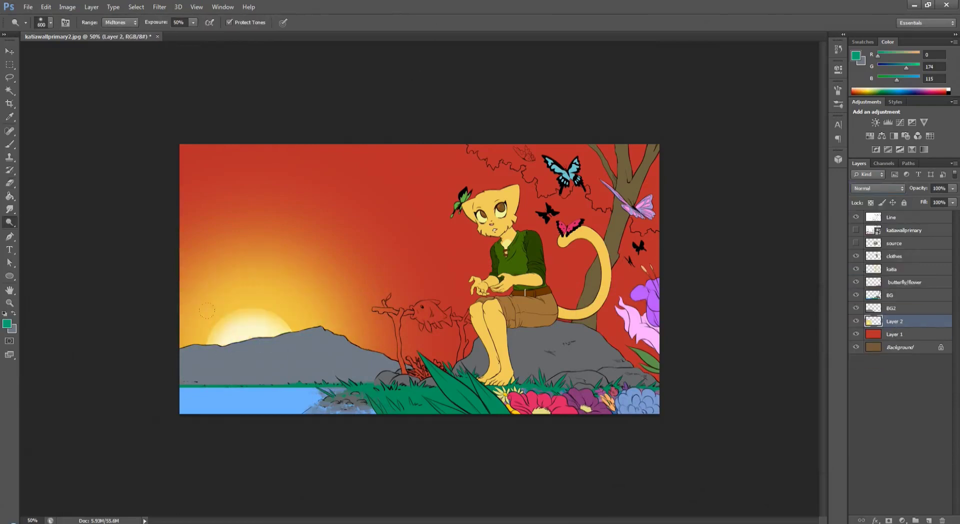
{"action": "key", "text": "b"}
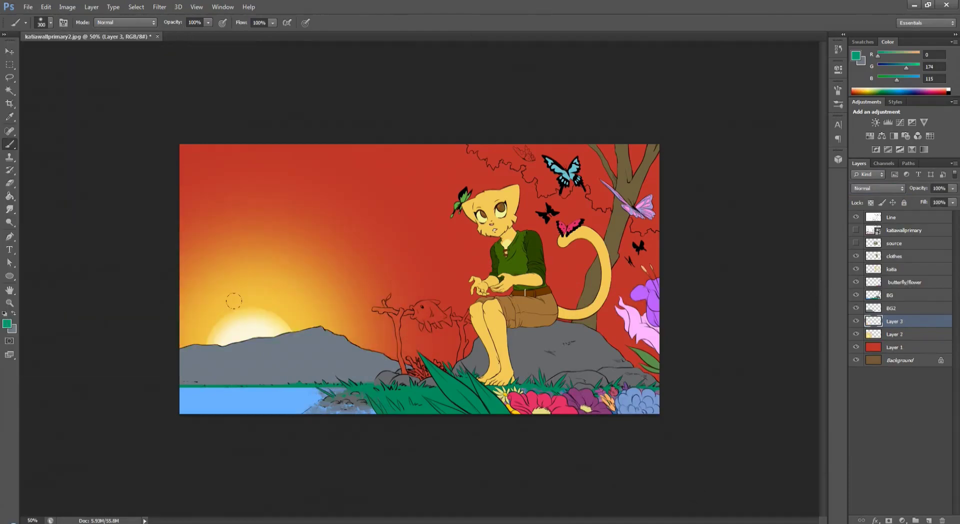
Shift the glow's hue and set it to Lighten blending at 37% opacity
{"action": "key", "text": "alt+shift+b"}
{"action": "key", "text": "ctrl+u"}
{"action": "mouse_move", "coordinate": [677, 365]}
{"action": "left_mouse_down"}
{"action": "mouse_move", "coordinate": [688, 391]}
{"action": "mouse_move", "coordinate": [650, 392]}
{"action": "mouse_move", "coordinate": [724, 413]}
{"action": "left_mouse_up"}
{"action": "key", "text": "Return"}
{"action": "key", "text": "z"}
{"action": "scroll", "coordinate": [364, 338], "scroll_direction": "down", "scroll_amount": 2}
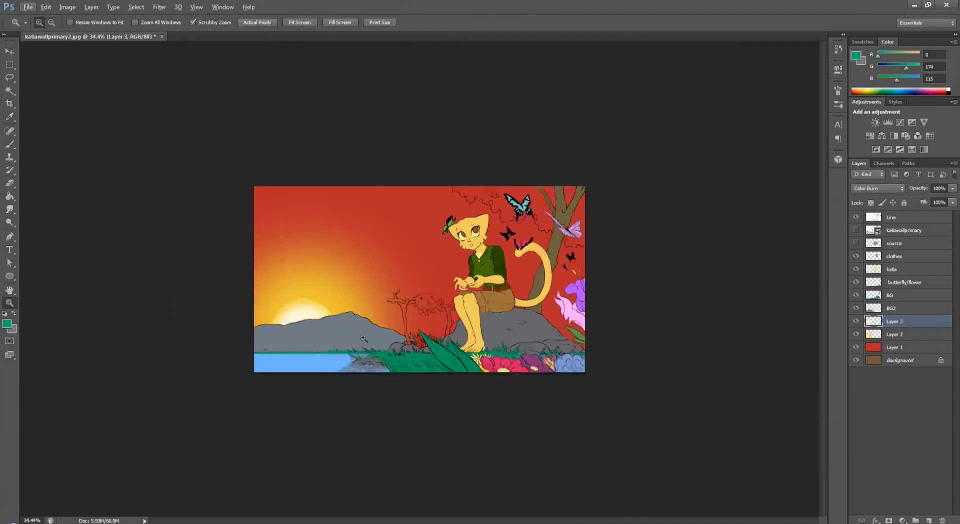
{"action": "scroll", "coordinate": [364, 339], "scroll_direction": "up", "scroll_amount": 1}
{"action": "key", "text": "alt+shift+g"}
{"action": "key", "text": "3"}
{"action": "key", "text": "7"}
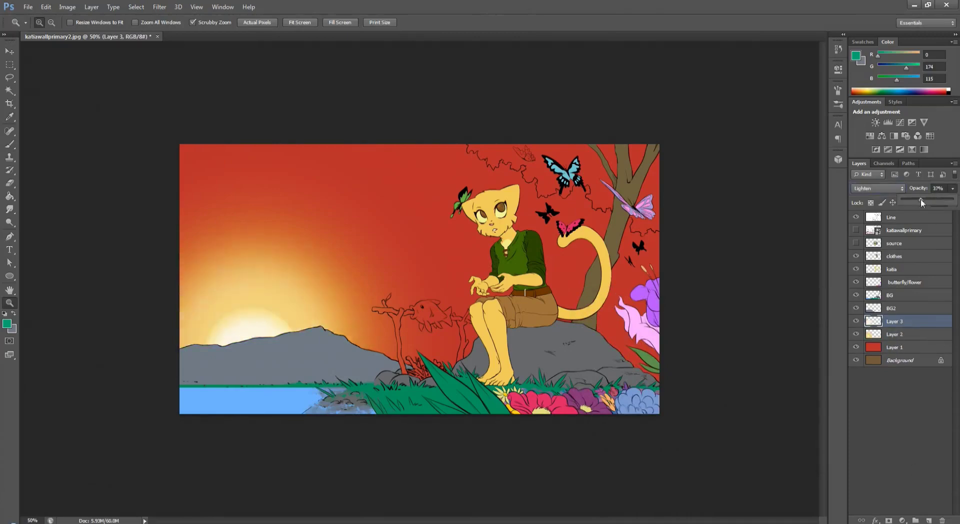
Darken the glow's lightness with Hue/Saturation
{"action": "key", "text": "ctrl+plus"}
{"action": "key", "text": "ctrl+u"}
{"action": "left_click_drag", "start_coordinate": [677, 411], "coordinate": [645, 419]}
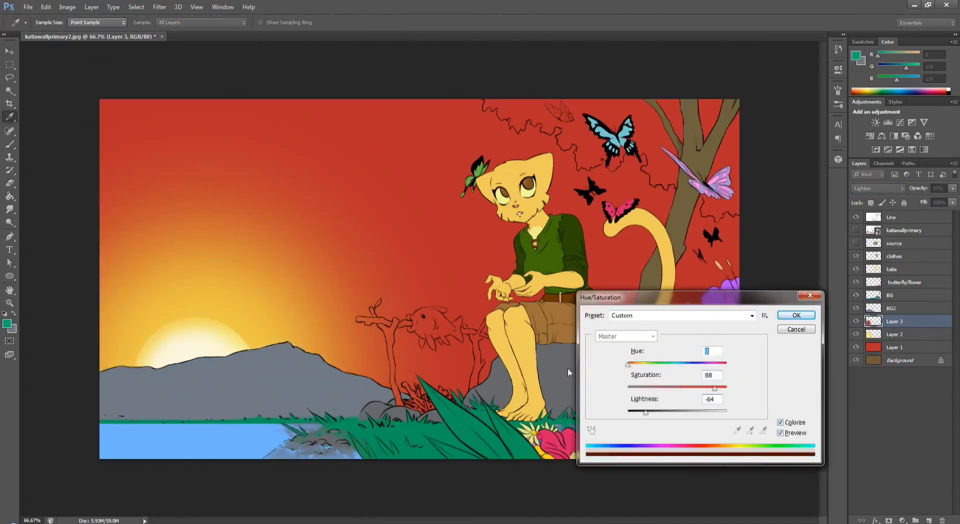
{"action": "key", "text": "Return"}
Set the glow to Overlay, then try hue 305 and lightness -99 before discarding it
{"action": "key", "text": "z"}
{"action": "key", "text": "alt+shift+o"}
{"action": "key", "text": "ctrl+u"}
{"action": "left_click_drag", "start_coordinate": [629, 365], "coordinate": [714, 388]}
{"action": "left_click_drag", "start_coordinate": [646, 413], "coordinate": [629, 413]}
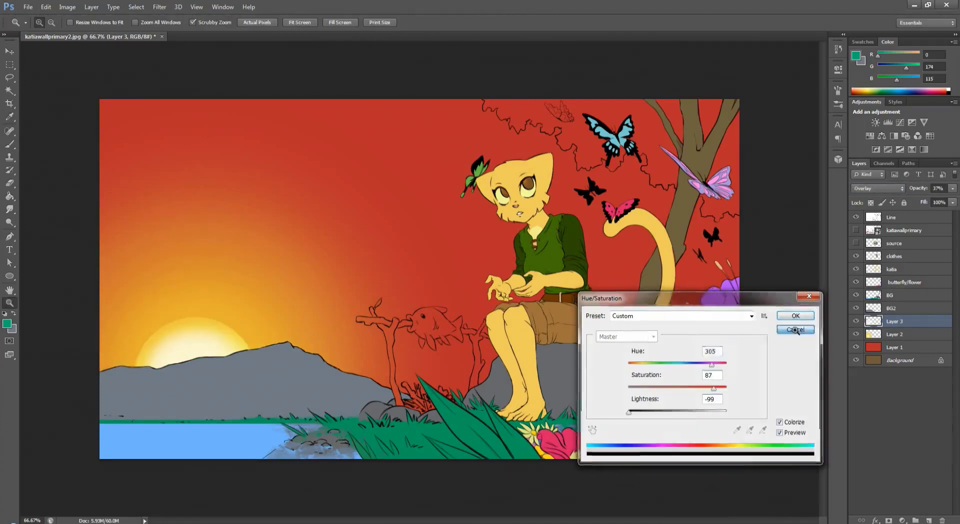
{"action": "left_click", "coordinate": [795, 330]}
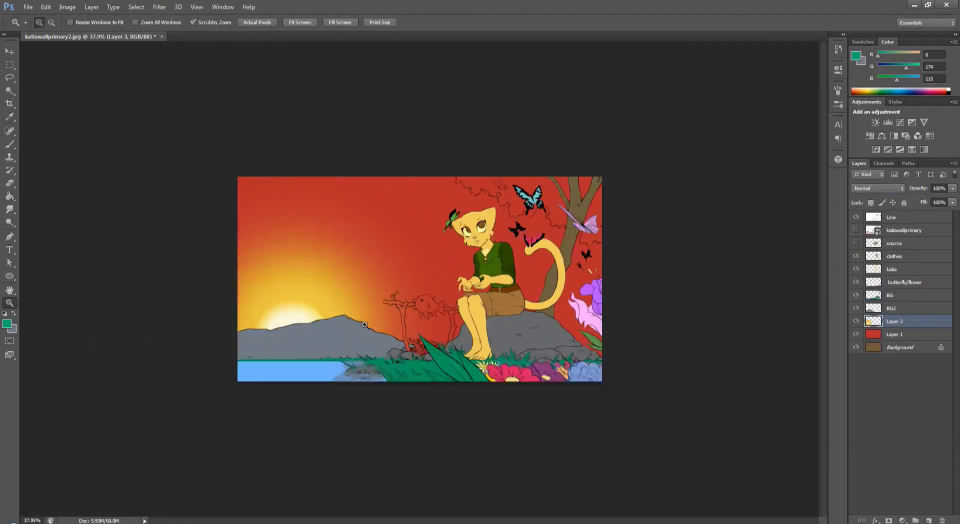
Boost the red sky's saturation and pick a large soft brush tip
{"action": "left_click_drag", "start_coordinate": [678, 388], "coordinate": [685, 388]}
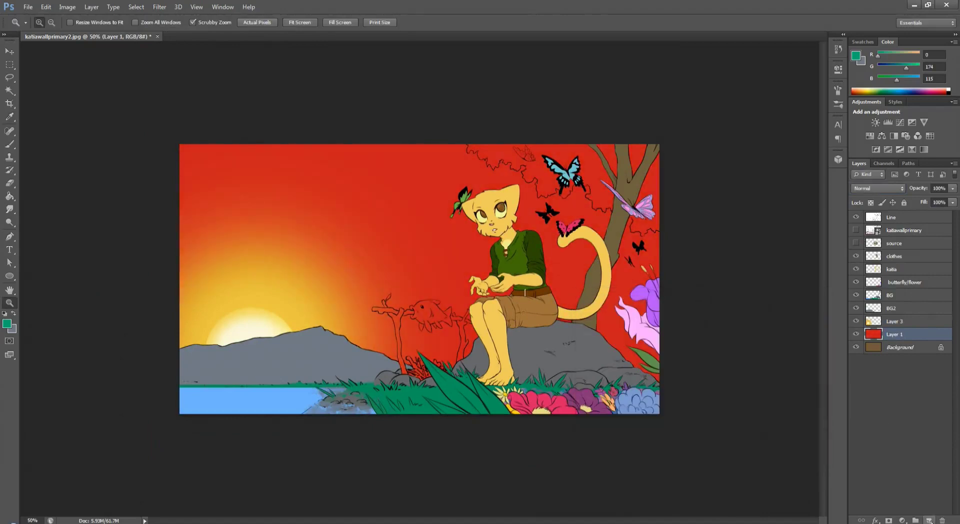
{"action": "key", "text": "b"}
{"action": "key", "text": "F5"}
{"action": "key", "text": "F5"}
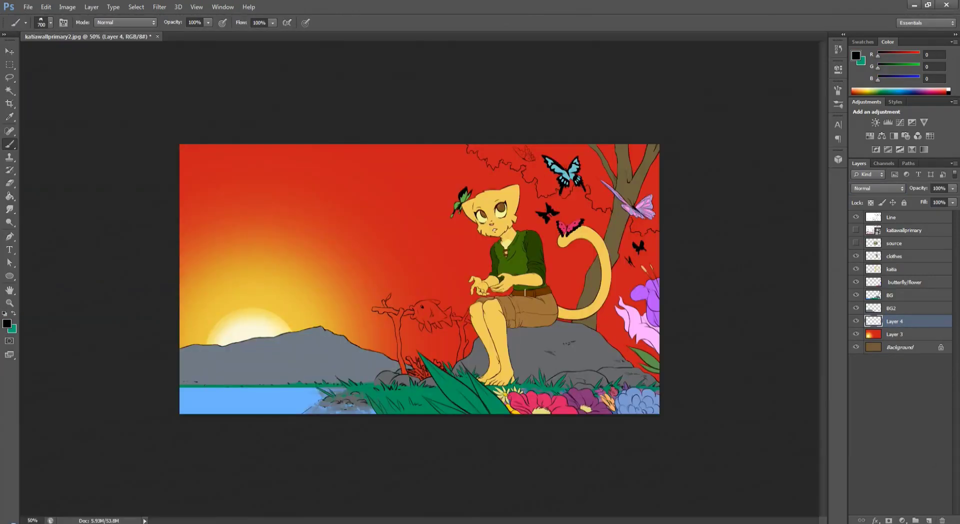
Brush dark clouds across the sky at 1500 px and colorize them orange-brown
{"action": "left_click_drag", "start_coordinate": [210, 180], "coordinate": [646, 210]}
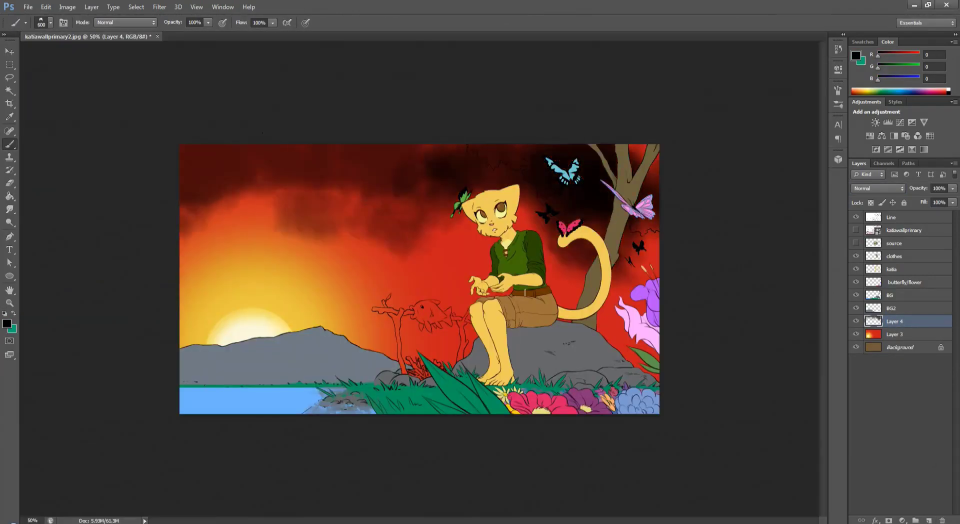
{"action": "key", "text": "bracketright"}
{"action": "key", "text": "bracketright"}
{"action": "key", "text": "bracketright"}
{"action": "key", "text": "bracketright"}
{"action": "key", "text": "bracketright"}
{"action": "key", "text": "bracketright"}
{"action": "key", "text": "bracketright"}
{"action": "key", "text": "bracketright"}
{"action": "key", "text": "bracketright"}
{"action": "mouse_move", "coordinate": [225, 215]}
{"action": "left_mouse_down"}
{"action": "mouse_move", "coordinate": [310, 210]}
{"action": "mouse_move", "coordinate": [430, 240]}
{"action": "mouse_move", "coordinate": [575, 240]}
{"action": "mouse_move", "coordinate": [440, 346]}
{"action": "left_mouse_up"}
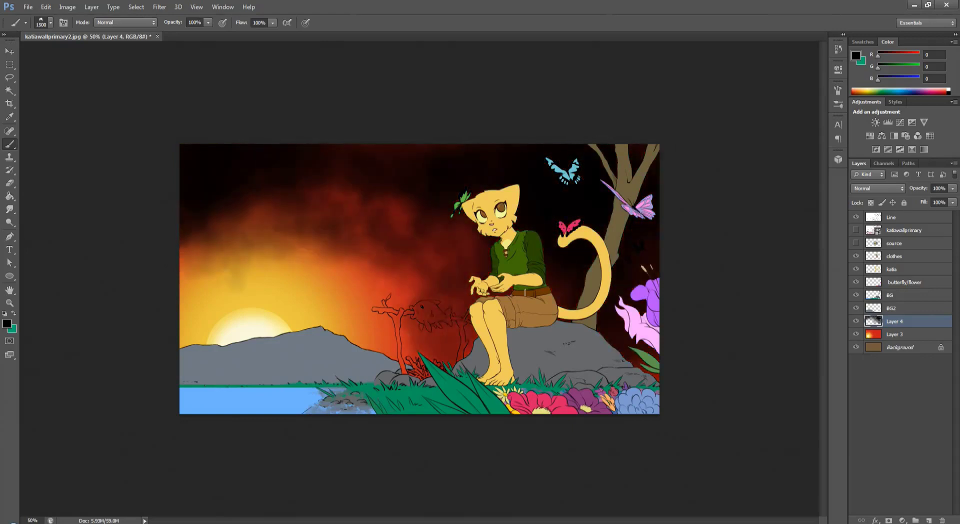
{"action": "key", "text": "ctrl+u"}
{"action": "key", "text": "alt+o"}
{"action": "left_click_drag", "start_coordinate": [635, 399], "coordinate": [637, 364]}
{"action": "left_click_drag", "start_coordinate": [689, 411], "coordinate": [685, 411]}
{"action": "key", "text": "Return"}
Merge Layer 4 and Layer 3 down and show the katiawallprimary sketch for reference
{"action": "key", "text": "e"}
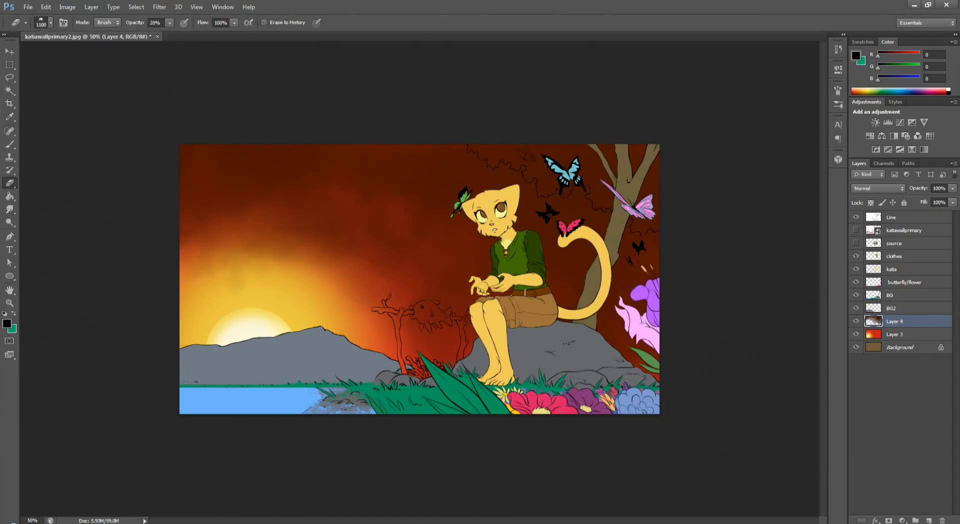
{"action": "key", "text": "z"}
{"action": "key", "text": "ctrl+e"}
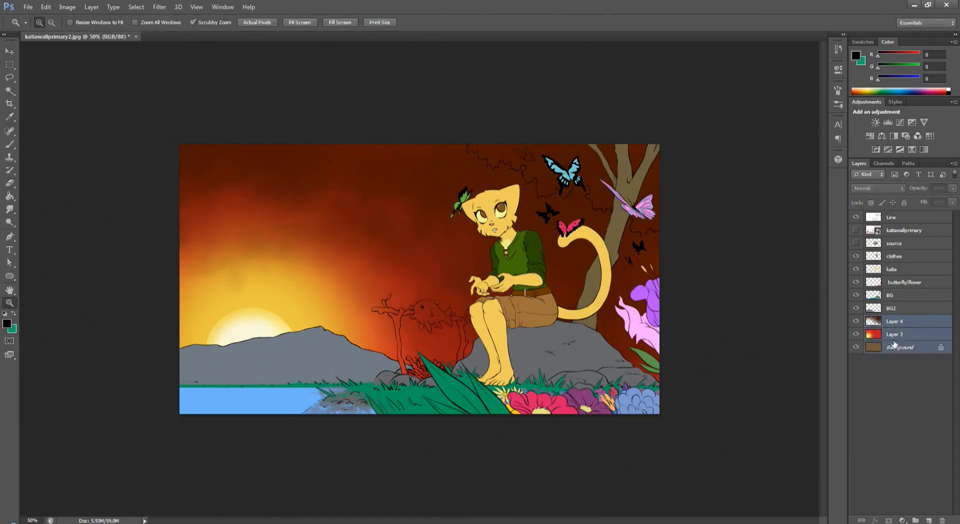
{"action": "key", "text": "ctrl+e"}
{"action": "left_click", "coordinate": [929, 520]}
{"action": "key", "text": "b"}
Paint long teal cloud streaks across the sky with a 90 px brush
{"action": "key", "text": "ctrl+plus"}
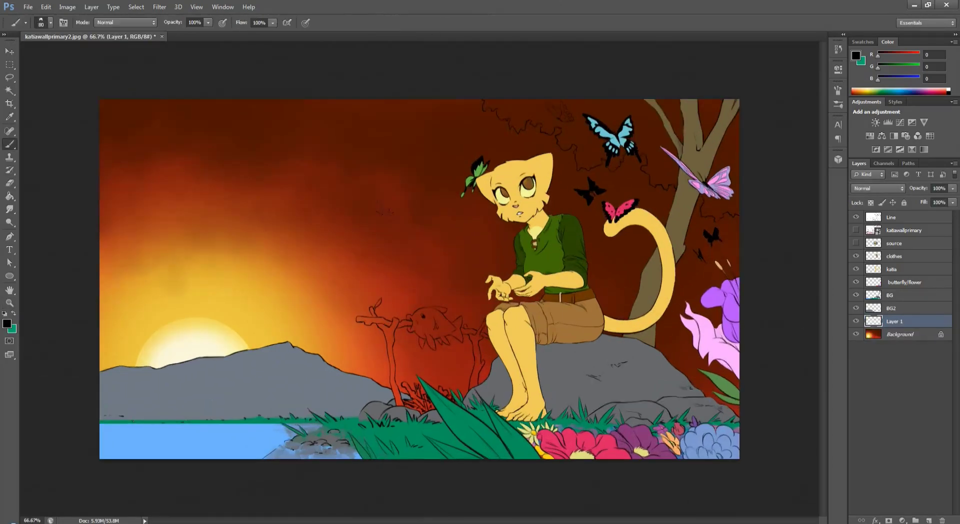
{"action": "key", "text": "x"}
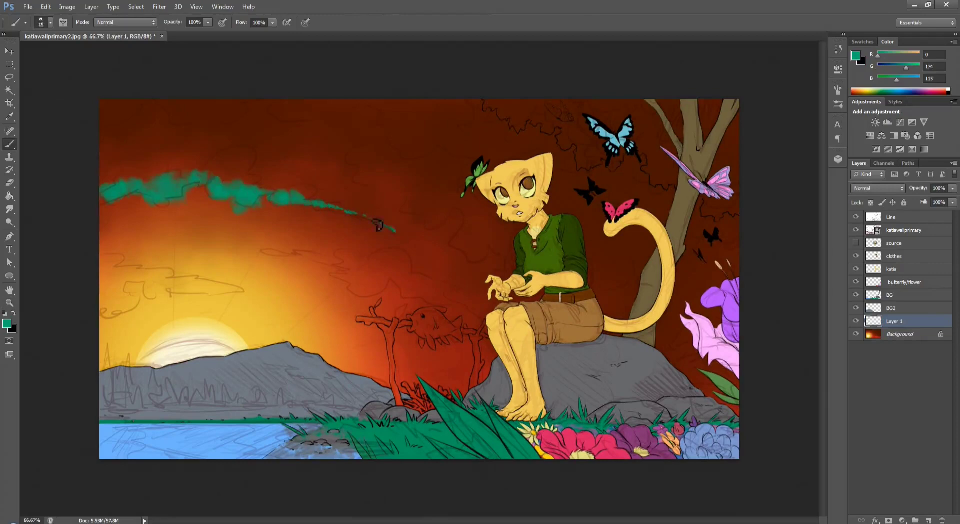
{"action": "key", "text": "bracketright"}
{"action": "key", "text": "bracketright"}
{"action": "key", "text": "bracketright"}
{"action": "mouse_move", "coordinate": [260, 105]}
{"action": "left_mouse_down"}
{"action": "mouse_move", "coordinate": [400, 180]}
{"action": "mouse_move", "coordinate": [440, 220]}
{"action": "left_mouse_up"}
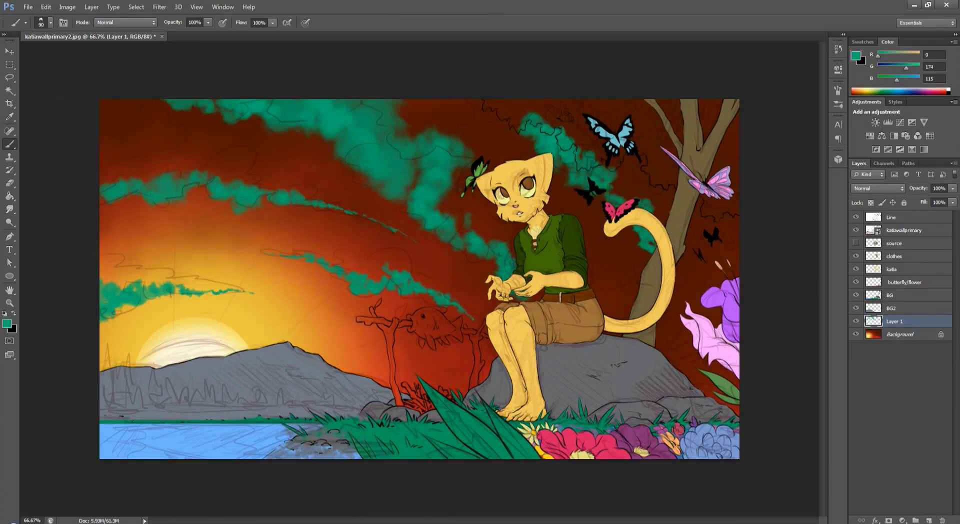
{"action": "left_click", "coordinate": [856, 230]}
Recolour the cloud streaks orange and add a new layer with a 125 px brush
{"action": "key", "text": "ctrl+u"}
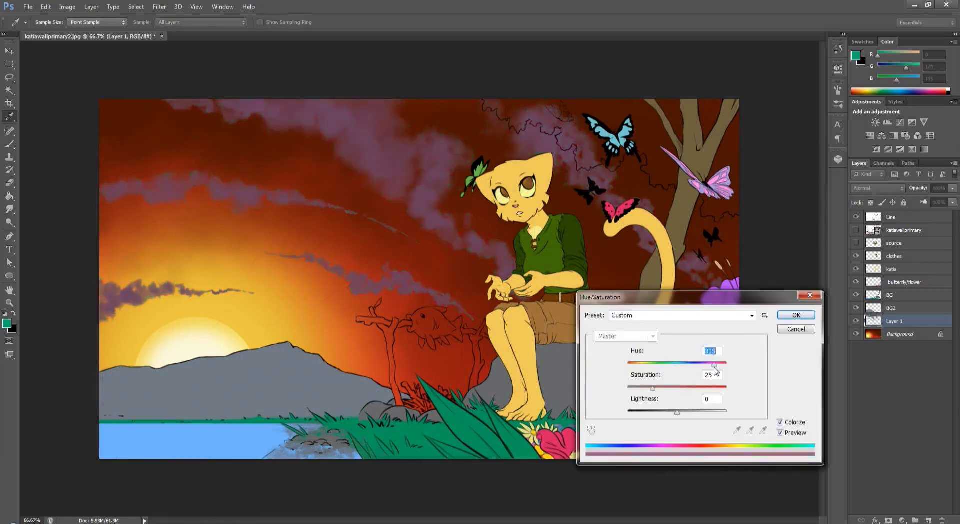
{"action": "left_click_drag", "start_coordinate": [643, 363], "coordinate": [636, 363]}
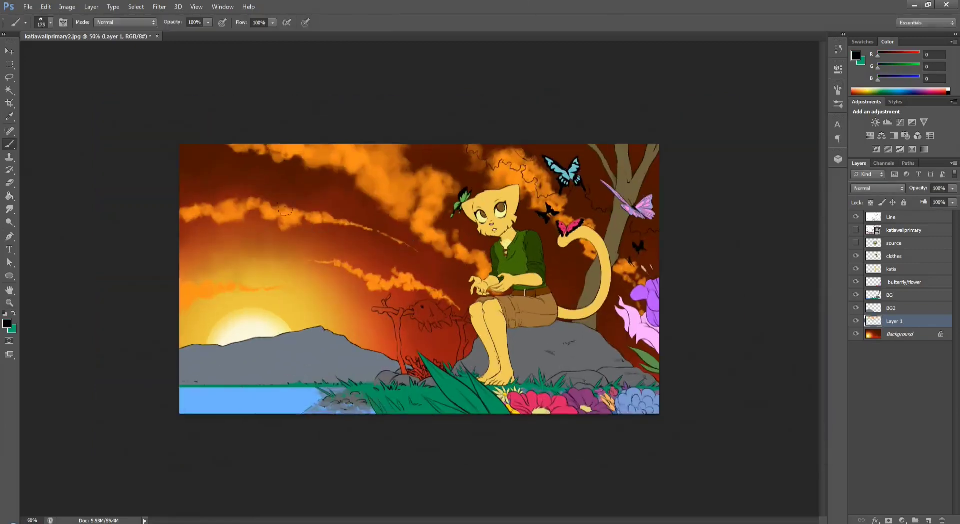
{"action": "key", "text": "ctrl+shift+alt+n"}
{"action": "key", "text": "ctrl+bracketleft"}
{"action": "key", "text": "bracketleft"}
Paint dark shading across the upper-left clouds with a 150 px brush
{"action": "key", "text": "ctrl+u"}
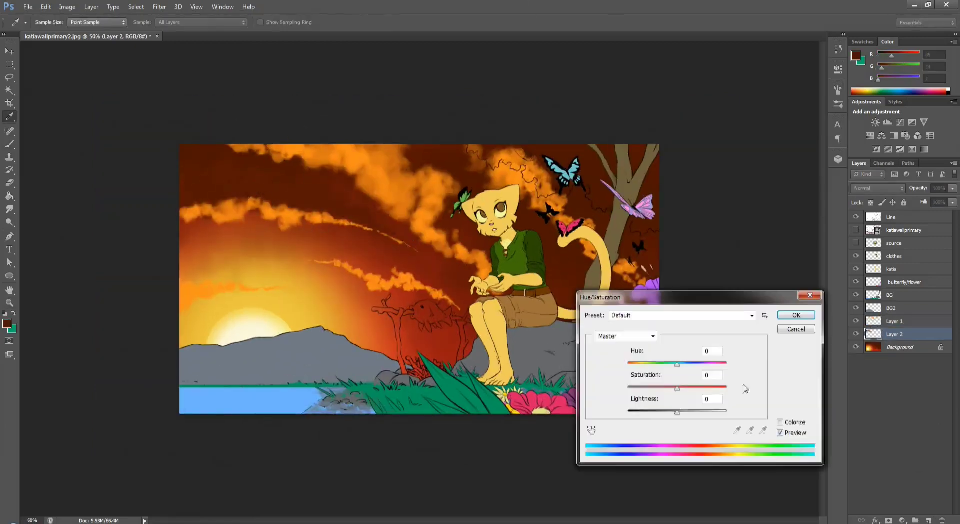
{"action": "key", "text": "Escape"}
{"action": "key", "text": "alt+bracketright"}
{"action": "key", "text": "ctrl+a"}
{"action": "key", "text": "bracketleft"}
{"action": "left_click_drag", "start_coordinate": [225, 198], "coordinate": [327, 213]}
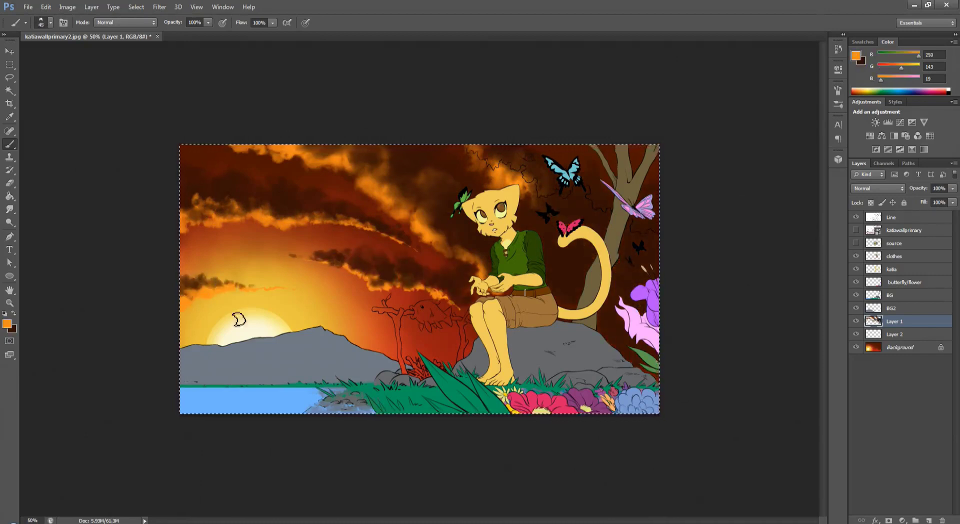
Add a red-filled colour layer and paint a soft orange glow on the left
{"action": "key", "text": "ctrl+alt+u"}
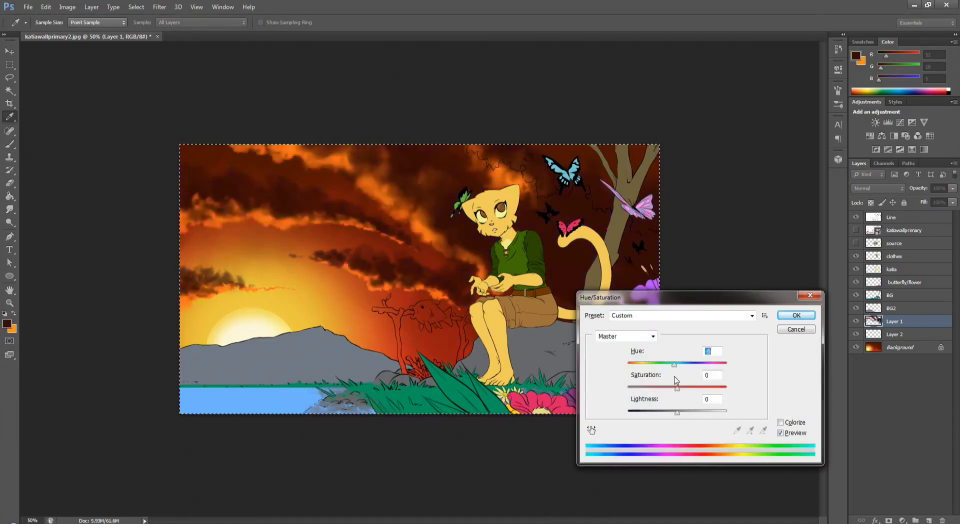
{"action": "key", "text": "Return"}
{"action": "key", "text": "ctrl+shift+alt+n"}
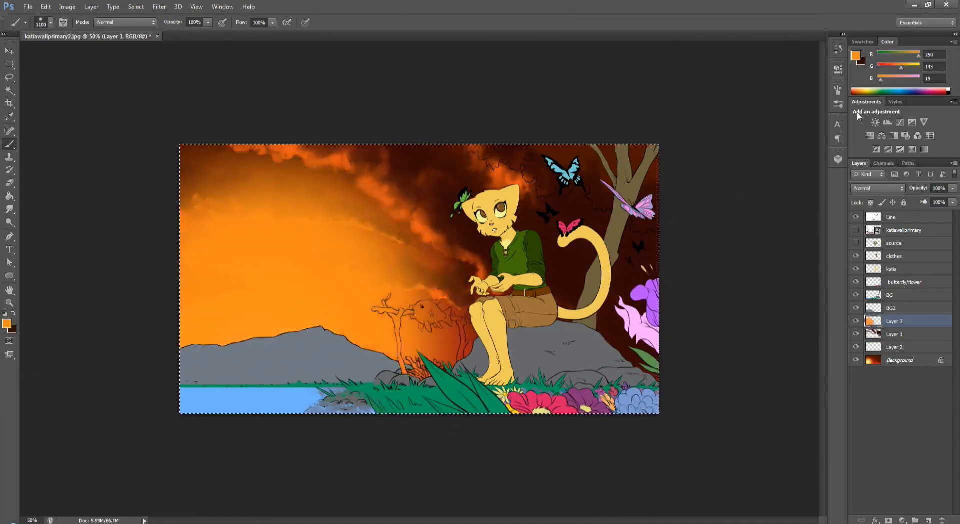
{"action": "key", "text": "g"}
{"action": "left_click", "coordinate": [603, 258]}
{"action": "key", "text": "b"}
{"action": "left_click", "coordinate": [225, 240]}
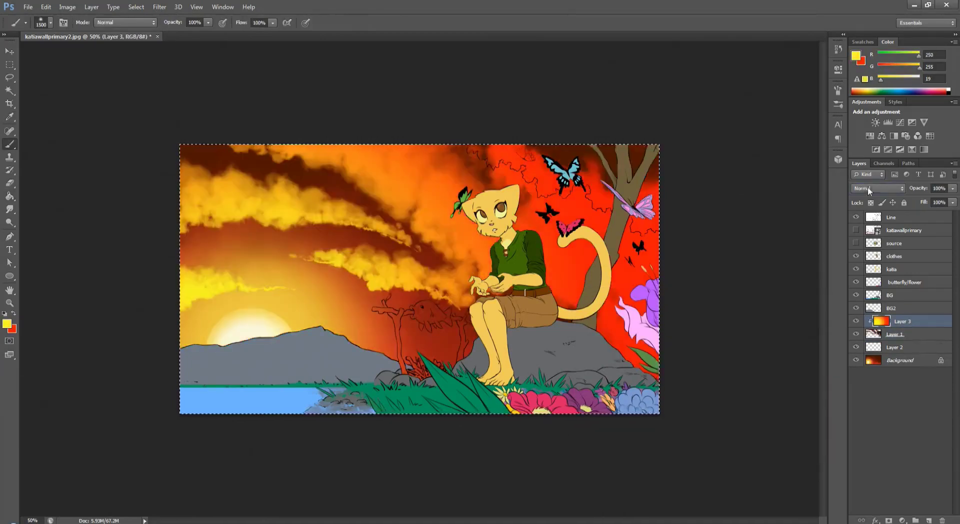
{"action": "key", "text": "z"}
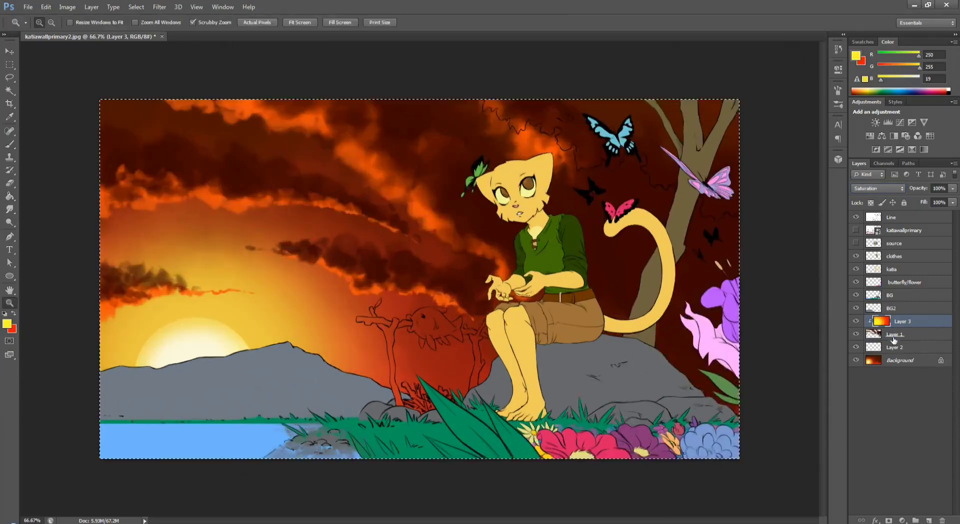
Merge the cloud layers together and rename the result 'clouds'
{"action": "key", "text": "alt+bracketleft"}
{"action": "key", "text": "ctrl+u"}
{"action": "key", "text": "Escape"}
{"action": "key", "text": "ctrl+e"}
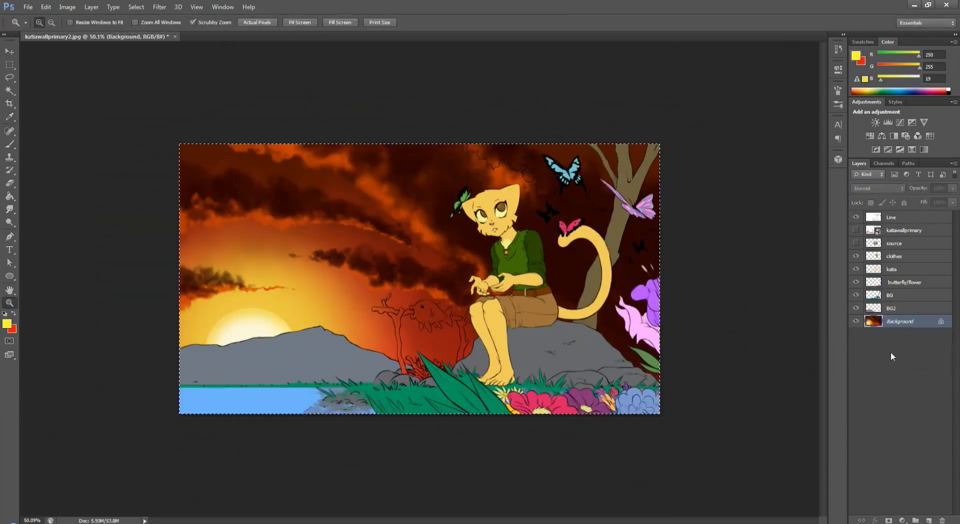
{"action": "key", "text": "ctrl+e"}
{"action": "double_click", "coordinate": [894, 321]}
{"action": "type", "text": "clouds"}
{"action": "key", "text": "Return"}
{"action": "key", "text": "ctrl+plus"}
On a new layer, paint a soft yellow glow over the sunset
{"action": "left_click", "coordinate": [892, 332]}
{"action": "key", "text": "ctrl+shift+alt+n"}
{"action": "key", "text": "b"}
{"action": "left_click", "coordinate": [41, 22]}
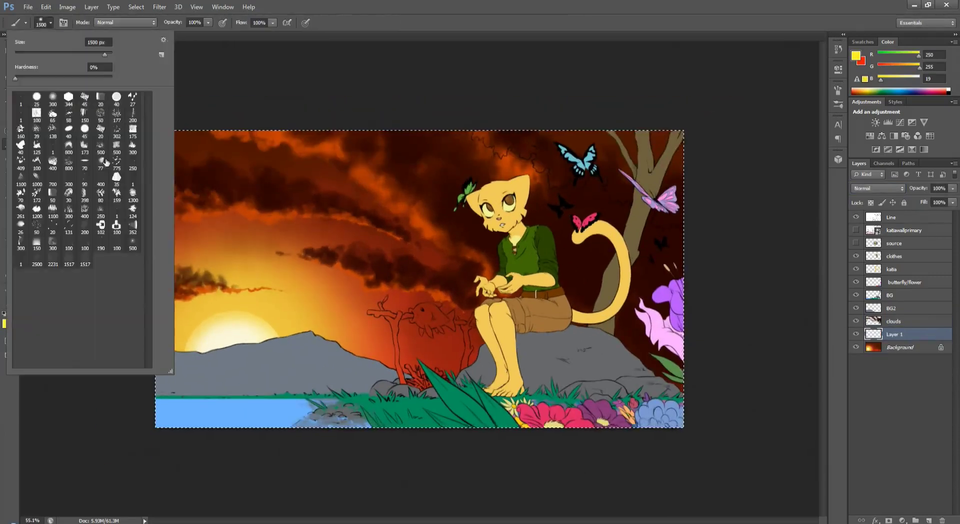
{"action": "key", "text": "F5"}
{"action": "left_click_drag", "start_coordinate": [295, 248], "coordinate": [274, 338]}
{"action": "key", "text": "ctrl+z"}
{"action": "key", "text": "bracketright"}
{"action": "key", "text": "bracketright"}
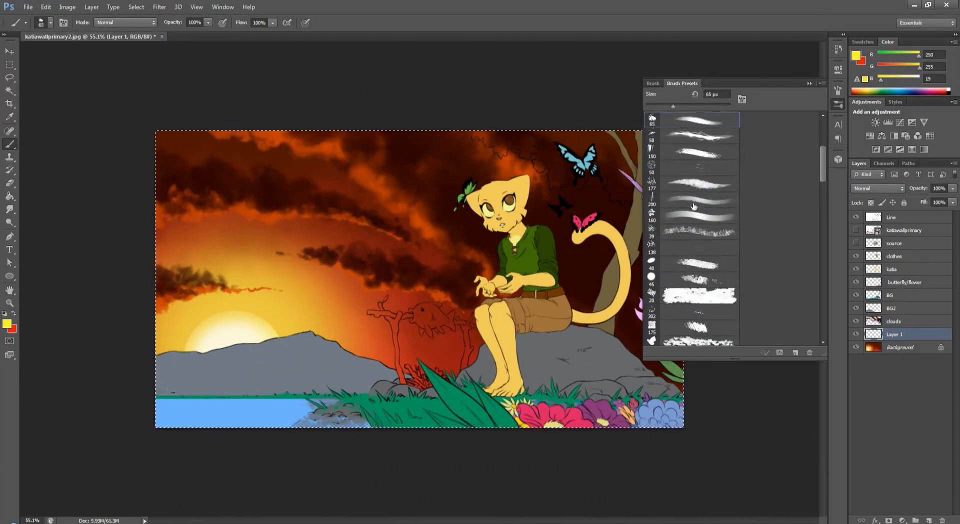
{"action": "mouse_move", "coordinate": [238, 272]}
{"action": "left_mouse_down"}
{"action": "mouse_move", "coordinate": [235, 210]}
{"action": "mouse_move", "coordinate": [190, 350]}
{"action": "mouse_move", "coordinate": [275, 290]}
{"action": "mouse_move", "coordinate": [260, 235]}
{"action": "mouse_move", "coordinate": [390, 280]}
{"action": "mouse_move", "coordinate": [430, 320]}
{"action": "left_mouse_up"}
Erase excess glow with a 150 px eraser, set Overlay, and boost saturation
{"action": "key", "text": "bracketright"}
{"action": "key", "text": "bracketright"}
{"action": "key", "text": "bracketright"}
{"action": "key", "text": "bracketright"}
{"action": "key", "text": "bracketright"}
{"action": "key", "text": "bracketright"}
{"action": "key", "text": "bracketright"}
{"action": "key", "text": "bracketright"}
{"action": "key", "text": "bracketright"}
{"action": "key", "text": "bracketright"}
{"action": "key", "text": "bracketright"}
{"action": "key", "text": "e"}
{"action": "key", "text": "bracketleft"}
{"action": "key", "text": "bracketleft"}
{"action": "key", "text": "bracketleft"}
{"action": "key", "text": "bracketleft"}
{"action": "key", "text": "bracketleft"}
{"action": "key", "text": "bracketleft"}
{"action": "key", "text": "bracketleft"}
{"action": "mouse_move", "coordinate": [210, 235]}
{"action": "left_mouse_down"}
{"action": "mouse_move", "coordinate": [200, 325]}
{"action": "mouse_move", "coordinate": [365, 246]}
{"action": "mouse_move", "coordinate": [436, 255]}
{"action": "left_mouse_up"}
{"action": "key", "text": "shift+plus"}
{"action": "key", "text": "shift+plus"}
{"action": "key", "text": "shift+plus"}
{"action": "key", "text": "shift+plus"}
{"action": "key", "text": "shift+plus"}
{"action": "key", "text": "shift+plus"}
{"action": "key", "text": "shift+plus"}
{"action": "key", "text": "shift+plus"}
{"action": "key", "text": "shift+plus"}
{"action": "key", "text": "shift+plus"}
{"action": "key", "text": "shift+plus"}
{"action": "key", "text": "shift+plus"}
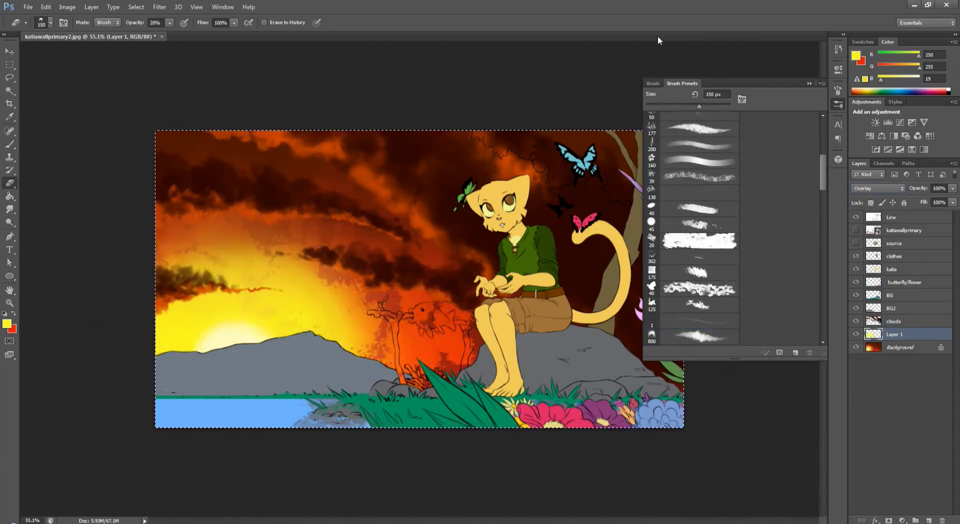
{"action": "key", "text": "ctrl+u"}
{"action": "mouse_move", "coordinate": [677, 388]}
{"action": "left_mouse_down"}
{"action": "mouse_move", "coordinate": [710, 388]}
{"action": "mouse_move", "coordinate": [699, 364]}
{"action": "left_mouse_up"}
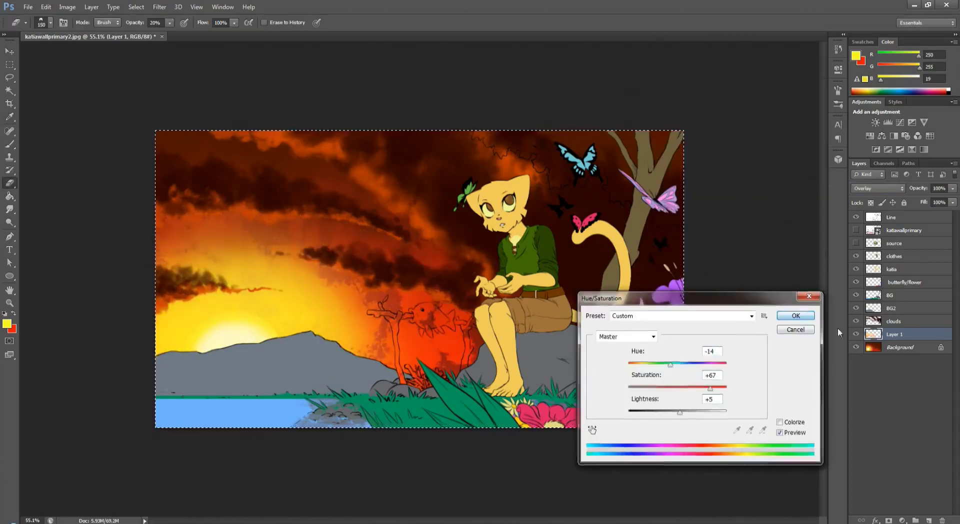
Apply the sun glow and prepare a new layer above the clouds with a 15 px brush
{"action": "key", "text": "Return"}
{"action": "key", "text": "ctrl+d"}
{"action": "key", "text": "shift+alt+n"}
{"action": "key", "text": "ctrl+bracketright"}
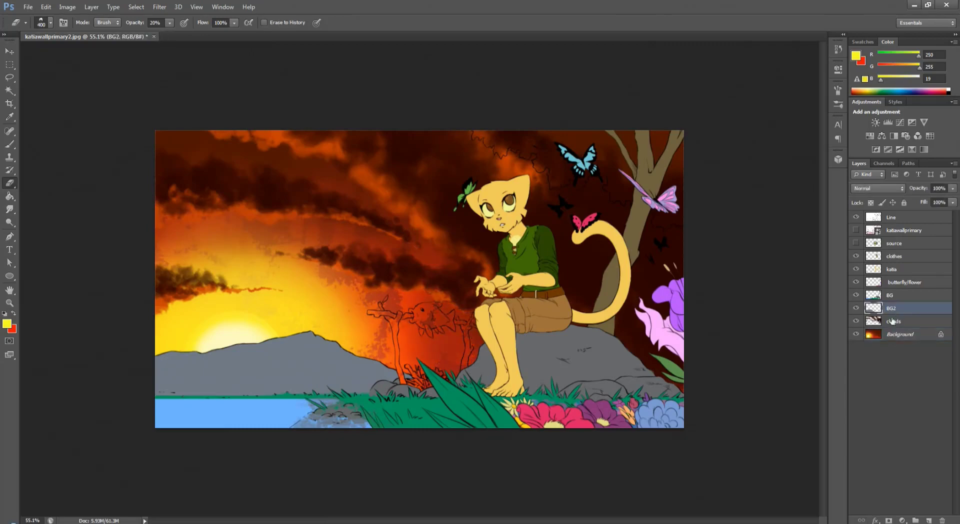
{"action": "key", "text": "ctrl+plus"}
{"action": "key", "text": "b"}
{"action": "left_click", "coordinate": [50, 22]}
{"action": "double_click", "coordinate": [69, 147]}
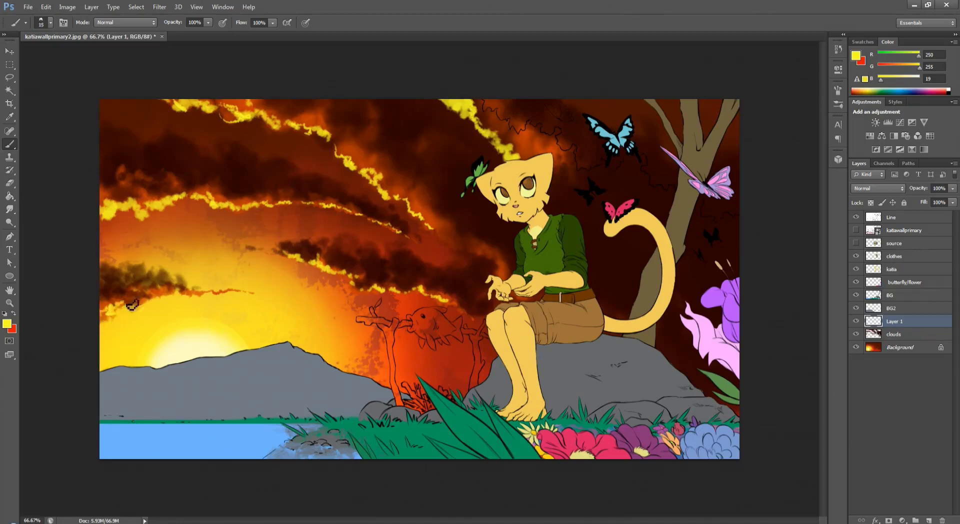
Pale the yellow cloud rim lines and blend them as Color Dodge
{"action": "key", "text": "ctrl+u"}
{"action": "left_click_drag", "start_coordinate": [673, 413], "coordinate": [665, 415]}
{"action": "key", "text": "Return"}
{"action": "key", "text": "alt+shift+g"}
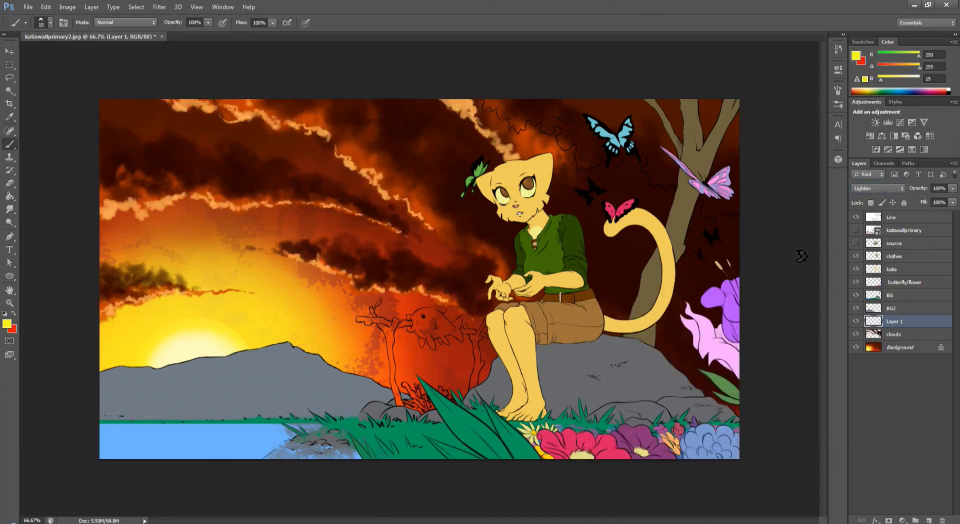
{"action": "key", "text": "alt+shift+d"}
{"action": "key", "text": "e"}
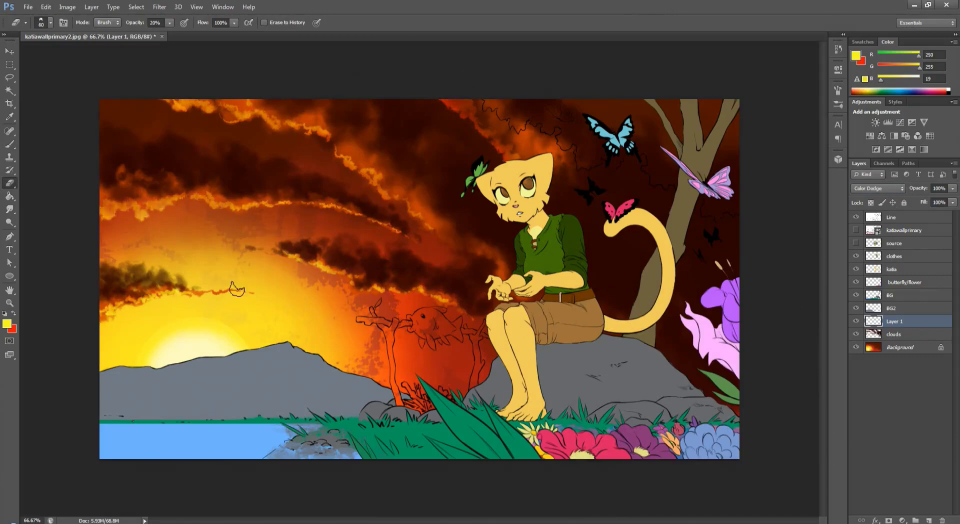
Merge the rim highlights into the clouds and select the BG2 hills for Hue/Saturation
{"action": "key", "text": "z"}
{"action": "mouse_move", "coordinate": [237, 289]}
{"action": "left_mouse_down"}
{"action": "mouse_move", "coordinate": [190, 290]}
{"action": "mouse_move", "coordinate": [220, 290]}
{"action": "left_mouse_up"}
{"action": "key", "text": "ctrl+e"}
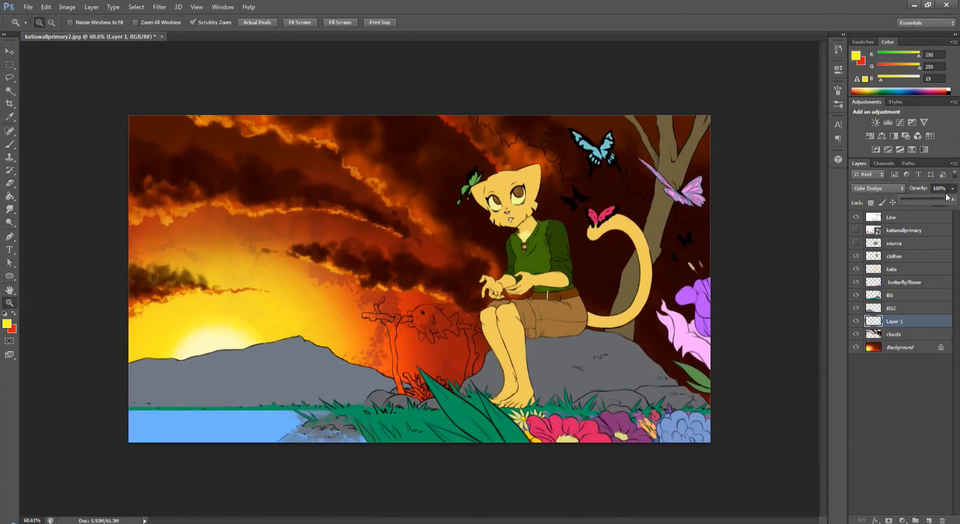
{"action": "key", "text": "ctrl+minus"}
{"action": "key", "text": "ctrl+plus"}
{"action": "left_click", "coordinate": [895, 309]}
{"action": "key", "text": "ctrl+u"}
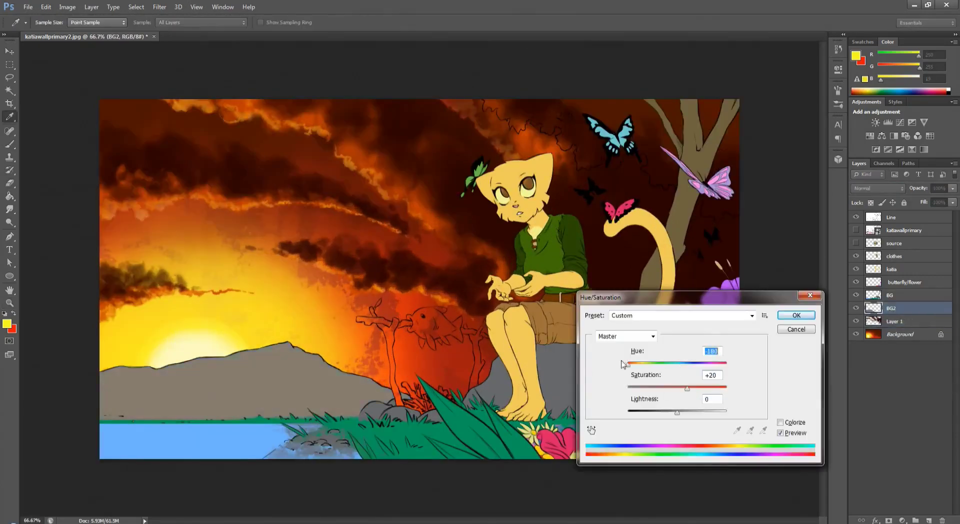
Shift the hue of the grey hills to a warm brown
{"action": "left_click_drag", "start_coordinate": [623, 364], "coordinate": [681, 363]}
{"action": "key", "text": "Return"}
{"action": "key", "text": "z"}
{"action": "left_click_drag", "start_coordinate": [395, 373], "coordinate": [365, 373]}
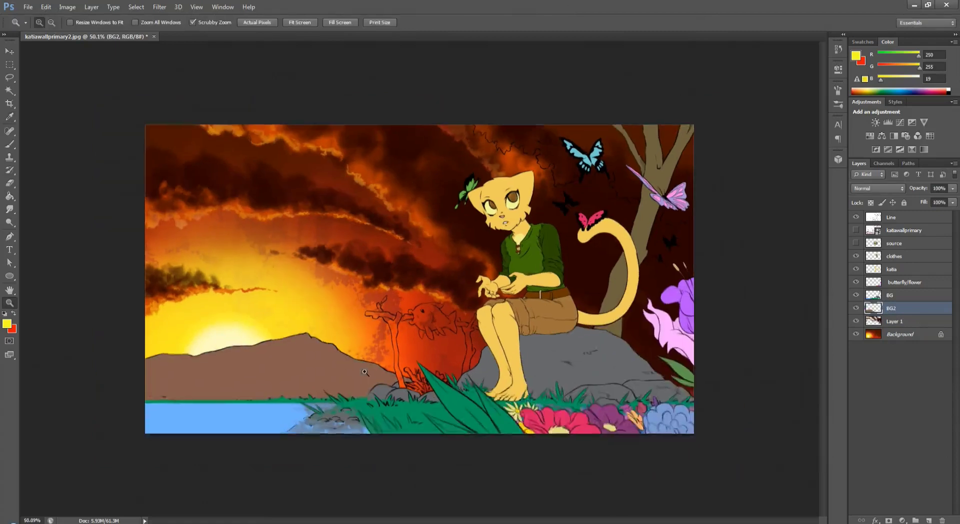
{"action": "key", "text": "ctrl+plus"}
{"action": "key", "text": "b"}
Paint yellow and red-orange over the left hills on Layer 1 at 66% opacity, clipped to BG2
{"action": "left_click", "coordinate": [894, 321]}
{"action": "left_click_drag", "start_coordinate": [953, 188], "coordinate": [844, 206]}
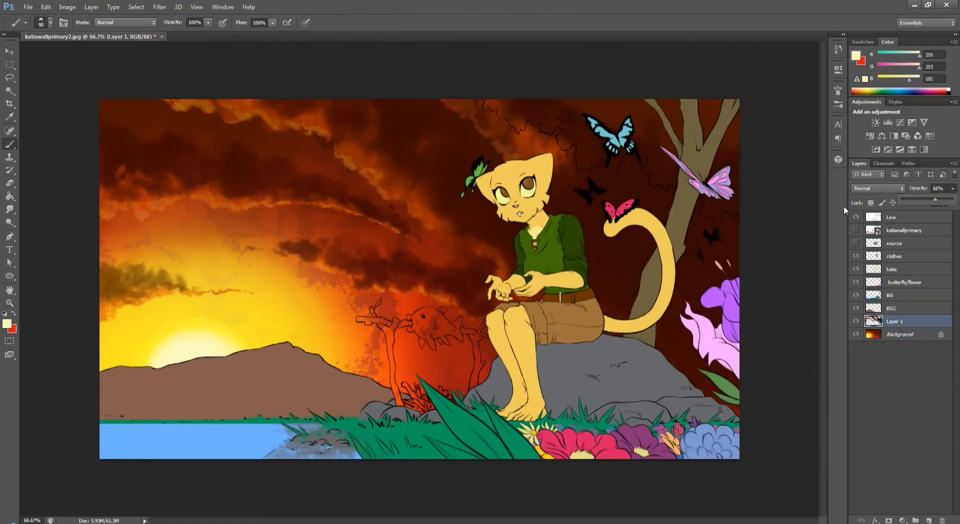
{"action": "left_click_drag", "start_coordinate": [892, 323], "coordinate": [893, 304]}
{"action": "left_click", "coordinate": [150, 315], "text": "alt"}
{"action": "left_click_drag", "start_coordinate": [115, 380], "coordinate": [300, 380]}
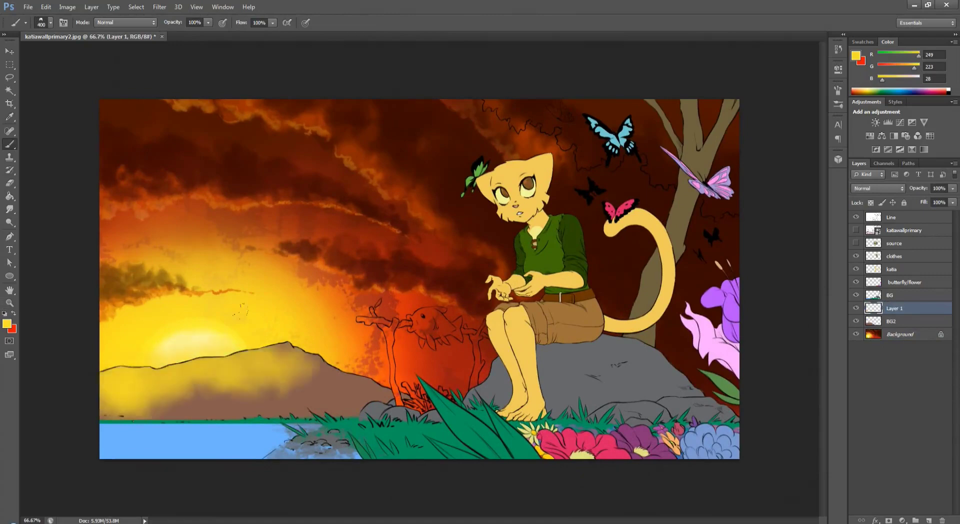
{"action": "key", "text": "x"}
{"action": "left_click_drag", "start_coordinate": [125, 380], "coordinate": [315, 390]}
{"action": "left_click", "coordinate": [901, 321], "text": "shift"}
{"action": "key", "text": "ctrl+alt+g"}
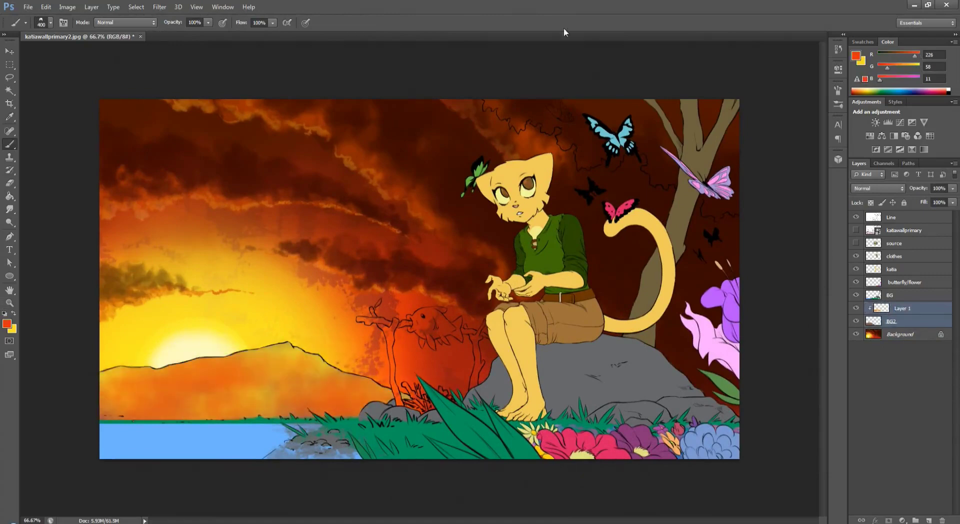
Set the hills layer's blending mode to Luminosity
{"action": "left_click", "coordinate": [882, 219]}
{"action": "key", "text": "e"}
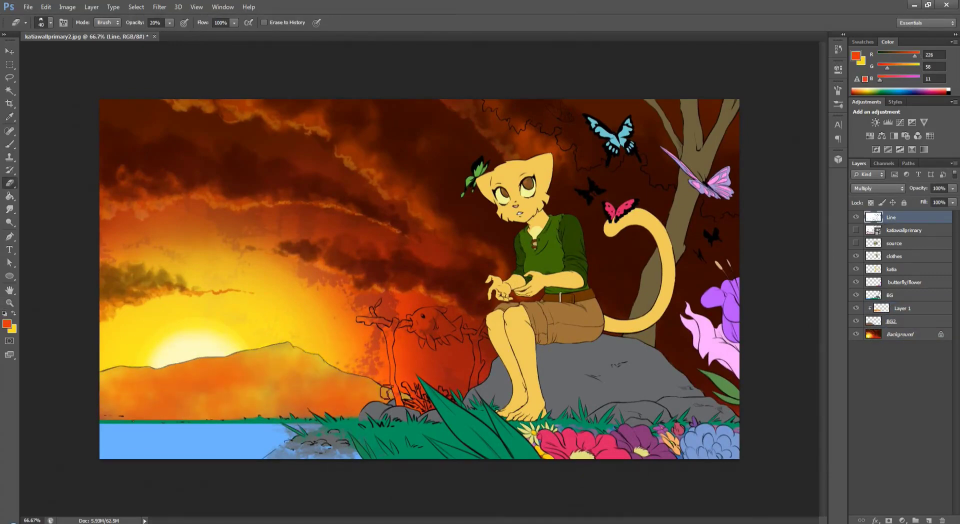
{"action": "left_click", "coordinate": [895, 308]}
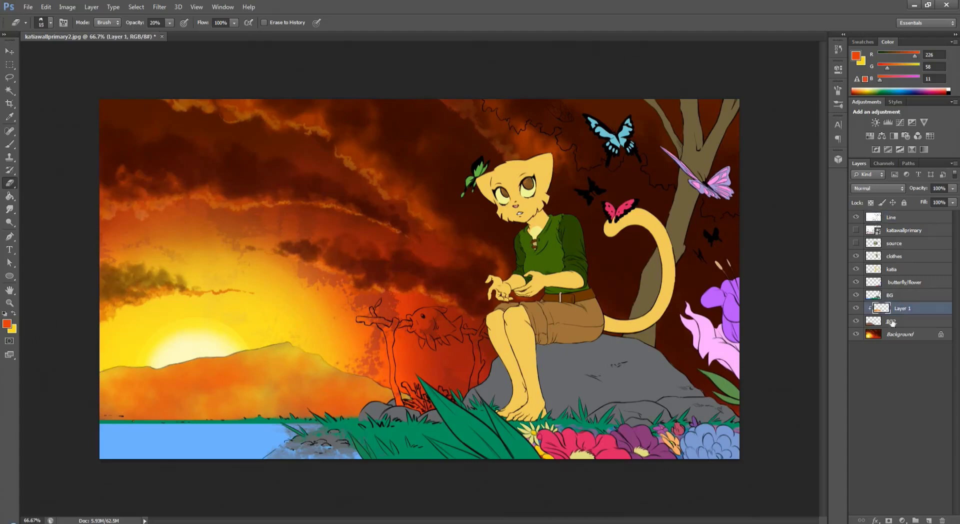
{"action": "scroll", "coordinate": [877, 188], "scroll_direction": "down", "scroll_amount": 5}
{"action": "left_click", "coordinate": [878, 188]}
Raise BG2's saturation to +46 with Hue/Saturation
{"action": "left_click", "coordinate": [858, 221]}
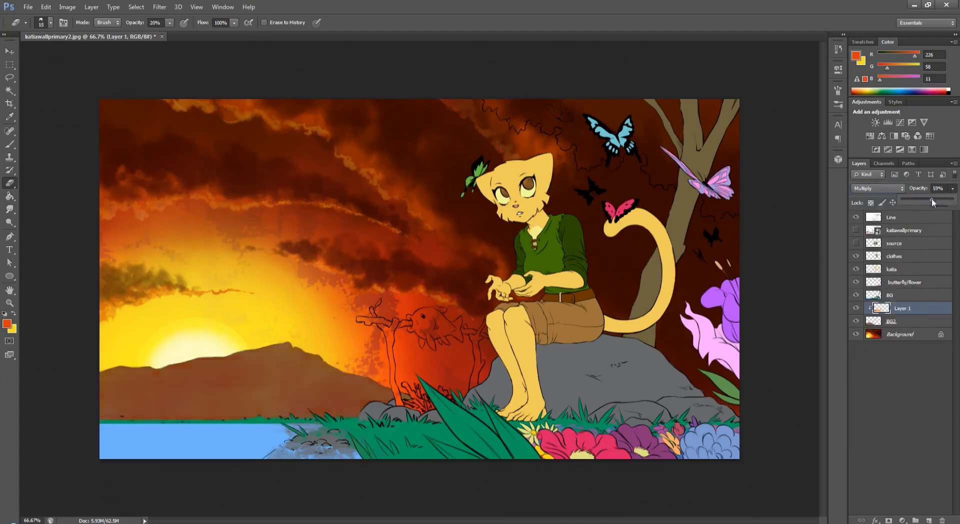
{"action": "left_click", "coordinate": [900, 321]}
{"action": "key", "text": "ctrl+u"}
{"action": "left_click_drag", "start_coordinate": [696, 388], "coordinate": [701, 395]}
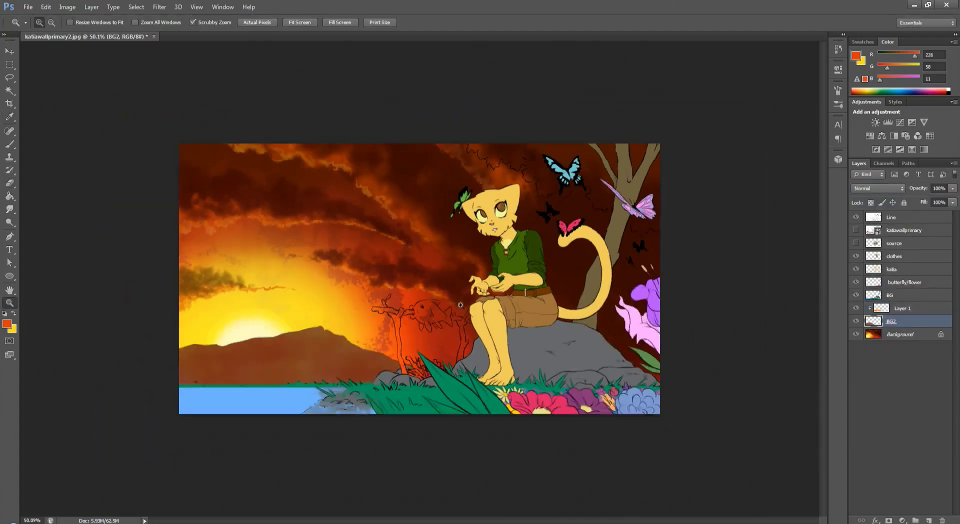
Set Layer 2 to Multiply at 18% opacity and merge the tint layers down
{"action": "scroll", "coordinate": [877, 188], "scroll_direction": "down", "scroll_amount": 4}
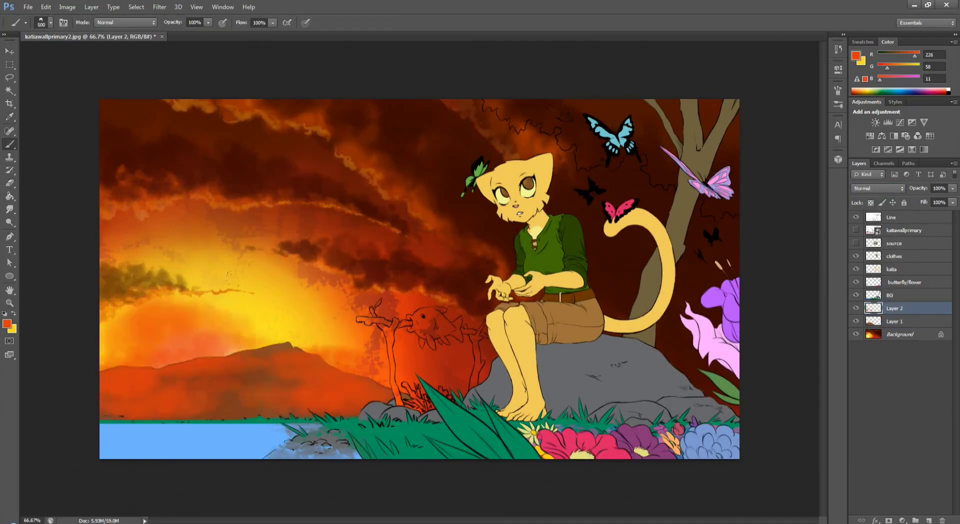
{"action": "key", "text": "Up"}
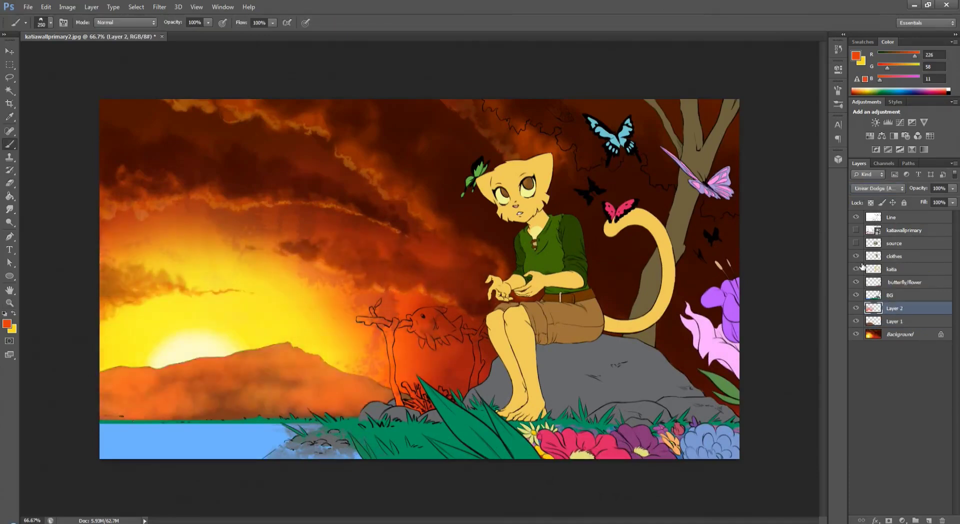
{"action": "left_click", "coordinate": [953, 188]}
{"action": "left_click_drag", "start_coordinate": [953, 199], "coordinate": [911, 201]}
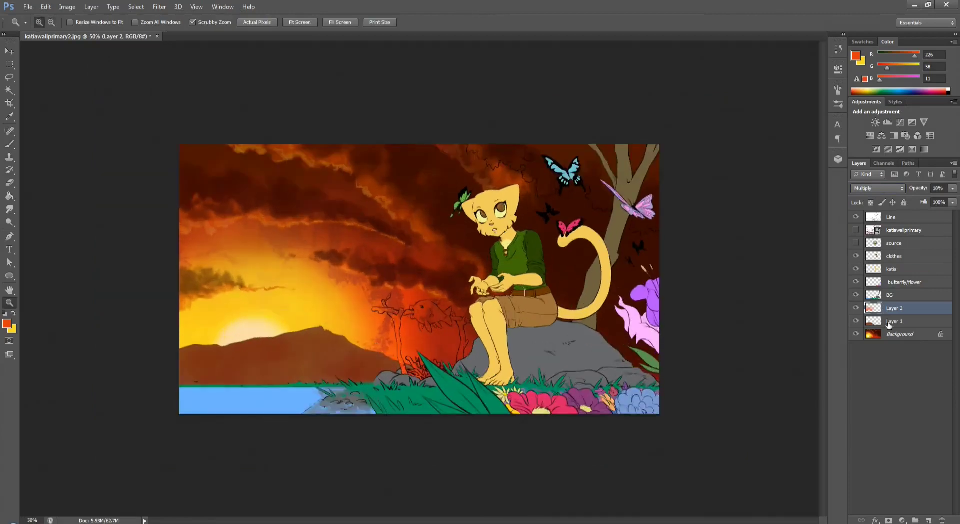
{"action": "key", "text": "ctrl+z"}
{"action": "key", "text": "ctrl+z"}
{"action": "key", "text": "ctrl+z"}
{"action": "key", "text": "ctrl+z"}
Duplicate the background, flip it vertically and move it down to the waterline
{"action": "key", "text": "v"}
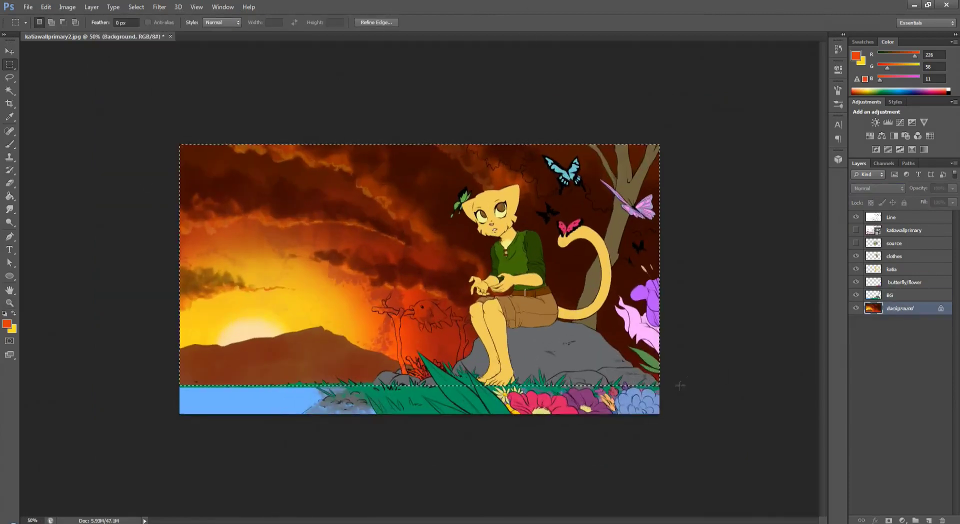
{"action": "key", "text": "ctrl+j"}
{"action": "left_click", "coordinate": [46, 7]}
{"action": "left_click", "coordinate": [270, 313]}
{"action": "left_click_drag", "start_coordinate": [341, 199], "coordinate": [132, 381]}
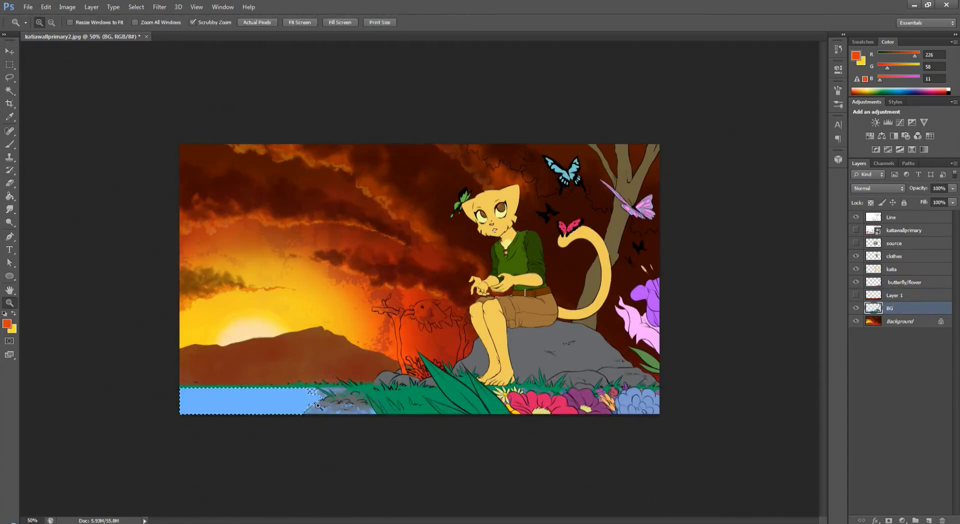
{"action": "key", "text": "ctrl+plus"}
{"action": "key", "text": "ctrl+0"}
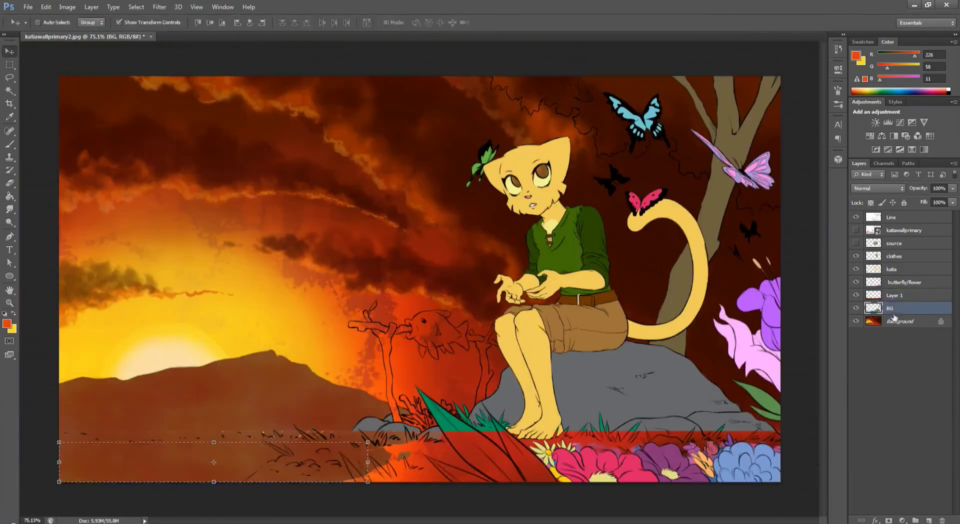
{"action": "mouse_move", "coordinate": [455, 362]}
{"action": "left_mouse_down"}
{"action": "mouse_move", "coordinate": [455, 235]}
{"action": "mouse_move", "coordinate": [455, 371]}
{"action": "left_mouse_up"}
Select the lake area and erase the flipped copy's excess
{"action": "key", "text": "m"}
{"action": "left_click_drag", "start_coordinate": [645, 319], "coordinate": [428, 490]}
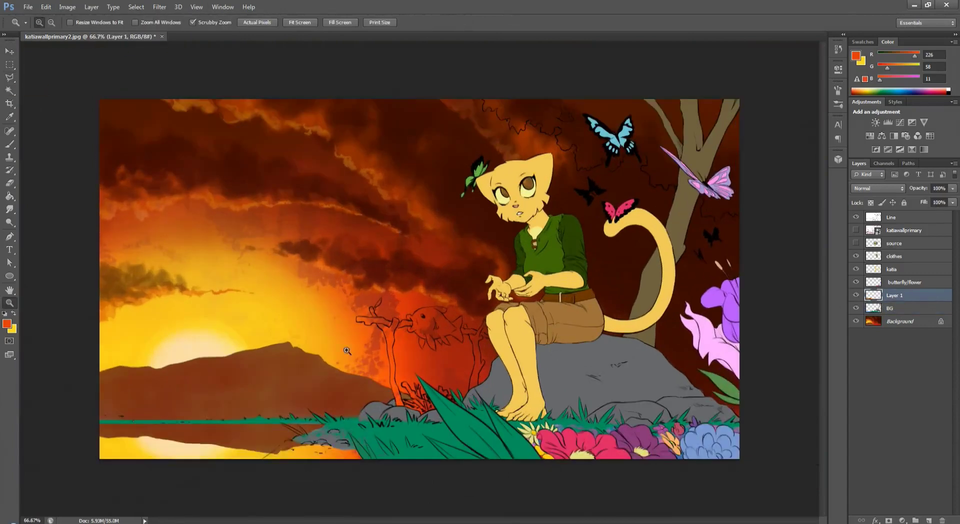
{"action": "key", "text": "e"}
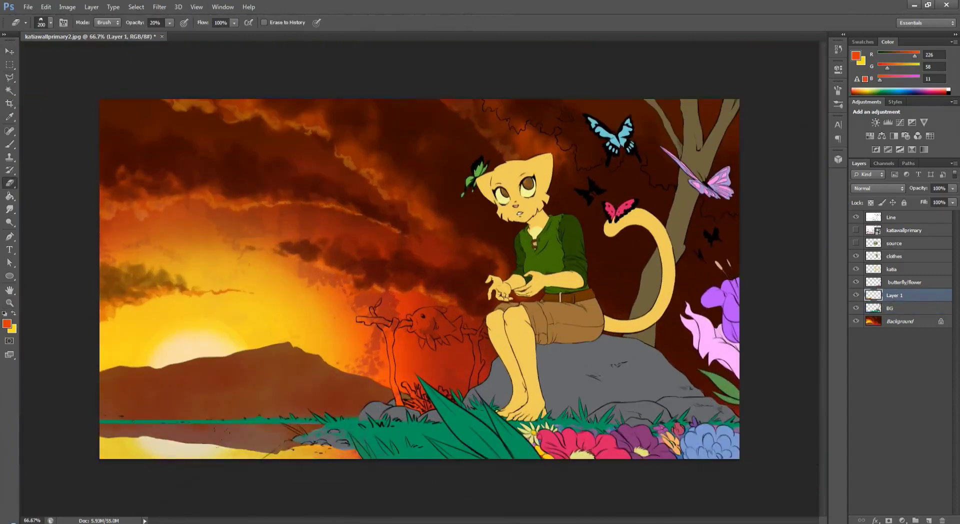
{"action": "key", "text": "ctrl+minus"}
Shift the reflection's hue by -28, set opacity to 72% and rename it 'reflection'
{"action": "key", "text": "ctrl+u"}
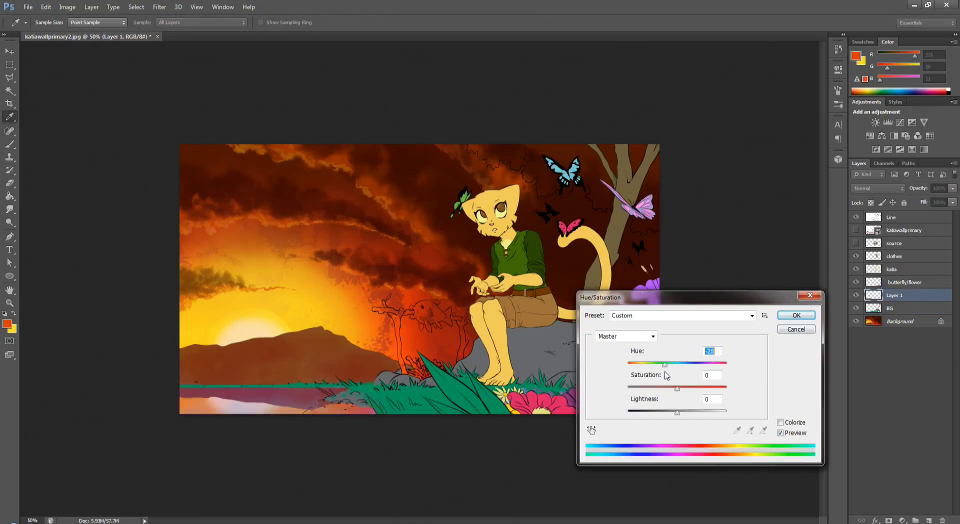
{"action": "key", "text": "Tab"}
{"action": "key", "text": "Return"}
{"action": "key", "text": "z"}
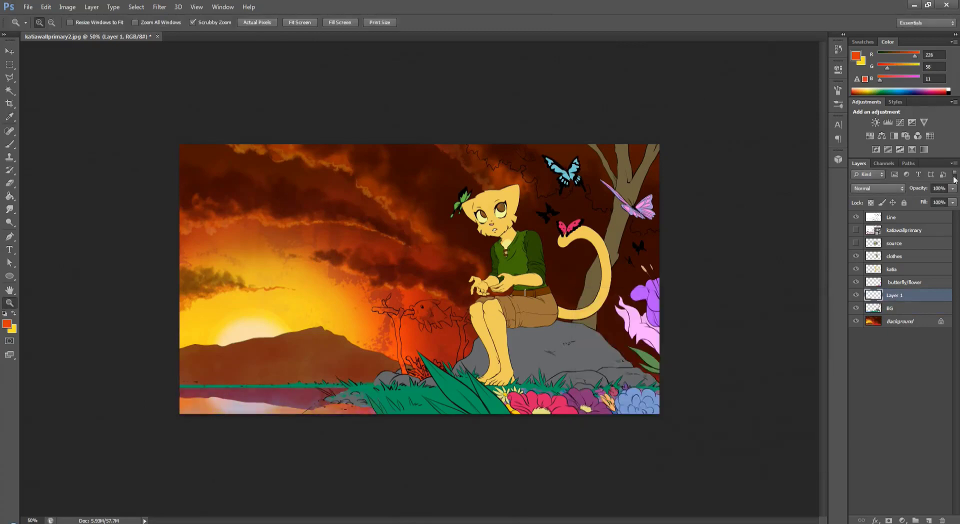
{"action": "key", "text": "7"}
{"action": "key", "text": "2"}
{"action": "double_click", "coordinate": [894, 295]}
{"action": "type", "text": "reflection"}
{"action": "key", "text": "Return"}
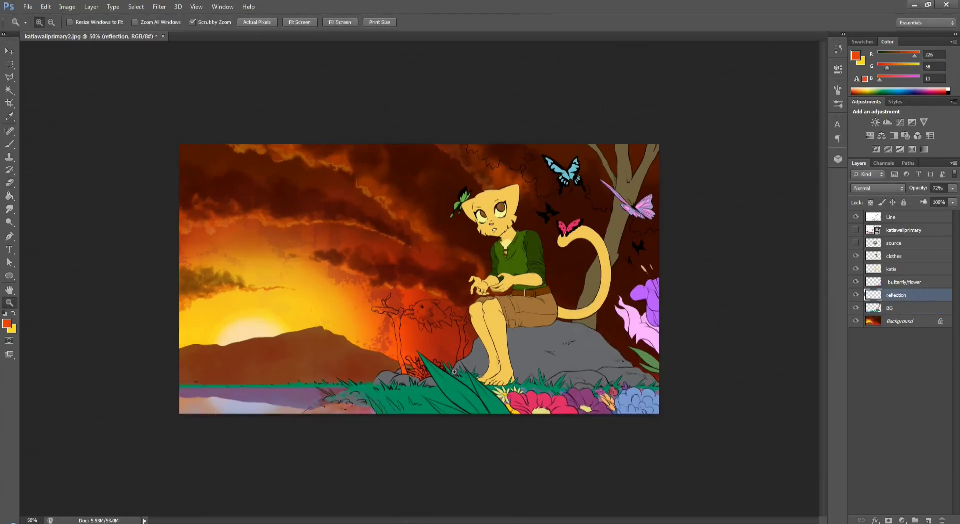
Add an orange tint layer clipped to katia with saturation +100 and lightness +69
{"action": "left_click", "coordinate": [916, 310]}
{"action": "key", "text": "ctrl+shift+alt+n"}
{"action": "key", "text": "g"}
{"action": "left_click", "coordinate": [655, 289]}
{"action": "key", "text": "shift+alt+m"}
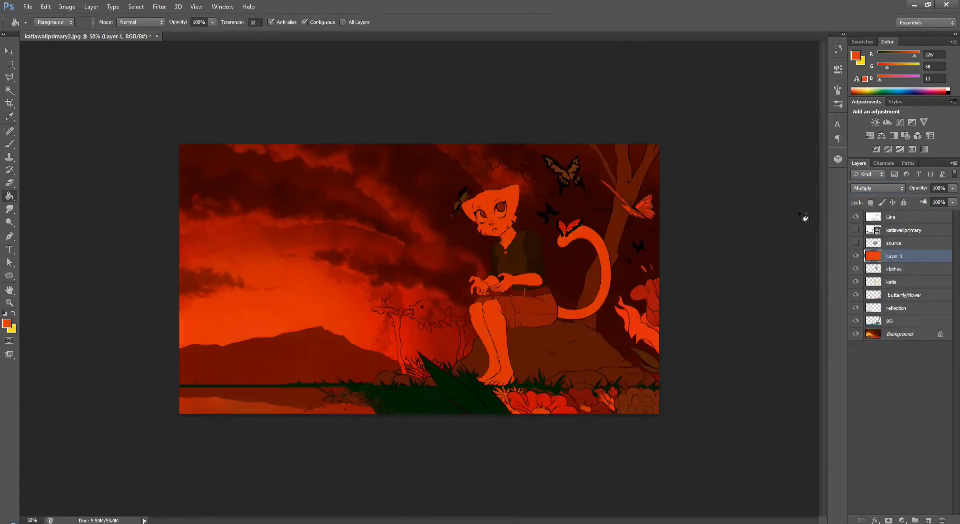
{"action": "left_click", "coordinate": [893, 270]}
{"action": "left_click", "coordinate": [895, 262], "text": "alt"}
{"action": "key", "text": "ctrl+u"}
{"action": "left_click_drag", "start_coordinate": [677, 388], "coordinate": [726, 388]}
{"action": "left_click_drag", "start_coordinate": [677, 411], "coordinate": [712, 412]}
{"action": "left_click", "coordinate": [789, 318]}
Duplicate the tint above the butterfly/flower layer and remove it from the flowers
{"action": "right_click", "coordinate": [901, 256]}
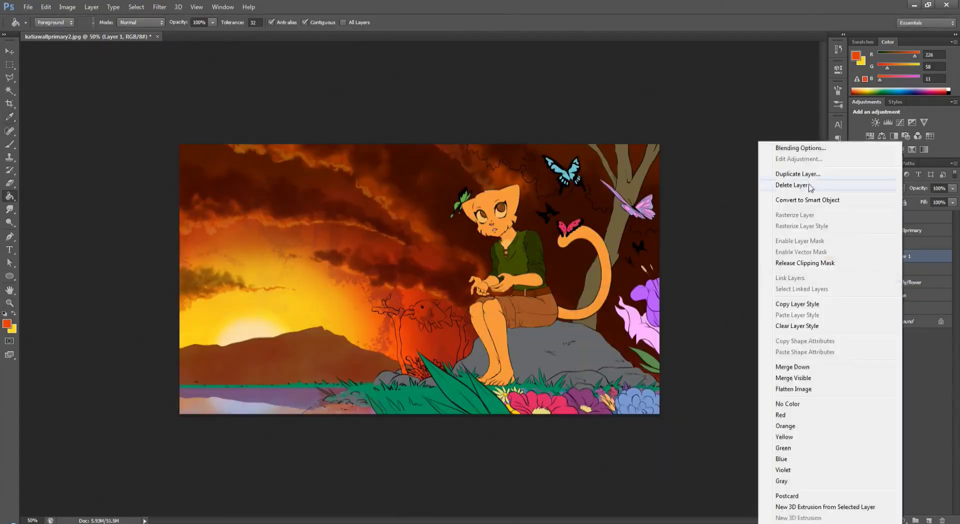
{"action": "left_click", "coordinate": [831, 62]}
{"action": "left_click_drag", "start_coordinate": [900, 256], "coordinate": [911, 272]}
{"action": "key", "text": "Delete"}
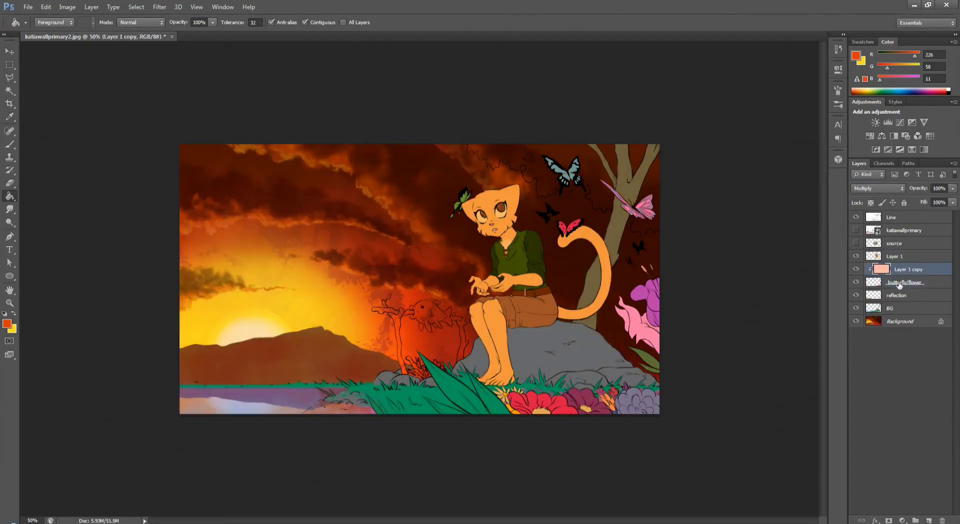
Duplicate the tint onto the rock, clip it and merge it into BG
{"action": "left_click", "coordinate": [929, 520]}
{"action": "right_click", "coordinate": [896, 295]}
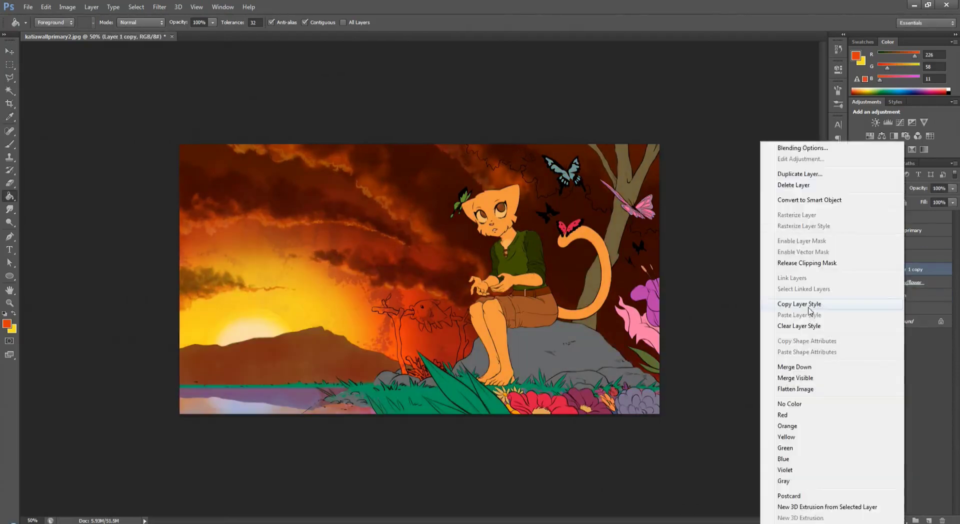
{"action": "left_click", "coordinate": [900, 304]}
{"action": "left_click", "coordinate": [896, 269]}
{"action": "left_click", "coordinate": [899, 306]}
{"action": "key", "text": "ctrl+e"}
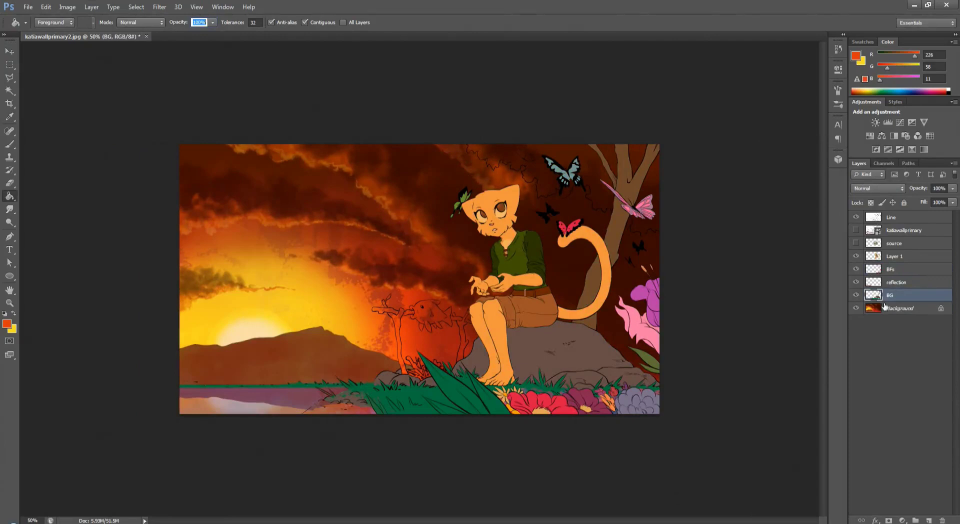
{"action": "key", "text": "ctrl+shift+alt+n"}
Paint black tree silhouettes along the horizon, plus a size-400 clump beside the mountain
{"action": "key", "text": "b"}
{"action": "left_click", "coordinate": [51, 22]}
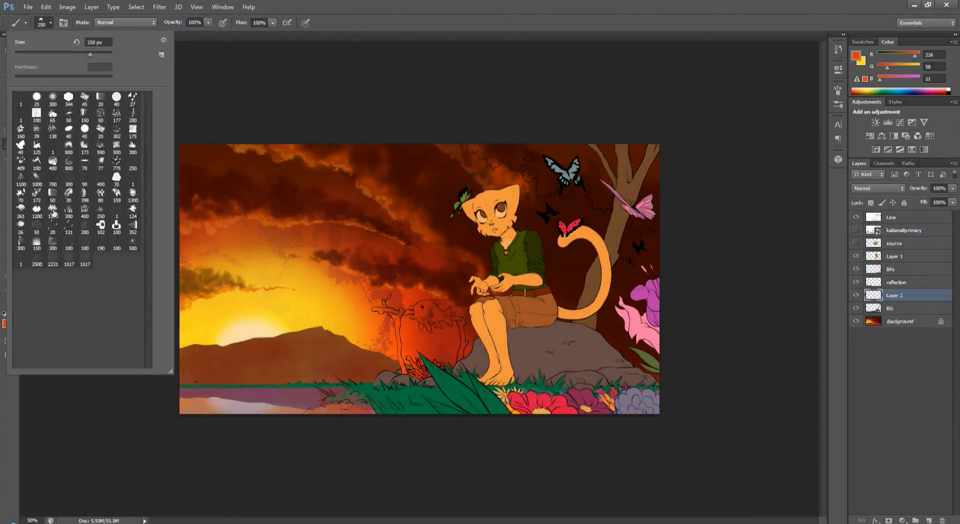
{"action": "key", "text": "Escape"}
{"action": "left_click", "coordinate": [50, 22]}
{"action": "key", "text": "d"}
{"action": "left_click_drag", "start_coordinate": [190, 373], "coordinate": [430, 385]}
{"action": "key", "text": "bracketleft"}
{"action": "key", "text": "bracketleft"}
{"action": "key", "text": "bracketleft"}
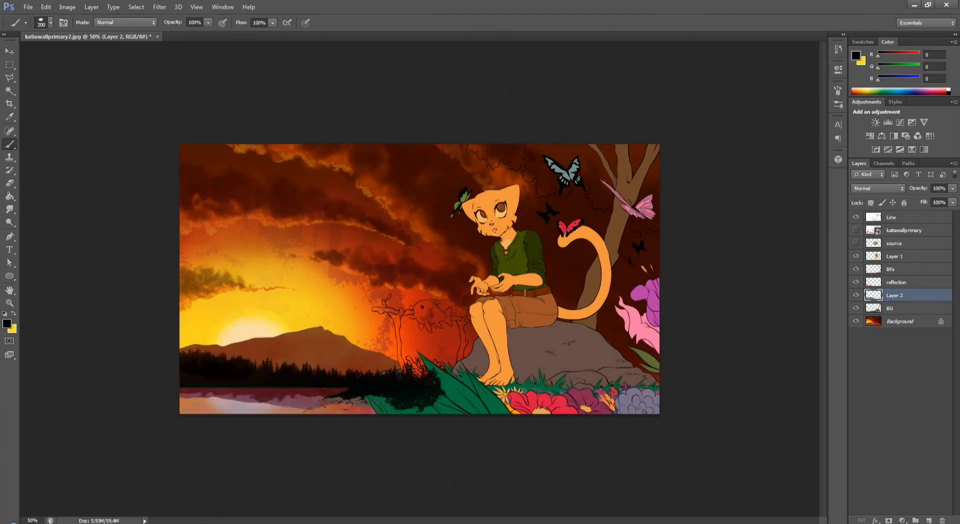
{"action": "left_click", "coordinate": [225, 351]}
Paste the tree image, move it lower left and rotate it about 5 degrees
{"action": "key", "text": "ctrl+v"}
{"action": "key", "text": "v"}
{"action": "left_click_drag", "start_coordinate": [300, 207], "coordinate": [275, 282]}
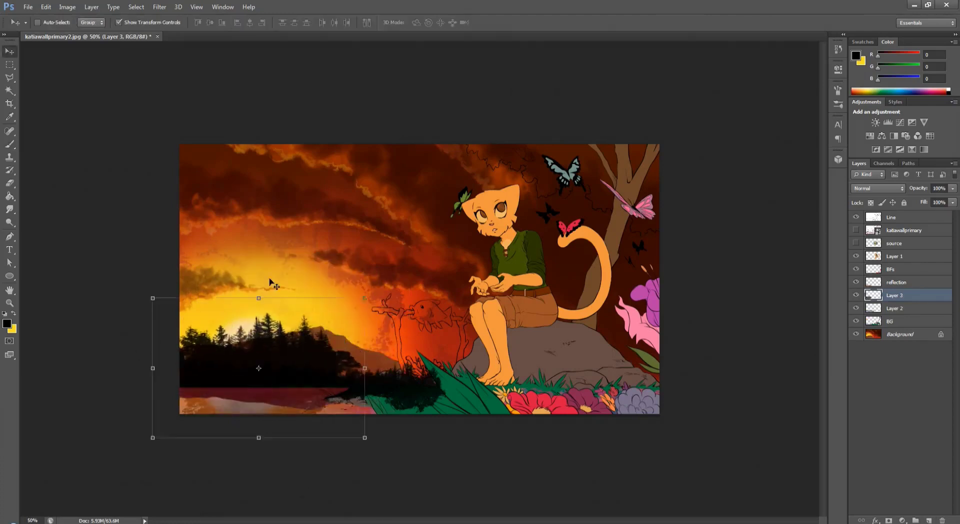
{"action": "left_click_drag", "start_coordinate": [374, 295], "coordinate": [380, 306]}
{"action": "key", "text": "Return"}
Select the band along the bottom of the image and inspect the shoreline
{"action": "key", "text": "m"}
{"action": "left_click_drag", "start_coordinate": [179, 387], "coordinate": [496, 454]}
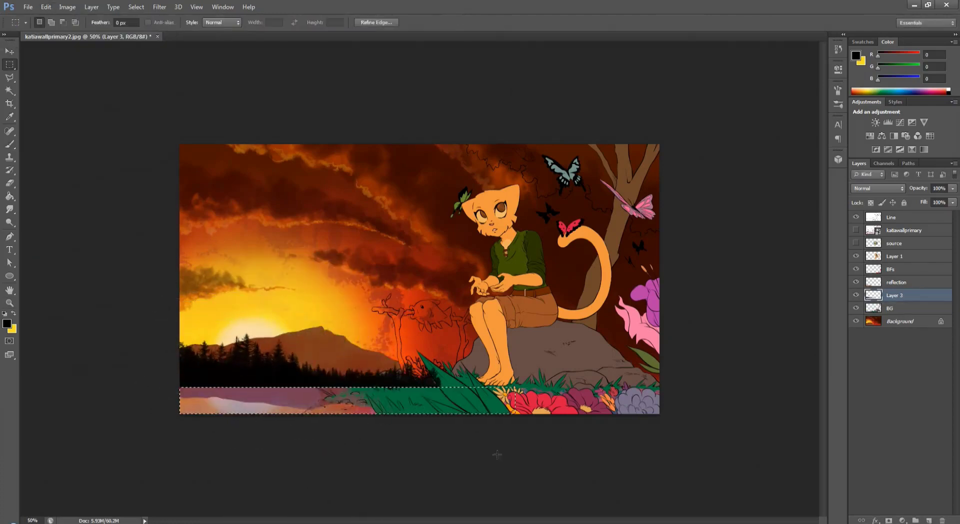
{"action": "key", "text": "z"}
{"action": "left_click_drag", "start_coordinate": [425, 310], "coordinate": [812, 289]}
{"action": "key", "text": "shift+F6"}
{"action": "key", "text": "Return"}
{"action": "left_click_drag", "start_coordinate": [500, 428], "coordinate": [282, 428]}
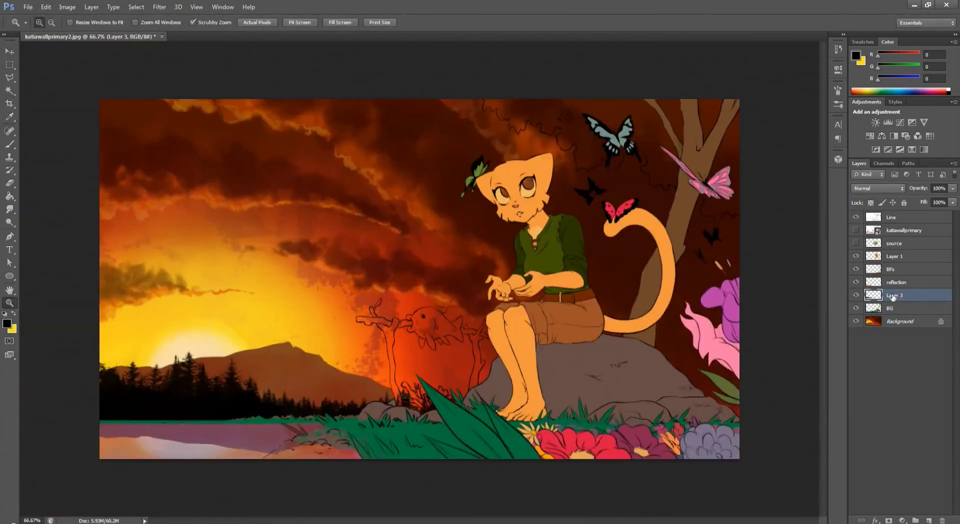
{"action": "key", "text": "ctrl+u"}
{"action": "key", "text": "Escape"}
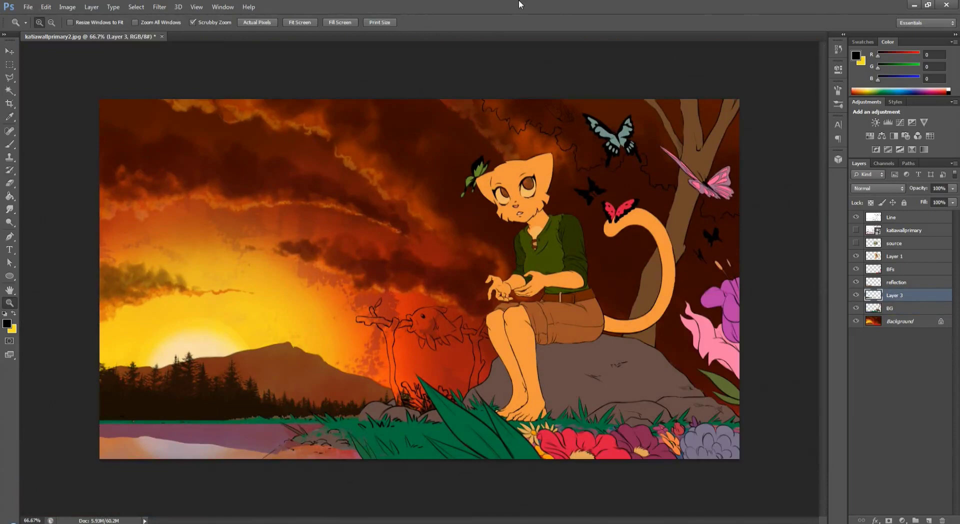
Shrink the brush for fine shore details while navigating around the horizon
{"action": "left_click", "coordinate": [563, 306]}
{"action": "key", "text": "b"}
{"action": "scroll", "coordinate": [562, 306], "scroll_direction": "left", "scroll_amount": 5}
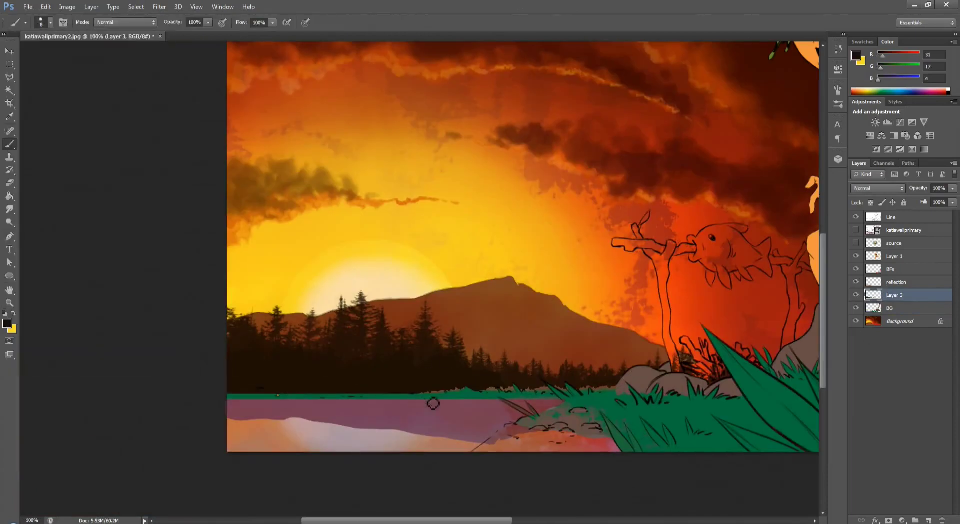
{"action": "scroll", "coordinate": [570, 394], "scroll_direction": "up", "scroll_amount": 3}
{"action": "key", "text": "bracketleft"}
{"action": "key", "text": "bracketleft"}
{"action": "key", "text": "bracketleft"}
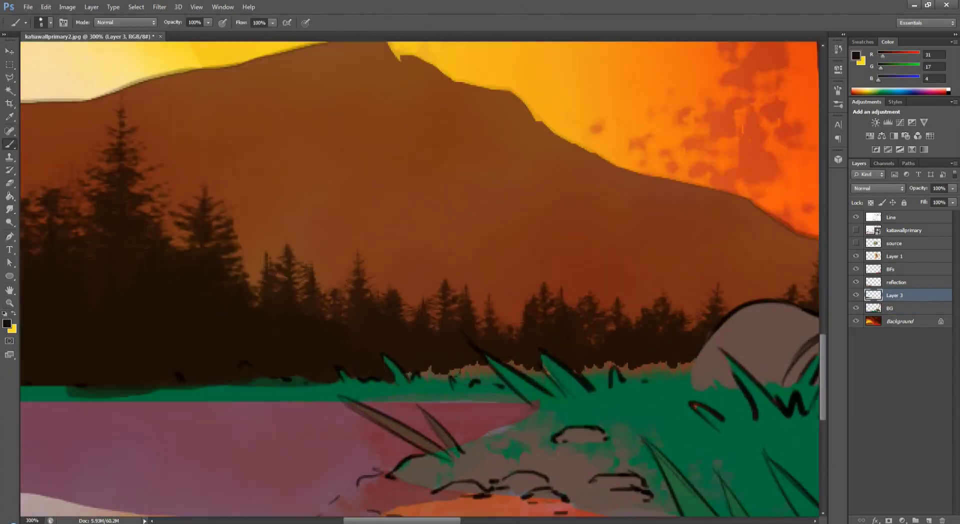
{"action": "key", "text": "ctrl+0"}
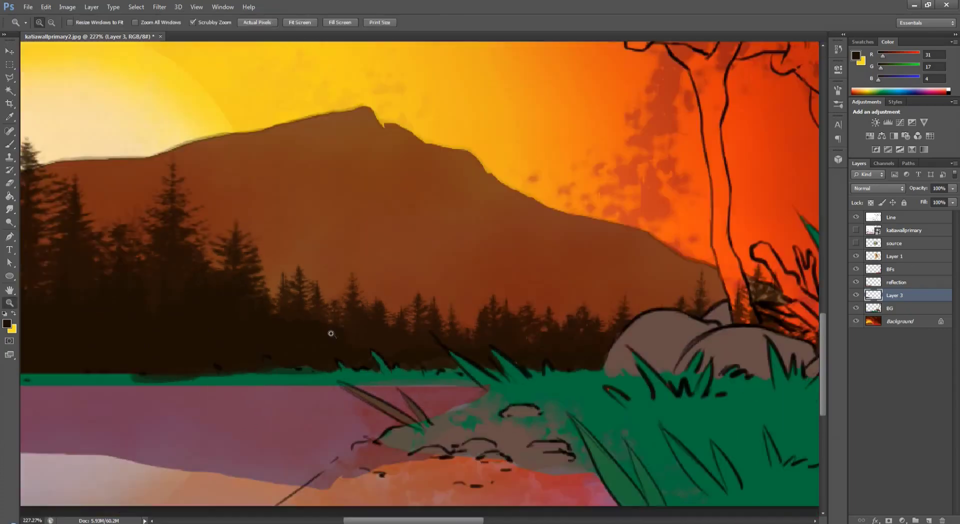
{"action": "key", "text": "f"}
{"action": "scroll", "coordinate": [433, 250], "scroll_direction": "left", "scroll_amount": 5}
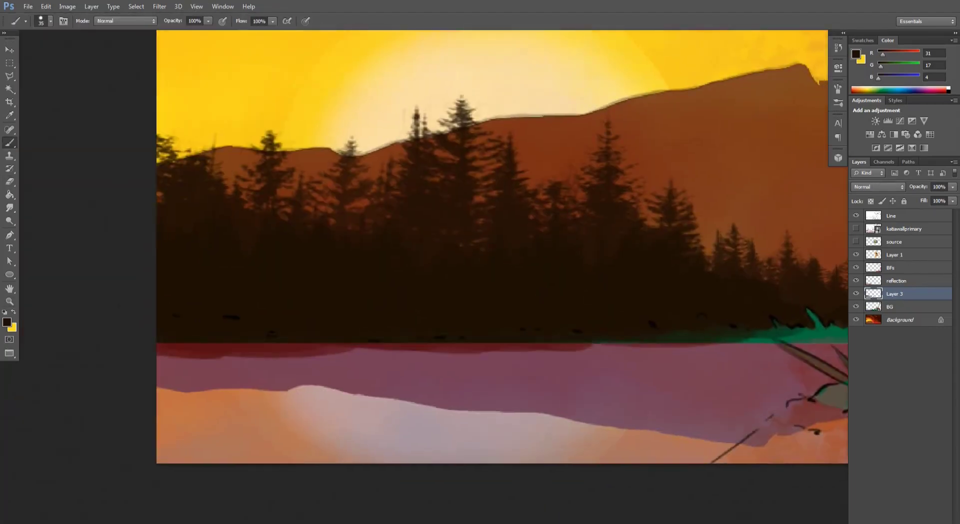
{"action": "key", "text": "z"}
{"action": "scroll", "coordinate": [450, 387], "scroll_direction": "down", "scroll_amount": 2}
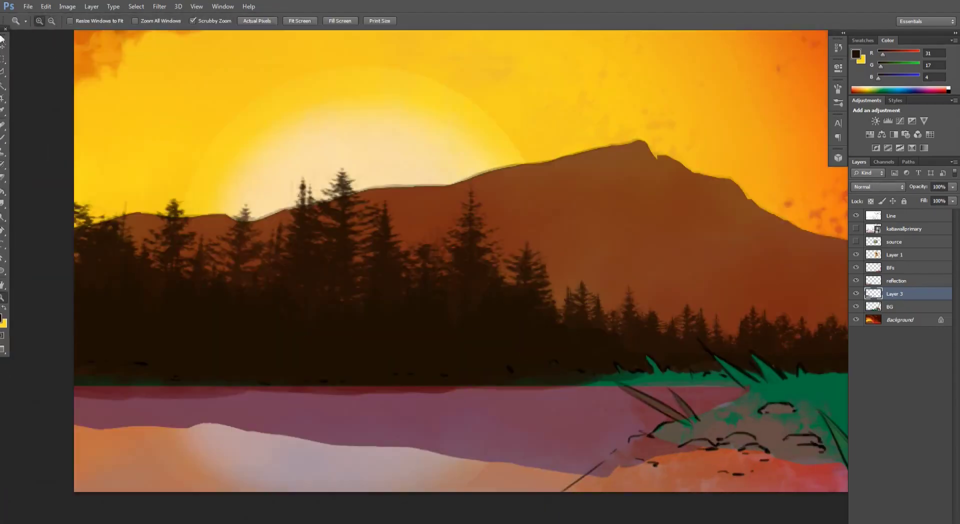
{"action": "scroll", "coordinate": [450, 250], "scroll_direction": "down", "scroll_amount": 2}
Transform the new layer and select a rectangle across the sky
{"action": "left_click", "coordinate": [46, 6]}
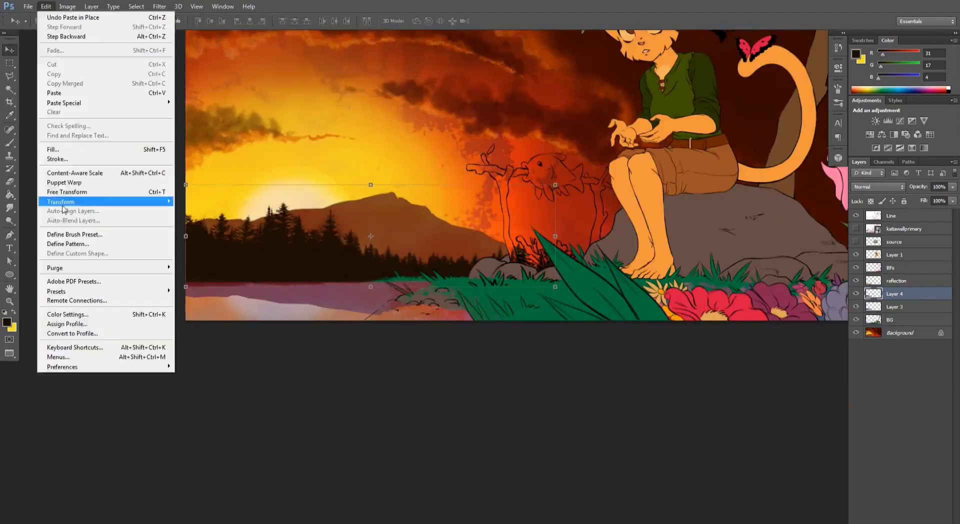
{"action": "left_click", "coordinate": [30, 82]}
{"action": "key", "text": "v"}
{"action": "key", "text": "m"}
{"action": "left_click_drag", "start_coordinate": [320, 249], "coordinate": [634, 270]}
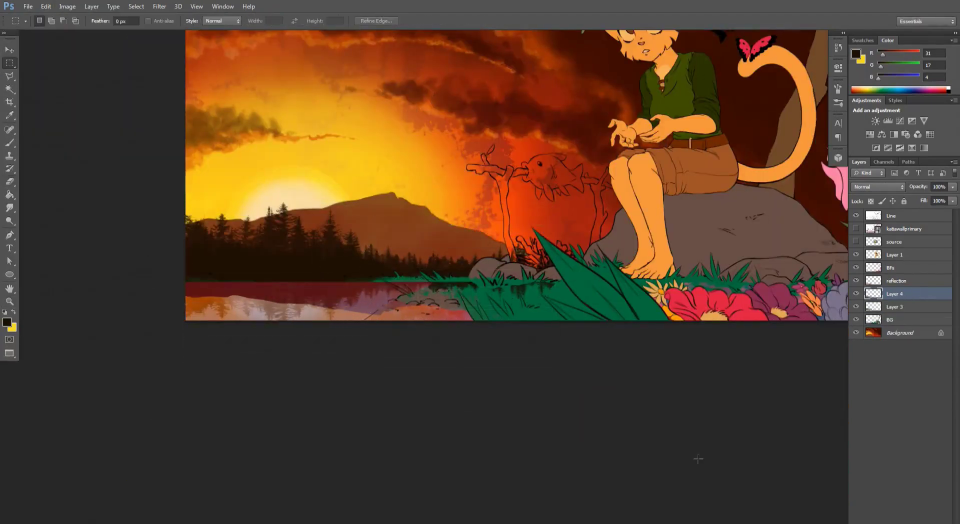
Add a new layer and set up a yellow brush and low-opacity eraser
{"action": "left_click", "coordinate": [885, 334]}
{"action": "key", "text": "ctrl+shift+alt+n"}
{"action": "key", "text": "b"}
{"action": "key", "text": "x"}
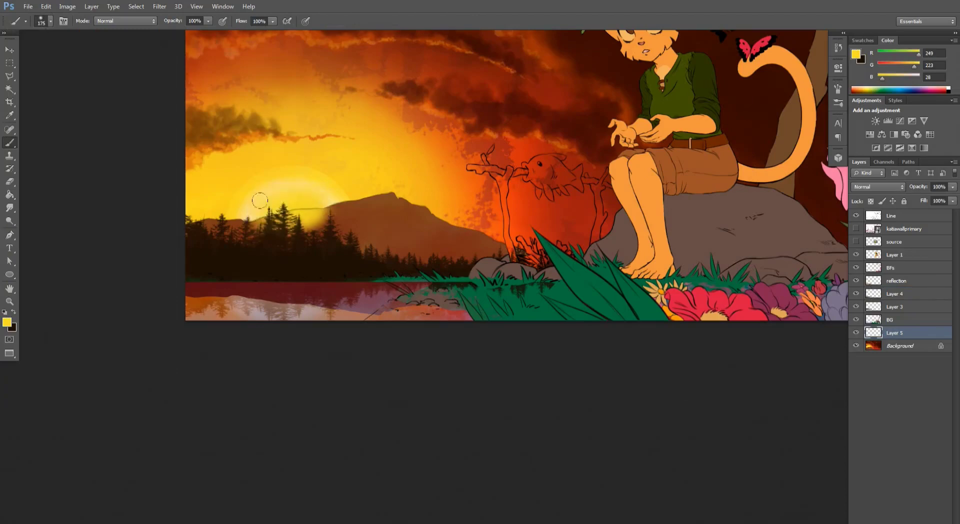
{"action": "scroll", "coordinate": [368, 220], "scroll_direction": "up", "scroll_amount": 2}
{"action": "left_click", "coordinate": [892, 266]}
{"action": "key", "text": "alt+shift+bracketright"}
{"action": "key", "text": "e"}
{"action": "scroll", "coordinate": [325, 298], "scroll_direction": "up", "scroll_amount": 1}
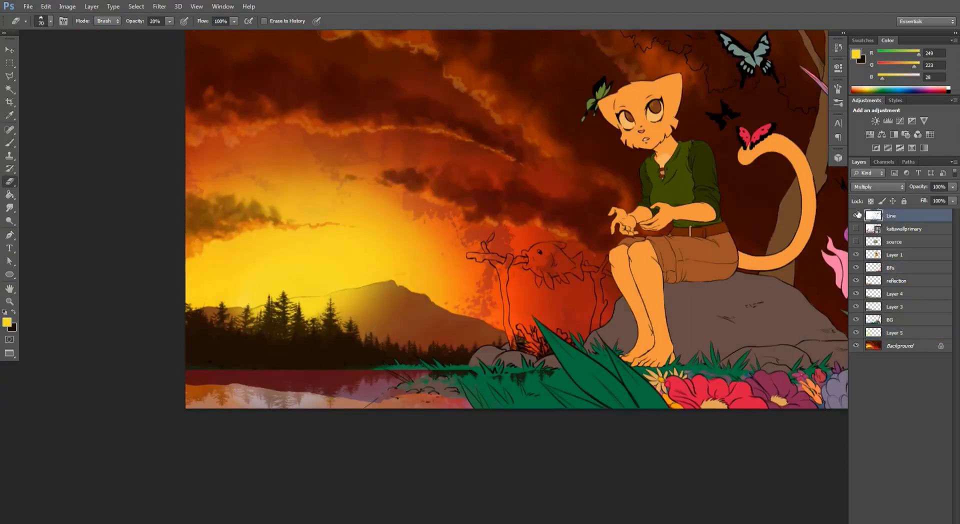
Brighten and yellow the sun glow with Hue/Saturation, then shift it slightly right and down
{"action": "left_click", "coordinate": [358, 325], "text": "ctrl"}
{"action": "key", "text": "ctrl+u"}
{"action": "left_click_drag", "start_coordinate": [678, 412], "coordinate": [694, 413]}
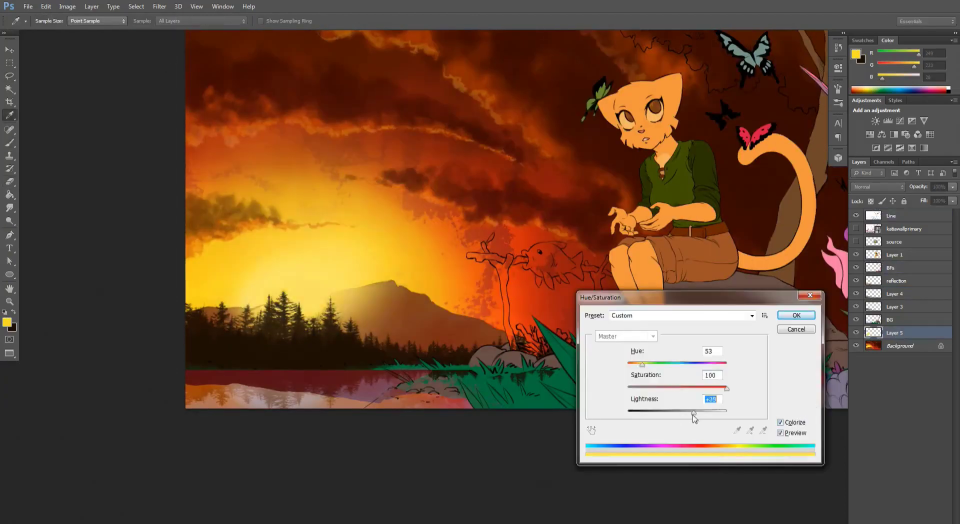
{"action": "key", "text": "Return"}
{"action": "key", "text": "ctrl+minus"}
{"action": "key", "text": "v"}
{"action": "left_click_drag", "start_coordinate": [418, 295], "coordinate": [443, 299]}
Merge Layer 3 into Layer 4 and name the combined layer Trees
{"action": "key", "text": "alt+bracketright"}
{"action": "key", "text": "b"}
{"action": "key", "text": "ctrl+plus"}
{"action": "key", "text": "ctrl+plus"}
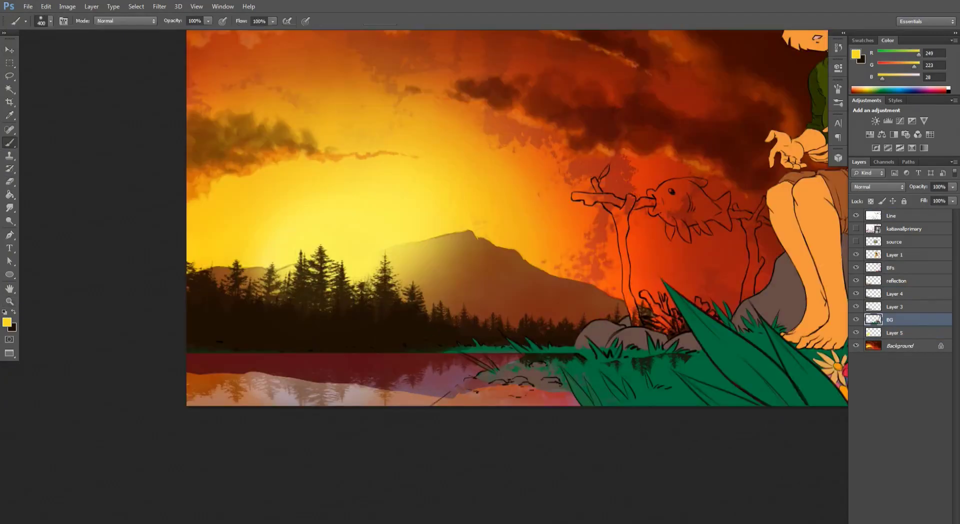
{"action": "scroll", "coordinate": [300, 390], "scroll_direction": "right", "scroll_amount": 5}
{"action": "key", "text": "ctrl+minus"}
{"action": "key", "text": "m"}
{"action": "key", "text": "ctrl+plus"}
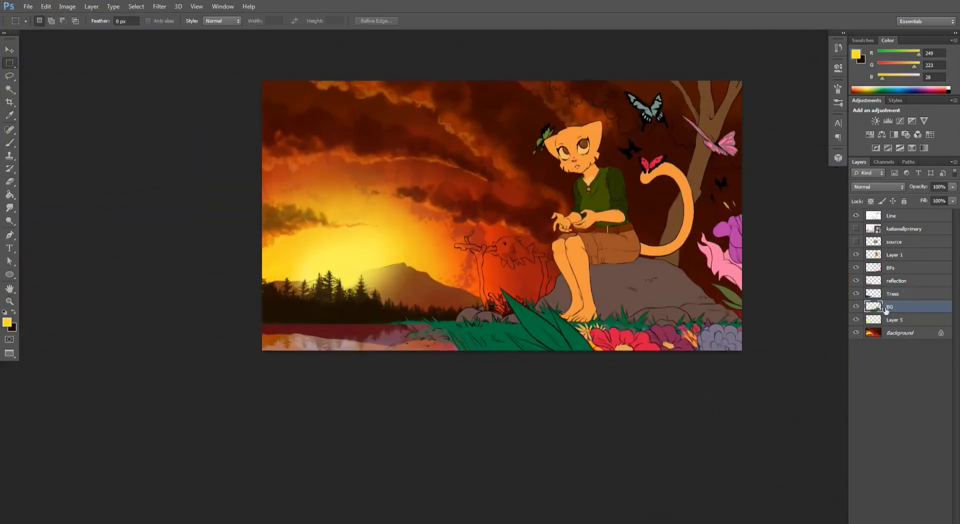
Set the brush size to 30 and add a new grass layer above Trees
{"action": "key", "text": "b"}
{"action": "key", "text": "ctrl+plus"}
{"action": "key", "text": "ctrl+plus"}
{"action": "scroll", "coordinate": [425, 221], "scroll_direction": "down", "scroll_amount": 1}
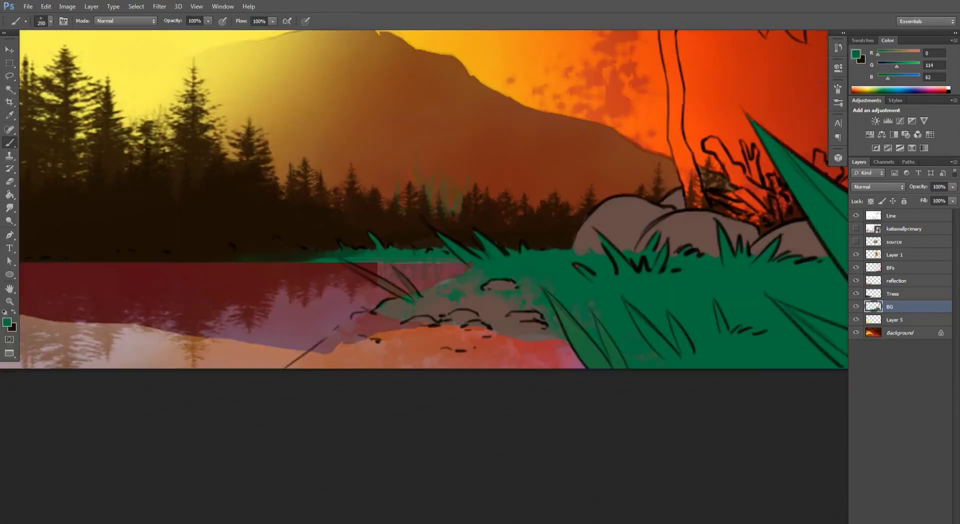
{"action": "left_click", "coordinate": [42, 22]}
{"action": "left_click", "coordinate": [41, 22]}
{"action": "left_click", "coordinate": [42, 22]}
{"action": "key", "text": "ctrl+bracketright"}
{"action": "key", "text": "Return"}
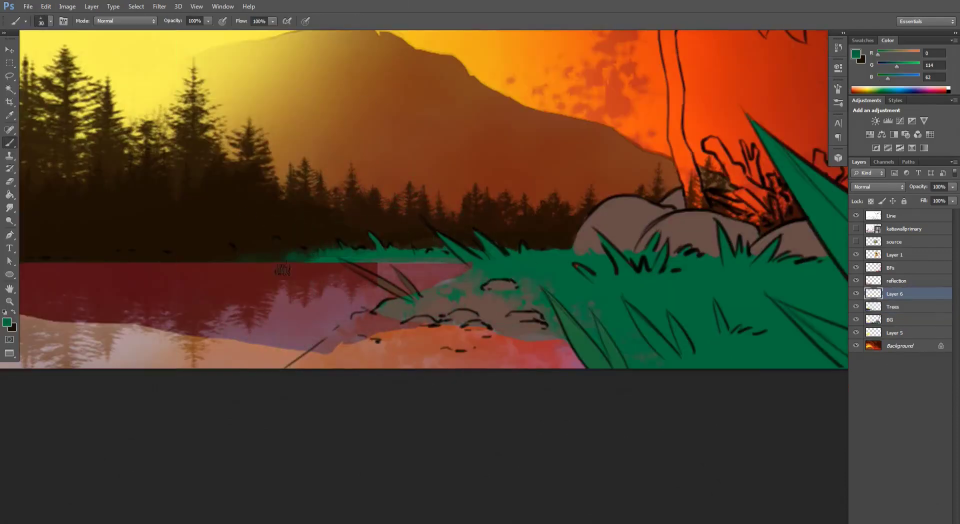
Set the eraser to size 35 and select the green grass strip by the lake, then deselect it
{"action": "key", "text": "e"}
{"action": "key", "text": "ctrl+plus"}
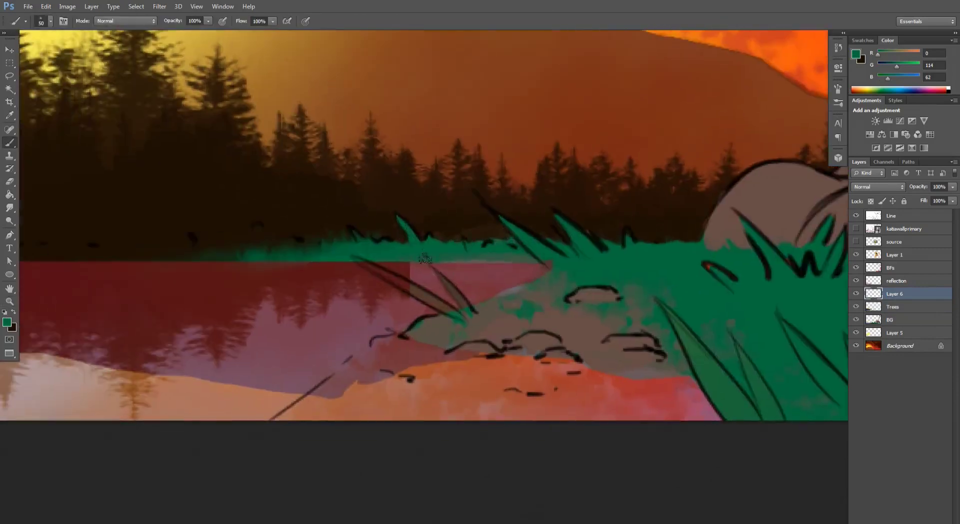
{"action": "left_click", "coordinate": [42, 22]}
{"action": "left_click", "coordinate": [42, 22]}
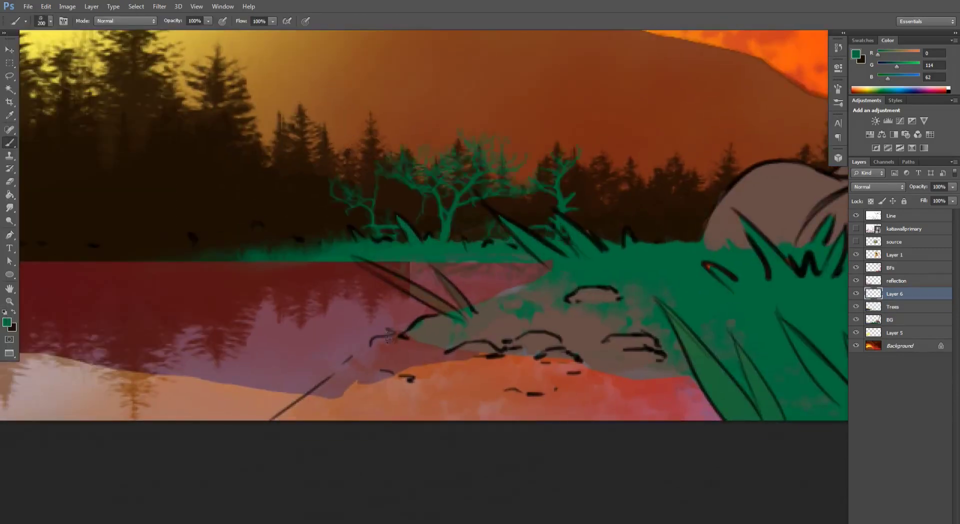
{"action": "key", "text": "w"}
{"action": "left_click", "coordinate": [386, 245]}
{"action": "key", "text": "ctrl+minus"}
{"action": "left_click", "coordinate": [136, 6]}
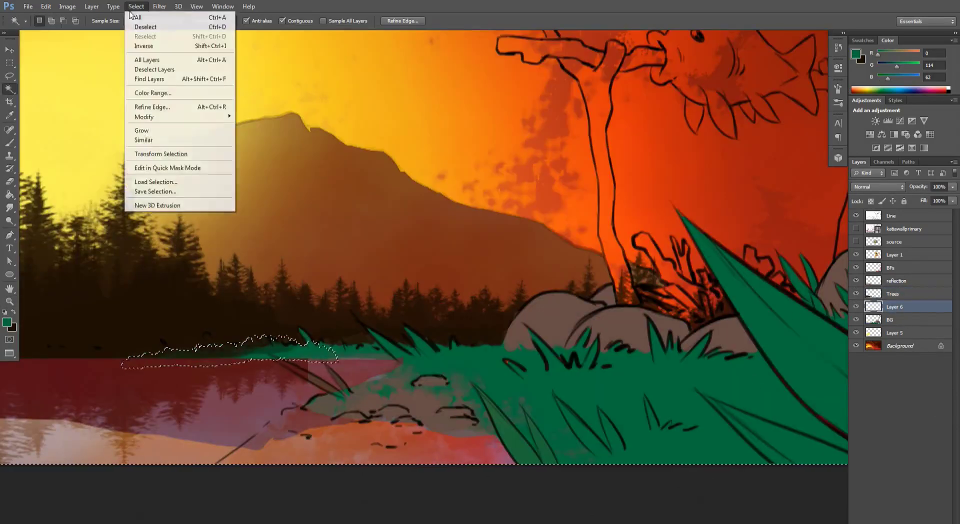
{"action": "left_click", "coordinate": [145, 23]}
On the Trees layer, paint soft green grass along the lake shore
{"action": "key", "text": "e"}
{"action": "key", "text": "ctrl+plus"}
{"action": "key", "text": "z"}
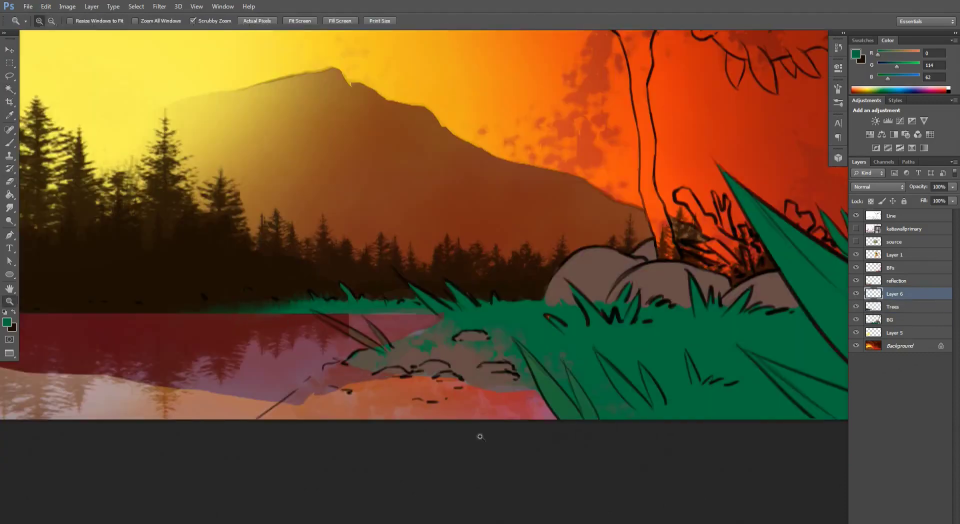
{"action": "scroll", "coordinate": [480, 434], "scroll_direction": "down", "scroll_amount": 1}
{"action": "key", "text": "ctrl+u"}
{"action": "key", "text": "Escape"}
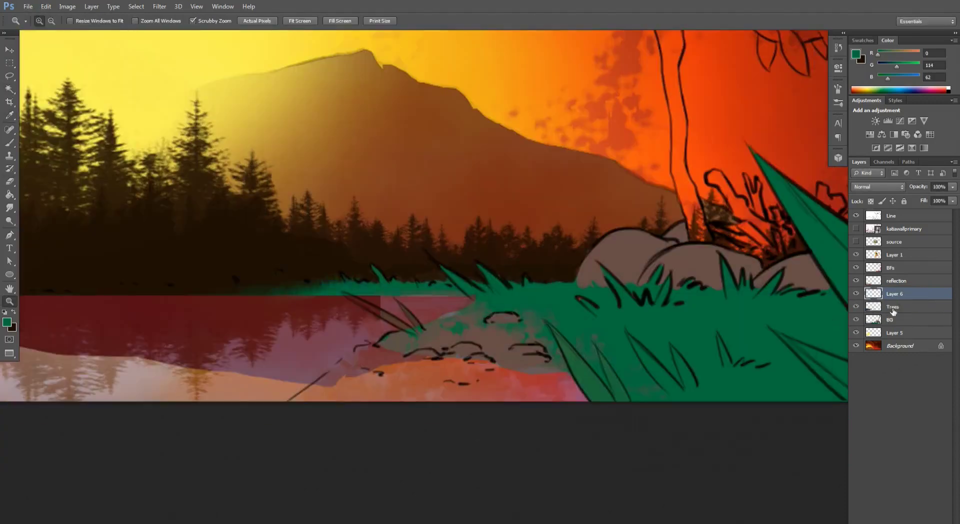
{"action": "left_click", "coordinate": [893, 307]}
{"action": "key", "text": "b"}
{"action": "left_click_drag", "start_coordinate": [300, 190], "coordinate": [500, 200]}
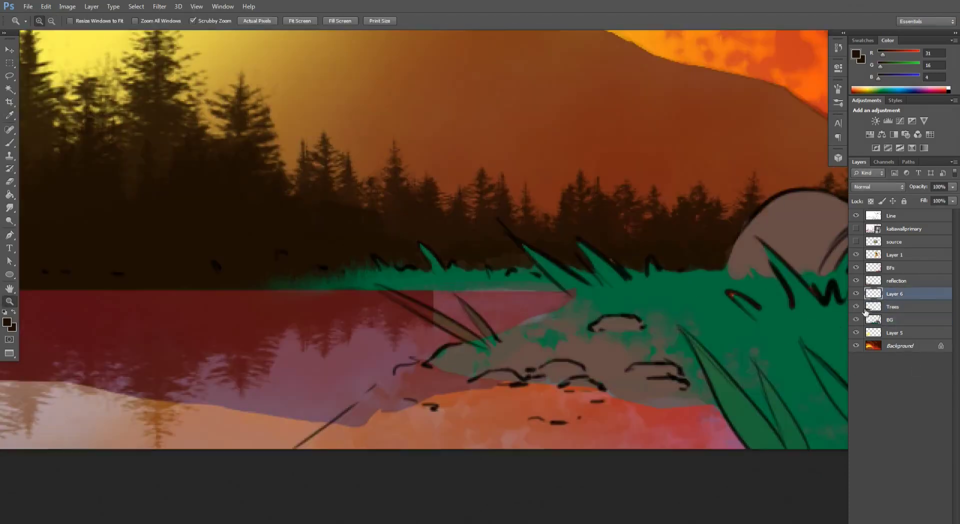
Lasso the grass blades and delete the reflection covering them
{"action": "key", "text": "l"}
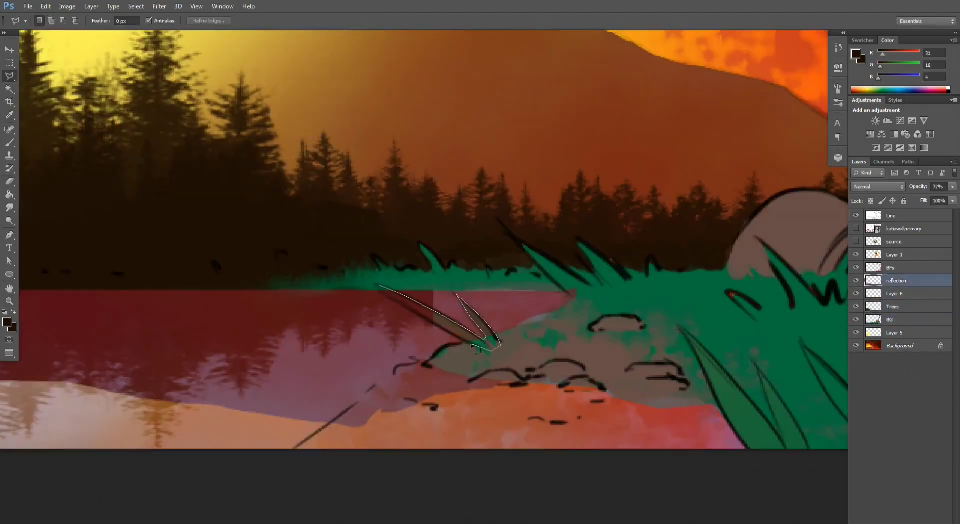
{"action": "key", "text": "Delete"}
{"action": "key", "text": "ctrl+d"}
Lower the reflection layer's opacity to 72% and adjust a thin strip at the waterline
{"action": "key", "text": "e"}
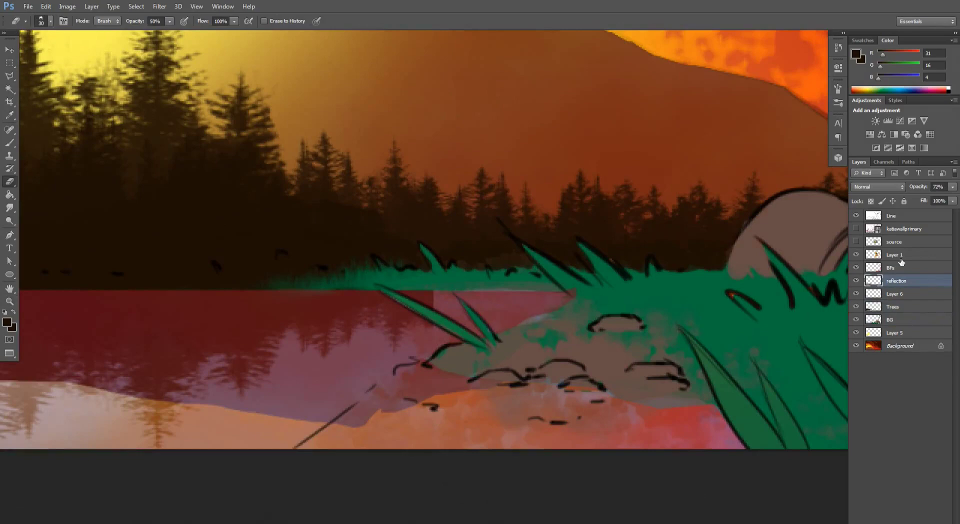
{"action": "left_click", "coordinate": [894, 307]}
{"action": "key", "text": "b"}
{"action": "key", "text": "alt+bracketright"}
{"action": "key", "text": "alt+bracketright"}
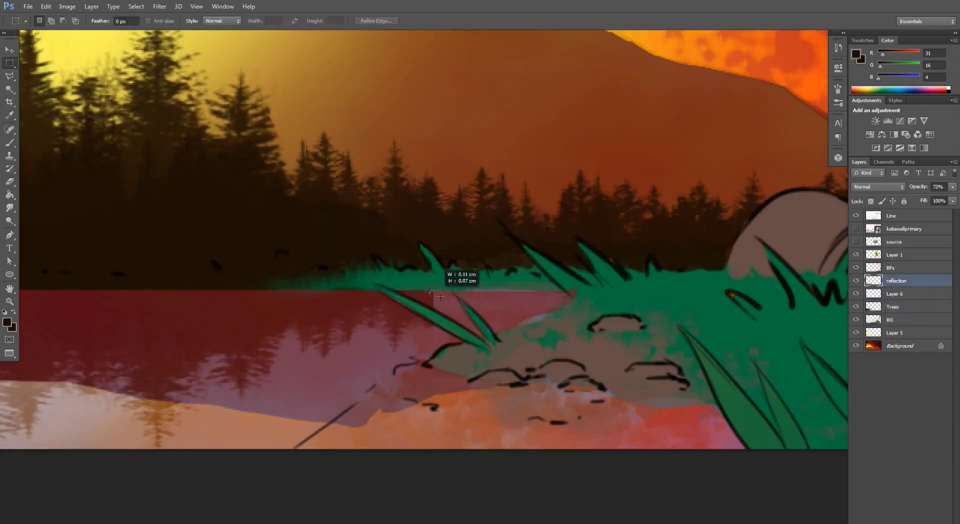
{"action": "key", "text": "m"}
{"action": "left_click_drag", "start_coordinate": [436, 303], "coordinate": [682, 311]}
{"action": "left_click_drag", "start_coordinate": [953, 187], "coordinate": [936, 199]}
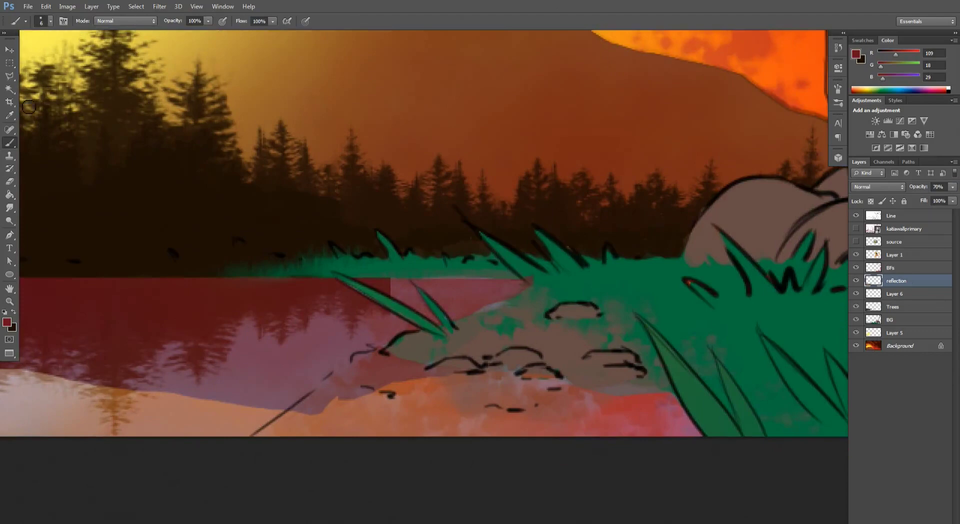
{"action": "key", "text": "v"}
{"action": "left_click_drag", "start_coordinate": [325, 289], "coordinate": [331, 289]}
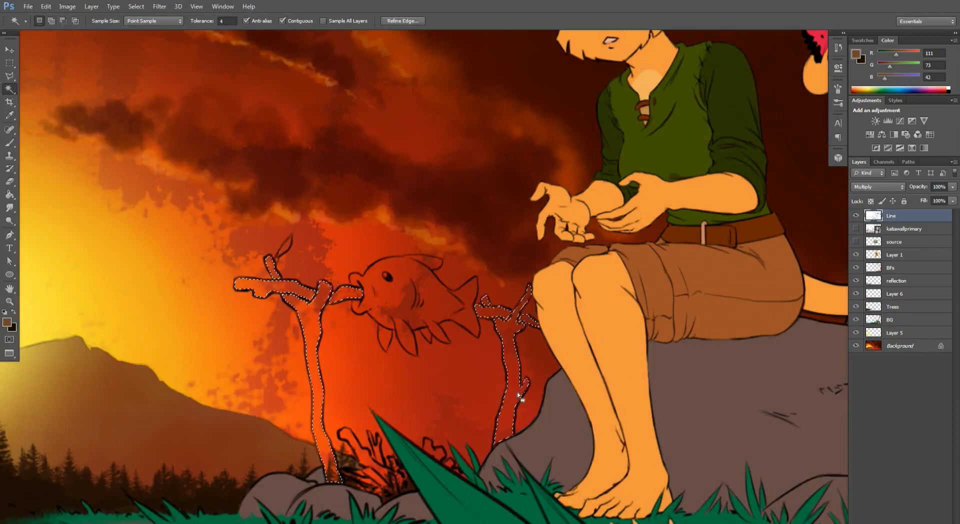
Select the roasting sticks and expand the selection for a brown fill
{"action": "left_click", "coordinate": [408, 379], "text": "shift"}
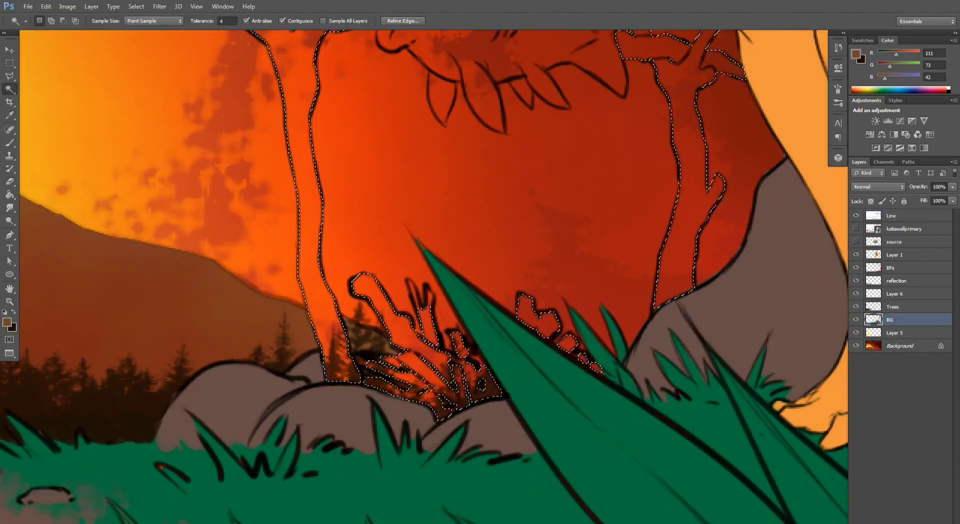
{"action": "left_click", "coordinate": [196, 6]}
{"action": "mouse_move", "coordinate": [203, 19]}
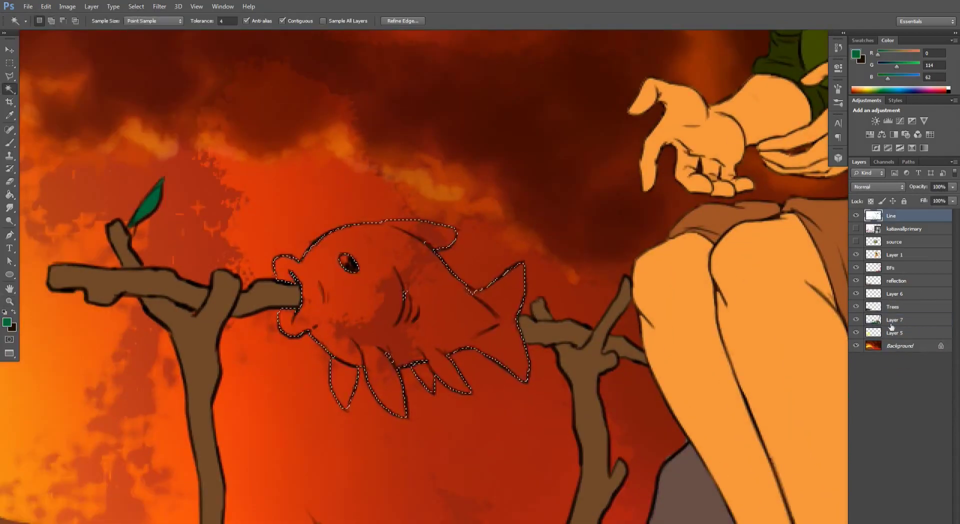
{"action": "left_click", "coordinate": [896, 334]}
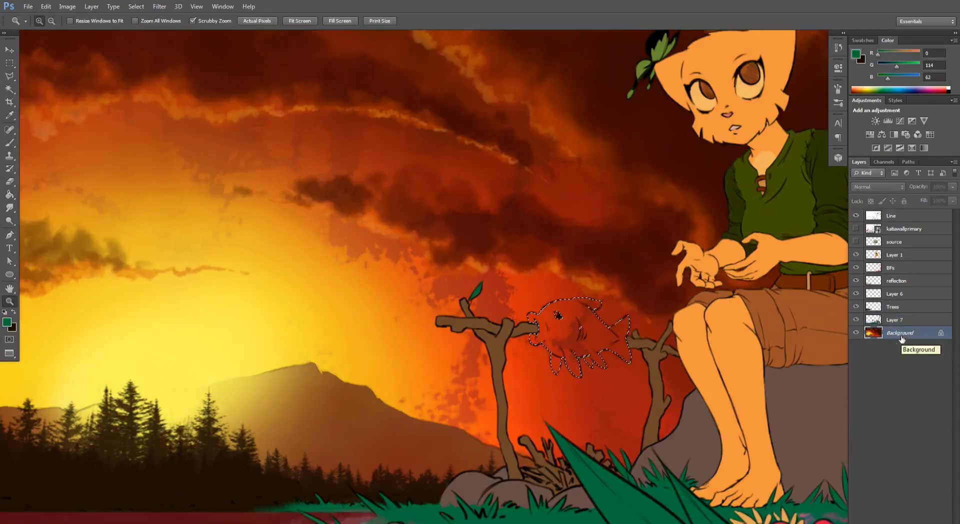
Fill the skewered fish green-teal, paint its eye dark, and add a new layer
{"action": "left_click", "coordinate": [896, 294]}
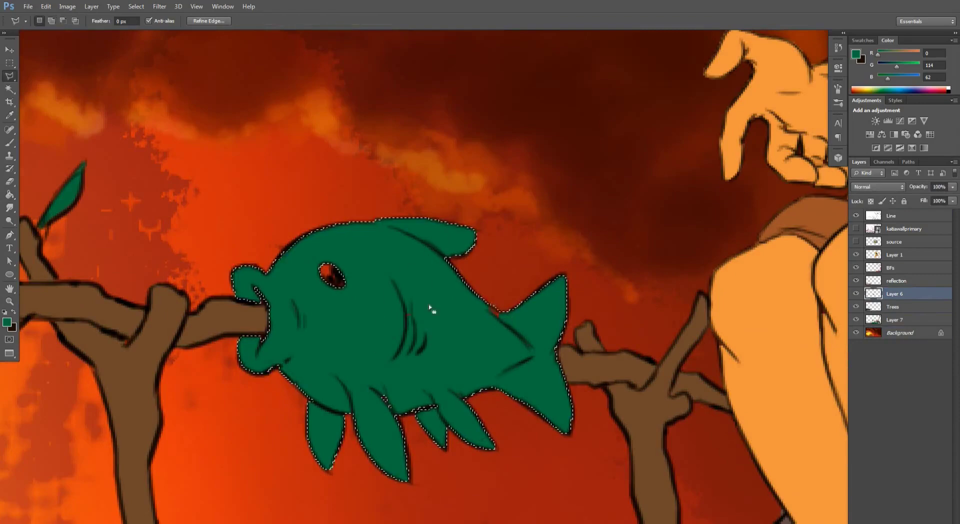
{"action": "key", "text": "b"}
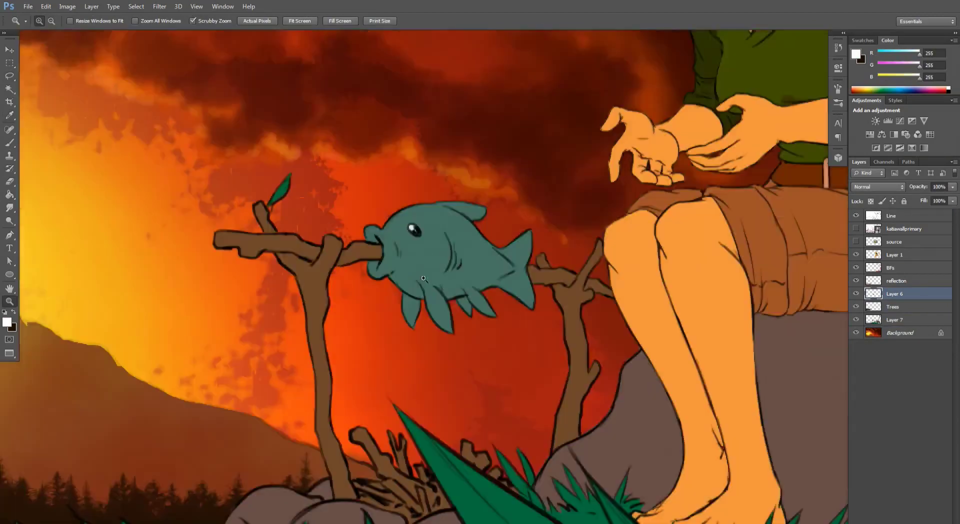
{"action": "left_click", "coordinate": [895, 319]}
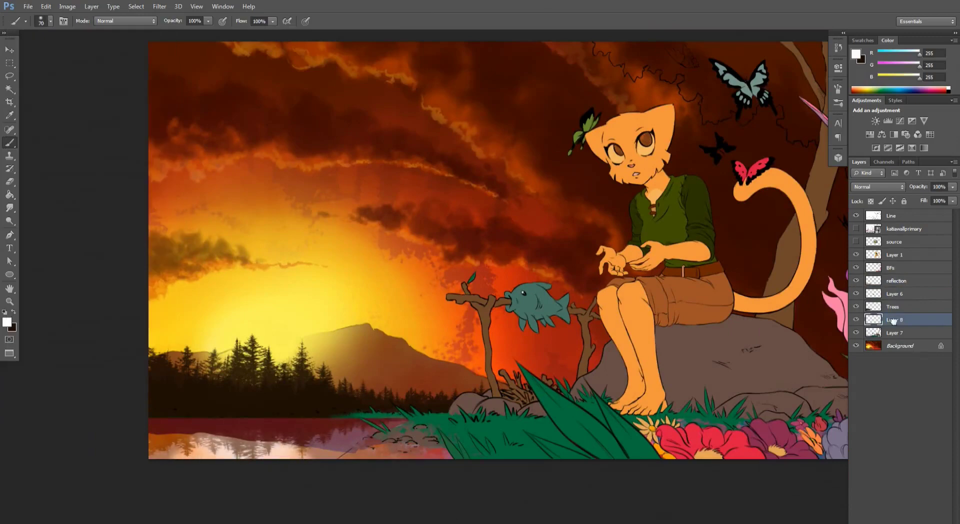
{"action": "left_click", "coordinate": [896, 281]}
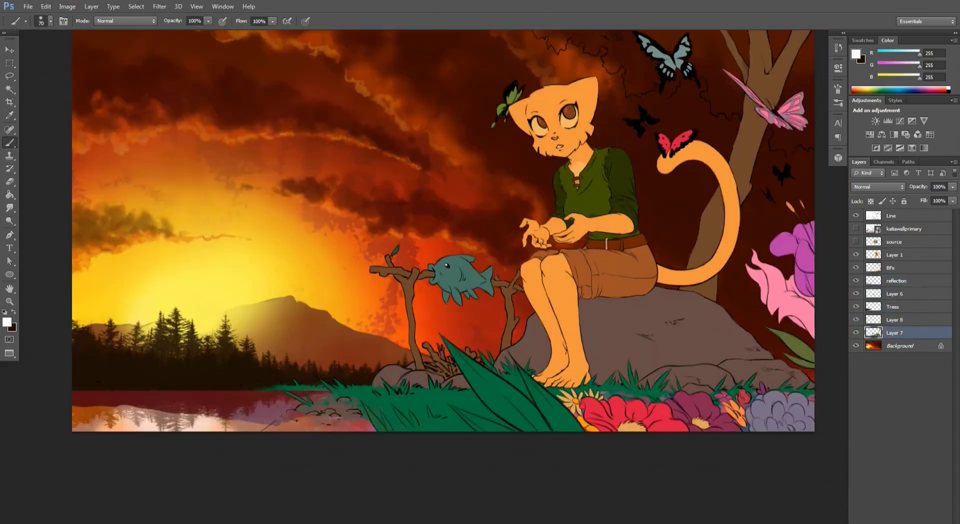
{"action": "key", "text": "ctrl+shift+alt+n"}
{"action": "left_click", "coordinate": [197, 6]}
In standard screen mode at 100%, shade the grass by the lake with a sampled dark brown
{"action": "mouse_move", "coordinate": [214, 130]}
{"action": "left_click", "coordinate": [345, 127]}
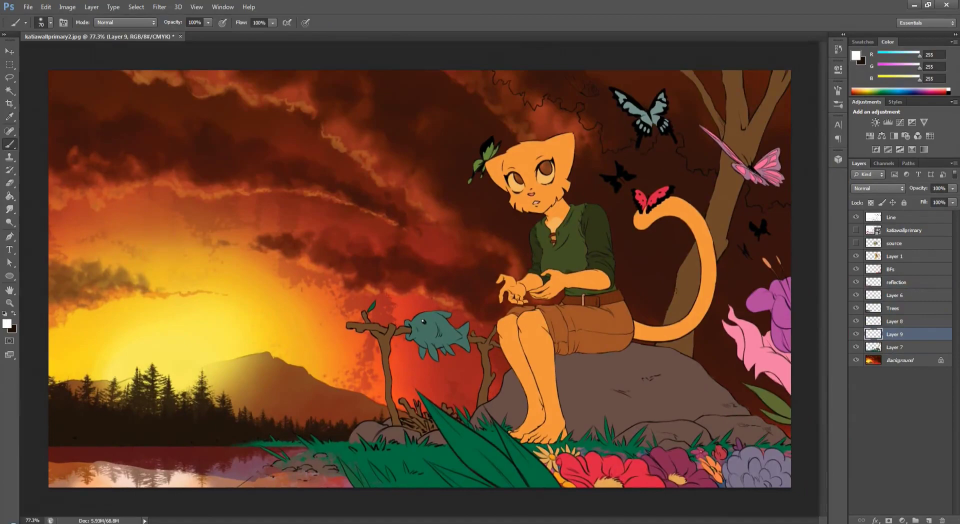
{"action": "key", "text": "z"}
{"action": "left_click", "coordinate": [409, 386]}
{"action": "scroll", "coordinate": [420, 350], "scroll_direction": "down", "scroll_amount": 2}
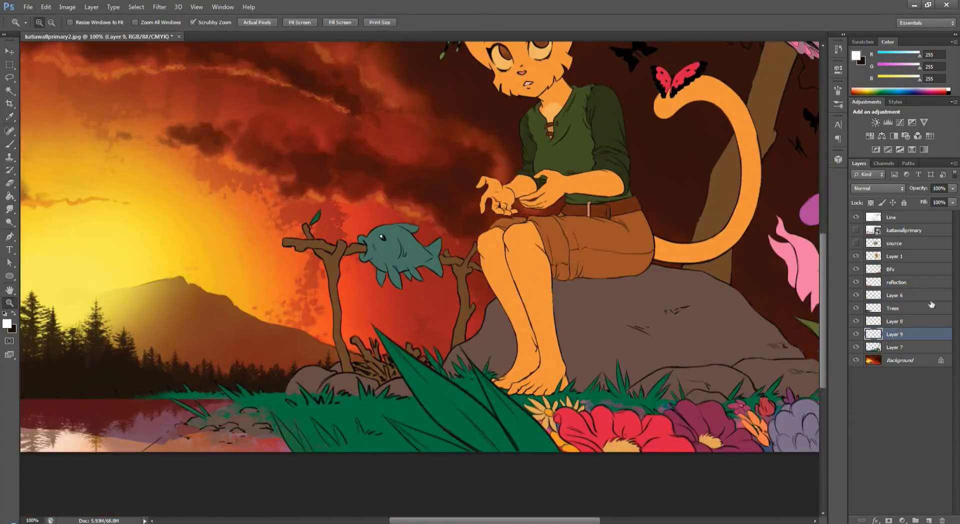
{"action": "key", "text": "b"}
{"action": "scroll", "coordinate": [420, 250], "scroll_direction": "left", "scroll_amount": 2}
{"action": "left_click", "coordinate": [280, 381], "text": "alt"}
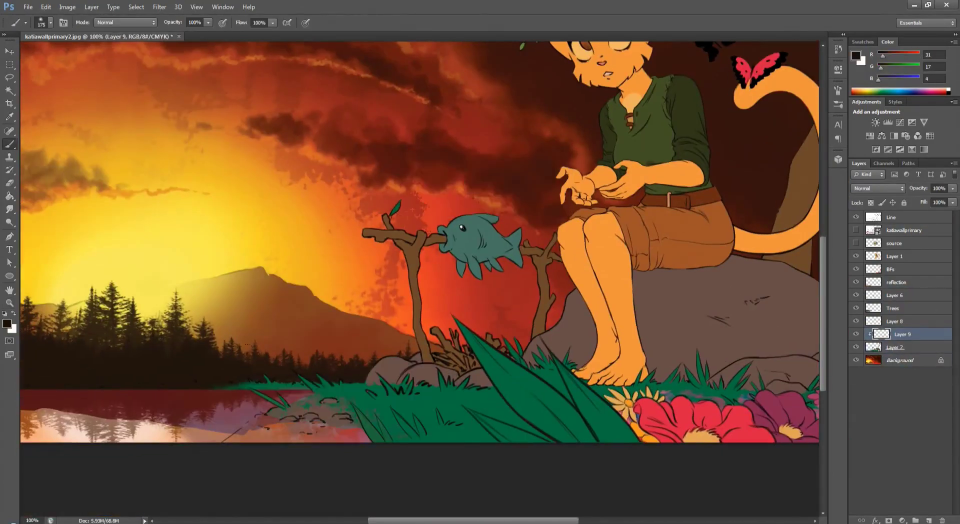
{"action": "left_click_drag", "start_coordinate": [261, 406], "coordinate": [480, 407]}
Try a Hue/Saturation change on Layer 9, then revert it
{"action": "key", "text": "e"}
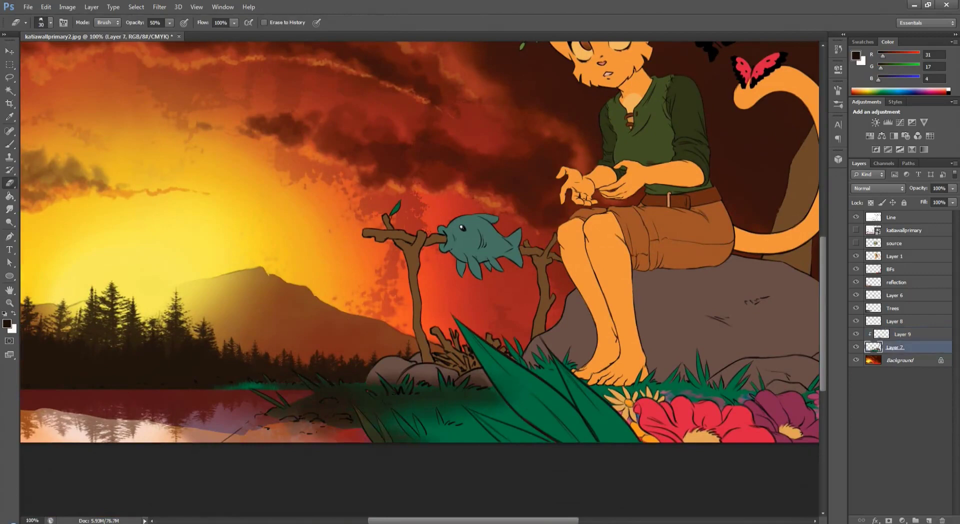
{"action": "key", "text": "alt+bracketright"}
{"action": "key", "text": "ctrl+u"}
{"action": "key", "text": "Escape"}
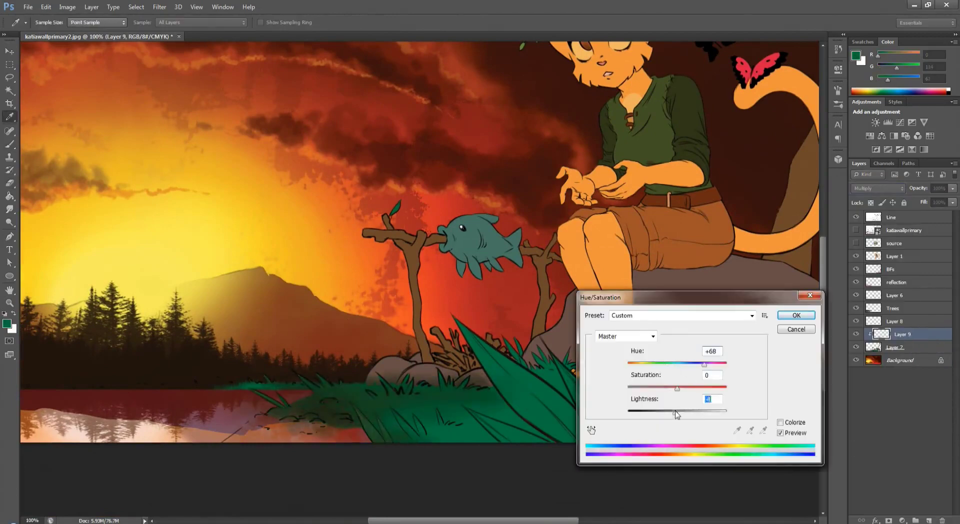
{"action": "left_click", "coordinate": [797, 315]}
{"action": "key", "text": "ctrl+z"}
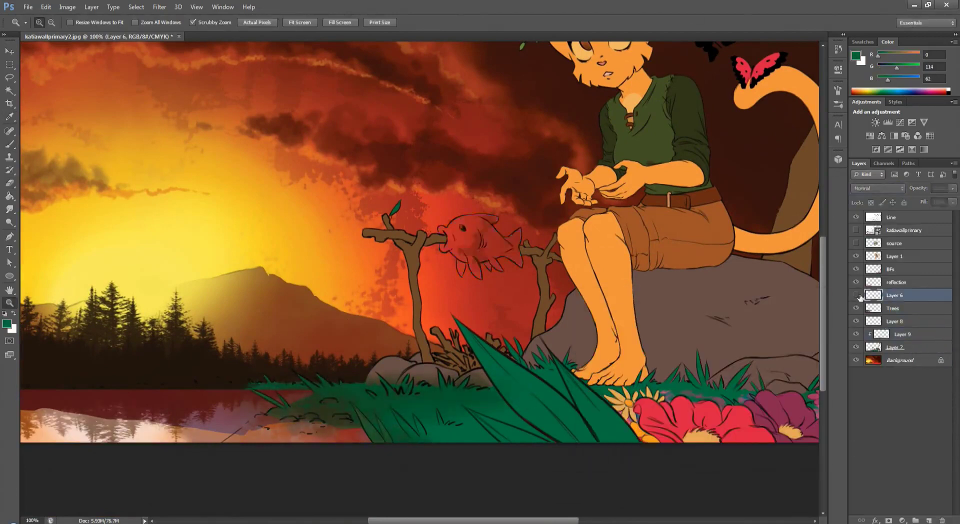
{"action": "key", "text": "ctrl+u"}
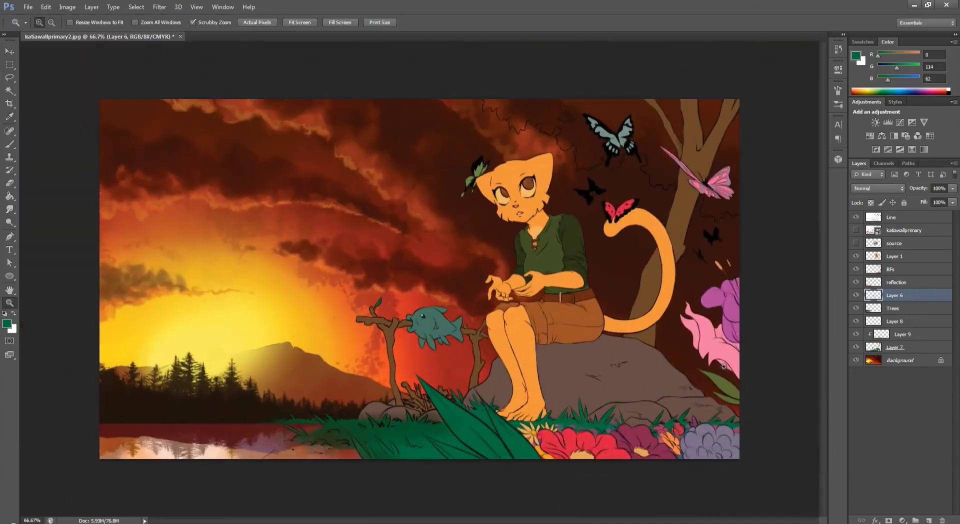
On the BFs layer, paint the small butterfly's wings pink with a finer brush
{"action": "key", "text": "alt+bracketright"}
{"action": "key", "text": "alt+bracketright"}
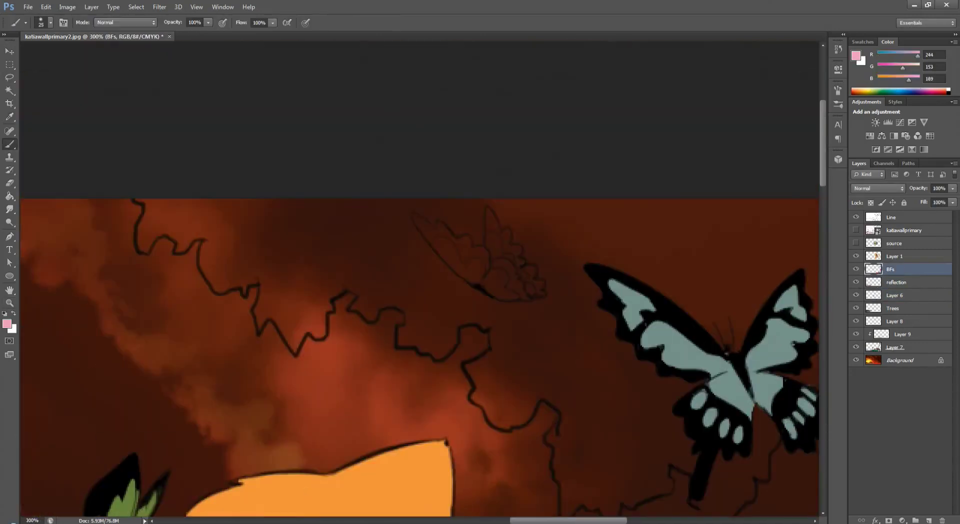
{"action": "key", "text": "b"}
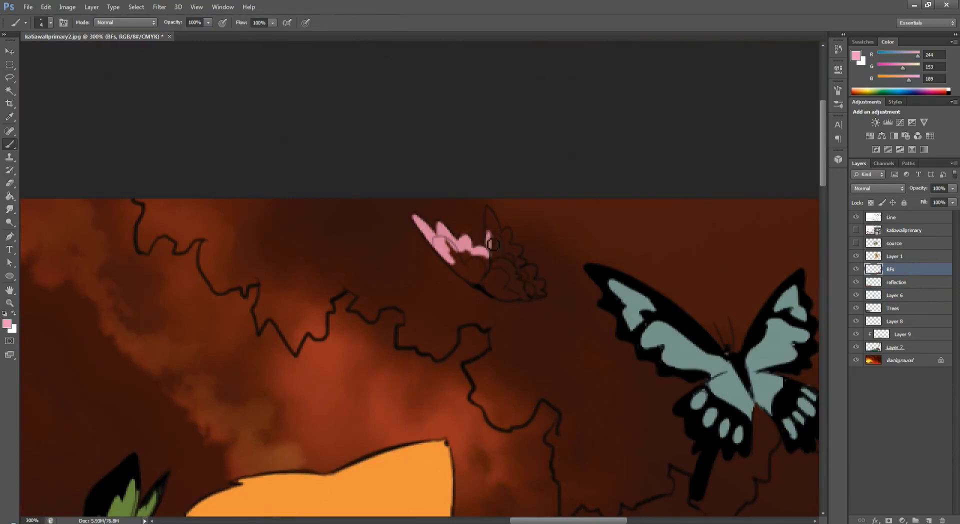
{"action": "left_click_drag", "start_coordinate": [514, 258], "coordinate": [527, 267]}
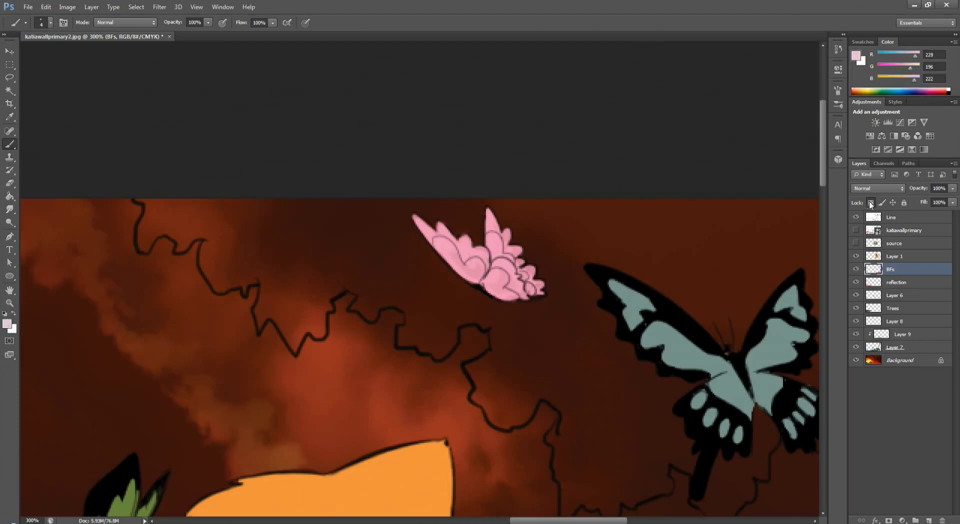
{"action": "key", "text": "bracketleft"}
{"action": "key", "text": "bracketleft"}
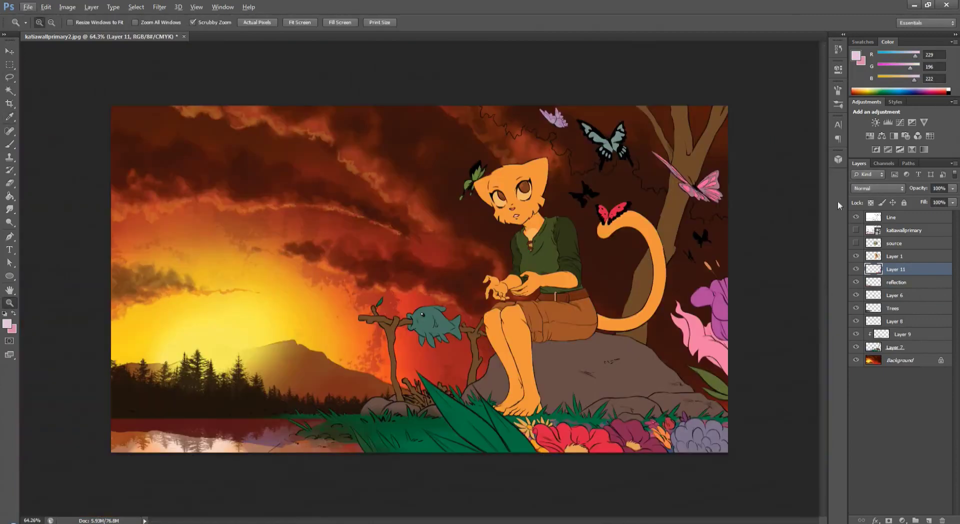
Duplicate the dark butterflies layer and tint the copy dark red with Hue/Saturation
{"action": "key", "text": "i"}
{"action": "left_click", "coordinate": [896, 256]}
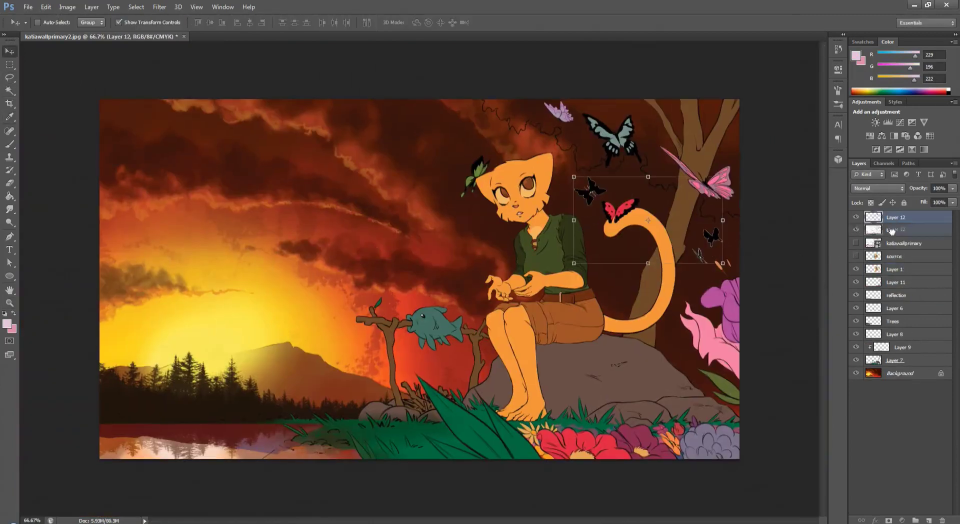
{"action": "key", "text": "ctrl+j"}
{"action": "key", "text": "ctrl+alt+u"}
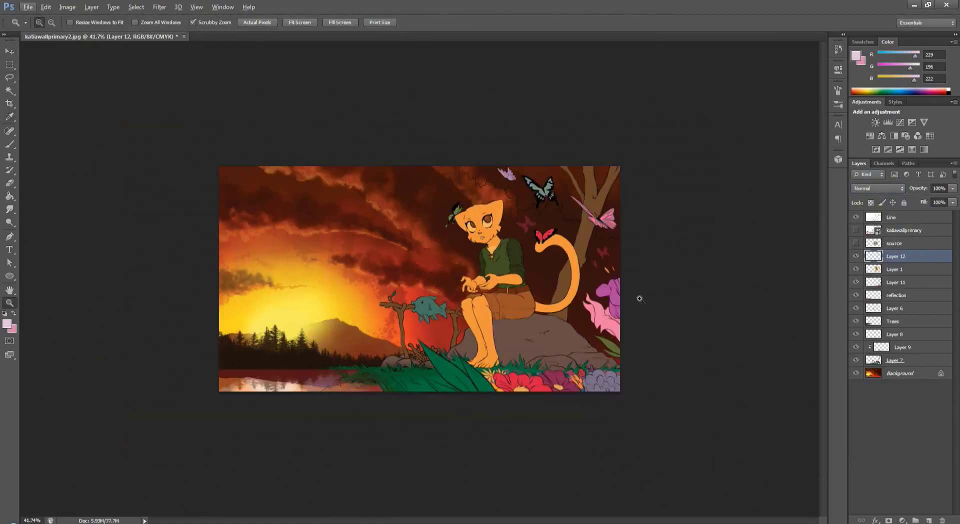
Shift the tree foliage toward a darker, more saturated orange with Hue/Saturation
{"action": "left_click", "coordinate": [728, 170]}
{"action": "left_click", "coordinate": [895, 360]}
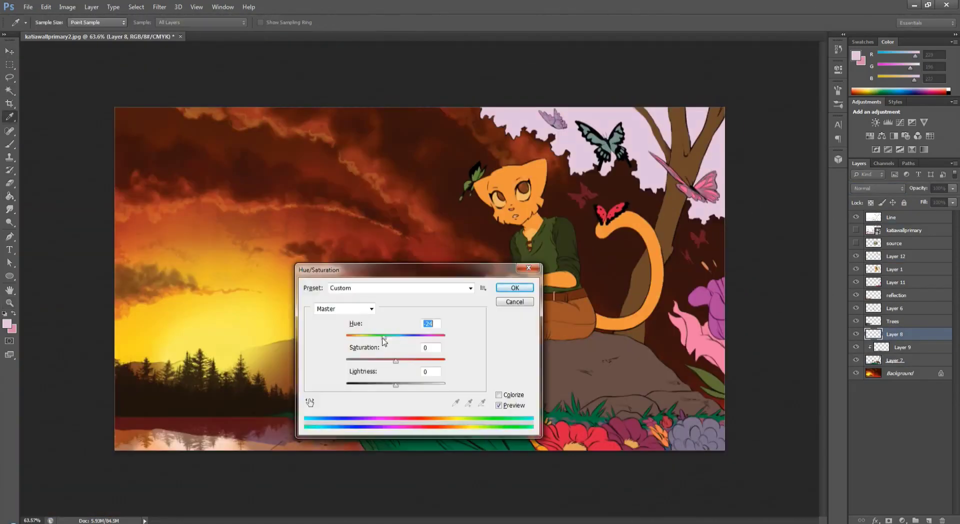
{"action": "left_click_drag", "start_coordinate": [395, 386], "coordinate": [434, 360]}
{"action": "left_click_drag", "start_coordinate": [384, 336], "coordinate": [423, 337]}
{"action": "left_click_drag", "start_coordinate": [390, 382], "coordinate": [371, 387]}
{"action": "key", "text": "Return"}
Pick a dark brown and set up the 80 px brush, enlarged to 500
{"action": "key", "text": "z"}
{"action": "key", "text": "b"}
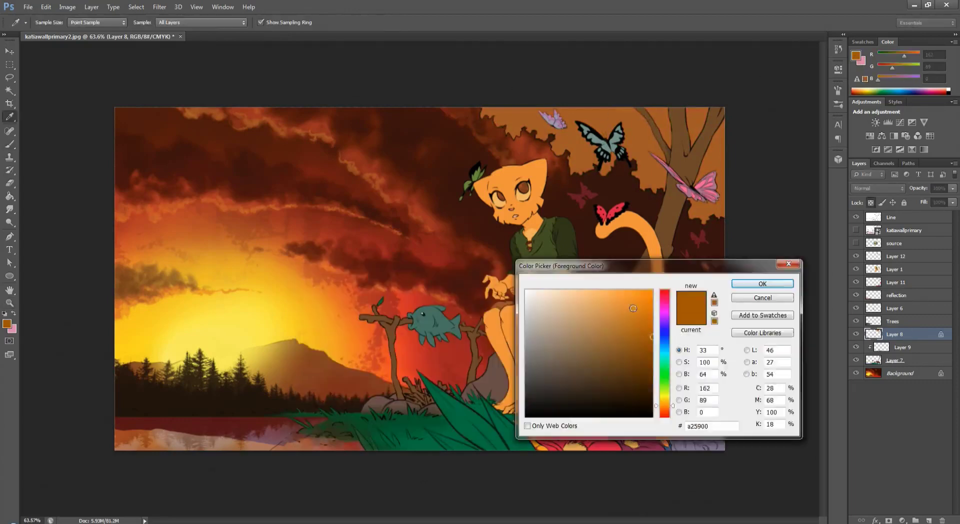
{"action": "key", "text": "Return"}
{"action": "double_click", "coordinate": [35, 229]}
{"action": "key", "text": "F5"}
{"action": "left_click", "coordinate": [683, 83]}
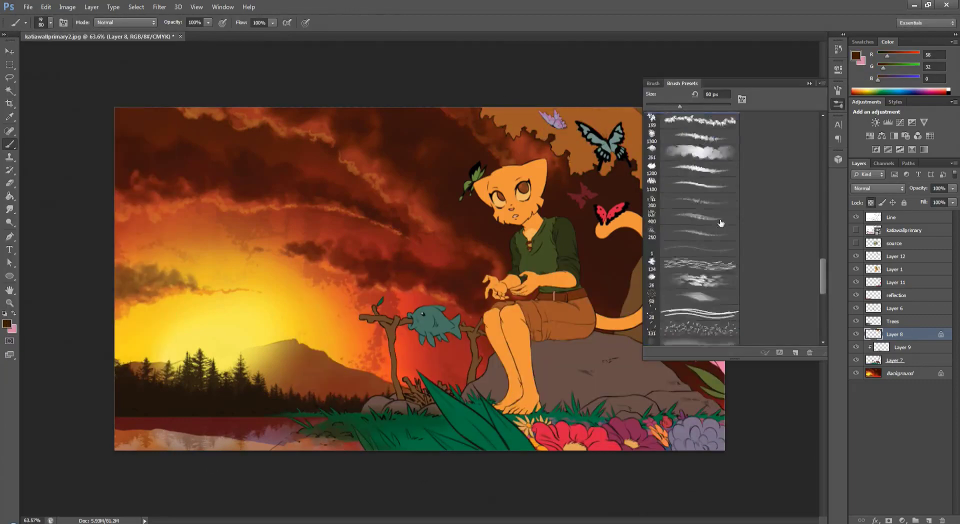
{"action": "scroll", "coordinate": [724, 206], "scroll_direction": "down", "scroll_amount": 3}
{"action": "key", "text": "F5"}
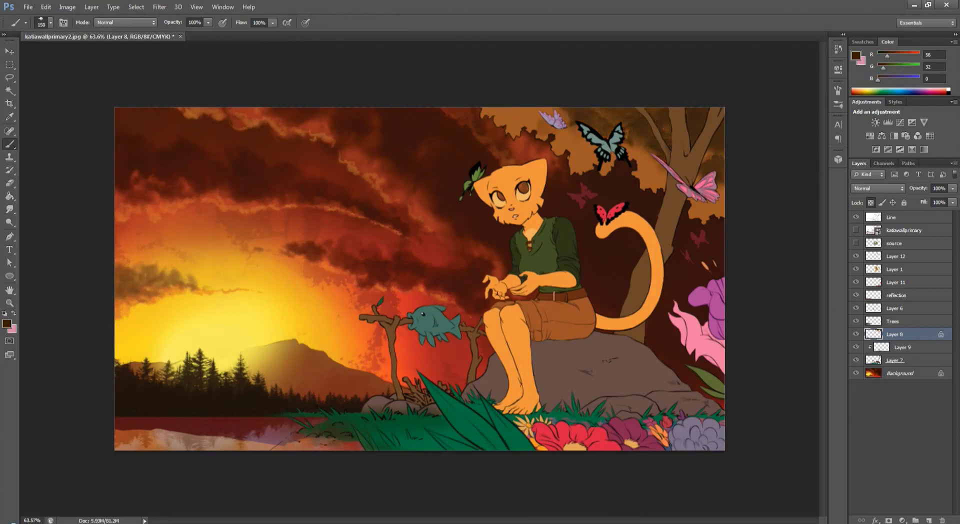
{"action": "key", "text": "bracketright"}
{"action": "key", "text": "bracketright"}
{"action": "key", "text": "bracketright"}
{"action": "key", "text": "bracketright"}
{"action": "key", "text": "bracketright"}
{"action": "key", "text": "bracketright"}
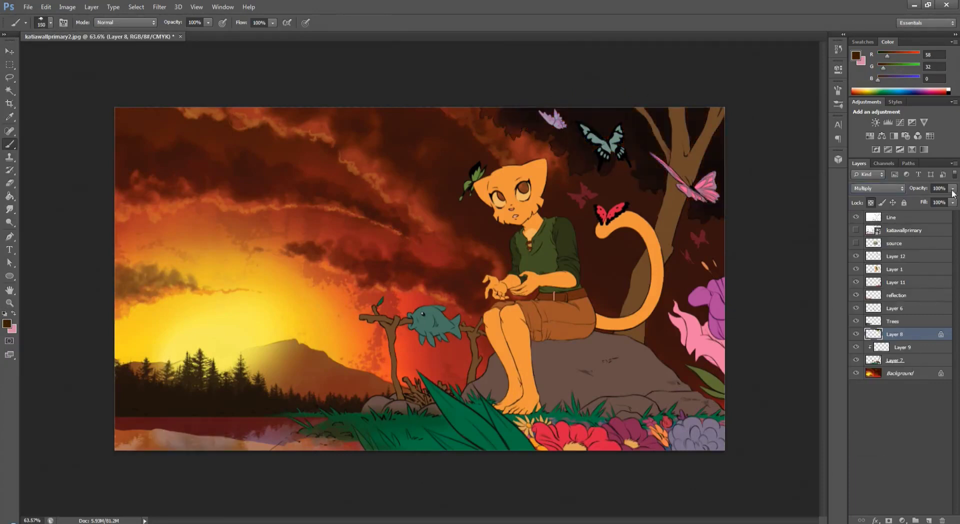
Brighten the foliage colour slightly with another Hue/Saturation adjustment
{"action": "key", "text": "ctrl+u"}
{"action": "key", "text": "Escape"}
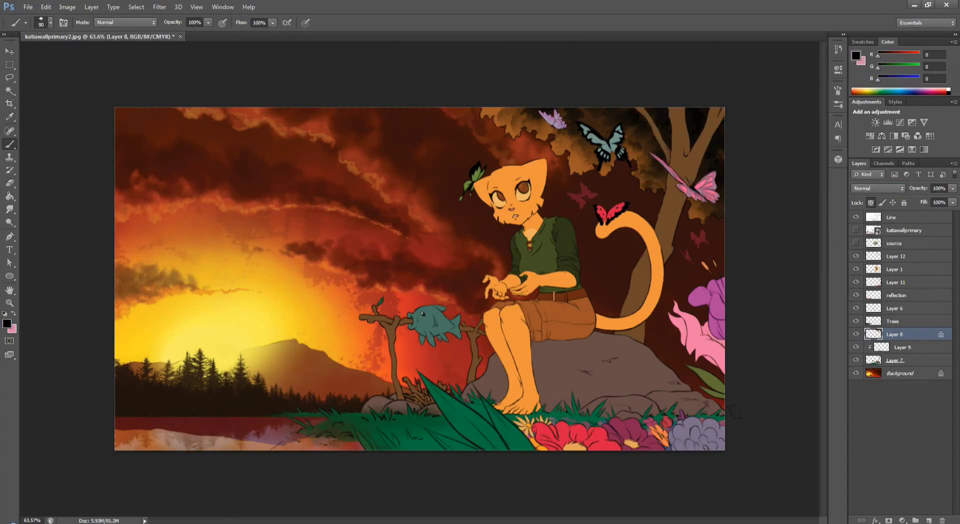
{"action": "key", "text": "l"}
{"action": "key", "text": "alt+period"}
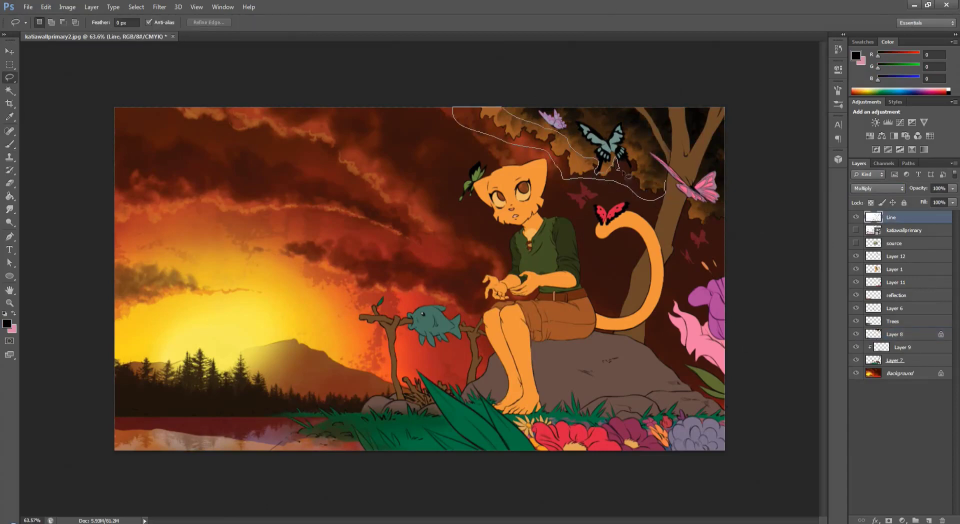
{"action": "scroll", "coordinate": [721, 186], "scroll_direction": "up", "scroll_amount": 5}
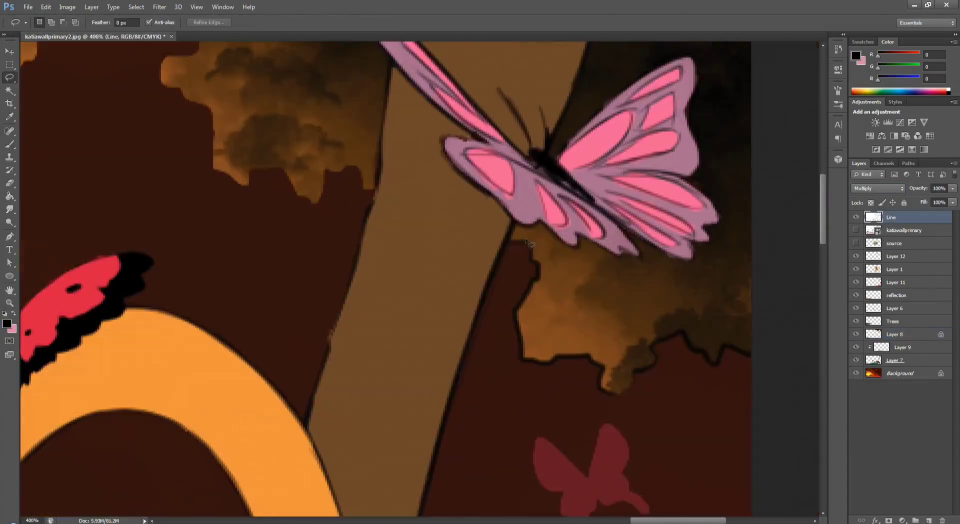
{"action": "scroll", "coordinate": [585, 248], "scroll_direction": "down", "scroll_amount": 6}
{"action": "left_click", "coordinate": [895, 334]}
{"action": "key", "text": "ctrl+u"}
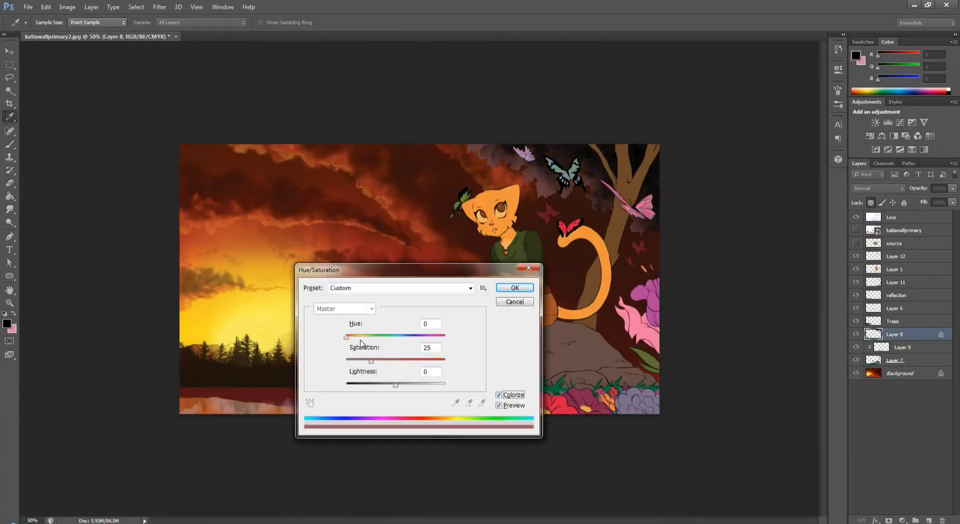
{"action": "left_click_drag", "start_coordinate": [395, 384], "coordinate": [399, 385]}
{"action": "key", "text": "Return"}
Add a new Multiply shading layer clipped to the foliage
{"action": "scroll", "coordinate": [644, 110], "scroll_direction": "down", "scroll_amount": 1}
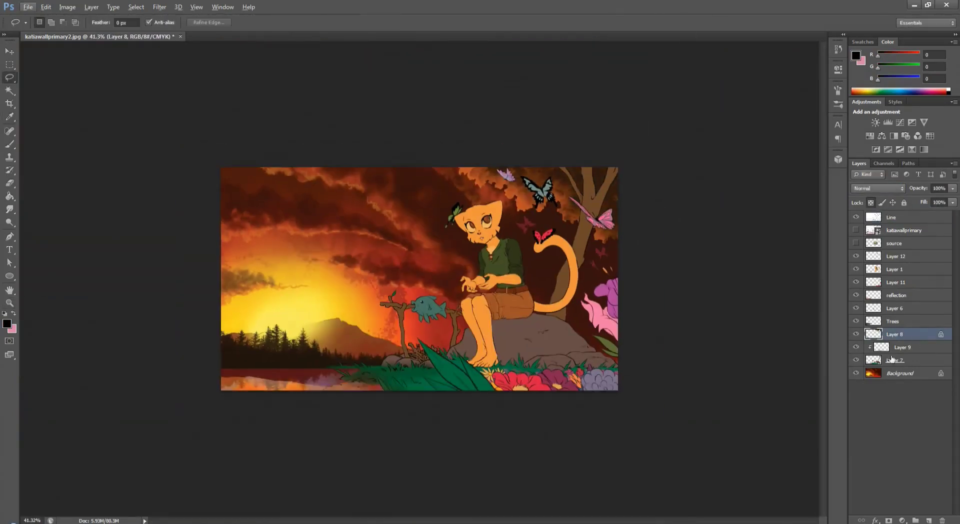
{"action": "key", "text": "ctrl+shift+alt+n"}
{"action": "key", "text": "ctrl+alt+g"}
{"action": "left_click", "coordinate": [879, 188]}
{"action": "left_click", "coordinate": [871, 210]}
{"action": "key", "text": "b"}
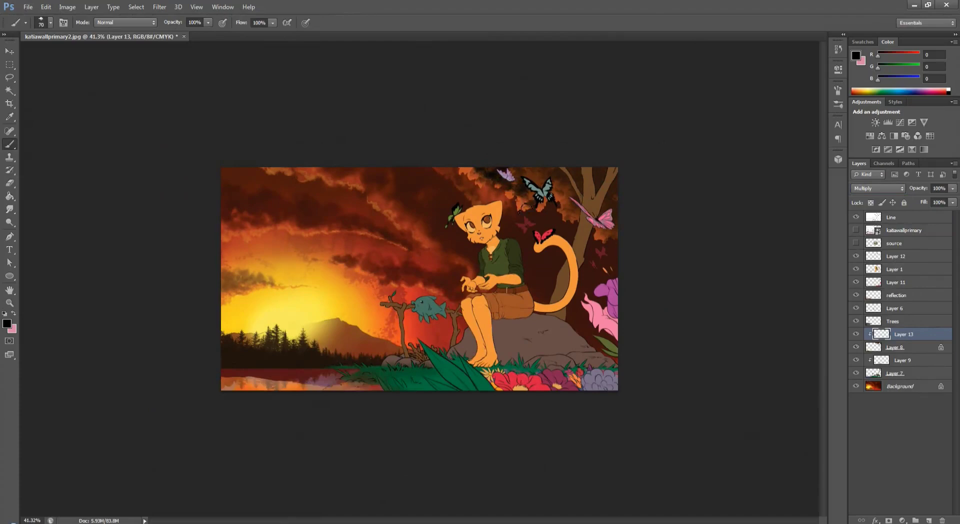
Adjust the shading's lightness, merge it into the foliage, and add a new empty layer
{"action": "key", "text": "z"}
{"action": "key", "text": "ctrl+plus"}
{"action": "key", "text": "ctrl+u"}
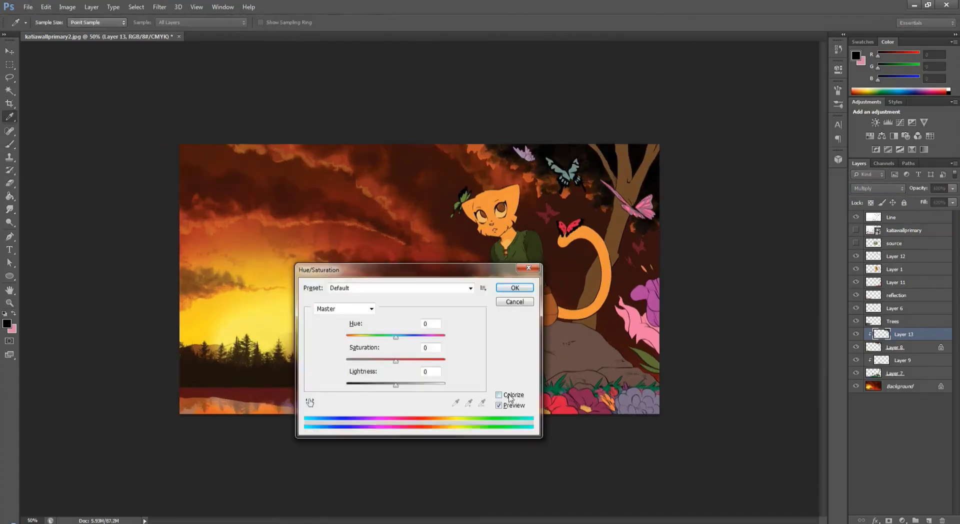
{"action": "left_click_drag", "start_coordinate": [399, 386], "coordinate": [418, 390]}
{"action": "key", "text": "Return"}
{"action": "key", "text": "b"}
{"action": "key", "text": "ctrl+e"}
{"action": "key", "text": "ctrl+shift+alt+n"}
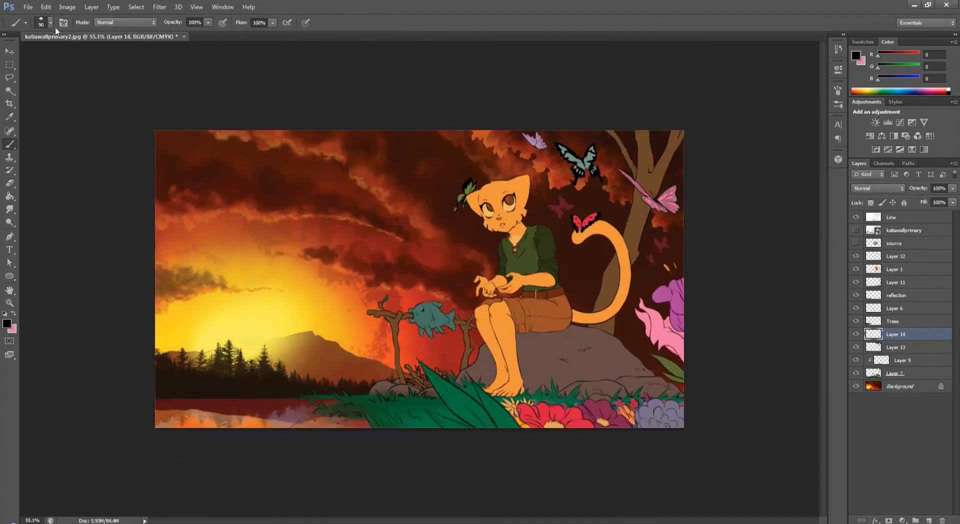
Load the butterfly brush set and choose the butterfly-shaped brush
{"action": "scroll", "coordinate": [420, 280], "scroll_direction": "up", "scroll_amount": 1}
{"action": "left_click", "coordinate": [50, 22]}
{"action": "left_click", "coordinate": [163, 39]}
{"action": "left_click", "coordinate": [196, 338]}
{"action": "left_click", "coordinate": [337, 226]}
Undo and re-stamp the black butterfly silhouettes in the sky
{"action": "key", "text": "ctrl+z"}
{"action": "left_click", "coordinate": [400, 200]}
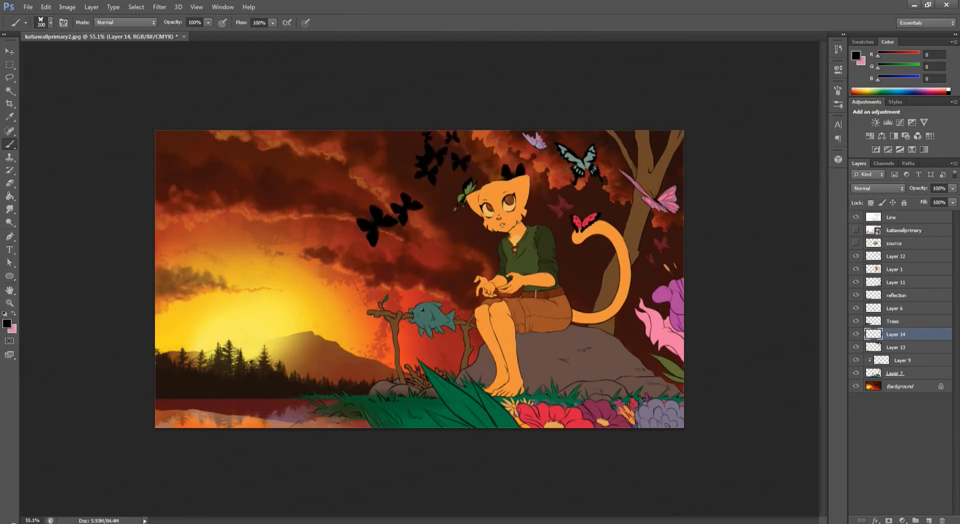
{"action": "key", "text": "ctrl+z"}
{"action": "left_click", "coordinate": [448, 260]}
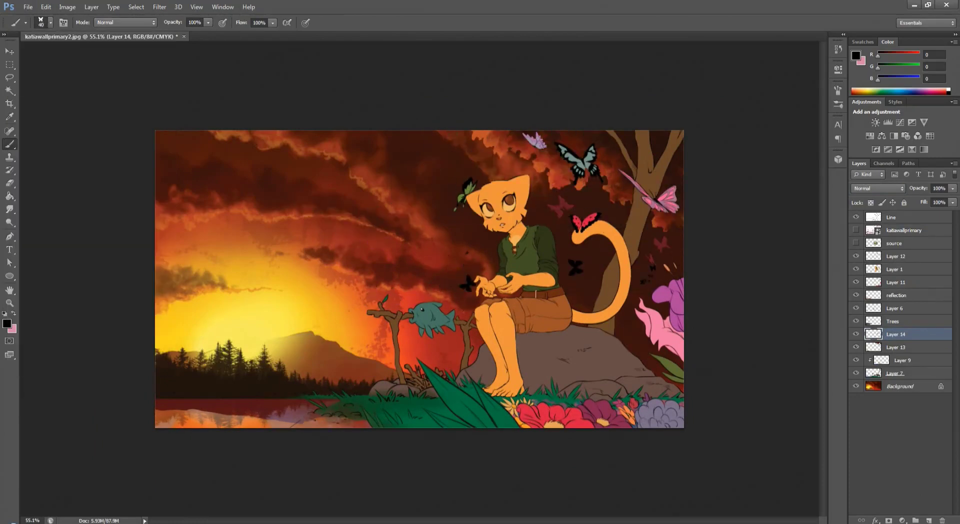
Lasso around the tail and move Layer 14 below Layer 7
{"action": "key", "text": "l"}
{"action": "left_click_drag", "start_coordinate": [642, 229], "coordinate": [640, 227]}
{"action": "left_click_drag", "start_coordinate": [900, 350], "coordinate": [899, 380]}
Try a Colorize tint in Hue/Saturation, then cancel it unchanged
{"action": "key", "text": "ctrl+u"}
{"action": "left_click_drag", "start_coordinate": [361, 208], "coordinate": [198, 222]}
{"action": "left_click", "coordinate": [244, 338]}
{"action": "key", "text": "Escape"}
{"action": "left_click", "coordinate": [897, 334]}
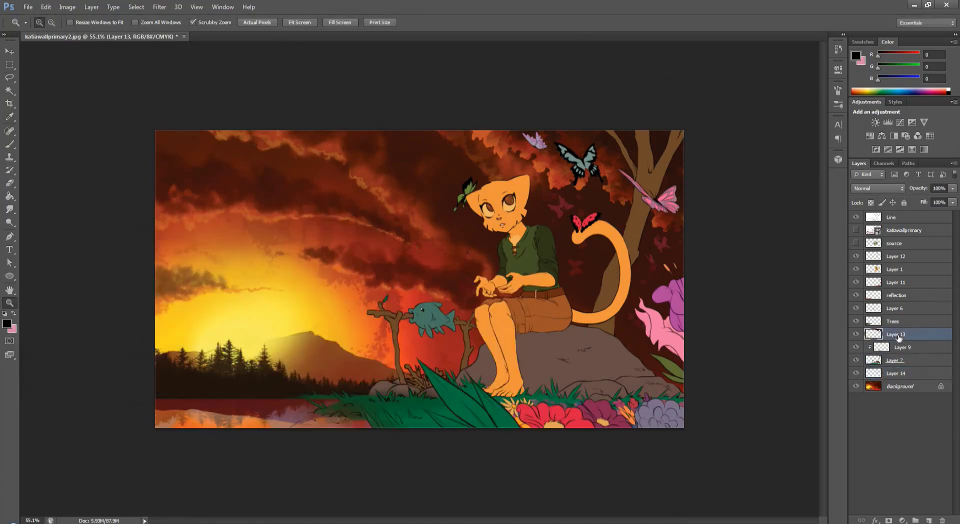
Add a new empty layer and sample an orange from the picture for painting
{"action": "key", "text": "ctrl+shift+alt+n"}
{"action": "key", "text": "b"}
{"action": "left_click", "coordinate": [838, 104]}
{"action": "left_click", "coordinate": [884, 335]}
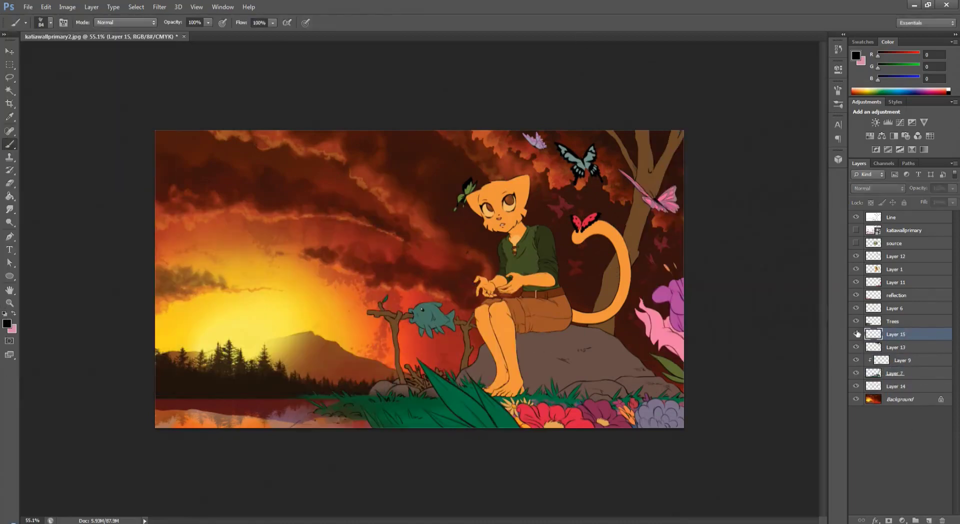
{"action": "left_click", "coordinate": [480, 134], "text": "alt"}
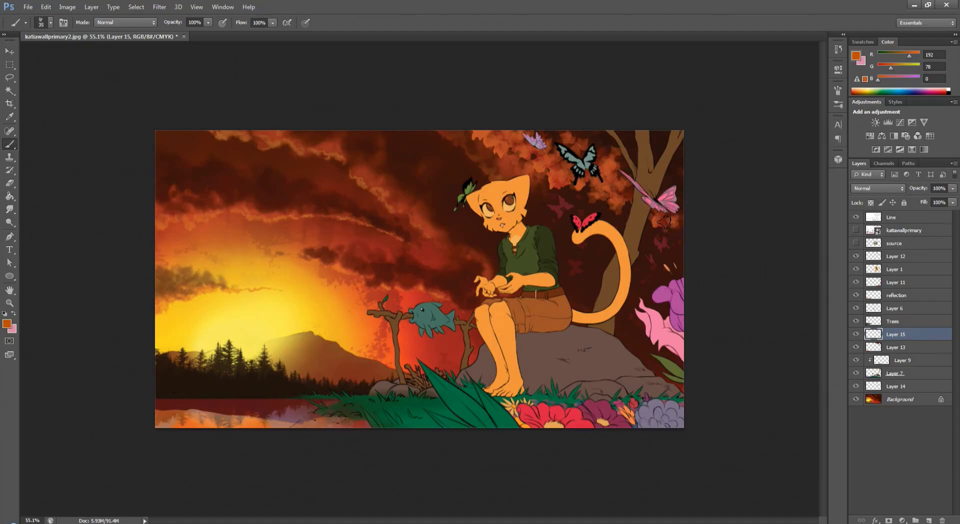
{"action": "scroll", "coordinate": [870, 193], "scroll_direction": "down", "scroll_amount": 7}
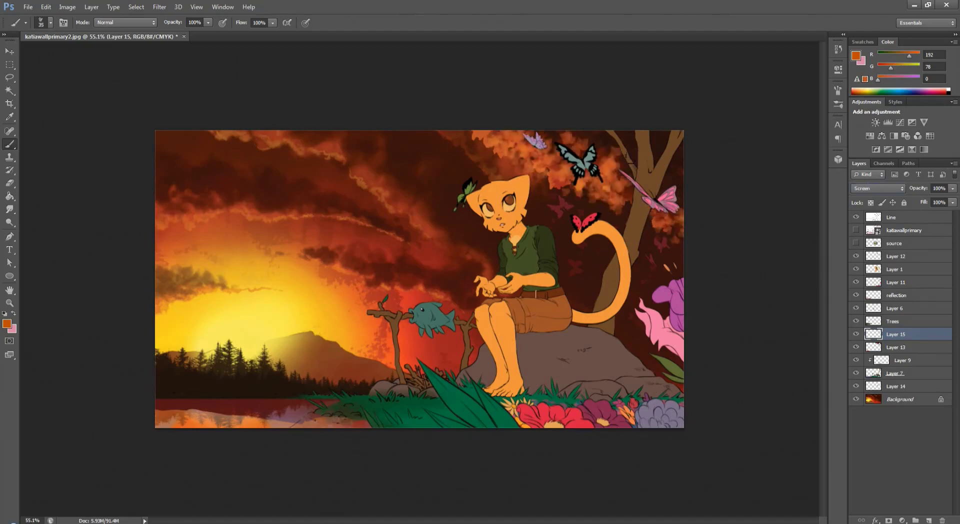
Check the view at different zooms and merge the shading layers together
{"action": "key", "text": "ctrl+plus"}
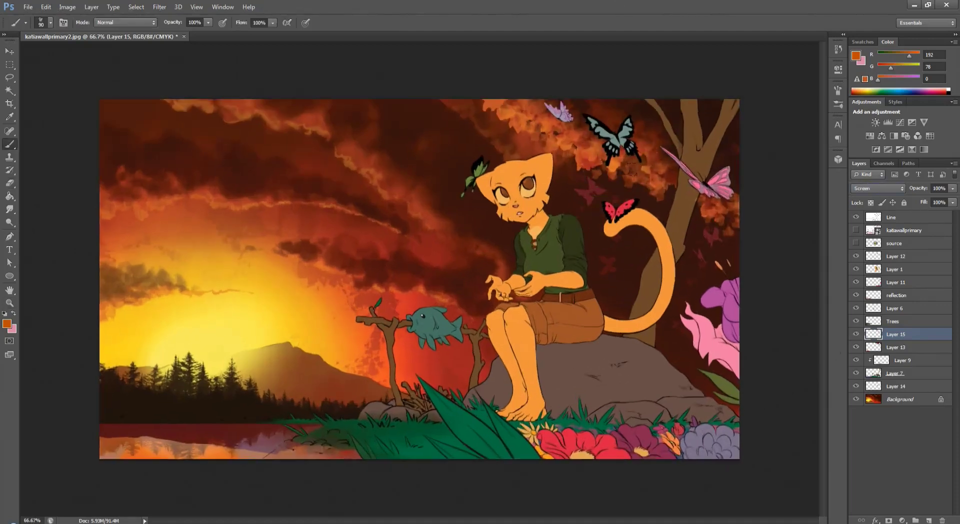
{"action": "key", "text": "l"}
{"action": "key", "text": "z"}
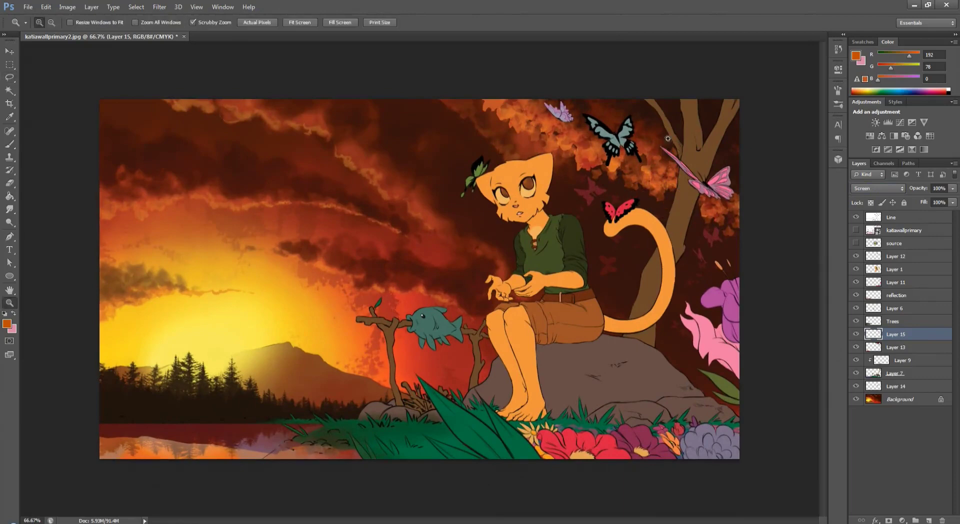
{"action": "key", "text": "ctrl+minus"}
{"action": "key", "text": "ctrl+e"}
Add a new layer clipped to the one below, set to Multiply
{"action": "key", "text": "ctrl+shift+alt+n"}
{"action": "key", "text": "ctrl+alt+g"}
{"action": "key", "text": "shift+alt+m"}
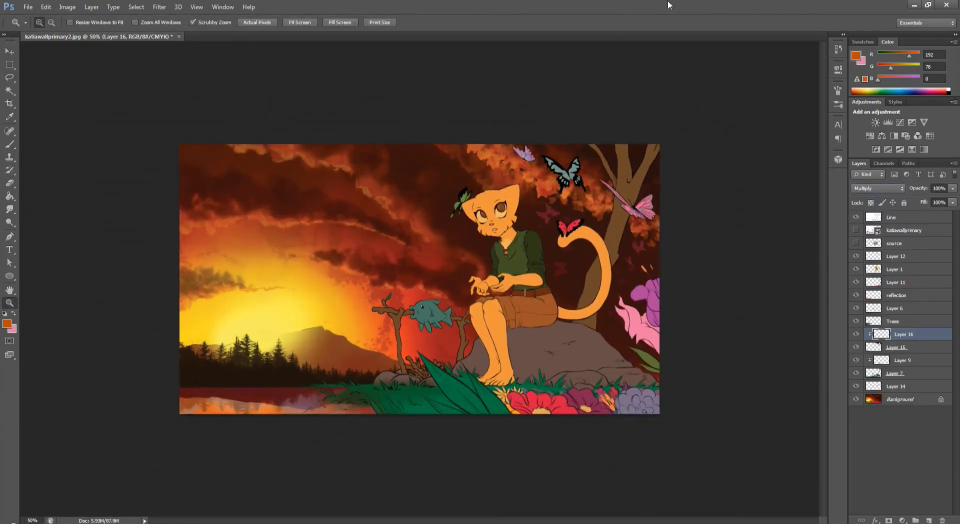
{"action": "key", "text": "ctrl+plus"}
{"action": "key", "text": "b"}
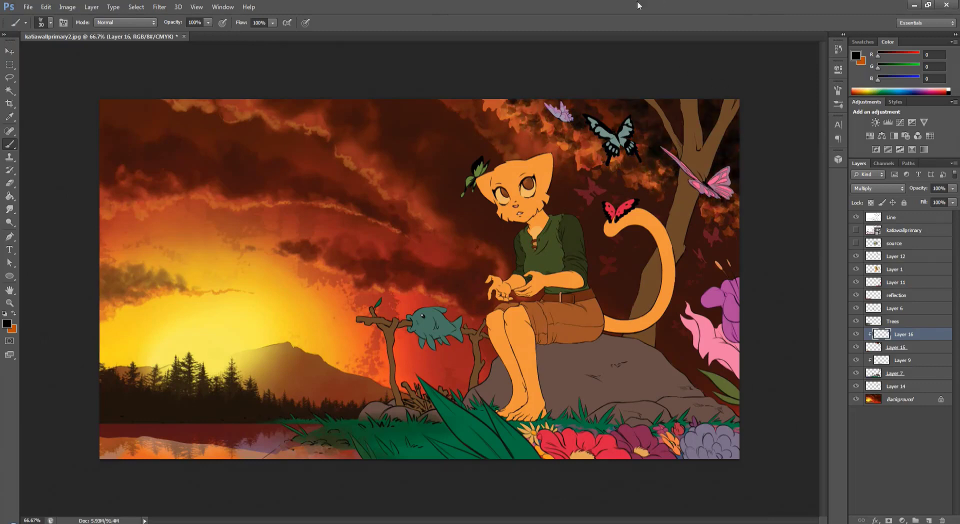
Lighten the colorized tint with Hue/Saturation and merge Layer 16 into Layer 15
{"action": "key", "text": "ctrl+u"}
{"action": "mouse_move", "coordinate": [242, 338]}
{"action": "left_mouse_down"}
{"action": "mouse_move", "coordinate": [199, 338]}
{"action": "mouse_move", "coordinate": [260, 339]}
{"action": "left_mouse_up"}
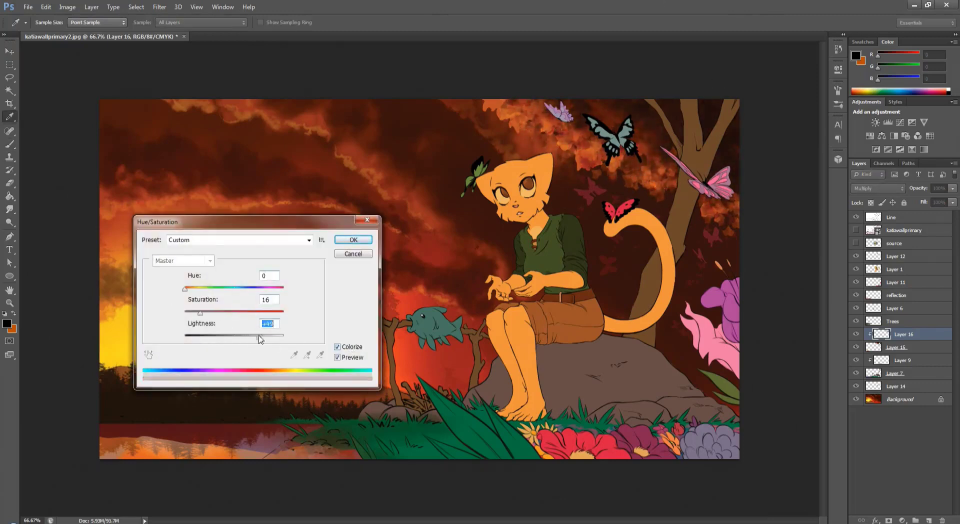
{"action": "key", "text": "Return"}
{"action": "key", "text": "ctrl+e"}
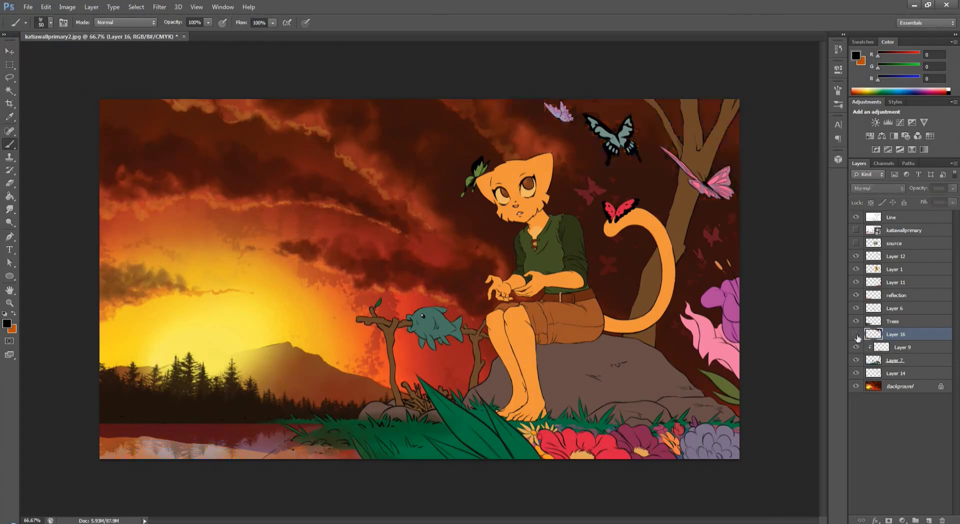
Add another empty layer clipped to the one below for painting
{"action": "key", "text": "ctrl+u"}
{"action": "key", "text": "Escape"}
{"action": "key", "text": "z"}
{"action": "key", "text": "ctrl+u"}
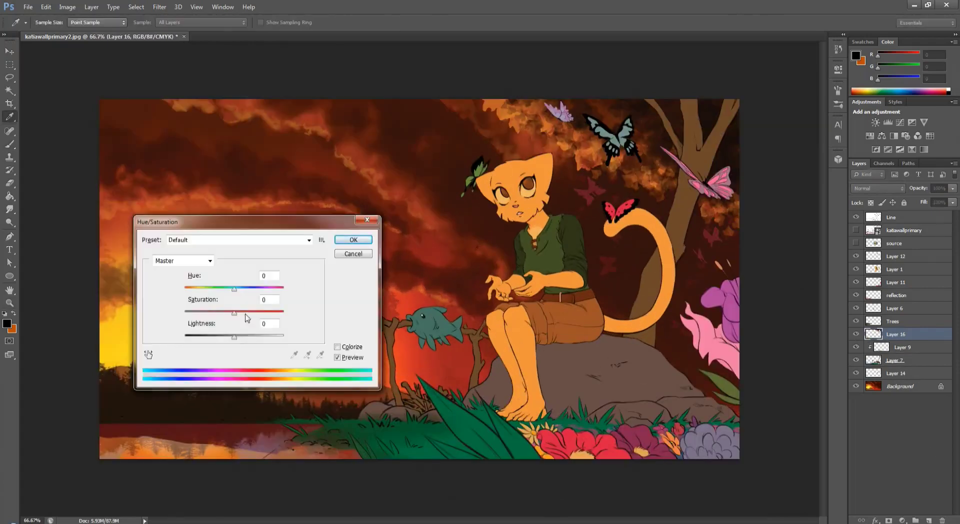
{"action": "key", "text": "Escape"}
{"action": "key", "text": "ctrl+shift+alt+n"}
{"action": "key", "text": "ctrl+alt+g"}
{"action": "key", "text": "b"}
Reset brushes to the defaults, load a large brush set, and pick the 90 px brush
{"action": "left_click", "coordinate": [50, 23]}
{"action": "left_click", "coordinate": [163, 40]}
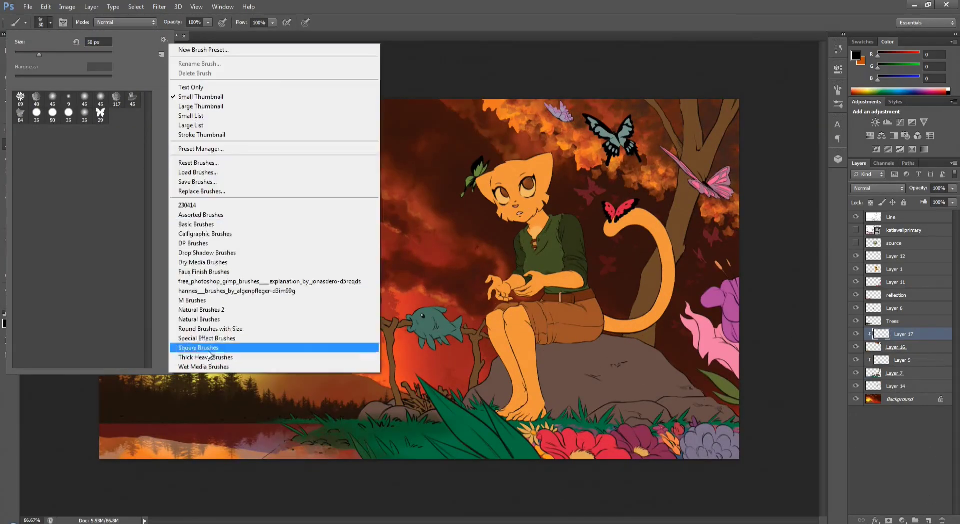
{"action": "left_click", "coordinate": [199, 163]}
{"action": "key", "text": "Return"}
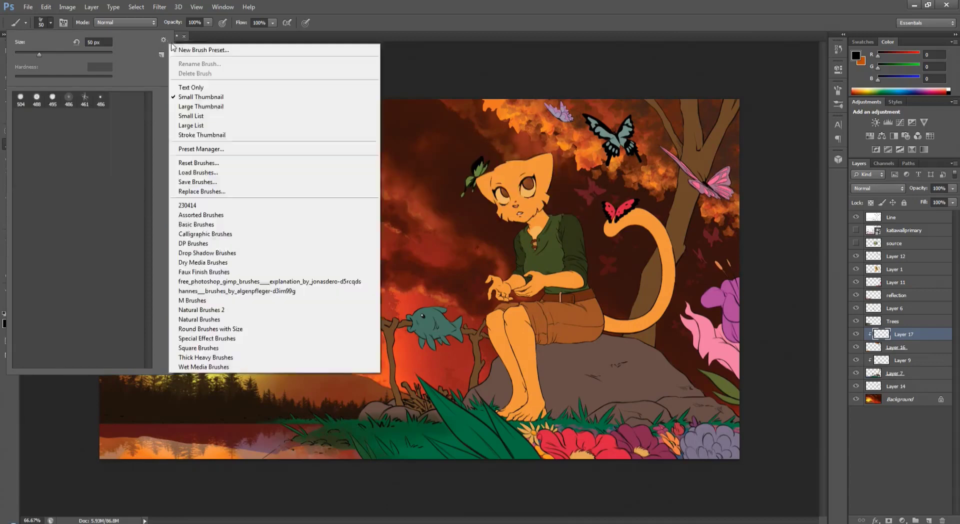
{"action": "left_click", "coordinate": [215, 281]}
{"action": "double_click", "coordinate": [84, 177]}
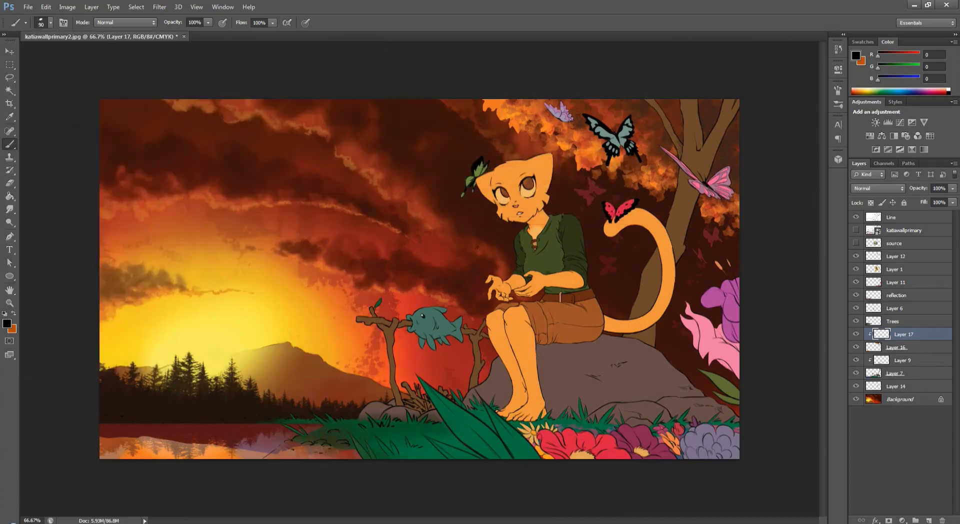
Switch to a smaller 25 px brush at 70% opacity
{"action": "left_click", "coordinate": [838, 105]}
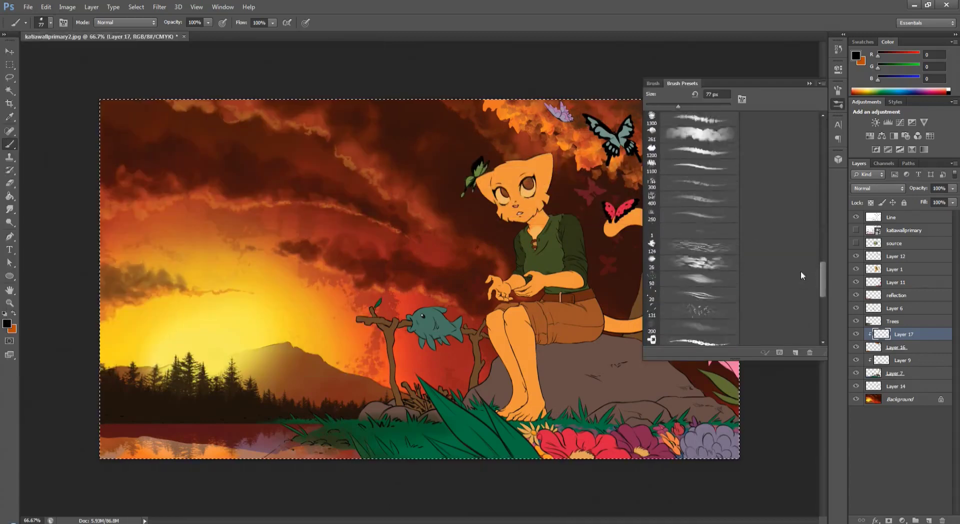
{"action": "left_click_drag", "start_coordinate": [816, 274], "coordinate": [823, 252]}
{"action": "scroll", "coordinate": [823, 252], "scroll_direction": "up", "scroll_amount": 5}
{"action": "left_click", "coordinate": [652, 205]}
{"action": "key", "text": "7"}
{"action": "left_click", "coordinate": [839, 105]}
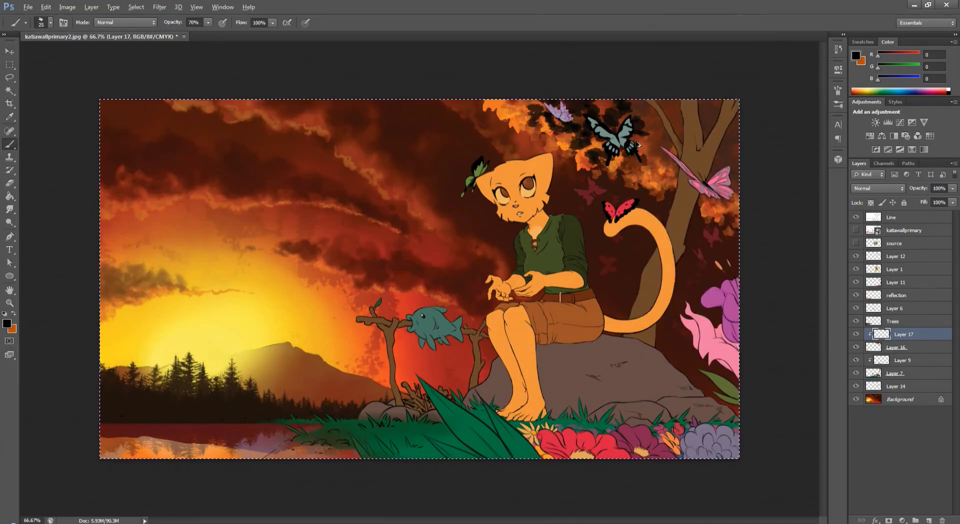
Apply a Hue/Saturation colour adjustment and clear the selection
{"action": "key", "text": "ctrl+u"}
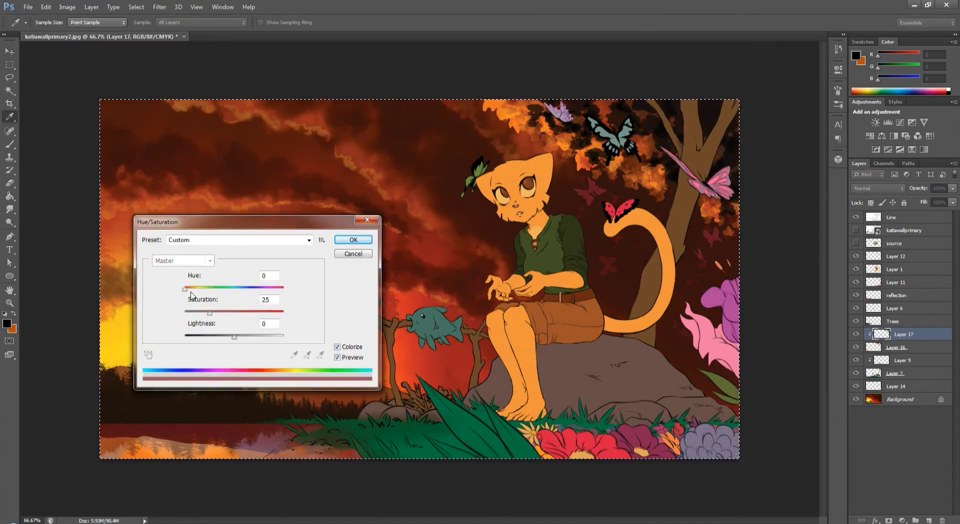
{"action": "left_click", "coordinate": [353, 240]}
{"action": "key", "text": "ctrl+d"}
{"action": "key", "text": "z"}
{"action": "left_click", "coordinate": [658, 208], "text": "alt"}
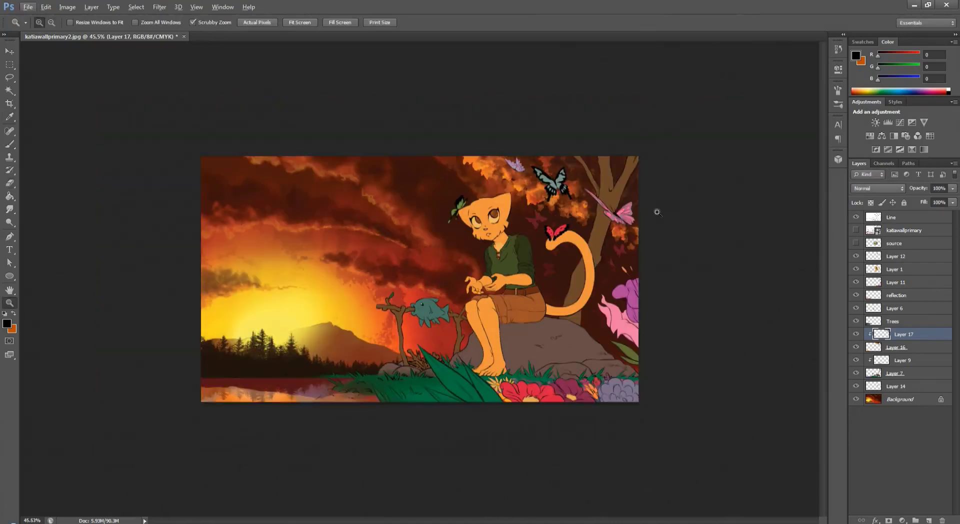
Merge Layer 16 with Layer 17, then select the tree trunk shape on Layer 12
{"action": "left_click", "coordinate": [896, 348], "text": "shift"}
{"action": "key", "text": "ctrl+e"}
{"action": "left_click", "coordinate": [340, 22]}
{"action": "left_click", "coordinate": [300, 22]}
{"action": "left_click", "coordinate": [874, 256], "text": "ctrl"}
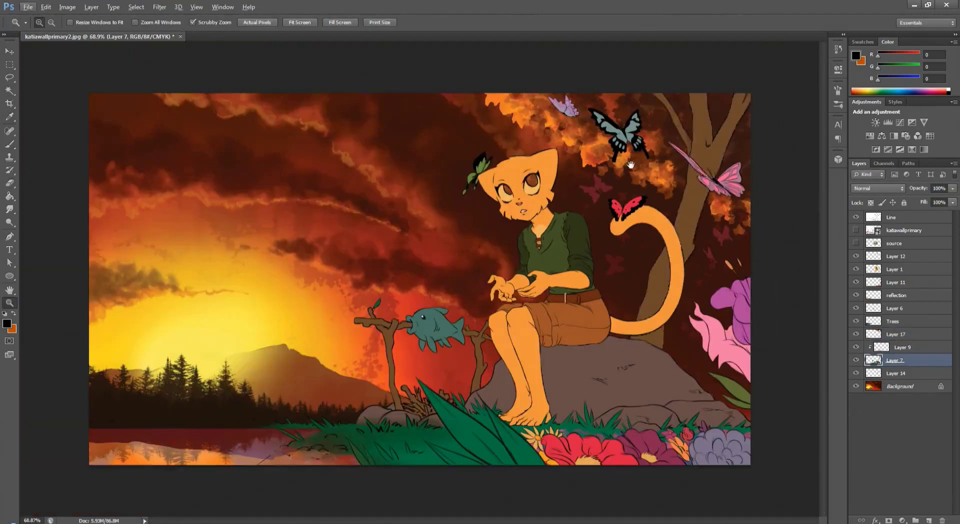
{"action": "left_click", "coordinate": [896, 256]}
On a new layer above the tree, paint dark texture down the trunk and branches with a 60 px brush
{"action": "left_click", "coordinate": [930, 520]}
{"action": "key", "text": "ctrl+1"}
{"action": "key", "text": "b"}
{"action": "key", "text": "F5"}
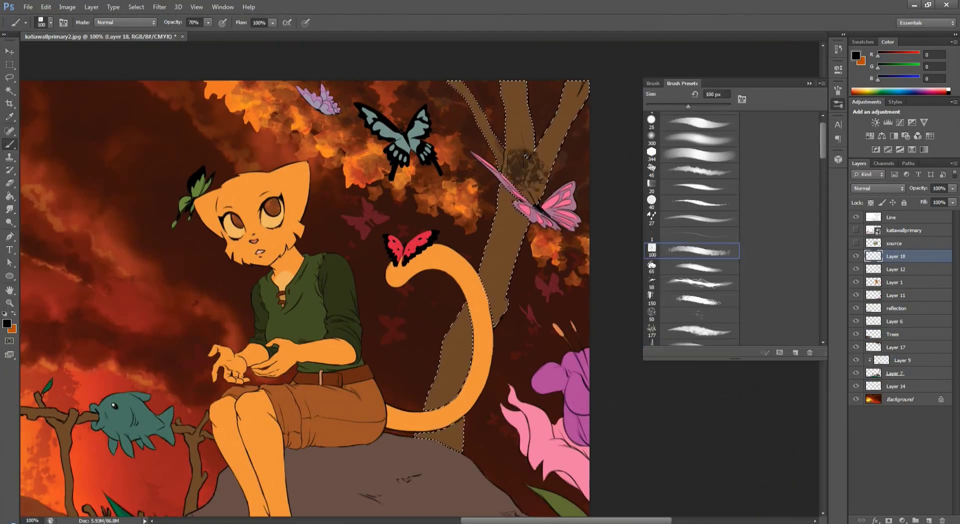
{"action": "key", "text": "bracketright"}
{"action": "key", "text": "bracketright"}
{"action": "mouse_move", "coordinate": [545, 150]}
{"action": "left_mouse_down"}
{"action": "mouse_move", "coordinate": [440, 441]}
{"action": "mouse_move", "coordinate": [450, 400]}
{"action": "left_mouse_up"}
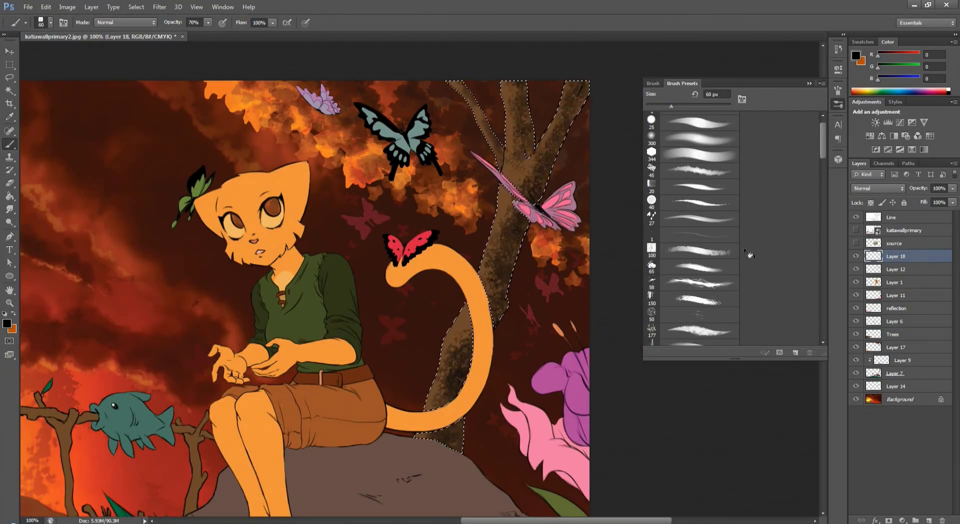
{"action": "left_click_drag", "start_coordinate": [510, 160], "coordinate": [450, 360]}
Set the texture layer to Multiply and add finer strokes along the trunk and upper branches
{"action": "left_click", "coordinate": [878, 188]}
{"action": "left_click", "coordinate": [870, 227]}
{"action": "key", "text": "bracketleft"}
{"action": "key", "text": "bracketleft"}
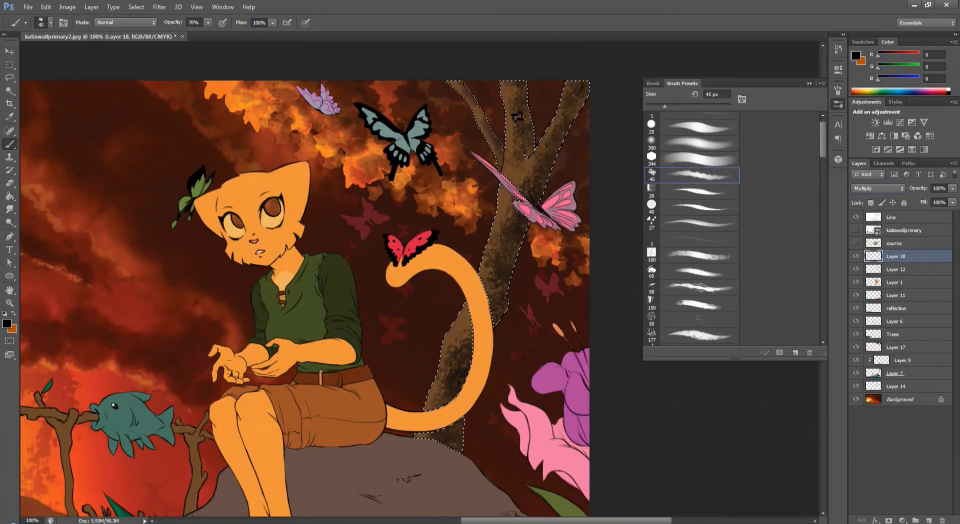
{"action": "mouse_move", "coordinate": [545, 150]}
{"action": "left_mouse_down"}
{"action": "mouse_move", "coordinate": [505, 215]}
{"action": "mouse_move", "coordinate": [485, 330]}
{"action": "mouse_move", "coordinate": [441, 460]}
{"action": "left_mouse_up"}
{"action": "key", "text": "bracketleft"}
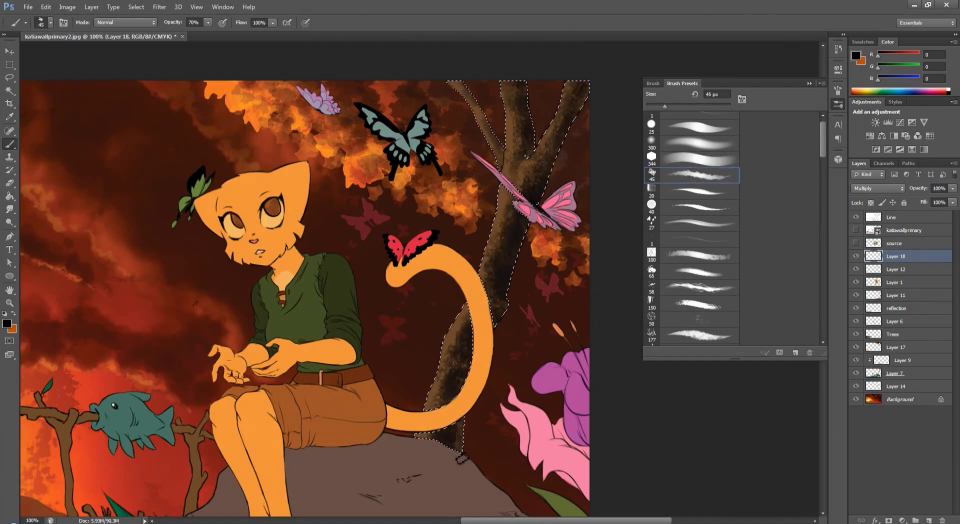
{"action": "left_click_drag", "start_coordinate": [515, 85], "coordinate": [490, 185]}
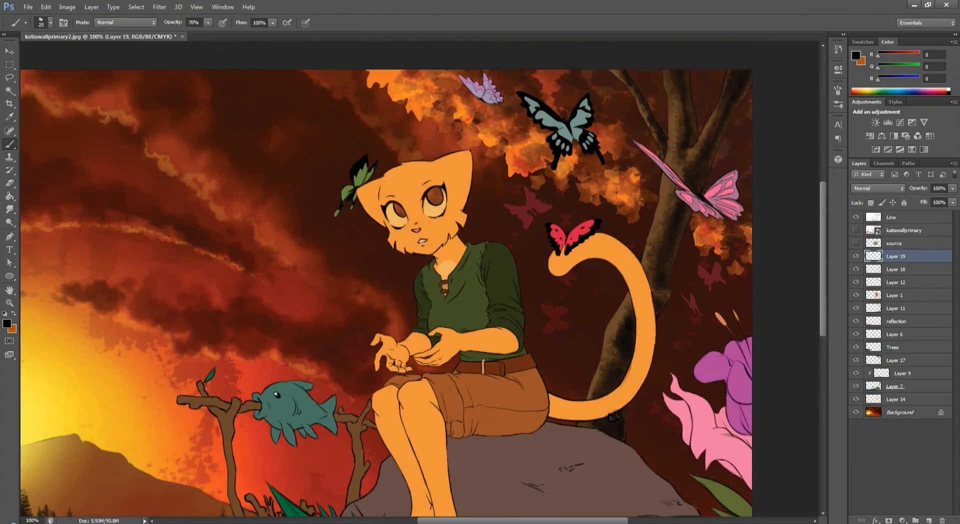
Zoom out to review the painting and toggle Layer 1 off and on to compare
{"action": "key", "text": "z"}
{"action": "left_click", "coordinate": [615, 417], "text": "alt"}
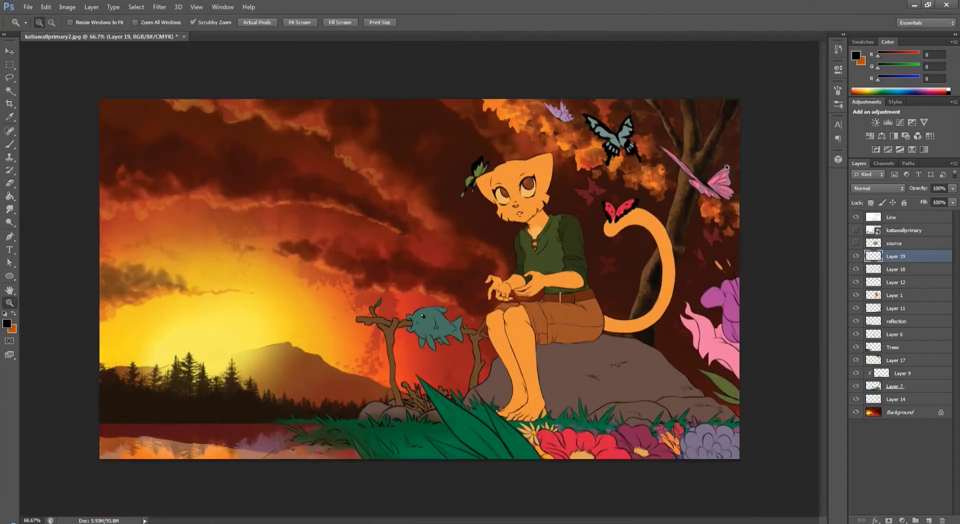
{"action": "left_click", "coordinate": [684, 240]}
{"action": "scroll", "coordinate": [684, 240], "scroll_direction": "up", "scroll_amount": 3}
{"action": "scroll", "coordinate": [670, 94], "scroll_direction": "down", "scroll_amount": 2}
{"action": "key", "text": "e"}
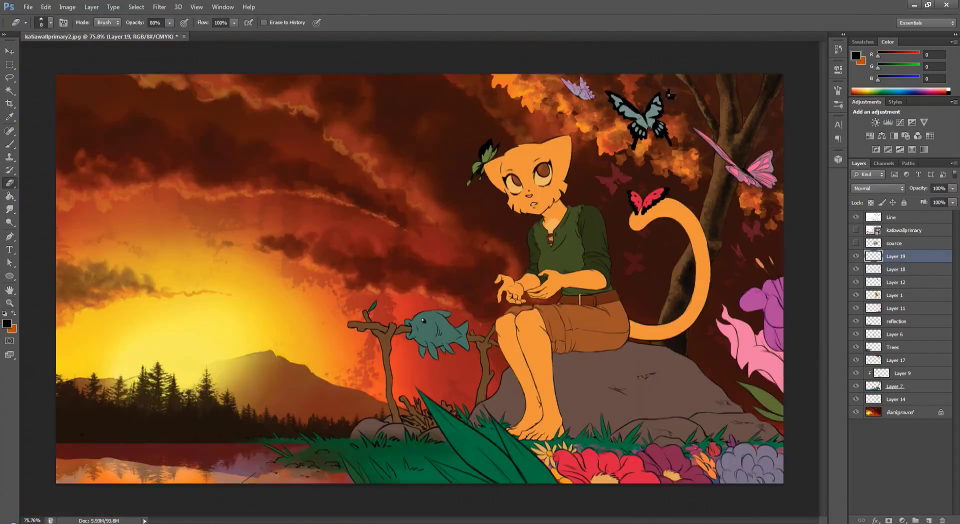
{"action": "left_click", "coordinate": [856, 295]}
{"action": "left_click", "coordinate": [856, 295]}
Shift the lake reflection layer's hue to -12
{"action": "left_click", "coordinate": [896, 321]}
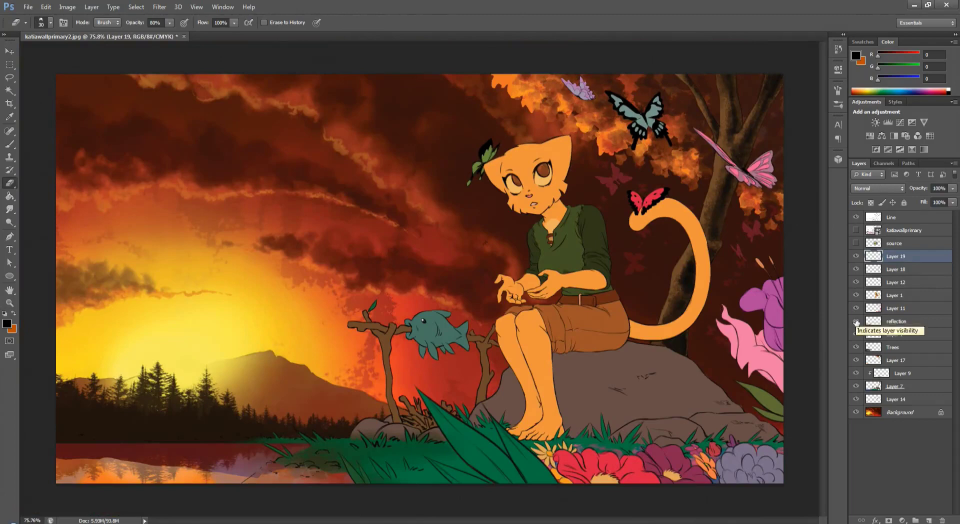
{"action": "key", "text": "ctrl+u"}
{"action": "left_click_drag", "start_coordinate": [200, 216], "coordinate": [284, 180]}
{"action": "left_click_drag", "start_coordinate": [321, 246], "coordinate": [316, 248]}
{"action": "left_click", "coordinate": [441, 198]}
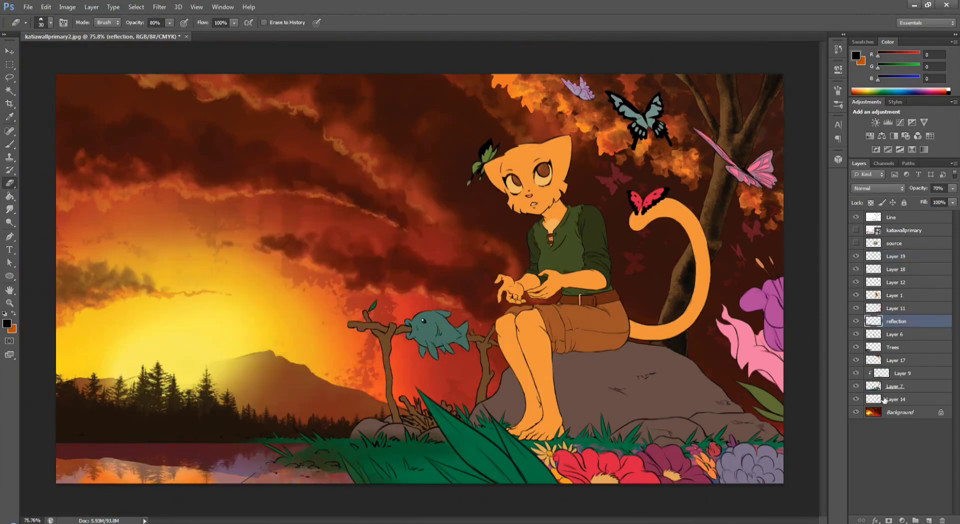
Colorize the Layer 17 glow pink-red: hue 344, saturation 97, lightness +20
{"action": "left_click", "coordinate": [896, 361]}
{"action": "left_click", "coordinate": [873, 386], "text": "ctrl"}
{"action": "key", "text": "ctrl+u"}
{"action": "left_click_drag", "start_coordinate": [321, 296], "coordinate": [365, 298]}
{"action": "left_click", "coordinate": [424, 305]}
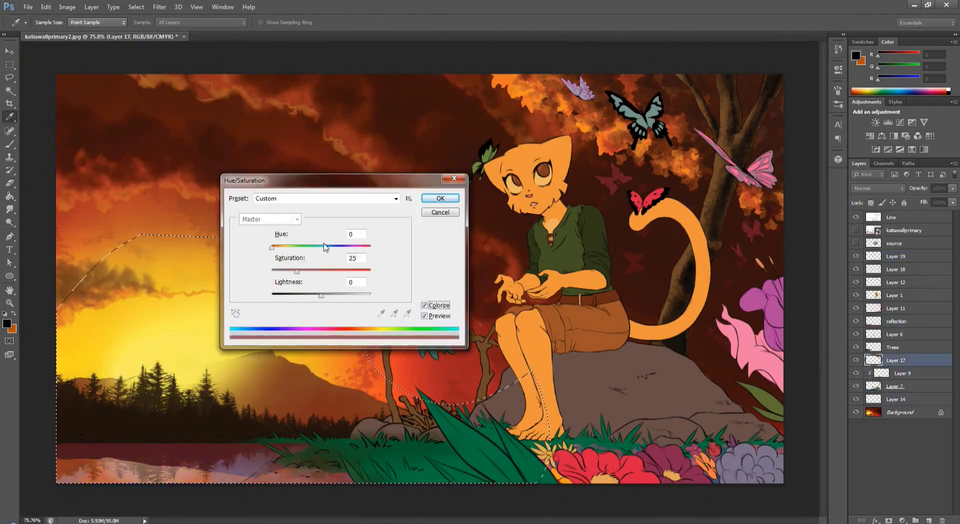
{"action": "left_click_drag", "start_coordinate": [297, 272], "coordinate": [368, 271]}
{"action": "left_click_drag", "start_coordinate": [321, 295], "coordinate": [331, 295]}
{"action": "left_click_drag", "start_coordinate": [321, 247], "coordinate": [367, 248]}
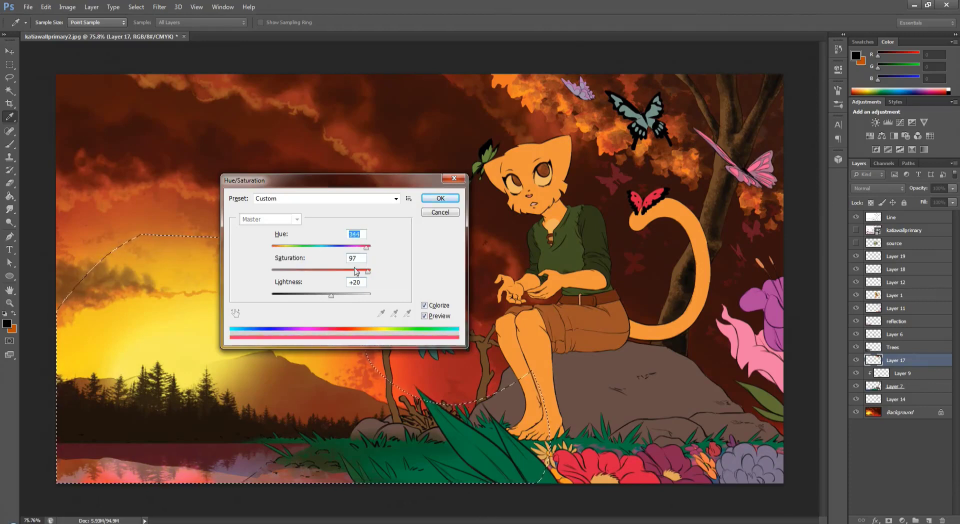
{"action": "key", "text": "Return"}
{"action": "key", "text": "ctrl+d"}
Check the view at actual and fit sizes and choose Layer 19
{"action": "key", "text": "z"}
{"action": "key", "text": "ctrl+minus"}
{"action": "key", "text": "ctrl+1"}
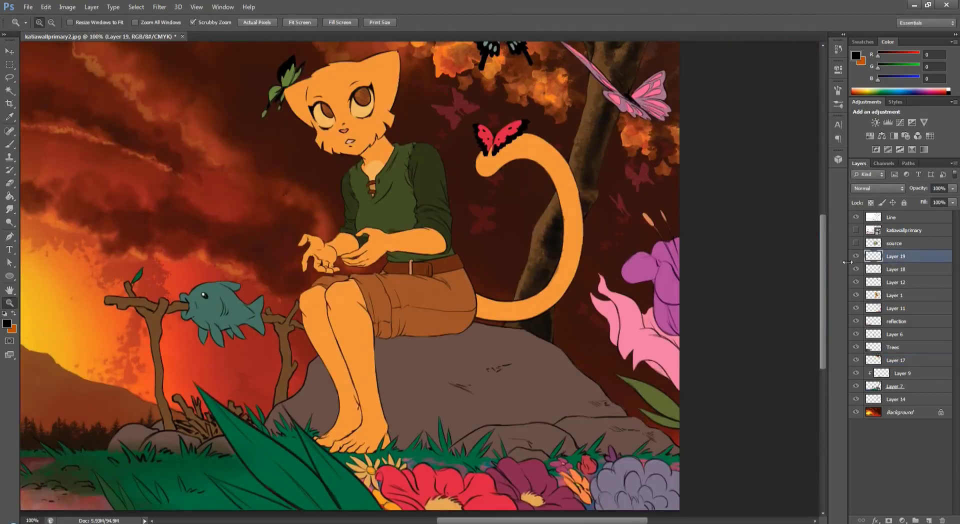
{"action": "key", "text": "e"}
{"action": "left_click", "coordinate": [883, 257]}
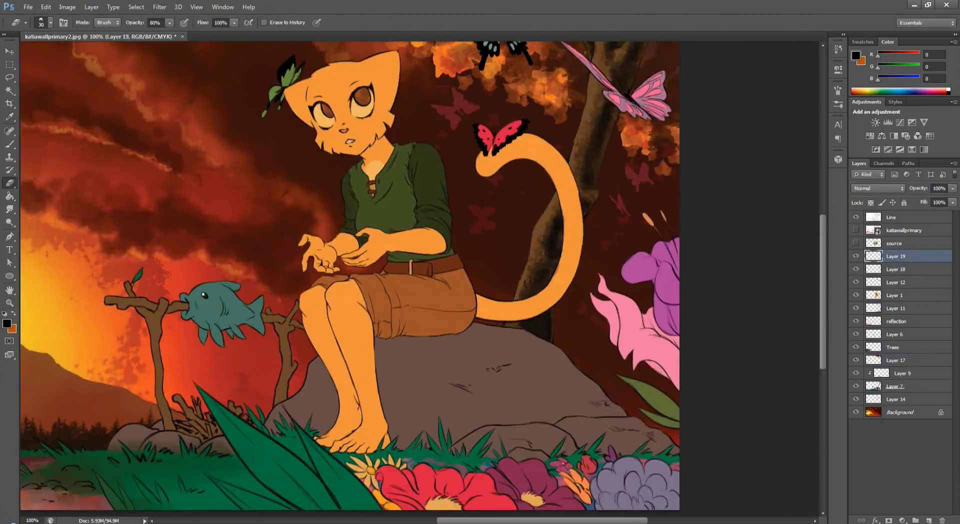
{"action": "key", "text": "ctrl+0"}
Select the rock area from Layer 7, choose Layer 9, and hide Layer 7
{"action": "key", "text": "w"}
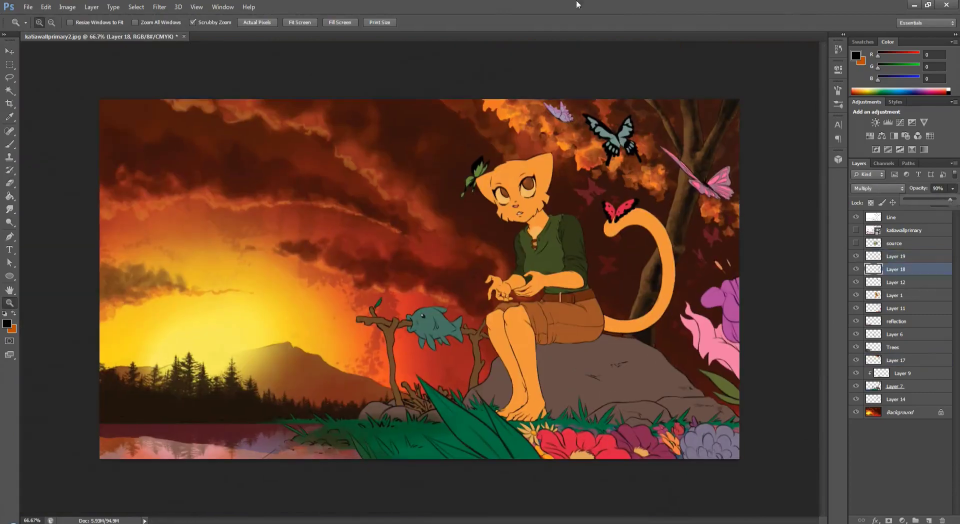
{"action": "key", "text": "ctrl+1"}
{"action": "left_click", "coordinate": [891, 398]}
{"action": "left_click", "coordinate": [874, 386], "text": "ctrl"}
{"action": "left_click", "coordinate": [902, 373]}
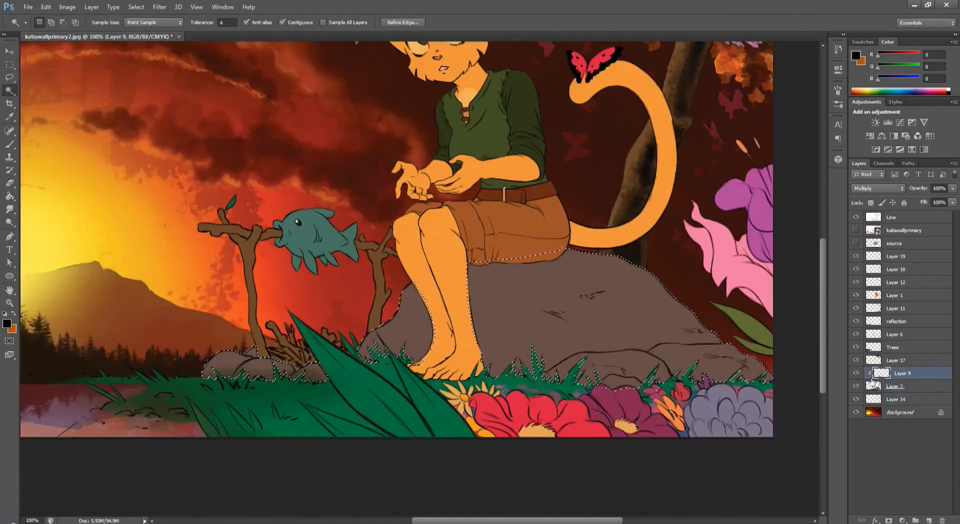
{"action": "left_click", "coordinate": [856, 386]}
Show Layer 7 again and brush dark cloudy shading across the rock on Layer 18
{"action": "left_click", "coordinate": [857, 387]}
{"action": "left_click", "coordinate": [895, 269]}
{"action": "key", "text": "b"}
{"action": "mouse_move", "coordinate": [481, 280]}
{"action": "left_mouse_down"}
{"action": "mouse_move", "coordinate": [509, 301]}
{"action": "mouse_move", "coordinate": [378, 328]}
{"action": "mouse_move", "coordinate": [450, 345]}
{"action": "mouse_move", "coordinate": [410, 360]}
{"action": "left_mouse_up"}
{"action": "key", "text": "bracketright"}
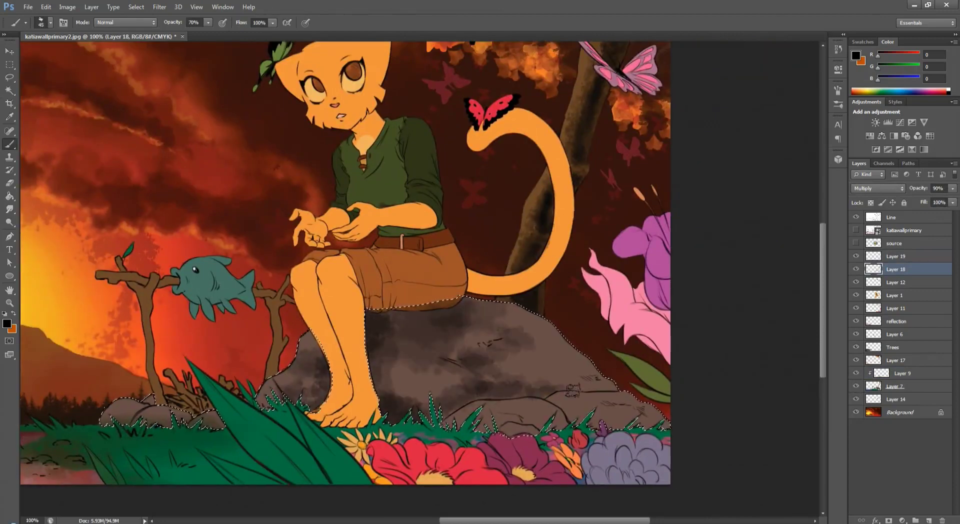
{"action": "left_click_drag", "start_coordinate": [480, 330], "coordinate": [564, 357]}
{"action": "key", "text": "bracketleft"}
{"action": "key", "text": "bracketleft"}
{"action": "key", "text": "bracketleft"}
{"action": "key", "text": "bracketleft"}
{"action": "key", "text": "bracketleft"}
{"action": "left_click_drag", "start_coordinate": [450, 420], "coordinate": [478, 323]}
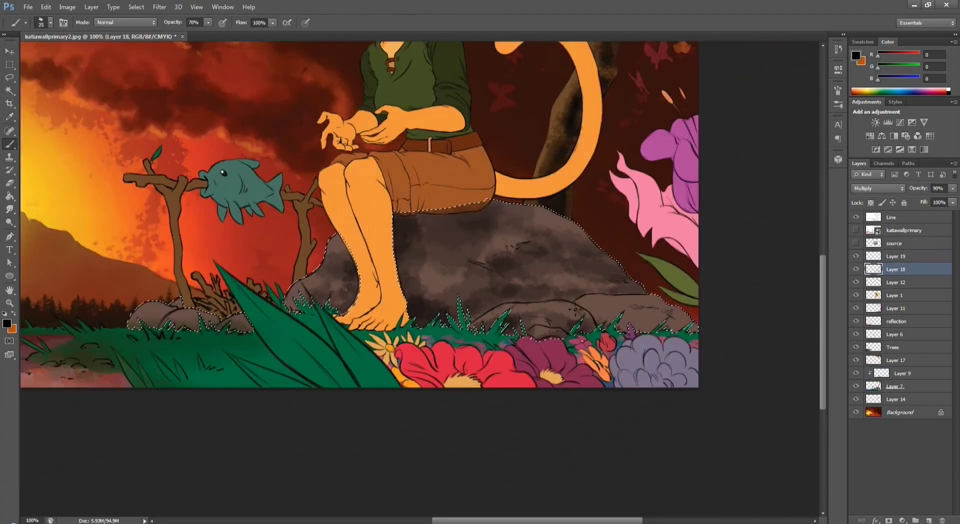
{"action": "key", "text": "bracketright"}
{"action": "key", "text": "bracketright"}
{"action": "key", "text": "bracketright"}
{"action": "key", "text": "bracketright"}
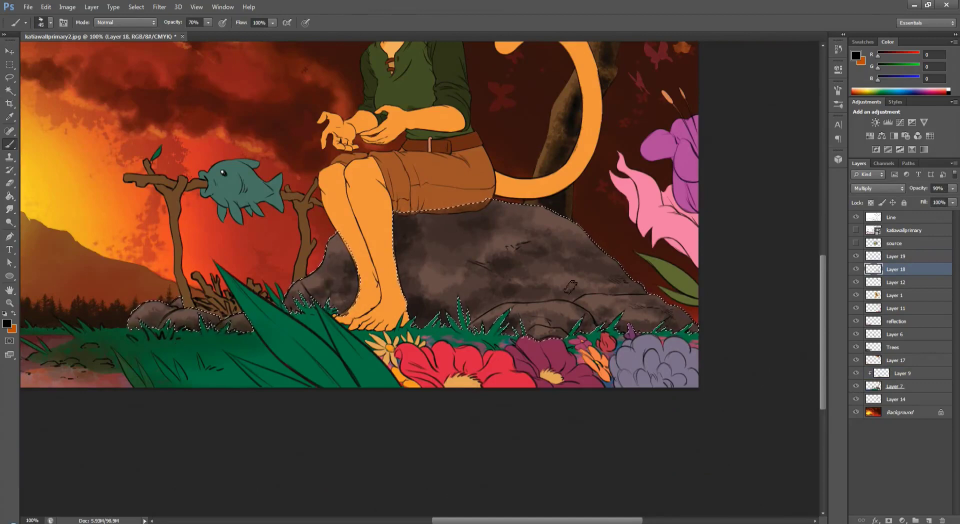
{"action": "left_click_drag", "start_coordinate": [570, 286], "coordinate": [635, 331]}
Colorize the rock shading with saturation 73, lightness +30 and an adjusted hue
{"action": "key", "text": "ctrl+u"}
{"action": "left_click", "coordinate": [286, 190]}
{"action": "left_click_drag", "start_coordinate": [170, 156], "coordinate": [178, 156]}
{"action": "left_click_drag", "start_coordinate": [198, 181], "coordinate": [189, 181]}
{"action": "left_click_drag", "start_coordinate": [180, 143], "coordinate": [194, 146]}
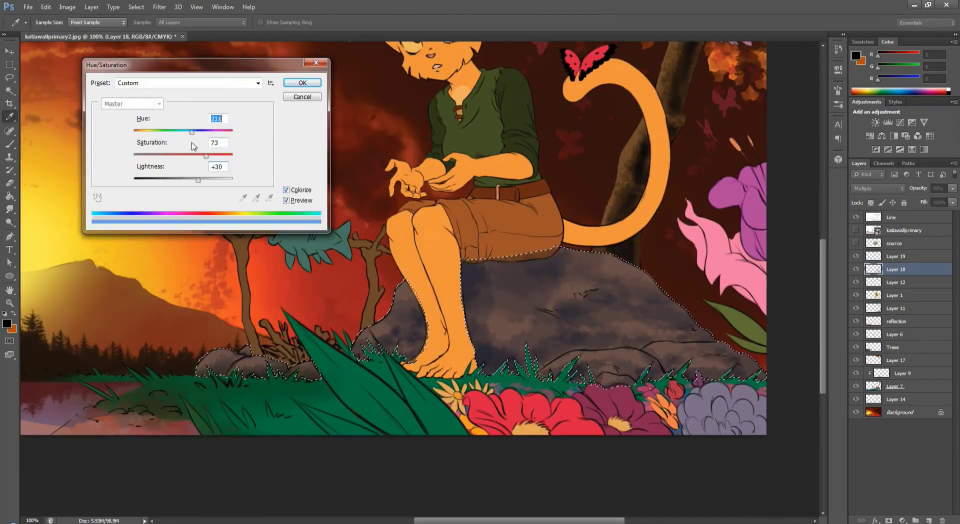
{"action": "key", "text": "Return"}
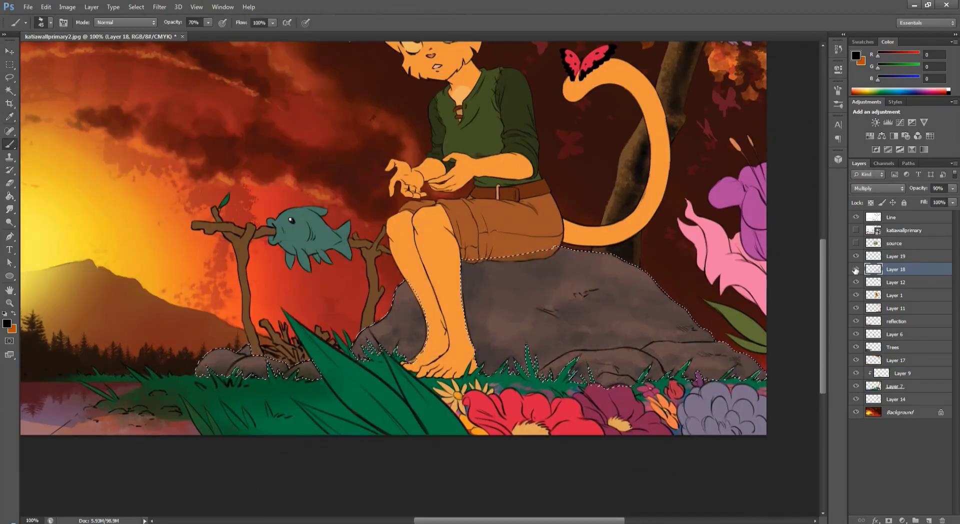
Lower Layer 19's saturation with Hue/Saturation and clear the selection
{"action": "left_click", "coordinate": [895, 256]}
{"action": "key", "text": "bracketright"}
{"action": "key", "text": "bracketright"}
{"action": "key", "text": "bracketright"}
{"action": "key", "text": "bracketright"}
{"action": "key", "text": "bracketright"}
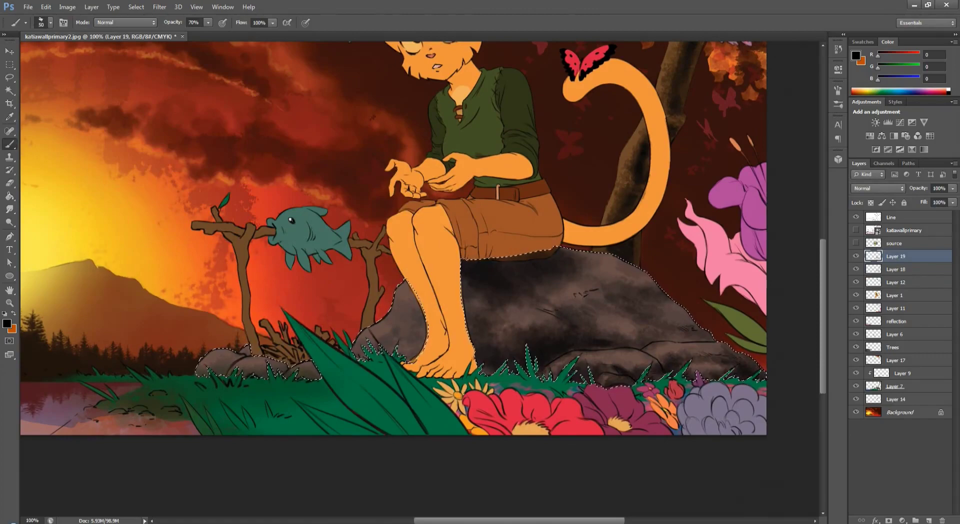
{"action": "key", "text": "ctrl+u"}
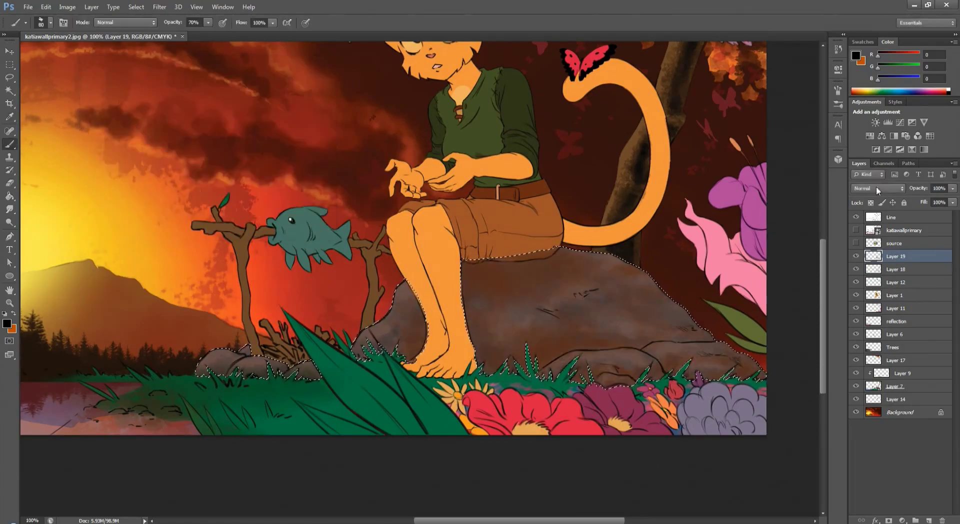
{"action": "left_click_drag", "start_coordinate": [184, 159], "coordinate": [176, 156]}
{"action": "left_click", "coordinate": [302, 83]}
{"action": "key", "text": "ctrl+d"}
Reselect Layer 18 and reset the view between fit-to-screen and actual size
{"action": "key", "text": "ctrl+plus"}
{"action": "left_click", "coordinate": [896, 269]}
{"action": "key", "text": "w"}
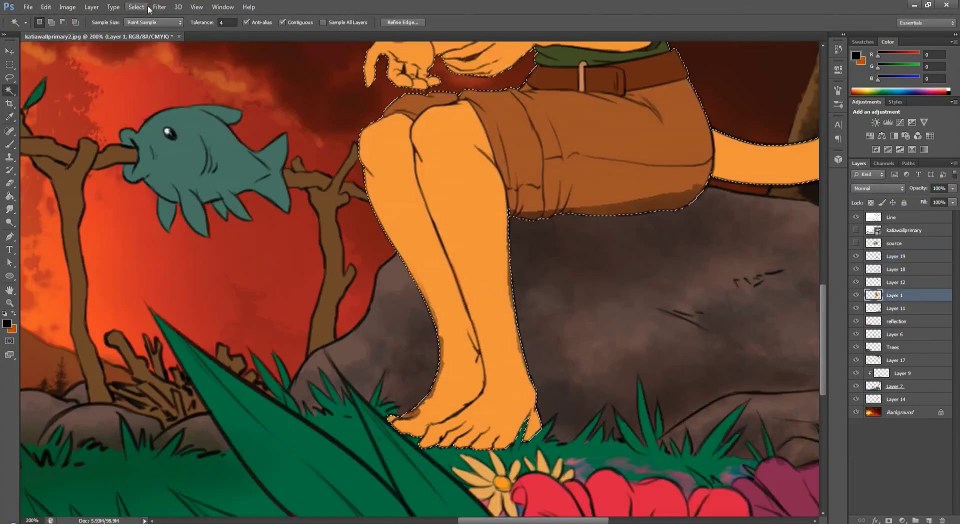
{"action": "key", "text": "ctrl+0"}
{"action": "key", "text": "ctrl+shift+alt+n"}
{"action": "key", "text": "b"}
{"action": "key", "text": "ctrl+1"}
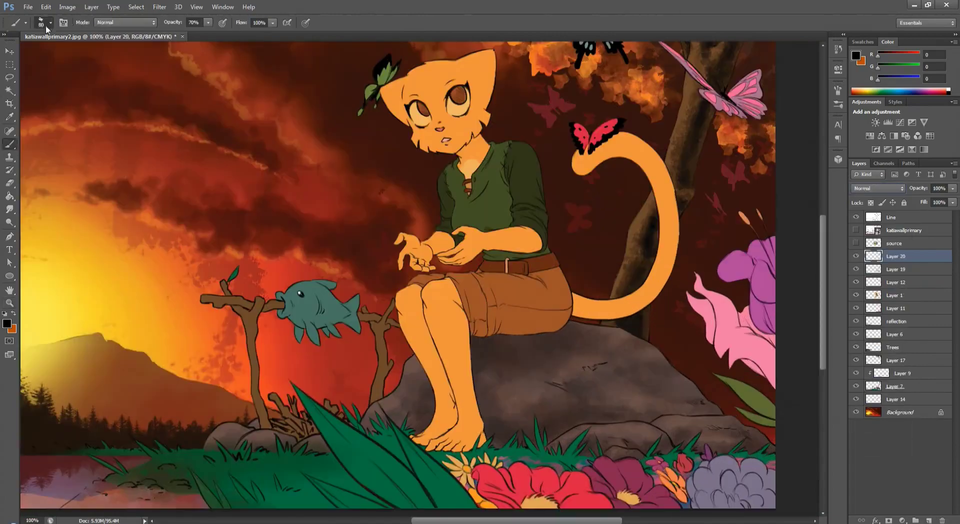
{"action": "key", "text": "w"}
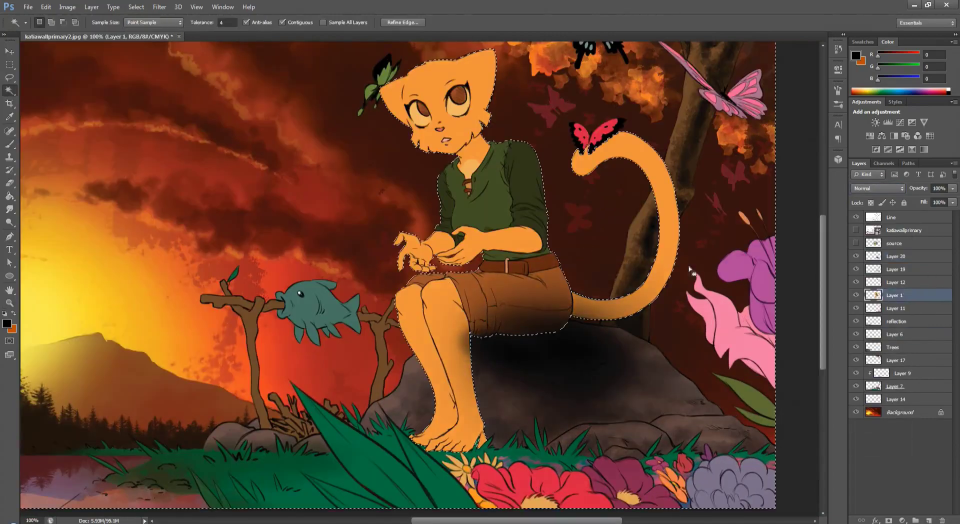
Recolour the Layer 20 shading with Hue/Saturation and lower its opacity to 49%
{"action": "left_click_drag", "start_coordinate": [935, 198], "coordinate": [925, 198]}
{"action": "key", "text": "ctrl+u"}
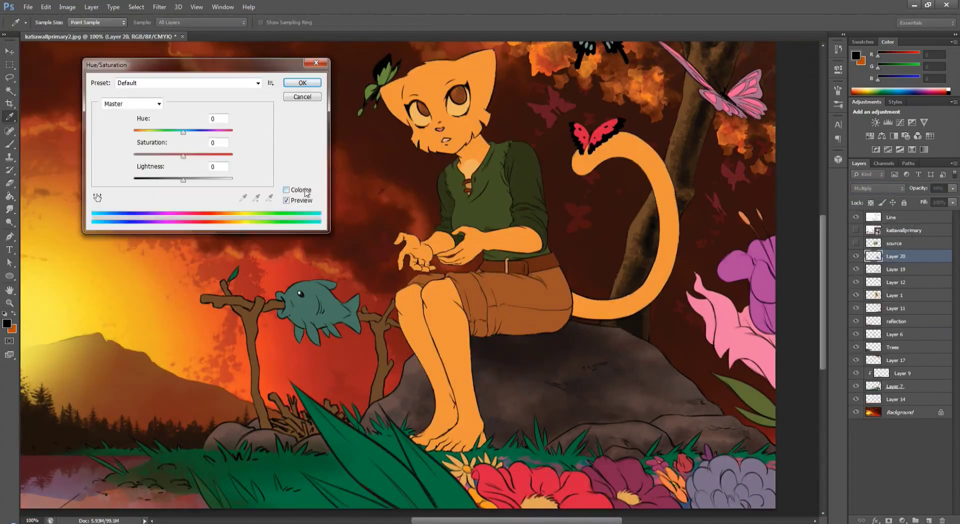
{"action": "left_click_drag", "start_coordinate": [192, 183], "coordinate": [201, 183]}
{"action": "key", "text": "Return"}
{"action": "key", "text": "ctrl+0"}
{"action": "key", "text": "ctrl+1"}
{"action": "key", "text": "b"}
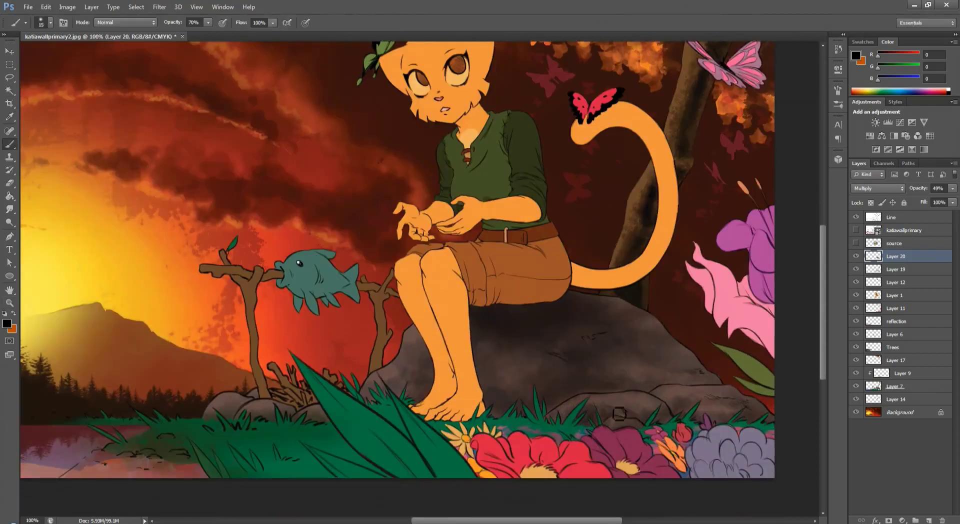
{"action": "key", "text": "z"}
{"action": "key", "text": "ctrl+minus"}
{"action": "left_click", "coordinate": [574, 412]}
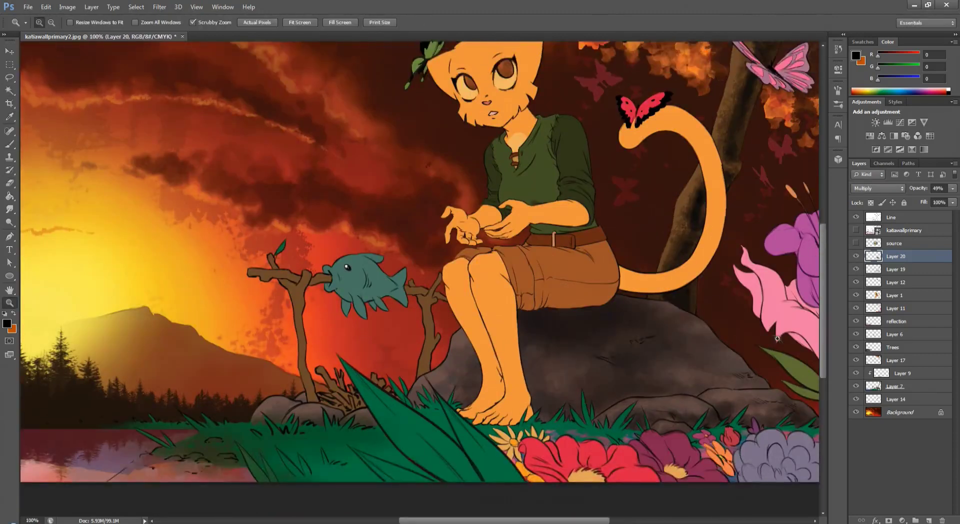
{"action": "left_click_drag", "start_coordinate": [667, 276], "coordinate": [623, 370]}
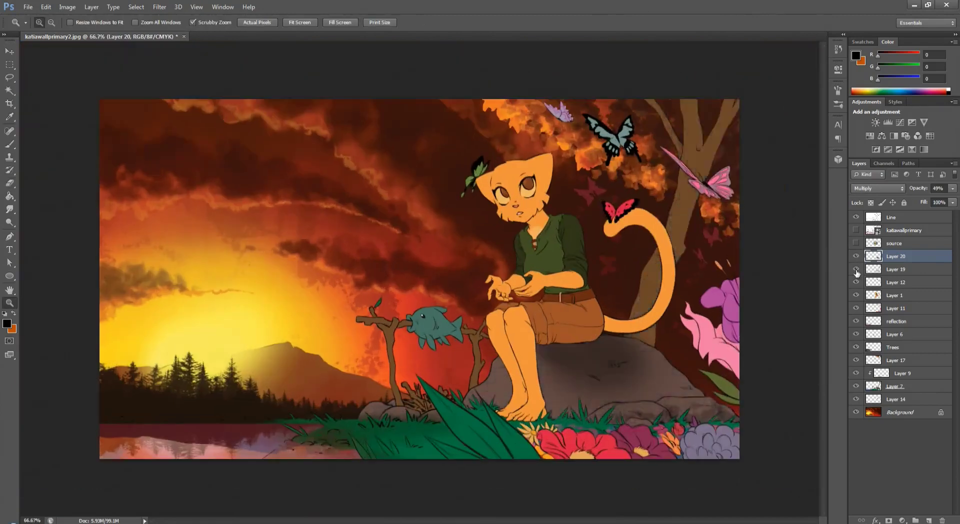
Merge Layer 19 and Layer 11 into the shading and flower layers
{"action": "left_click", "coordinate": [878, 188]}
{"action": "key", "text": "Escape"}
{"action": "key", "text": "ctrl+1"}
{"action": "key", "text": "b"}
{"action": "left_click", "coordinate": [893, 270]}
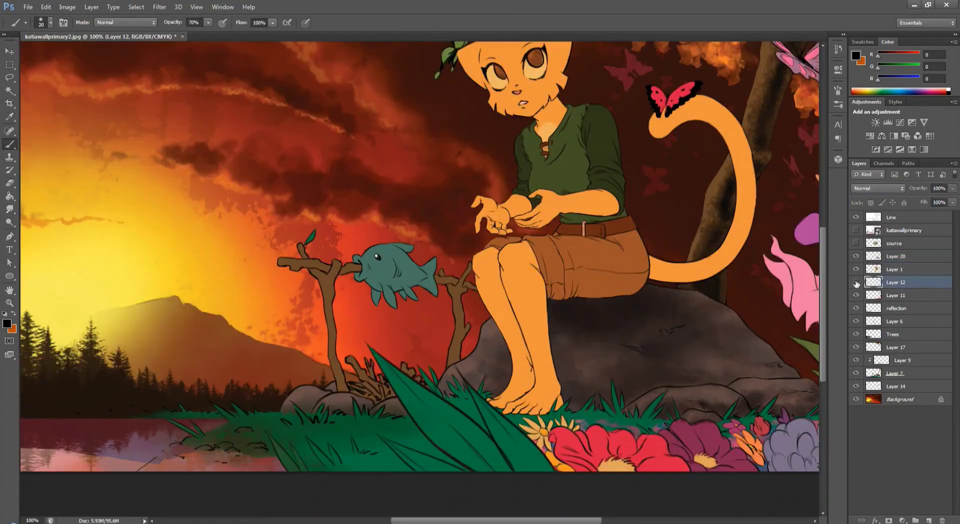
{"action": "key", "text": "ctrl+e"}
{"action": "key", "text": "w"}
Add empty Layer 21 above Layer 20 and zoom in on the flowers
{"action": "left_click", "coordinate": [895, 256]}
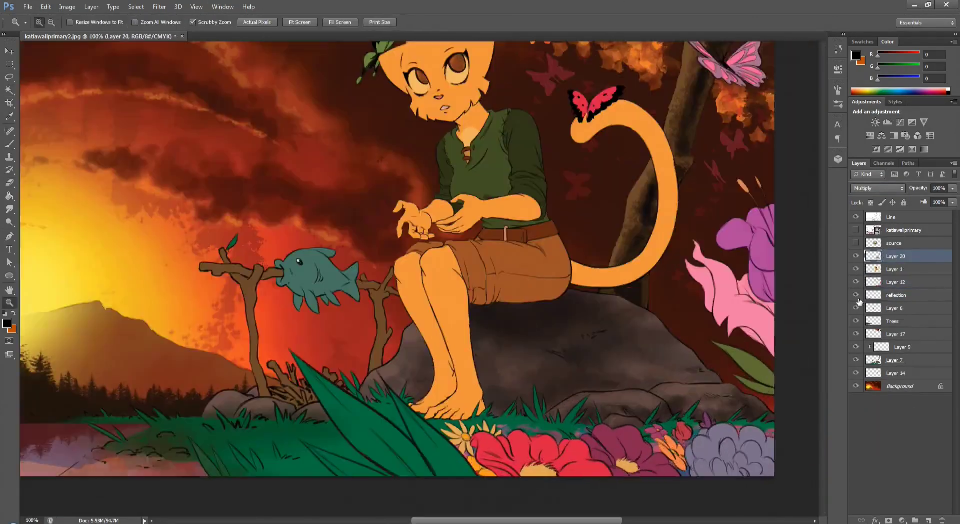
{"action": "key", "text": "ctrl+shift+n"}
{"action": "key", "text": "b"}
{"action": "key", "text": "ctrl+plus"}
Paint dark shading on the purple flower's petals with a 20 px brush
{"action": "key", "text": "F5"}
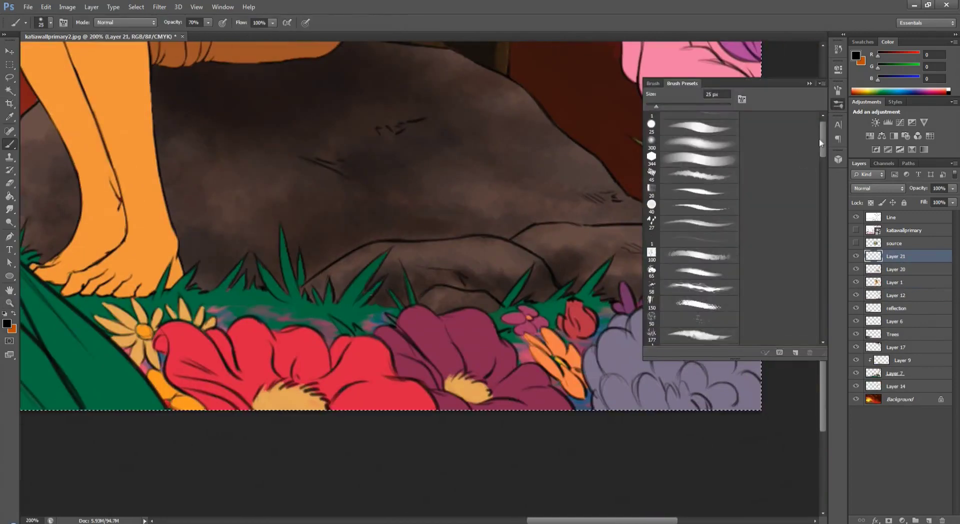
{"action": "key", "text": "bracketleft"}
{"action": "mouse_move", "coordinate": [451, 322]}
{"action": "left_mouse_down"}
{"action": "mouse_move", "coordinate": [469, 375]}
{"action": "mouse_move", "coordinate": [488, 403]}
{"action": "left_mouse_up"}
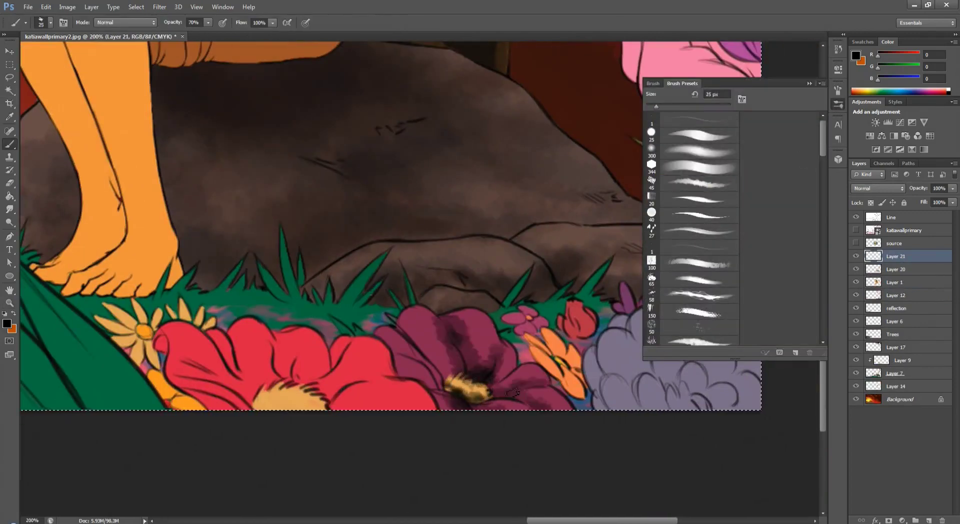
{"action": "mouse_move", "coordinate": [495, 370]}
{"action": "left_mouse_down"}
{"action": "mouse_move", "coordinate": [430, 350]}
{"action": "mouse_move", "coordinate": [448, 394]}
{"action": "left_mouse_up"}
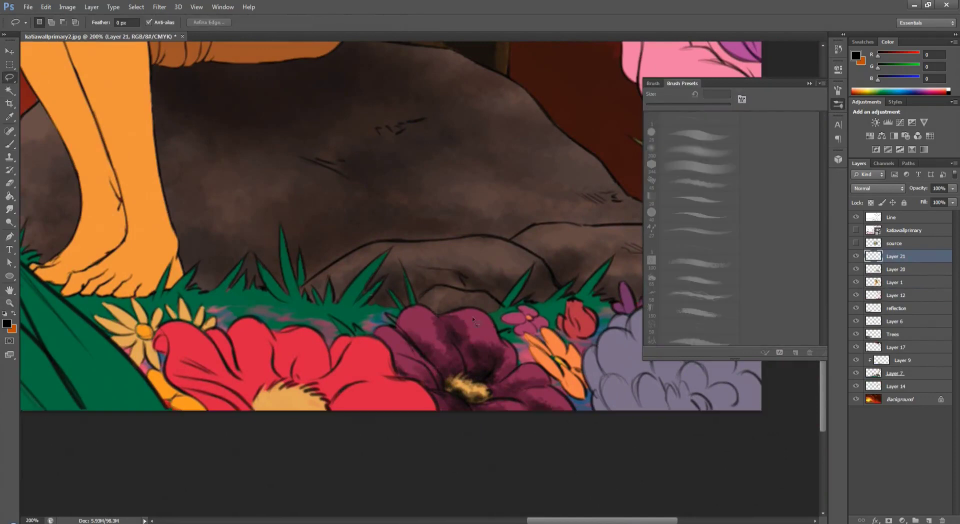
{"action": "scroll", "coordinate": [472, 316], "scroll_direction": "down", "scroll_amount": 2}
{"action": "key", "text": "shift+alt+m"}
Shift the shading's hue, saturation and lightness with Hue/Saturation
{"action": "key", "text": "ctrl+u"}
{"action": "left_click_drag", "start_coordinate": [158, 155], "coordinate": [206, 156]}
{"action": "left_click_drag", "start_coordinate": [183, 179], "coordinate": [201, 180]}
{"action": "left_click_drag", "start_coordinate": [134, 132], "coordinate": [200, 132]}
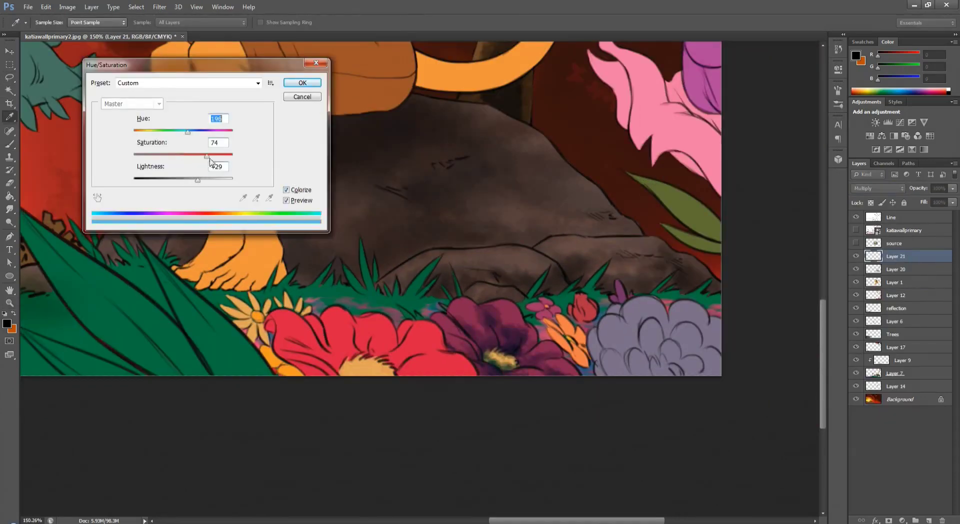
{"action": "left_click_drag", "start_coordinate": [201, 181], "coordinate": [190, 180]}
{"action": "key", "text": "Return"}
{"action": "left_click", "coordinate": [878, 188]}
Set the new shading layer to Multiply blending
{"action": "left_click", "coordinate": [859, 199]}
{"action": "scroll", "coordinate": [300, 200], "scroll_direction": "up", "scroll_amount": 2}
{"action": "key", "text": "b"}
{"action": "left_click", "coordinate": [878, 188]}
{"action": "left_click", "coordinate": [860, 231]}
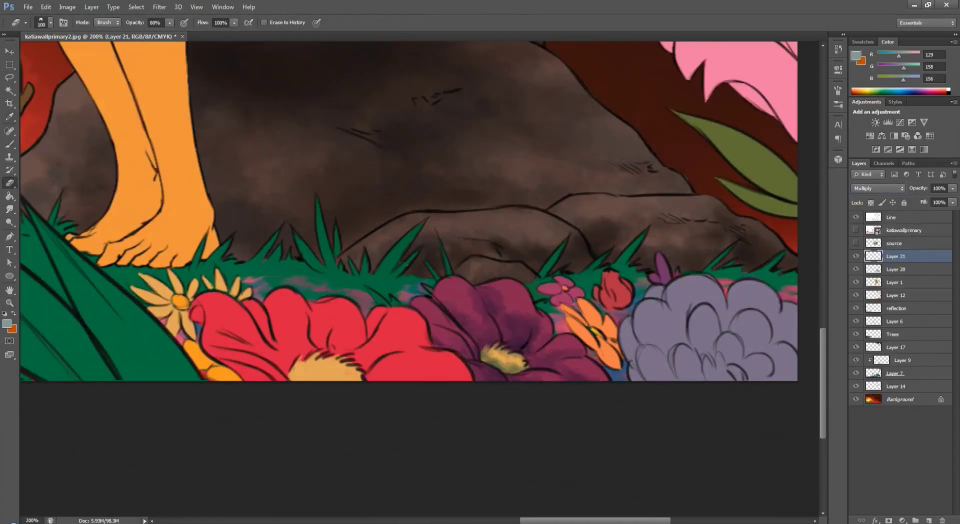
Shade the red flower, darkening its bottom, and the orange flower
{"action": "left_click_drag", "start_coordinate": [390, 280], "coordinate": [348, 243]}
{"action": "mouse_move", "coordinate": [210, 315]}
{"action": "left_mouse_down"}
{"action": "mouse_move", "coordinate": [248, 322]}
{"action": "mouse_move", "coordinate": [315, 296]}
{"action": "mouse_move", "coordinate": [338, 323]}
{"action": "mouse_move", "coordinate": [424, 346]}
{"action": "mouse_move", "coordinate": [203, 334]}
{"action": "mouse_move", "coordinate": [168, 284]}
{"action": "mouse_move", "coordinate": [218, 323]}
{"action": "mouse_move", "coordinate": [300, 332]}
{"action": "left_mouse_up"}
{"action": "key", "text": "["}
{"action": "key", "text": "["}
{"action": "mouse_move", "coordinate": [500, 300]}
{"action": "left_mouse_down"}
{"action": "mouse_move", "coordinate": [635, 305]}
{"action": "mouse_move", "coordinate": [565, 285]}
{"action": "left_mouse_up"}
{"action": "key", "text": "bracketright"}
{"action": "left_click_drag", "start_coordinate": [620, 285], "coordinate": [629, 303]}
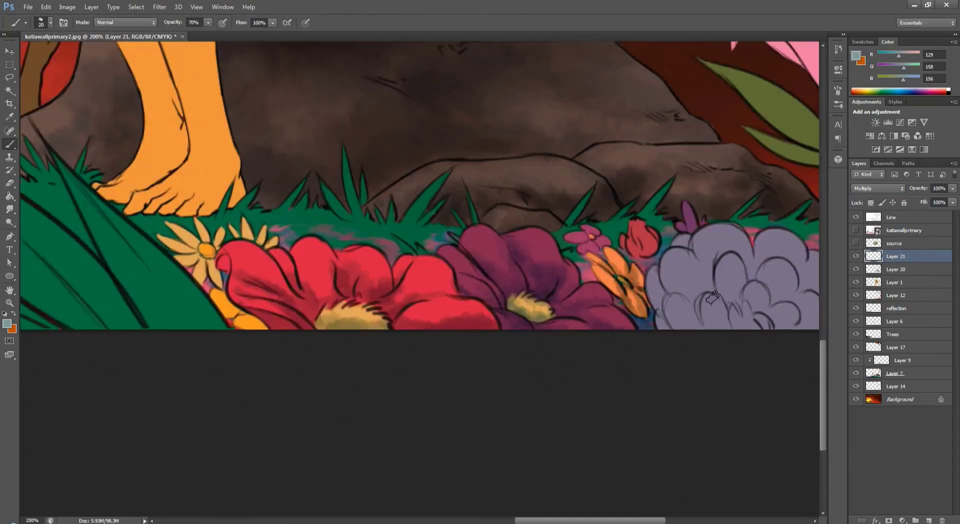
Brush shadows across the grey bush
{"action": "left_click_drag", "start_coordinate": [713, 297], "coordinate": [553, 264]}
{"action": "left_click_drag", "start_coordinate": [550, 292], "coordinate": [575, 245]}
{"action": "left_click_drag", "start_coordinate": [581, 293], "coordinate": [645, 250]}
{"action": "left_click_drag", "start_coordinate": [575, 210], "coordinate": [531, 258]}
{"action": "left_click_drag", "start_coordinate": [488, 226], "coordinate": [640, 249]}
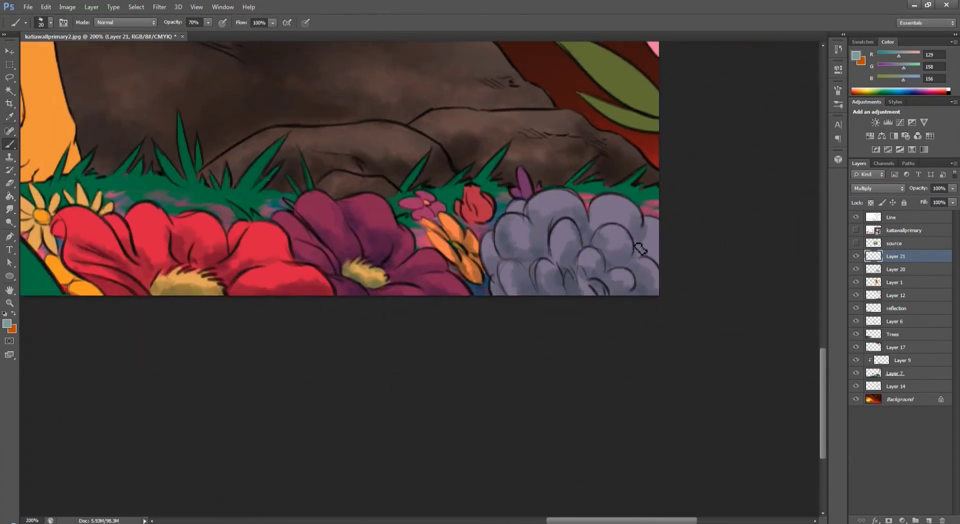
{"action": "left_click_drag", "start_coordinate": [537, 225], "coordinate": [635, 278]}
Shade the upper-right green leaf, the purple flower and the pink petal with a 25 px brush
{"action": "key", "text": "bracketright"}
{"action": "key", "text": "bracketright"}
{"action": "key", "text": "bracketright"}
{"action": "key", "text": "bracketright"}
{"action": "key", "text": "bracketright"}
{"action": "left_click_drag", "start_coordinate": [678, 100], "coordinate": [733, 153]}
{"action": "left_click_drag", "start_coordinate": [685, 112], "coordinate": [730, 140]}
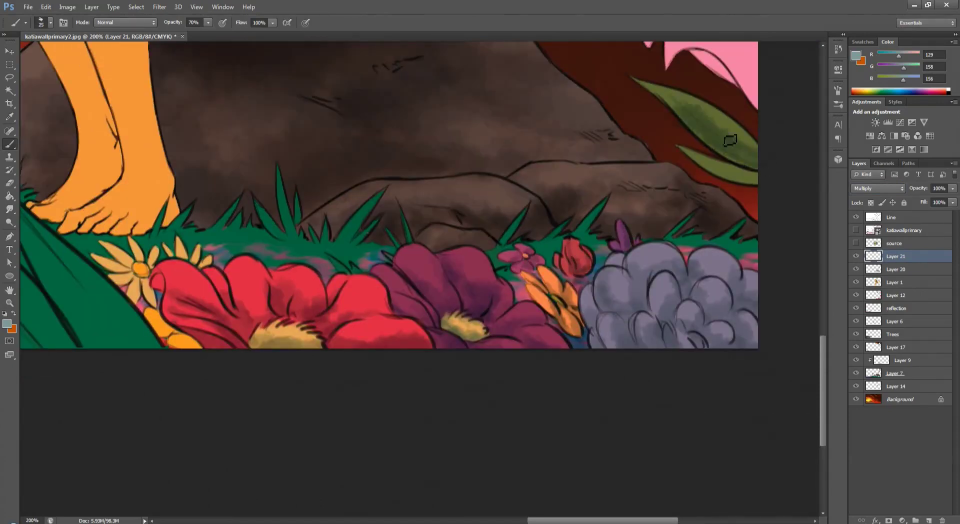
{"action": "left_click_drag", "start_coordinate": [695, 217], "coordinate": [532, 415]}
{"action": "left_click_drag", "start_coordinate": [575, 156], "coordinate": [600, 297]}
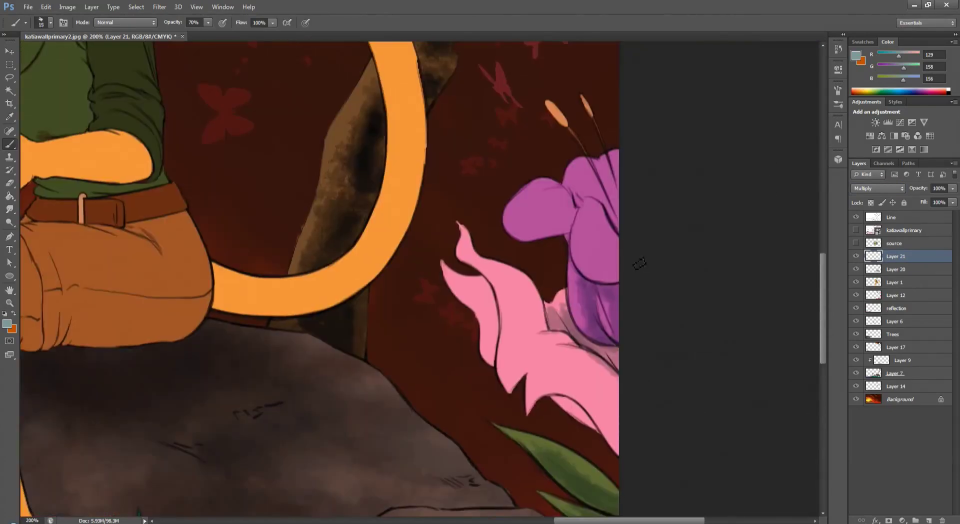
{"action": "mouse_move", "coordinate": [595, 184]}
{"action": "left_mouse_down"}
{"action": "mouse_move", "coordinate": [537, 200]}
{"action": "mouse_move", "coordinate": [601, 260]}
{"action": "mouse_move", "coordinate": [614, 155]}
{"action": "left_mouse_up"}
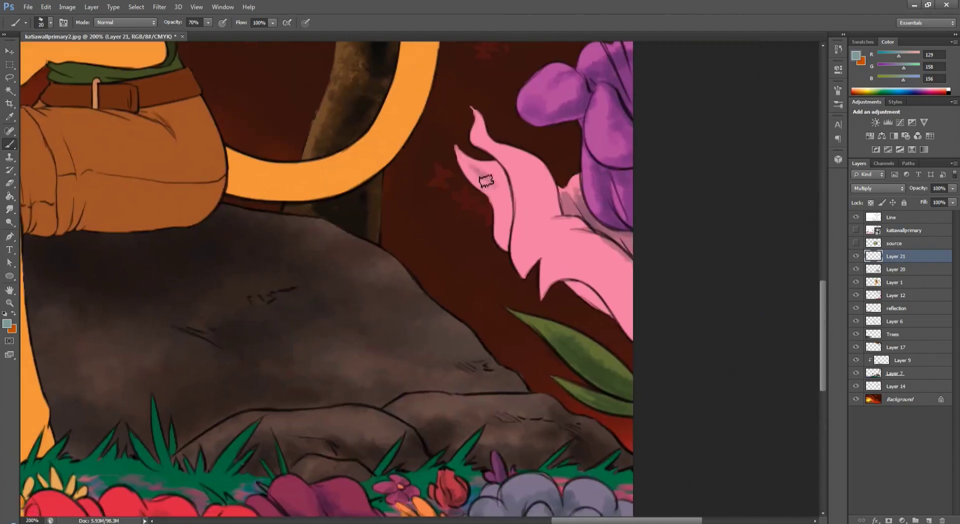
{"action": "mouse_move", "coordinate": [500, 235]}
{"action": "left_mouse_down"}
{"action": "mouse_move", "coordinate": [515, 162]}
{"action": "mouse_move", "coordinate": [629, 324]}
{"action": "left_mouse_up"}
{"action": "key", "text": "bracketright"}
{"action": "key", "text": "bracketright"}
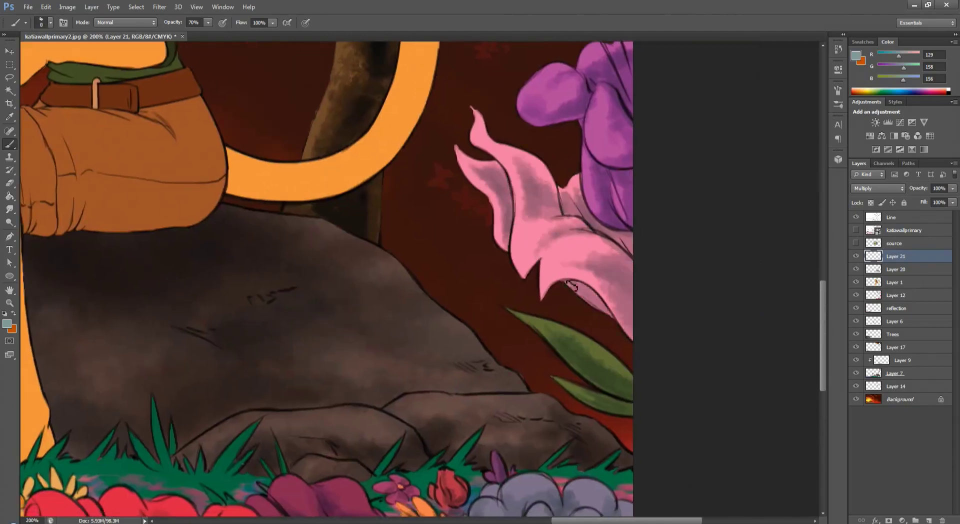
Shade the large green leaf near the feet with a 45 px brush
{"action": "key", "text": "h"}
{"action": "left_click_drag", "start_coordinate": [571, 285], "coordinate": [497, 404]}
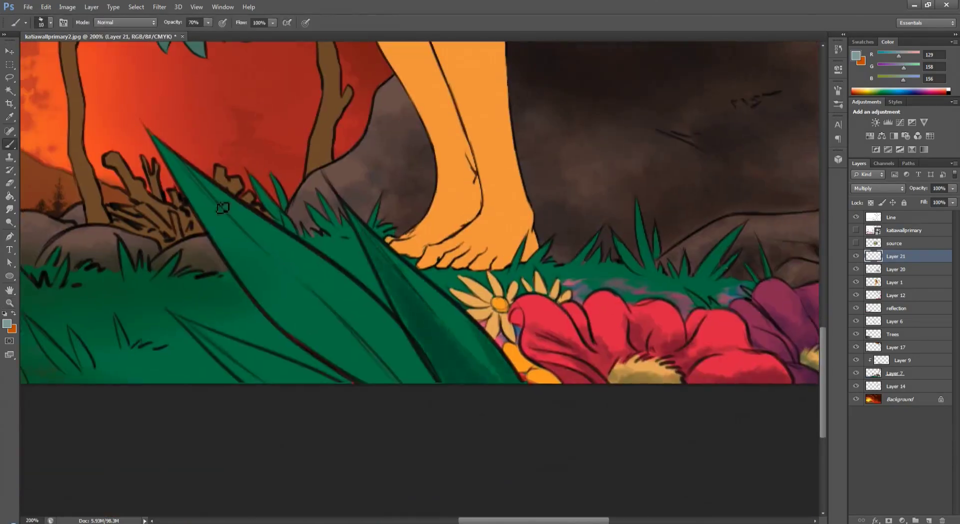
{"action": "left_click_drag", "start_coordinate": [223, 208], "coordinate": [420, 383]}
{"action": "left_click_drag", "start_coordinate": [302, 248], "coordinate": [433, 382]}
{"action": "left_click_drag", "start_coordinate": [192, 328], "coordinate": [336, 382]}
Shade around the yellow flower and the neighbouring flowers
{"action": "key", "text": "z"}
{"action": "left_click", "coordinate": [743, 431], "text": "alt"}
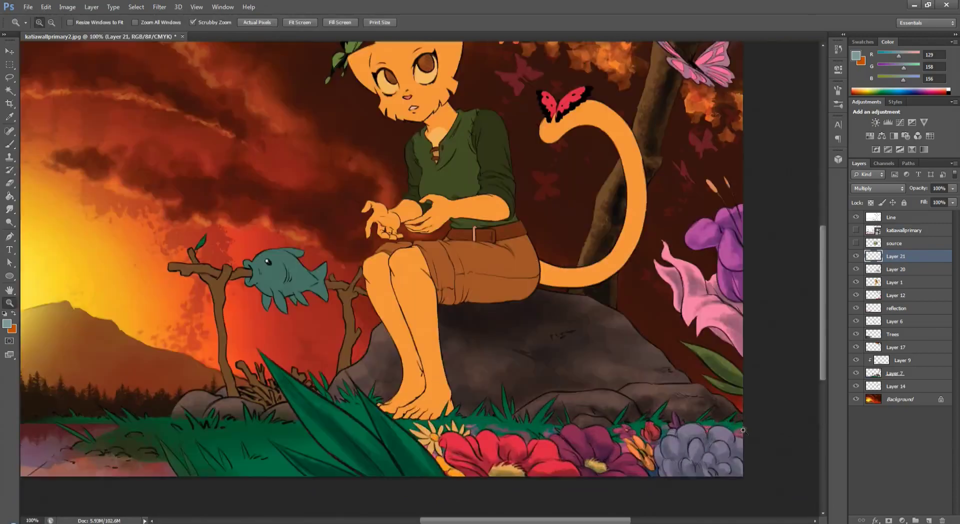
{"action": "left_click", "coordinate": [430, 436]}
{"action": "left_click", "coordinate": [430, 436]}
{"action": "key", "text": "b"}
{"action": "mouse_move", "coordinate": [419, 439]}
{"action": "left_mouse_down"}
{"action": "mouse_move", "coordinate": [441, 501]}
{"action": "mouse_move", "coordinate": [427, 495]}
{"action": "left_mouse_up"}
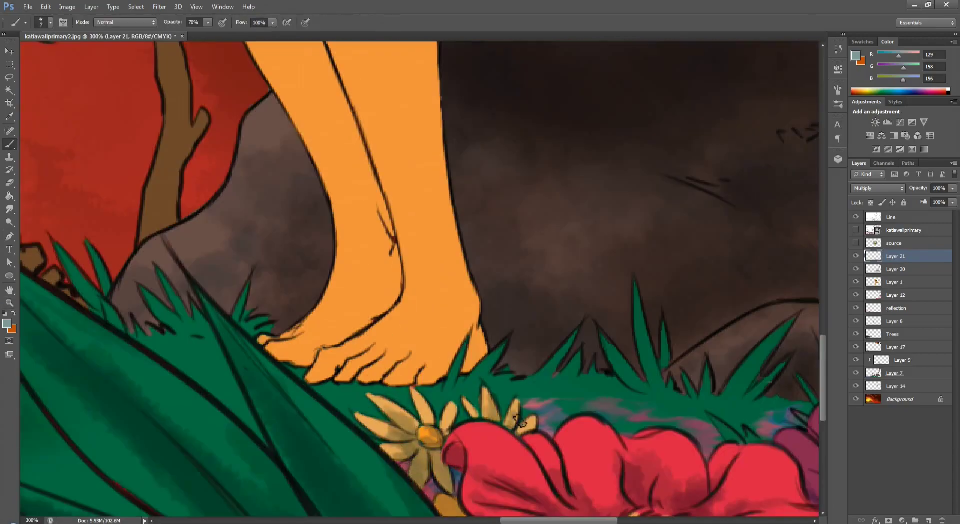
{"action": "left_click_drag", "start_coordinate": [521, 423], "coordinate": [590, 470]}
Set the shading layer to Subtract blending at 65% opacity
{"action": "key", "text": "z"}
{"action": "key", "text": "ctrl+1"}
{"action": "left_click", "coordinate": [878, 188]}
{"action": "left_click", "coordinate": [881, 345]}
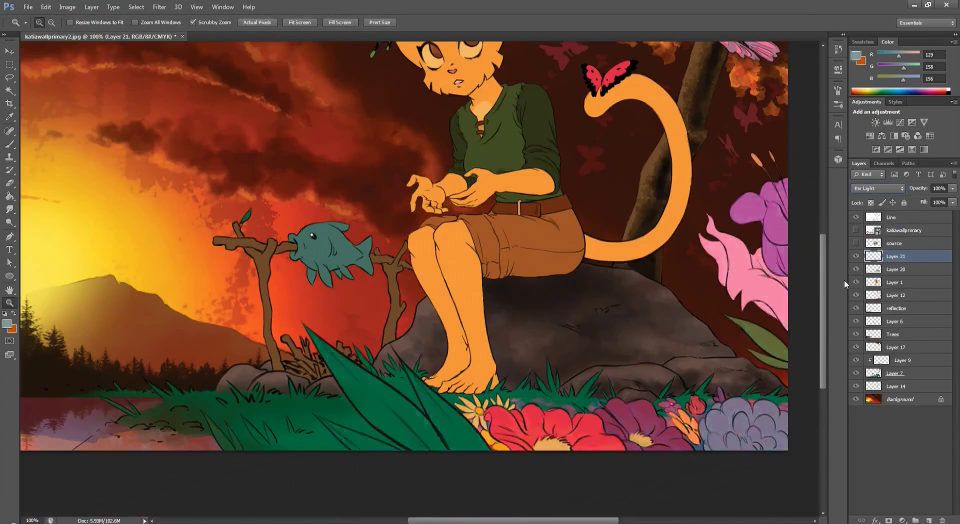
{"action": "key", "text": "Down"}
{"action": "key", "text": "Down"}
{"action": "key", "text": "Down"}
{"action": "key", "text": "Down"}
{"action": "key", "text": "6"}
{"action": "key", "text": "5"}
{"action": "key", "text": "e"}
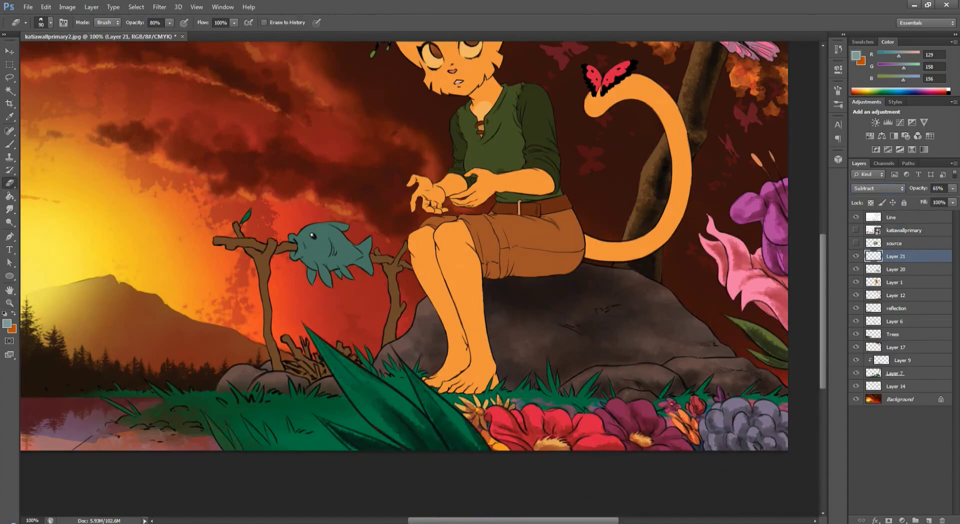
{"action": "key", "text": "z"}
{"action": "key", "text": "ctrl+minus"}
{"action": "key", "text": "alt+bracketleft"}
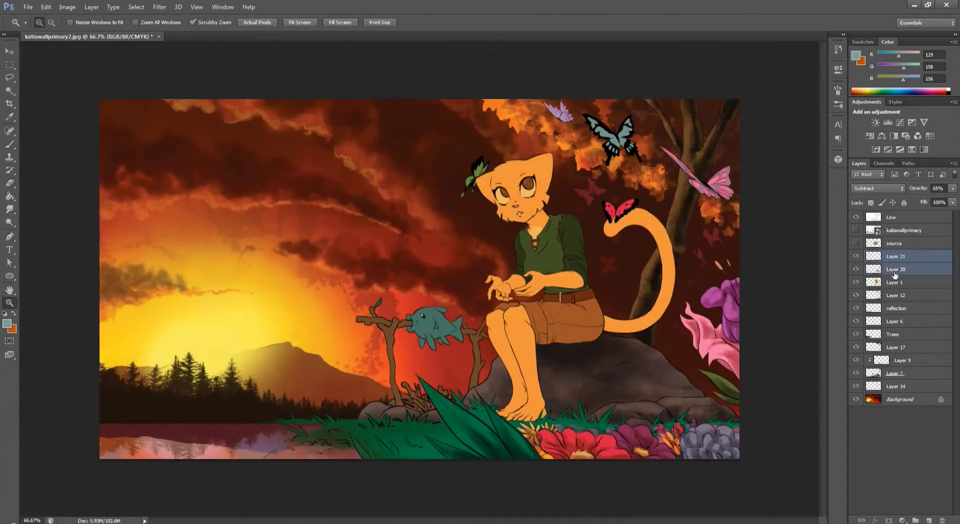
Paint orange strokes on the pink flower and set a smaller size-9 brush
{"action": "left_click", "coordinate": [725, 294]}
{"action": "left_click", "coordinate": [725, 294]}
{"action": "key", "text": "b"}
{"action": "mouse_move", "coordinate": [550, 250]}
{"action": "left_mouse_down"}
{"action": "mouse_move", "coordinate": [507, 186]}
{"action": "mouse_move", "coordinate": [539, 274]}
{"action": "mouse_move", "coordinate": [590, 290]}
{"action": "mouse_move", "coordinate": [631, 260]}
{"action": "left_mouse_up"}
{"action": "key", "text": "ctrl+shift+alt+n"}
{"action": "key", "text": "bracketleft"}
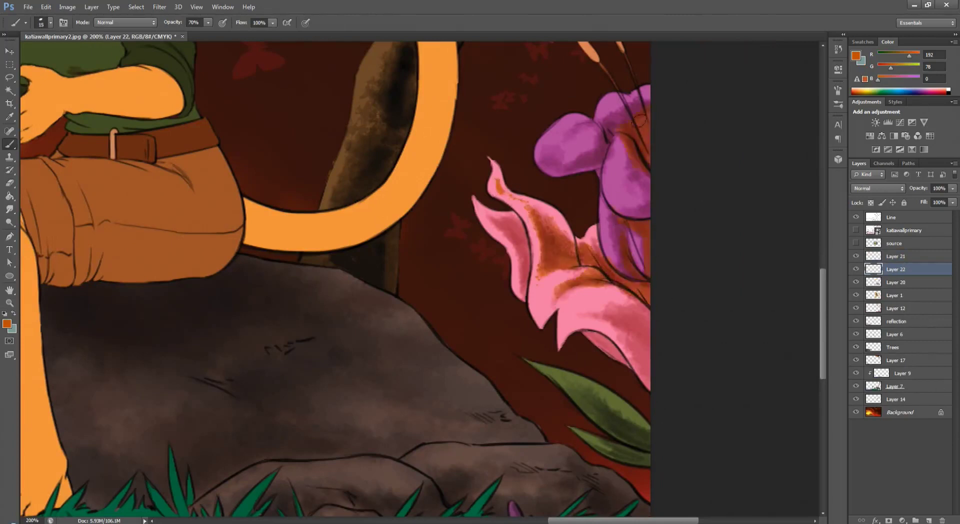
{"action": "scroll", "coordinate": [593, 165], "scroll_direction": "down", "scroll_amount": 4}
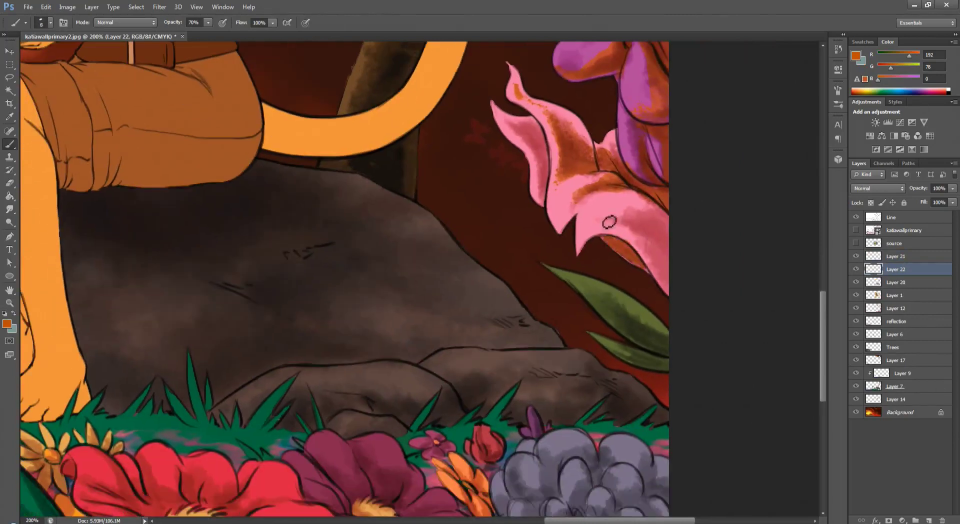
{"action": "key", "text": "bracketright"}
Shade the lower edge and middle of the red flower with a size-15 brush
{"action": "scroll", "coordinate": [604, 222], "scroll_direction": "down", "scroll_amount": 4}
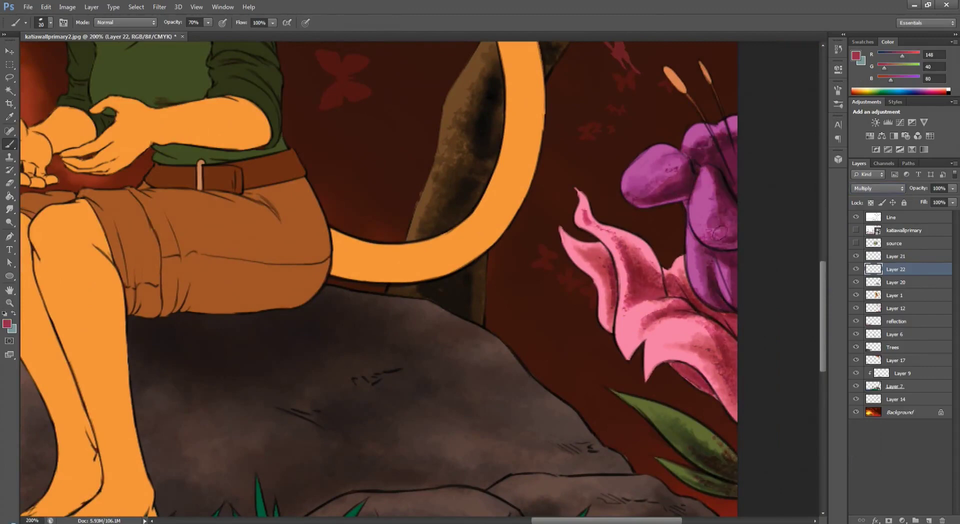
{"action": "scroll", "coordinate": [420, 275], "scroll_direction": "down", "scroll_amount": 8}
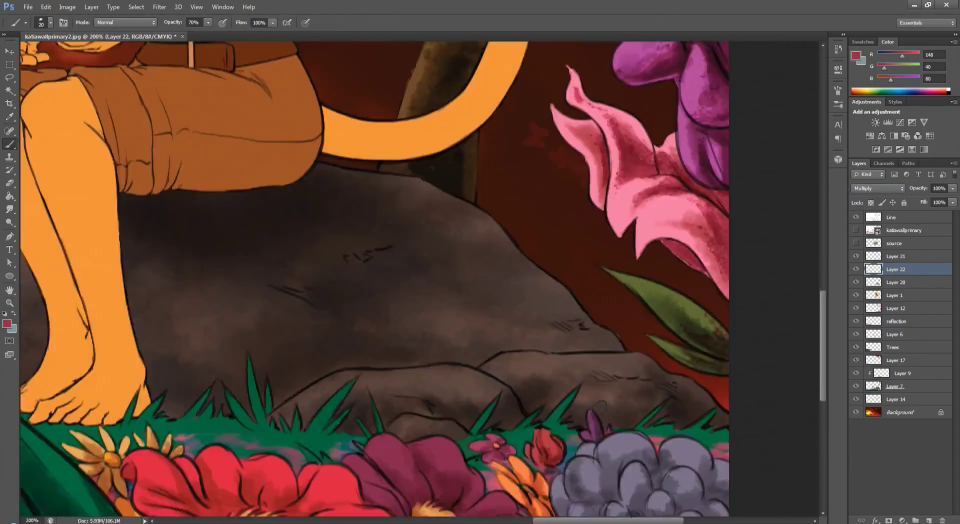
{"action": "scroll", "coordinate": [420, 275], "scroll_direction": "left", "scroll_amount": 3}
{"action": "key", "text": "bracketleft"}
{"action": "key", "text": "bracketleft"}
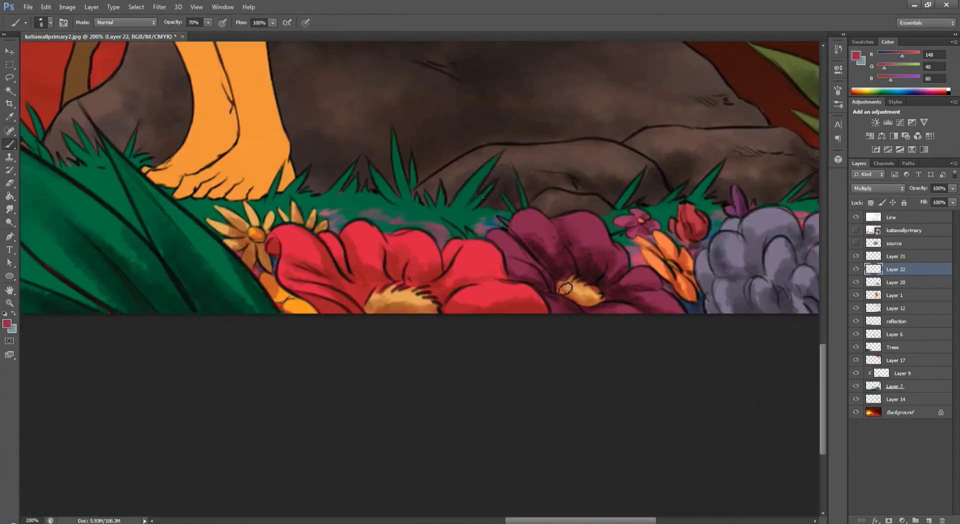
{"action": "key", "text": "bracketright"}
{"action": "left_click_drag", "start_coordinate": [441, 315], "coordinate": [545, 306]}
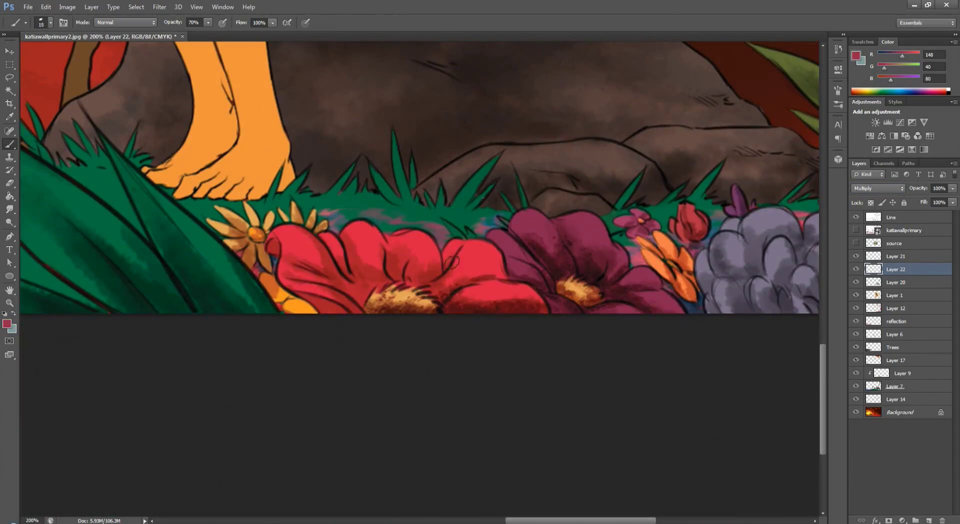
{"action": "left_click_drag", "start_coordinate": [336, 256], "coordinate": [350, 298]}
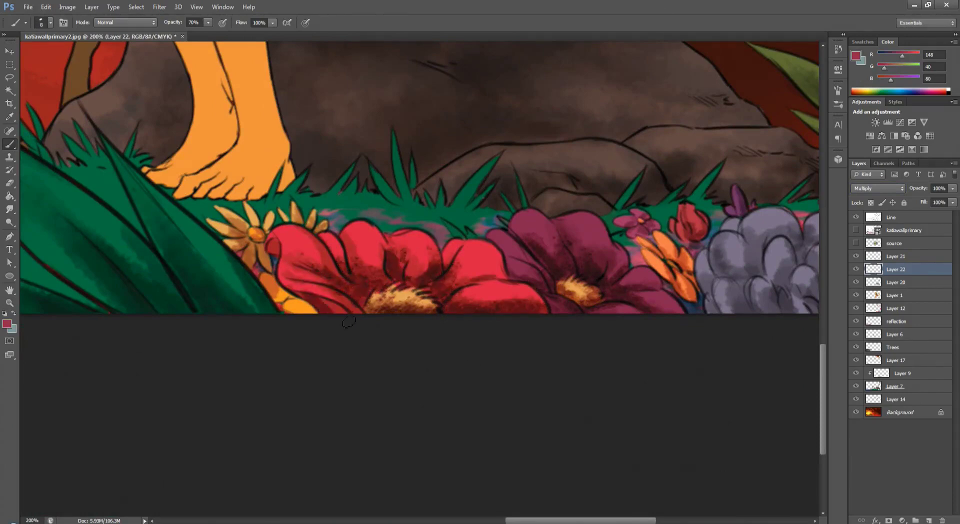
Shade the grey flower on the right with dark purple strokes
{"action": "key", "text": "e"}
{"action": "key", "text": "b"}
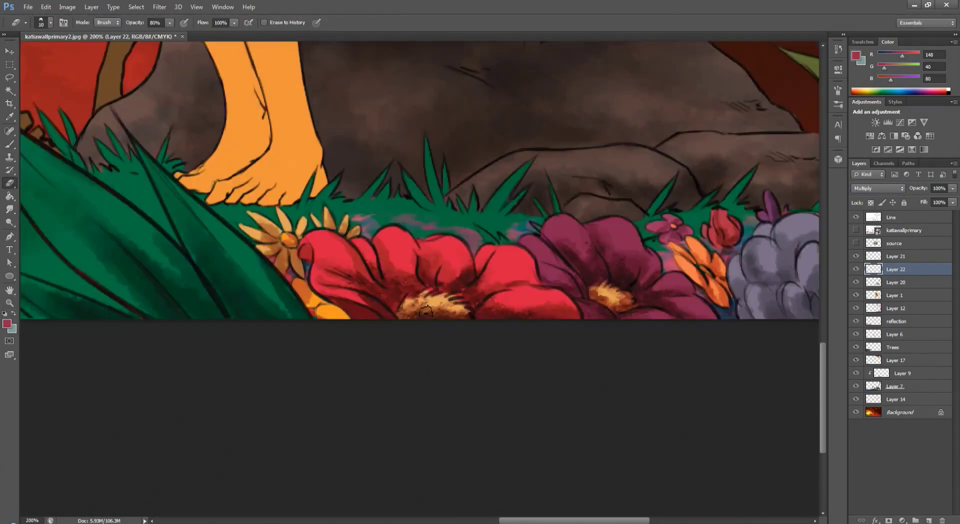
{"action": "left_click_drag", "start_coordinate": [410, 201], "coordinate": [480, 205]}
{"action": "left_click_drag", "start_coordinate": [590, 265], "coordinate": [568, 301]}
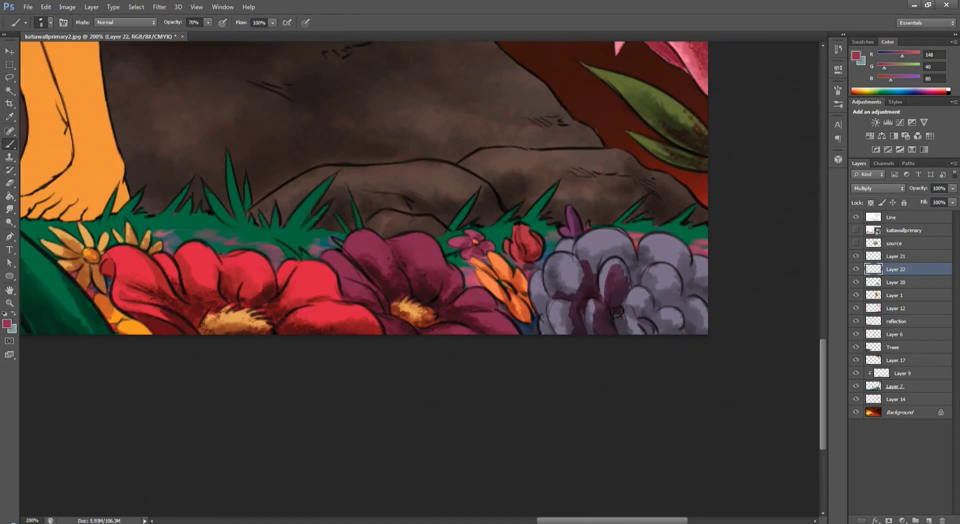
{"action": "key", "text": "bracketright"}
{"action": "mouse_move", "coordinate": [658, 278]}
{"action": "left_mouse_down"}
{"action": "mouse_move", "coordinate": [697, 321]}
{"action": "mouse_move", "coordinate": [645, 260]}
{"action": "mouse_move", "coordinate": [588, 245]}
{"action": "mouse_move", "coordinate": [561, 320]}
{"action": "mouse_move", "coordinate": [545, 285]}
{"action": "left_mouse_up"}
{"action": "key", "text": "e"}
{"action": "key", "text": "z"}
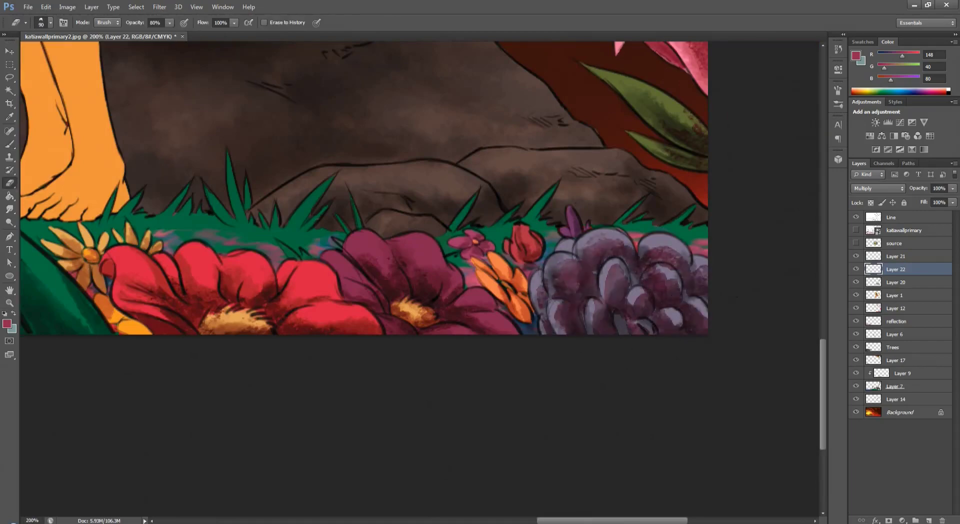
{"action": "left_click_drag", "start_coordinate": [740, 235], "coordinate": [684, 234]}
Set the brush size to 40 and merge Layer 20 down into Layer 22
{"action": "key", "text": "ctrl+1"}
{"action": "key", "text": "b"}
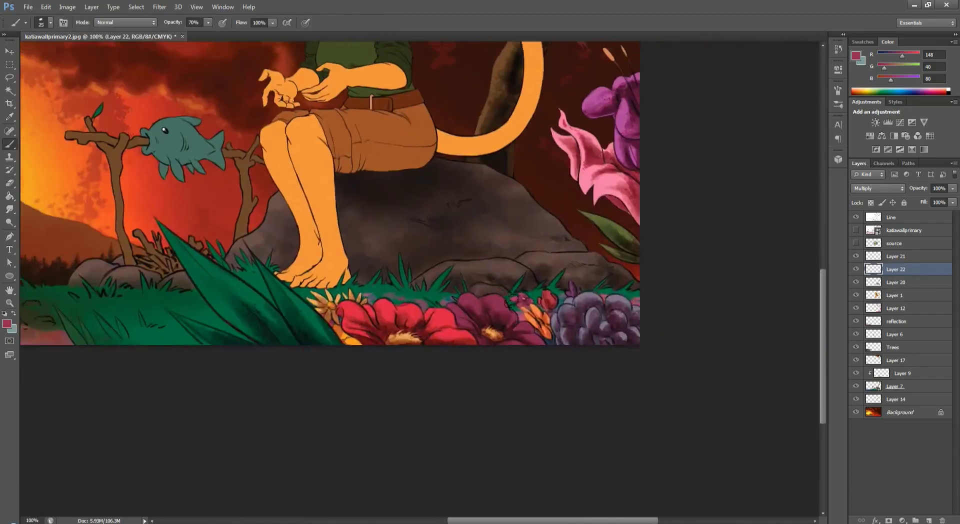
{"action": "key", "text": "z"}
{"action": "key", "text": "ctrl+plus"}
{"action": "left_click", "coordinate": [50, 22]}
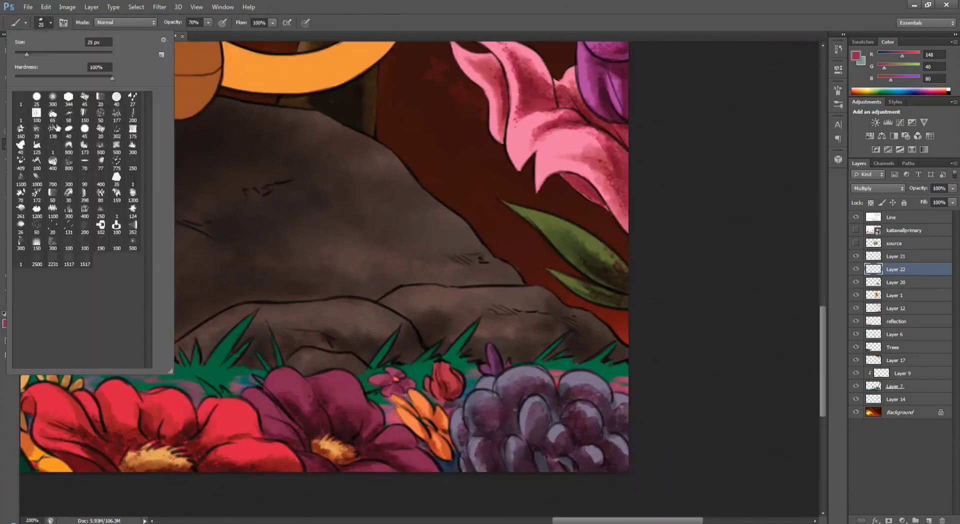
{"action": "key", "text": "Return"}
{"action": "left_click", "coordinate": [895, 283], "text": "shift"}
{"action": "key", "text": "ctrl+e"}
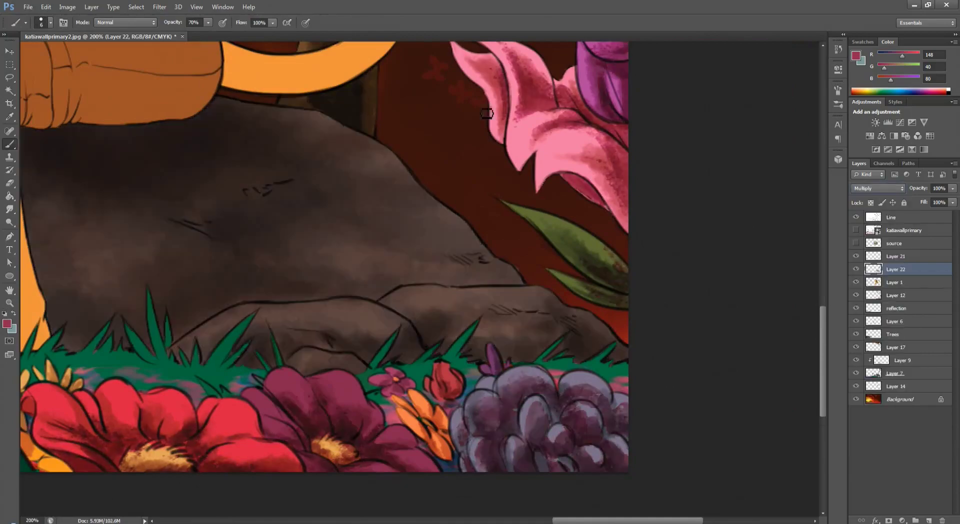
Paint dark strokes on the grass blades with a size-10 brush
{"action": "key", "text": "e"}
{"action": "key", "text": "ctrl+0"}
{"action": "key", "text": "b"}
{"action": "scroll", "coordinate": [563, 313], "scroll_direction": "up", "scroll_amount": 5}
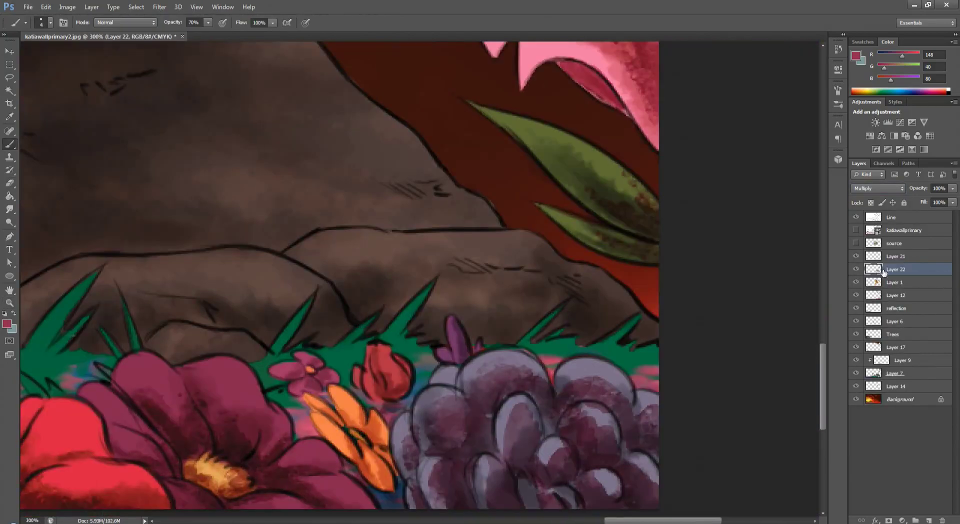
{"action": "key", "text": "bracketleft"}
{"action": "key", "text": "bracketleft"}
{"action": "mouse_move", "coordinate": [410, 294]}
{"action": "left_mouse_down"}
{"action": "mouse_move", "coordinate": [351, 350]}
{"action": "mouse_move", "coordinate": [355, 370]}
{"action": "left_mouse_up"}
{"action": "left_click_drag", "start_coordinate": [311, 313], "coordinate": [464, 243]}
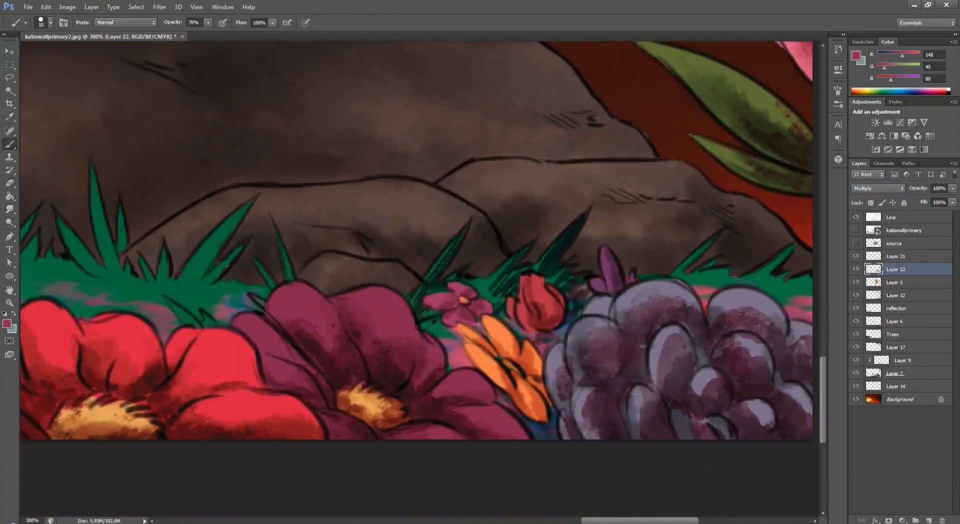
{"action": "scroll", "coordinate": [443, 257], "scroll_direction": "down", "scroll_amount": 6}
{"action": "key", "text": "z"}
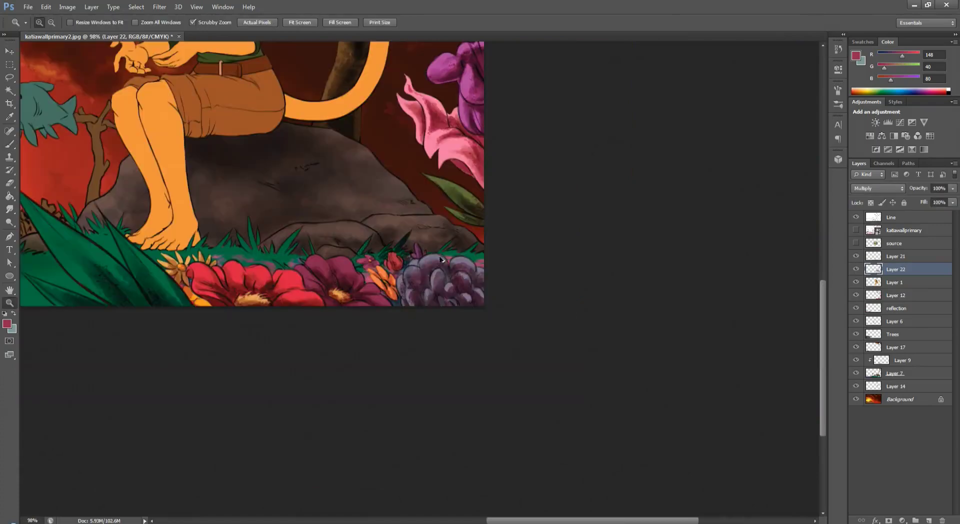
{"action": "scroll", "coordinate": [441, 260], "scroll_direction": "up", "scroll_amount": 5}
{"action": "key", "text": "l"}
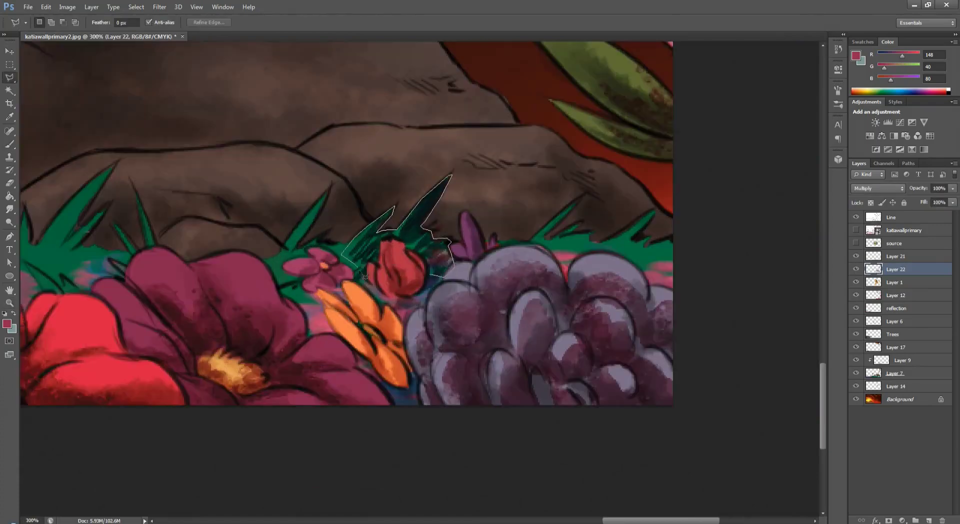
Delete the selected stray strokes and begin dark hatching on a new Layer 23
{"action": "key", "text": "Delete"}
{"action": "key", "text": "ctrl+d"}
{"action": "key", "text": "ctrl+alt+shift+n"}
{"action": "key", "text": "b"}
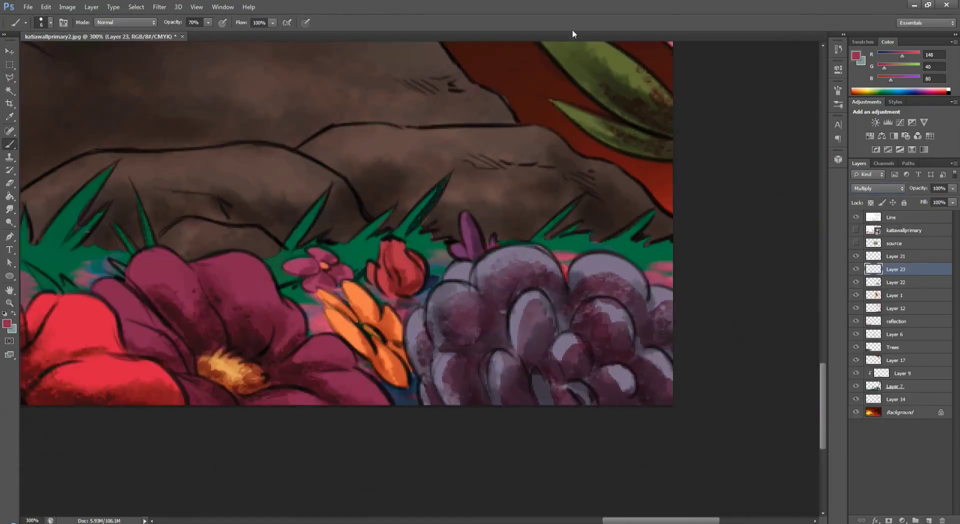
{"action": "left_click_drag", "start_coordinate": [291, 258], "coordinate": [413, 302]}
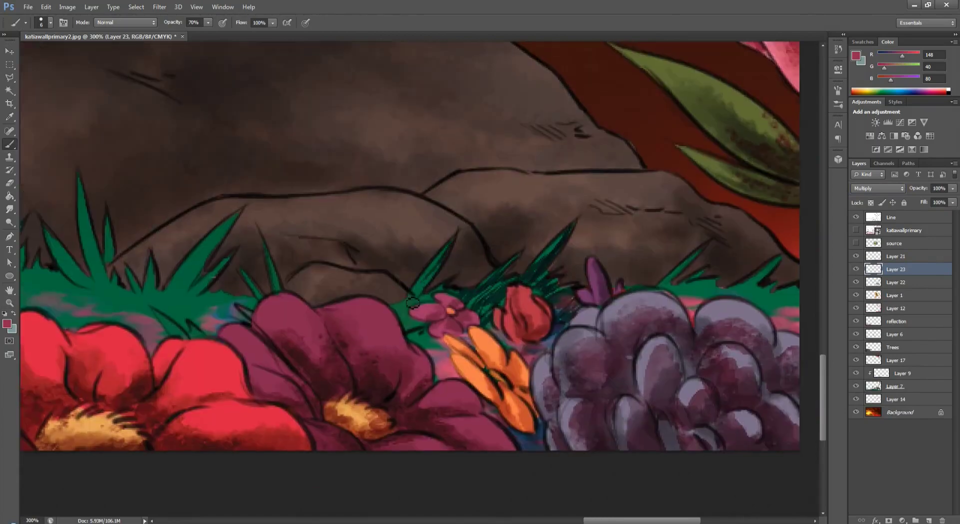
{"action": "left_click_drag", "start_coordinate": [448, 366], "coordinate": [361, 281]}
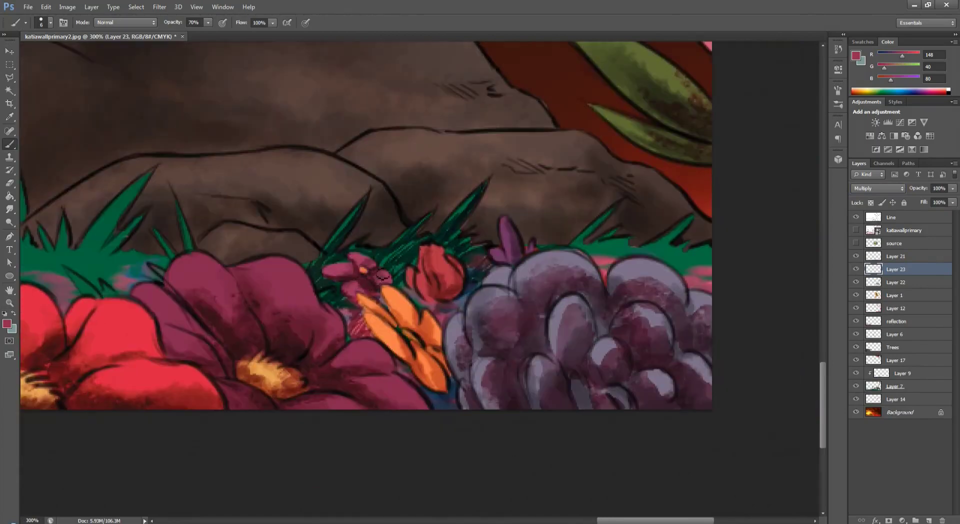
{"action": "left_click_drag", "start_coordinate": [369, 287], "coordinate": [357, 257]}
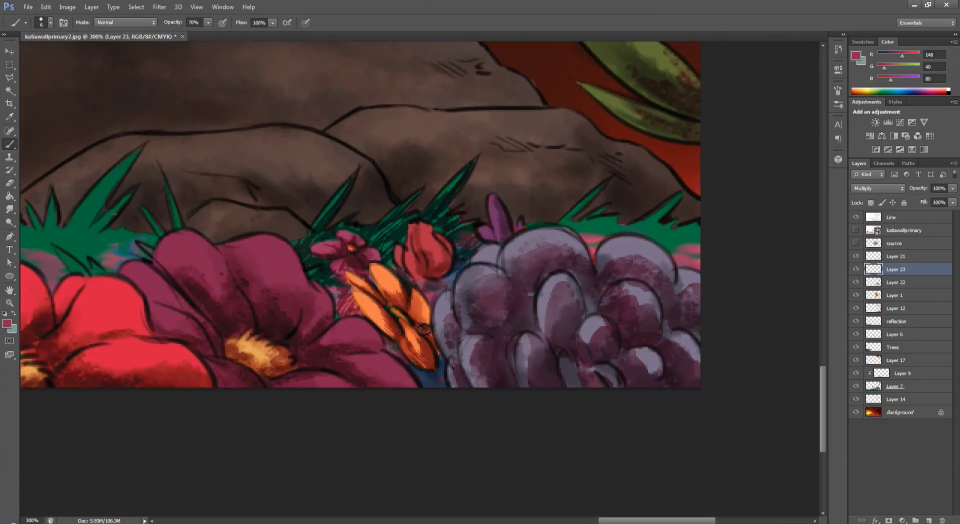
{"action": "left_click_drag", "start_coordinate": [424, 329], "coordinate": [412, 300]}
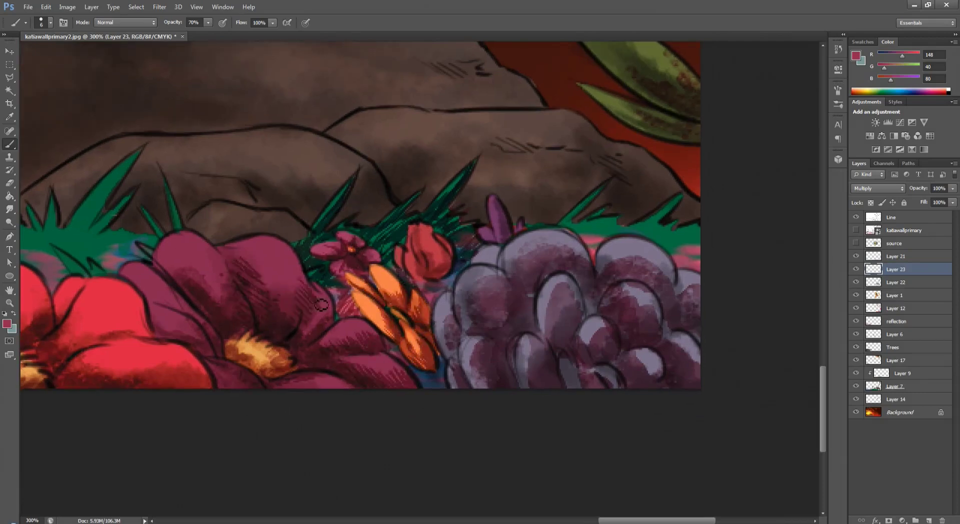
Hatch dark shading over the purple flower and outline its top
{"action": "scroll", "coordinate": [322, 305], "scroll_direction": "left", "scroll_amount": 10}
{"action": "scroll", "coordinate": [322, 304], "scroll_direction": "down", "scroll_amount": 3}
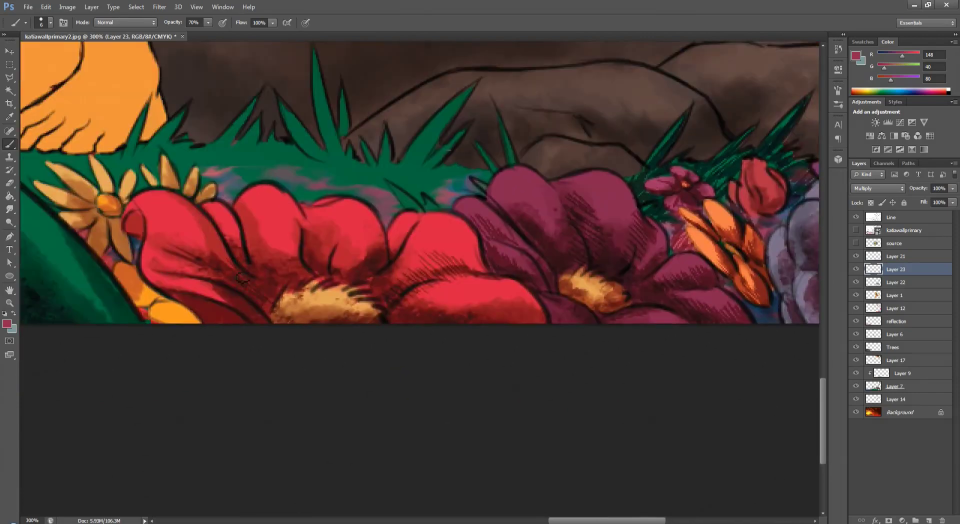
{"action": "scroll", "coordinate": [503, 216], "scroll_direction": "right", "scroll_amount": 12}
{"action": "scroll", "coordinate": [503, 216], "scroll_direction": "down", "scroll_amount": 1}
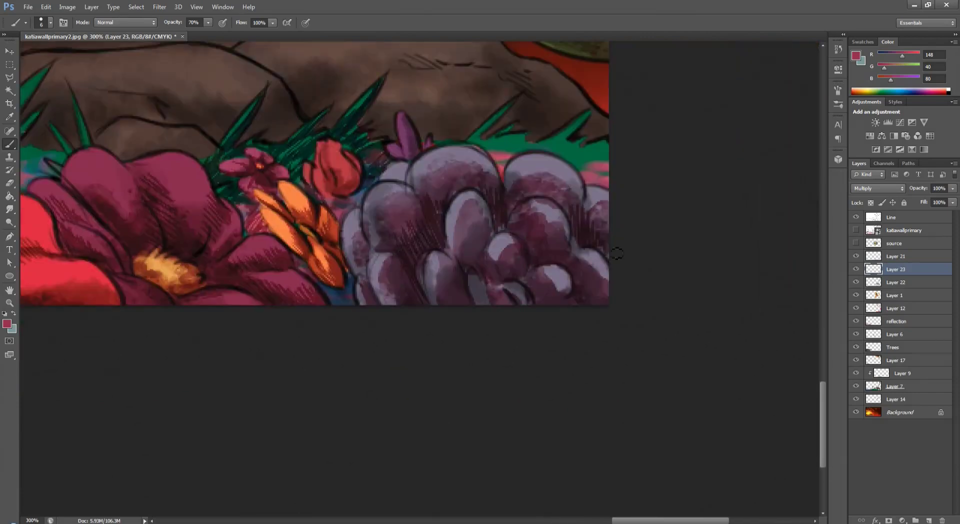
{"action": "left_click_drag", "start_coordinate": [472, 233], "coordinate": [450, 300]}
{"action": "scroll", "coordinate": [468, 209], "scroll_direction": "up", "scroll_amount": 4}
{"action": "scroll", "coordinate": [469, 209], "scroll_direction": "right", "scroll_amount": 1}
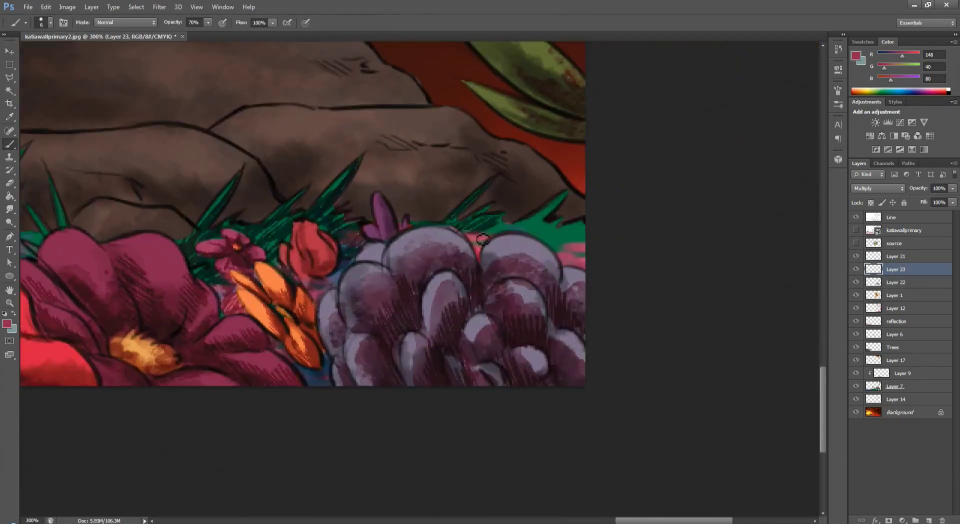
{"action": "left_click_drag", "start_coordinate": [482, 239], "coordinate": [504, 237]}
Hatch more foreground flowers, then shade the large grass blade with a size-30 brush
{"action": "key", "text": "ctrl+minus"}
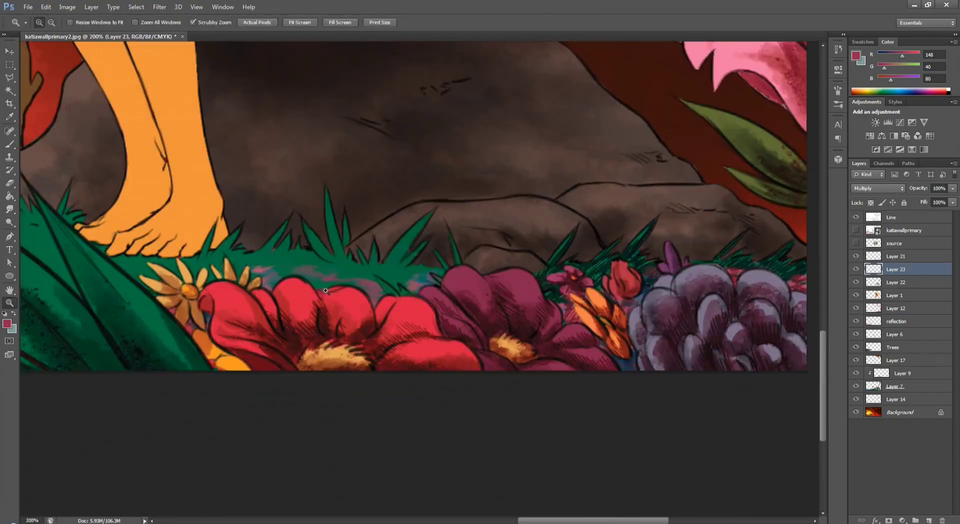
{"action": "scroll", "coordinate": [435, 285], "scroll_direction": "left", "scroll_amount": 4}
{"action": "scroll", "coordinate": [452, 247], "scroll_direction": "up", "scroll_amount": 1}
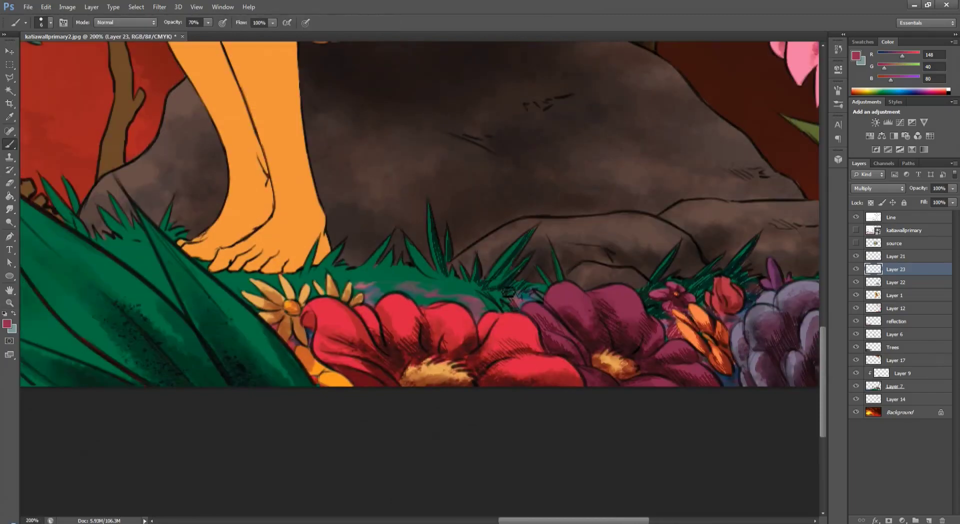
{"action": "scroll", "coordinate": [403, 259], "scroll_direction": "left", "scroll_amount": 3}
{"action": "scroll", "coordinate": [453, 248], "scroll_direction": "down", "scroll_amount": 1}
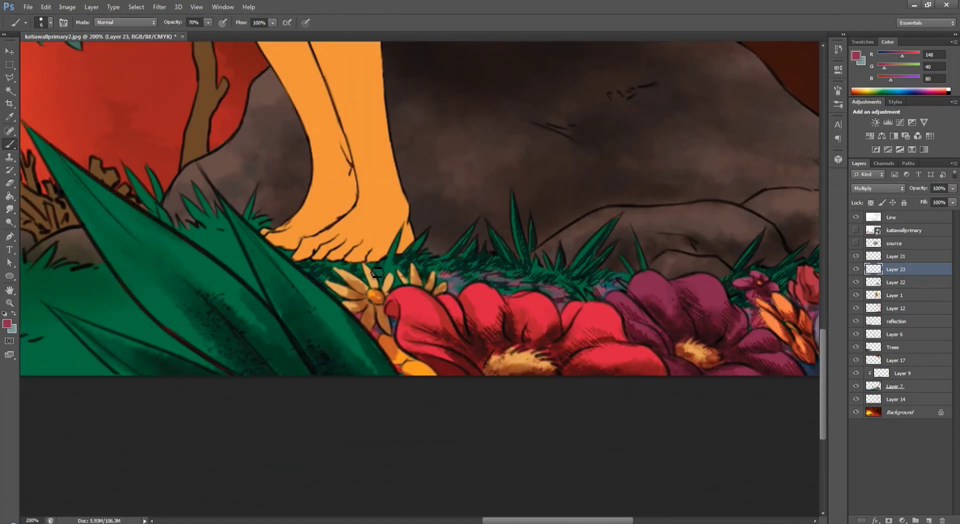
{"action": "left_click_drag", "start_coordinate": [402, 284], "coordinate": [488, 332]}
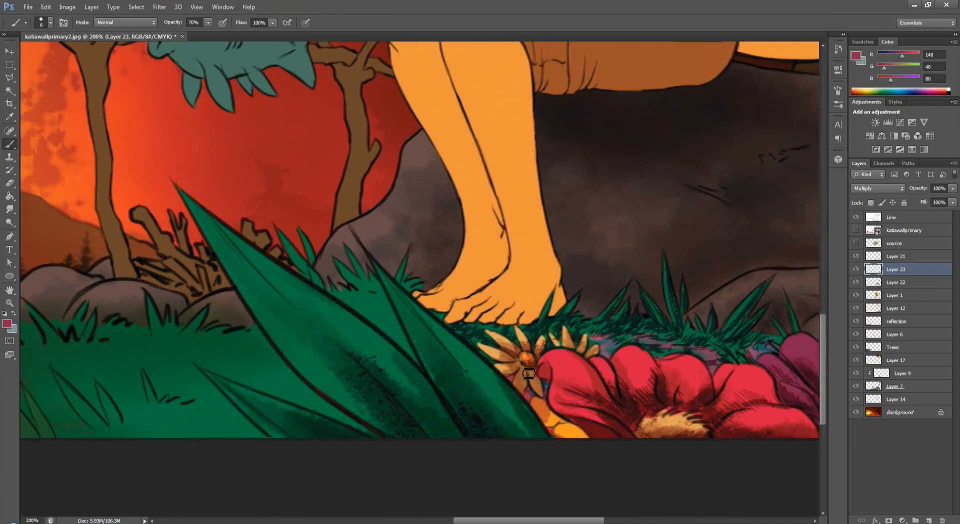
{"action": "scroll", "coordinate": [509, 370], "scroll_direction": "down", "scroll_amount": 2}
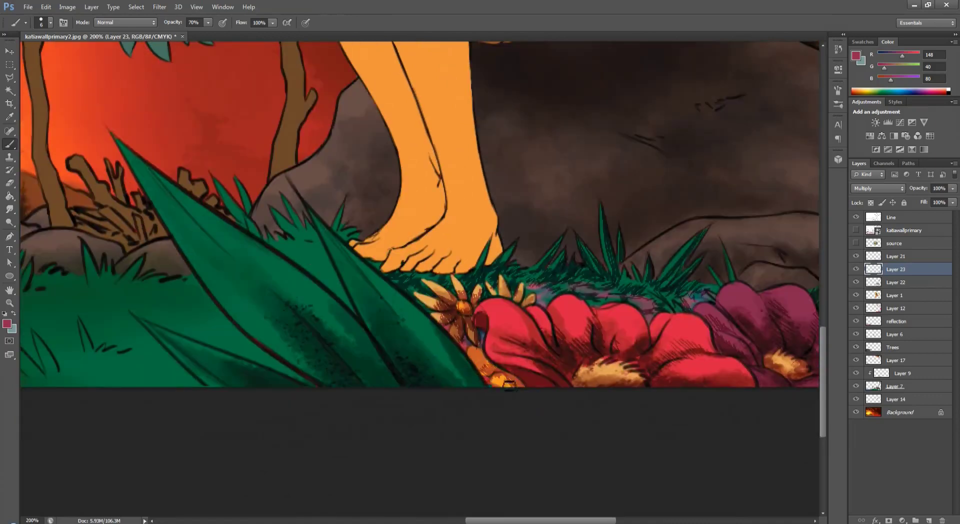
{"action": "scroll", "coordinate": [691, 339], "scroll_direction": "left", "scroll_amount": 3}
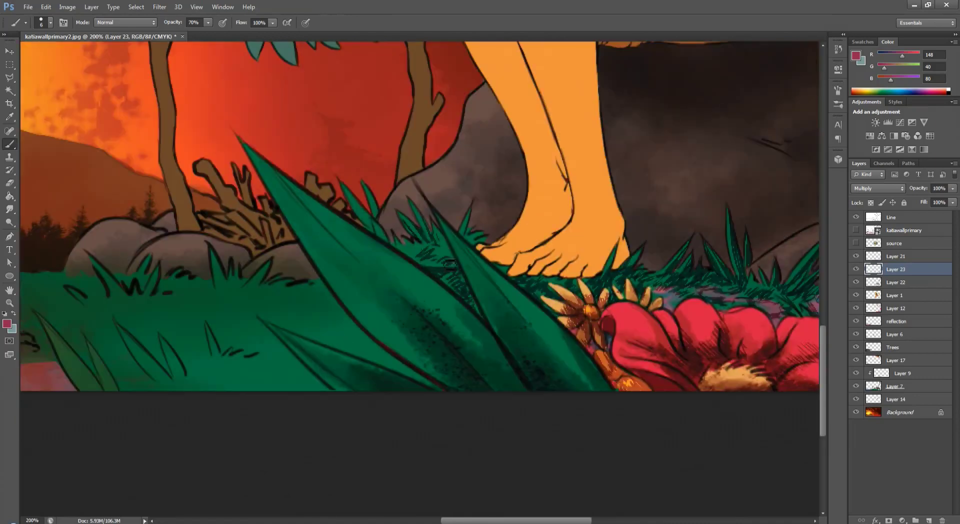
{"action": "mouse_move", "coordinate": [517, 254]}
{"action": "left_mouse_down"}
{"action": "mouse_move", "coordinate": [666, 284]}
{"action": "mouse_move", "coordinate": [450, 310]}
{"action": "mouse_move", "coordinate": [419, 357]}
{"action": "left_mouse_up"}
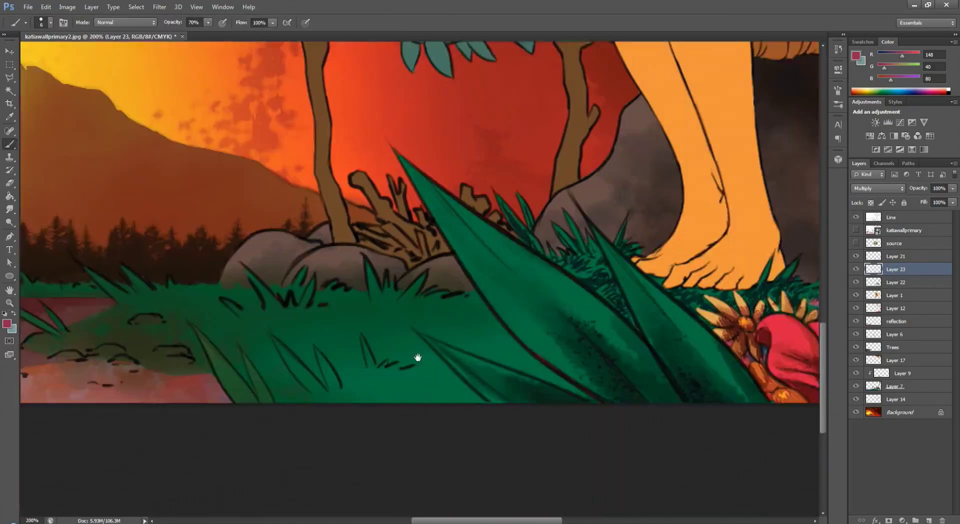
{"action": "key", "text": "bracketright"}
{"action": "key", "text": "bracketright"}
{"action": "key", "text": "bracketright"}
{"action": "key", "text": "bracketright"}
{"action": "key", "text": "bracketright"}
{"action": "key", "text": "bracketright"}
{"action": "key", "text": "bracketright"}
{"action": "key", "text": "bracketright"}
{"action": "left_click_drag", "start_coordinate": [263, 345], "coordinate": [298, 383]}
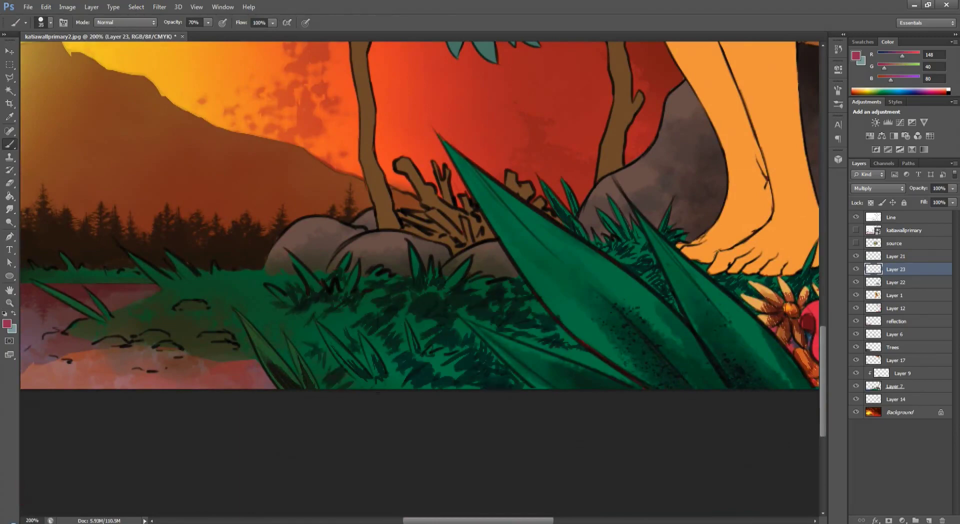
{"action": "key", "text": "ctrl+0"}
Apply Hue +40, Saturation +12, Lightness +2 to the hatching layer
{"action": "key", "text": "ctrl+u"}
{"action": "left_click_drag", "start_coordinate": [183, 180], "coordinate": [188, 188]}
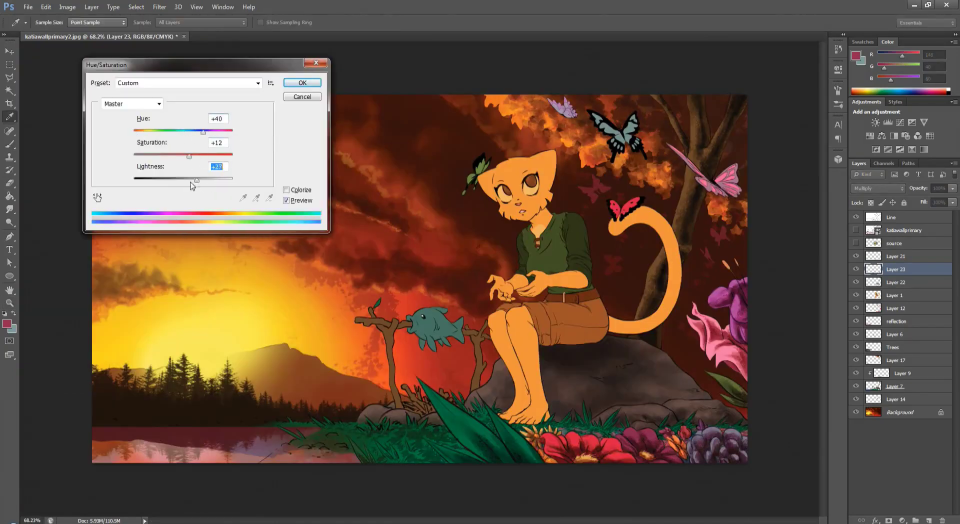
{"action": "key", "text": "Return"}
{"action": "key", "text": "z"}
{"action": "scroll", "coordinate": [604, 249], "scroll_direction": "down", "scroll_amount": 1}
{"action": "scroll", "coordinate": [609, 236], "scroll_direction": "up", "scroll_amount": 2}
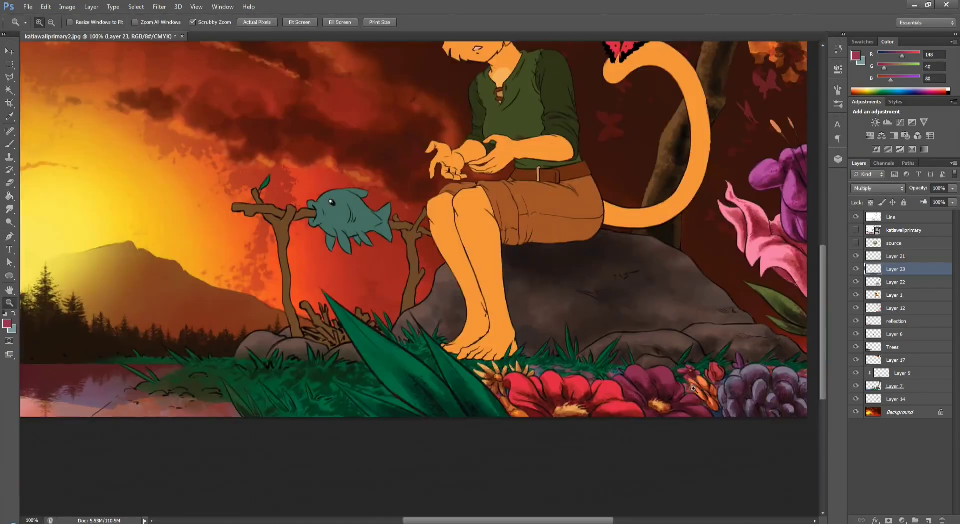
{"action": "scroll", "coordinate": [856, 271], "scroll_direction": "up", "scroll_amount": 4}
{"action": "scroll", "coordinate": [855, 271], "scroll_direction": "down", "scroll_amount": 6}
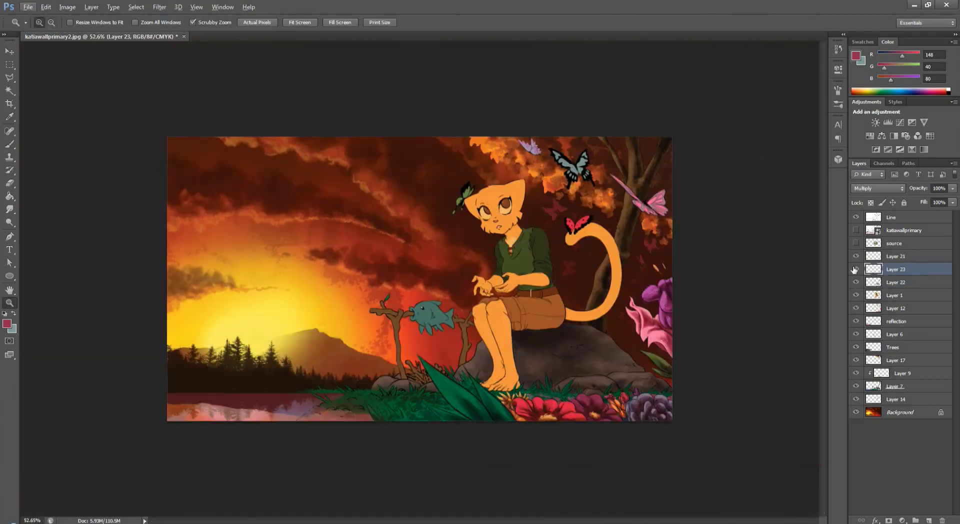
Select Layers 22 and 23 together and merge them into one layer
{"action": "key", "text": "alt+bracketleft"}
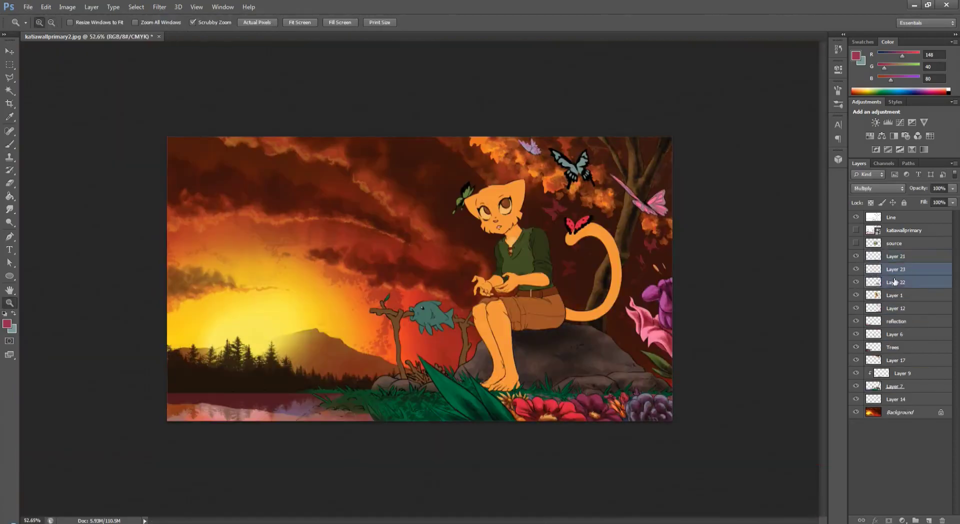
{"action": "left_click", "coordinate": [856, 270]}
{"action": "left_click", "coordinate": [856, 272]}
{"action": "key", "text": "Delete"}
{"action": "scroll", "coordinate": [431, 395], "scroll_direction": "up", "scroll_amount": 1}
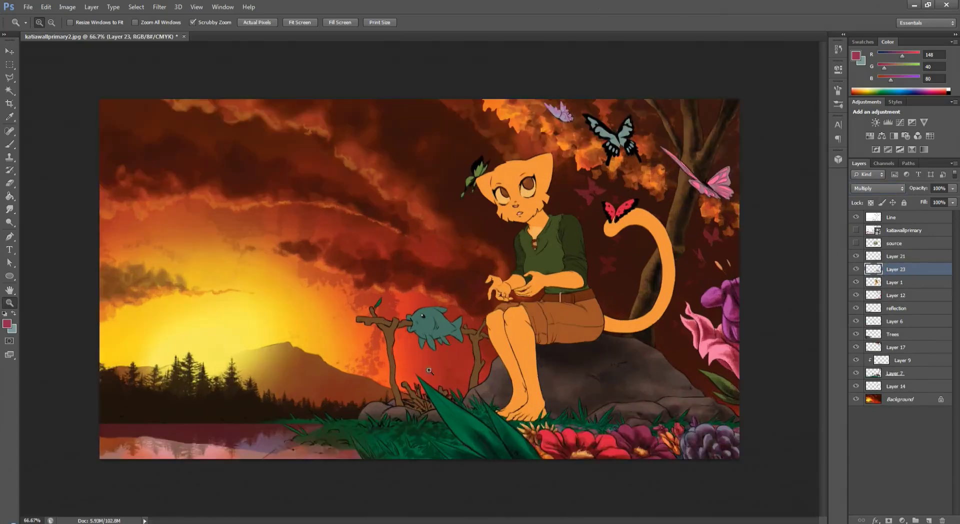
{"action": "key", "text": "alt+shift+bracketright"}
{"action": "key", "text": "e"}
{"action": "scroll", "coordinate": [430, 395], "scroll_direction": "up", "scroll_amount": 2}
Select Layer 23 and add a new layer above it for the spit shading
{"action": "scroll", "coordinate": [509, 342], "scroll_direction": "down", "scroll_amount": 1}
{"action": "scroll", "coordinate": [365, 356], "scroll_direction": "up", "scroll_amount": 1}
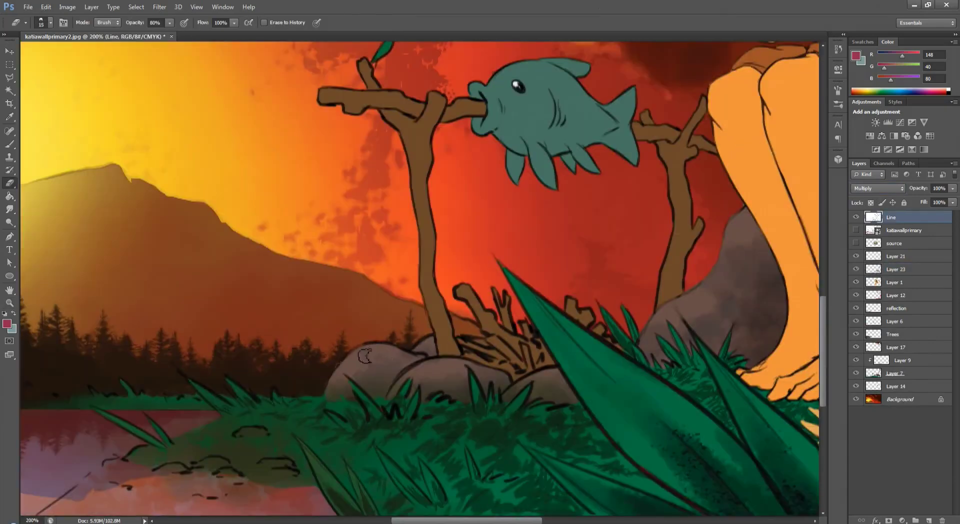
{"action": "key", "text": "z"}
{"action": "scroll", "coordinate": [542, 243], "scroll_direction": "down", "scroll_amount": 5}
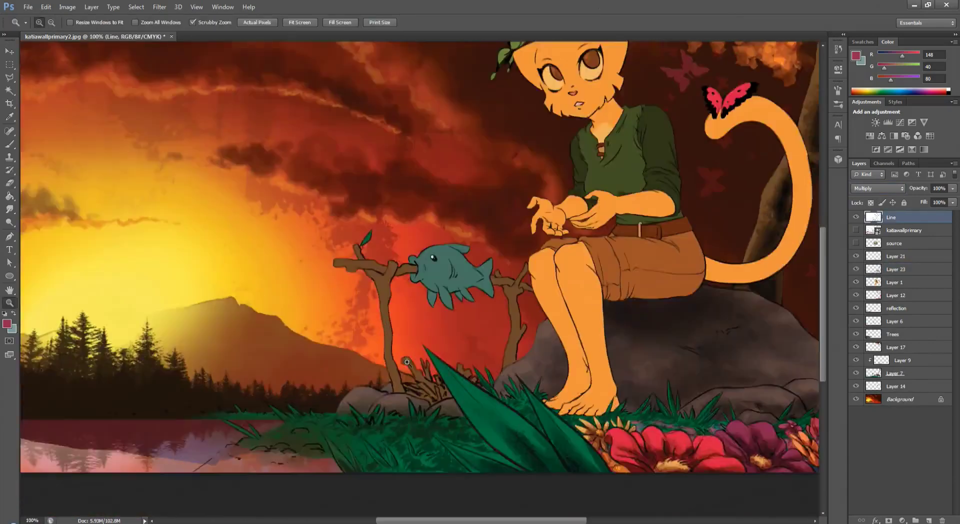
{"action": "scroll", "coordinate": [543, 242], "scroll_direction": "up", "scroll_amount": 5}
{"action": "left_click", "coordinate": [899, 268]}
{"action": "type", "text": "s"}
{"action": "key", "text": "Return"}
{"action": "key", "text": "ctrl+shift+alt+n"}
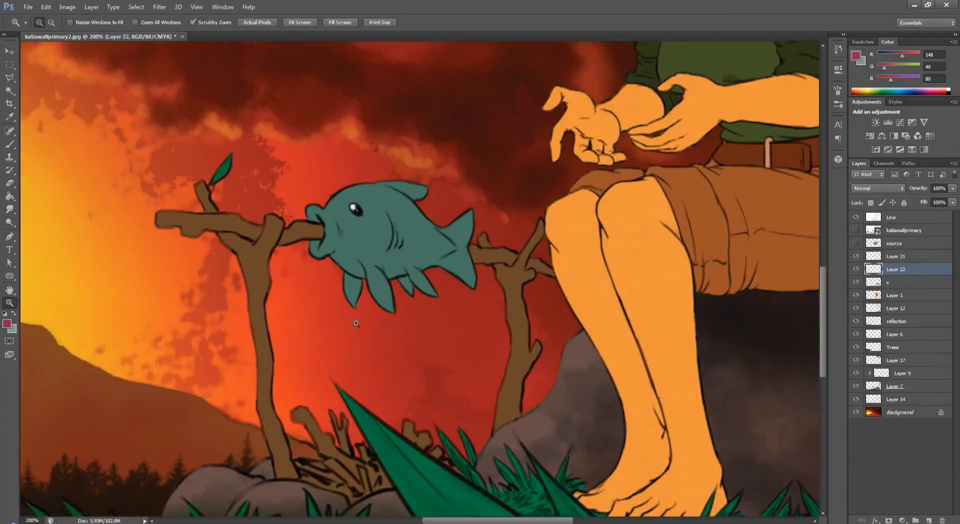
{"action": "scroll", "coordinate": [347, 167], "scroll_direction": "up", "scroll_amount": 1}
{"action": "key", "text": "b"}
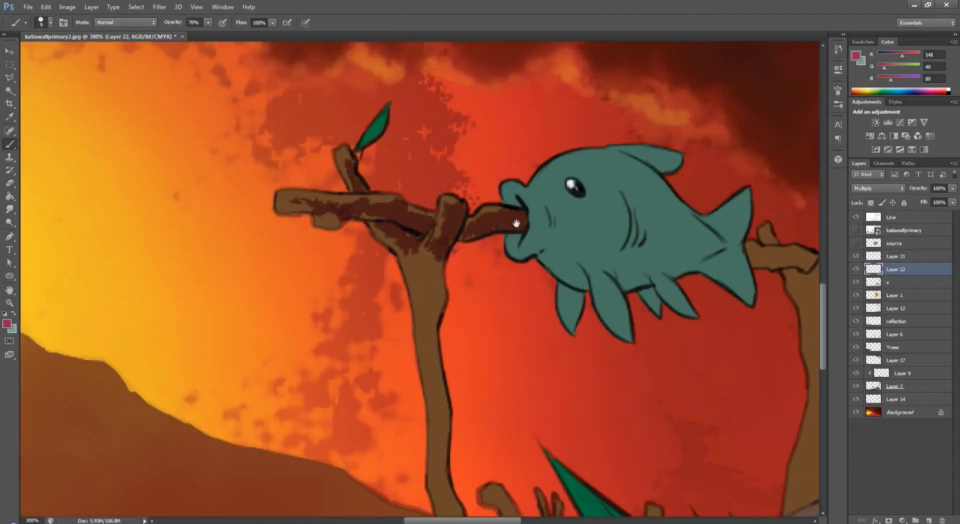
Paint dark brown strokes down the spit's trunk and the right-hand branch
{"action": "left_click_drag", "start_coordinate": [516, 223], "coordinate": [557, 124]}
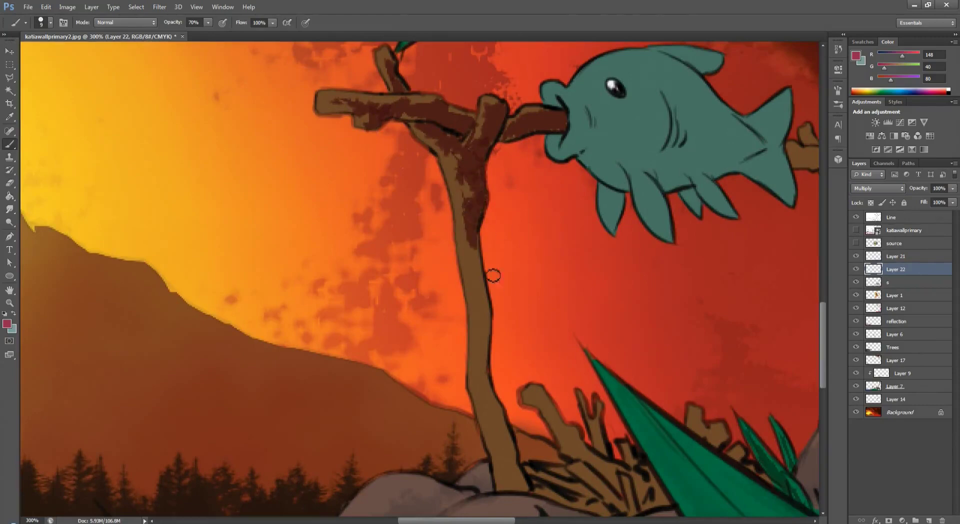
{"action": "scroll", "coordinate": [494, 276], "scroll_direction": "down", "scroll_amount": 3}
{"action": "left_click_drag", "start_coordinate": [481, 155], "coordinate": [478, 249]}
{"action": "left_click_drag", "start_coordinate": [492, 335], "coordinate": [515, 380]}
{"action": "left_click_drag", "start_coordinate": [478, 187], "coordinate": [480, 292]}
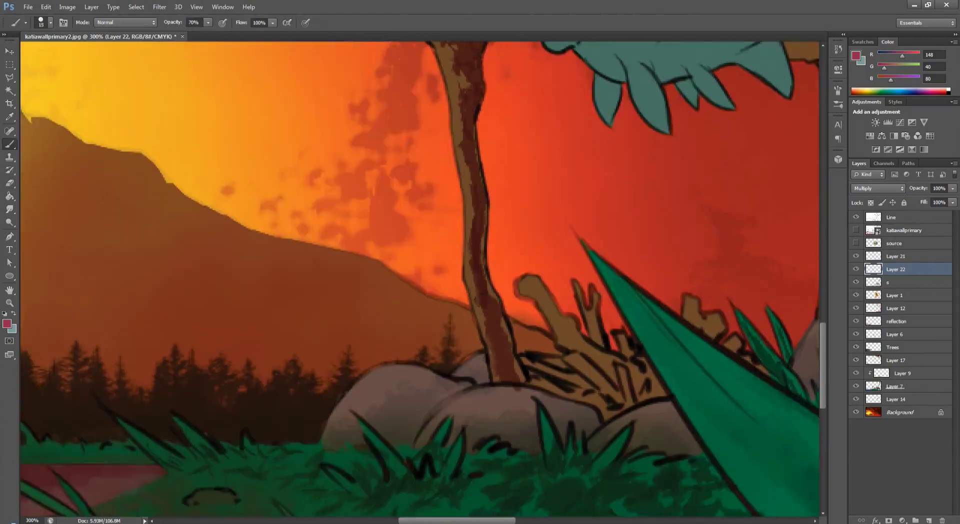
{"action": "left_click_drag", "start_coordinate": [500, 343], "coordinate": [523, 383]}
{"action": "left_click_drag", "start_coordinate": [550, 200], "coordinate": [350, 290]}
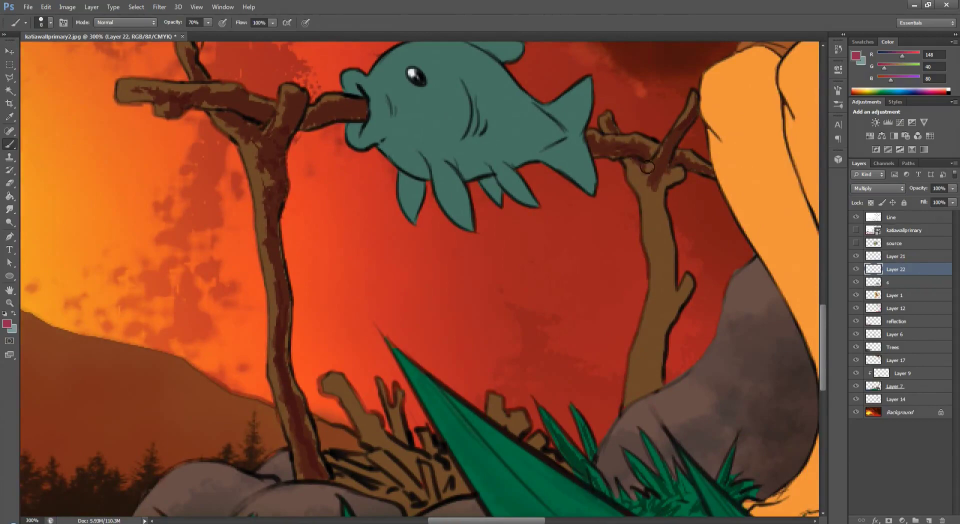
{"action": "scroll", "coordinate": [617, 227], "scroll_direction": "down", "scroll_amount": 2}
{"action": "mouse_move", "coordinate": [659, 199]}
{"action": "left_mouse_down"}
{"action": "mouse_move", "coordinate": [651, 266]}
{"action": "mouse_move", "coordinate": [619, 249]}
{"action": "mouse_move", "coordinate": [592, 293]}
{"action": "left_mouse_up"}
{"action": "scroll", "coordinate": [617, 227], "scroll_direction": "right", "scroll_amount": 2}
Zoom in close on the spit and shade the top of the branch
{"action": "key", "text": "z"}
{"action": "key", "text": "ctrl+0"}
{"action": "left_click", "coordinate": [456, 441]}
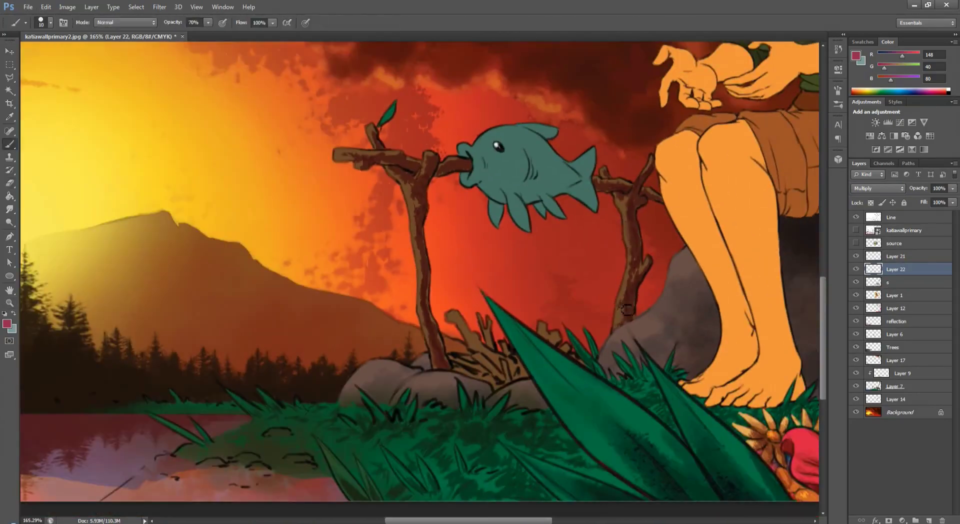
{"action": "left_click", "coordinate": [456, 441]}
{"action": "left_click", "coordinate": [455, 441]}
{"action": "left_click", "coordinate": [456, 441]}
{"action": "key", "text": "b"}
{"action": "left_click_drag", "start_coordinate": [325, 298], "coordinate": [356, 330]}
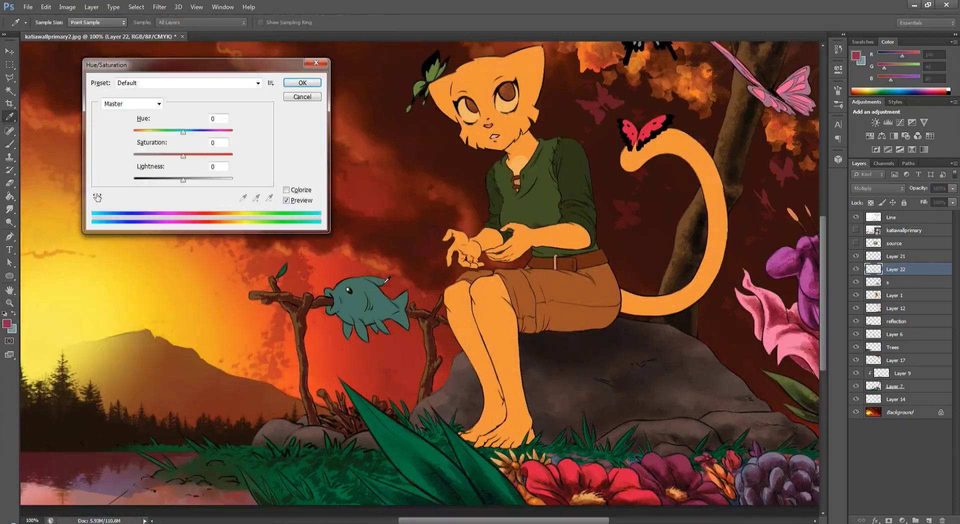
{"action": "mouse_move", "coordinate": [210, 131]}
{"action": "left_mouse_down"}
{"action": "mouse_move", "coordinate": [223, 131]}
{"action": "mouse_move", "coordinate": [200, 131]}
{"action": "left_mouse_up"}
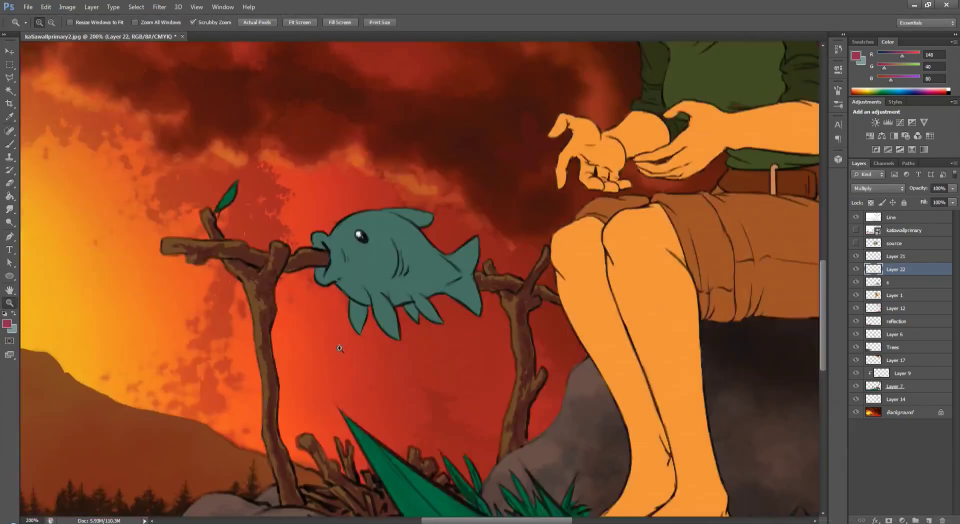
Sample a dark green for shading the fish
{"action": "key", "text": "b"}
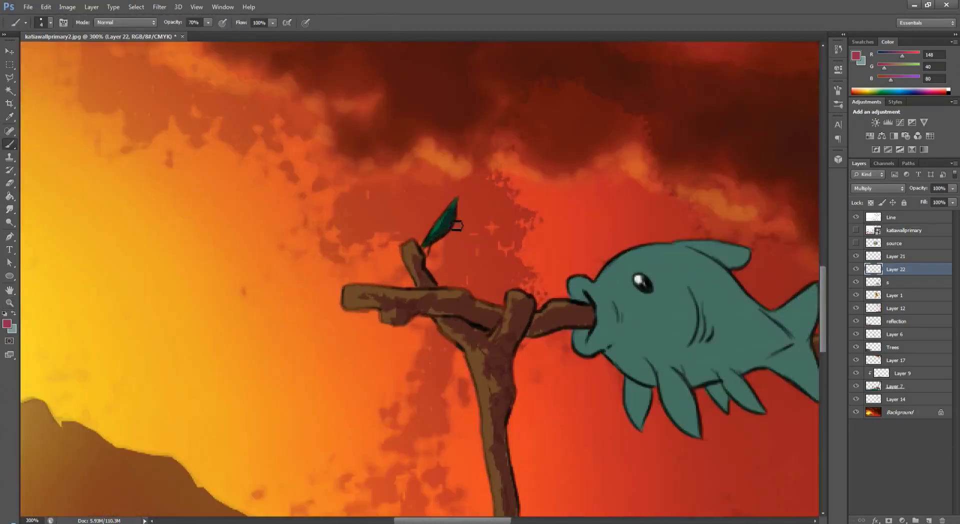
{"action": "left_click", "coordinate": [7, 324]}
{"action": "left_click", "coordinate": [746, 283]}
{"action": "left_click", "coordinate": [41, 22]}
With a larger brush preset, shade the fish's belly, body, tail and dorsal fin on Layer 21
{"action": "double_click", "coordinate": [87, 150]}
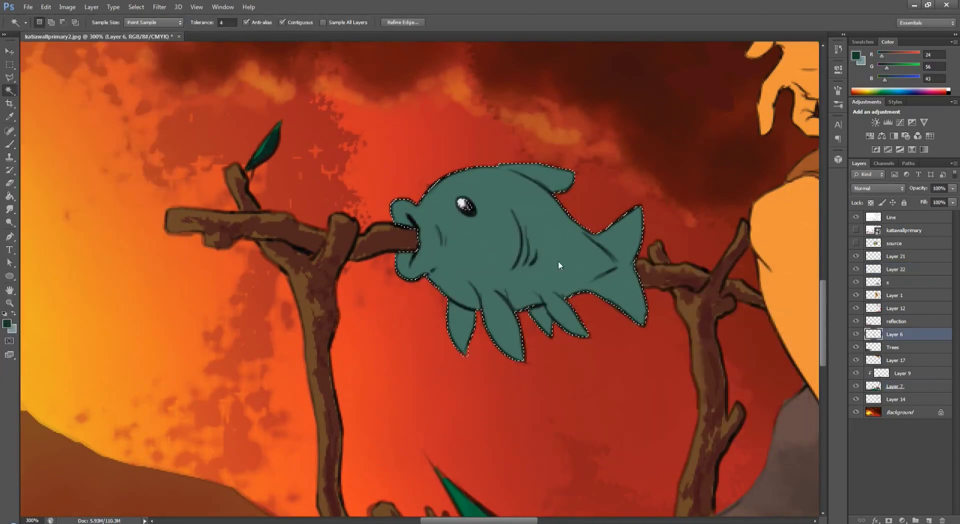
{"action": "left_click", "coordinate": [475, 288], "text": "ctrl"}
{"action": "mouse_move", "coordinate": [476, 302]}
{"action": "left_mouse_down"}
{"action": "mouse_move", "coordinate": [515, 282]}
{"action": "mouse_move", "coordinate": [528, 300]}
{"action": "mouse_move", "coordinate": [571, 319]}
{"action": "left_mouse_up"}
{"action": "key", "text": "bracketleft"}
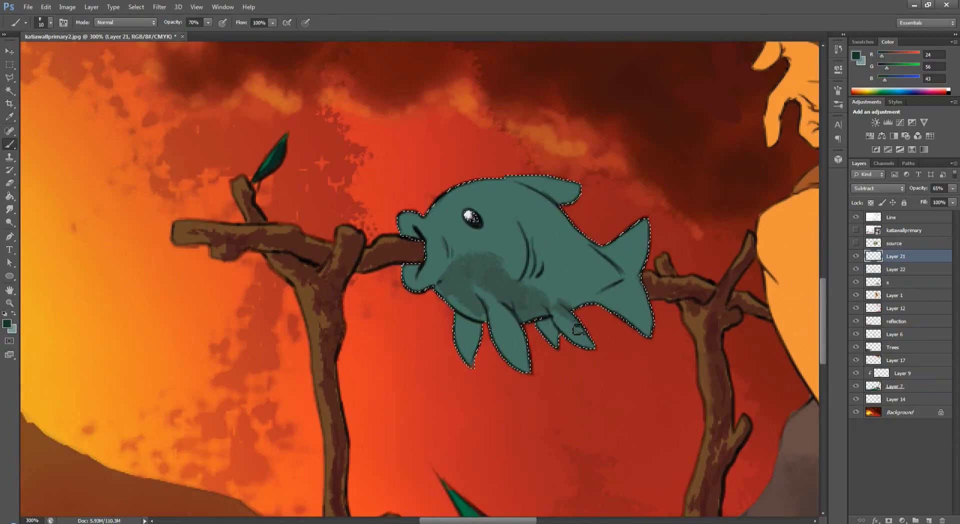
{"action": "mouse_move", "coordinate": [515, 266]}
{"action": "left_mouse_down"}
{"action": "mouse_move", "coordinate": [550, 249]}
{"action": "mouse_move", "coordinate": [634, 314]}
{"action": "mouse_move", "coordinate": [642, 236]}
{"action": "mouse_move", "coordinate": [592, 248]}
{"action": "mouse_move", "coordinate": [556, 197]}
{"action": "left_mouse_up"}
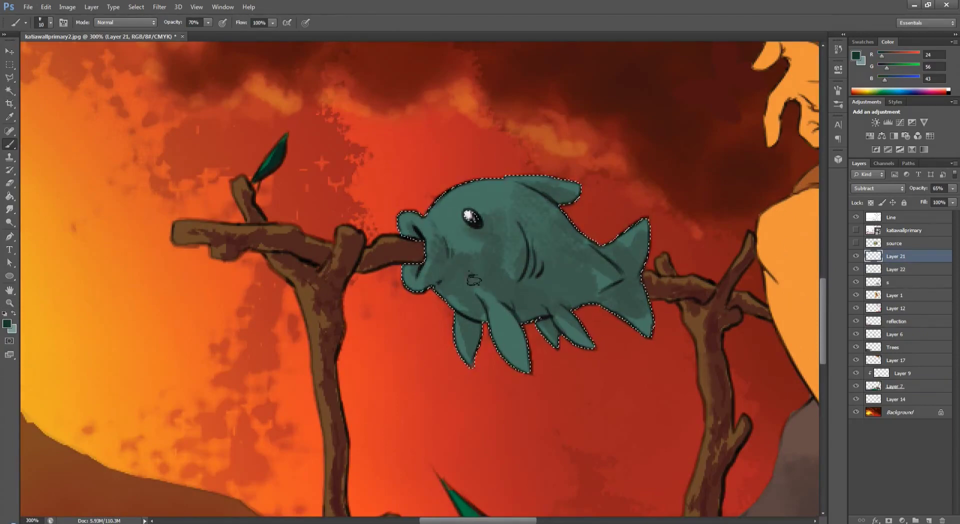
{"action": "key", "text": "ctrl+0"}
{"action": "scroll", "coordinate": [444, 204], "scroll_direction": "up", "scroll_amount": 5}
On Layer 22, darken the fish's body, tail, rear body and lower fins
{"action": "key", "text": "e"}
{"action": "key", "text": "alt+bracketleft"}
{"action": "key", "text": "b"}
{"action": "left_click_drag", "start_coordinate": [460, 250], "coordinate": [458, 264]}
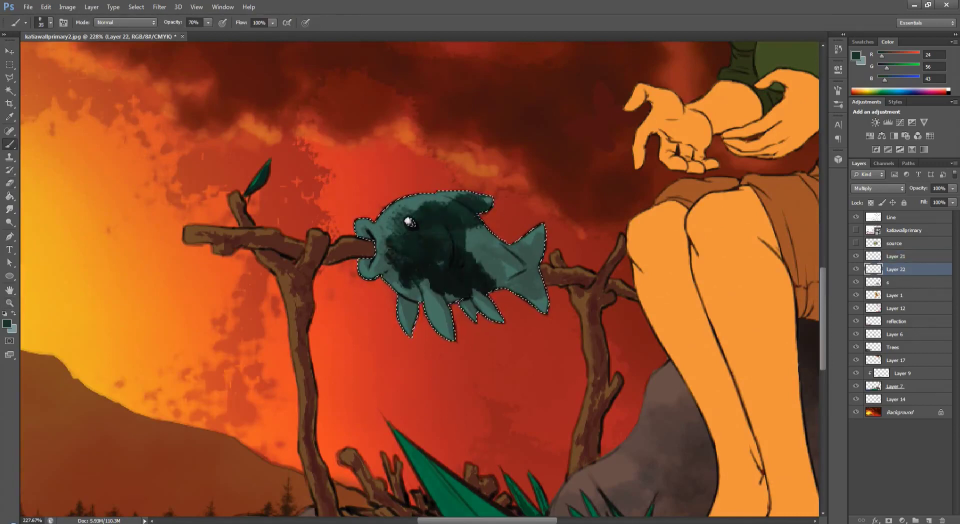
{"action": "key", "text": "bracketleft"}
{"action": "mouse_move", "coordinate": [465, 300]}
{"action": "left_mouse_down"}
{"action": "mouse_move", "coordinate": [526, 245]}
{"action": "mouse_move", "coordinate": [470, 310]}
{"action": "left_mouse_up"}
Colorize the fish shading in Hue/Saturation and shift its hue and saturation
{"action": "key", "text": "ctrl+u"}
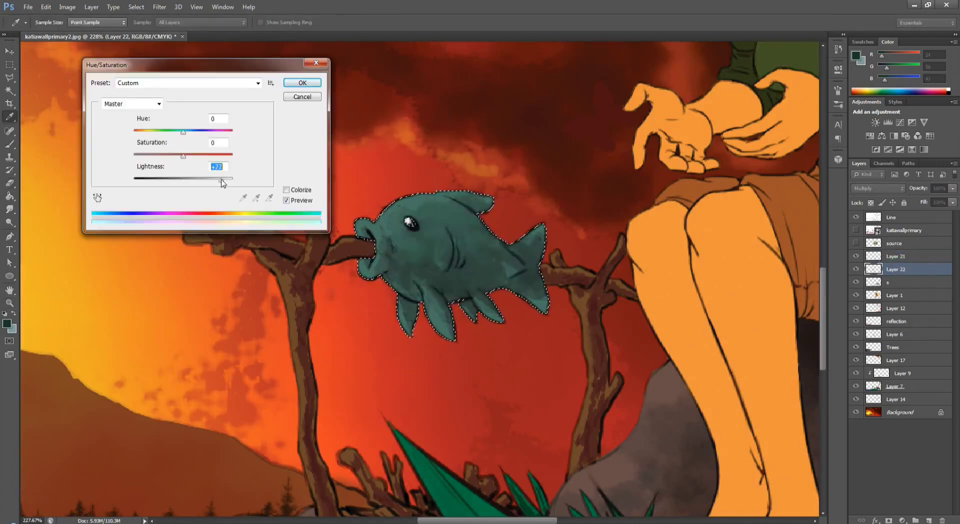
{"action": "key", "text": "alt+o"}
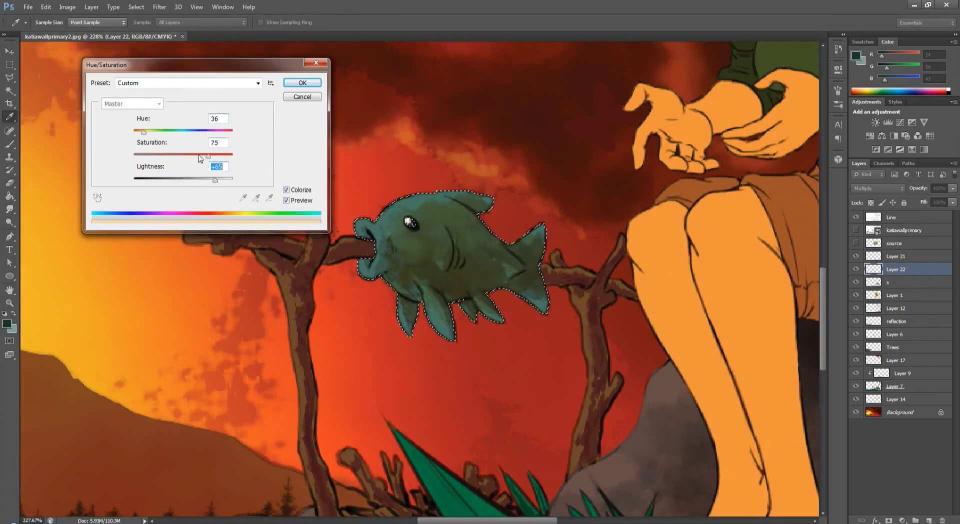
{"action": "left_click_drag", "start_coordinate": [208, 132], "coordinate": [139, 133]}
Apply the pending colour adjustment, drop the fish selection, and frame the mountain area
{"action": "key", "text": "Return"}
{"action": "key", "text": "ctrl+d"}
{"action": "key", "text": "ctrl+0"}
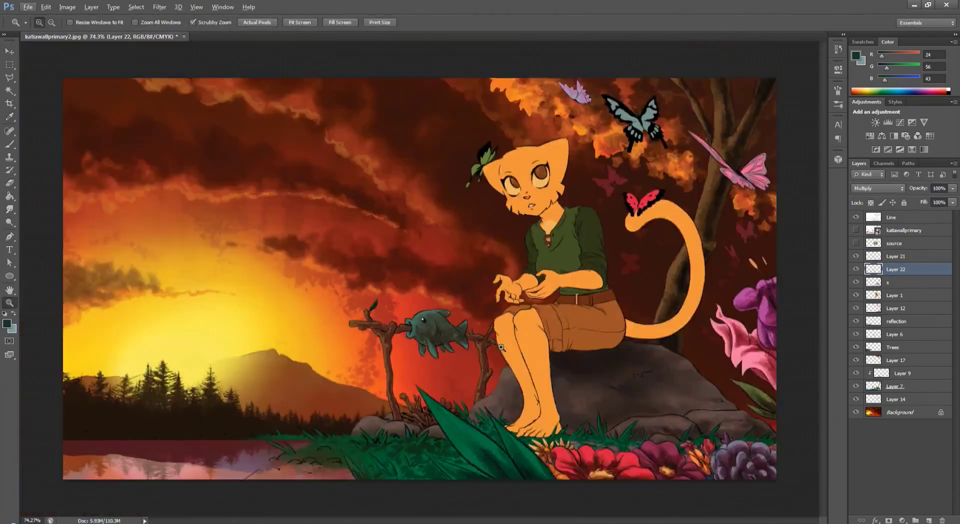
{"action": "scroll", "coordinate": [440, 265], "scroll_direction": "up", "scroll_amount": 3}
{"action": "key", "text": "e"}
{"action": "key", "text": "b"}
{"action": "key", "text": "ctrl+0"}
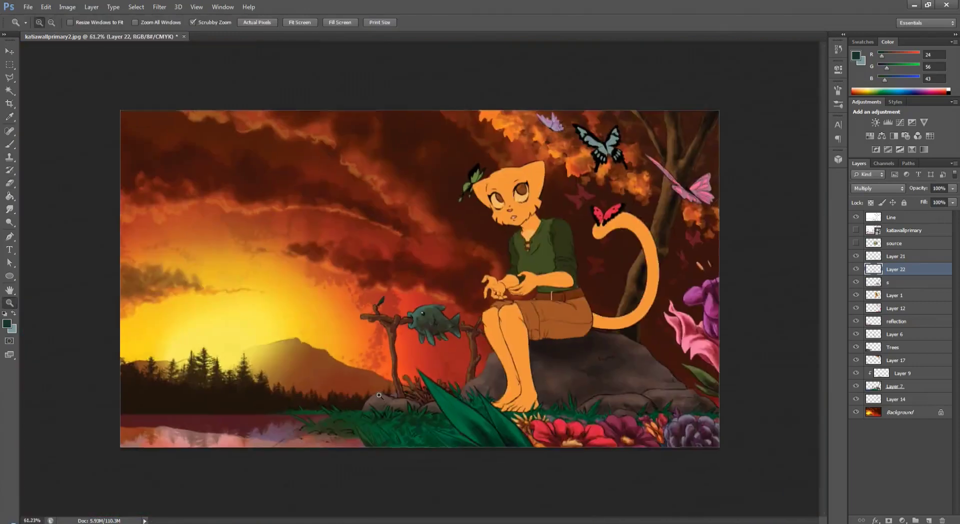
{"action": "key", "text": "ctrl+1"}
Paint sampled brown shading across the mountain face, then erase parts to lighten its base
{"action": "left_click", "coordinate": [369, 348], "text": "alt"}
{"action": "left_click_drag", "start_coordinate": [312, 366], "coordinate": [342, 386]}
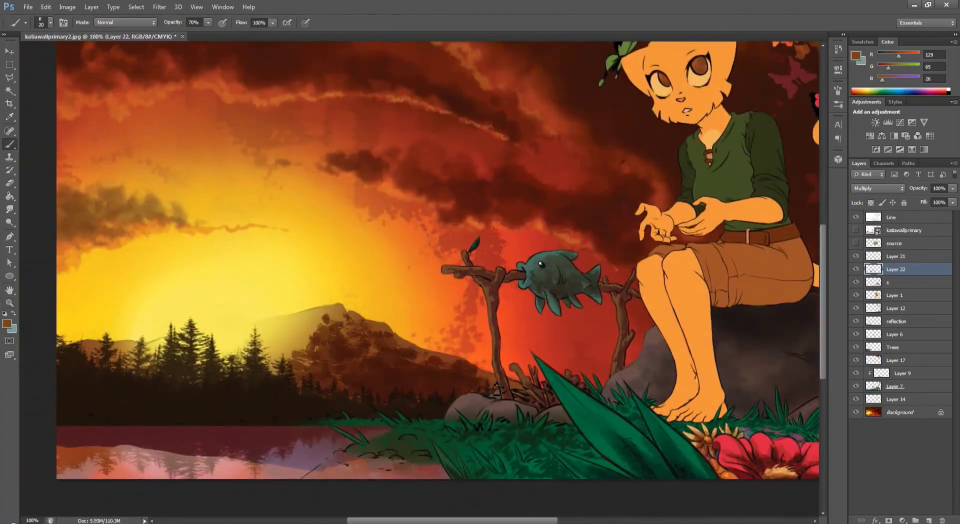
{"action": "key", "text": "e"}
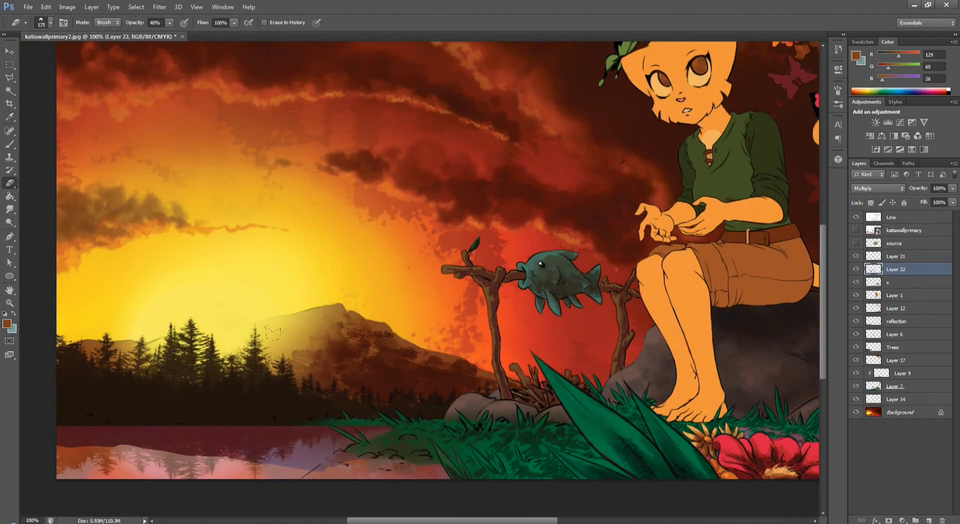
{"action": "left_click_drag", "start_coordinate": [274, 331], "coordinate": [500, 380]}
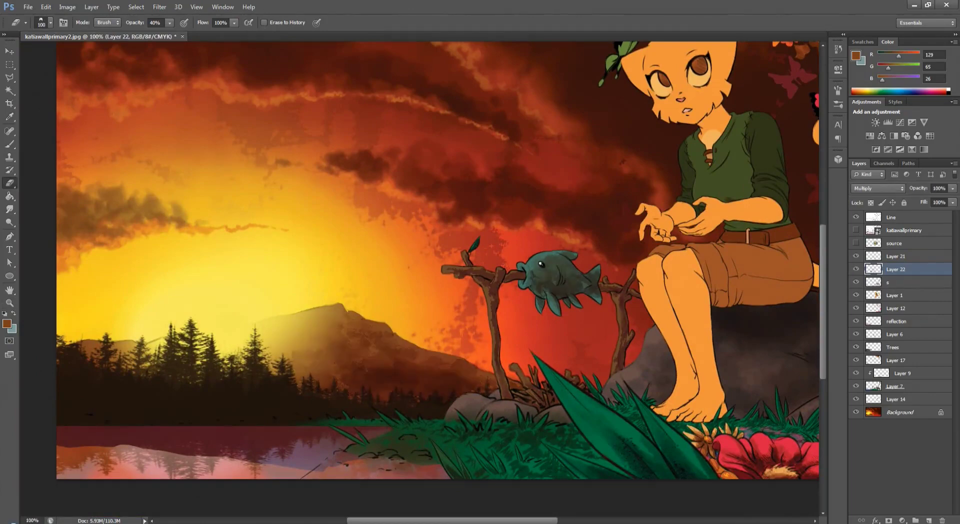
{"action": "left_click_drag", "start_coordinate": [362, 377], "coordinate": [425, 374]}
On Layer 21, shift the hue and raise the lightness around the sunset side with Hue/Saturation
{"action": "left_click", "coordinate": [895, 256]}
{"action": "key", "text": "b"}
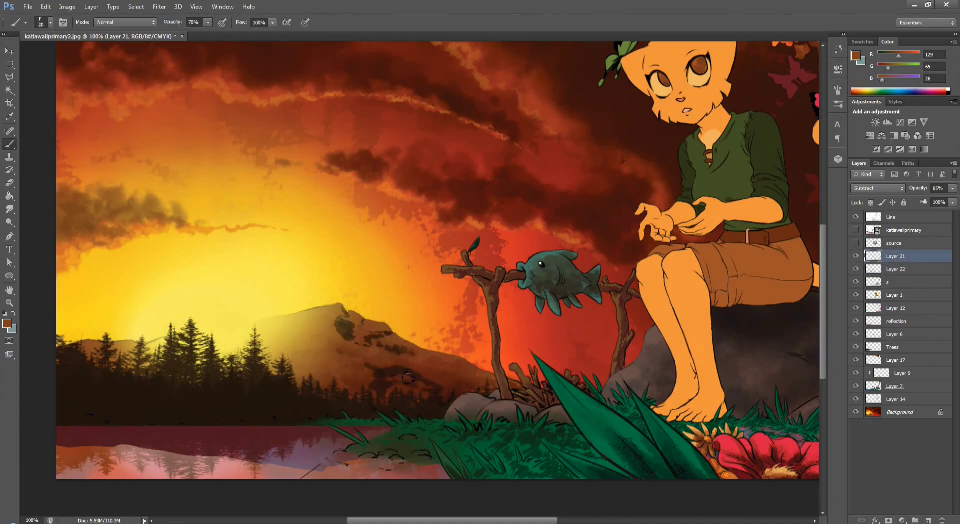
{"action": "key", "text": "e"}
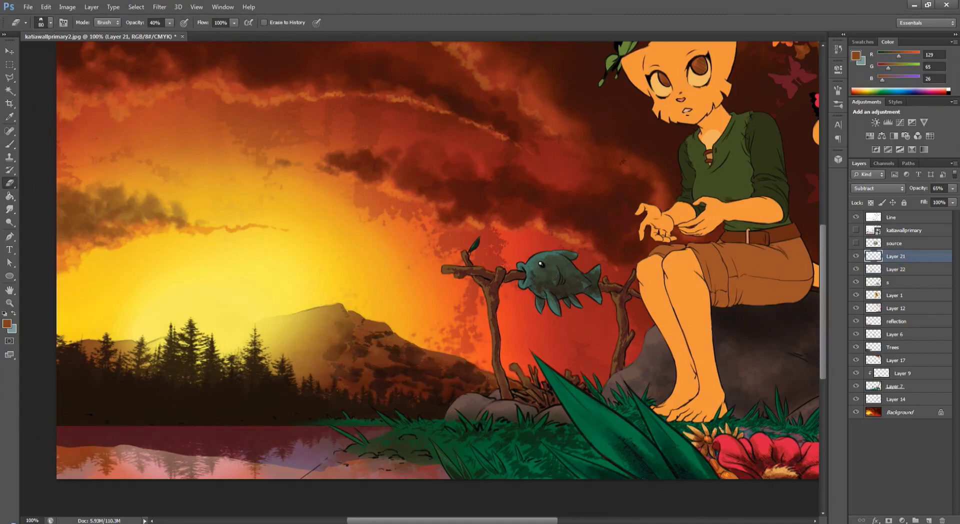
{"action": "key", "text": "ctrl+u"}
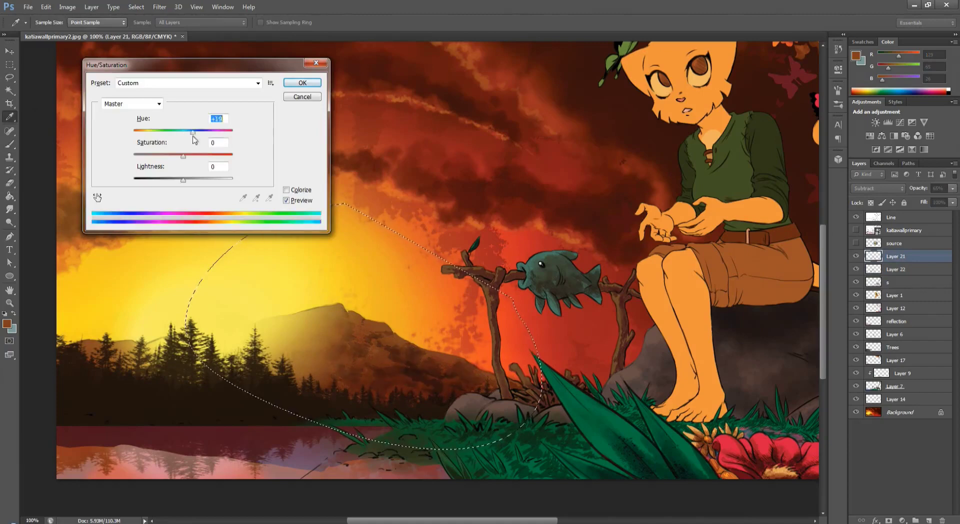
{"action": "left_click_drag", "start_coordinate": [204, 131], "coordinate": [215, 131]}
{"action": "key", "text": "Escape"}
{"action": "left_click_drag", "start_coordinate": [651, 338], "coordinate": [621, 338]}
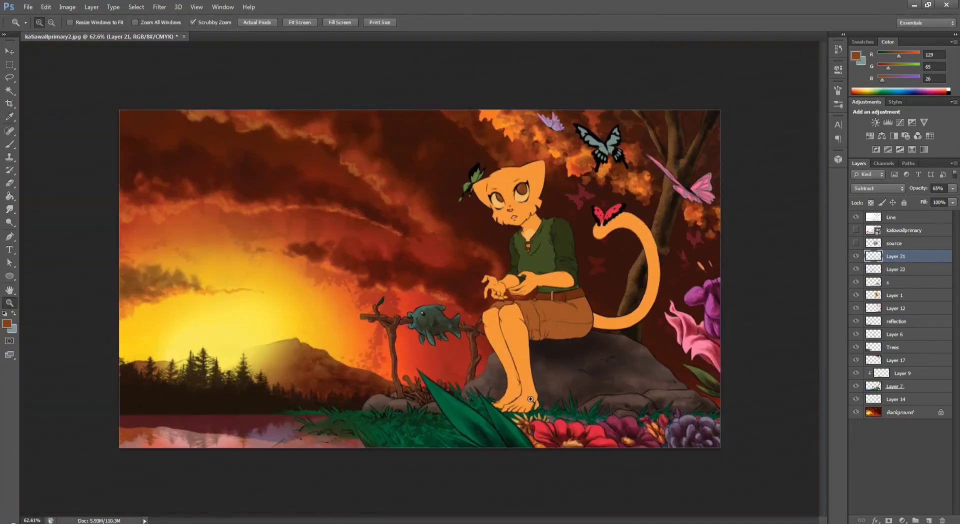
{"action": "left_click", "coordinate": [856, 256]}
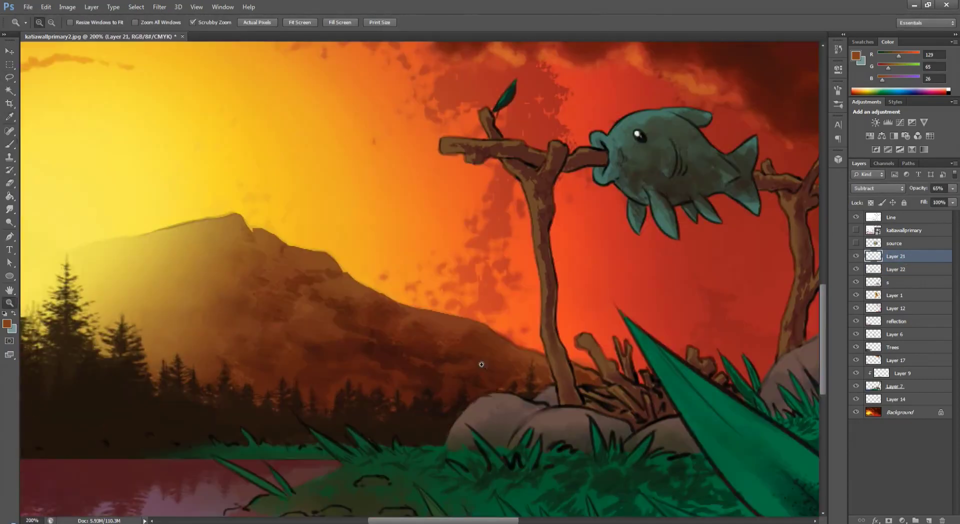
Choose a tan paint colour, zoom out to the whole painting, and add a new layer
{"action": "key", "text": "b"}
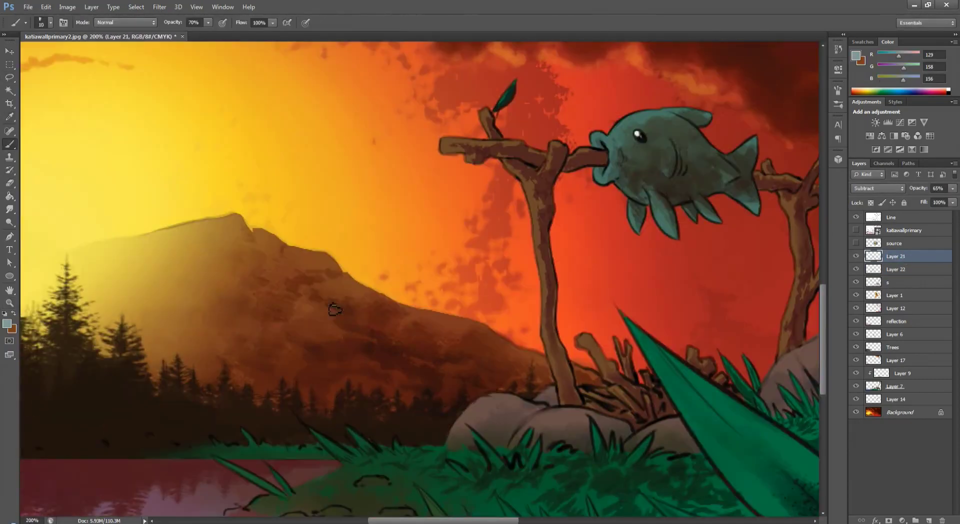
{"action": "left_click", "coordinate": [371, 338]}
{"action": "key", "text": "Return"}
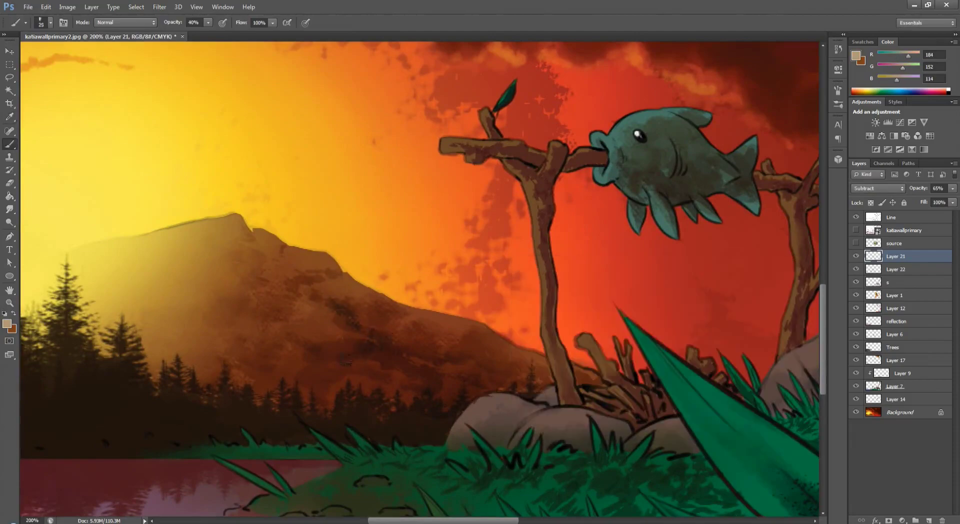
{"action": "key", "text": "z"}
{"action": "left_click_drag", "start_coordinate": [560, 345], "coordinate": [440, 345]}
{"action": "left_click", "coordinate": [588, 242]}
Select the character's filled area and shade the tail tip and its inner underside
{"action": "scroll", "coordinate": [588, 242], "scroll_direction": "down", "scroll_amount": 1}
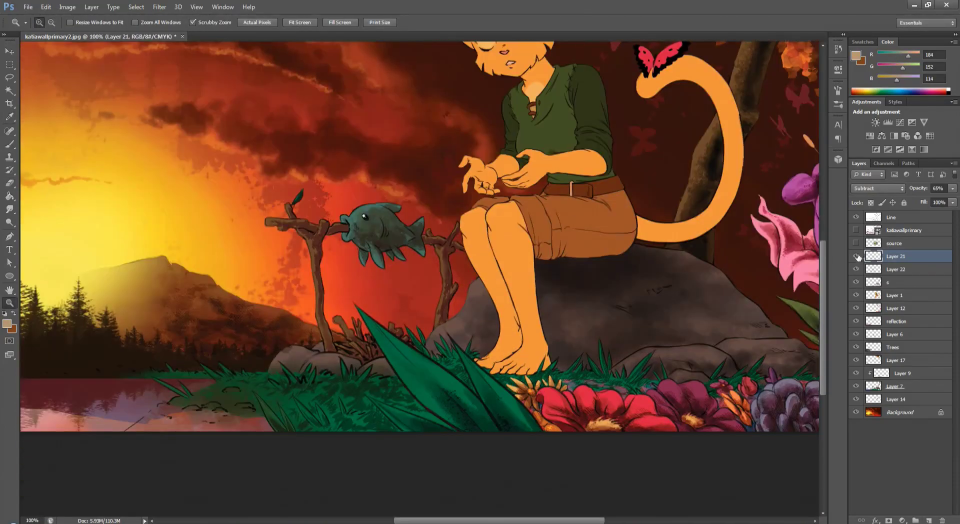
{"action": "key", "text": "ctrl+shift+alt+n"}
{"action": "left_click", "coordinate": [873, 256], "text": "ctrl"}
{"action": "key", "text": "w"}
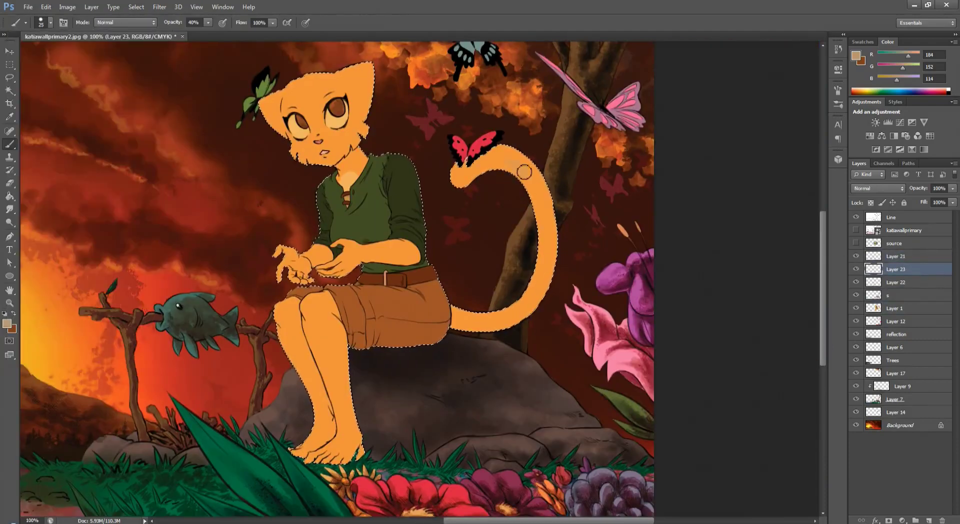
{"action": "left_click_drag", "start_coordinate": [500, 173], "coordinate": [493, 163]}
{"action": "key", "text": "bracketright"}
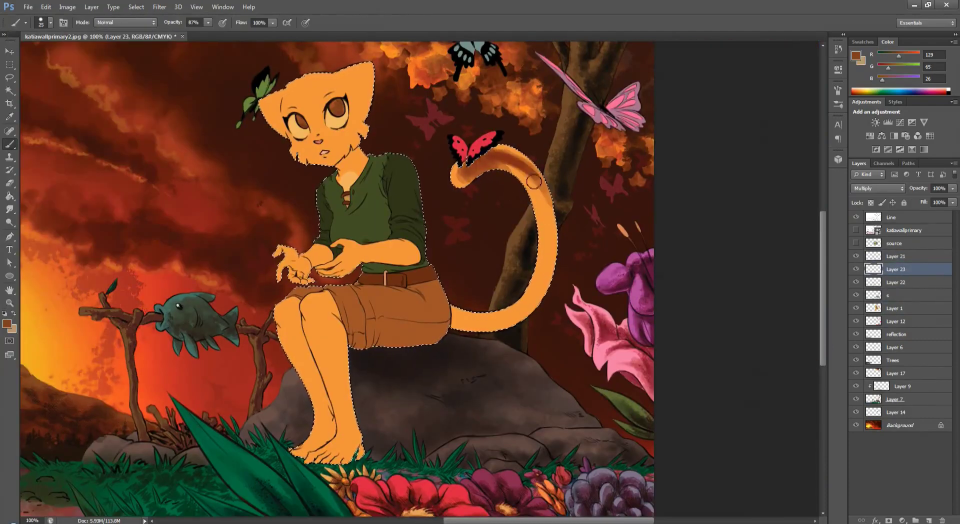
{"action": "key", "text": "bracketleft"}
{"action": "mouse_move", "coordinate": [548, 243]}
{"action": "left_mouse_down"}
{"action": "mouse_move", "coordinate": [520, 315]}
{"action": "mouse_move", "coordinate": [541, 331]}
{"action": "mouse_move", "coordinate": [475, 325]}
{"action": "mouse_move", "coordinate": [550, 270]}
{"action": "left_mouse_up"}
Pick a brush preset, darken the tail tip, then erase some of the dark tail shading
{"action": "key", "text": "bracketright"}
{"action": "scroll", "coordinate": [490, 130], "scroll_direction": "up", "scroll_amount": 2}
{"action": "left_click", "coordinate": [25, 22]}
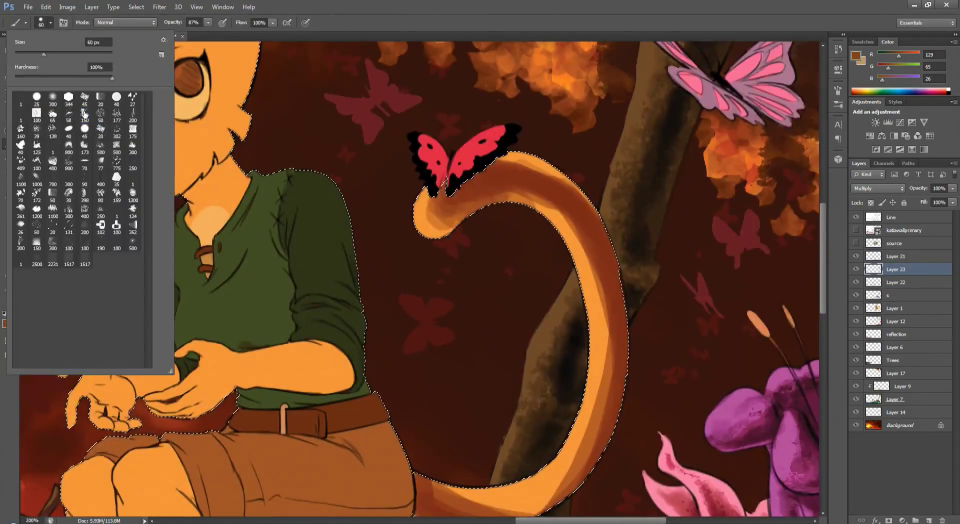
{"action": "key", "text": "Escape"}
{"action": "left_click_drag", "start_coordinate": [440, 200], "coordinate": [450, 204]}
{"action": "scroll", "coordinate": [450, 204], "scroll_direction": "down", "scroll_amount": 2}
{"action": "mouse_move", "coordinate": [603, 168]}
{"action": "left_mouse_down"}
{"action": "mouse_move", "coordinate": [613, 325]}
{"action": "mouse_move", "coordinate": [556, 436]}
{"action": "mouse_move", "coordinate": [511, 443]}
{"action": "mouse_move", "coordinate": [426, 422]}
{"action": "mouse_move", "coordinate": [542, 342]}
{"action": "left_mouse_up"}
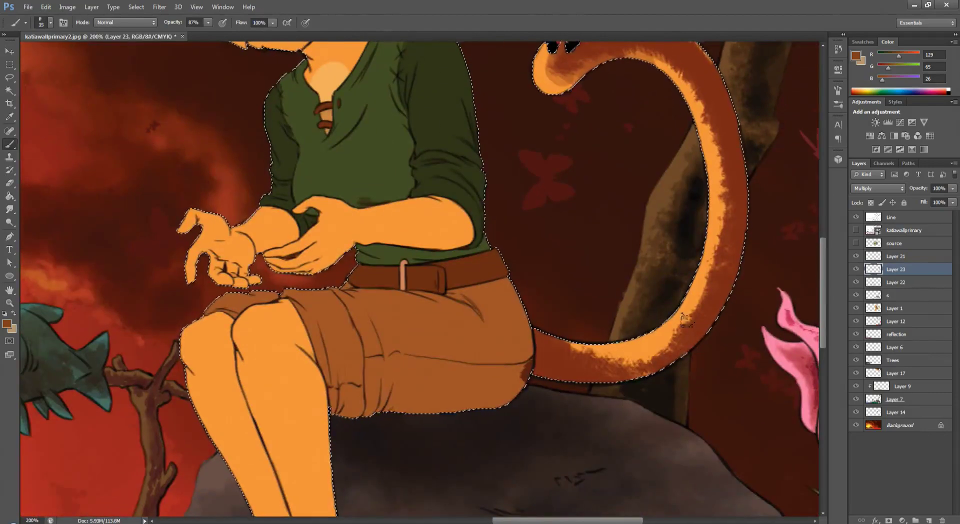
{"action": "key", "text": "z"}
{"action": "scroll", "coordinate": [727, 337], "scroll_direction": "down", "scroll_amount": 2}
{"action": "key", "text": "e"}
{"action": "left_click_drag", "start_coordinate": [720, 112], "coordinate": [585, 350]}
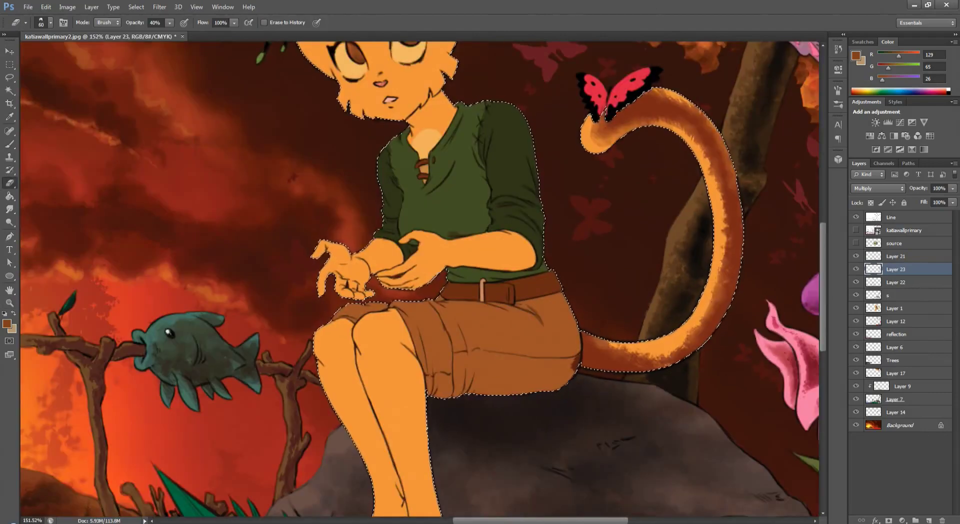
Shade the right side of the shorts with a smaller brush
{"action": "key", "text": "b"}
{"action": "scroll", "coordinate": [553, 430], "scroll_direction": "up", "scroll_amount": 2}
{"action": "left_click", "coordinate": [50, 22]}
{"action": "key", "text": "Return"}
{"action": "mouse_move", "coordinate": [575, 260]}
{"action": "left_mouse_down"}
{"action": "mouse_move", "coordinate": [551, 350]}
{"action": "mouse_move", "coordinate": [475, 370]}
{"action": "mouse_move", "coordinate": [426, 350]}
{"action": "mouse_move", "coordinate": [565, 272]}
{"action": "left_mouse_up"}
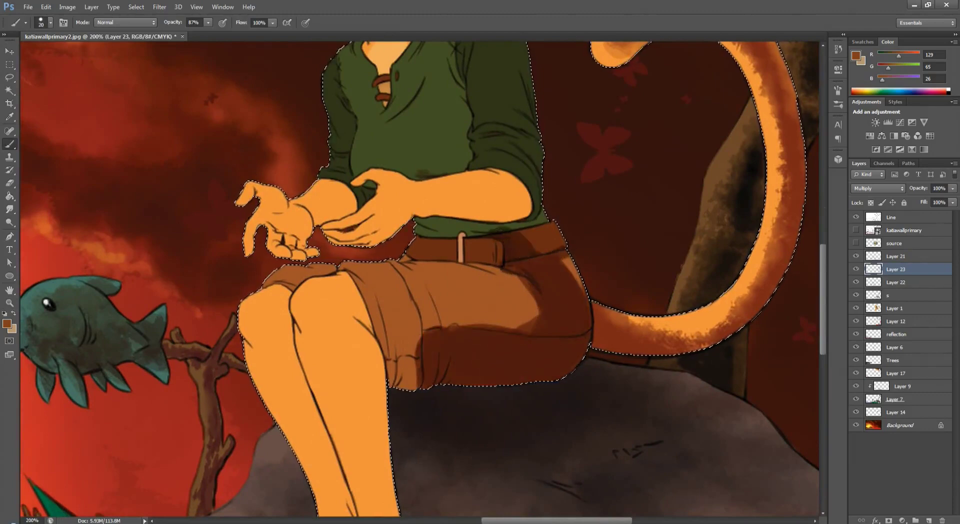
{"action": "mouse_move", "coordinate": [414, 296]}
{"action": "left_mouse_down"}
{"action": "mouse_move", "coordinate": [518, 345]}
{"action": "mouse_move", "coordinate": [636, 345]}
{"action": "mouse_move", "coordinate": [550, 326]}
{"action": "mouse_move", "coordinate": [500, 396]}
{"action": "mouse_move", "coordinate": [495, 350]}
{"action": "mouse_move", "coordinate": [475, 340]}
{"action": "mouse_move", "coordinate": [530, 320]}
{"action": "left_mouse_up"}
Shade the knee, shins and foot with a larger brush
{"action": "key", "text": "bracketright"}
{"action": "key", "text": "bracketright"}
{"action": "key", "text": "bracketright"}
{"action": "scroll", "coordinate": [485, 350], "scroll_direction": "down", "scroll_amount": 5}
{"action": "mouse_move", "coordinate": [485, 227]}
{"action": "left_mouse_down"}
{"action": "mouse_move", "coordinate": [501, 171]}
{"action": "mouse_move", "coordinate": [505, 350]}
{"action": "mouse_move", "coordinate": [501, 240]}
{"action": "mouse_move", "coordinate": [415, 175]}
{"action": "mouse_move", "coordinate": [500, 400]}
{"action": "left_mouse_up"}
{"action": "key", "text": "bracketright"}
{"action": "key", "text": "bracketright"}
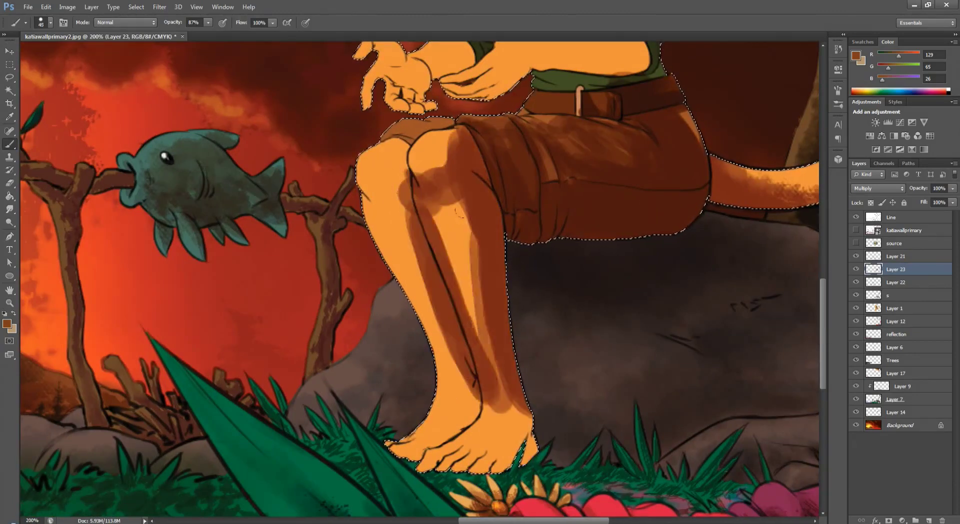
{"action": "left_click_drag", "start_coordinate": [470, 200], "coordinate": [425, 280]}
{"action": "left_click_drag", "start_coordinate": [435, 150], "coordinate": [515, 350]}
{"action": "mouse_move", "coordinate": [470, 400]}
{"action": "left_mouse_down"}
{"action": "mouse_move", "coordinate": [525, 250]}
{"action": "mouse_move", "coordinate": [538, 285]}
{"action": "mouse_move", "coordinate": [565, 245]}
{"action": "mouse_move", "coordinate": [552, 297]}
{"action": "left_mouse_up"}
Shade the toes and knee, then zoom out to review the whole character
{"action": "key", "text": "bracketleft"}
{"action": "key", "text": "bracketleft"}
{"action": "key", "text": "bracketleft"}
{"action": "key", "text": "bracketleft"}
{"action": "key", "text": "bracketleft"}
{"action": "key", "text": "bracketleft"}
{"action": "key", "text": "bracketleft"}
{"action": "key", "text": "bracketleft"}
{"action": "key", "text": "bracketright"}
{"action": "key", "text": "bracketright"}
{"action": "key", "text": "bracketleft"}
{"action": "key", "text": "bracketleft"}
{"action": "key", "text": "bracketleft"}
{"action": "key", "text": "bracketleft"}
{"action": "key", "text": "bracketleft"}
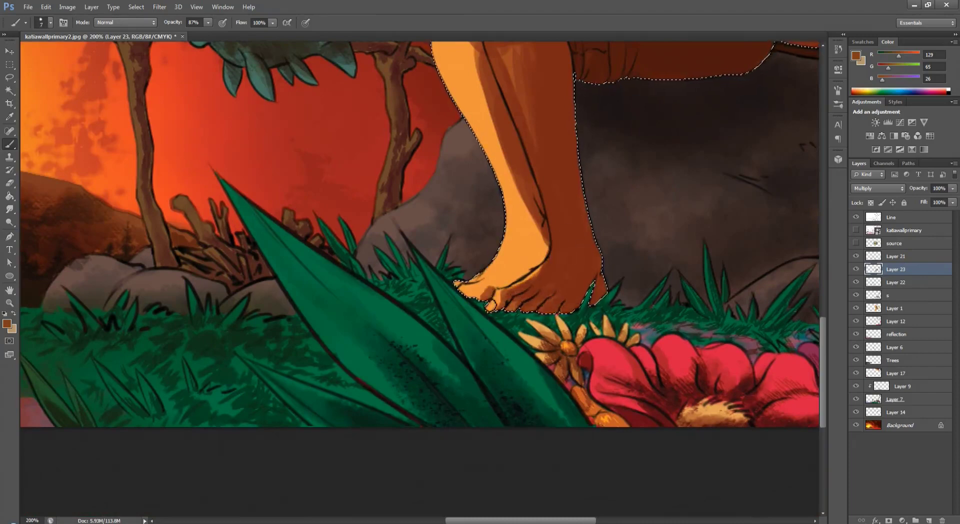
{"action": "mouse_move", "coordinate": [521, 190]}
{"action": "left_mouse_down"}
{"action": "mouse_move", "coordinate": [540, 260]}
{"action": "mouse_move", "coordinate": [515, 210]}
{"action": "left_mouse_up"}
{"action": "scroll", "coordinate": [525, 225], "scroll_direction": "up", "scroll_amount": 5}
{"action": "key", "text": "bracketright"}
{"action": "key", "text": "bracketright"}
{"action": "key", "text": "bracketright"}
{"action": "key", "text": "bracketright"}
{"action": "mouse_move", "coordinate": [426, 210]}
{"action": "left_mouse_down"}
{"action": "mouse_move", "coordinate": [473, 324]}
{"action": "mouse_move", "coordinate": [444, 186]}
{"action": "left_mouse_up"}
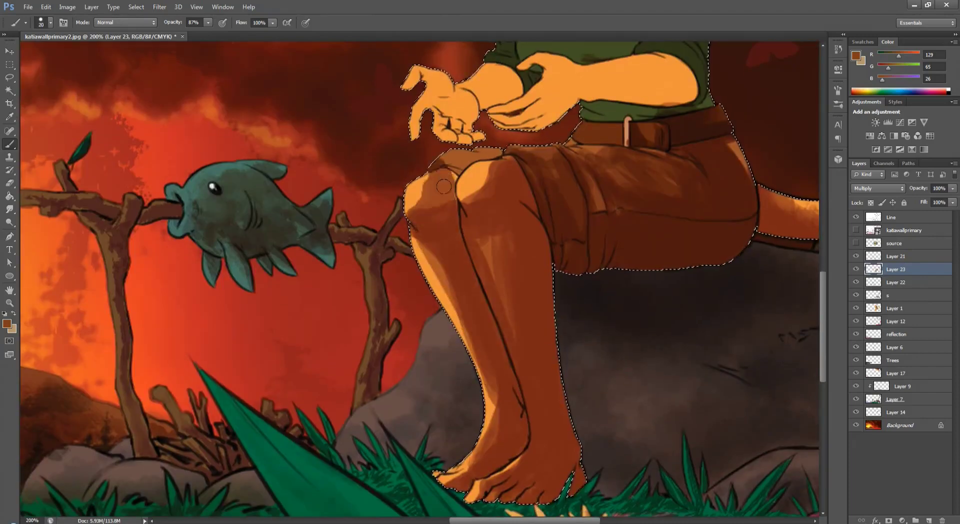
{"action": "key", "text": "z"}
{"action": "left_click", "coordinate": [444, 186], "text": "alt"}
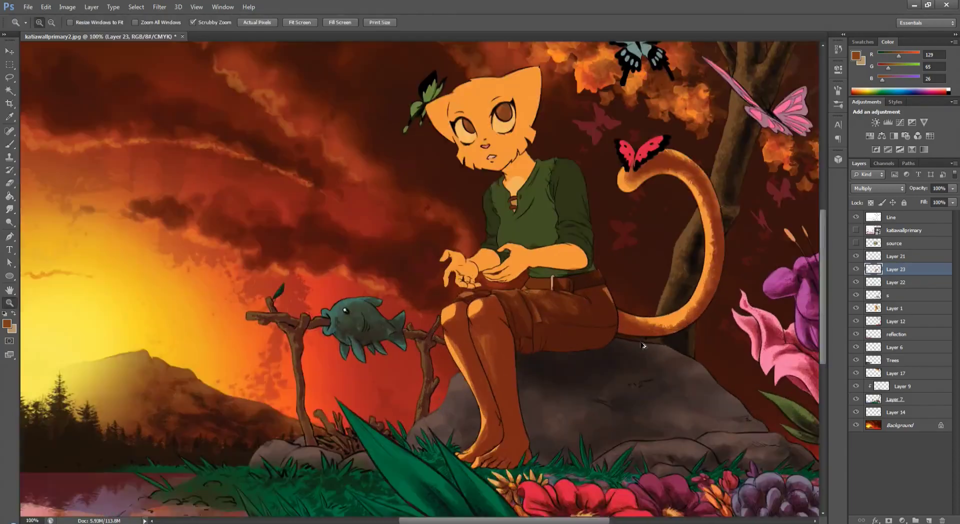
{"action": "left_click", "coordinate": [572, 239]}
Paint dark shading on the shirt's chest, belly and right side, the right hand and forearm
{"action": "key", "text": "b"}
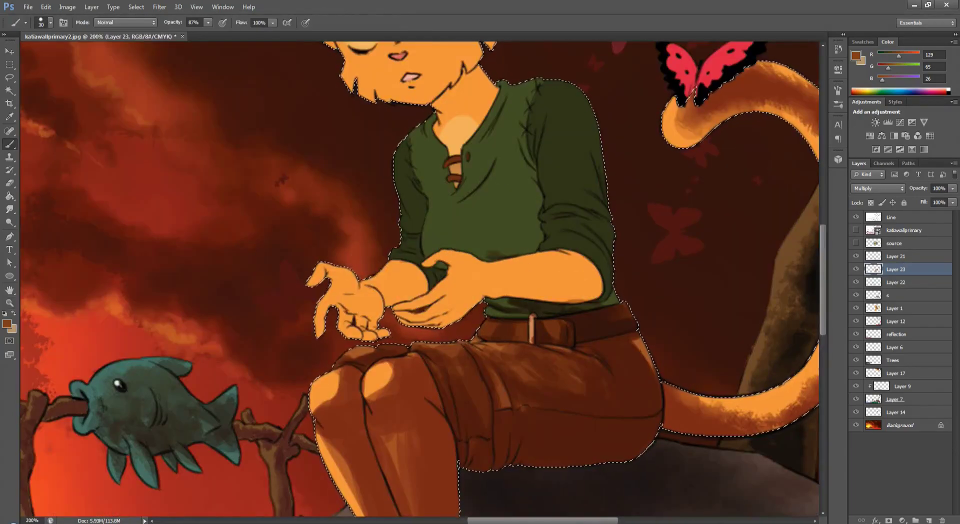
{"action": "mouse_move", "coordinate": [500, 152]}
{"action": "left_mouse_down"}
{"action": "mouse_move", "coordinate": [452, 200]}
{"action": "mouse_move", "coordinate": [542, 155]}
{"action": "mouse_move", "coordinate": [481, 220]}
{"action": "left_mouse_up"}
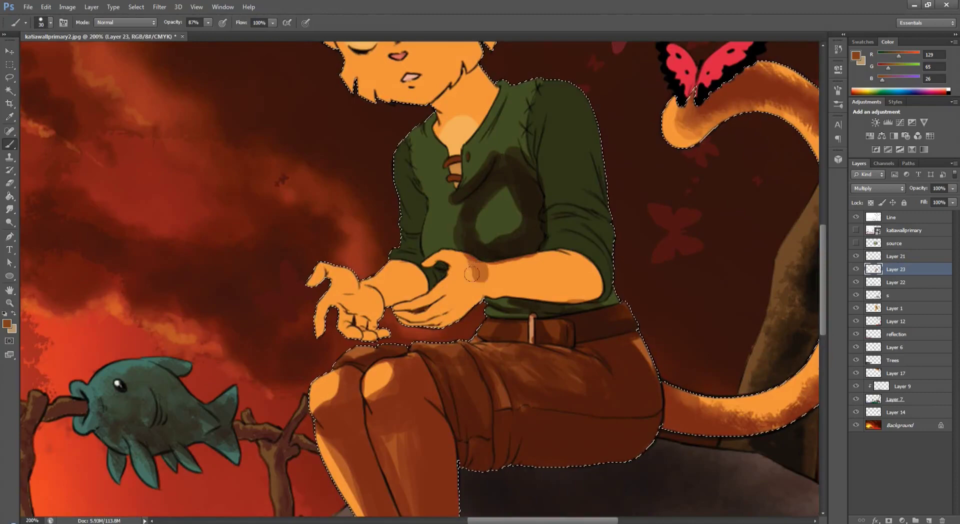
{"action": "key", "text": "bracketleft"}
{"action": "left_click_drag", "start_coordinate": [472, 273], "coordinate": [445, 300]}
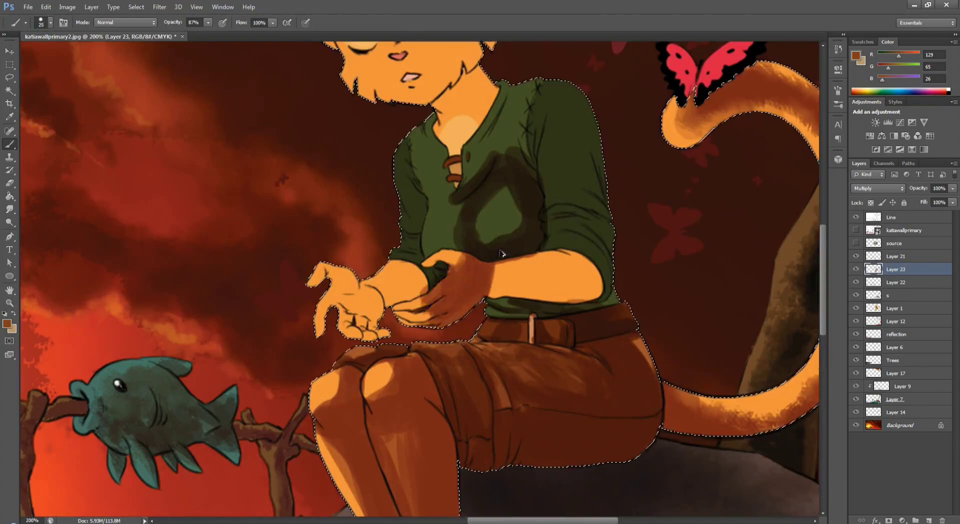
{"action": "key", "text": "bracketright"}
{"action": "key", "text": "bracketright"}
{"action": "key", "text": "bracketright"}
{"action": "key", "text": "bracketright"}
{"action": "left_click_drag", "start_coordinate": [585, 279], "coordinate": [527, 283]}
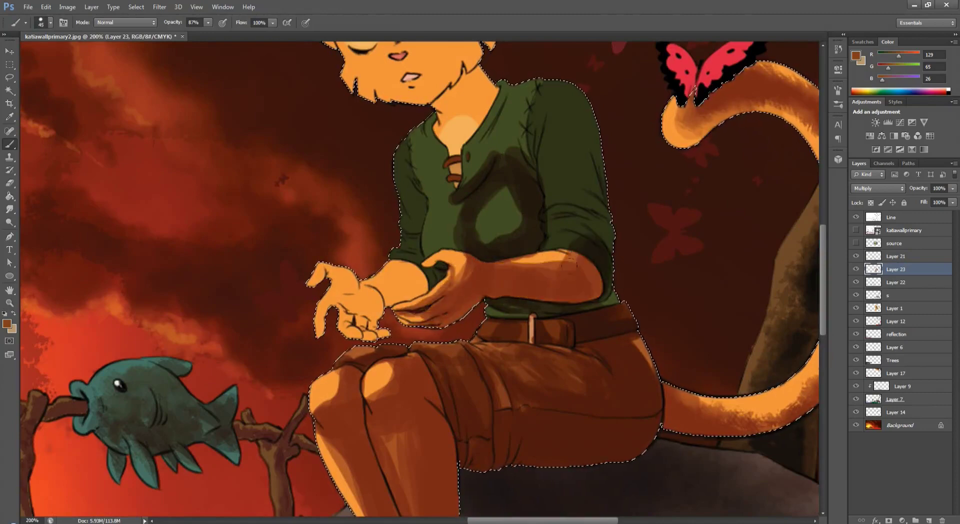
{"action": "key", "text": "bracketleft"}
{"action": "key", "text": "bracketleft"}
{"action": "key", "text": "bracketleft"}
{"action": "key", "text": "bracketleft"}
{"action": "key", "text": "bracketleft"}
{"action": "key", "text": "bracketleft"}
{"action": "key", "text": "bracketleft"}
{"action": "mouse_move", "coordinate": [595, 235]}
{"action": "left_mouse_down"}
{"action": "mouse_move", "coordinate": [575, 200]}
{"action": "mouse_move", "coordinate": [555, 250]}
{"action": "mouse_move", "coordinate": [531, 150]}
{"action": "left_mouse_up"}
Shade the neck, right ear, cheek, jaw and forehead
{"action": "scroll", "coordinate": [500, 225], "scroll_direction": "up", "scroll_amount": 3}
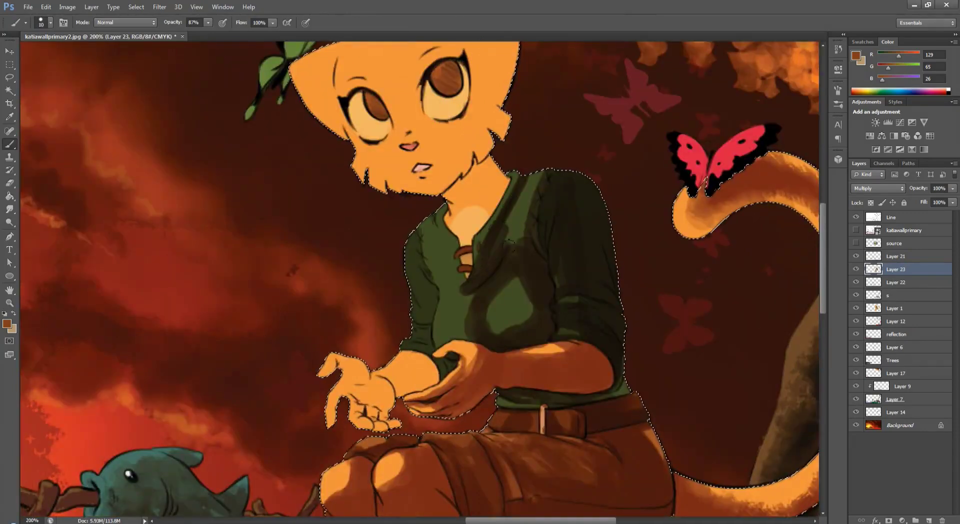
{"action": "key", "text": "h"}
{"action": "left_click_drag", "start_coordinate": [488, 261], "coordinate": [459, 276]}
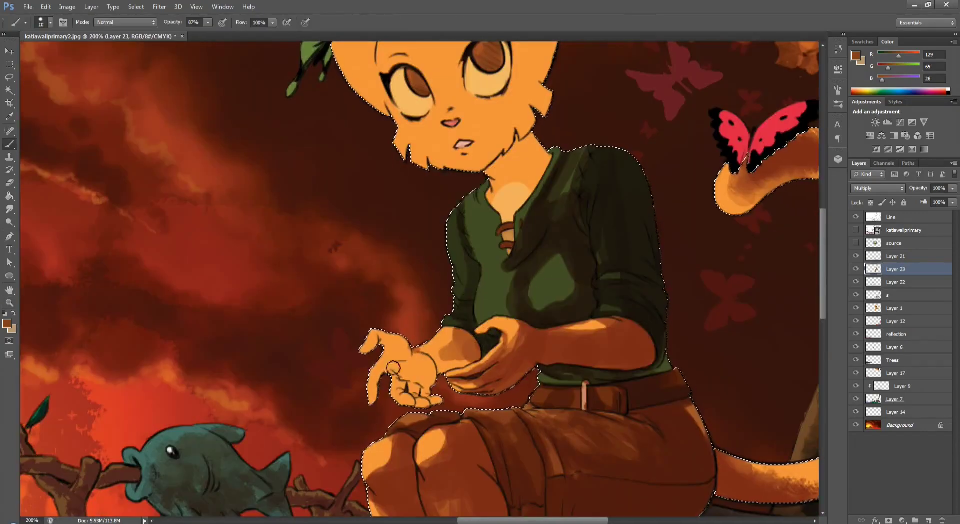
{"action": "key", "text": "bracketright"}
{"action": "key", "text": "bracketright"}
{"action": "key", "text": "bracketright"}
{"action": "mouse_move", "coordinate": [508, 230]}
{"action": "left_mouse_down"}
{"action": "mouse_move", "coordinate": [510, 258]}
{"action": "mouse_move", "coordinate": [510, 156]}
{"action": "mouse_move", "coordinate": [495, 185]}
{"action": "mouse_move", "coordinate": [511, 302]}
{"action": "left_mouse_up"}
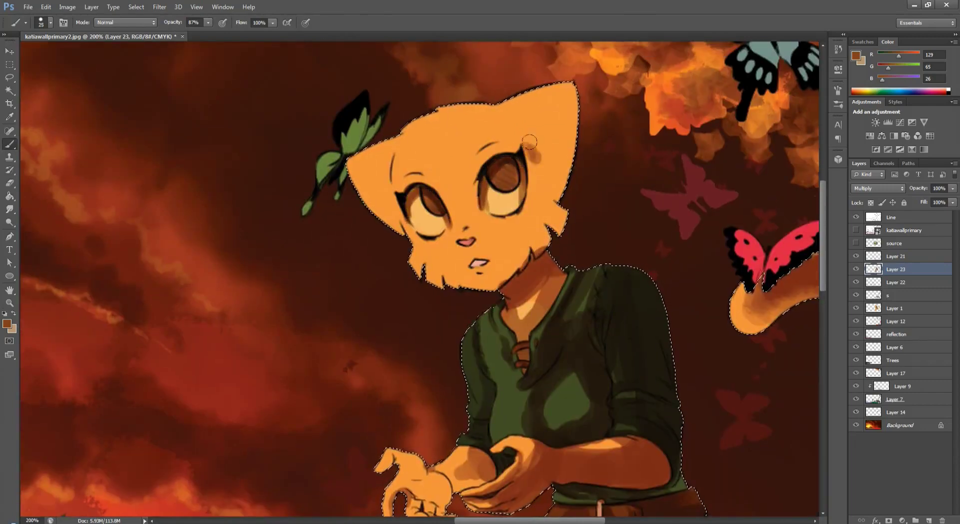
{"action": "left_click_drag", "start_coordinate": [530, 142], "coordinate": [556, 126]}
{"action": "mouse_move", "coordinate": [560, 210]}
{"action": "left_mouse_down"}
{"action": "mouse_move", "coordinate": [545, 240]}
{"action": "mouse_move", "coordinate": [500, 220]}
{"action": "mouse_move", "coordinate": [487, 227]}
{"action": "mouse_move", "coordinate": [517, 239]}
{"action": "mouse_move", "coordinate": [493, 260]}
{"action": "left_mouse_up"}
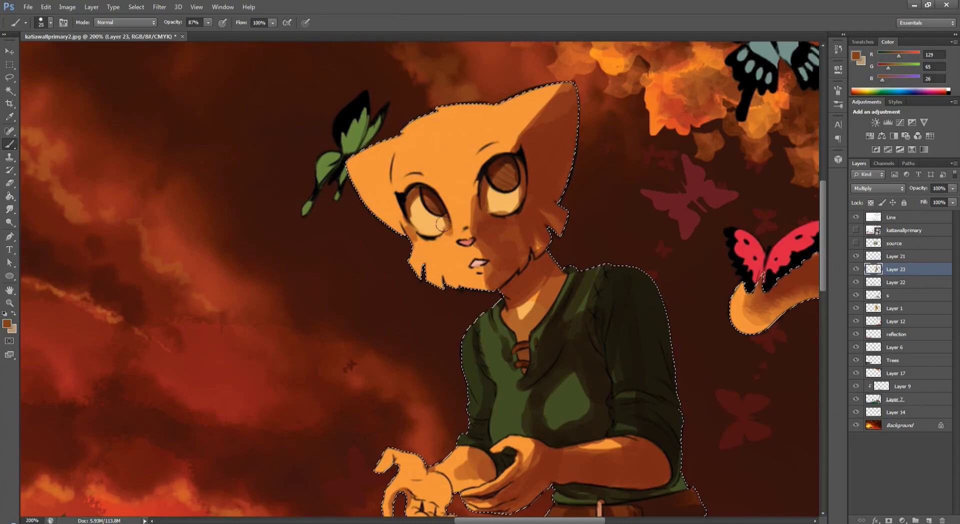
{"action": "mouse_move", "coordinate": [442, 225]}
{"action": "left_mouse_down"}
{"action": "mouse_move", "coordinate": [517, 112]}
{"action": "mouse_move", "coordinate": [476, 225]}
{"action": "mouse_move", "coordinate": [500, 150]}
{"action": "mouse_move", "coordinate": [545, 160]}
{"action": "mouse_move", "coordinate": [485, 270]}
{"action": "mouse_move", "coordinate": [486, 295]}
{"action": "left_mouse_up"}
With the eraser at 22% strength, lighten the dark shading on the forehead and ear
{"action": "key", "text": "e"}
{"action": "key", "text": "bracketleft"}
{"action": "key", "text": "bracketleft"}
{"action": "key", "text": "bracketleft"}
{"action": "key", "text": "2"}
{"action": "key", "text": "2"}
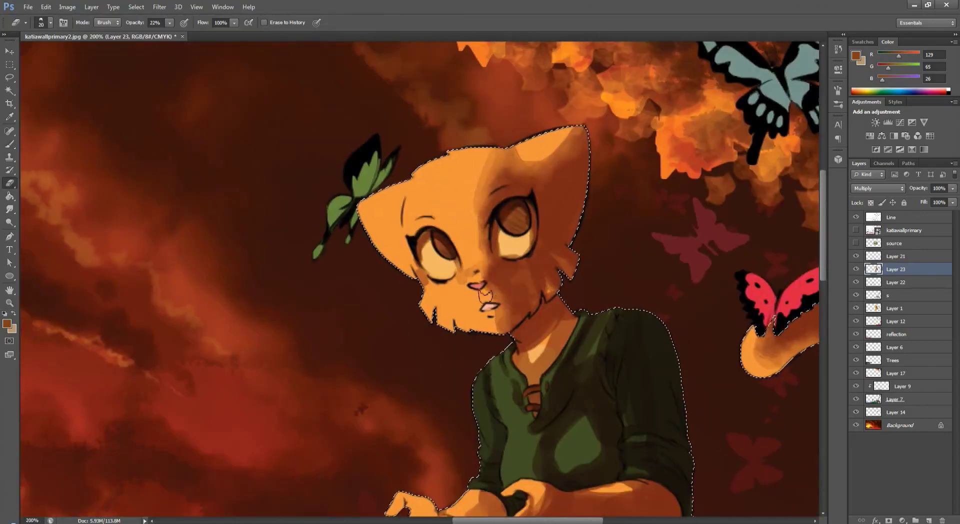
{"action": "key", "text": "bracketleft"}
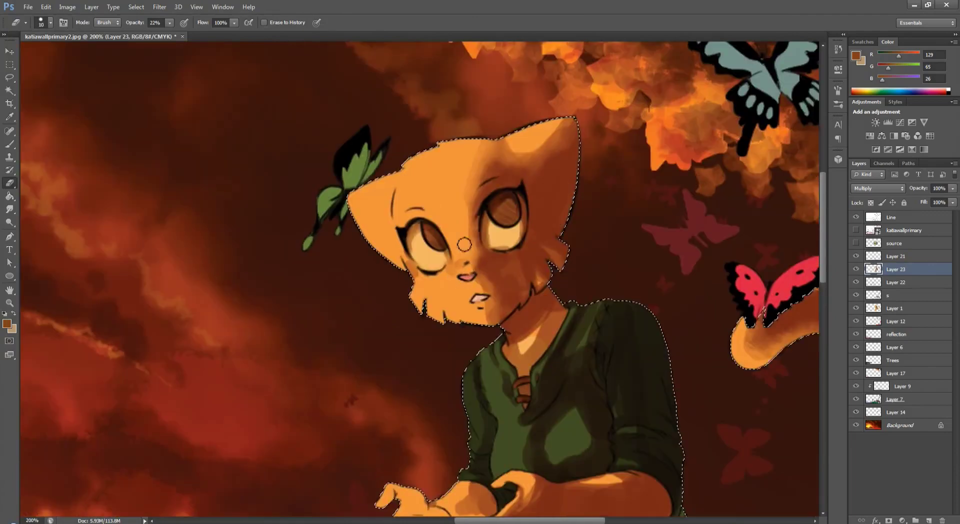
{"action": "key", "text": "bracketright"}
{"action": "key", "text": "bracketright"}
{"action": "key", "text": "bracketright"}
{"action": "left_click_drag", "start_coordinate": [466, 135], "coordinate": [550, 145]}
{"action": "key", "text": "bracketright"}
{"action": "key", "text": "bracketright"}
{"action": "left_click_drag", "start_coordinate": [543, 212], "coordinate": [516, 73]}
{"action": "key", "text": "bracketleft"}
{"action": "key", "text": "bracketleft"}
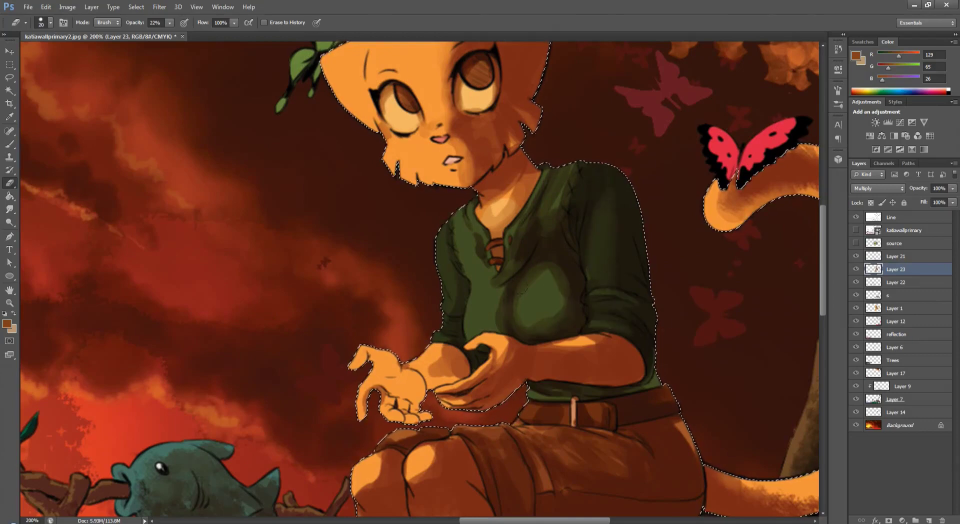
{"action": "key", "text": "bracketright"}
{"action": "left_click_drag", "start_coordinate": [528, 359], "coordinate": [545, 241]}
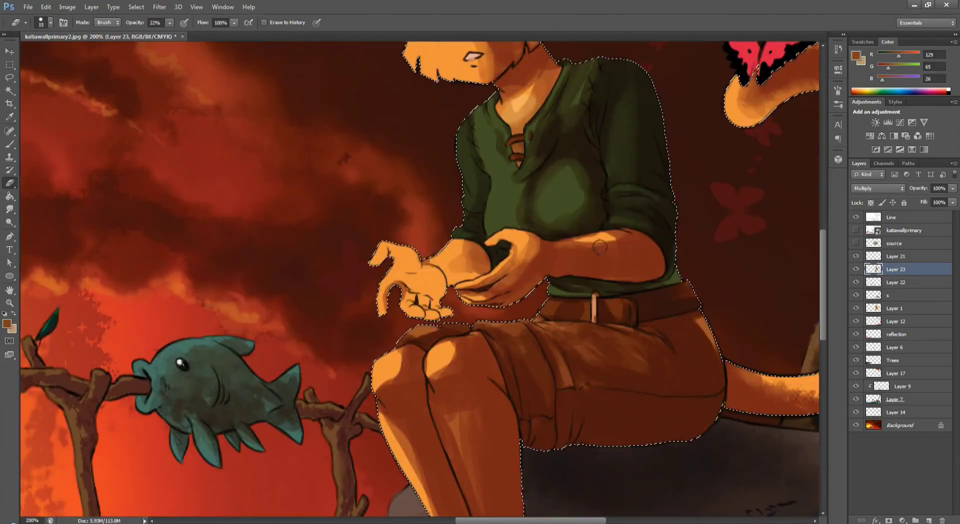
Lighten the shin and leg shading, then hide the multiply shading to compare the whole painting
{"action": "key", "text": "z"}
{"action": "mouse_move", "coordinate": [745, 289]}
{"action": "left_mouse_down"}
{"action": "mouse_move", "coordinate": [718, 283]}
{"action": "mouse_move", "coordinate": [765, 284]}
{"action": "left_mouse_up"}
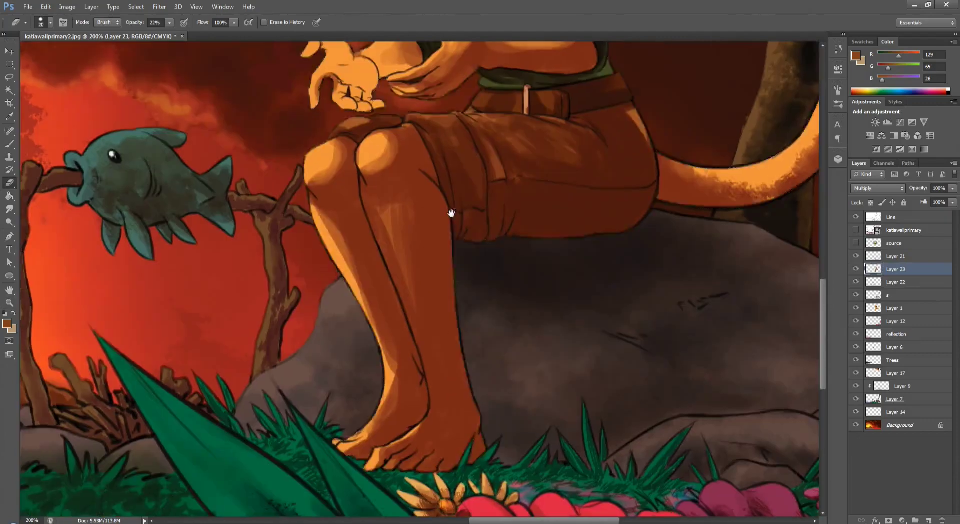
{"action": "key", "text": "e"}
{"action": "left_click_drag", "start_coordinate": [373, 301], "coordinate": [378, 445]}
{"action": "left_click_drag", "start_coordinate": [384, 193], "coordinate": [385, 290]}
{"action": "left_click_drag", "start_coordinate": [426, 330], "coordinate": [428, 430]}
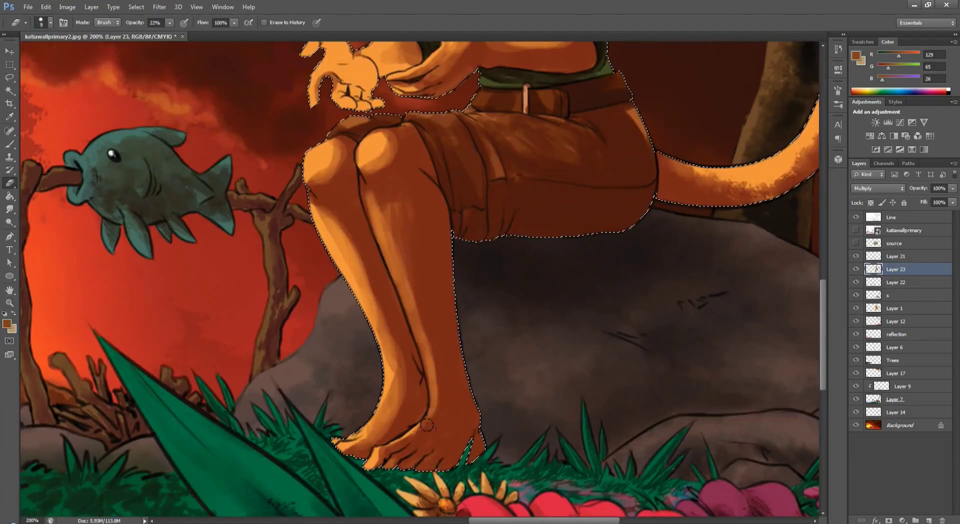
{"action": "key", "text": "bracketleft"}
{"action": "key", "text": "bracketleft"}
{"action": "key", "text": "bracketleft"}
{"action": "mouse_move", "coordinate": [402, 461]}
{"action": "left_mouse_down"}
{"action": "mouse_move", "coordinate": [390, 200]}
{"action": "mouse_move", "coordinate": [425, 345]}
{"action": "left_mouse_up"}
{"action": "left_click_drag", "start_coordinate": [410, 280], "coordinate": [440, 380]}
{"action": "key", "text": "z"}
{"action": "left_click", "coordinate": [495, 482], "text": "alt"}
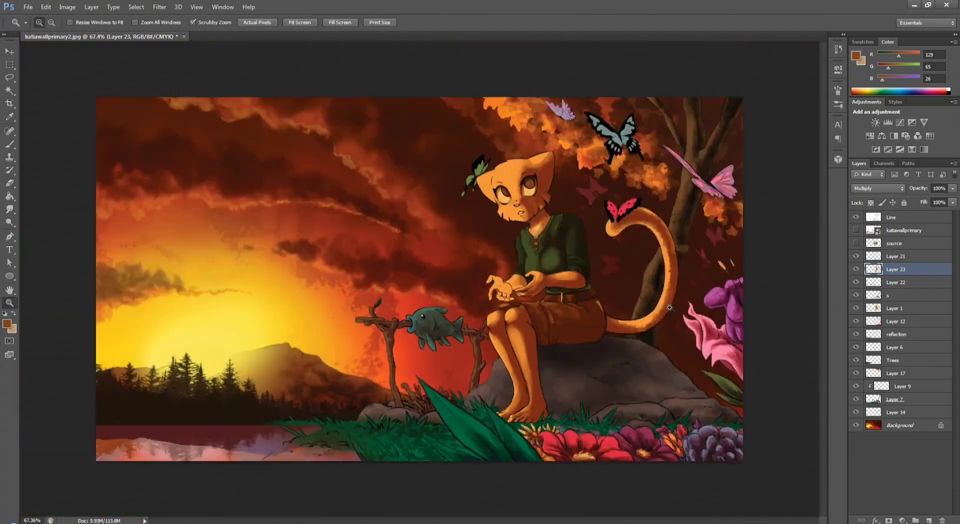
{"action": "left_click", "coordinate": [857, 269]}
Add a new shading layer, then paint and soften a dark stroke along the shirt collar
{"action": "left_click", "coordinate": [857, 269]}
{"action": "key", "text": "ctrl+minus"}
{"action": "key", "text": "ctrl+plus"}
{"action": "key", "text": "ctrl+shift+alt+n"}
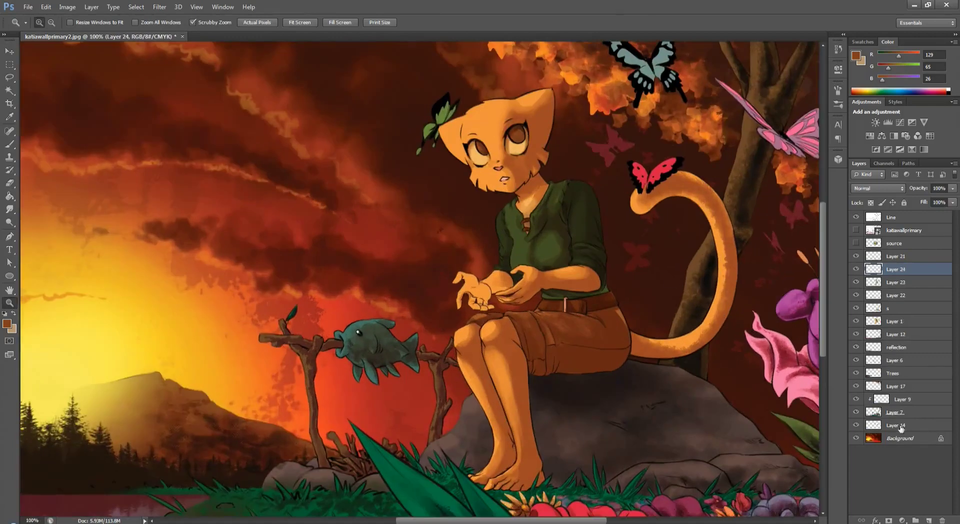
{"action": "key", "text": "b"}
{"action": "key", "text": "ctrl+plus"}
{"action": "key", "text": "ctrl+plus"}
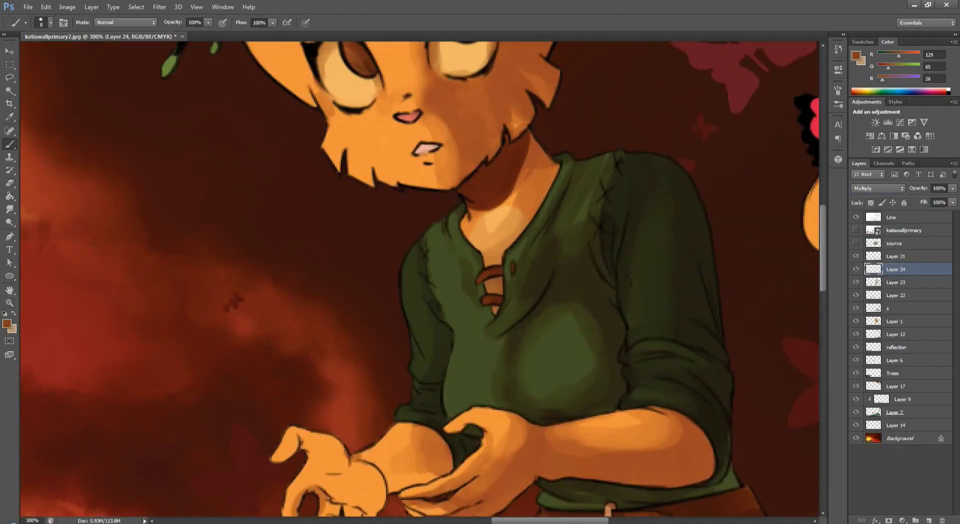
{"action": "scroll", "coordinate": [420, 280], "scroll_direction": "down", "scroll_amount": 5}
{"action": "key", "text": "bracketright"}
{"action": "key", "text": "bracketright"}
{"action": "key", "text": "bracketright"}
{"action": "left_click_drag", "start_coordinate": [528, 172], "coordinate": [482, 217]}
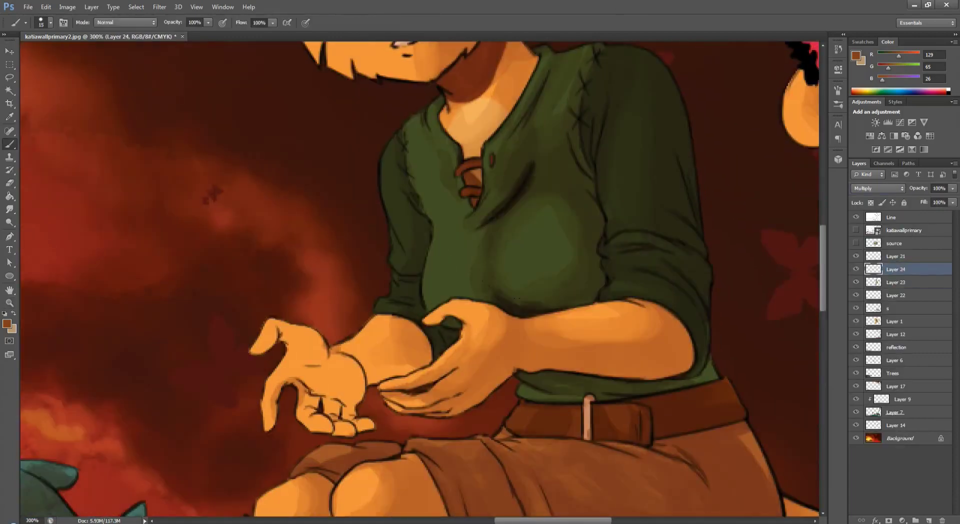
{"action": "key", "text": "e"}
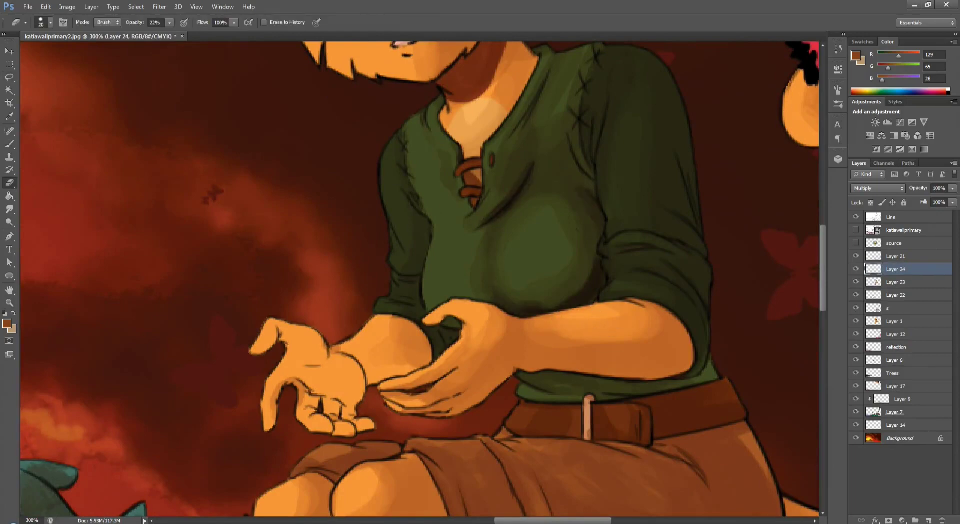
{"action": "key", "text": "bracketleft"}
{"action": "left_click_drag", "start_coordinate": [435, 172], "coordinate": [447, 225]}
{"action": "key", "text": "bracketleft"}
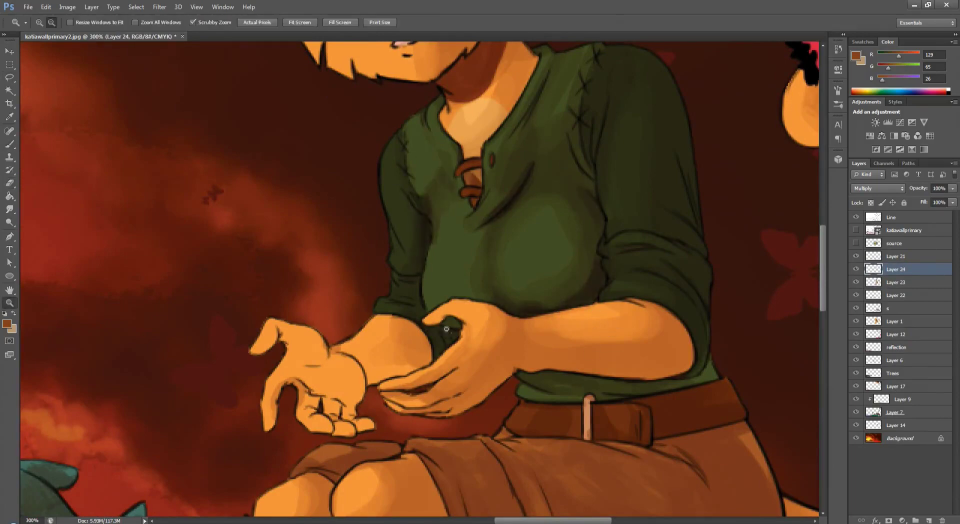
{"action": "key", "text": "ctrl+minus"}
{"action": "left_click_drag", "start_coordinate": [498, 170], "coordinate": [485, 215]}
{"action": "left_click_drag", "start_coordinate": [485, 161], "coordinate": [462, 210]}
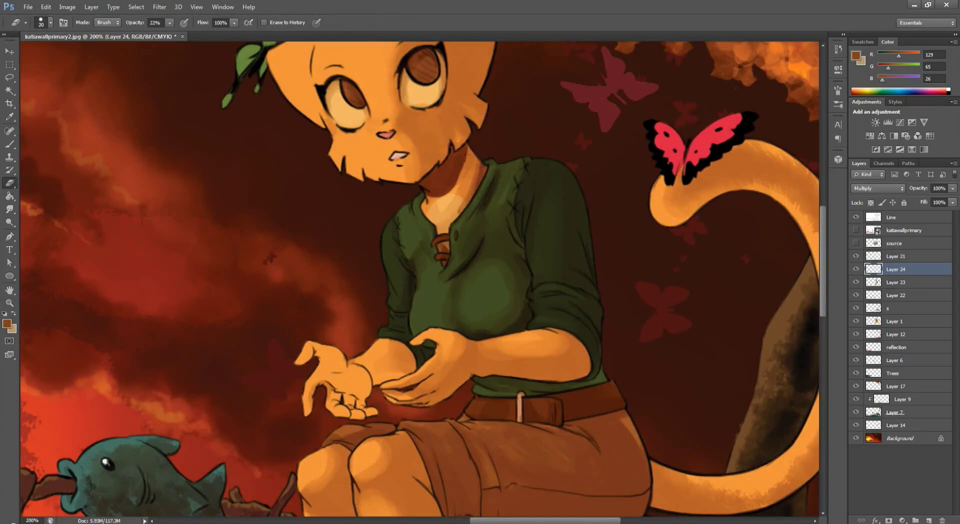
{"action": "left_click_drag", "start_coordinate": [459, 175], "coordinate": [449, 169]}
Paint a small dark brown stroke on the cat-girl's left eye
{"action": "key", "text": "b"}
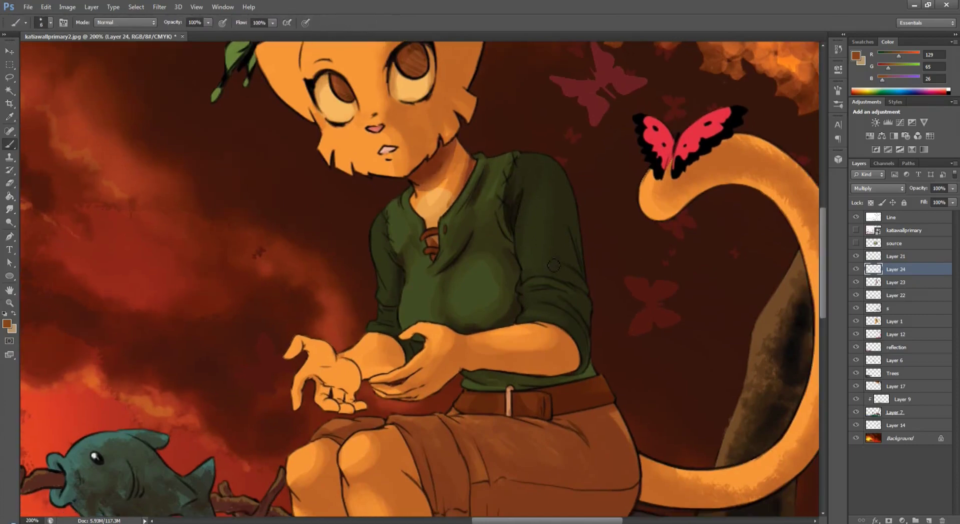
{"action": "key", "text": "e"}
{"action": "left_click_drag", "start_coordinate": [523, 275], "coordinate": [505, 320]}
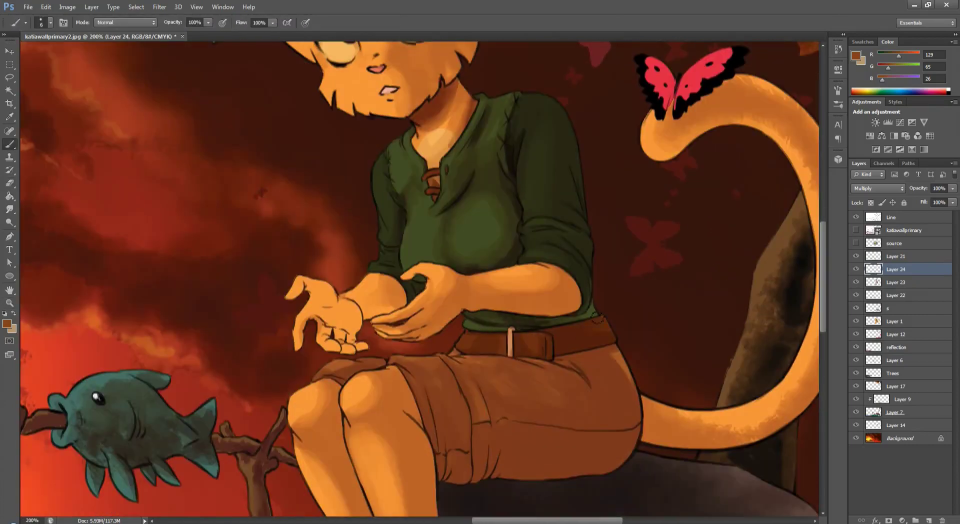
{"action": "key", "text": "b"}
{"action": "key", "text": "e"}
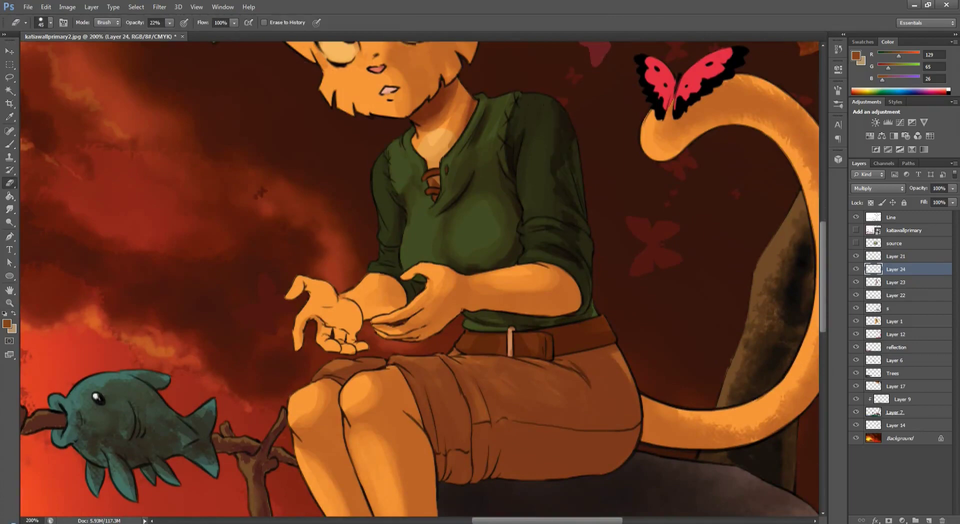
{"action": "key", "text": "b"}
{"action": "key", "text": "ctrl+0"}
{"action": "scroll", "coordinate": [526, 185], "scroll_direction": "up", "scroll_amount": 6}
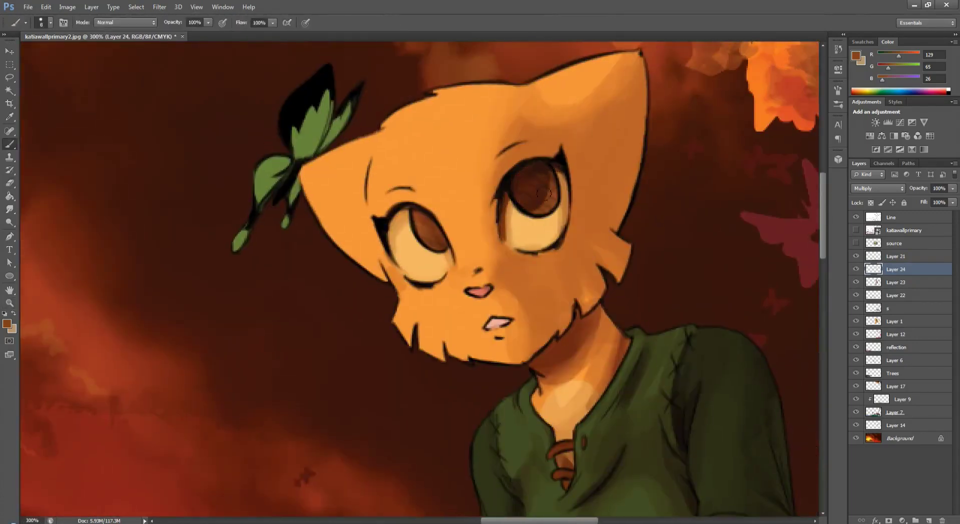
{"action": "left_click_drag", "start_coordinate": [409, 210], "coordinate": [415, 228]}
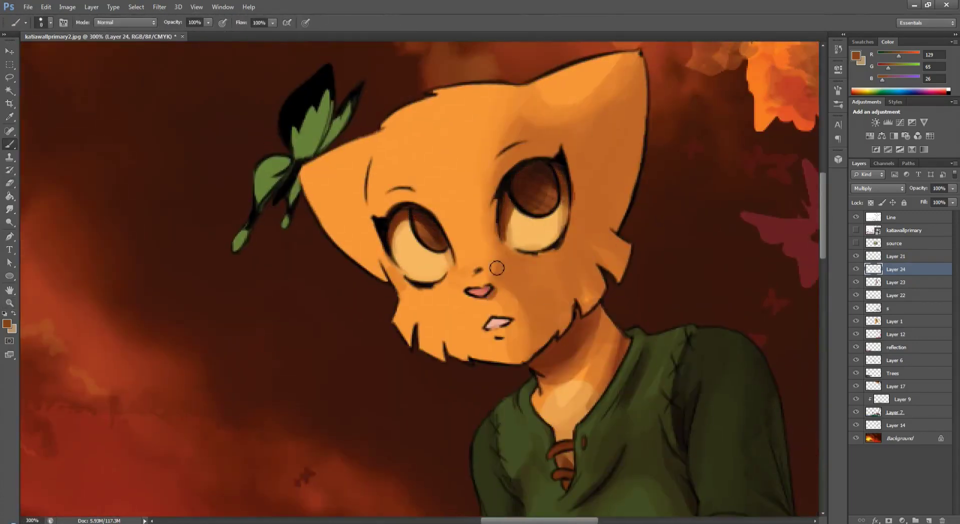
{"action": "key", "text": "z"}
{"action": "scroll", "coordinate": [598, 303], "scroll_direction": "down", "scroll_amount": 4}
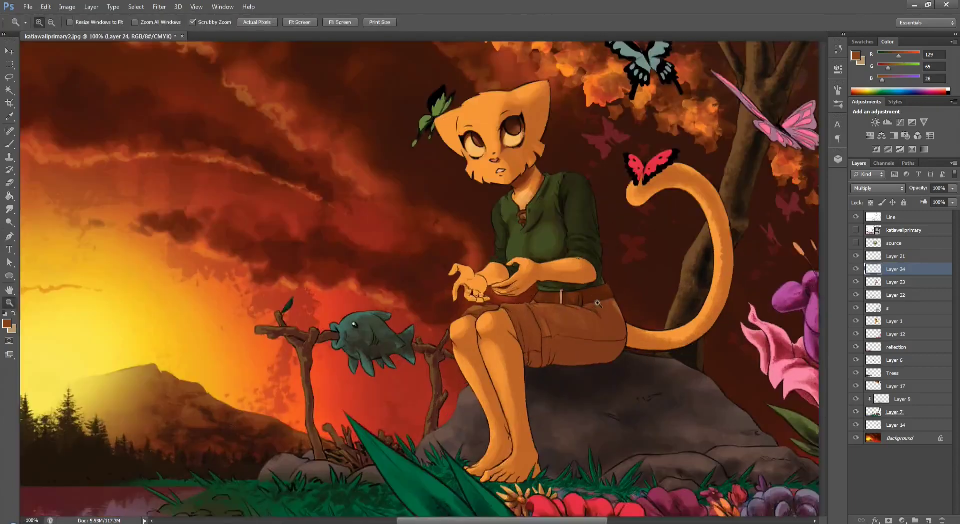
Erase the excess shading around the hands and belt
{"action": "left_click", "coordinate": [545, 286]}
{"action": "key", "text": "b"}
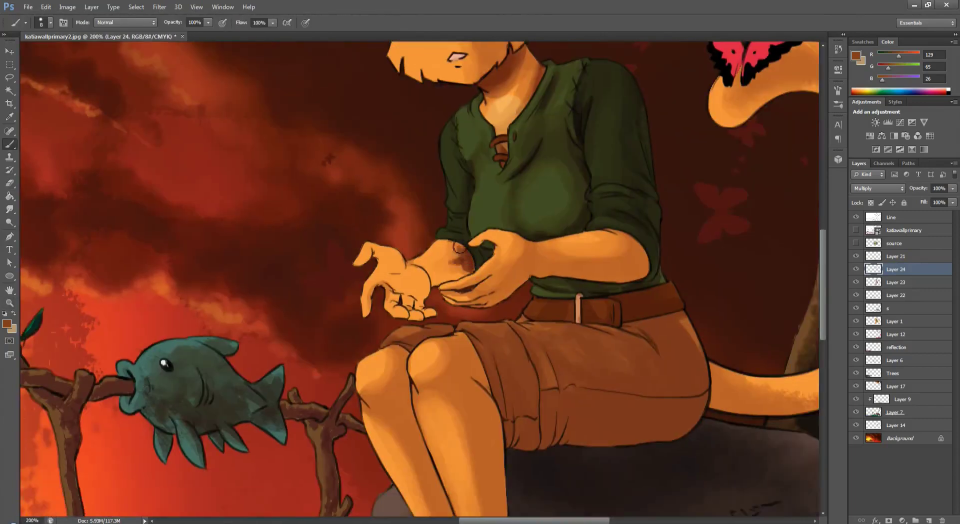
{"action": "scroll", "coordinate": [465, 265], "scroll_direction": "right", "scroll_amount": 3}
{"action": "key", "text": "e"}
{"action": "left_click_drag", "start_coordinate": [520, 285], "coordinate": [467, 272]}
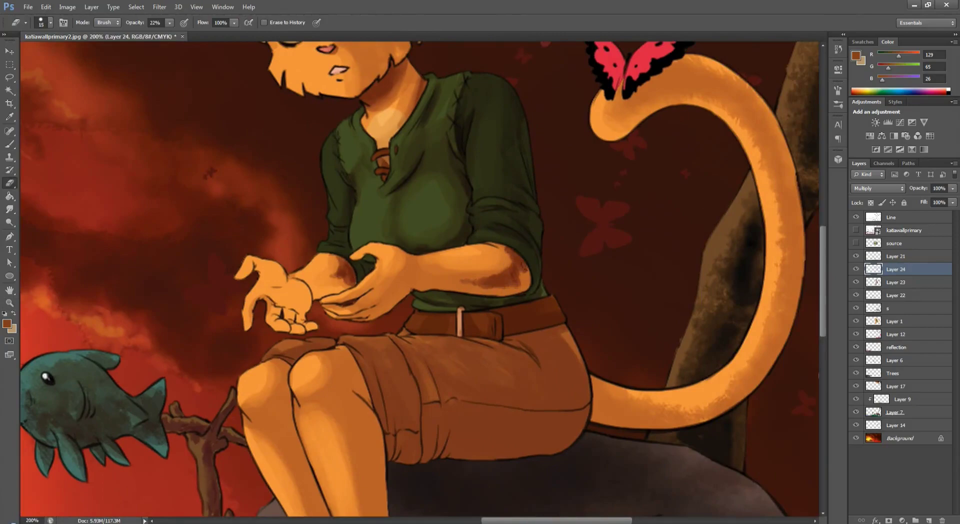
{"action": "scroll", "coordinate": [495, 280], "scroll_direction": "up", "scroll_amount": 1}
{"action": "left_click_drag", "start_coordinate": [580, 228], "coordinate": [531, 263]}
{"action": "key", "text": "ctrl+0"}
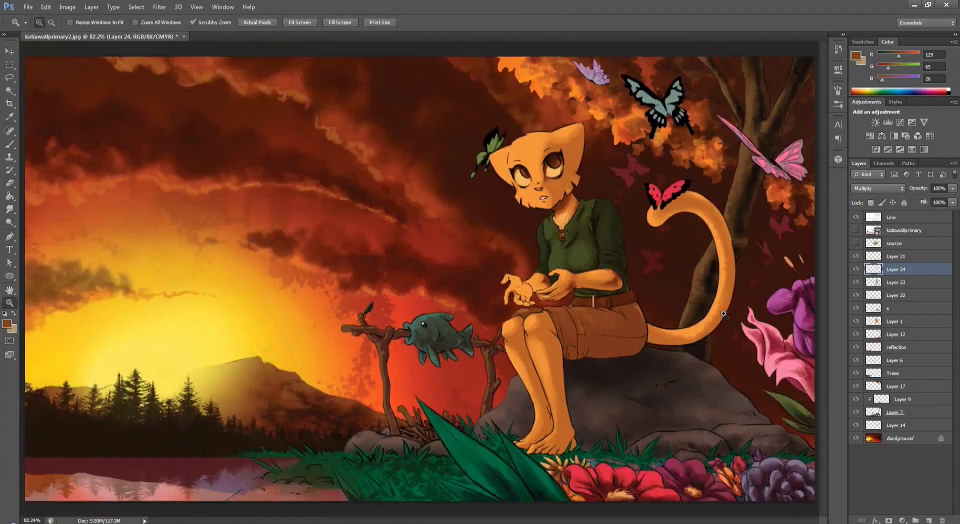
Paint dark shading across the shorts and soften it with the low-opacity eraser
{"action": "key", "text": "b"}
{"action": "scroll", "coordinate": [532, 160], "scroll_direction": "up", "scroll_amount": 5}
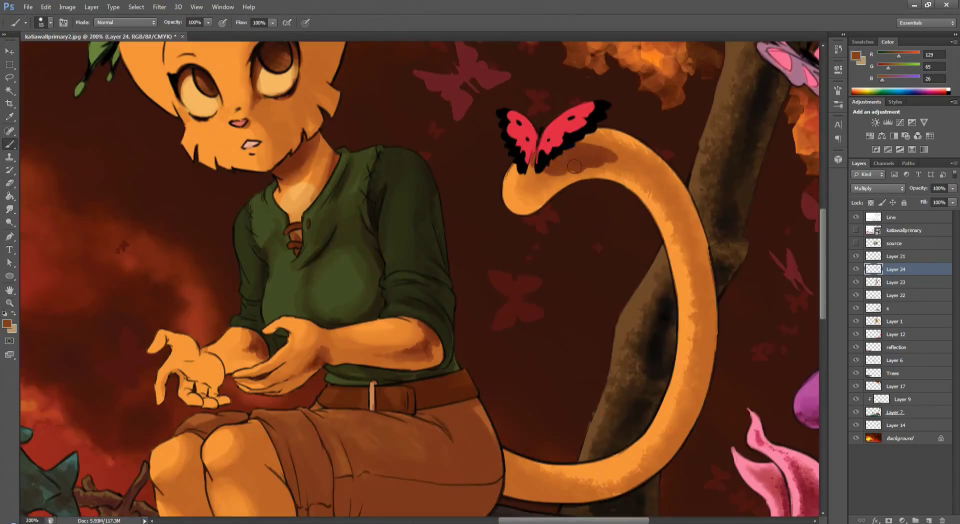
{"action": "key", "text": "e"}
{"action": "scroll", "coordinate": [590, 257], "scroll_direction": "down", "scroll_amount": 3}
{"action": "left_click_drag", "start_coordinate": [530, 346], "coordinate": [566, 349]}
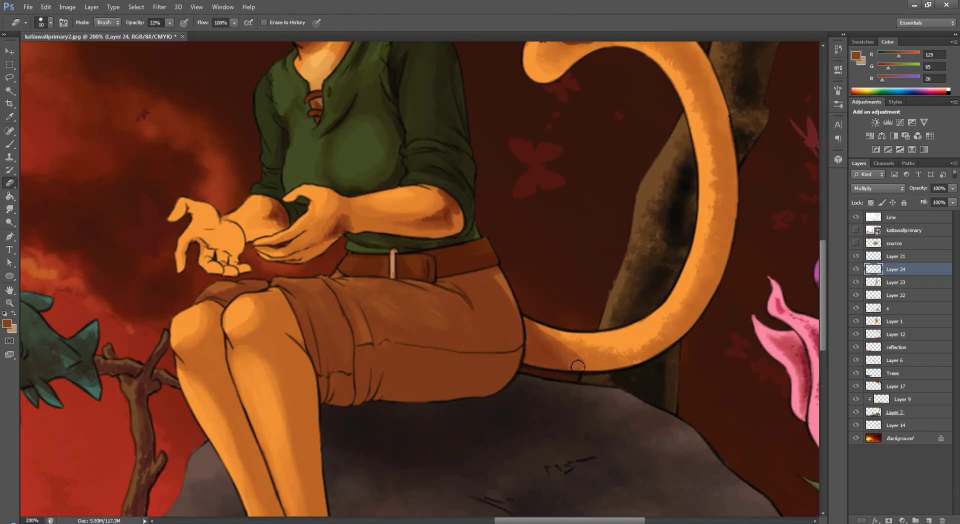
{"action": "key", "text": "b"}
{"action": "scroll", "coordinate": [550, 301], "scroll_direction": "left", "scroll_amount": 3}
{"action": "mouse_move", "coordinate": [468, 320]}
{"action": "left_mouse_down"}
{"action": "mouse_move", "coordinate": [525, 323]}
{"action": "mouse_move", "coordinate": [500, 325]}
{"action": "left_mouse_up"}
{"action": "left_click_drag", "start_coordinate": [465, 352], "coordinate": [573, 360]}
{"action": "key", "text": "e"}
{"action": "left_click_drag", "start_coordinate": [595, 325], "coordinate": [530, 350]}
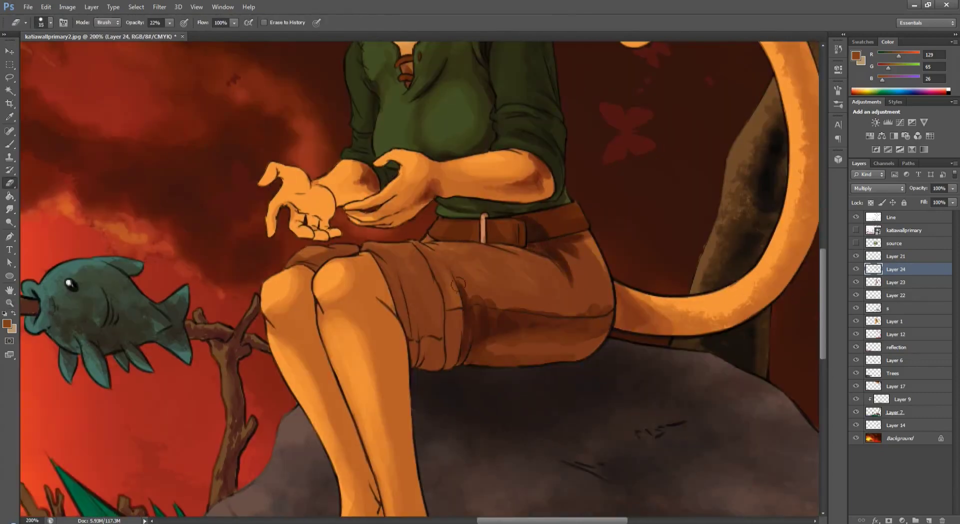
Add dark strokes down the shorts' left side and lighten the right side
{"action": "key", "text": "b"}
{"action": "mouse_move", "coordinate": [431, 260]}
{"action": "left_mouse_down"}
{"action": "mouse_move", "coordinate": [410, 340]}
{"action": "mouse_move", "coordinate": [451, 370]}
{"action": "left_mouse_up"}
{"action": "left_click_drag", "start_coordinate": [450, 310], "coordinate": [456, 367]}
{"action": "key", "text": "e"}
{"action": "left_click_drag", "start_coordinate": [413, 335], "coordinate": [423, 273]}
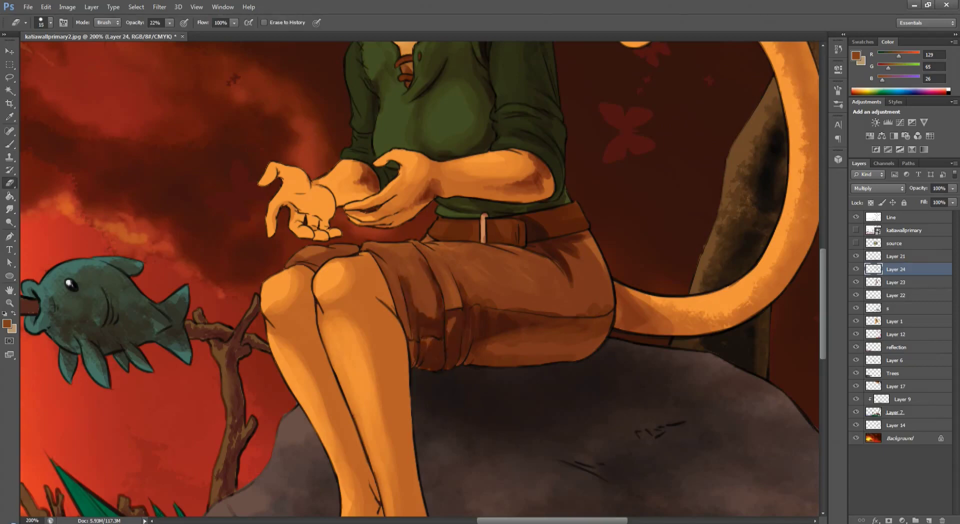
{"action": "left_click_drag", "start_coordinate": [579, 368], "coordinate": [527, 373]}
{"action": "mouse_move", "coordinate": [493, 300]}
{"action": "left_mouse_down"}
{"action": "mouse_move", "coordinate": [536, 300]}
{"action": "mouse_move", "coordinate": [555, 313]}
{"action": "mouse_move", "coordinate": [505, 280]}
{"action": "left_mouse_up"}
Darken the shorts shading further, undoing a stray stroke on the knee
{"action": "key", "text": "b"}
{"action": "mouse_move", "coordinate": [458, 371]}
{"action": "left_mouse_down"}
{"action": "mouse_move", "coordinate": [560, 320]}
{"action": "mouse_move", "coordinate": [435, 365]}
{"action": "left_mouse_up"}
{"action": "key", "text": "bracketright"}
{"action": "mouse_move", "coordinate": [481, 275]}
{"action": "left_mouse_down"}
{"action": "mouse_move", "coordinate": [588, 245]}
{"action": "mouse_move", "coordinate": [490, 265]}
{"action": "left_mouse_up"}
{"action": "left_click_drag", "start_coordinate": [588, 245], "coordinate": [625, 261]}
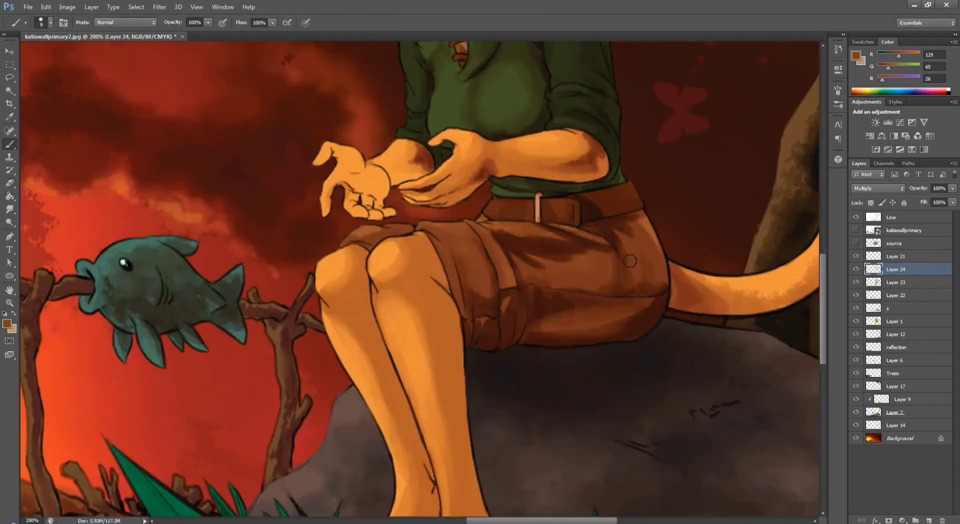
{"action": "key", "text": "bracketleft"}
{"action": "key", "text": "bracketleft"}
{"action": "key", "text": "h"}
{"action": "mouse_move", "coordinate": [500, 240]}
{"action": "left_mouse_down"}
{"action": "mouse_move", "coordinate": [464, 213]}
{"action": "mouse_move", "coordinate": [496, 250]}
{"action": "mouse_move", "coordinate": [461, 154]}
{"action": "mouse_move", "coordinate": [478, 168]}
{"action": "mouse_move", "coordinate": [460, 93]}
{"action": "mouse_move", "coordinate": [490, 250]}
{"action": "mouse_move", "coordinate": [492, 208]}
{"action": "mouse_move", "coordinate": [491, 400]}
{"action": "left_mouse_up"}
{"action": "key", "text": "ctrl+z"}
Shade the toes, the gaps between them, the sole and the heel dark
{"action": "key", "text": "e"}
{"action": "key", "text": "z"}
{"action": "key", "text": "h"}
{"action": "left_click", "coordinate": [492, 208], "text": "alt"}
{"action": "key", "text": "h"}
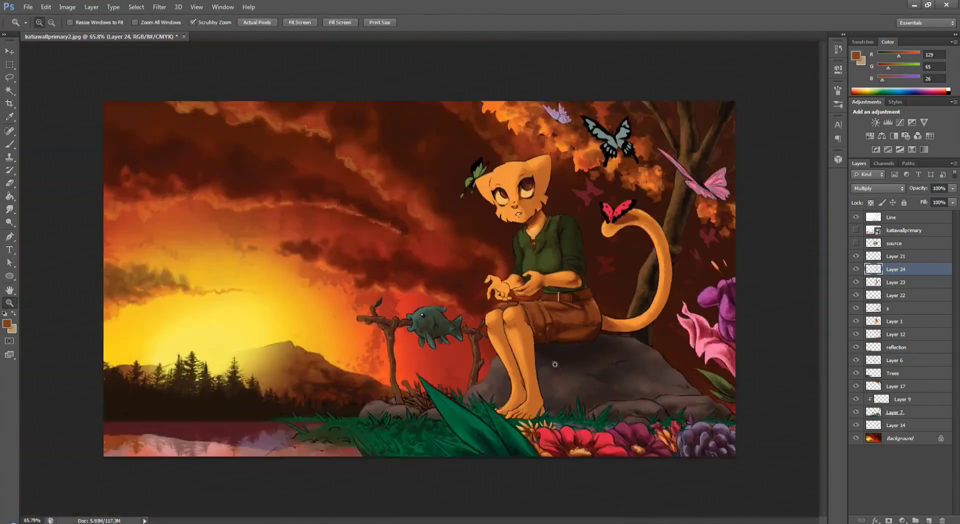
{"action": "key", "text": "ctrl+plus"}
{"action": "key", "text": "ctrl+plus"}
{"action": "key", "text": "ctrl+plus"}
{"action": "key", "text": "b"}
{"action": "mouse_move", "coordinate": [471, 320]}
{"action": "left_mouse_down"}
{"action": "mouse_move", "coordinate": [580, 344]}
{"action": "mouse_move", "coordinate": [656, 285]}
{"action": "left_mouse_up"}
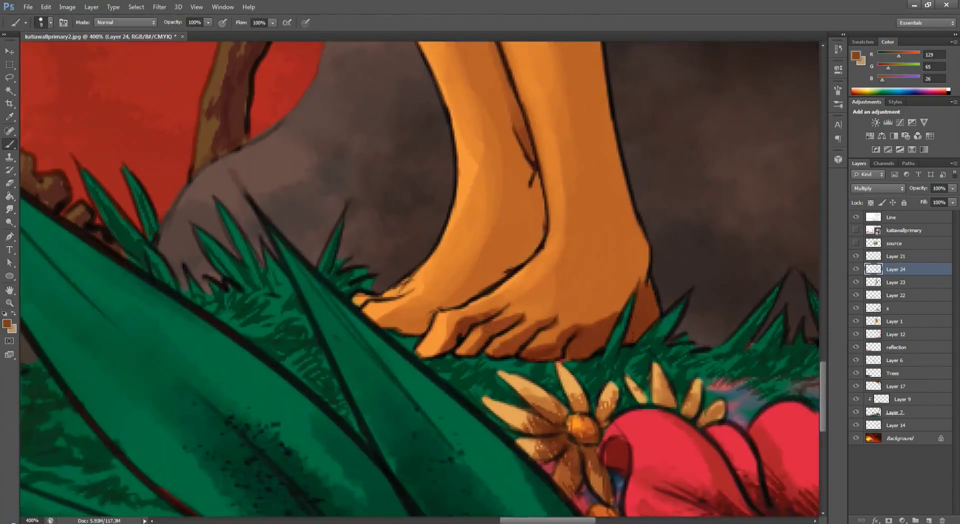
{"action": "left_click_drag", "start_coordinate": [510, 315], "coordinate": [595, 280]}
{"action": "left_click_drag", "start_coordinate": [565, 350], "coordinate": [635, 235]}
{"action": "mouse_move", "coordinate": [645, 336]}
{"action": "left_mouse_down"}
{"action": "mouse_move", "coordinate": [610, 165]}
{"action": "mouse_move", "coordinate": [590, 260]}
{"action": "left_mouse_up"}
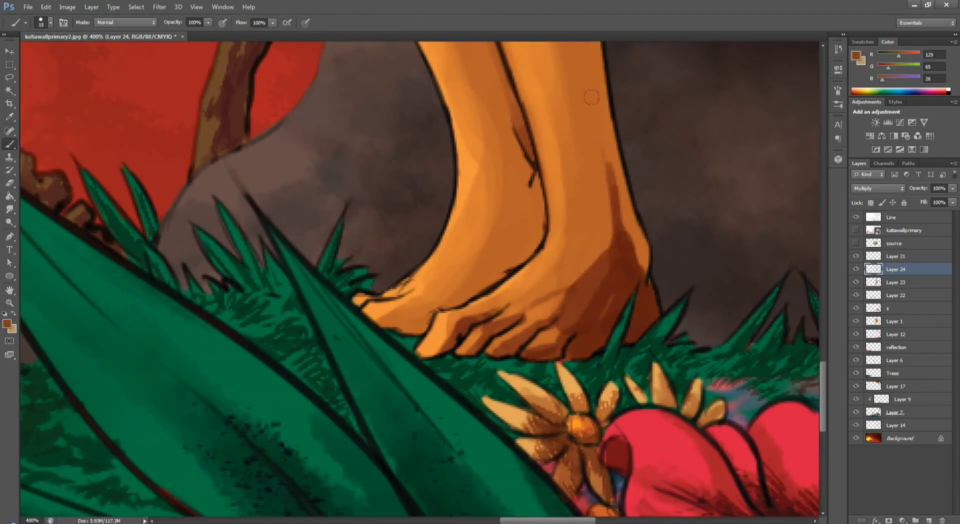
{"action": "left_click_drag", "start_coordinate": [620, 65], "coordinate": [570, 270]}
Shade the upper leg, lighten it slightly, and darken the heel, foot and lower leg
{"action": "key", "text": "bracketright"}
{"action": "scroll", "coordinate": [583, 367], "scroll_direction": "up", "scroll_amount": 5}
{"action": "mouse_move", "coordinate": [615, 170]}
{"action": "left_mouse_down"}
{"action": "mouse_move", "coordinate": [540, 320]}
{"action": "mouse_move", "coordinate": [532, 182]}
{"action": "left_mouse_up"}
{"action": "key", "text": "e"}
{"action": "left_click_drag", "start_coordinate": [545, 220], "coordinate": [525, 360]}
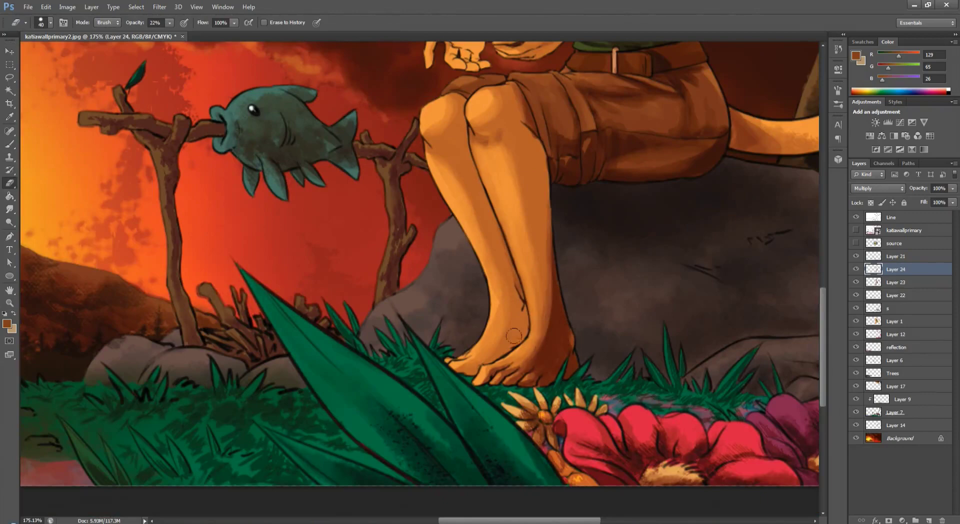
{"action": "key", "text": "b"}
{"action": "key", "text": "ctrl+plus"}
{"action": "left_click_drag", "start_coordinate": [525, 308], "coordinate": [461, 380]}
{"action": "left_click_drag", "start_coordinate": [515, 346], "coordinate": [480, 307]}
{"action": "key", "text": "e"}
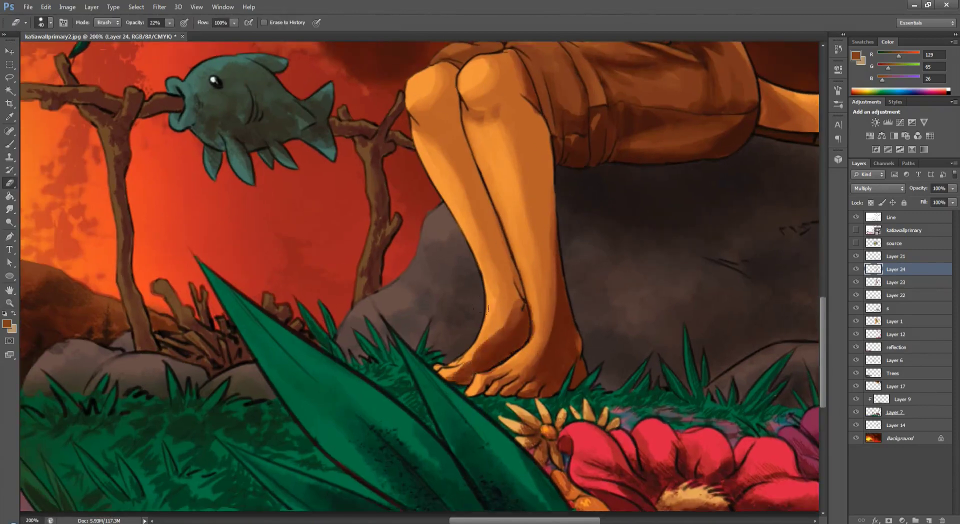
{"action": "key", "text": "z"}
{"action": "left_click_drag", "start_coordinate": [750, 273], "coordinate": [721, 270]}
Magic Wand-select the butterflies, darken the teal wings and tint them purple with Hue/Saturation
{"action": "key", "text": "ctrl+plus"}
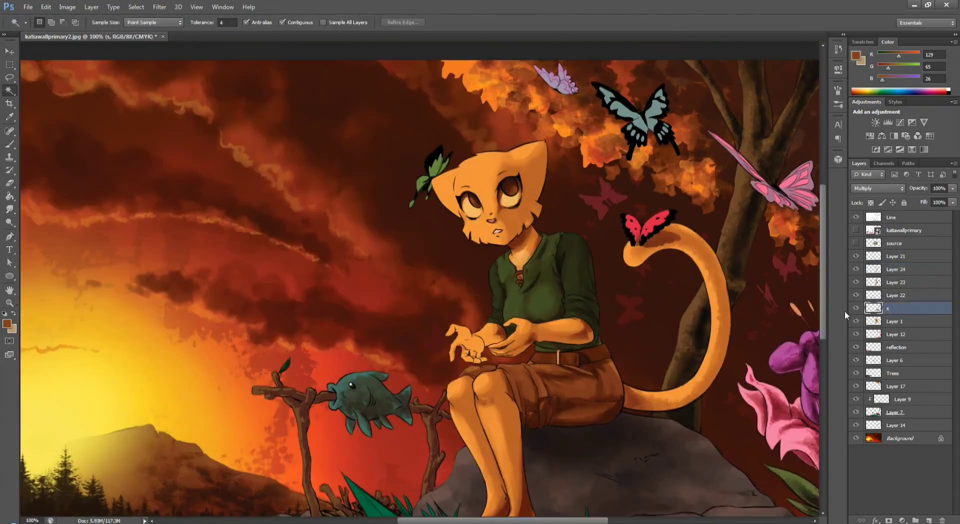
{"action": "key", "text": "w"}
{"action": "left_click", "coordinate": [872, 269], "text": "ctrl"}
{"action": "key", "text": "b"}
{"action": "scroll", "coordinate": [725, 73], "scroll_direction": "up", "scroll_amount": 2}
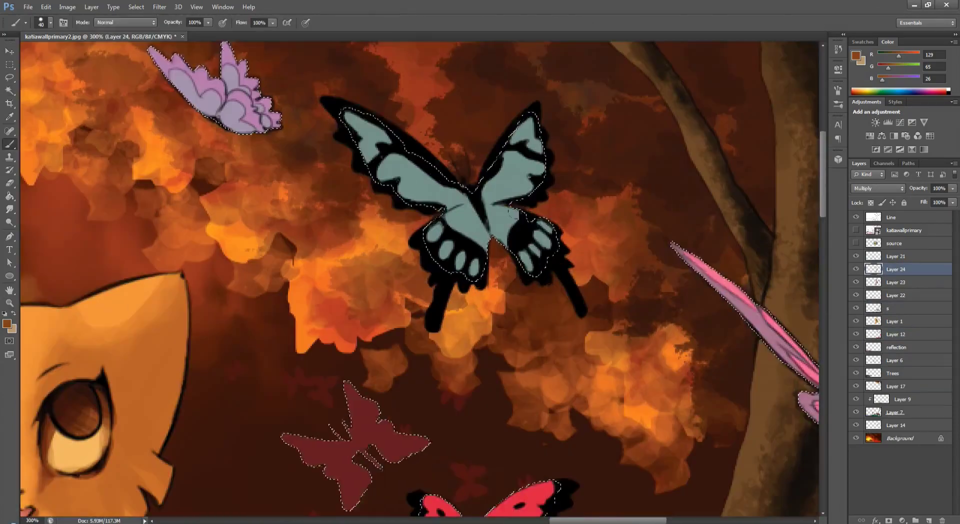
{"action": "mouse_move", "coordinate": [350, 120]}
{"action": "left_mouse_down"}
{"action": "mouse_move", "coordinate": [475, 240]}
{"action": "mouse_move", "coordinate": [530, 120]}
{"action": "left_mouse_up"}
{"action": "scroll", "coordinate": [588, 277], "scroll_direction": "down", "scroll_amount": 2}
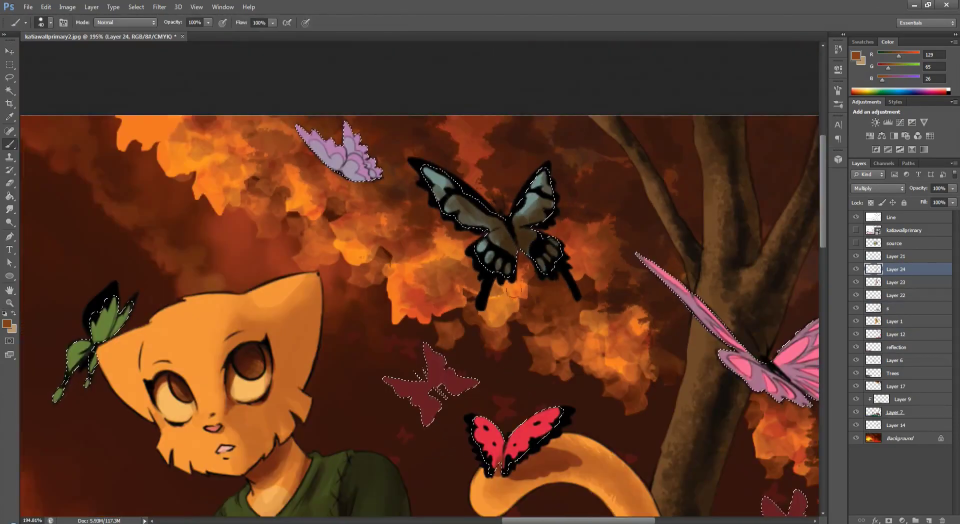
{"action": "key", "text": "ctrl+u"}
{"action": "left_click_drag", "start_coordinate": [210, 132], "coordinate": [183, 156]}
{"action": "key", "text": "Return"}
{"action": "scroll", "coordinate": [421, 280], "scroll_direction": "down", "scroll_amount": 2}
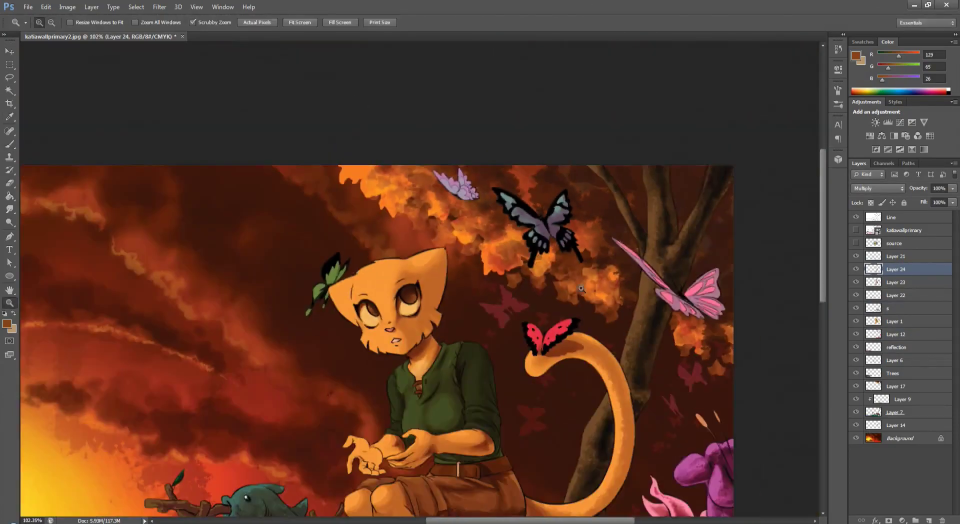
{"action": "scroll", "coordinate": [420, 280], "scroll_direction": "up", "scroll_amount": 2}
Pick a pink colour and paint the pink butterfly's wings a darker mauve
{"action": "left_click", "coordinate": [785, 250]}
{"action": "left_click", "coordinate": [7, 324]}
{"action": "key", "text": "Return"}
{"action": "key", "text": "b"}
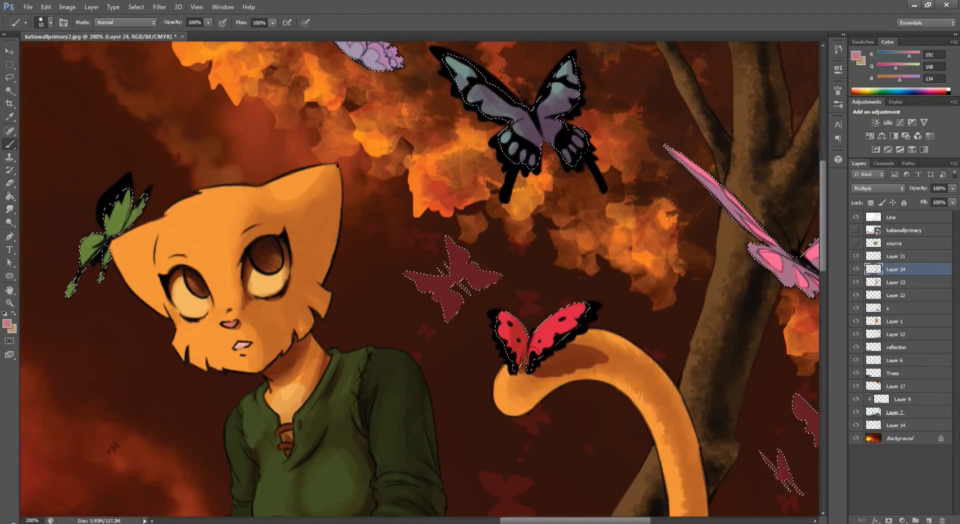
{"action": "scroll", "coordinate": [491, 272], "scroll_direction": "right", "scroll_amount": 5}
{"action": "mouse_move", "coordinate": [601, 221]}
{"action": "left_mouse_down"}
{"action": "mouse_move", "coordinate": [679, 243]}
{"action": "mouse_move", "coordinate": [645, 225]}
{"action": "mouse_move", "coordinate": [570, 210]}
{"action": "mouse_move", "coordinate": [600, 250]}
{"action": "left_mouse_up"}
{"action": "key", "text": "ctrl+minus"}
{"action": "key", "text": "ctrl+plus"}
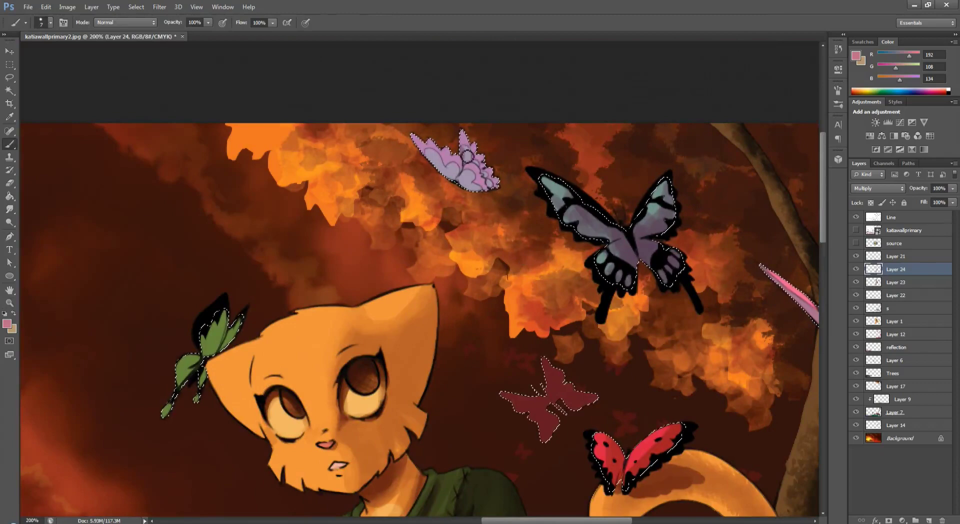
{"action": "left_click_drag", "start_coordinate": [491, 161], "coordinate": [450, 160]}
{"action": "scroll", "coordinate": [647, 150], "scroll_direction": "down", "scroll_amount": 5}
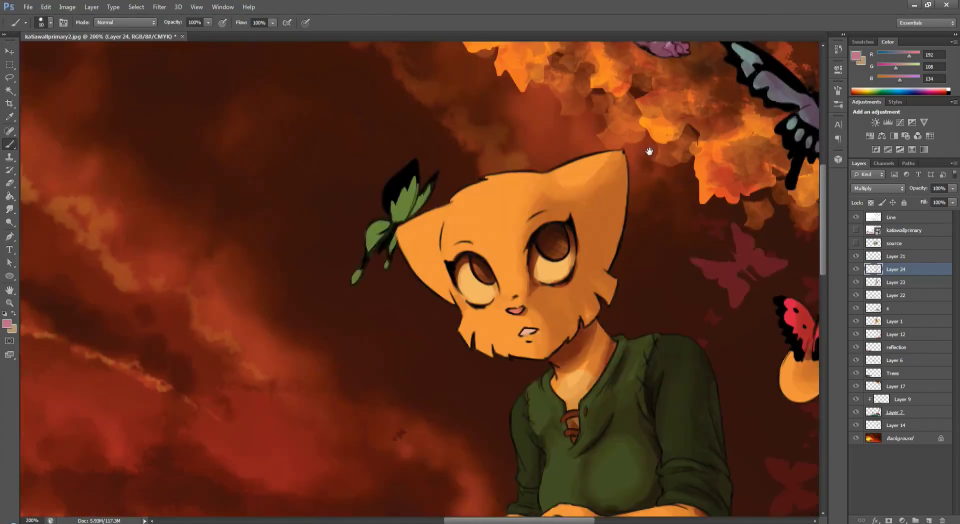
{"action": "scroll", "coordinate": [647, 150], "scroll_direction": "left", "scroll_amount": 5}
{"action": "key", "text": "bracketright"}
{"action": "key", "text": "bracketright"}
{"action": "key", "text": "bracketright"}
{"action": "left_click", "coordinate": [873, 92]}
Merge the painted layers into Background, cancel a trial Hue/Saturation on Line, and add Layer 1
{"action": "key", "text": "z"}
{"action": "key", "text": "ctrl+0"}
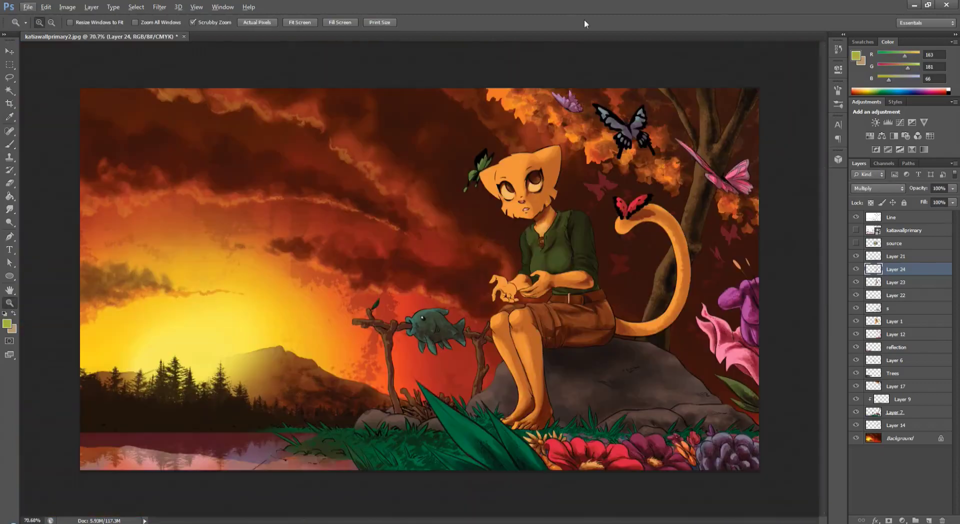
{"action": "left_click", "coordinate": [891, 217]}
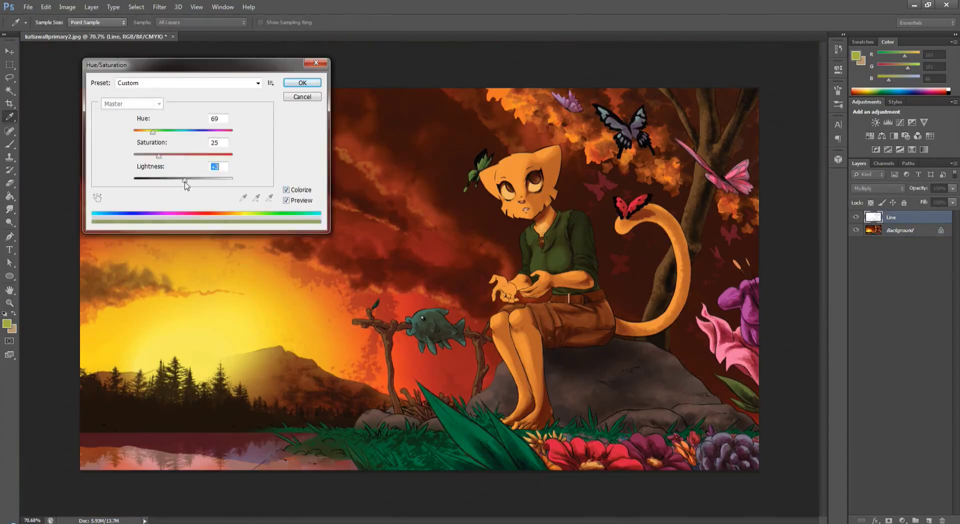
{"action": "key", "text": "ctrl+u"}
{"action": "left_click_drag", "start_coordinate": [183, 172], "coordinate": [247, 172]}
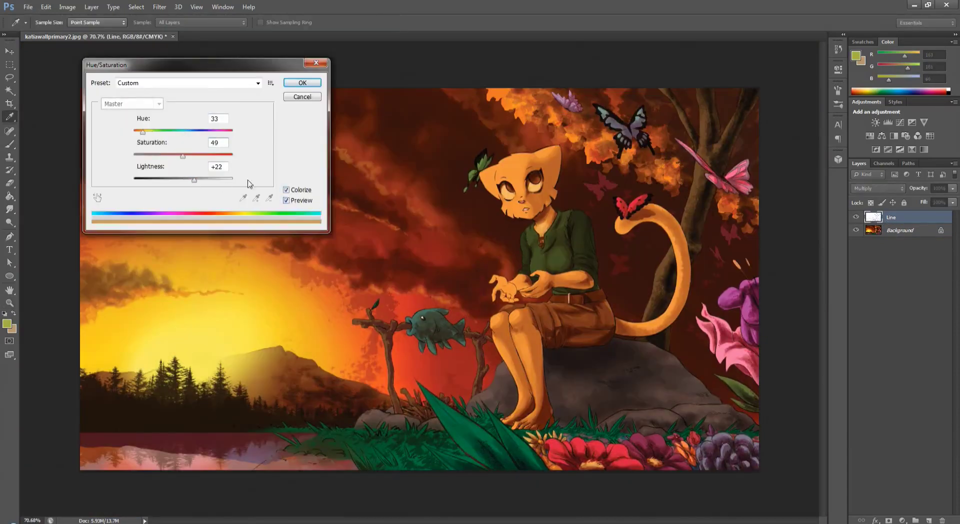
{"action": "key", "text": "Escape"}
{"action": "key", "text": "e"}
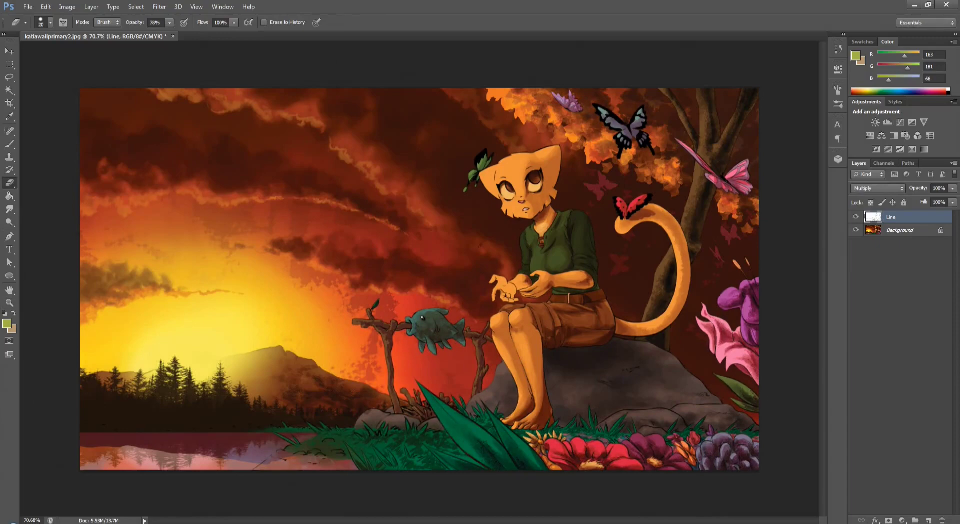
{"action": "key", "text": "b"}
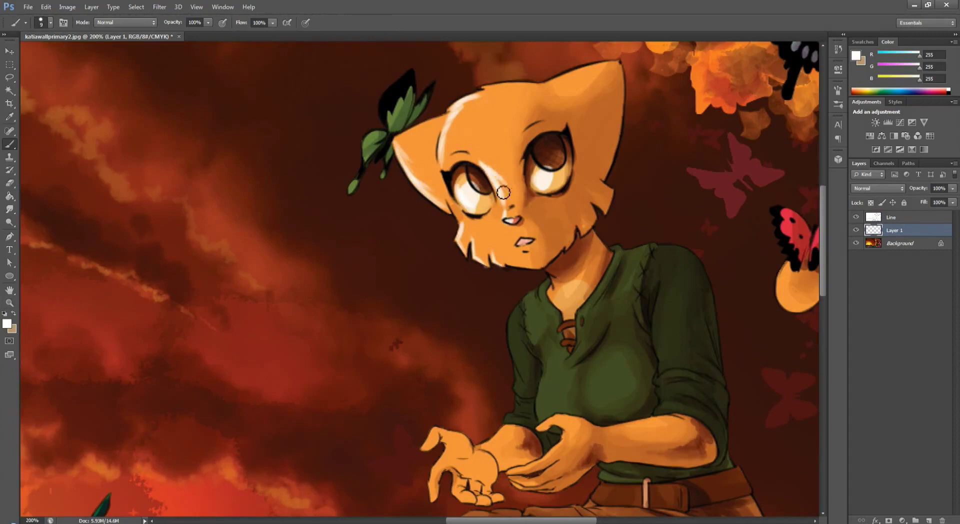
Set Layer 1 to Overlay and zoom in on the cat-girl's face and figure
{"action": "key", "text": "z"}
{"action": "left_click_drag", "start_coordinate": [531, 210], "coordinate": [511, 207]}
{"action": "key", "text": "alt+shift+o"}
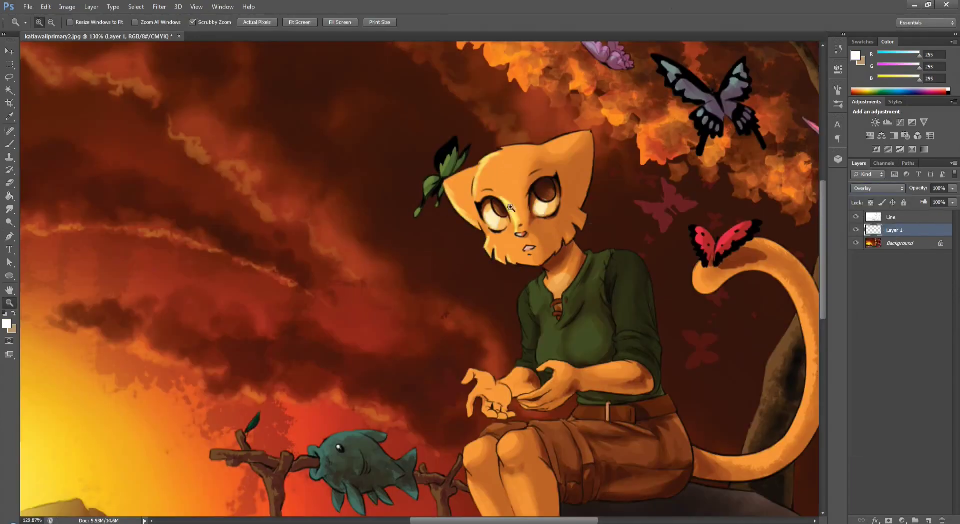
{"action": "left_click", "coordinate": [526, 183]}
{"action": "key", "text": "e"}
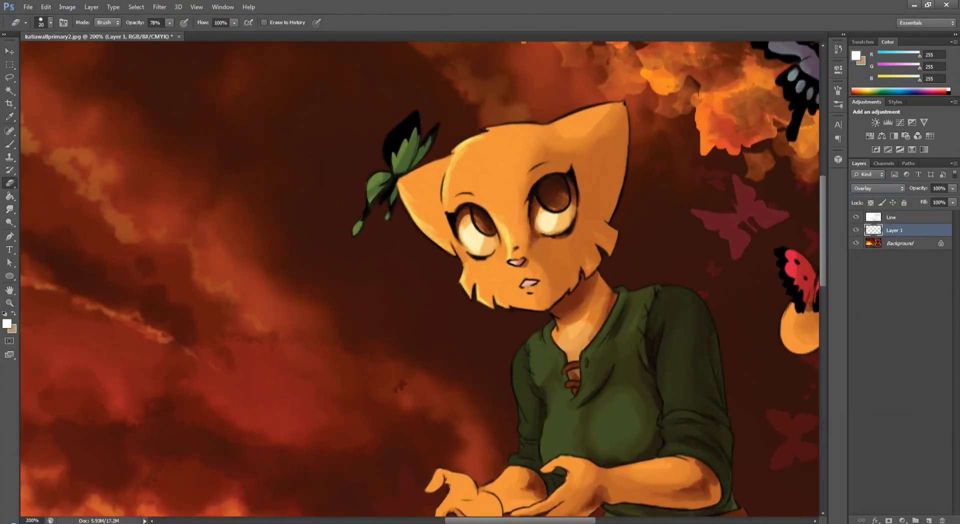
{"action": "key", "text": "b"}
{"action": "scroll", "coordinate": [371, 207], "scroll_direction": "up", "scroll_amount": 1}
{"action": "scroll", "coordinate": [398, 190], "scroll_direction": "down", "scroll_amount": 5}
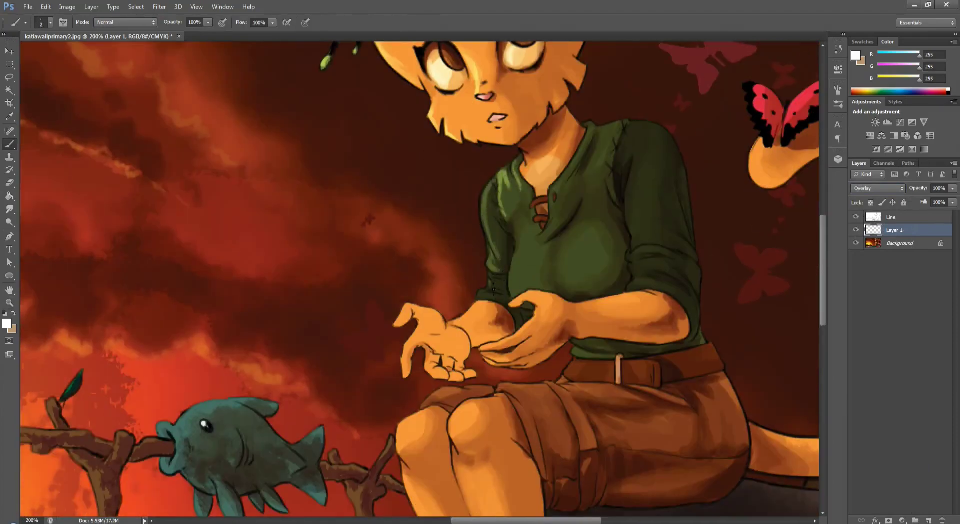
Paint pale highlight strokes across the shirt chest, hands and knees with a fine brush
{"action": "mouse_move", "coordinate": [519, 271]}
{"action": "left_mouse_down"}
{"action": "mouse_move", "coordinate": [552, 228]}
{"action": "mouse_move", "coordinate": [582, 257]}
{"action": "left_mouse_up"}
{"action": "key", "text": "bracketleft"}
{"action": "key", "text": "bracketleft"}
{"action": "key", "text": "bracketleft"}
{"action": "key", "text": "bracketleft"}
{"action": "key", "text": "bracketleft"}
{"action": "key", "text": "bracketleft"}
{"action": "key", "text": "bracketleft"}
{"action": "key", "text": "bracketleft"}
{"action": "key", "text": "bracketleft"}
{"action": "key", "text": "bracketleft"}
{"action": "key", "text": "bracketleft"}
{"action": "scroll", "coordinate": [433, 259], "scroll_direction": "down", "scroll_amount": 2}
{"action": "key", "text": "bracketright"}
{"action": "key", "text": "bracketright"}
{"action": "key", "text": "bracketright"}
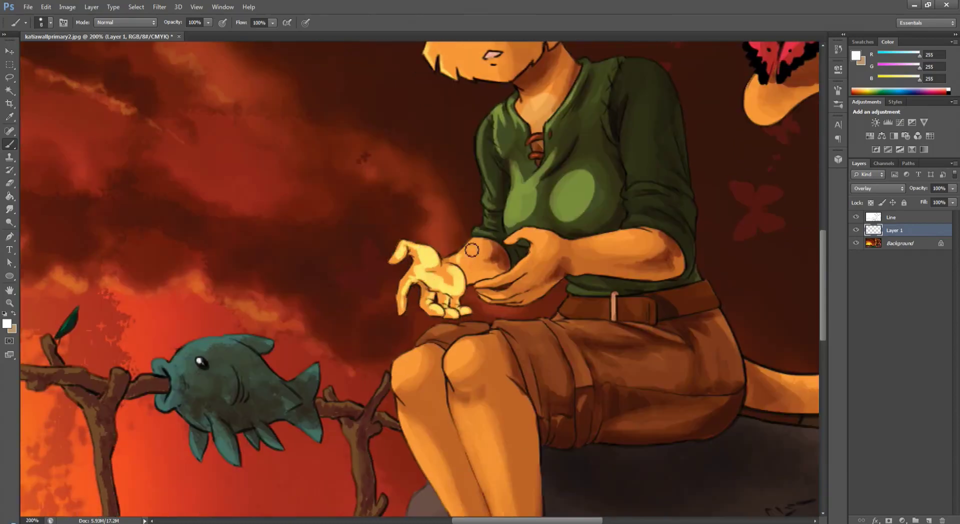
{"action": "scroll", "coordinate": [499, 284], "scroll_direction": "down", "scroll_amount": 3}
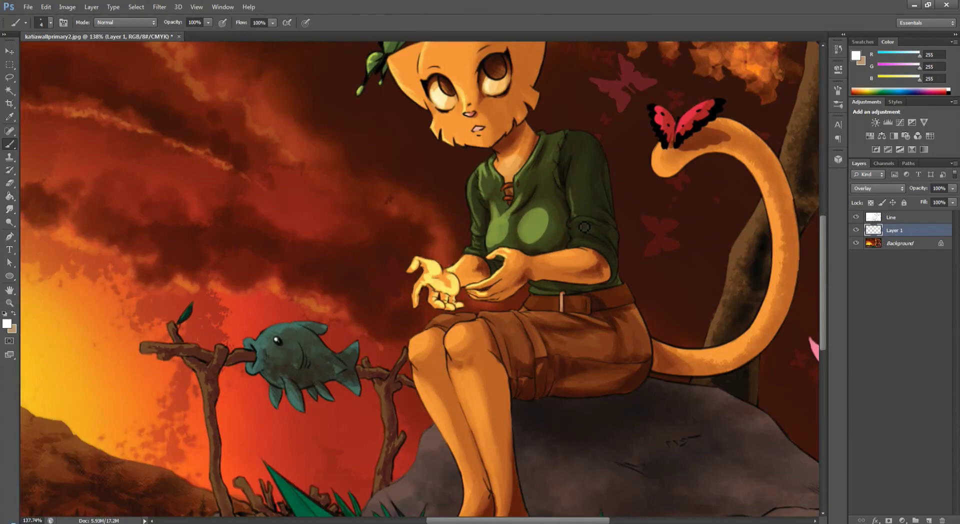
{"action": "scroll", "coordinate": [566, 140], "scroll_direction": "down", "scroll_amount": 3}
{"action": "scroll", "coordinate": [632, 216], "scroll_direction": "left", "scroll_amount": 2}
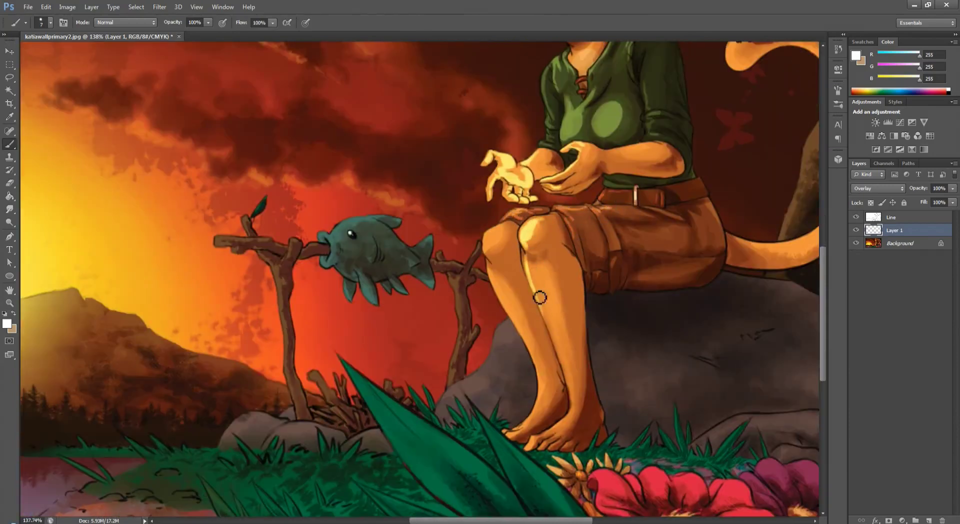
{"action": "scroll", "coordinate": [515, 290], "scroll_direction": "down", "scroll_amount": 3}
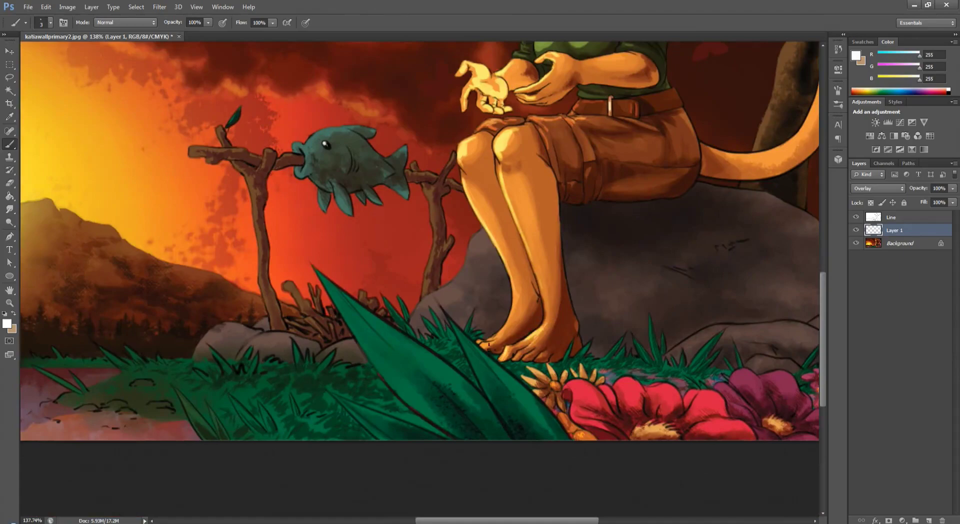
{"action": "scroll", "coordinate": [601, 250], "scroll_direction": "down", "scroll_amount": 3}
{"action": "scroll", "coordinate": [600, 225], "scroll_direction": "up", "scroll_amount": 4}
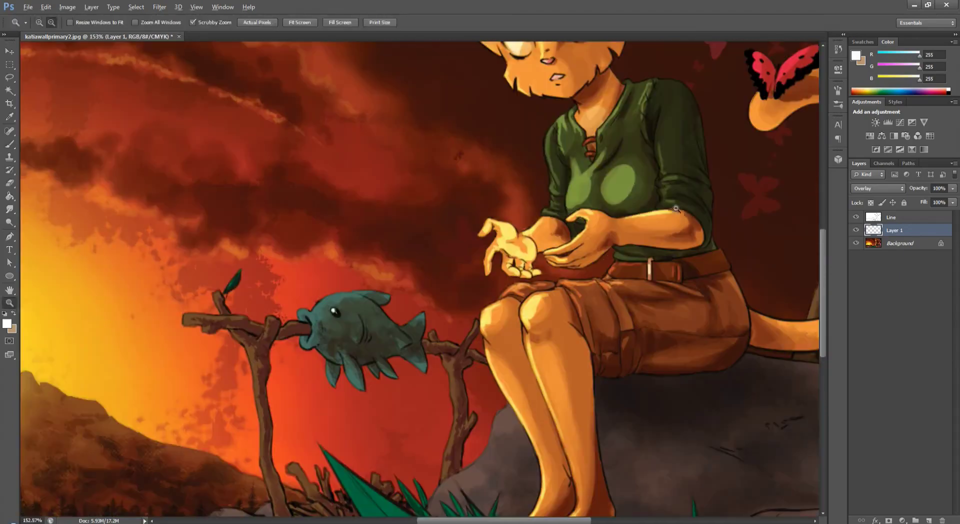
Tidy the highlight strokes with a smaller eraser
{"action": "key", "text": "e"}
{"action": "key", "text": "bracketleft"}
{"action": "scroll", "coordinate": [421, 159], "scroll_direction": "down", "scroll_amount": 3}
{"action": "scroll", "coordinate": [421, 159], "scroll_direction": "right", "scroll_amount": 2}
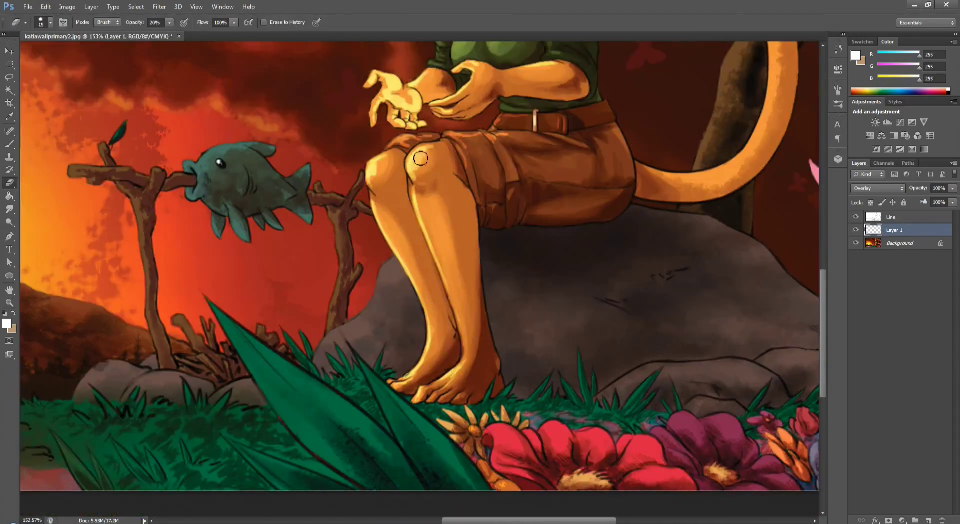
{"action": "scroll", "coordinate": [389, 163], "scroll_direction": "up", "scroll_amount": 5}
{"action": "scroll", "coordinate": [390, 163], "scroll_direction": "right", "scroll_amount": 3}
Try Layer 1 in Color Dodge blending at 29% opacity
{"action": "key", "text": "b"}
{"action": "left_click", "coordinate": [877, 188]}
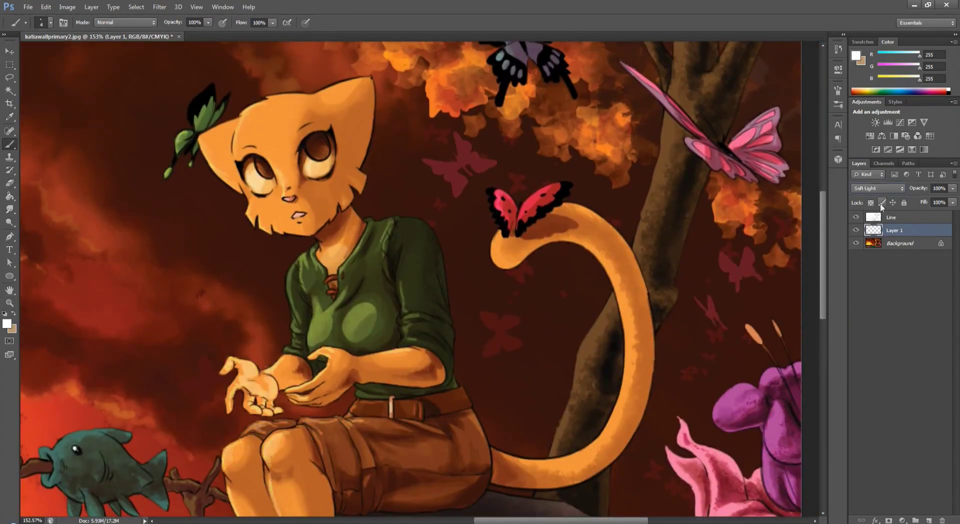
{"action": "left_click", "coordinate": [862, 358]}
{"action": "left_click", "coordinate": [878, 189]}
{"action": "left_click", "coordinate": [865, 287]}
{"action": "mouse_move", "coordinate": [953, 188]}
{"action": "left_mouse_down"}
{"action": "mouse_move", "coordinate": [915, 199]}
{"action": "mouse_move", "coordinate": [940, 199]}
{"action": "mouse_move", "coordinate": [884, 202]}
{"action": "mouse_move", "coordinate": [928, 199]}
{"action": "left_mouse_up"}
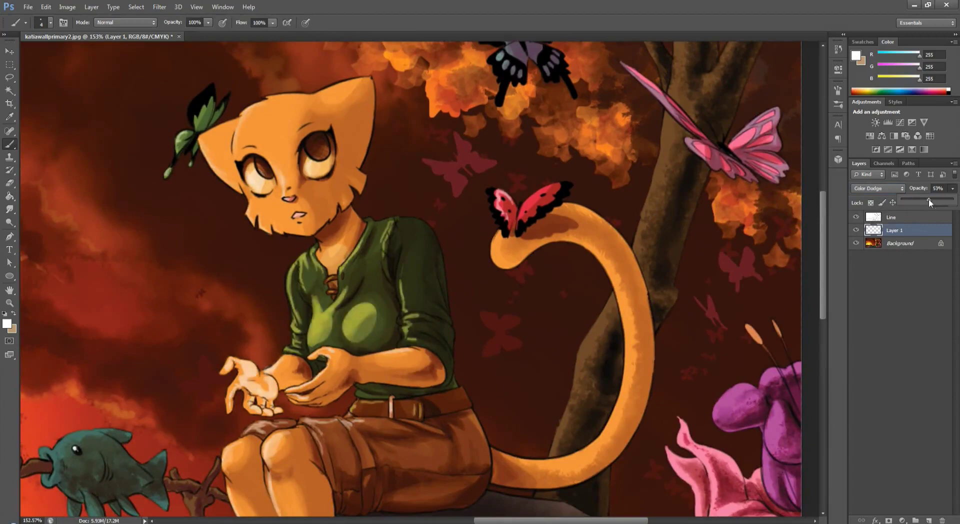
Return Layer 1 to Overlay blending at 72% opacity
{"action": "key", "text": "z"}
{"action": "left_click_drag", "start_coordinate": [650, 309], "coordinate": [611, 309]}
{"action": "left_click", "coordinate": [877, 188]}
{"action": "left_click", "coordinate": [866, 319]}
{"action": "left_click_drag", "start_coordinate": [953, 188], "coordinate": [932, 199]}
Zoom in on the top of the image and load the Basic Brushes set
{"action": "left_click_drag", "start_coordinate": [630, 237], "coordinate": [745, 237]}
{"action": "key", "text": "b"}
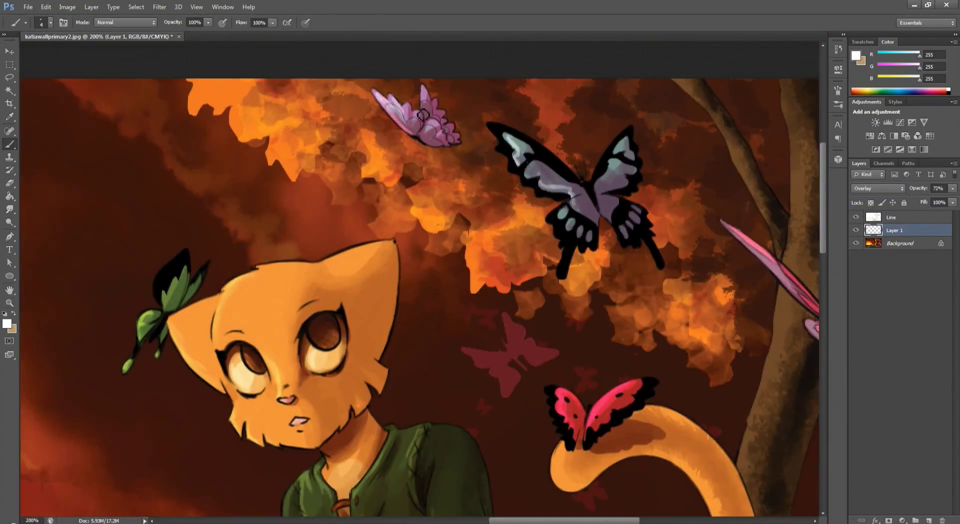
{"action": "left_click", "coordinate": [423, 115], "text": "alt"}
{"action": "scroll", "coordinate": [589, 295], "scroll_direction": "down", "scroll_amount": 3}
{"action": "scroll", "coordinate": [590, 295], "scroll_direction": "right", "scroll_amount": 3}
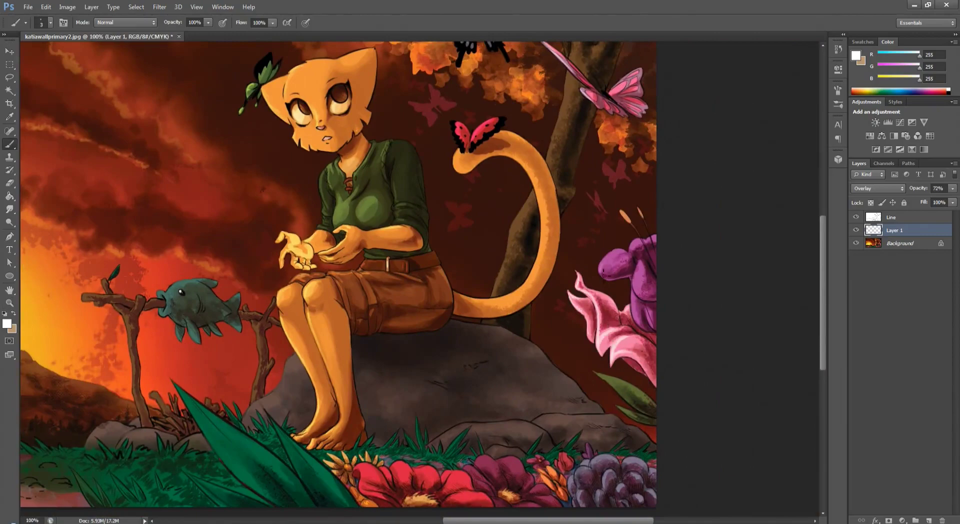
{"action": "key", "text": "ctrl+plus"}
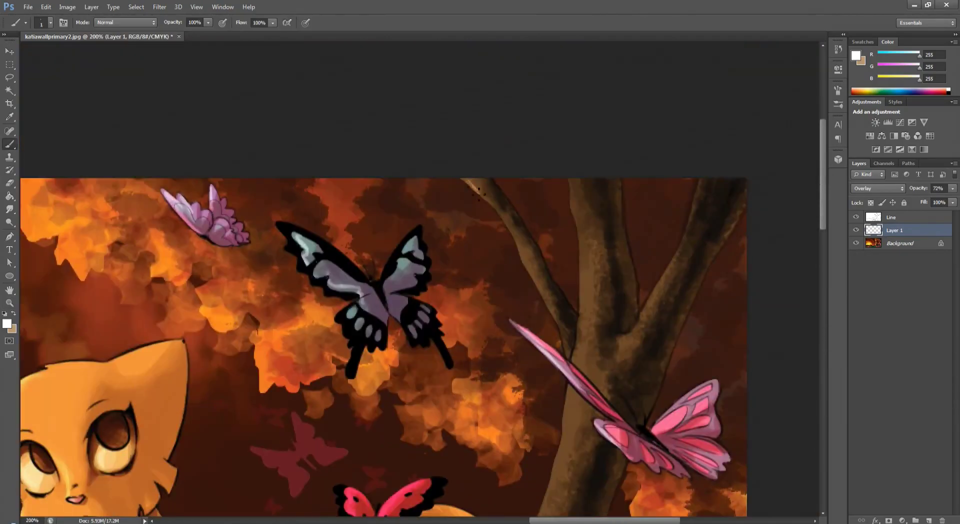
{"action": "left_click", "coordinate": [45, 22]}
{"action": "left_click", "coordinate": [163, 40]}
{"action": "left_click", "coordinate": [202, 226]}
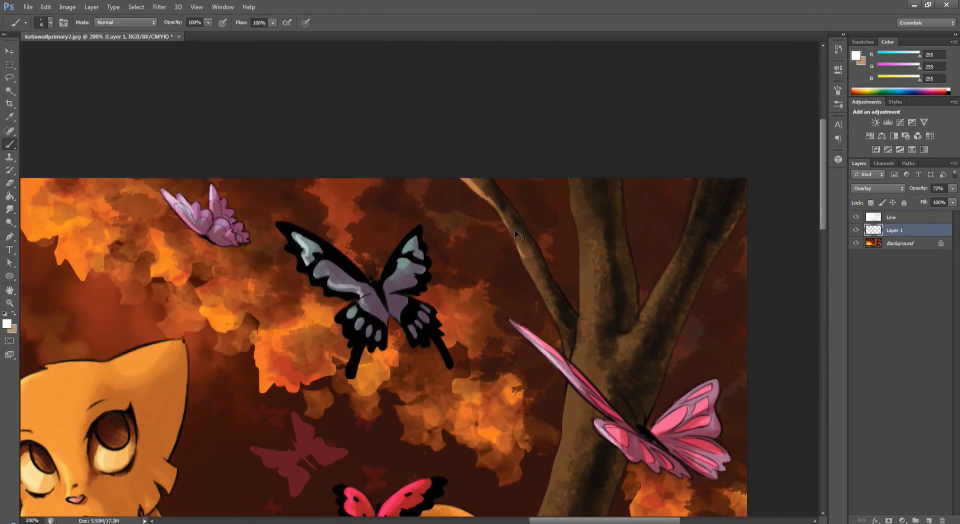
Pan over the tree, tail, shirt and legs, then zoom out to 100%
{"action": "scroll", "coordinate": [517, 235], "scroll_direction": "down", "scroll_amount": 2}
{"action": "scroll", "coordinate": [518, 235], "scroll_direction": "right", "scroll_amount": 1}
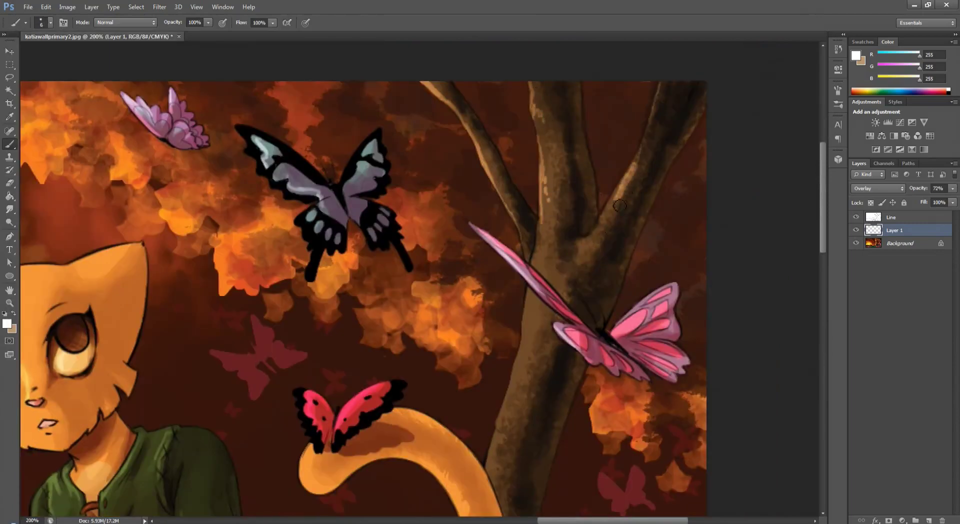
{"action": "left_click_drag", "start_coordinate": [537, 294], "coordinate": [555, 98]}
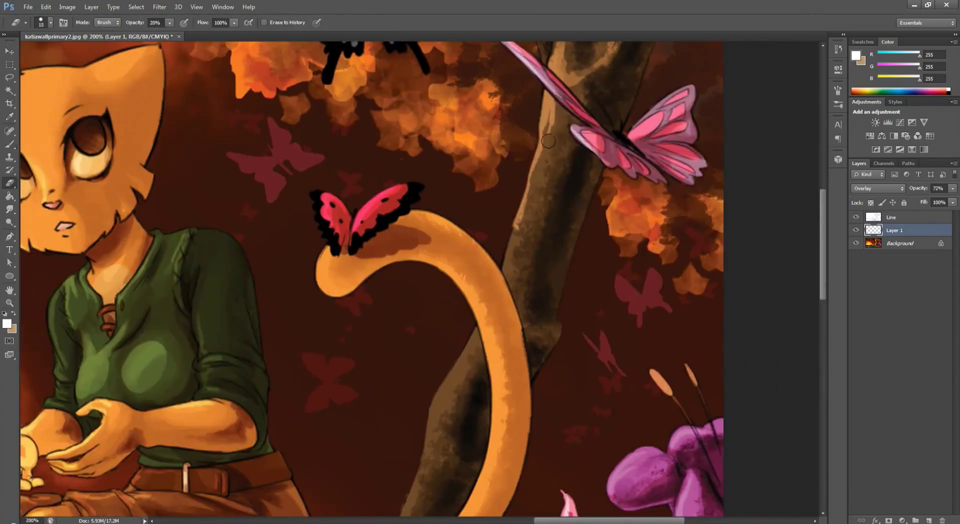
{"action": "left_click_drag", "start_coordinate": [474, 328], "coordinate": [539, 219]}
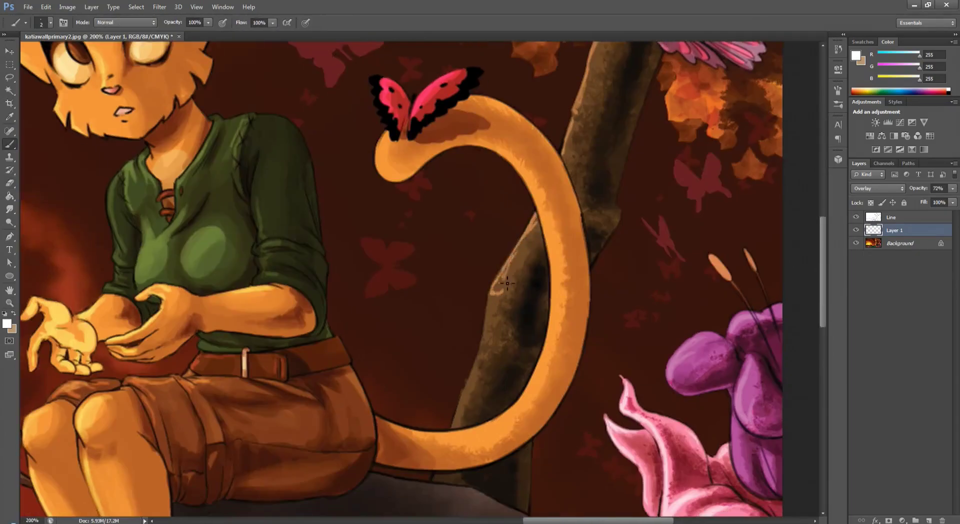
{"action": "left_click_drag", "start_coordinate": [507, 283], "coordinate": [519, 262]}
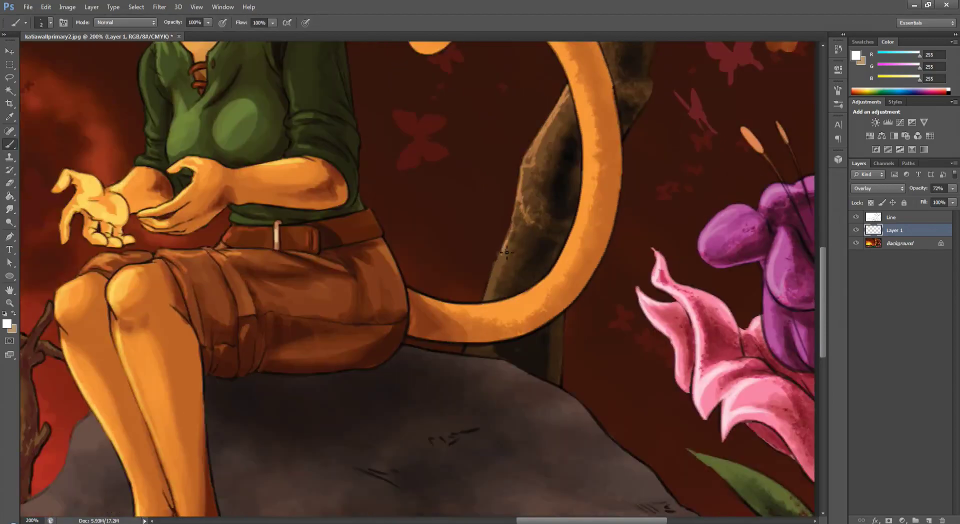
{"action": "key", "text": "ctrl+minus"}
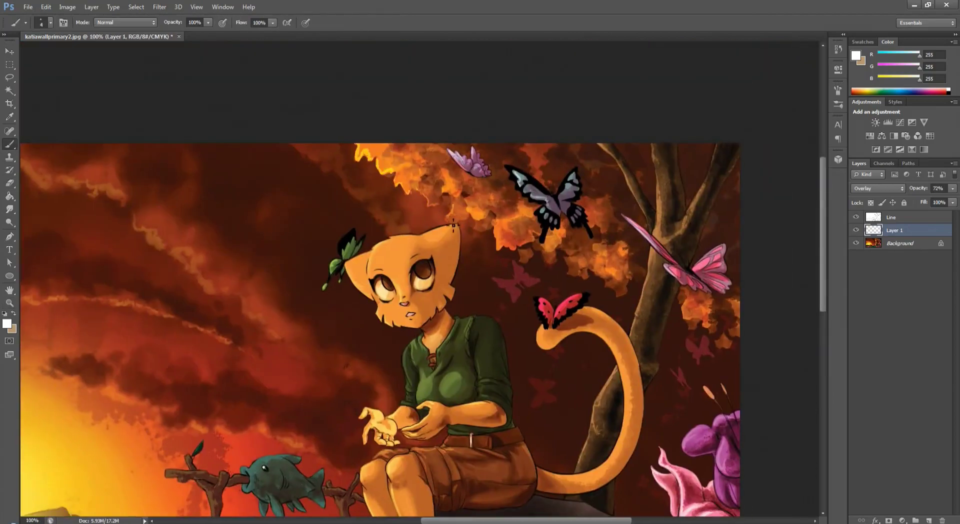
{"action": "scroll", "coordinate": [453, 225], "scroll_direction": "down", "scroll_amount": 5}
{"action": "scroll", "coordinate": [543, 286], "scroll_direction": "left", "scroll_amount": 3}
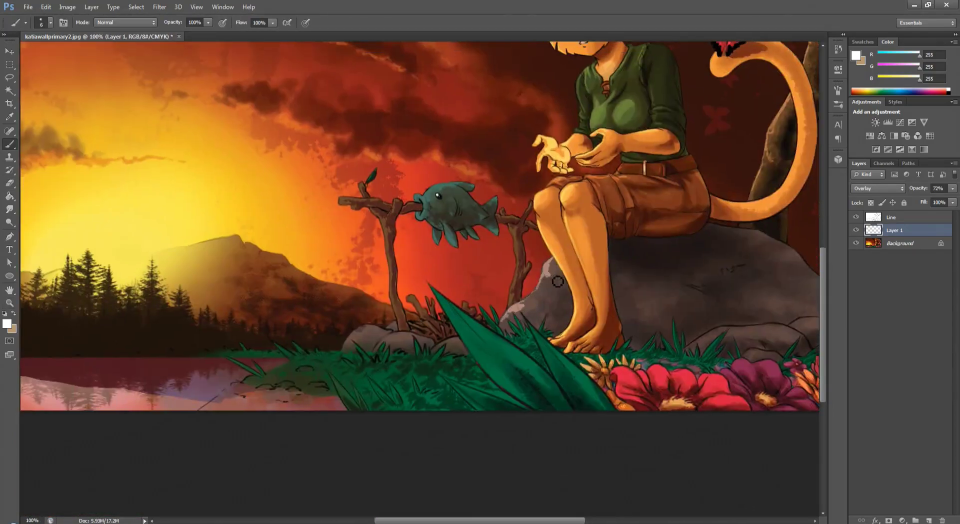
Touch up small highlight details, alternating between Brush and Eraser
{"action": "key", "text": "e"}
{"action": "key", "text": "b"}
{"action": "scroll", "coordinate": [413, 273], "scroll_direction": "down", "scroll_amount": 1}
{"action": "scroll", "coordinate": [413, 274], "scroll_direction": "right", "scroll_amount": 1}
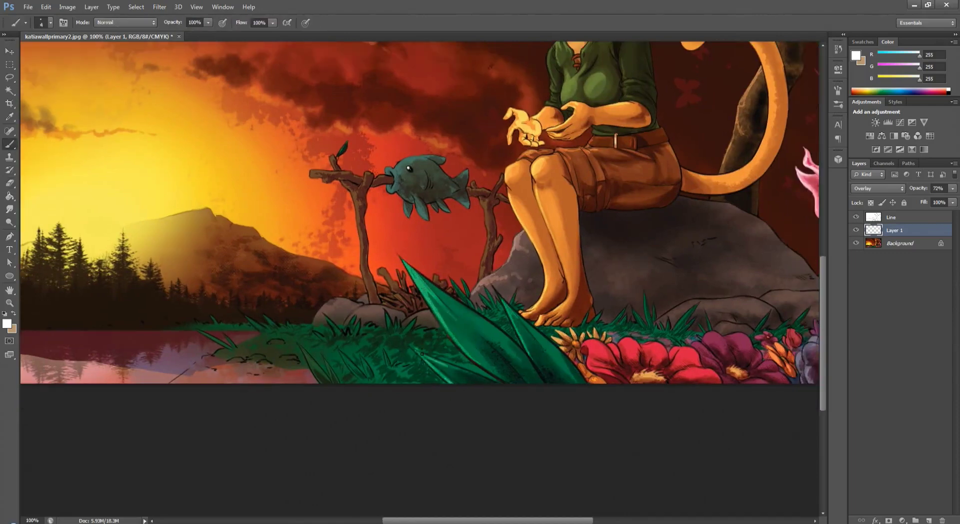
{"action": "key", "text": "e"}
{"action": "scroll", "coordinate": [419, 281], "scroll_direction": "down", "scroll_amount": 1}
{"action": "scroll", "coordinate": [420, 281], "scroll_direction": "right", "scroll_amount": 4}
{"action": "key", "text": "b"}
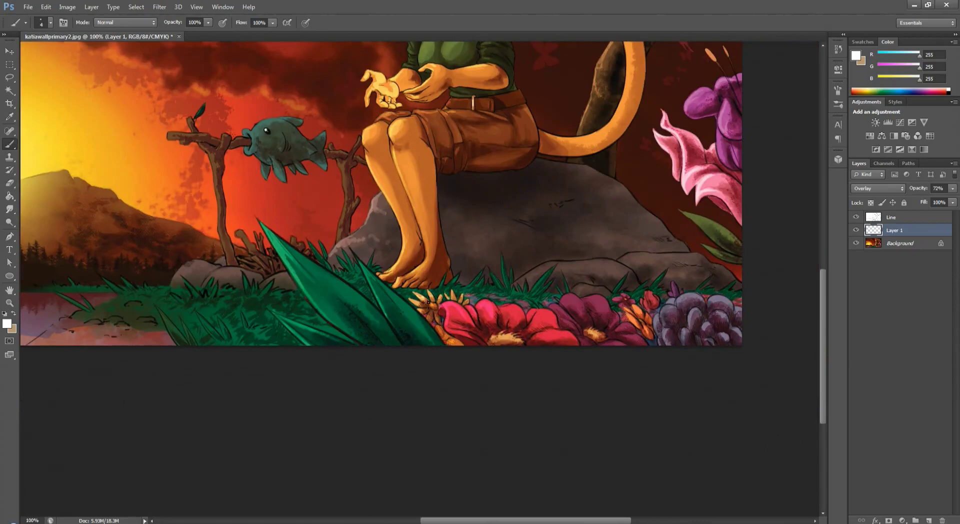
{"action": "scroll", "coordinate": [625, 322], "scroll_direction": "right", "scroll_amount": 4}
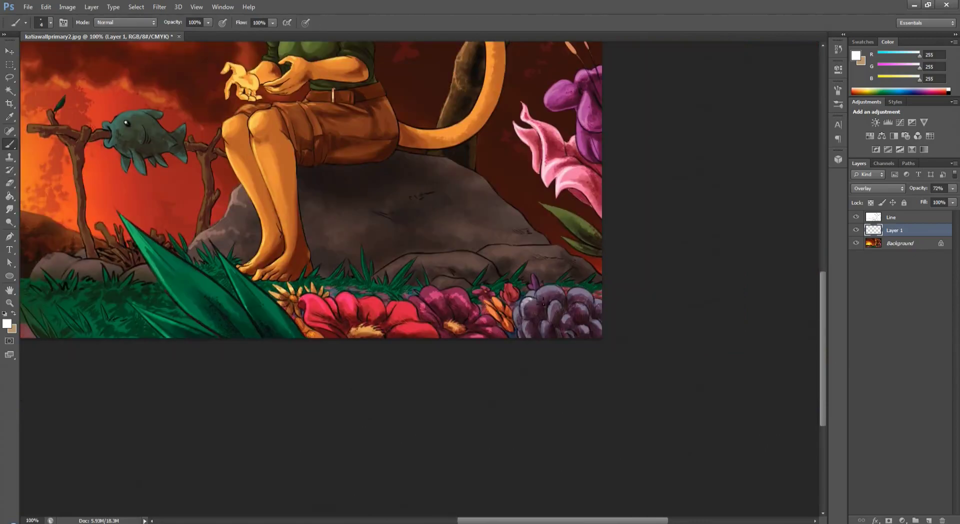
Drop the lasso selection and paint a light stroke along the rock's left edge
{"action": "key", "text": "z"}
{"action": "mouse_move", "coordinate": [578, 293]}
{"action": "left_mouse_down"}
{"action": "mouse_move", "coordinate": [523, 303]}
{"action": "mouse_move", "coordinate": [388, 395]}
{"action": "left_mouse_up"}
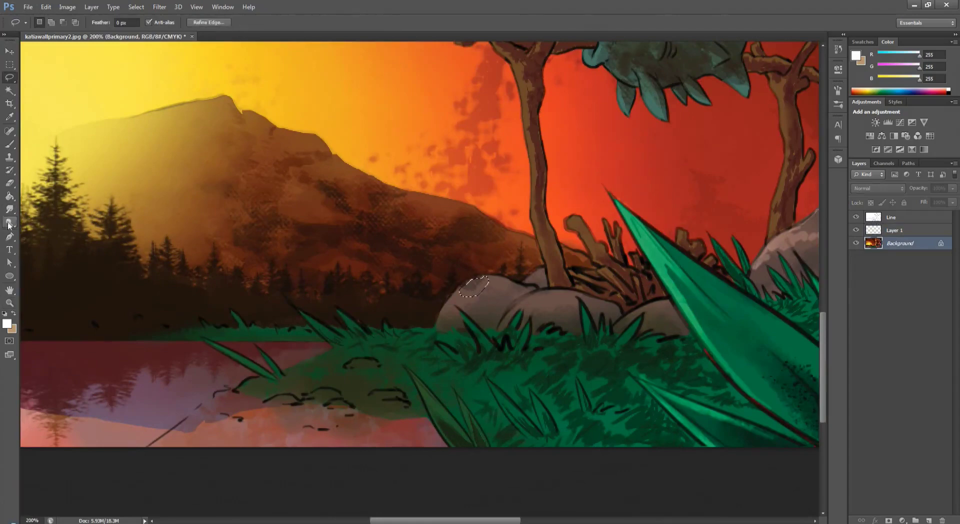
{"action": "key", "text": "b"}
{"action": "key", "text": "ctrl+d"}
{"action": "key", "text": "alt+bracketright"}
{"action": "left_click_drag", "start_coordinate": [441, 328], "coordinate": [465, 289]}
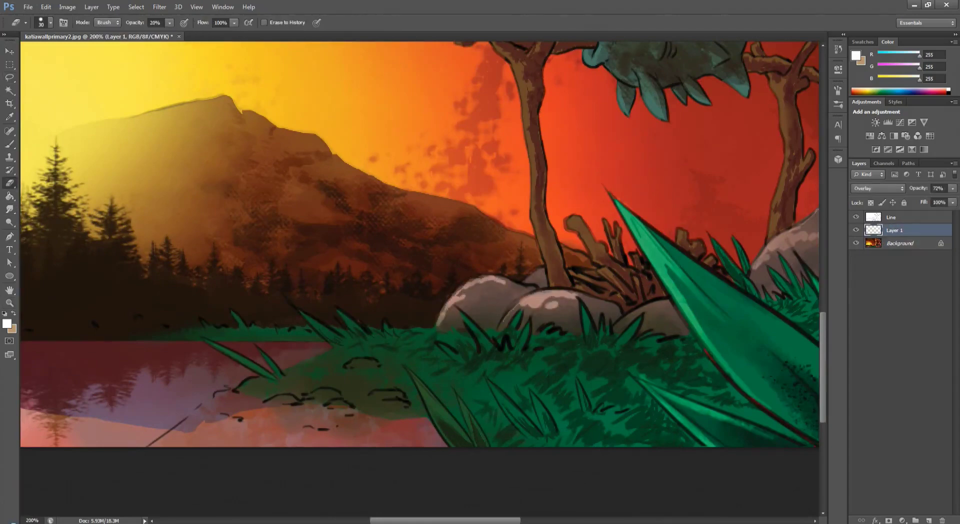
{"action": "left_click_drag", "start_coordinate": [520, 79], "coordinate": [465, 179]}
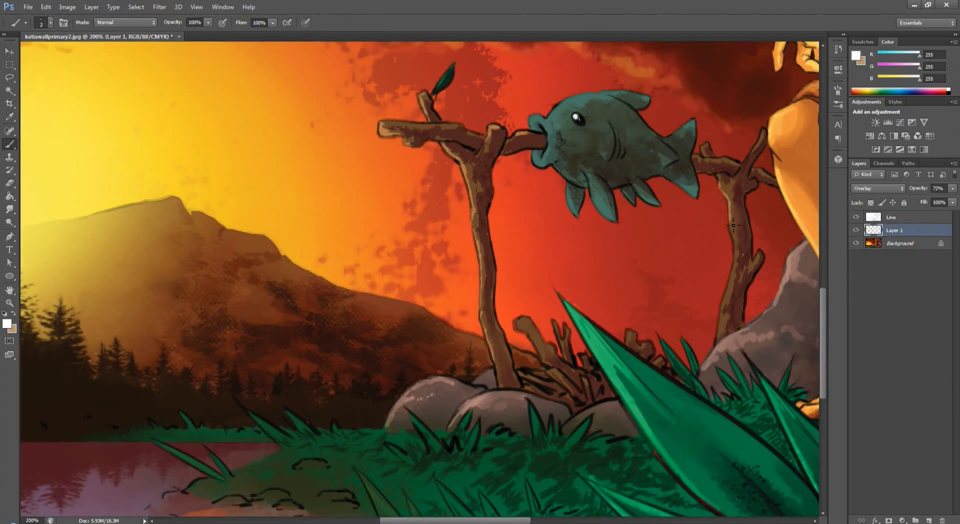
{"action": "left_click_drag", "start_coordinate": [736, 167], "coordinate": [812, 56]}
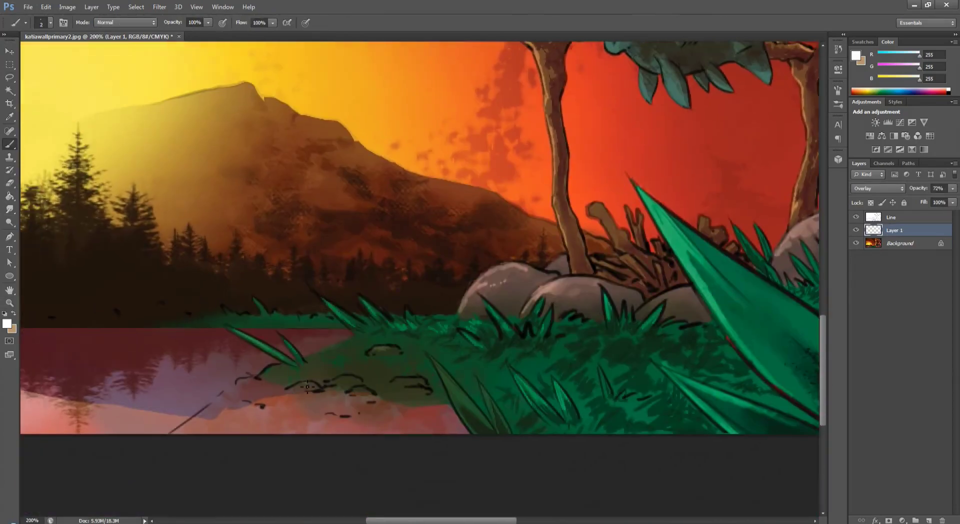
{"action": "left_click_drag", "start_coordinate": [422, 353], "coordinate": [359, 136]}
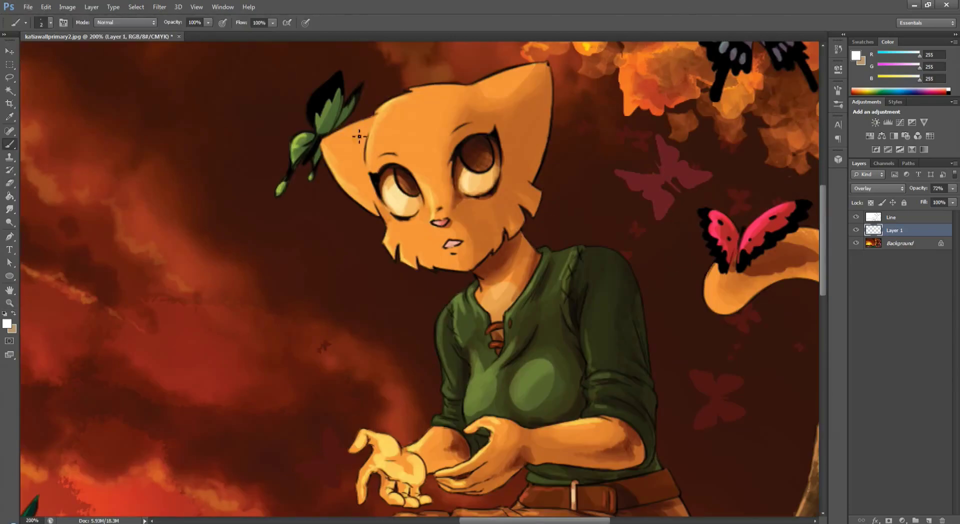
On new Layer 2, paint parallel white horizontal reflection lines across the lake
{"action": "key", "text": "ctrl+shift+alt+n"}
{"action": "key", "text": "bracketleft"}
{"action": "key", "text": "bracketleft"}
{"action": "key", "text": "bracketleft"}
{"action": "key", "text": "bracketleft"}
{"action": "key", "text": "ctrl+0"}
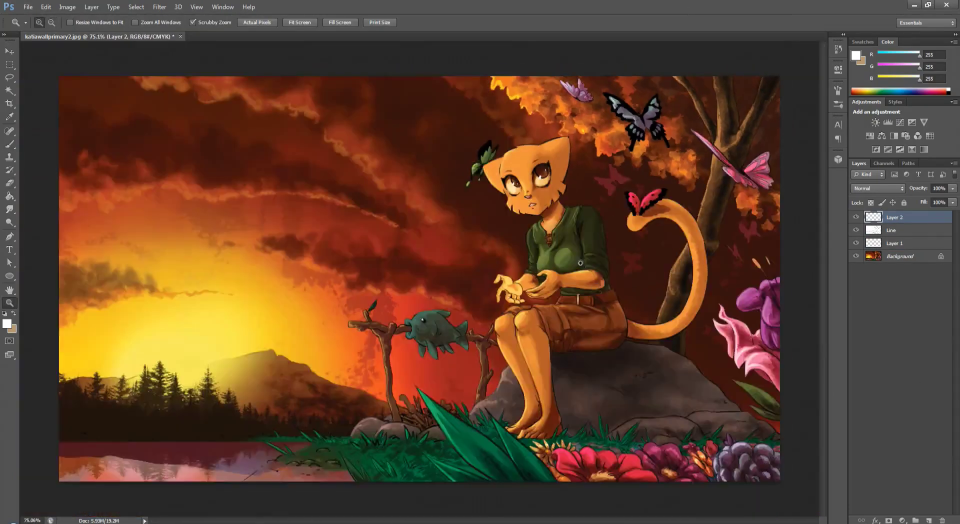
{"action": "left_click_drag", "start_coordinate": [125, 451], "coordinate": [263, 450]}
{"action": "left_click_drag", "start_coordinate": [195, 430], "coordinate": [250, 418]}
{"action": "left_click", "coordinate": [25, 23]}
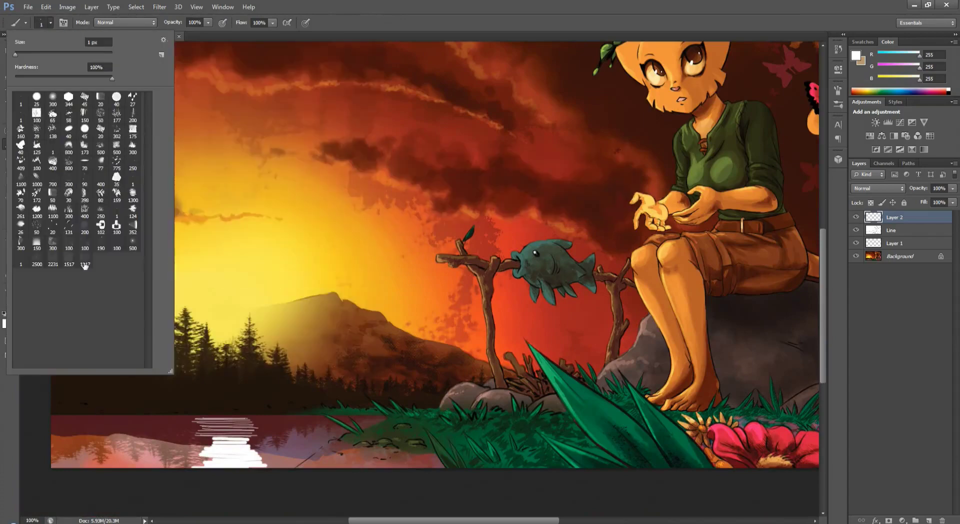
{"action": "double_click", "coordinate": [37, 180]}
{"action": "left_click_drag", "start_coordinate": [95, 440], "coordinate": [344, 441]}
Erase the ends of the top lines and smudge the reflection into a glow
{"action": "key", "text": "e"}
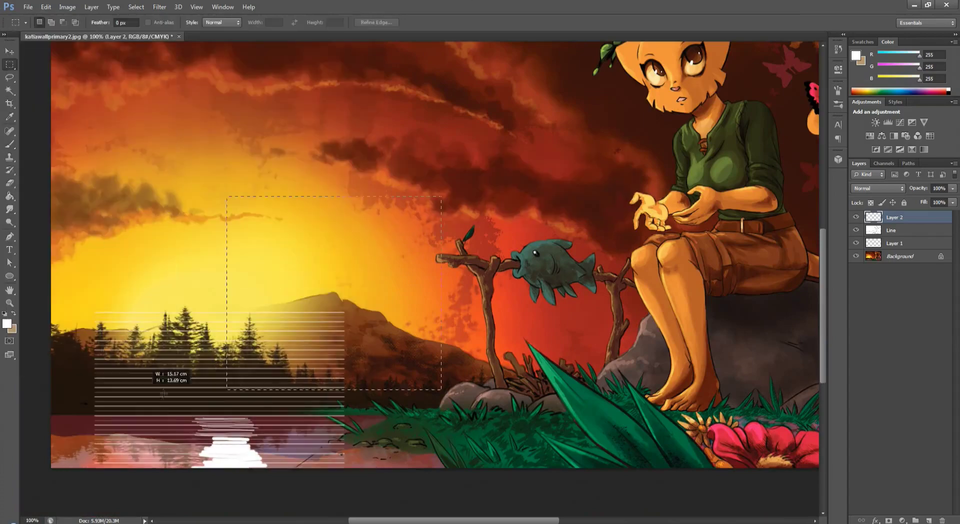
{"action": "left_click_drag", "start_coordinate": [123, 421], "coordinate": [156, 420]}
{"action": "left_click_drag", "start_coordinate": [345, 420], "coordinate": [264, 420]}
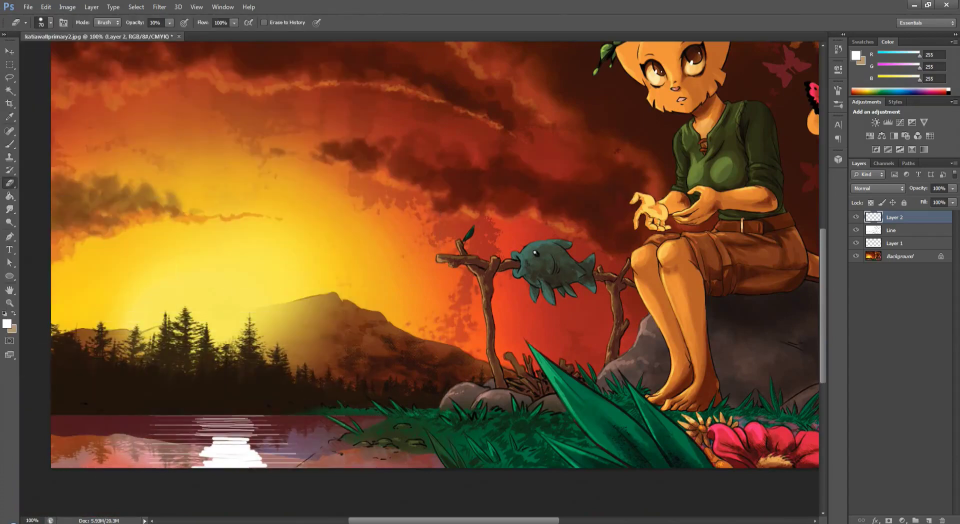
{"action": "key", "text": "r"}
{"action": "mouse_move", "coordinate": [255, 460]}
{"action": "left_mouse_down"}
{"action": "mouse_move", "coordinate": [225, 443]}
{"action": "mouse_move", "coordinate": [265, 430]}
{"action": "left_mouse_up"}
{"action": "left_click_drag", "start_coordinate": [210, 450], "coordinate": [247, 429]}
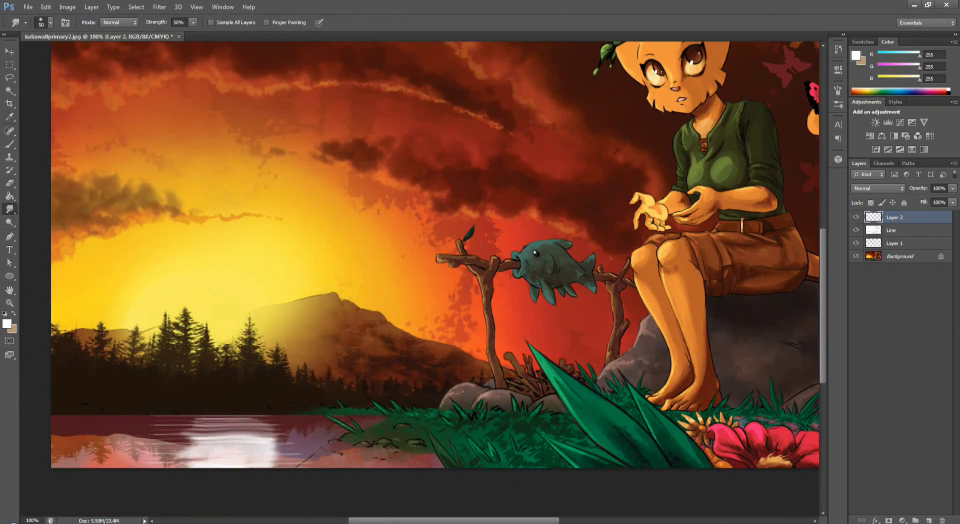
Add Layer 3 in Overlay and paint over the lake reflection to brighten it
{"action": "key", "text": "l"}
{"action": "key", "text": "ctrl+shift+alt+n"}
{"action": "key", "text": "shift+alt+o"}
{"action": "key", "text": "b"}
{"action": "left_click_drag", "start_coordinate": [150, 450], "coordinate": [300, 440]}
{"action": "left_click_drag", "start_coordinate": [215, 450], "coordinate": [279, 440]}
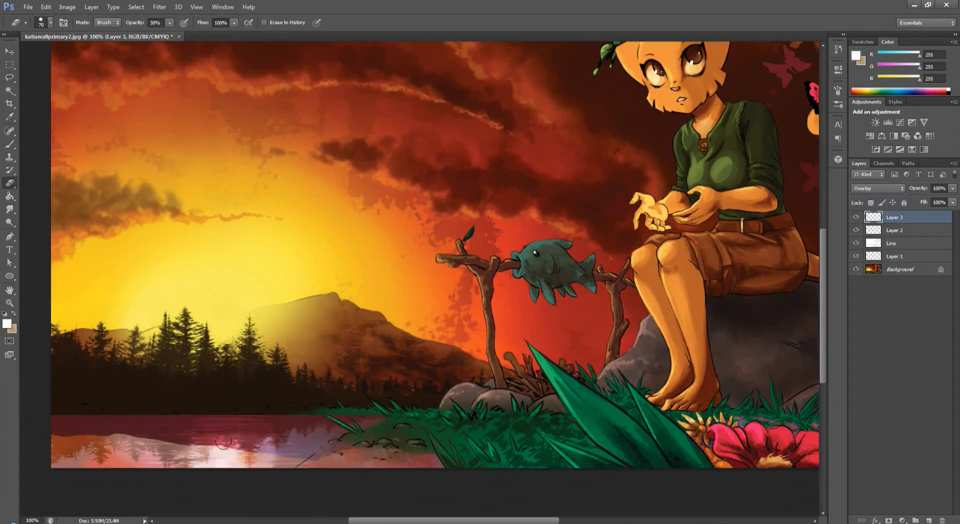
{"action": "mouse_move", "coordinate": [147, 445]}
{"action": "left_mouse_down"}
{"action": "mouse_move", "coordinate": [232, 450]}
{"action": "mouse_move", "coordinate": [224, 445]}
{"action": "left_mouse_up"}
{"action": "left_click", "coordinate": [51, 23]}
{"action": "double_click", "coordinate": [69, 169]}
{"action": "left_click_drag", "start_coordinate": [150, 450], "coordinate": [250, 431]}
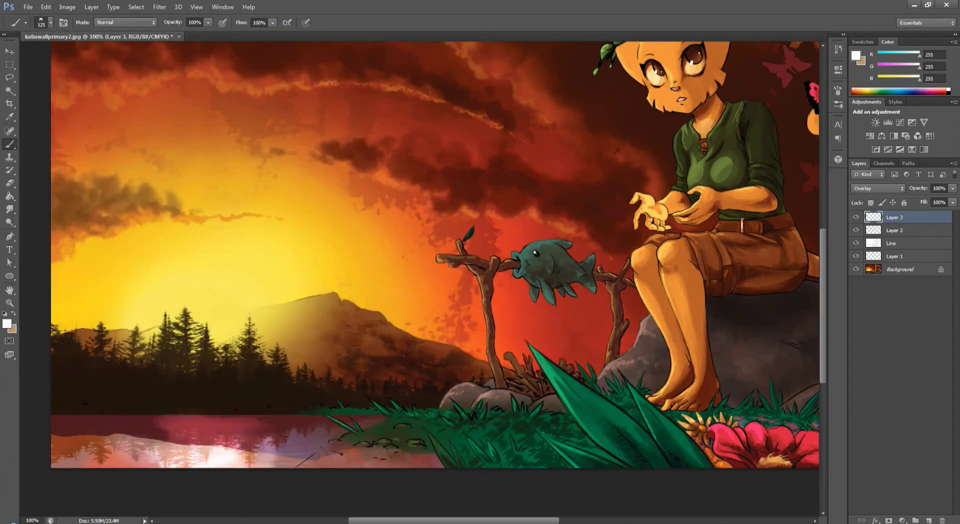
{"action": "mouse_move", "coordinate": [105, 450]}
{"action": "left_mouse_down"}
{"action": "mouse_move", "coordinate": [300, 440]}
{"action": "mouse_move", "coordinate": [175, 416]}
{"action": "left_mouse_up"}
Erase part of the bright lake reflection and fit the whole image in view
{"action": "key", "text": "m"}
{"action": "left_click_drag", "start_coordinate": [78, 302], "coordinate": [278, 415]}
{"action": "key", "text": "ctrl+d"}
{"action": "key", "text": "e"}
{"action": "left_click_drag", "start_coordinate": [125, 440], "coordinate": [300, 446]}
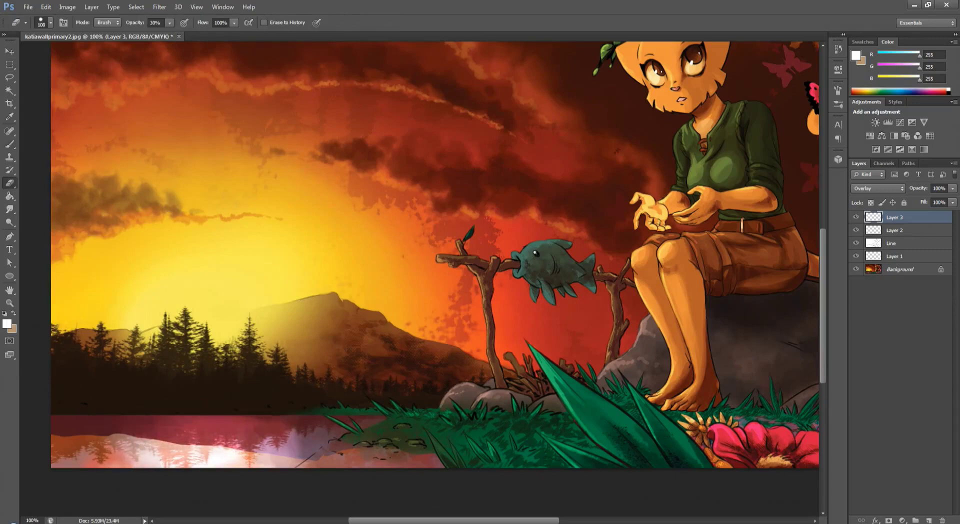
{"action": "key", "text": "z"}
{"action": "key", "text": "ctrl+0"}
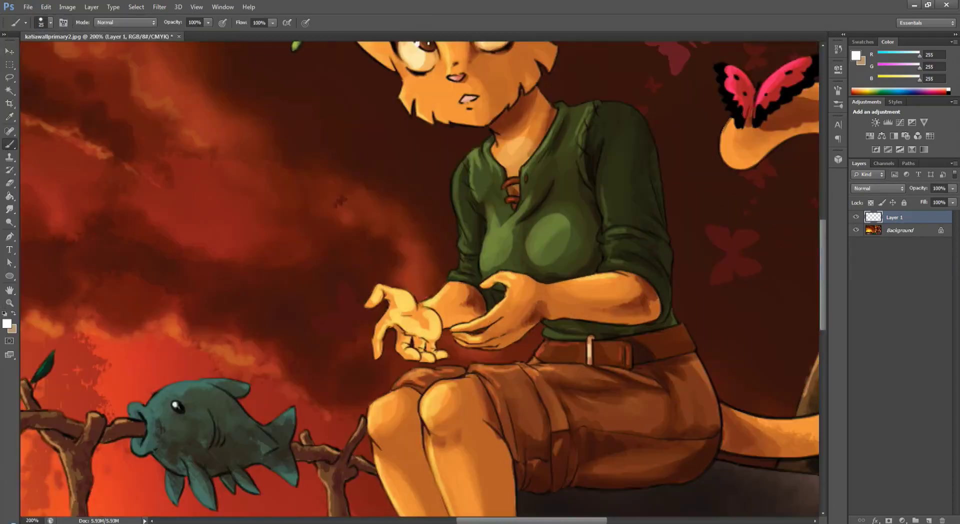
Undo the thin stroke and save the painting as a PSD file
{"action": "key", "text": "ctrl+z"}
{"action": "key", "text": "bracketright"}
{"action": "key", "text": "bracketright"}
{"action": "key", "text": "bracketright"}
{"action": "key", "text": "bracketright"}
{"action": "key", "text": "bracketright"}
{"action": "key", "text": "bracketright"}
{"action": "key", "text": "bracketright"}
{"action": "key", "text": "bracketright"}
{"action": "key", "text": "ctrl+shift+s"}
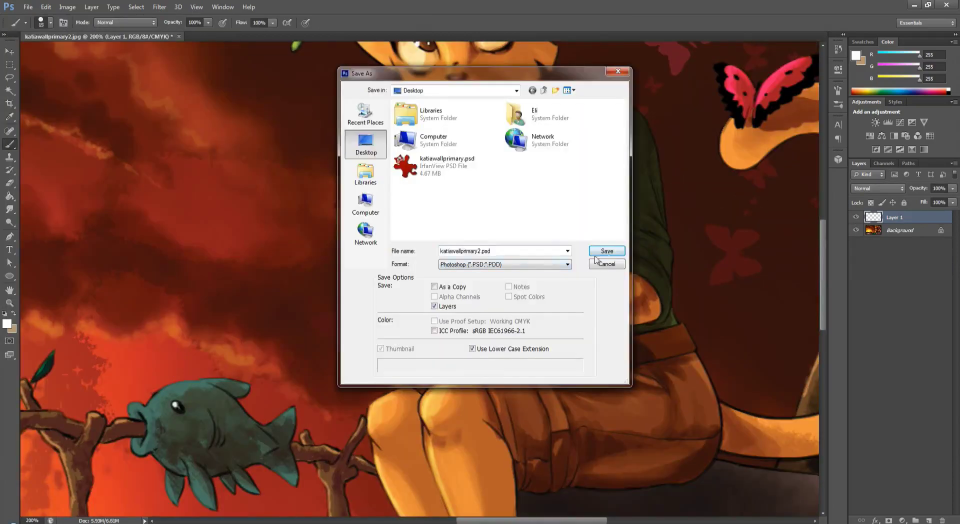
{"action": "key", "text": "Return"}
Paint a Gaussian-blurred white wisp and a large white flame between the hands
{"action": "left_click_drag", "start_coordinate": [456, 219], "coordinate": [453, 313]}
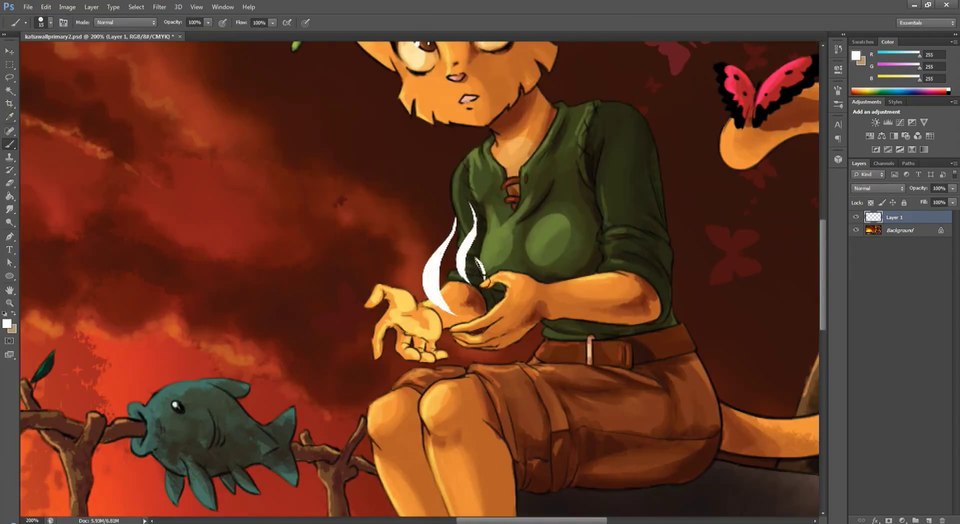
{"action": "left_click", "coordinate": [160, 7]}
{"action": "left_click", "coordinate": [173, 14]}
{"action": "left_click_drag", "start_coordinate": [430, 251], "coordinate": [625, 175]}
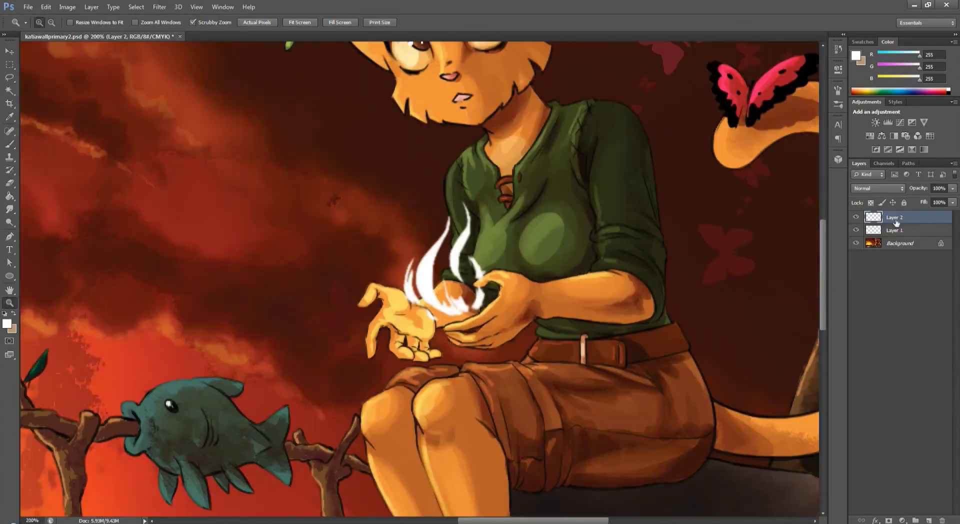
{"action": "mouse_move", "coordinate": [453, 183]}
{"action": "left_mouse_down"}
{"action": "mouse_move", "coordinate": [441, 240]}
{"action": "mouse_move", "coordinate": [410, 280]}
{"action": "mouse_move", "coordinate": [459, 309]}
{"action": "left_mouse_up"}
{"action": "mouse_move", "coordinate": [453, 215]}
{"action": "left_mouse_down"}
{"action": "mouse_move", "coordinate": [440, 300]}
{"action": "mouse_move", "coordinate": [415, 280]}
{"action": "left_mouse_up"}
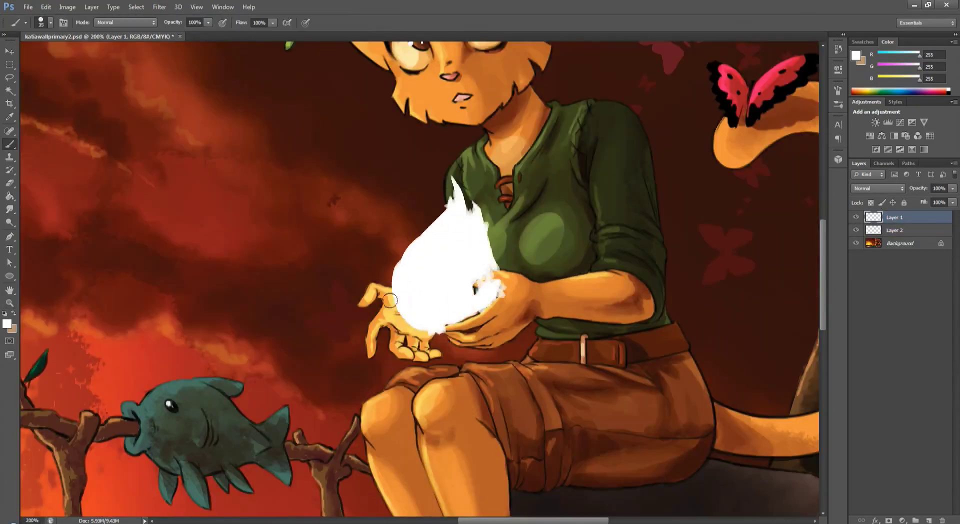
{"action": "key", "text": "ctrl+0"}
Recolour the flame red with Hue/Saturation and add red flame tongues
{"action": "key", "text": "ctrl+u"}
{"action": "mouse_move", "coordinate": [183, 179]}
{"action": "left_mouse_down"}
{"action": "mouse_move", "coordinate": [170, 180]}
{"action": "mouse_move", "coordinate": [183, 179]}
{"action": "left_mouse_up"}
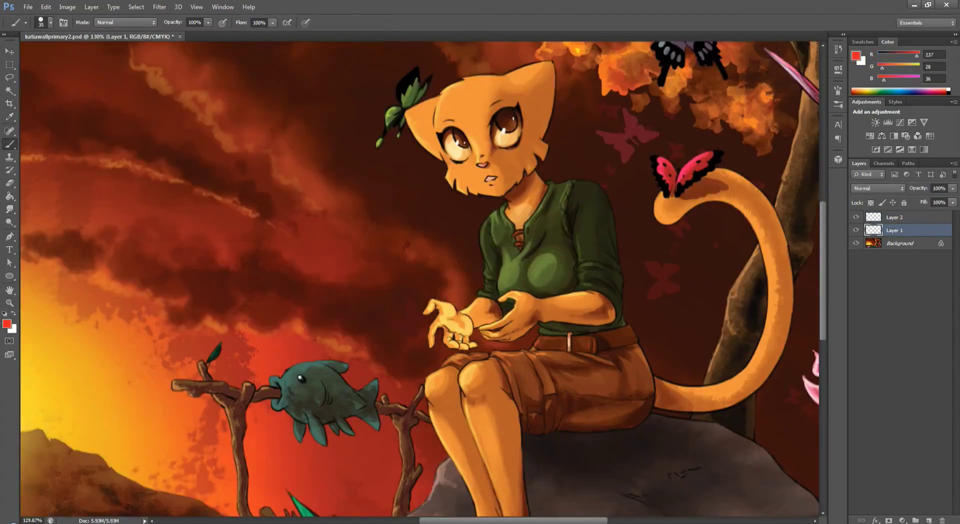
{"action": "left_click_drag", "start_coordinate": [471, 245], "coordinate": [456, 330]}
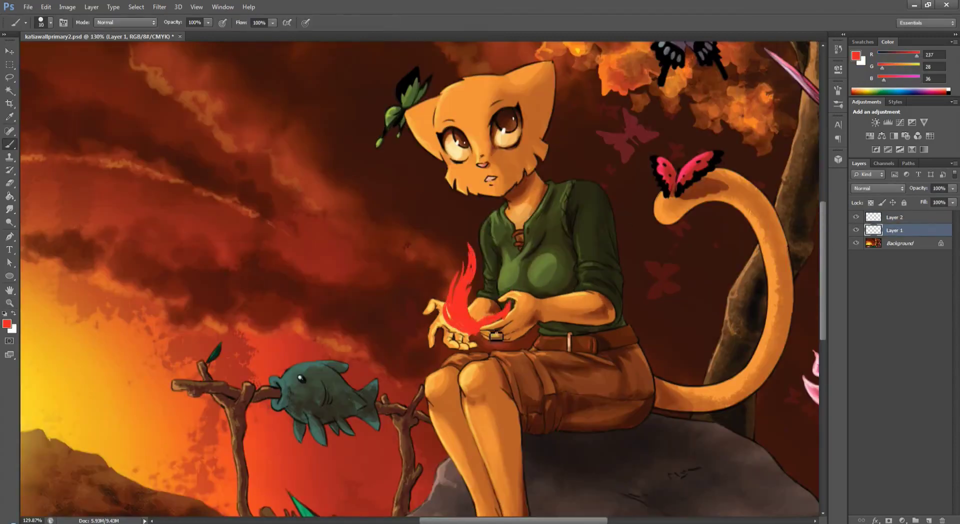
{"action": "key", "text": "bracketright"}
{"action": "key", "text": "bracketright"}
{"action": "left_click_drag", "start_coordinate": [481, 248], "coordinate": [476, 313]}
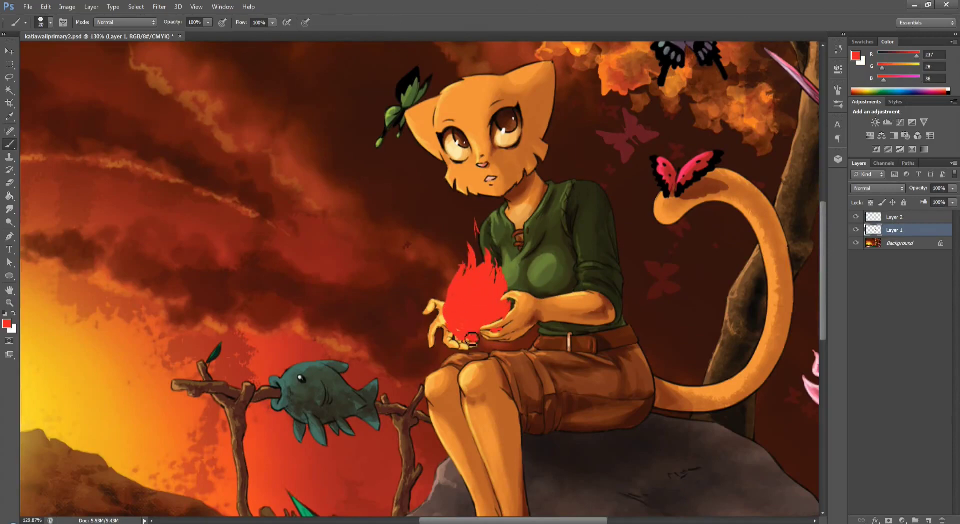
On Layer 2, paint orange strokes inside the red flame
{"action": "left_click", "coordinate": [895, 217]}
{"action": "left_click_drag", "start_coordinate": [883, 69], "coordinate": [896, 71]}
{"action": "left_click_drag", "start_coordinate": [458, 321], "coordinate": [496, 319]}
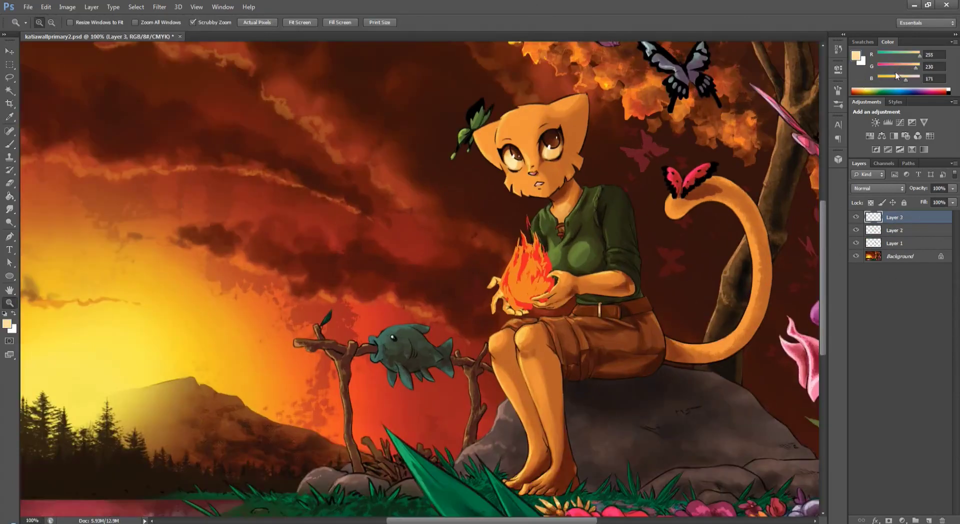
Paint a warmer, brighter yellow into the flame's core with a larger brush
{"action": "left_click_drag", "start_coordinate": [897, 76], "coordinate": [894, 77]}
{"action": "key", "text": "b"}
{"action": "left_click", "coordinate": [41, 22]}
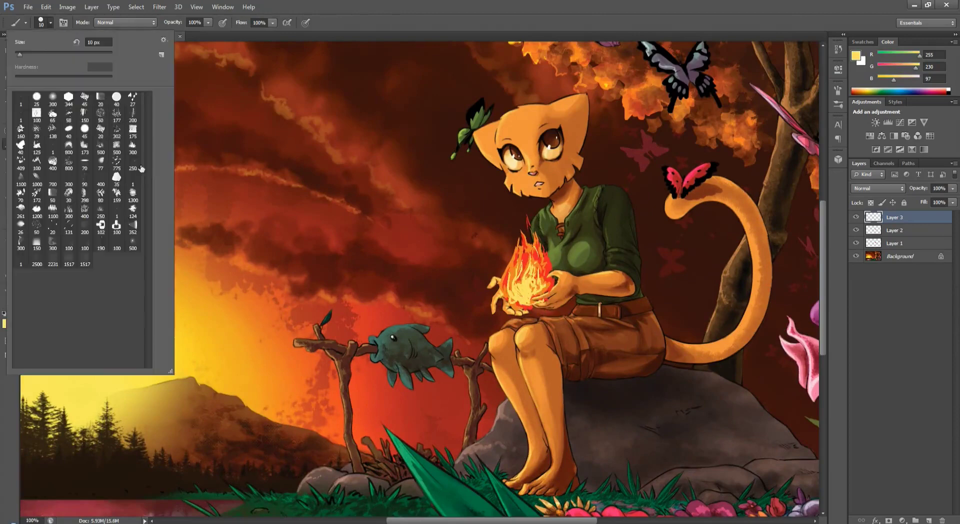
{"action": "key", "text": "z"}
{"action": "left_click", "coordinate": [527, 270]}
{"action": "key", "text": "b"}
{"action": "left_click", "coordinate": [839, 104]}
{"action": "left_click_drag", "start_coordinate": [520, 235], "coordinate": [525, 285]}
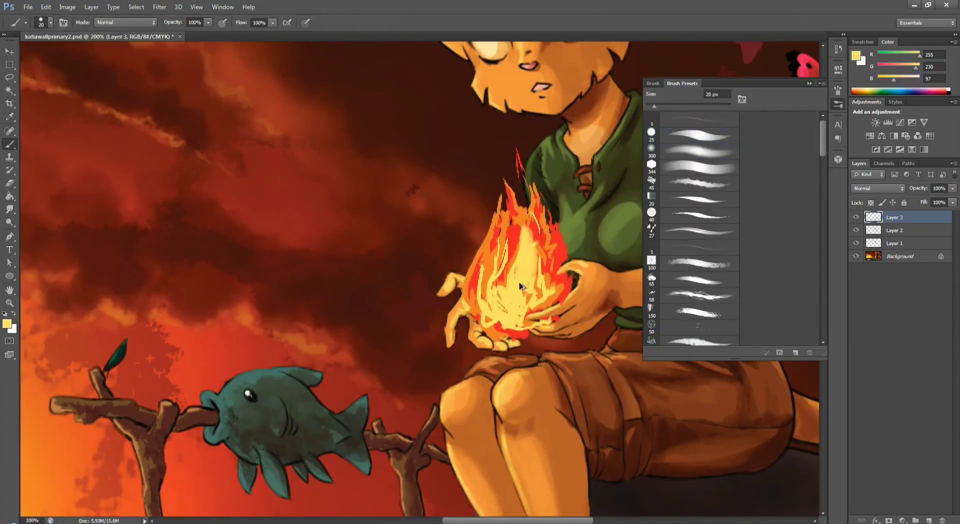
{"action": "mouse_move", "coordinate": [501, 250]}
{"action": "left_mouse_down"}
{"action": "mouse_move", "coordinate": [485, 315]}
{"action": "mouse_move", "coordinate": [550, 325]}
{"action": "left_mouse_up"}
On Layer 2, touch up the flame edges in orange with a smaller brush
{"action": "left_click", "coordinate": [895, 230]}
{"action": "left_click", "coordinate": [540, 235], "text": "alt"}
{"action": "key", "text": "bracketleft"}
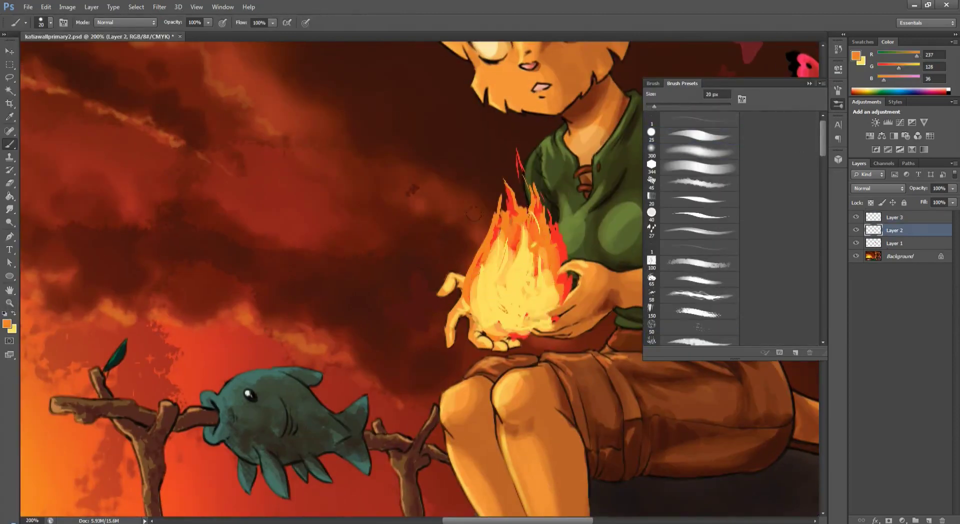
{"action": "key", "text": "z"}
{"action": "left_click_drag", "start_coordinate": [490, 300], "coordinate": [450, 300]}
Try Soft Light and Lighten blends on the flame layers, then merge them into Background
{"action": "key", "text": "shift+alt+o"}
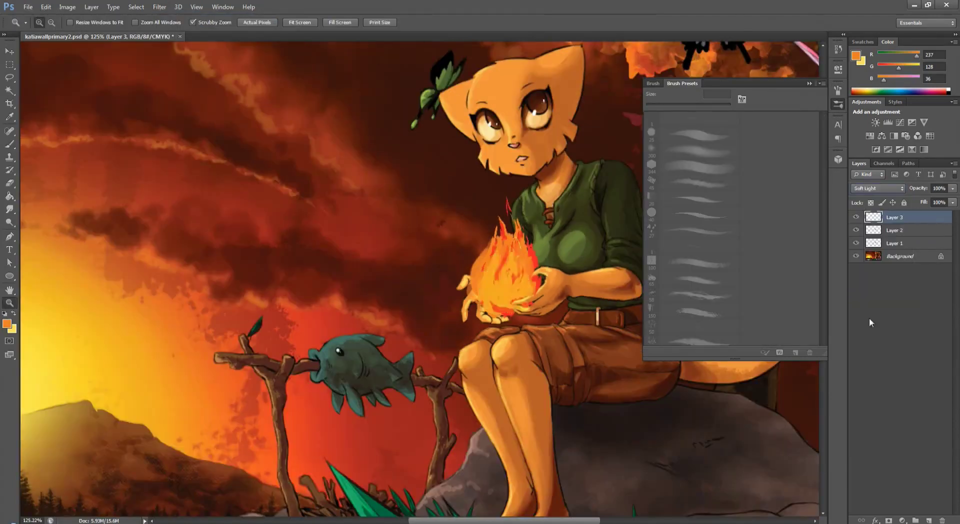
{"action": "key", "text": "alt+shift+g"}
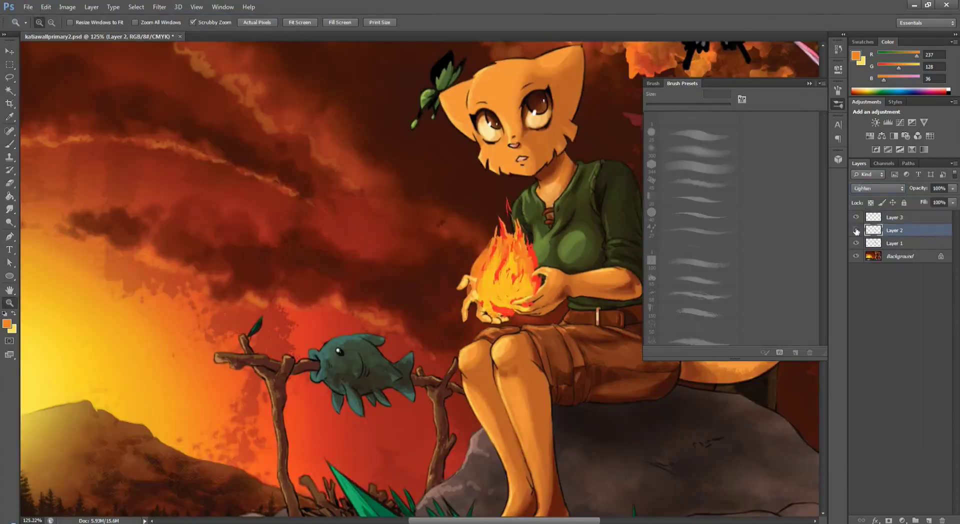
{"action": "key", "text": "b"}
{"action": "key", "text": "ctrl+plus"}
{"action": "key", "text": "F5"}
{"action": "left_click", "coordinate": [483, 297], "text": "alt"}
{"action": "key", "text": "bracketleft"}
{"action": "key", "text": "bracketleft"}
{"action": "key", "text": "bracketleft"}
{"action": "key", "text": "bracketleft"}
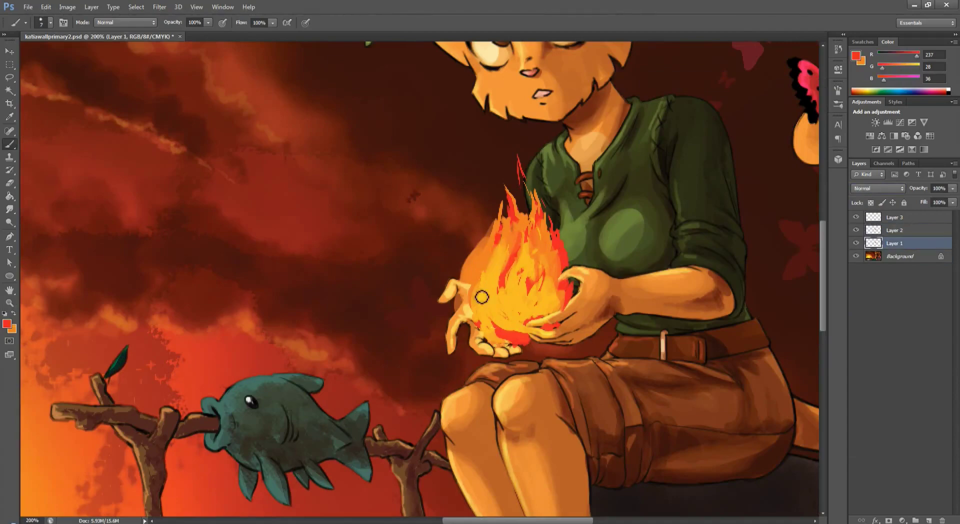
{"action": "key", "text": "alt+bracketright"}
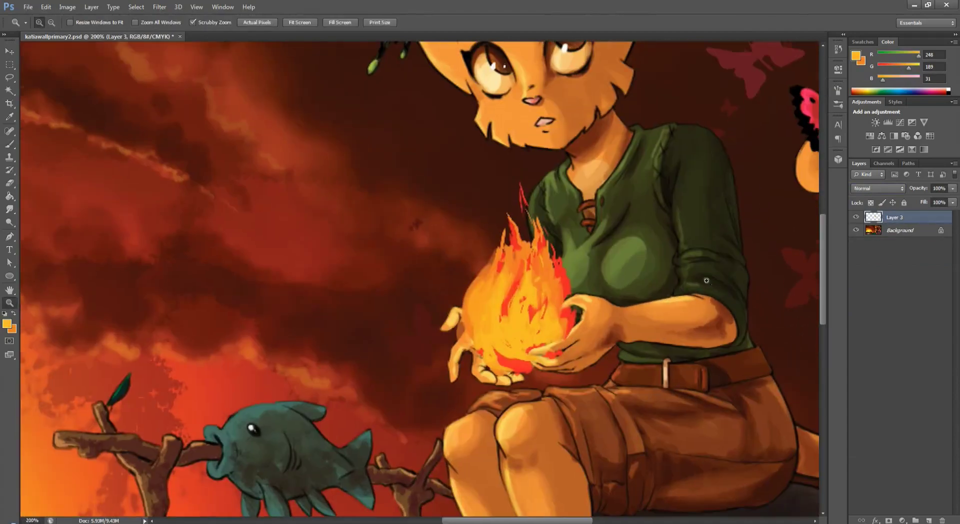
Scale the flame to about two thirds and move it up into her palm
{"action": "key", "text": "ctrl+t"}
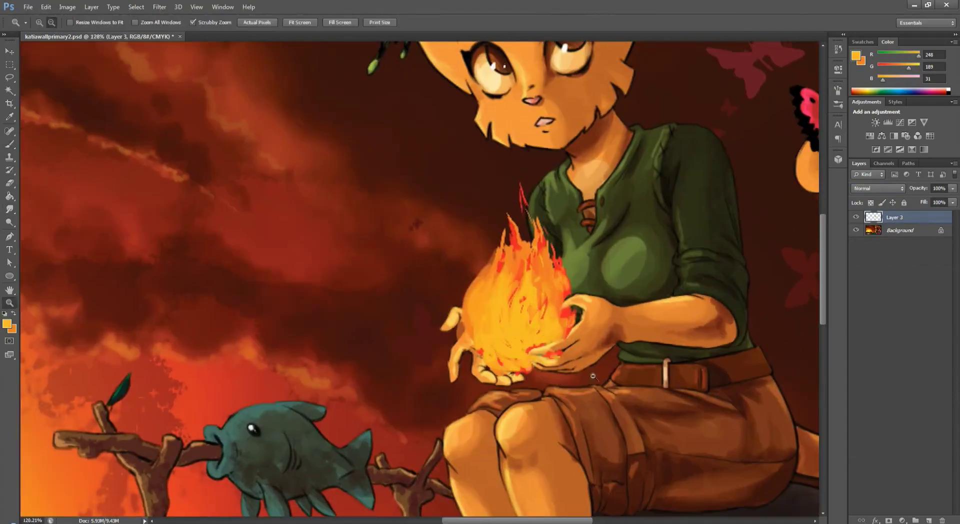
{"action": "left_click_drag", "start_coordinate": [569, 291], "coordinate": [544, 332]}
{"action": "left_click_drag", "start_coordinate": [555, 224], "coordinate": [509, 274]}
{"action": "left_click_drag", "start_coordinate": [470, 350], "coordinate": [500, 332]}
{"action": "key", "text": "Return"}
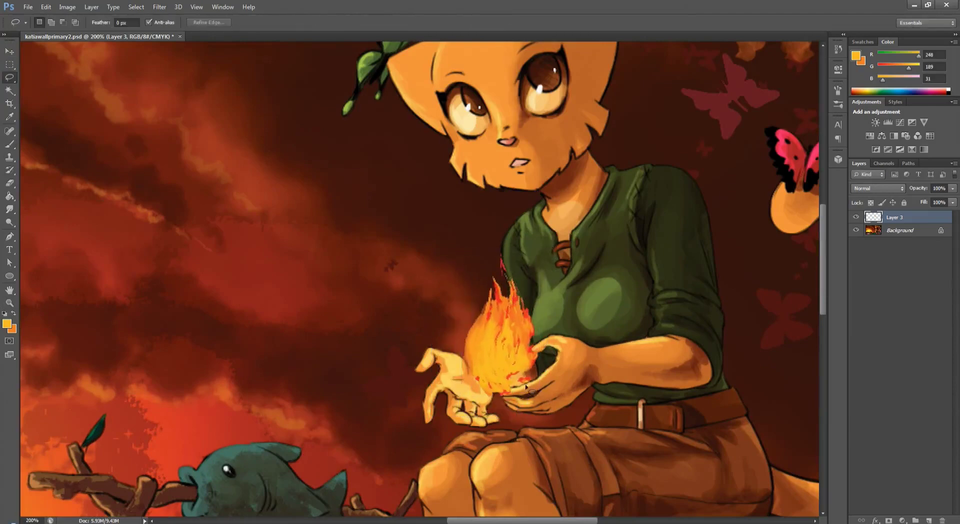
Soften the flame edges with a 30% eraser, then paint dark red streaks on a new layer
{"action": "key", "text": "e"}
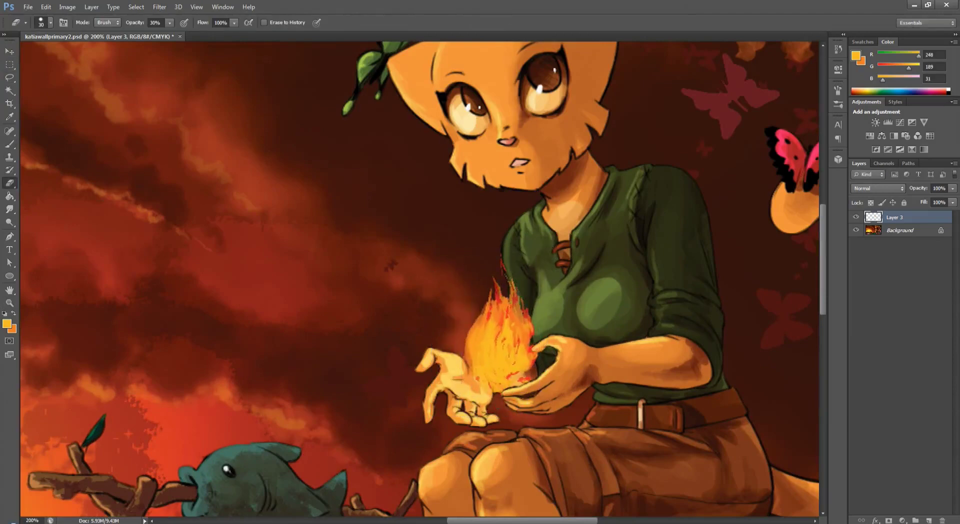
{"action": "scroll", "coordinate": [569, 262], "scroll_direction": "up", "scroll_amount": 1}
{"action": "key", "text": "b"}
{"action": "key", "text": "ctrl+shift+alt+n"}
{"action": "left_click", "coordinate": [502, 440], "text": "alt"}
{"action": "mouse_move", "coordinate": [445, 305]}
{"action": "left_mouse_down"}
{"action": "mouse_move", "coordinate": [438, 333]}
{"action": "mouse_move", "coordinate": [468, 422]}
{"action": "left_mouse_up"}
{"action": "mouse_move", "coordinate": [480, 368]}
{"action": "left_mouse_down"}
{"action": "mouse_move", "coordinate": [440, 344]}
{"action": "mouse_move", "coordinate": [460, 435]}
{"action": "left_mouse_up"}
Colorize the flame streaks golden orange with Hue/Saturation
{"action": "key", "text": "ctrl+u"}
{"action": "left_click_drag", "start_coordinate": [180, 186], "coordinate": [215, 186]}
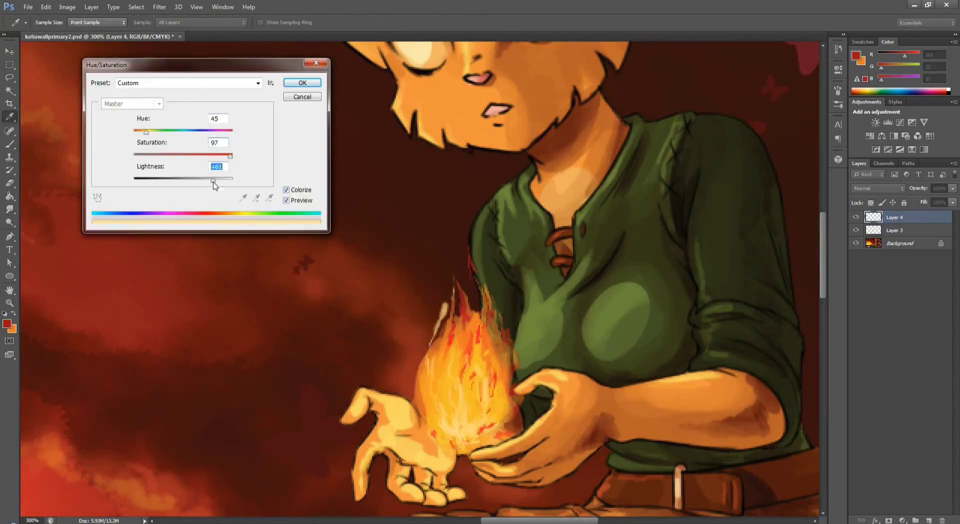
{"action": "key", "text": "Return"}
{"action": "key", "text": "z"}
{"action": "key", "text": "alt+bracketleft"}
Add pale yellow light strokes along the flame's left side and centre
{"action": "mouse_move", "coordinate": [600, 370]}
{"action": "left_mouse_down"}
{"action": "mouse_move", "coordinate": [552, 370]}
{"action": "mouse_move", "coordinate": [595, 370]}
{"action": "left_mouse_up"}
{"action": "key", "text": "b"}
{"action": "left_click", "coordinate": [455, 295], "text": "alt"}
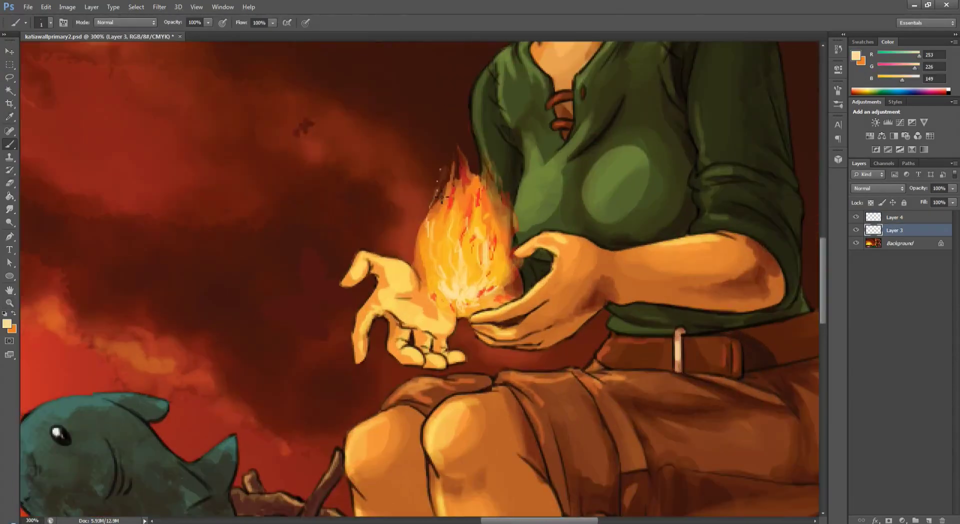
{"action": "mouse_move", "coordinate": [438, 192]}
{"action": "left_mouse_down"}
{"action": "mouse_move", "coordinate": [418, 195]}
{"action": "mouse_move", "coordinate": [423, 275]}
{"action": "left_mouse_up"}
{"action": "left_click_drag", "start_coordinate": [498, 192], "coordinate": [508, 263]}
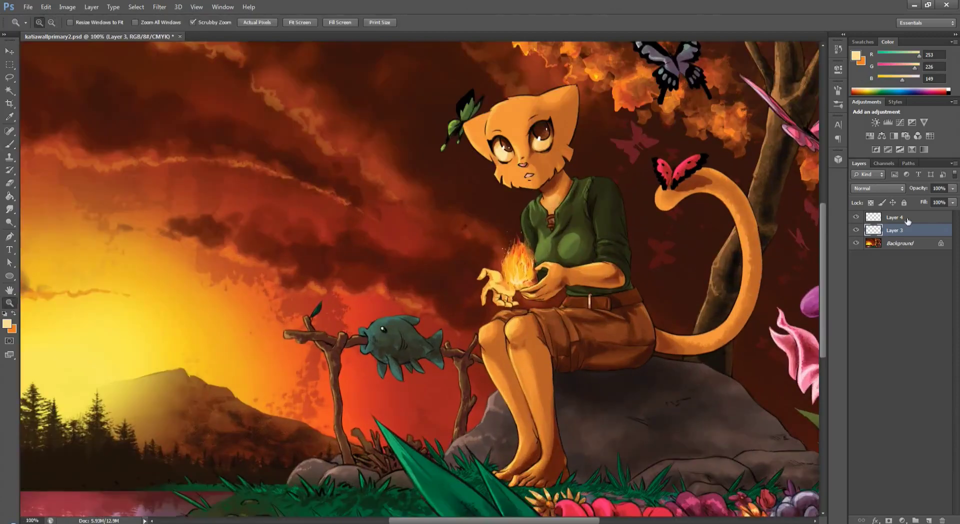
Paint a large soft glow over the hands on a new Overlay layer and adjust its colour
{"action": "key", "text": "b"}
{"action": "key", "text": "ctrl+shift+alt+n"}
{"action": "key", "text": "bracketright"}
{"action": "key", "text": "bracketright"}
{"action": "key", "text": "bracketright"}
{"action": "left_click", "coordinate": [516, 266]}
{"action": "left_click", "coordinate": [878, 188]}
{"action": "key", "text": "Down"}
{"action": "key", "text": "Down"}
{"action": "key", "text": "Down"}
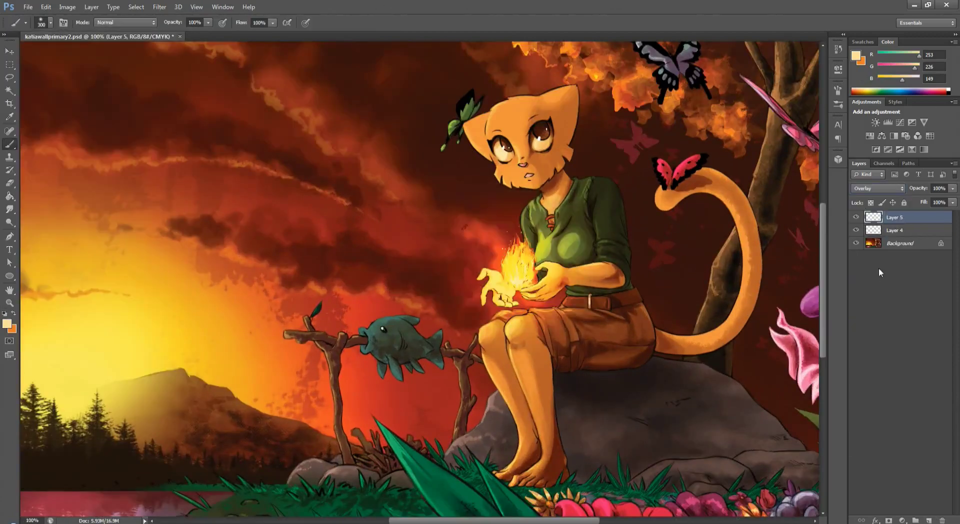
{"action": "key", "text": "Down"}
{"action": "key", "text": "Down"}
{"action": "key", "text": "Down"}
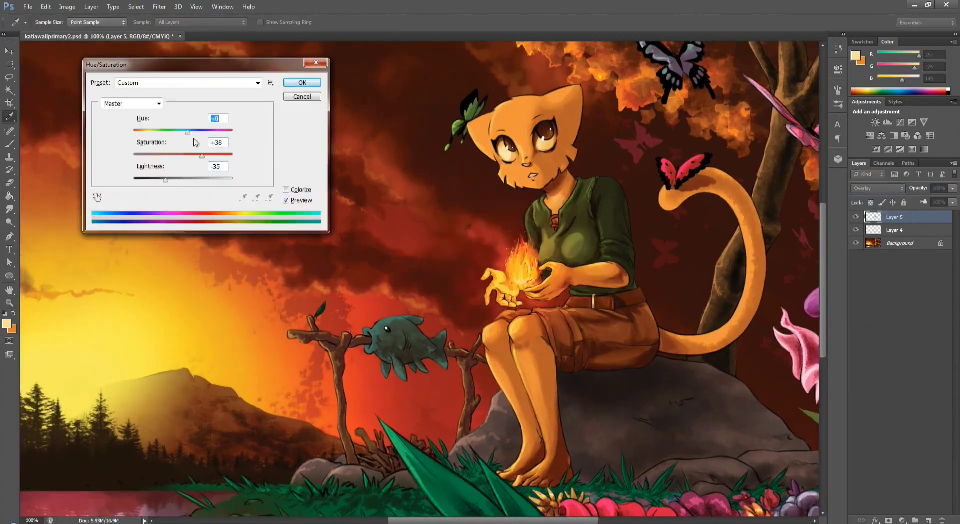
{"action": "key", "text": "Return"}
Add a second Overlay glow layer painted softly around her face and hands
{"action": "key", "text": "z"}
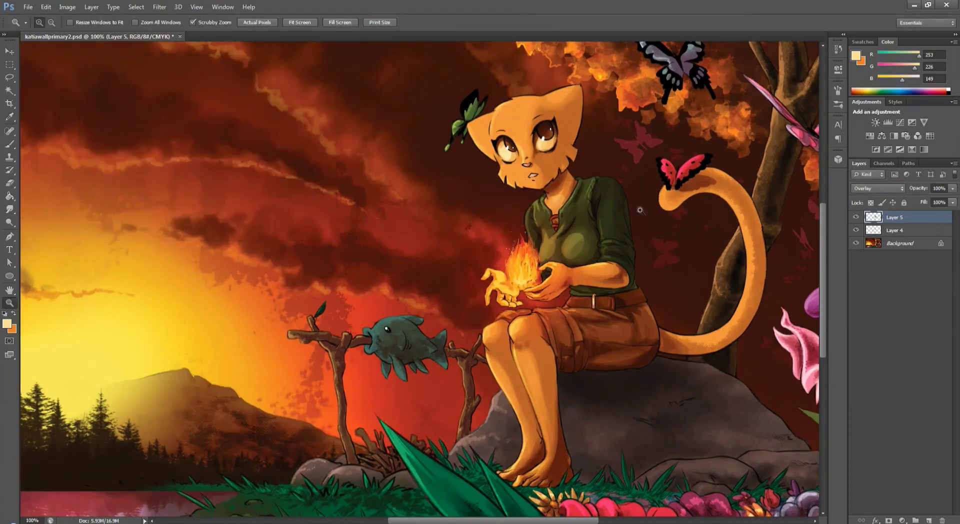
{"action": "mouse_move", "coordinate": [641, 210]}
{"action": "left_mouse_down"}
{"action": "mouse_move", "coordinate": [622, 194]}
{"action": "mouse_move", "coordinate": [560, 204]}
{"action": "mouse_move", "coordinate": [595, 204]}
{"action": "left_mouse_up"}
{"action": "key", "text": "ctrl+shift+alt+n"}
{"action": "key", "text": "b"}
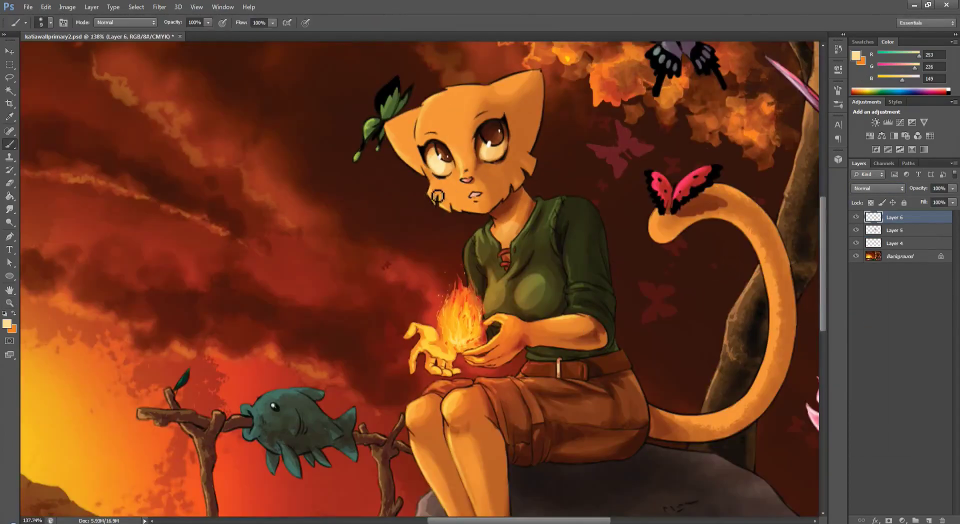
{"action": "mouse_move", "coordinate": [438, 197]}
{"action": "left_mouse_down"}
{"action": "mouse_move", "coordinate": [441, 205]}
{"action": "mouse_move", "coordinate": [418, 124]}
{"action": "mouse_move", "coordinate": [465, 218]}
{"action": "mouse_move", "coordinate": [483, 293]}
{"action": "mouse_move", "coordinate": [423, 350]}
{"action": "mouse_move", "coordinate": [480, 368]}
{"action": "left_mouse_up"}
{"action": "left_click", "coordinate": [878, 188]}
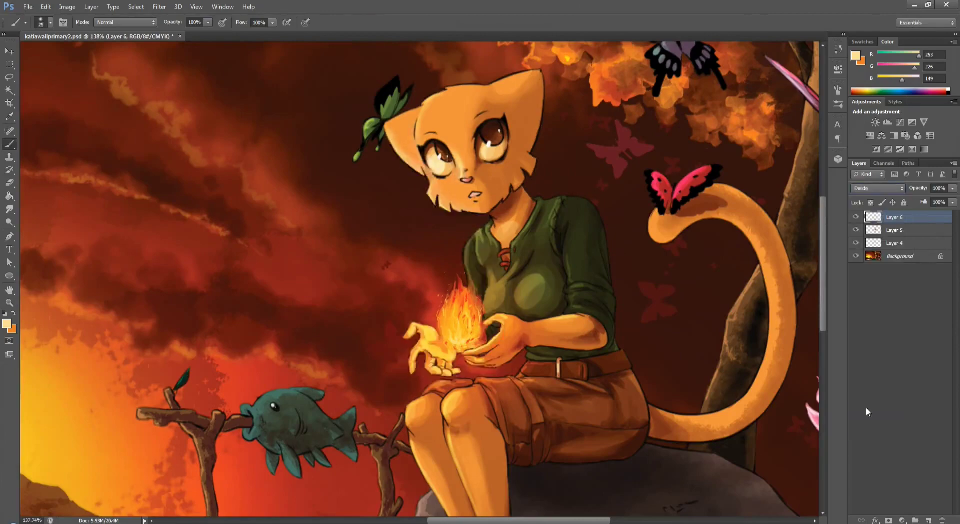
{"action": "key", "text": "Down"}
{"action": "key", "text": "Down"}
{"action": "key", "text": "Down"}
{"action": "key", "text": "Down"}
{"action": "key", "text": "Down"}
{"action": "key", "text": "Down"}
{"action": "key", "text": "Down"}
{"action": "key", "text": "Down"}
{"action": "key", "text": "Down"}
{"action": "key", "text": "Down"}
{"action": "key", "text": "Down"}
{"action": "key", "text": "Down"}
Try a Hue/Saturation shift on the glow and fit the whole scene on screen
{"action": "key", "text": "ctrl+0"}
{"action": "key", "text": "ctrl+u"}
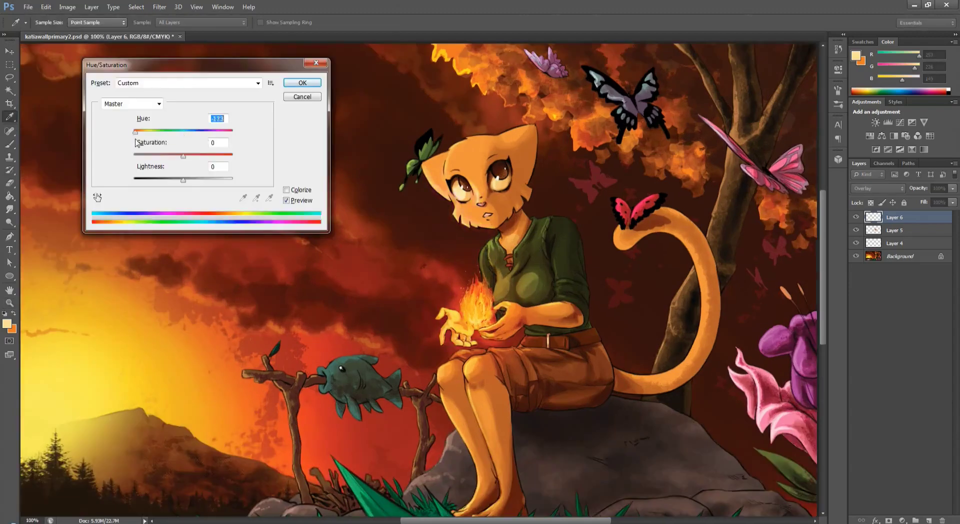
{"action": "key", "text": "Escape"}
{"action": "key", "text": "e"}
{"action": "key", "text": "ctrl+1"}
{"action": "key", "text": "z"}
{"action": "key", "text": "ctrl+0"}
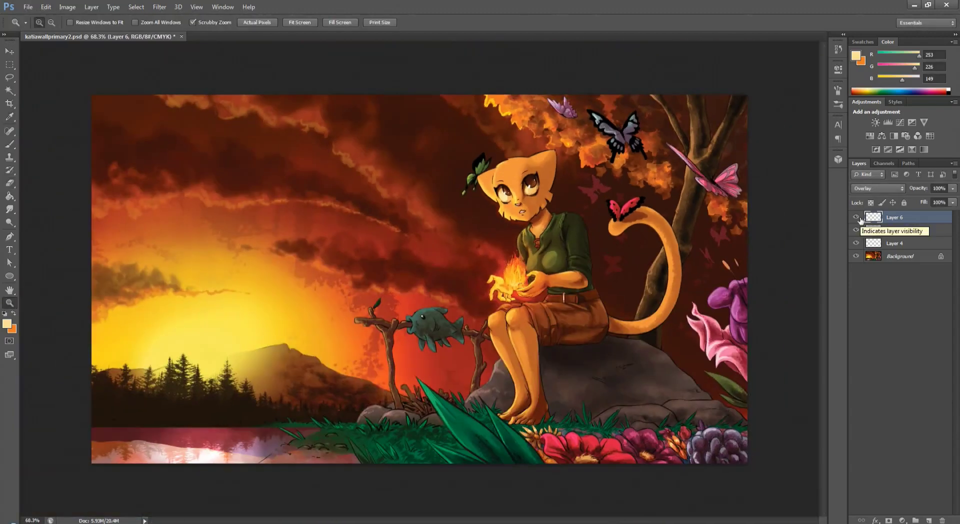